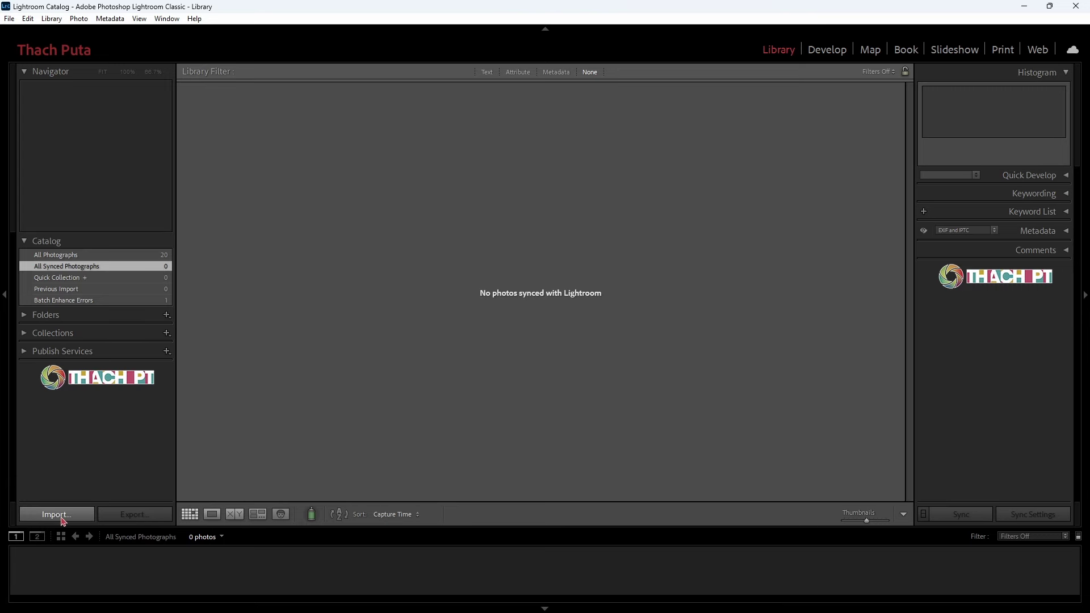
# Step: Set up an Add import from the Thang 05 folder on LAM VIEC (E:), listing its six photos
pyautogui.click(56, 514)
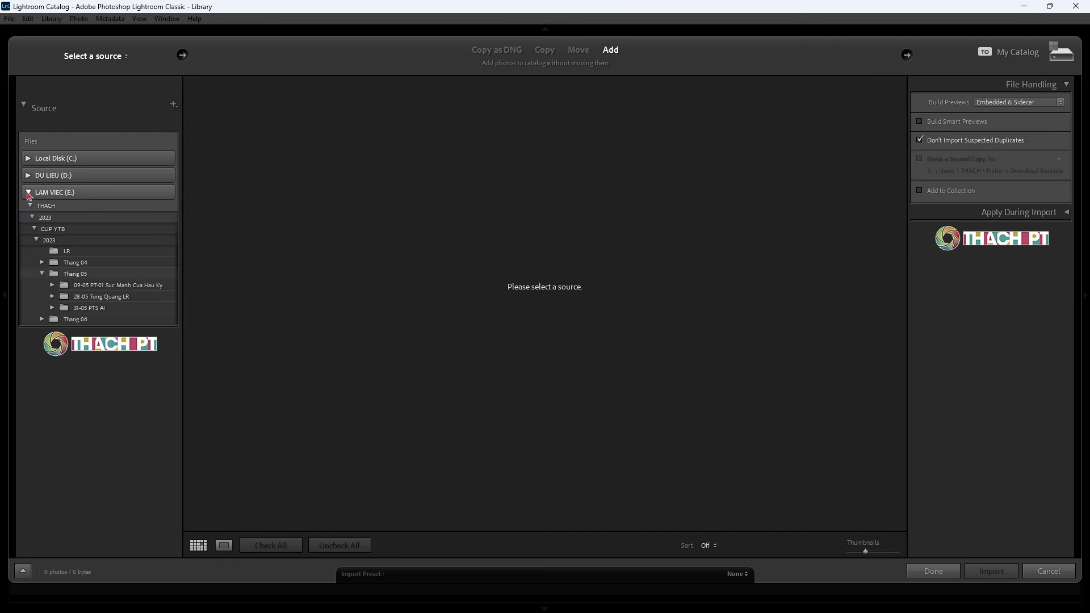
pyautogui.click(27, 193)
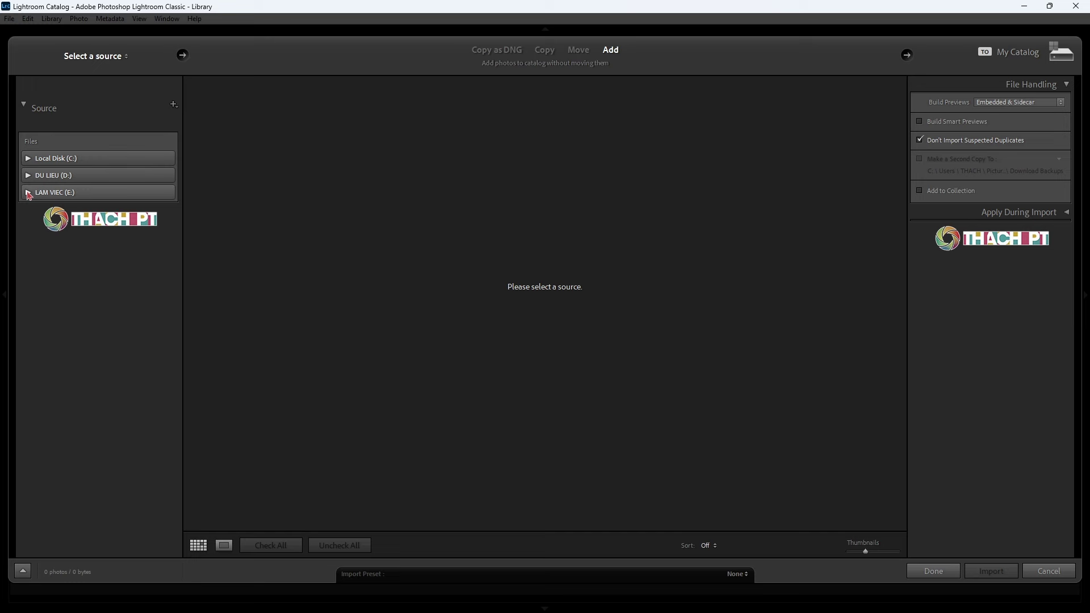
pyautogui.click(28, 193)
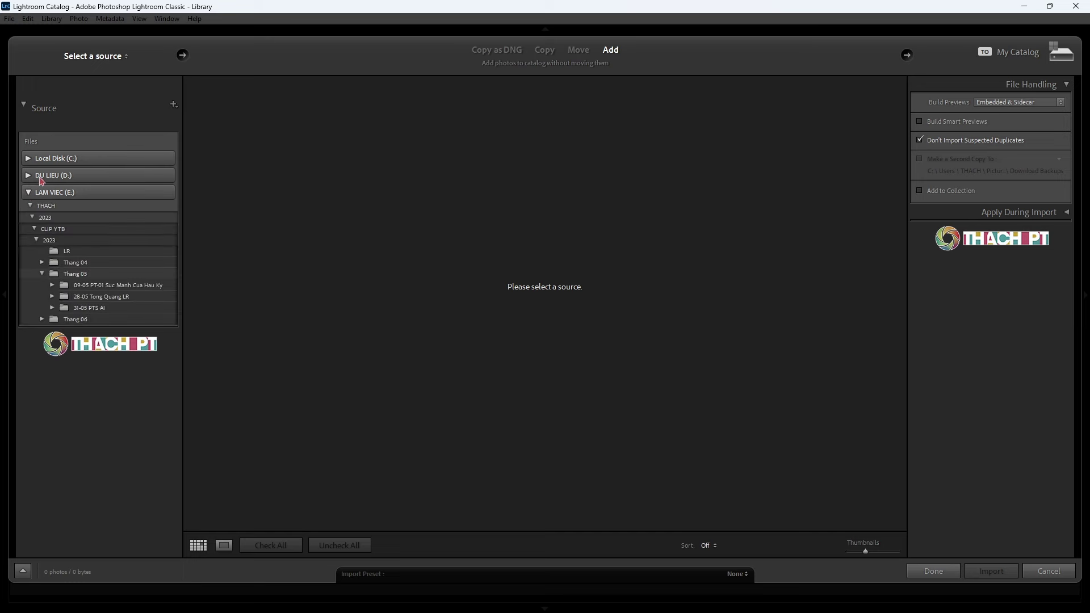
pyautogui.click(28, 193)
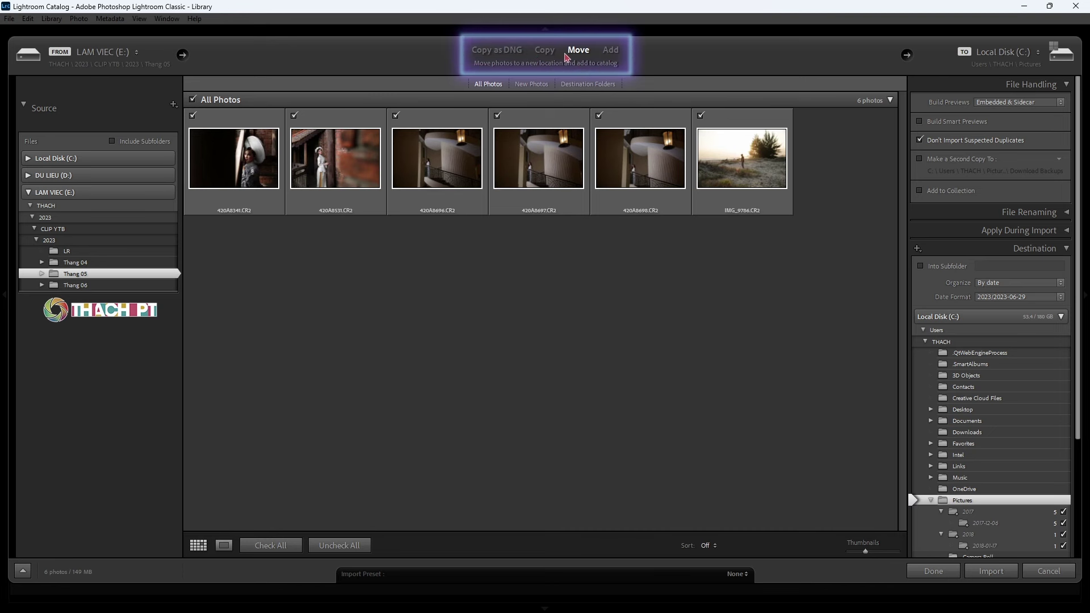
pyautogui.click(609, 51)
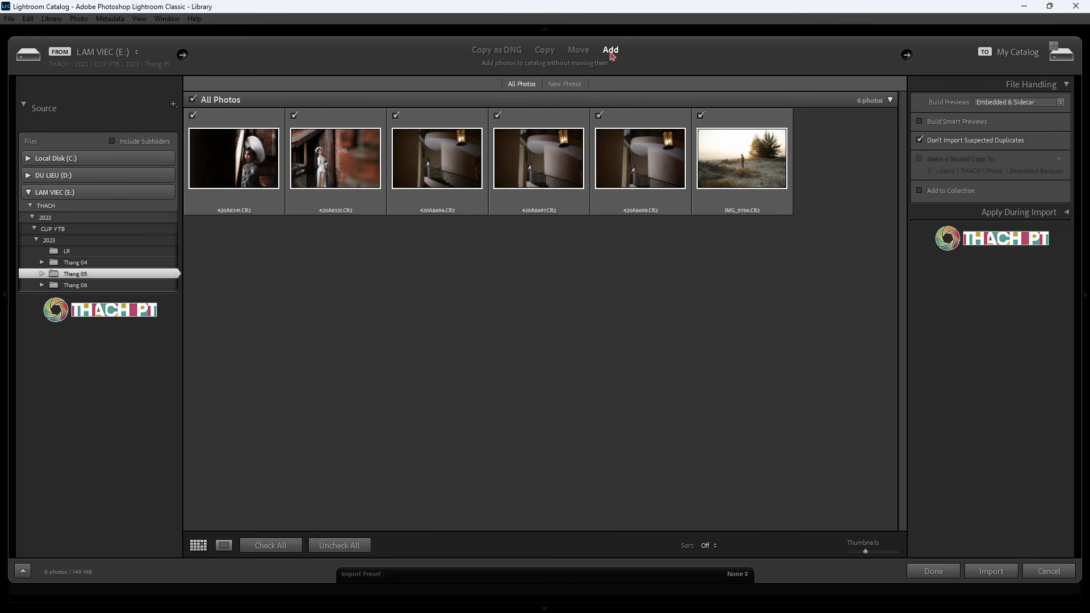
pyautogui.click(43, 274)
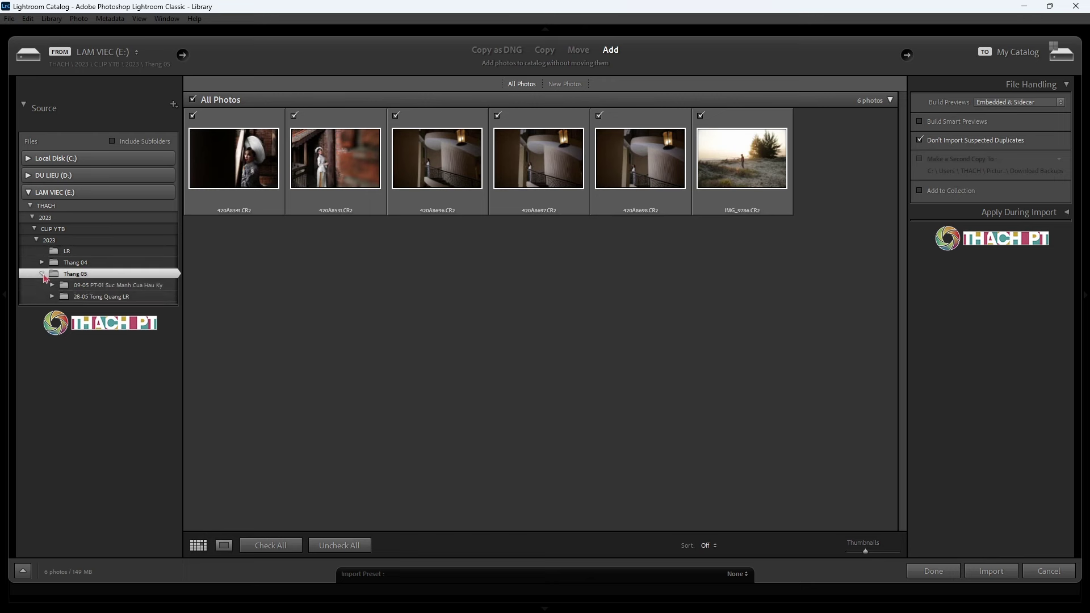
pyautogui.click(42, 274)
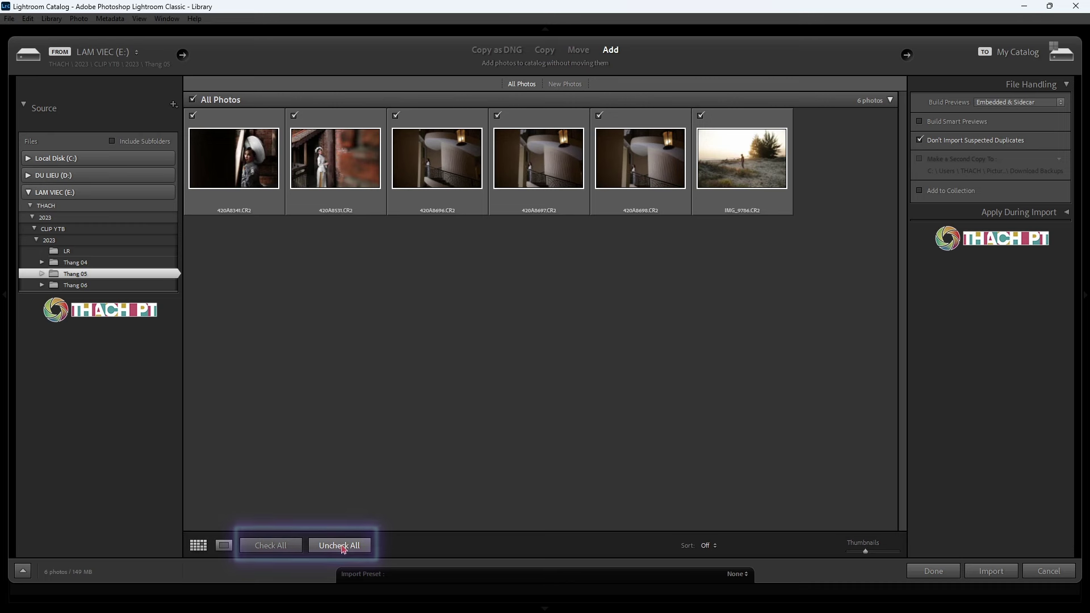
# Step: Import only photos 1–5 from Thang 05, leaving the sunset field photo unchecked
pyautogui.click(343, 547)
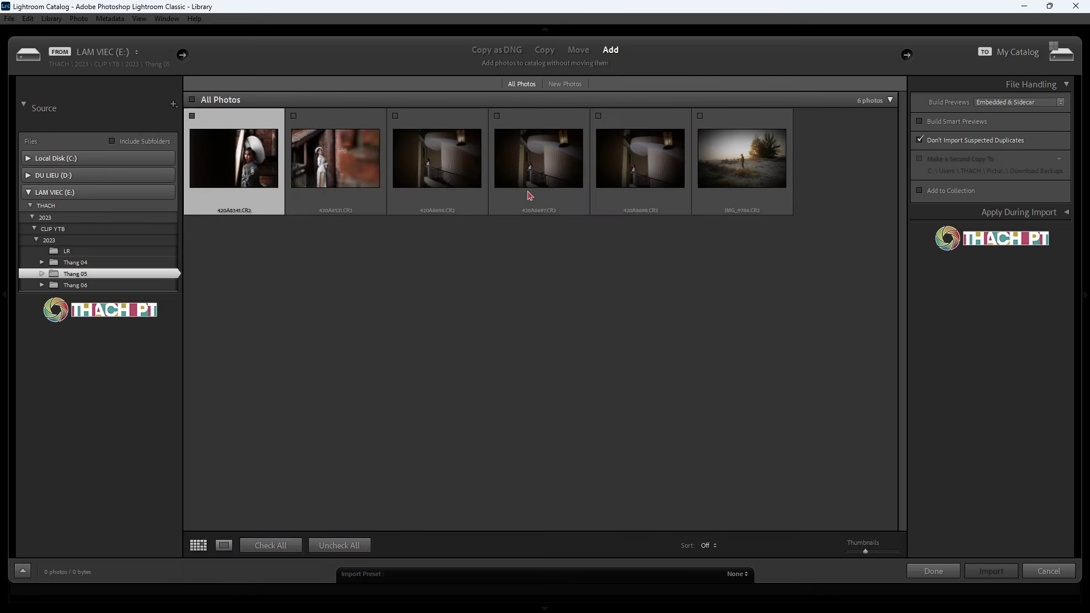
pyautogui.keyDown('shift'); pyautogui.click(637, 165); pyautogui.keyUp('shift')
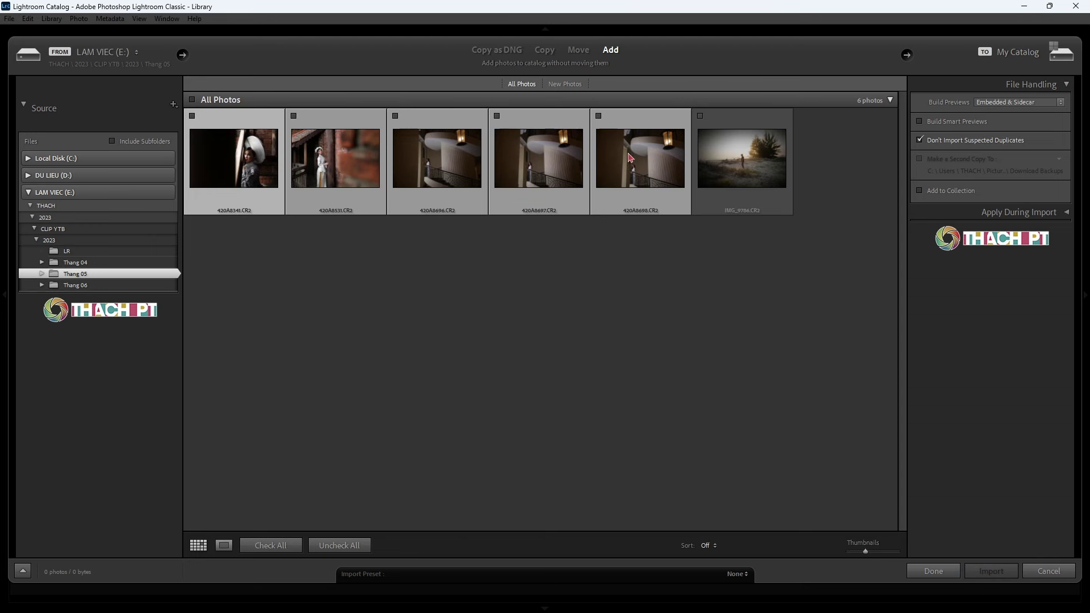
pyautogui.keyDown('shift'); pyautogui.click(599, 118); pyautogui.keyUp('shift')
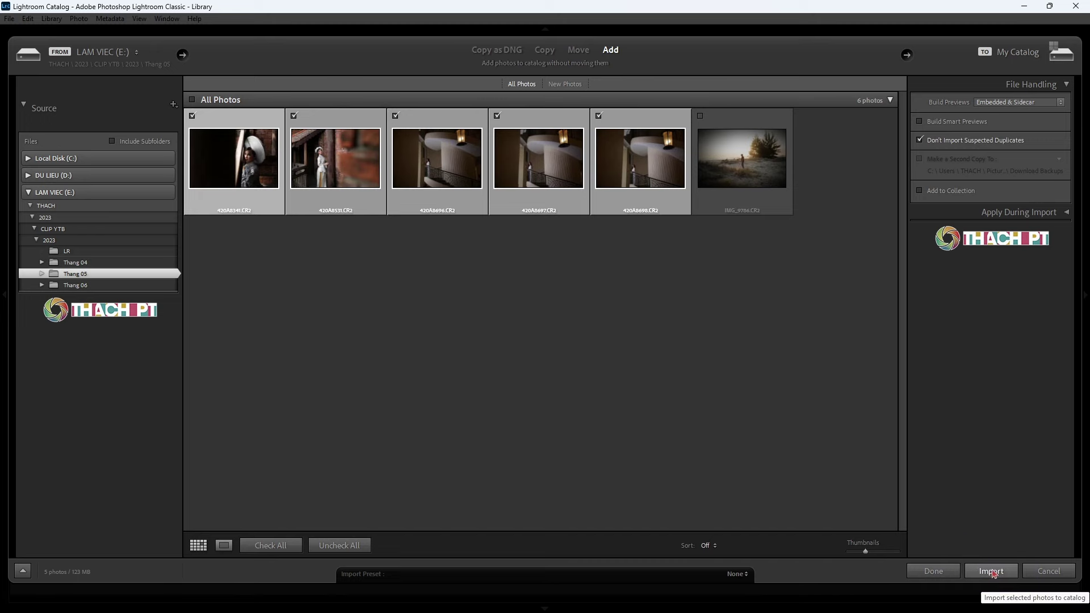
pyautogui.click(994, 574)
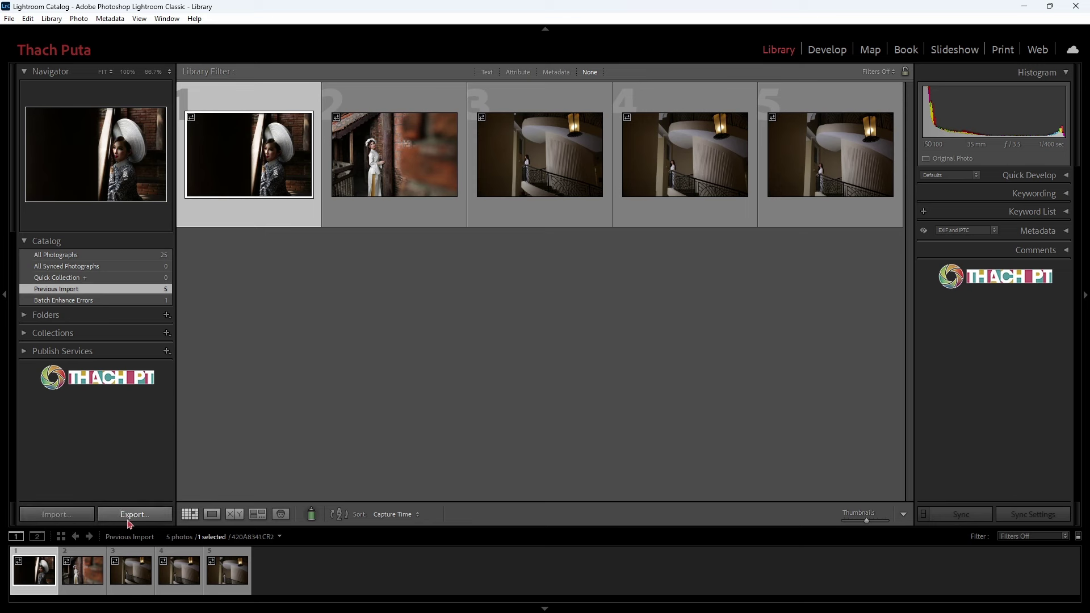
pyautogui.moveTo(830, 155)
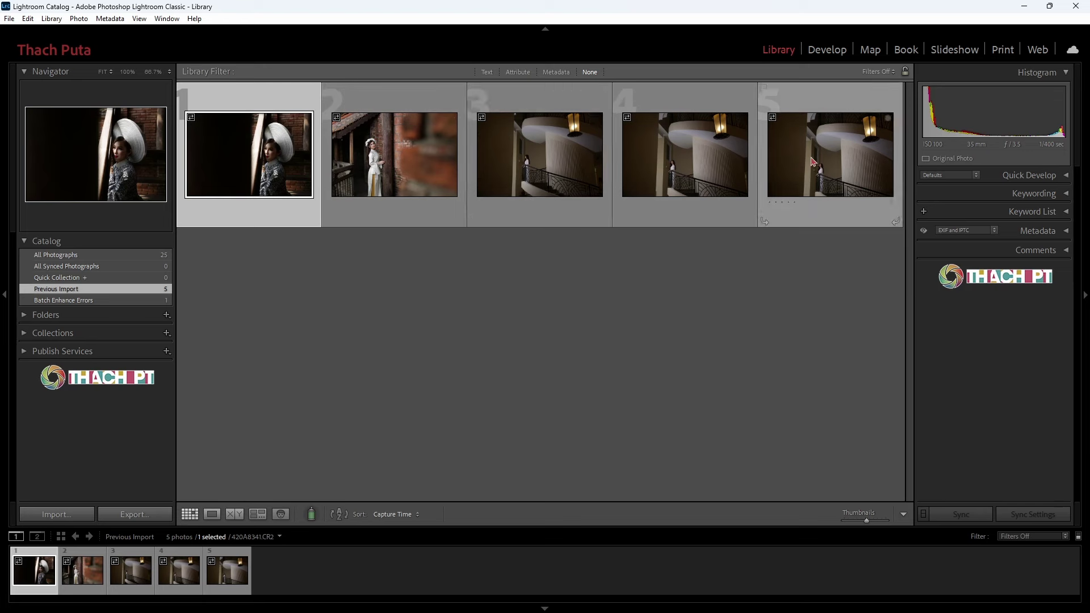
# Step: Select all five new photos and drag them into the Tong Quang LR #1 collection
pyautogui.hotkey('ctrl', 'a')
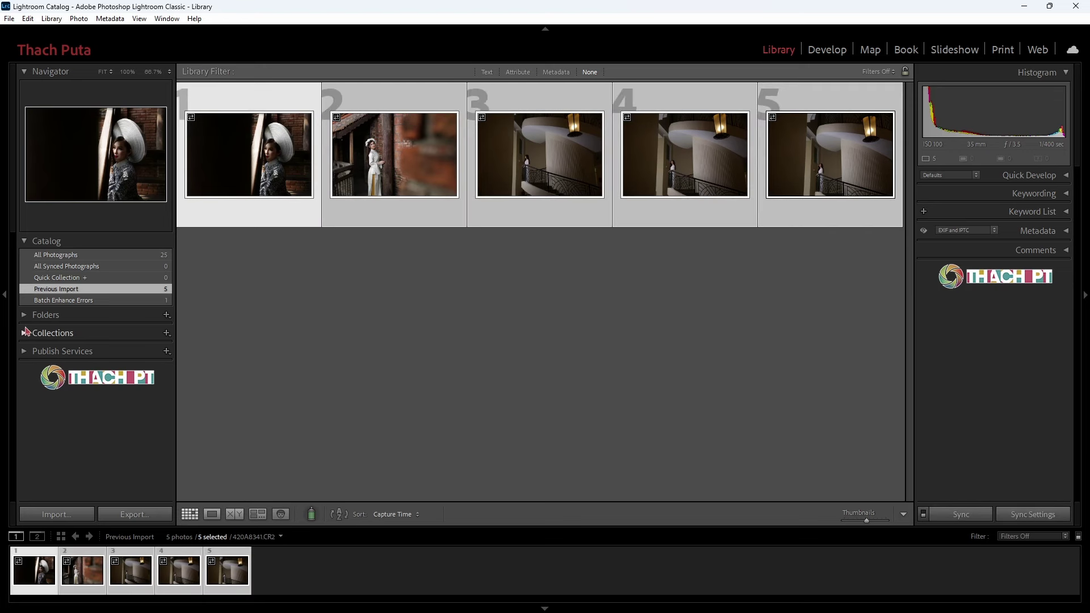
pyautogui.click(25, 334)
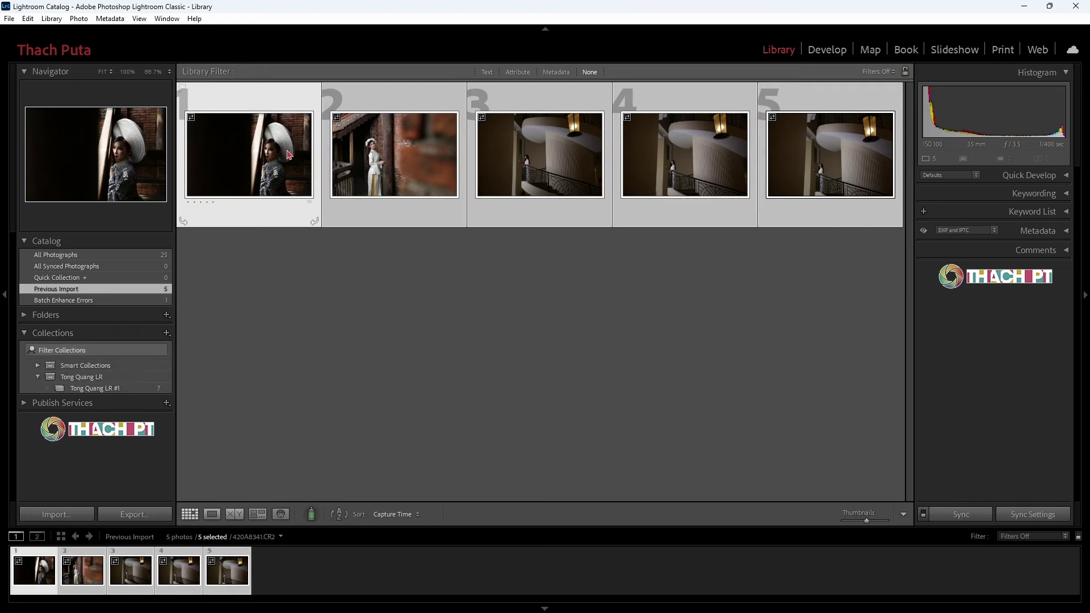
pyautogui.moveTo(288, 154)
pyautogui.mouseDown()
pyautogui.moveTo(129, 397)
pyautogui.moveTo(105, 389)
pyautogui.mouseUp()
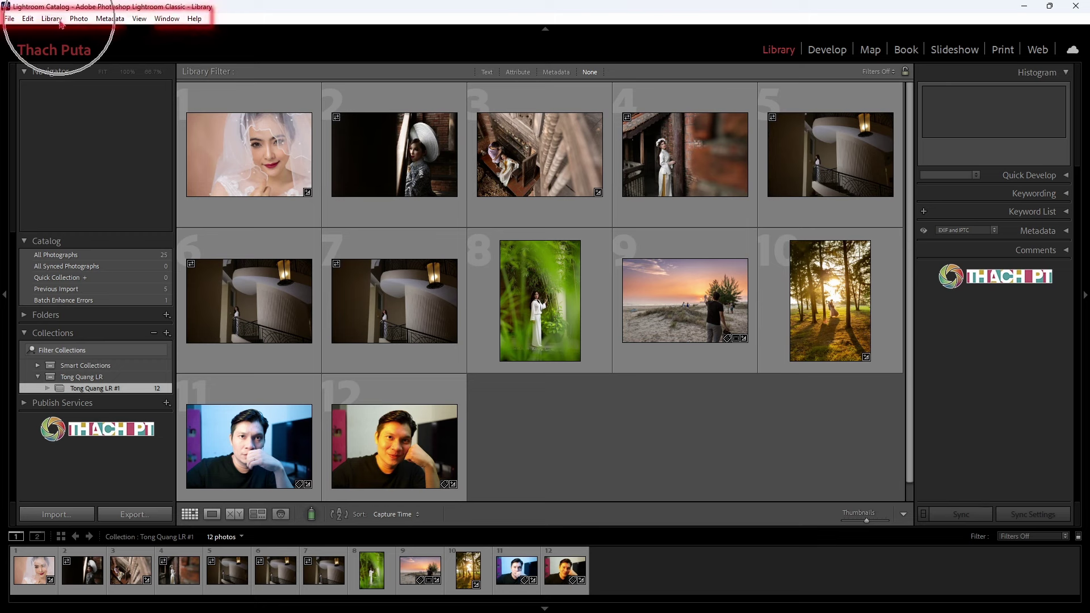
pyautogui.click(8, 20)
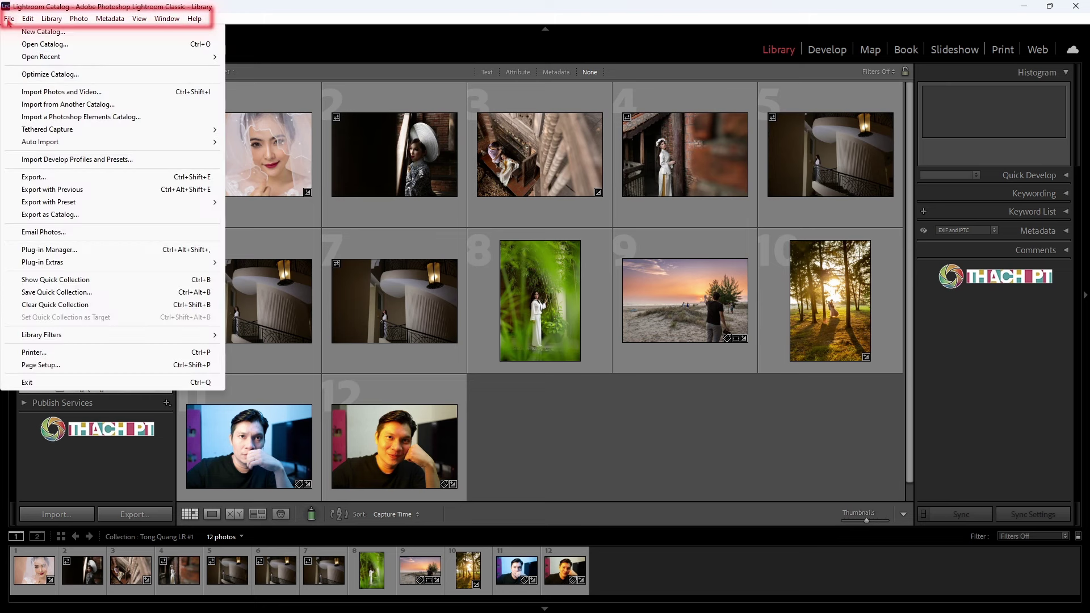
pyautogui.click(27, 20)
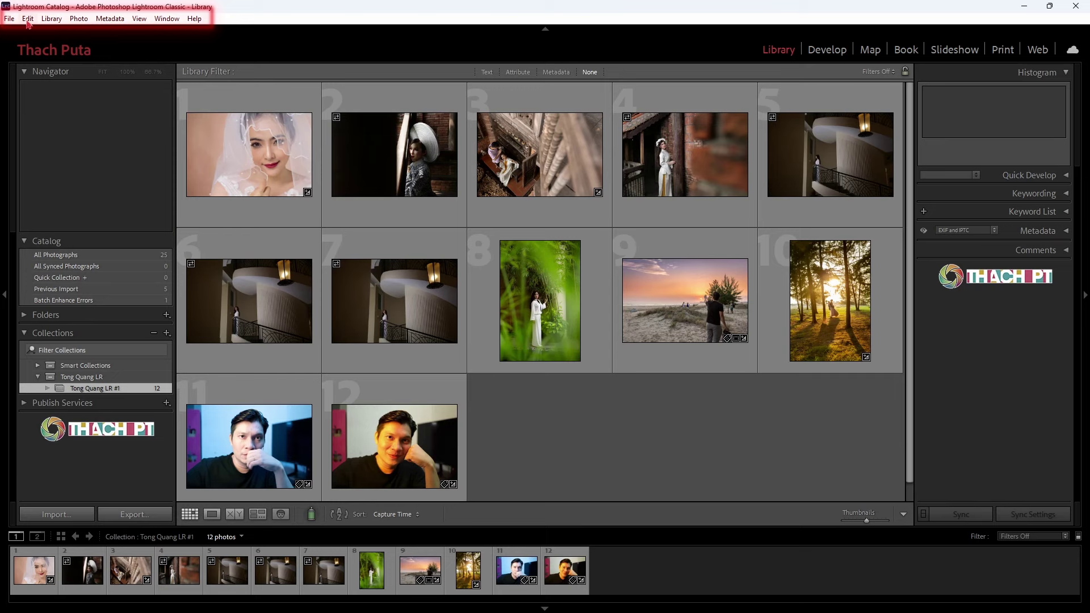
pyautogui.click(27, 20)
pyautogui.click(55, 20)
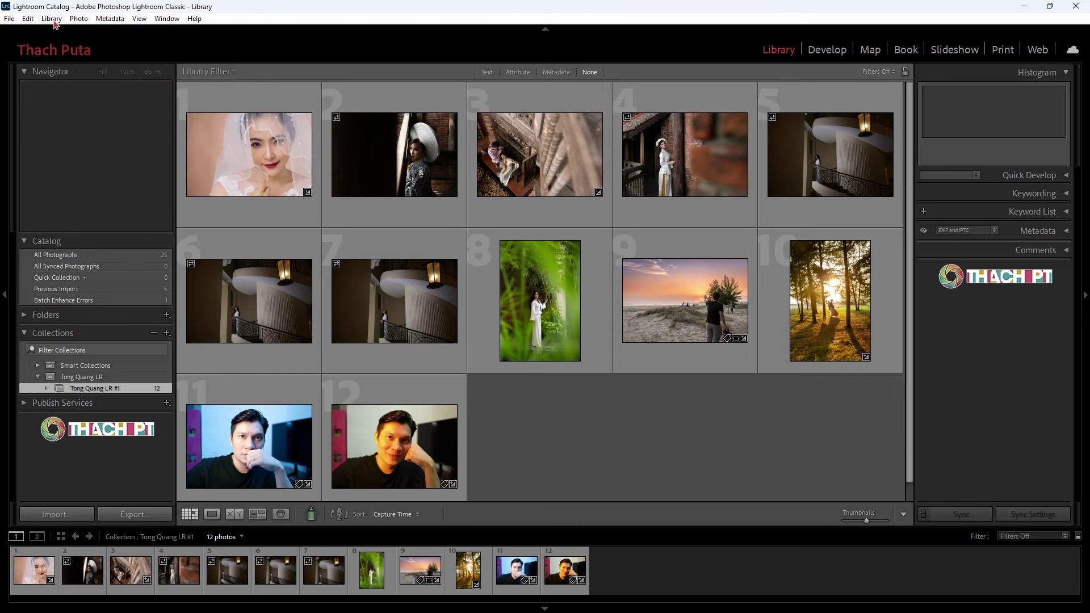
pyautogui.click(107, 20)
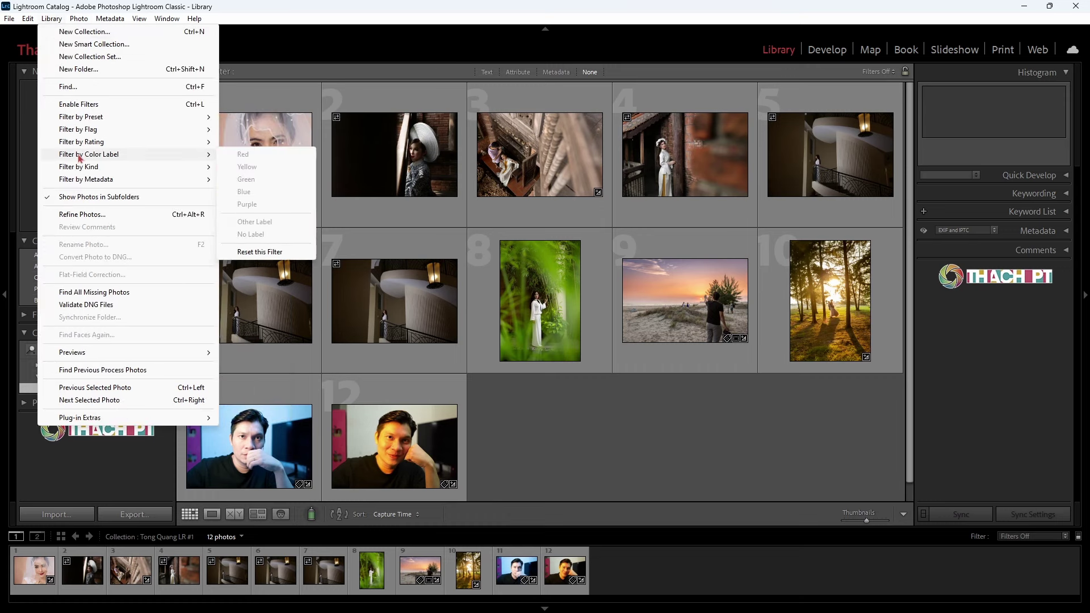
pyautogui.click(395, 155)
pyautogui.click(27, 18)
pyautogui.click(53, 104)
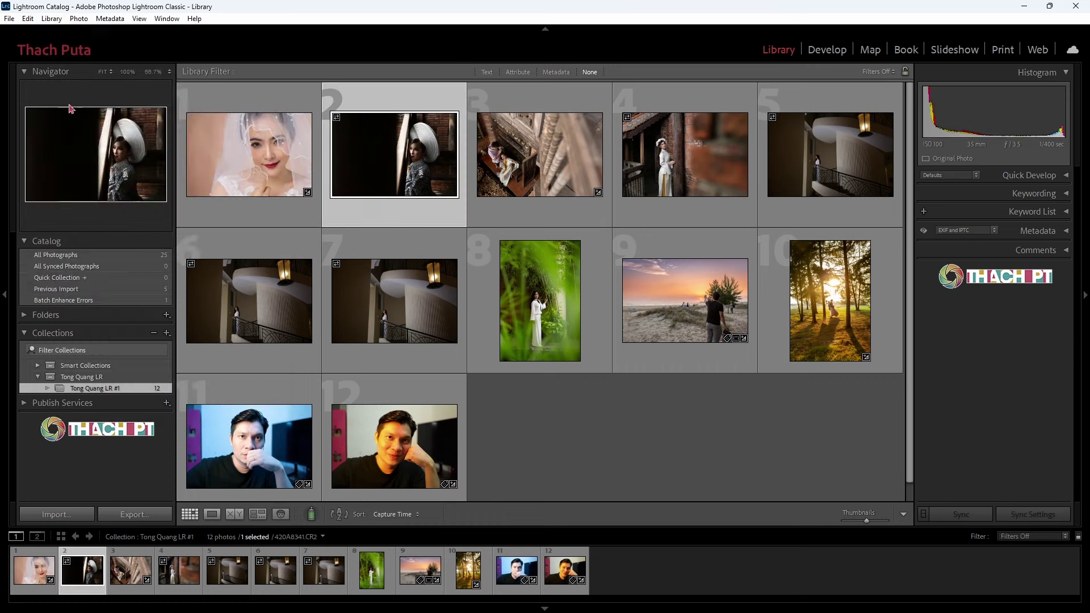
pyautogui.moveTo(539, 307)
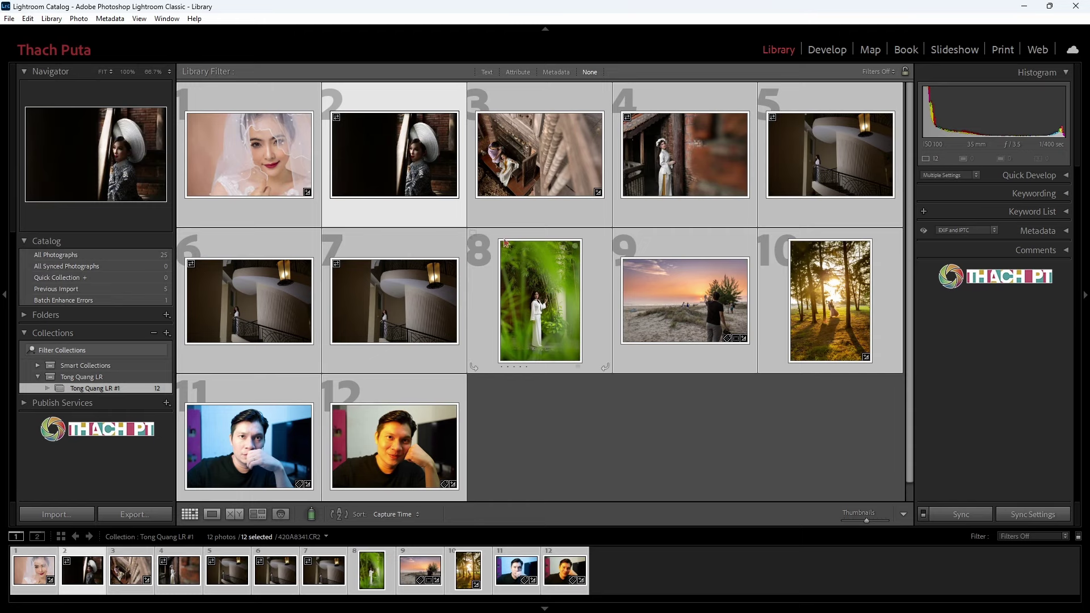
pyautogui.hotkey('ctrl', 'd')
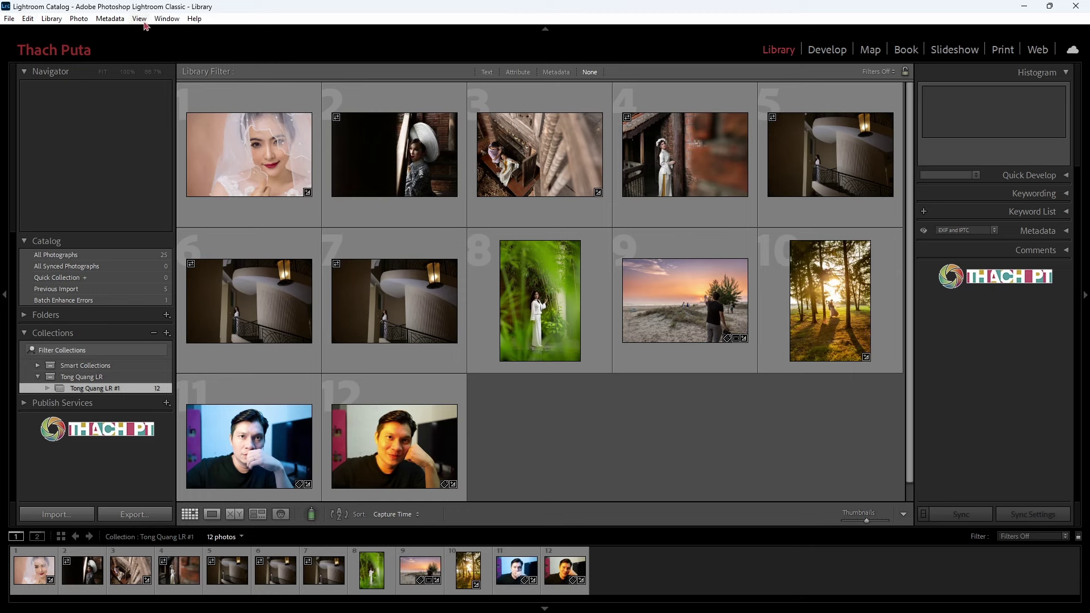
pyautogui.click(51, 19)
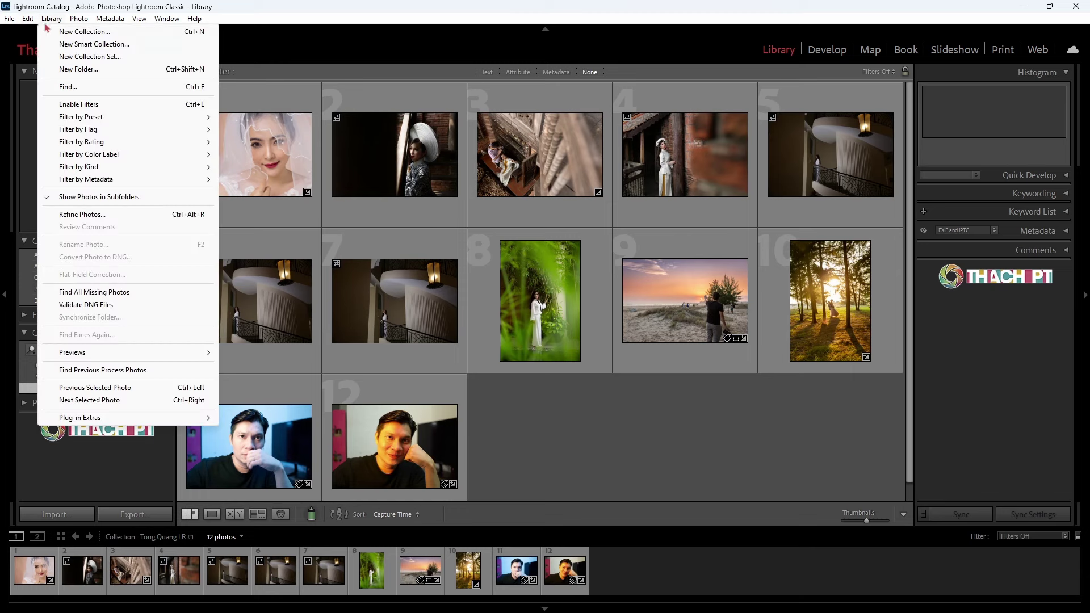
pyautogui.click(356, 27)
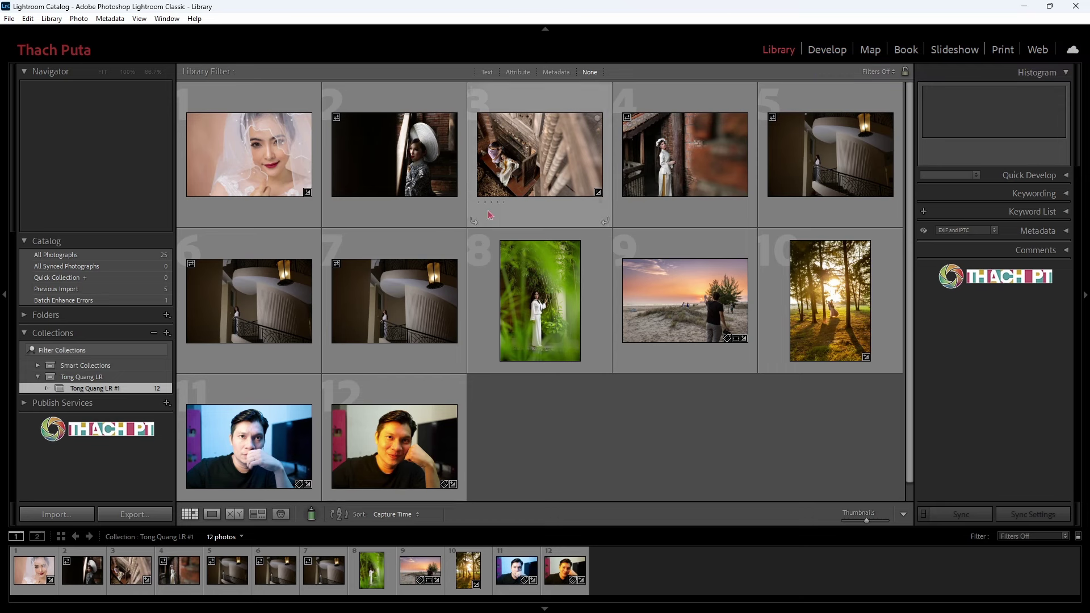
# Step: Open the white conical hat photo in Develop, check the Basic and Detail panels, then go to Map
pyautogui.click(826, 54)
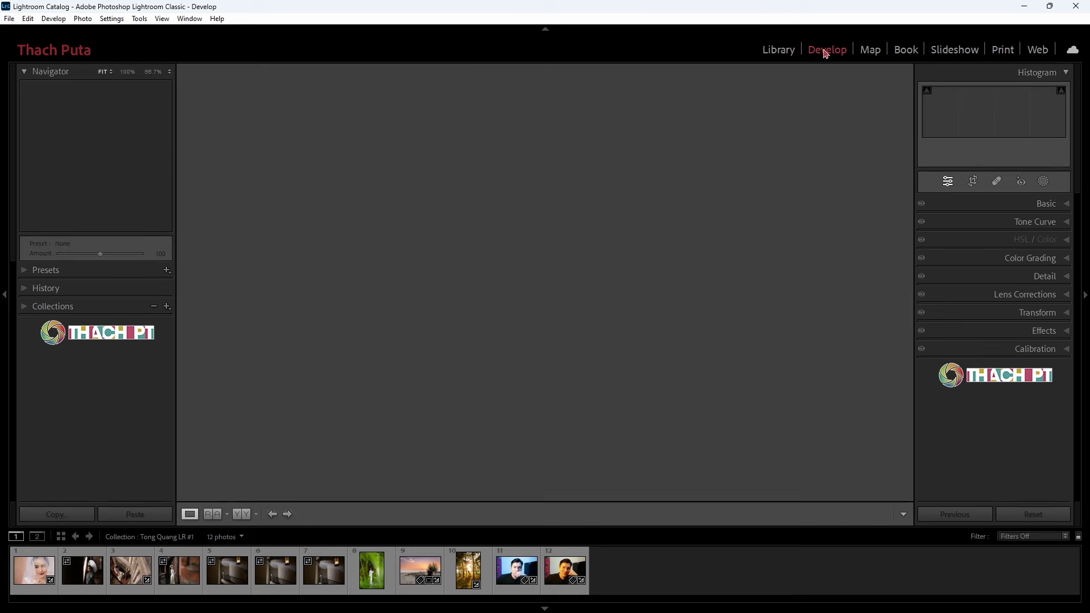
pyautogui.click(1065, 206)
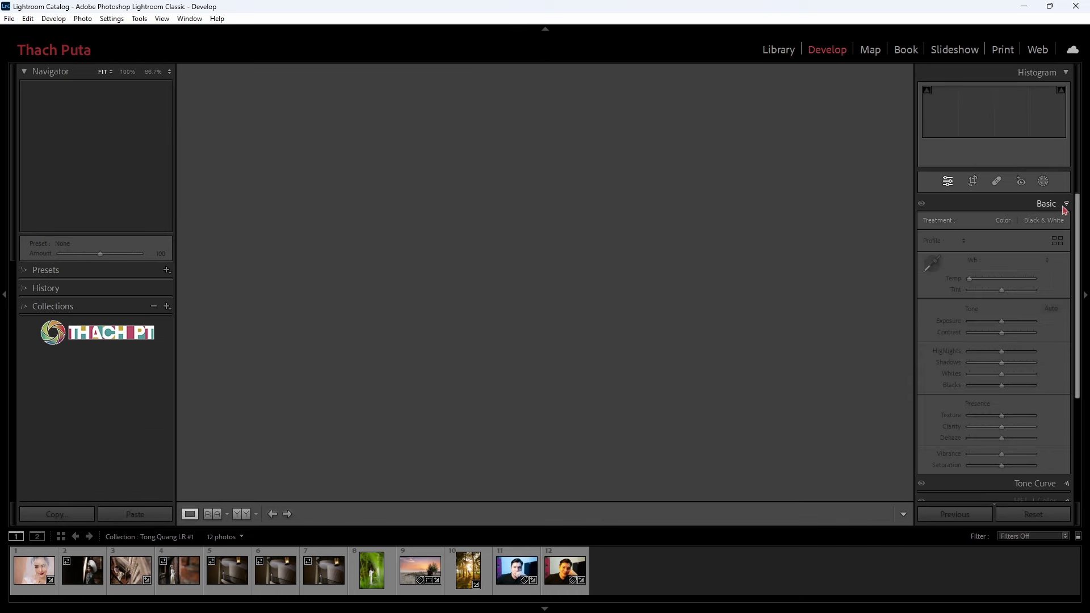
pyautogui.click(1064, 205)
pyautogui.moveTo(33, 571)
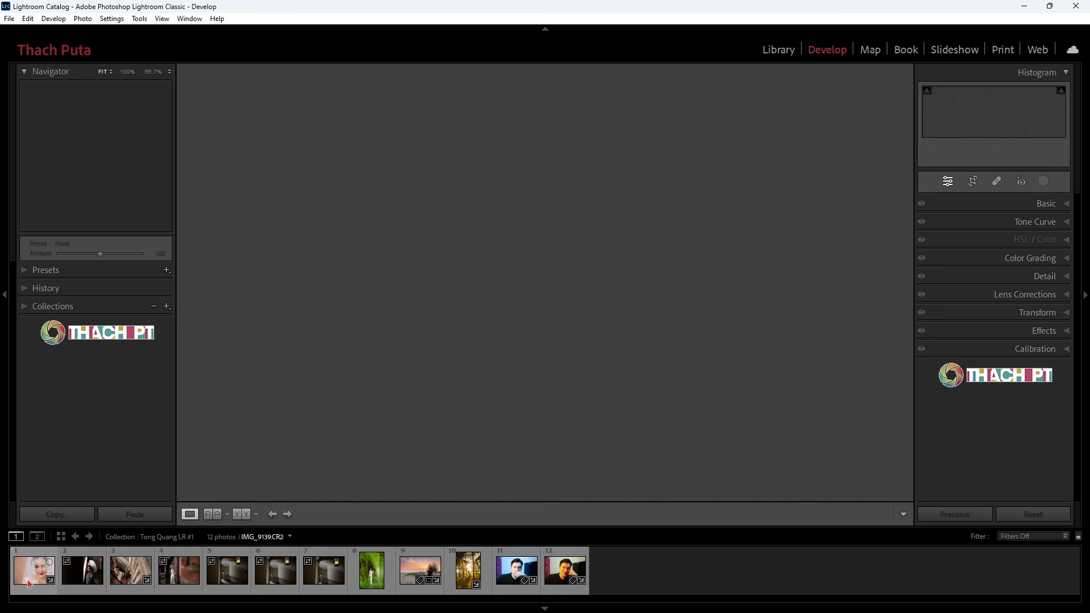
pyautogui.click(91, 580)
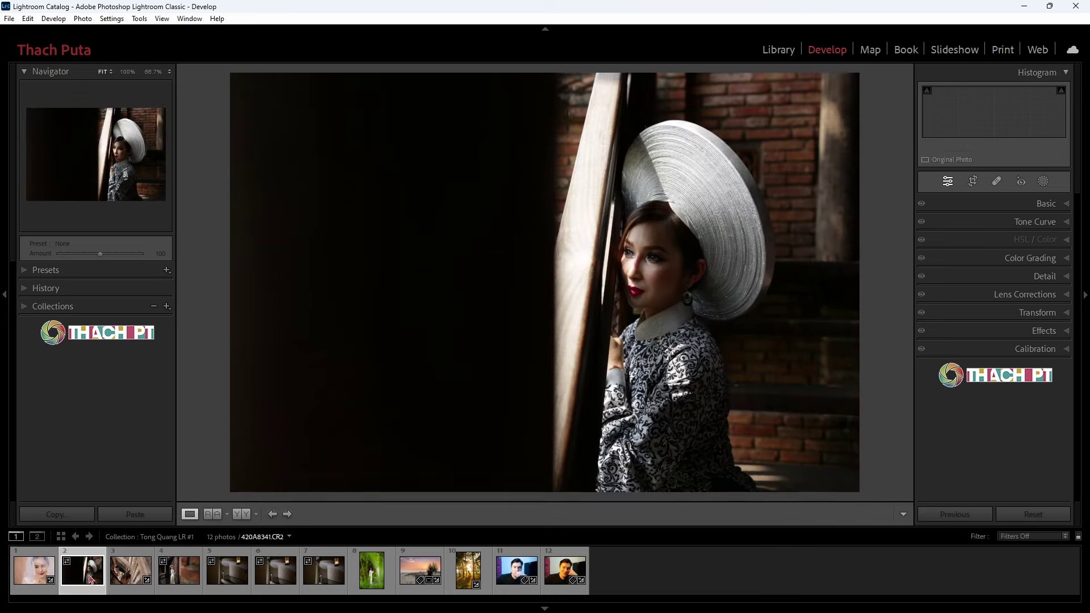
pyautogui.click(1053, 206)
pyautogui.click(1049, 206)
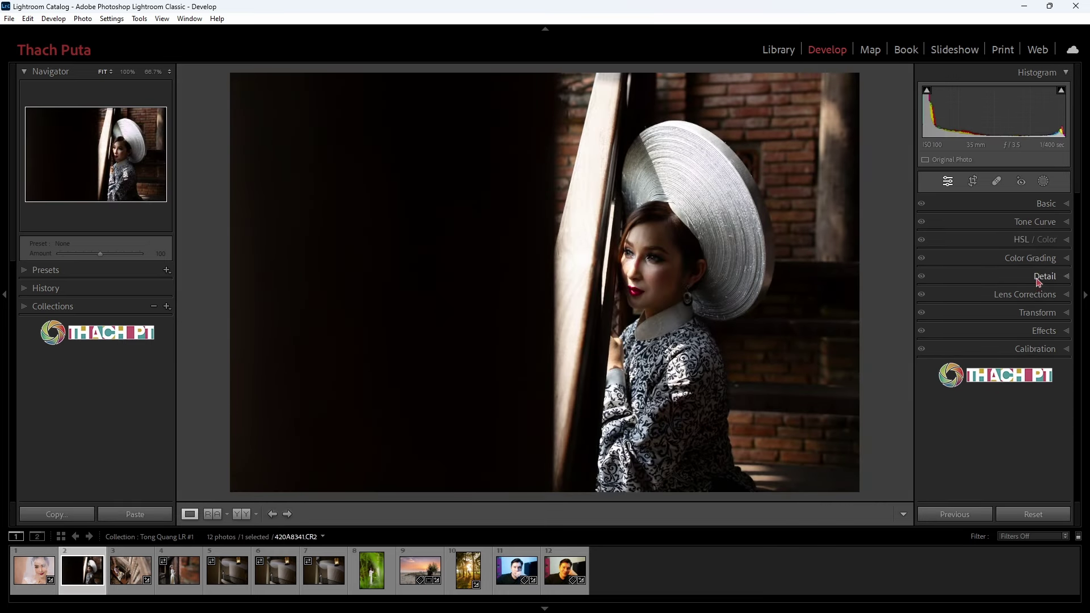
pyautogui.click(1037, 282)
pyautogui.click(1042, 278)
pyautogui.click(869, 50)
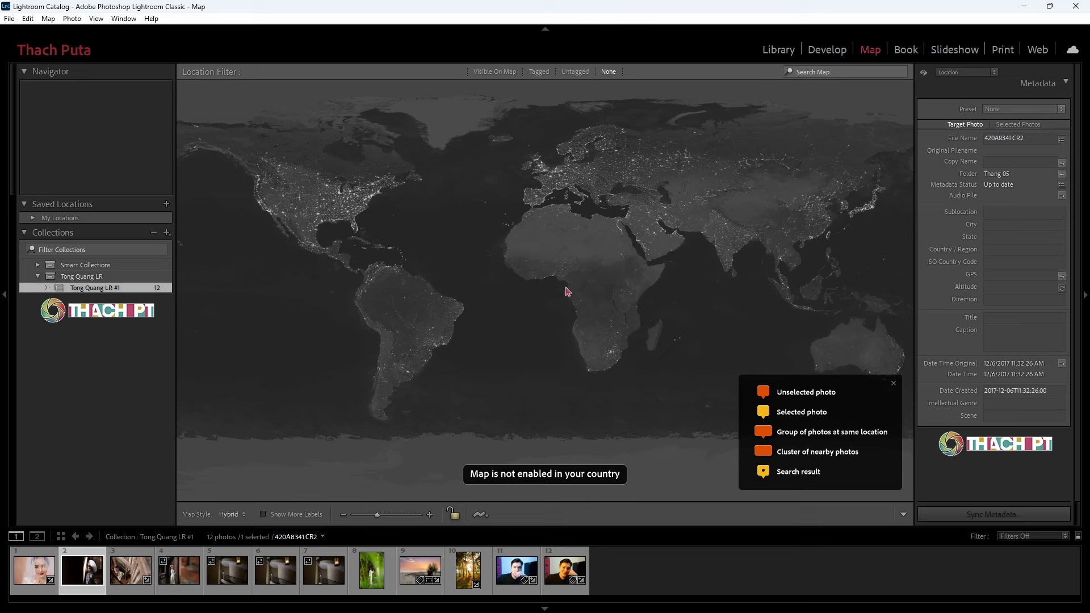
# Step: Inspect the photo book's cover spread in Book, then move to the Slideshow module
pyautogui.click(904, 51)
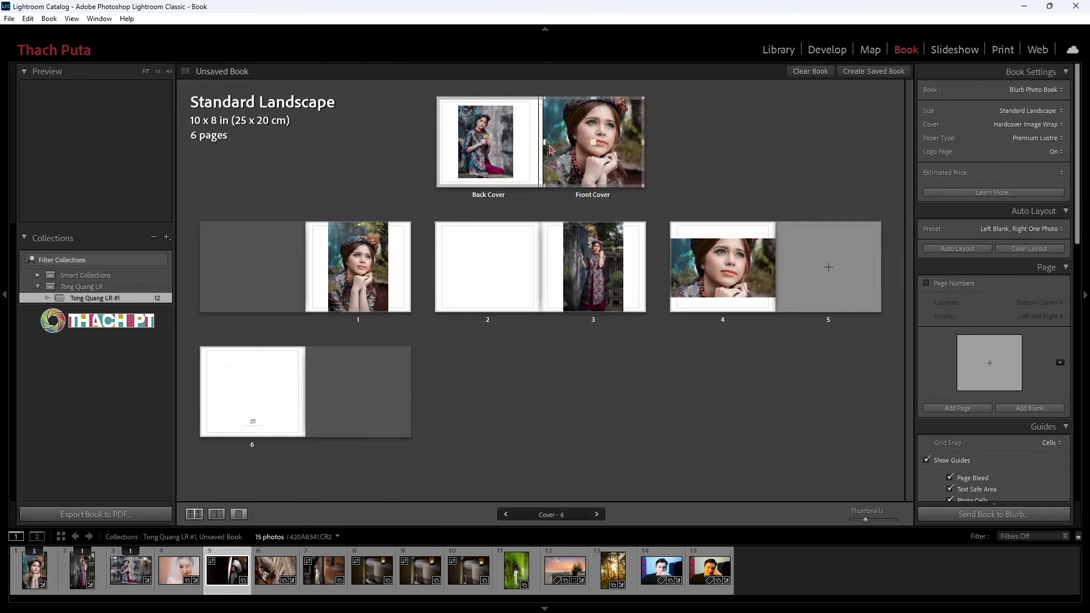
pyautogui.click(485, 142)
pyautogui.doubleClick(577, 148)
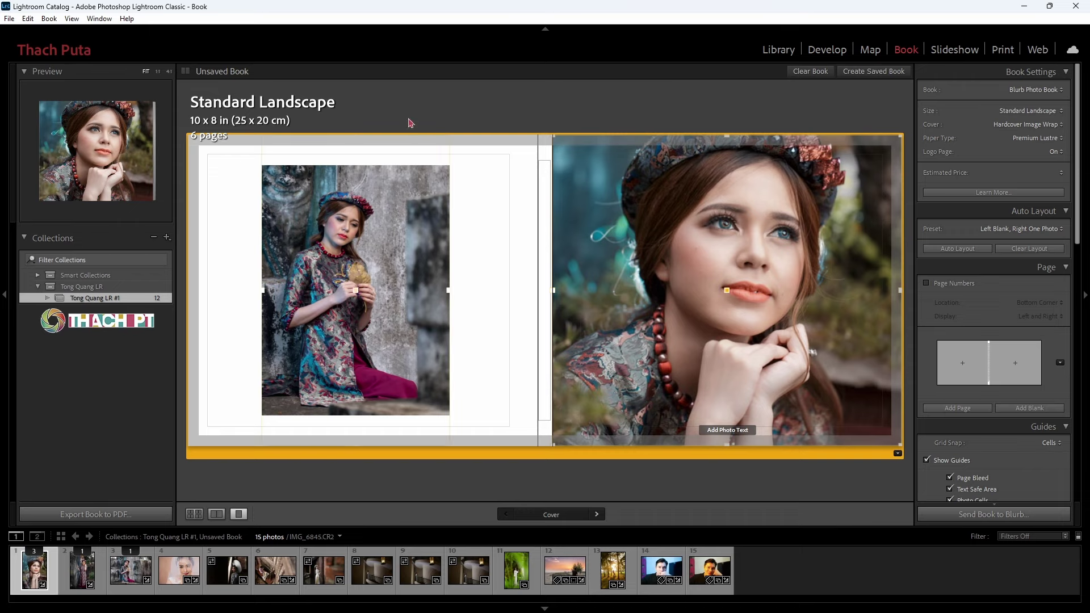
pyautogui.click(194, 515)
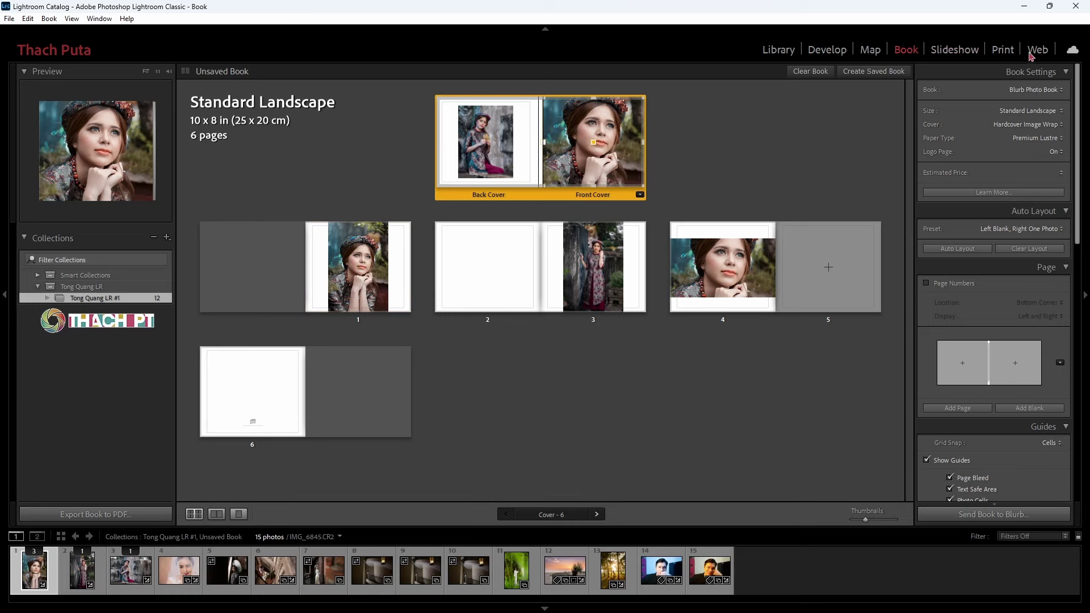
pyautogui.click(957, 53)
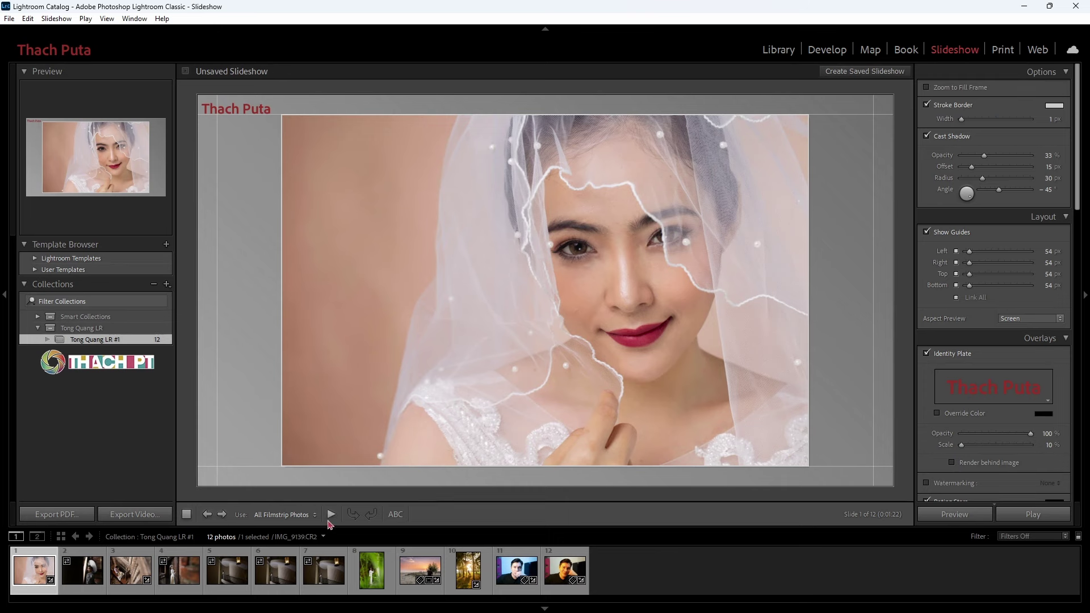
# Step: Play and stop the slideshow preview, then move to the Print module
pyautogui.click(331, 514)
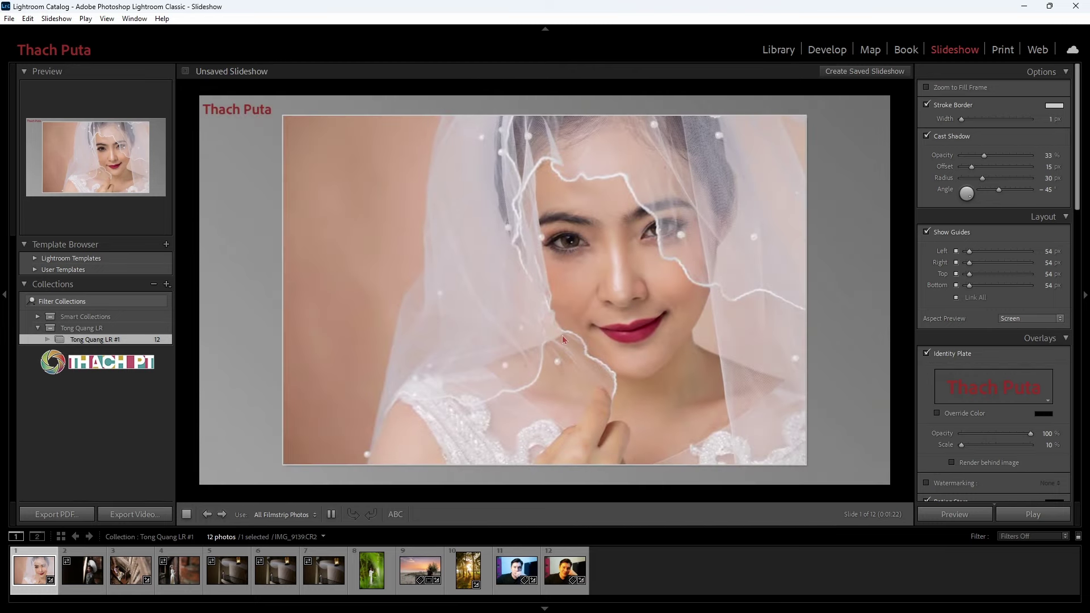
pyautogui.click(186, 514)
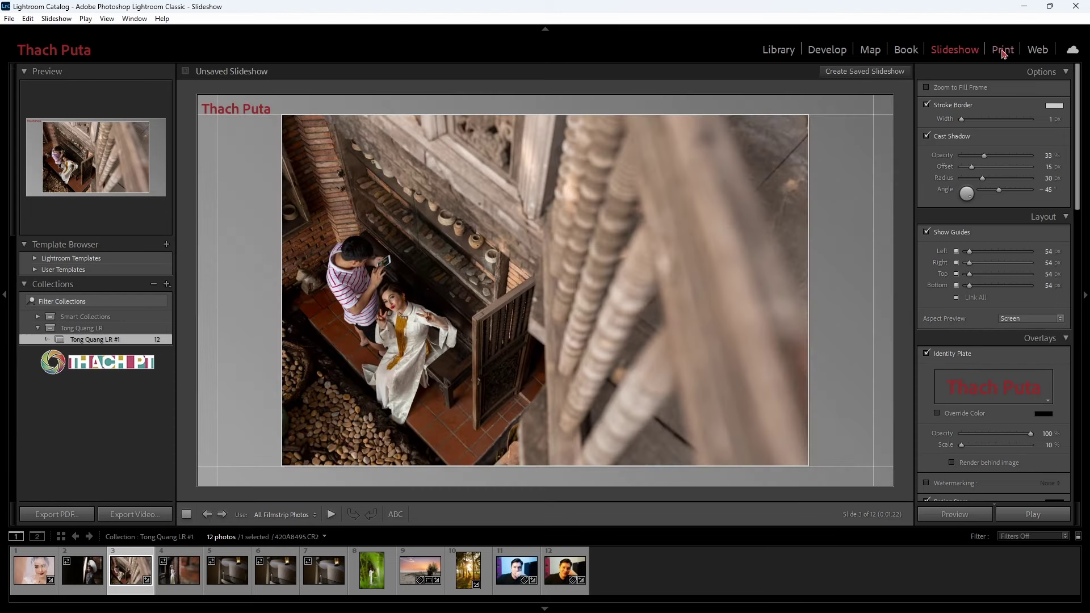
pyautogui.click(1003, 50)
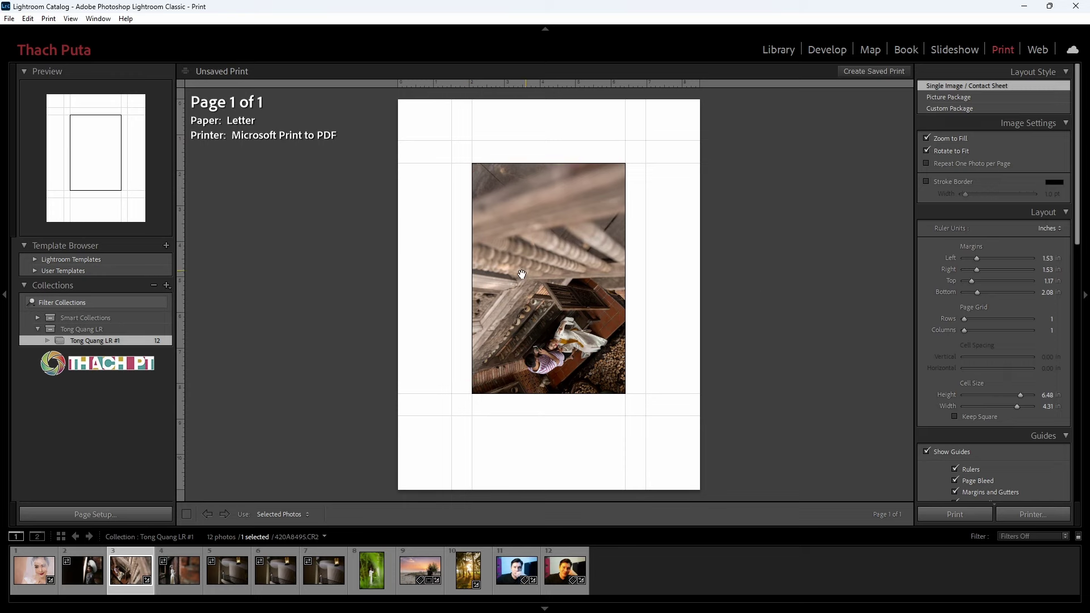
# Step: Glance at the Web gallery module, then return to the Library grid
pyautogui.click(1038, 50)
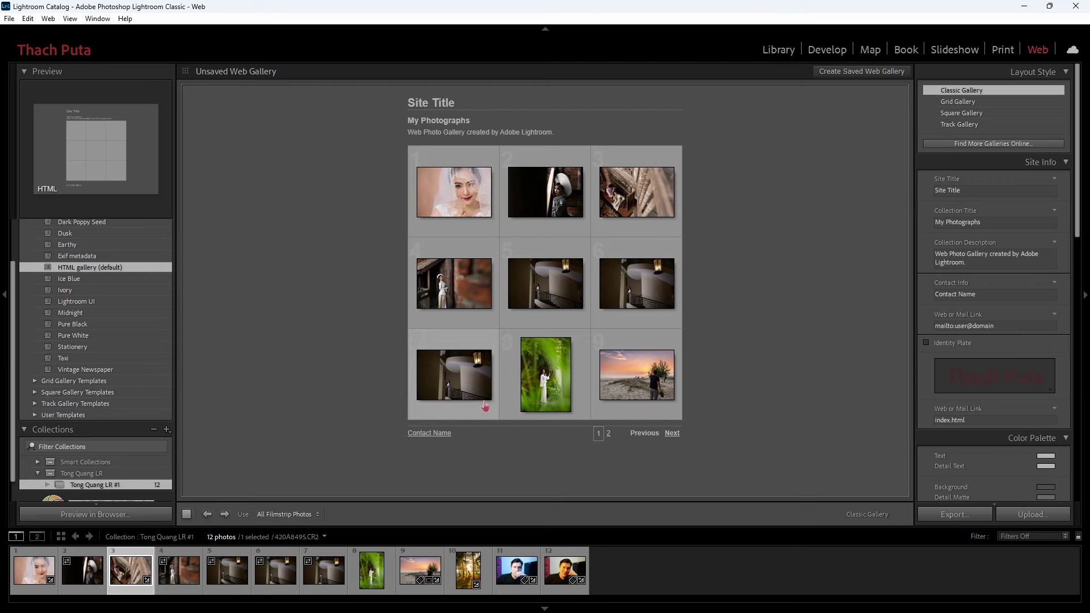
pyautogui.click(779, 55)
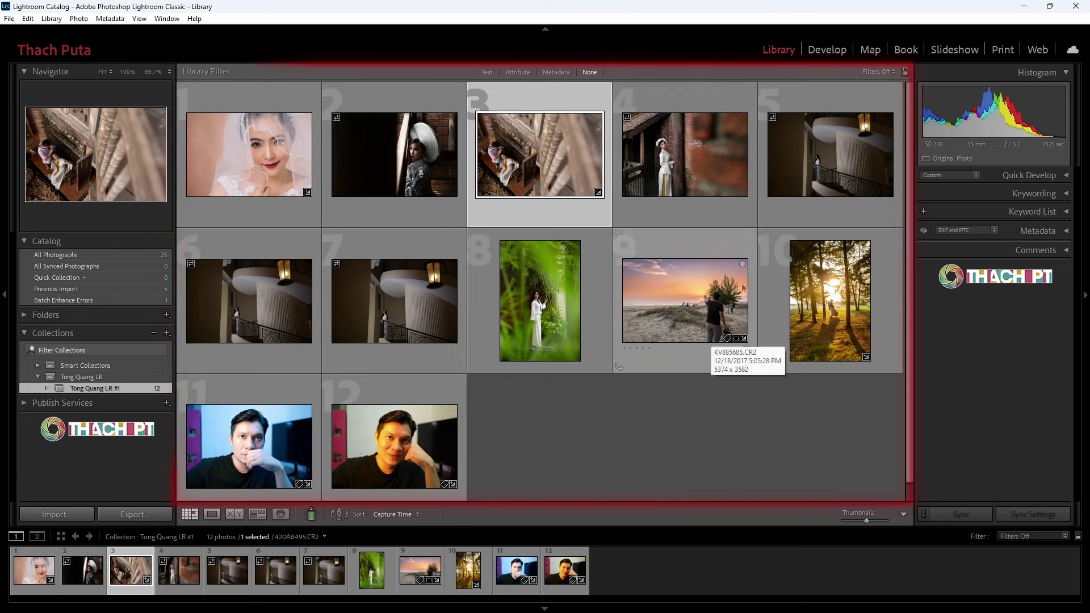
pyautogui.moveTo(684, 299)
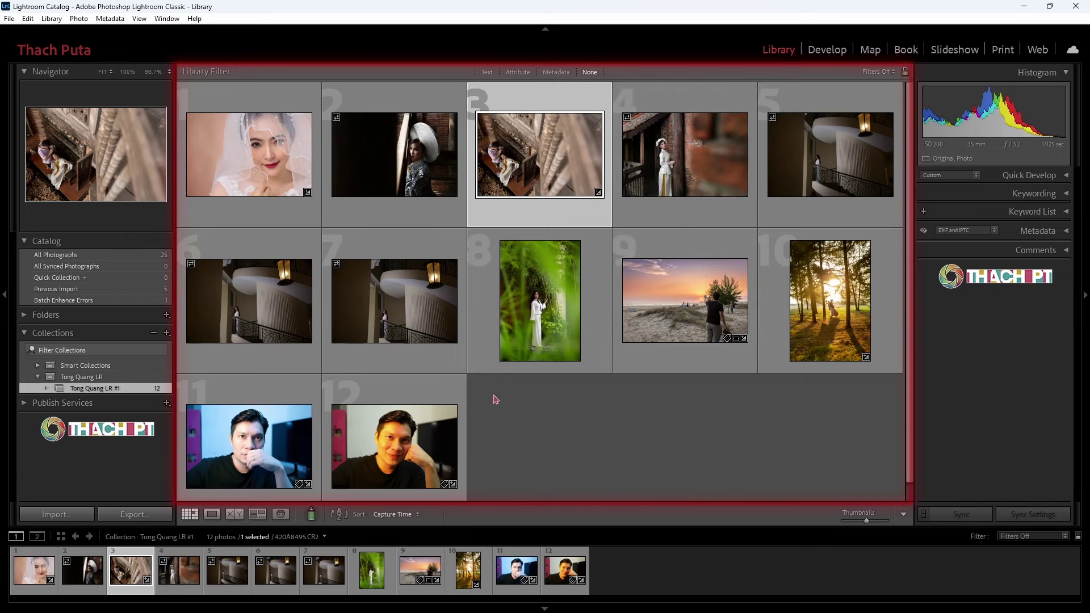
# Step: Scroll the Library grid and arrow through thumbnails, ending on photo 2
pyautogui.moveTo(330, 363); pyautogui.dragTo(321, 376)
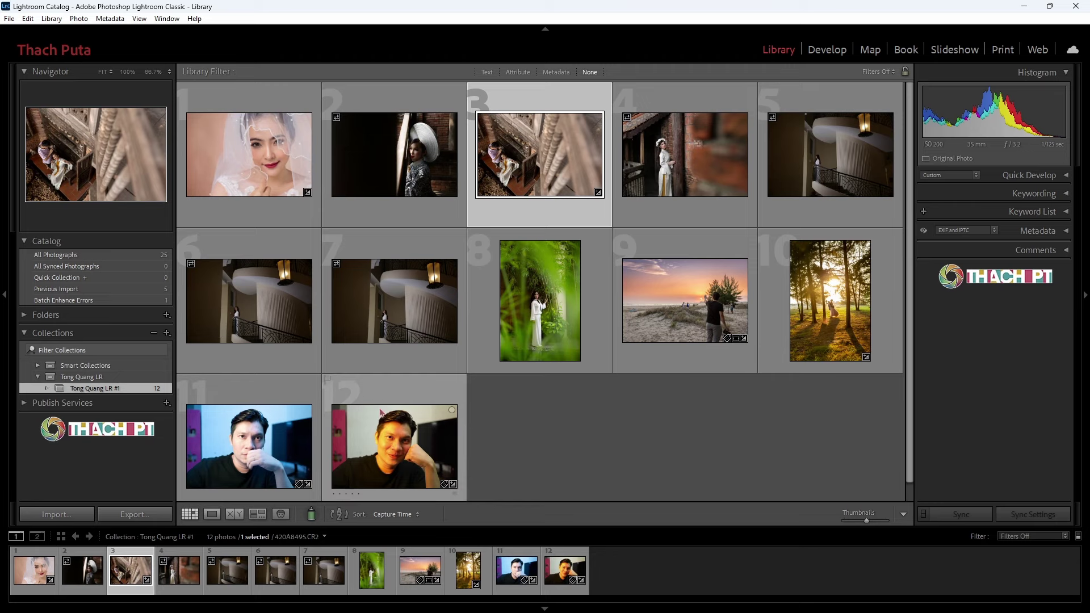
pyautogui.scroll(-1, 909, 145)
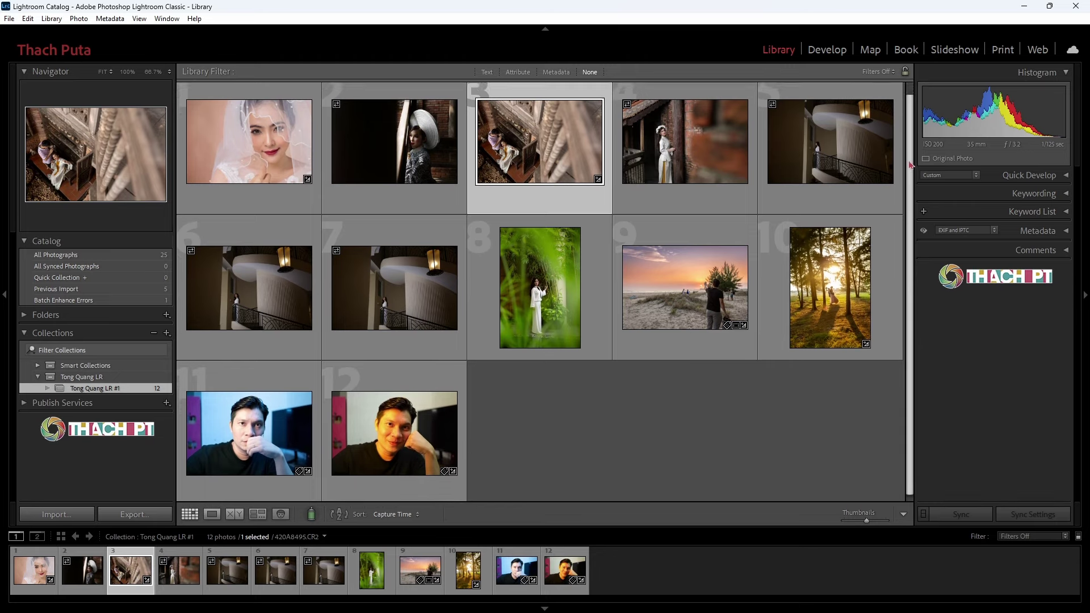
pyautogui.scroll(1, 914, 125)
pyautogui.scroll(-1, 885, 148)
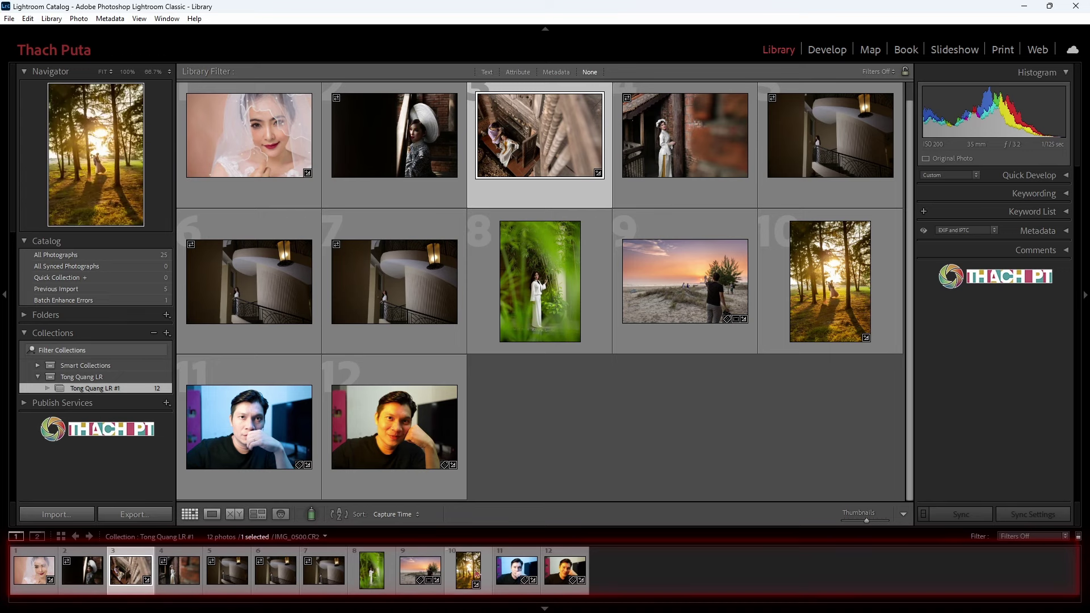
pyautogui.press('Right')
pyautogui.press('Right')
pyautogui.press('Right')
pyautogui.press('Left')
pyautogui.press('Left')
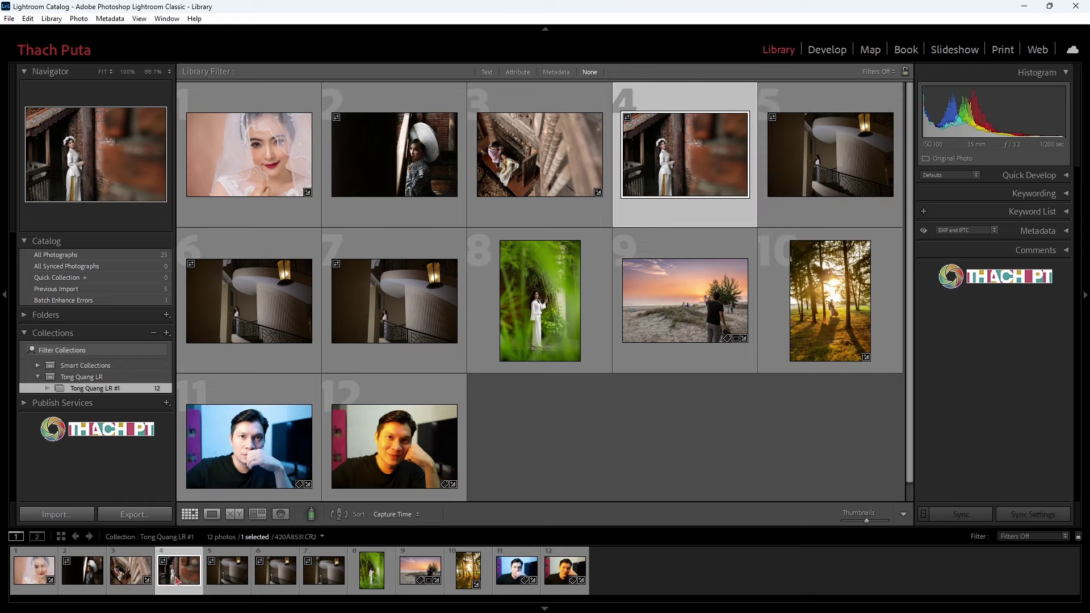
pyautogui.press('Left')
pyautogui.press('Left')
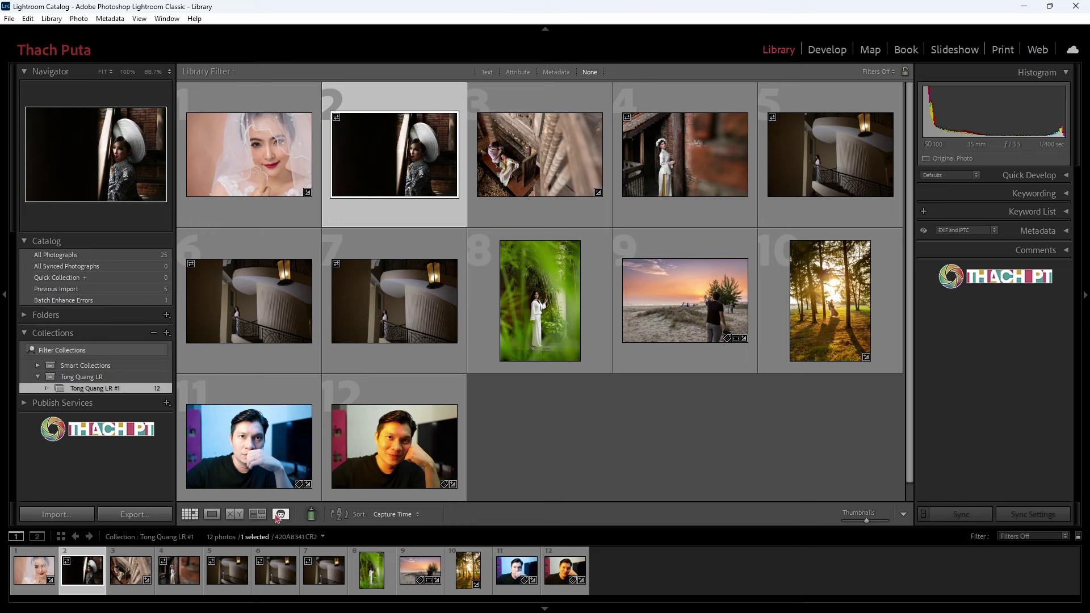
# Step: Arrow to photo 9, resize thumbnails with the slider, deselect, and select bride photo 1
pyautogui.press('Right')
pyautogui.press('Right')
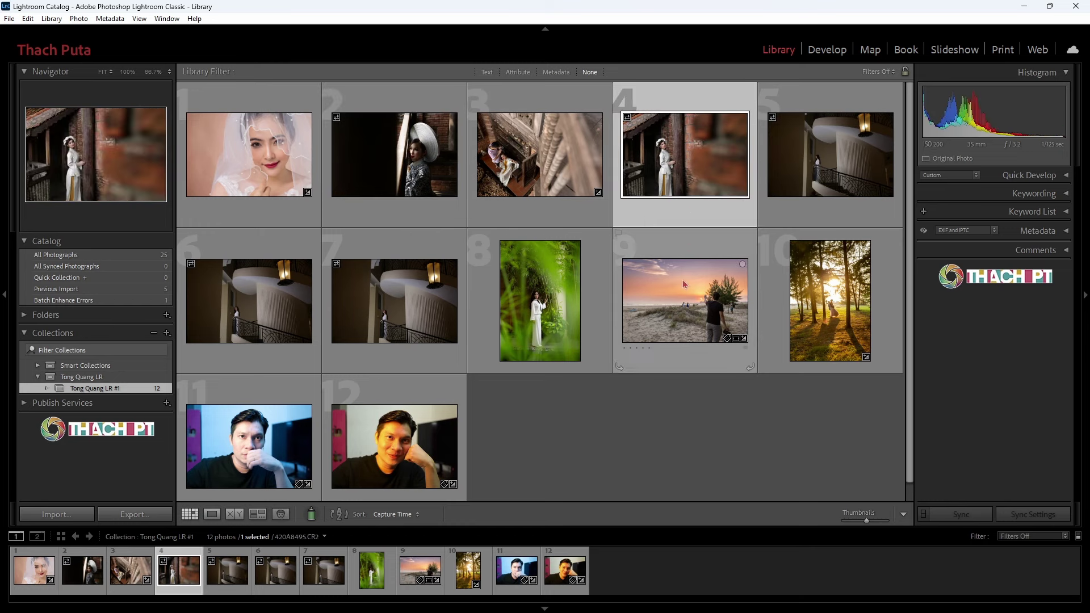
pyautogui.press('Down')
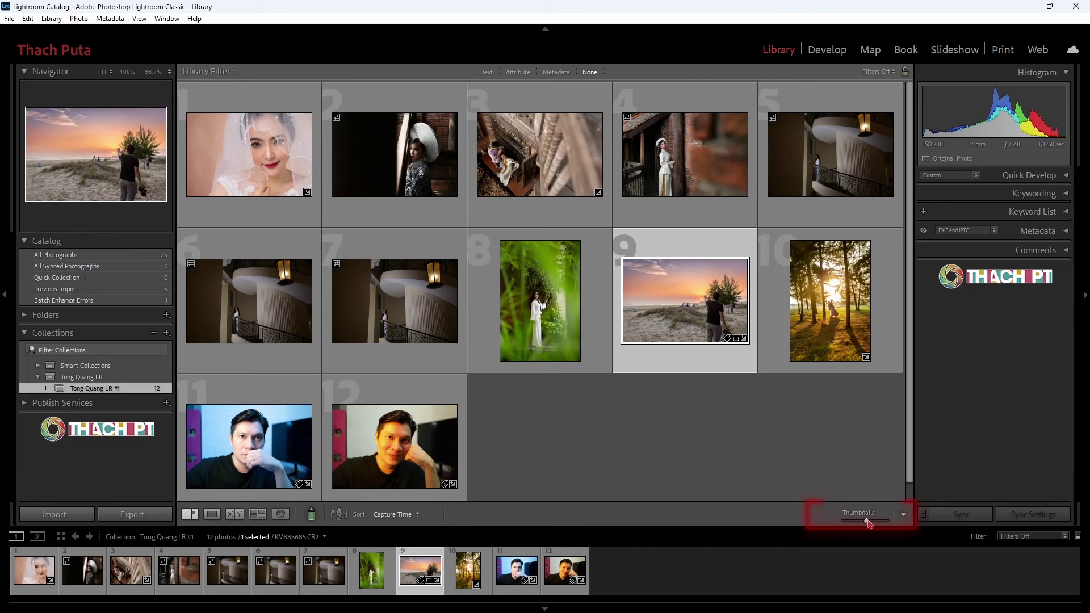
pyautogui.moveTo(868, 520); pyautogui.dragTo(878, 521)
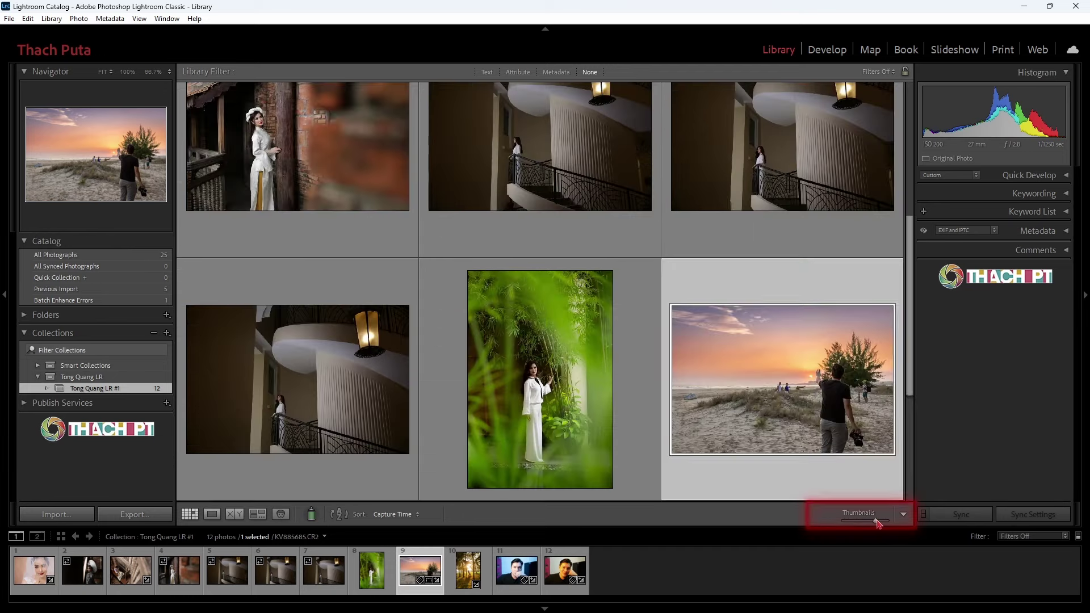
pyautogui.moveTo(877, 525); pyautogui.dragTo(865, 524)
pyautogui.hotkey('ctrl', 'd')
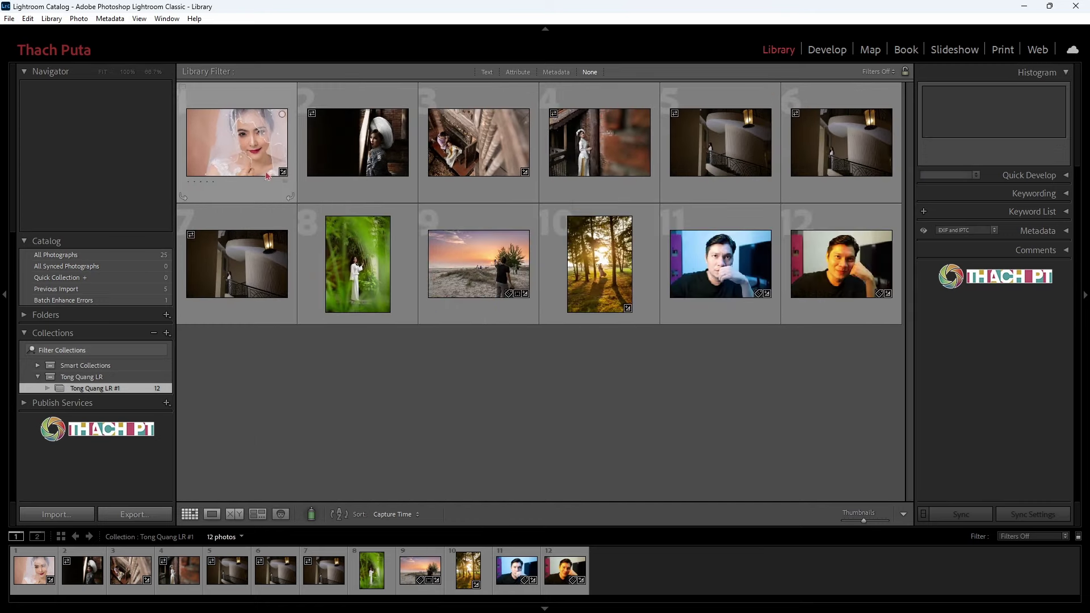
pyautogui.click(231, 141)
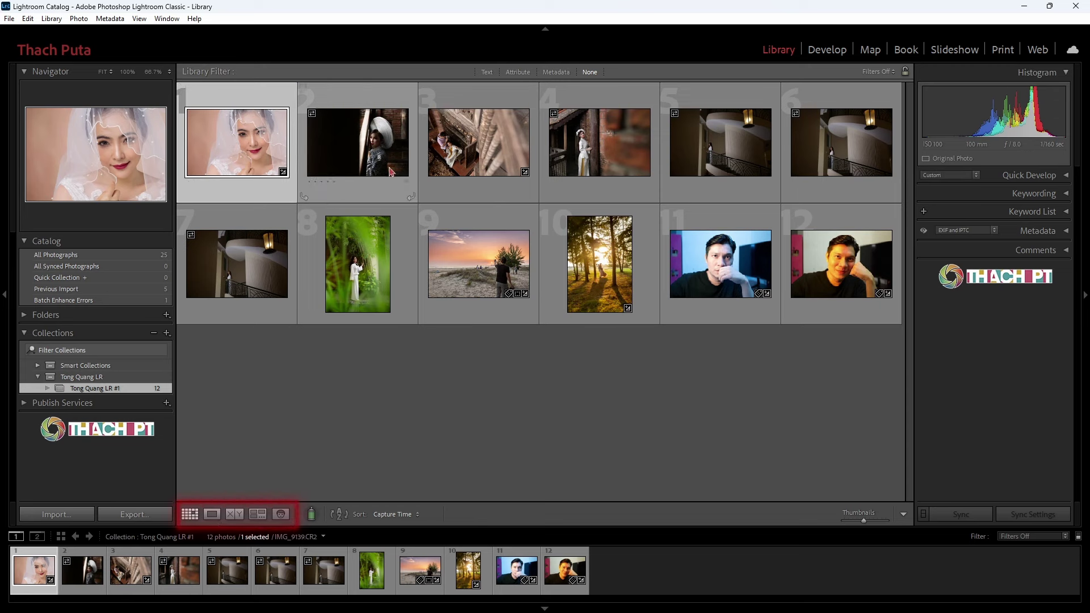
# Step: Browse photos singly in Loupe view via filmstrip and arrow keys, landing on photo 2
pyautogui.click(213, 518)
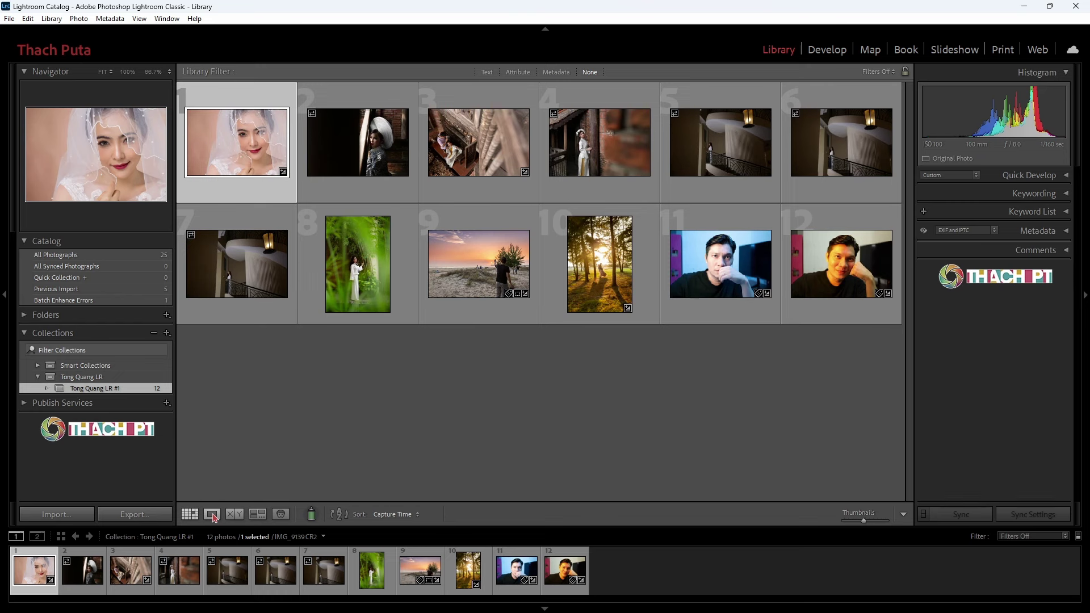
pyautogui.click(213, 518)
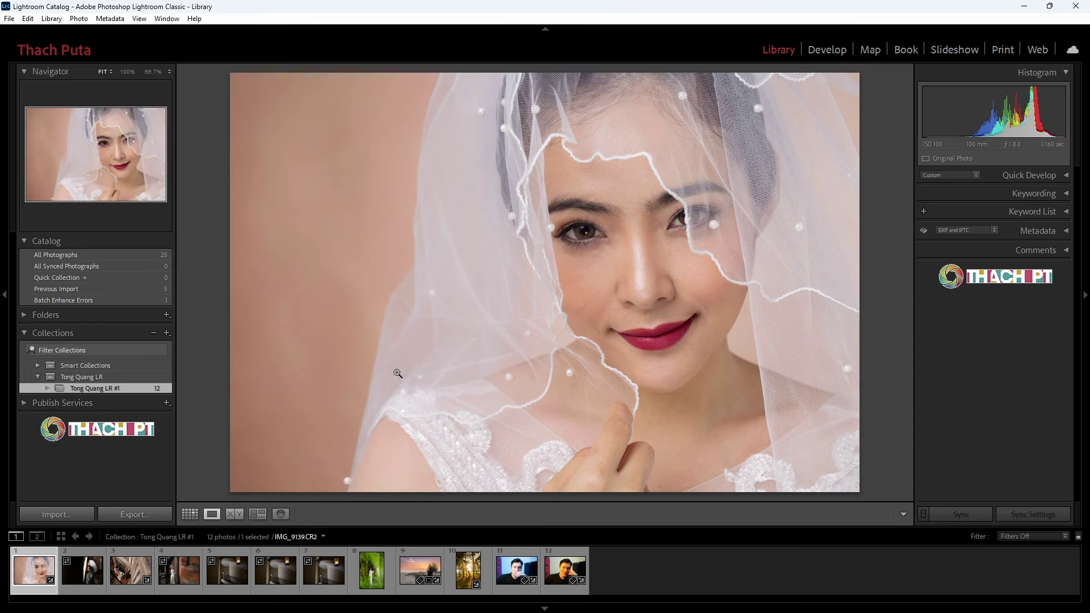
pyautogui.click(178, 582)
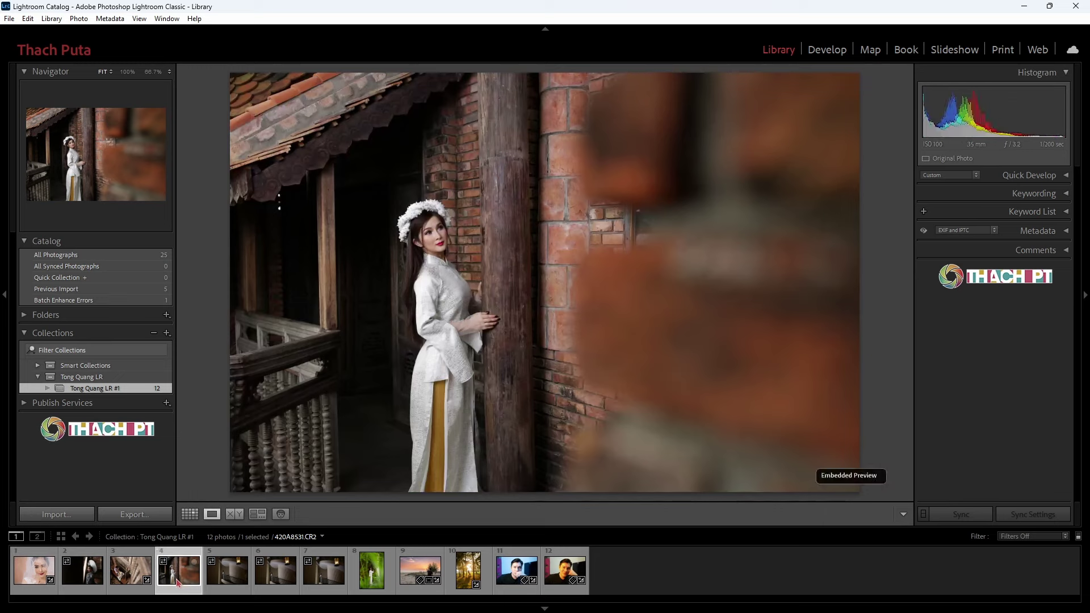
pyautogui.click(82, 571)
pyautogui.click(222, 580)
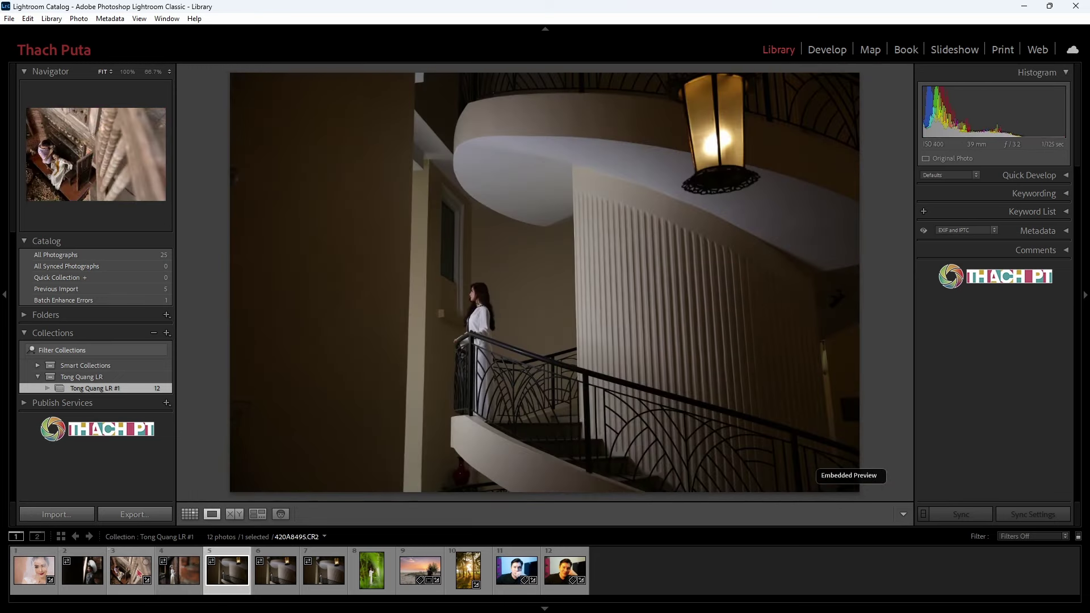
pyautogui.click(275, 571)
pyautogui.click(227, 570)
pyautogui.click(179, 570)
pyautogui.click(139, 573)
pyautogui.press('Right')
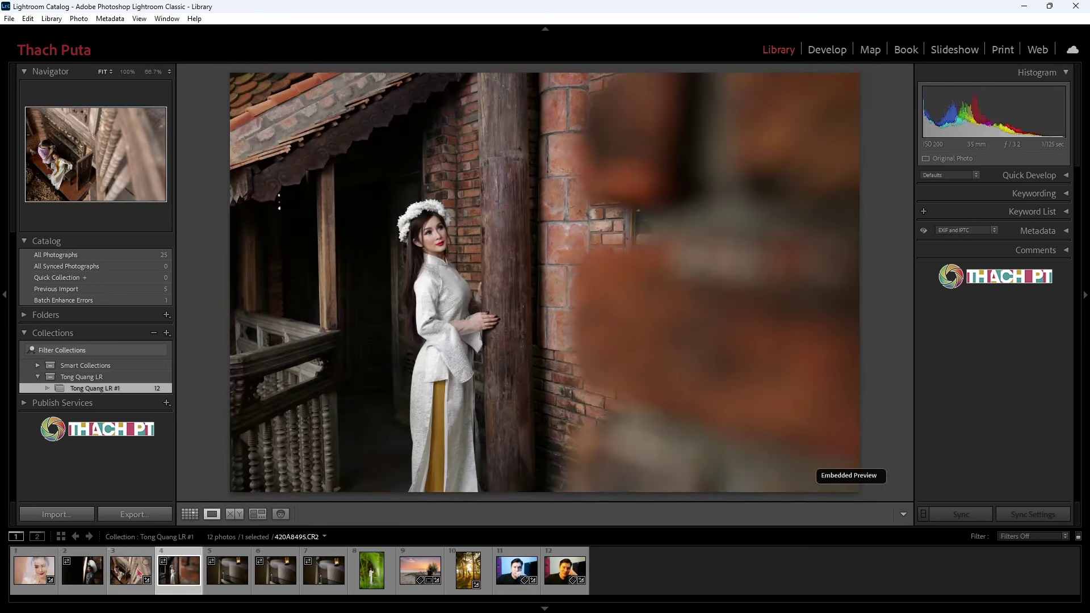
pyautogui.press('Right')
pyautogui.press('Left')
pyautogui.press('Left')
pyautogui.press('Left')
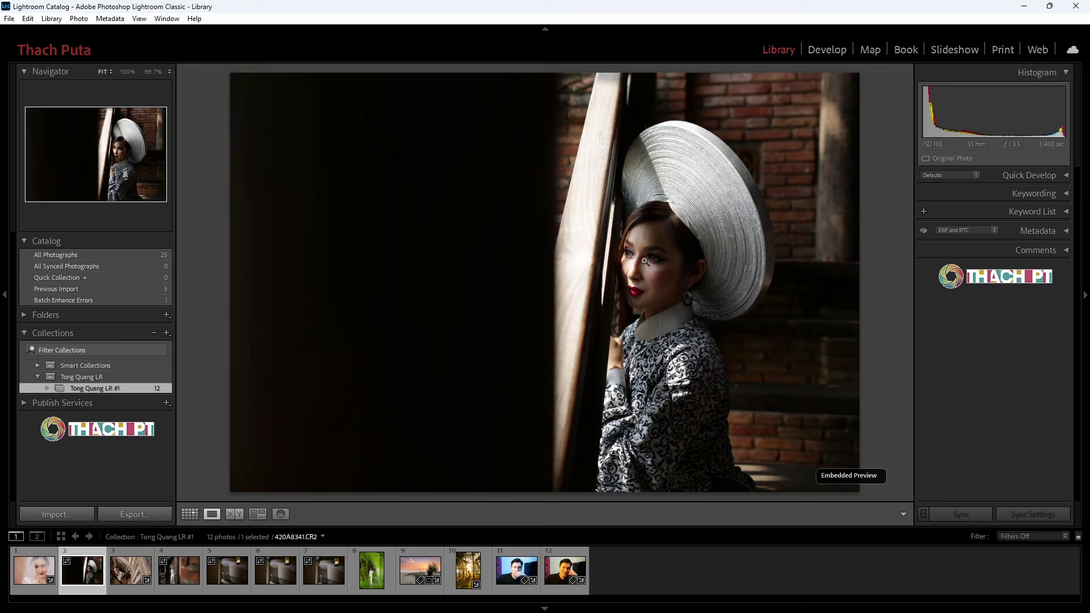
# Step: Zoom in on the woman's face and back out to fit the whole photo
pyautogui.click(644, 260)
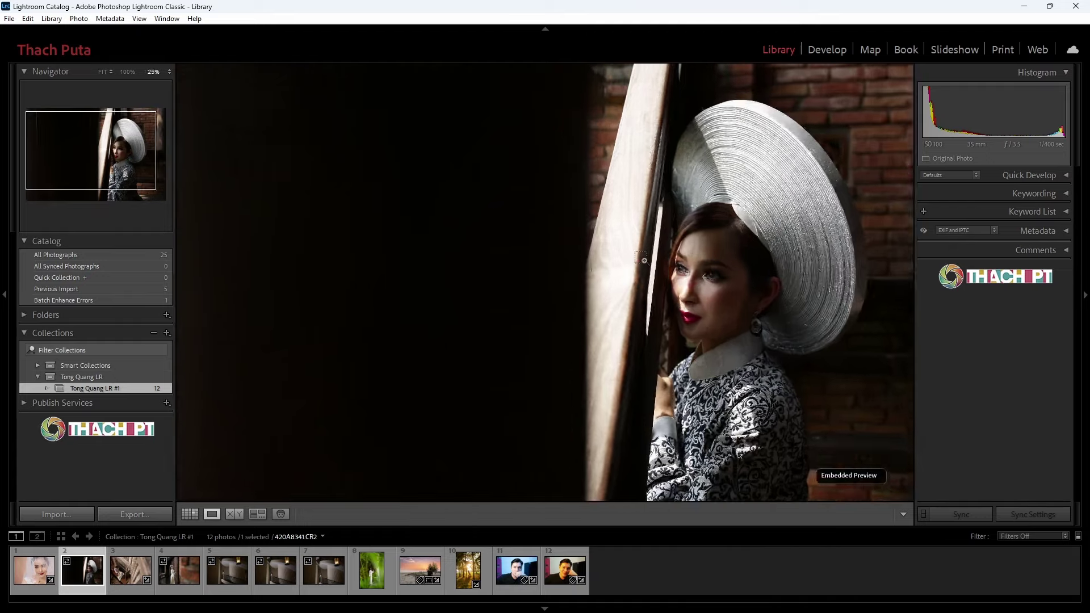
pyautogui.click(641, 259)
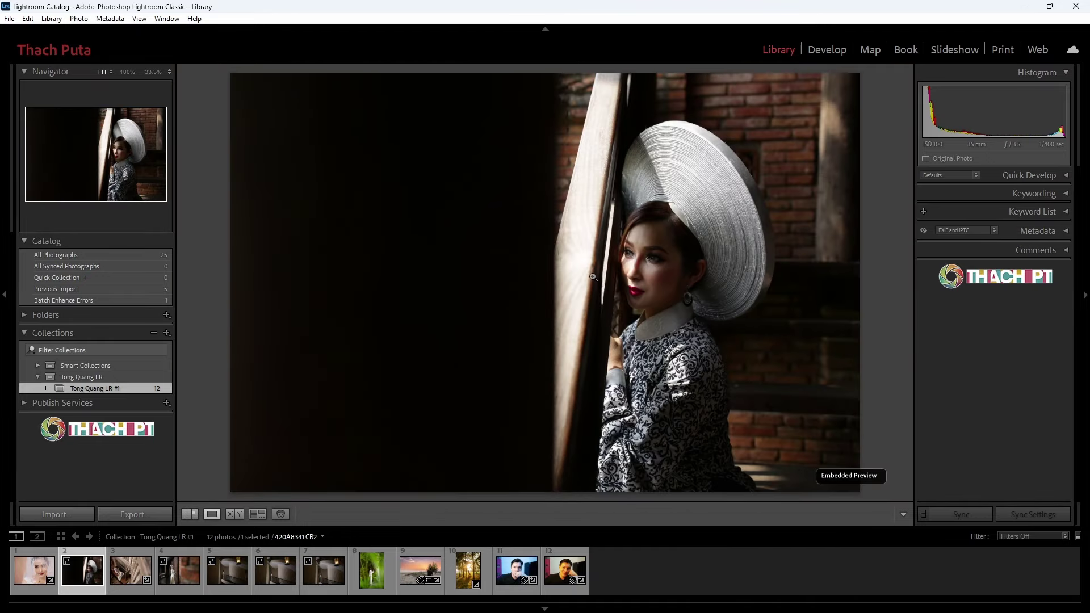
pyautogui.click(659, 266)
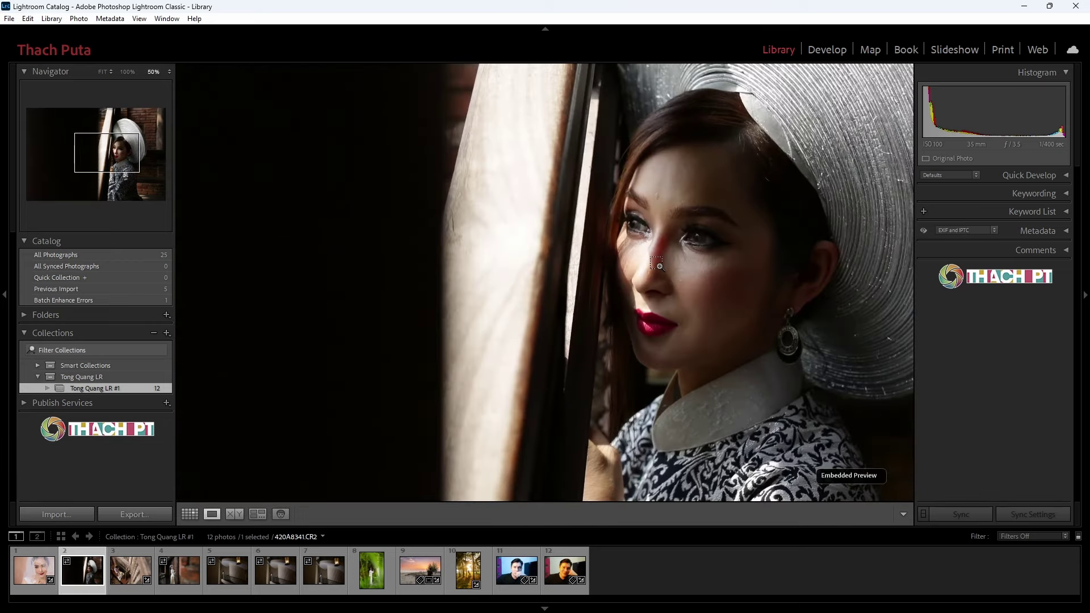
pyautogui.click(692, 236)
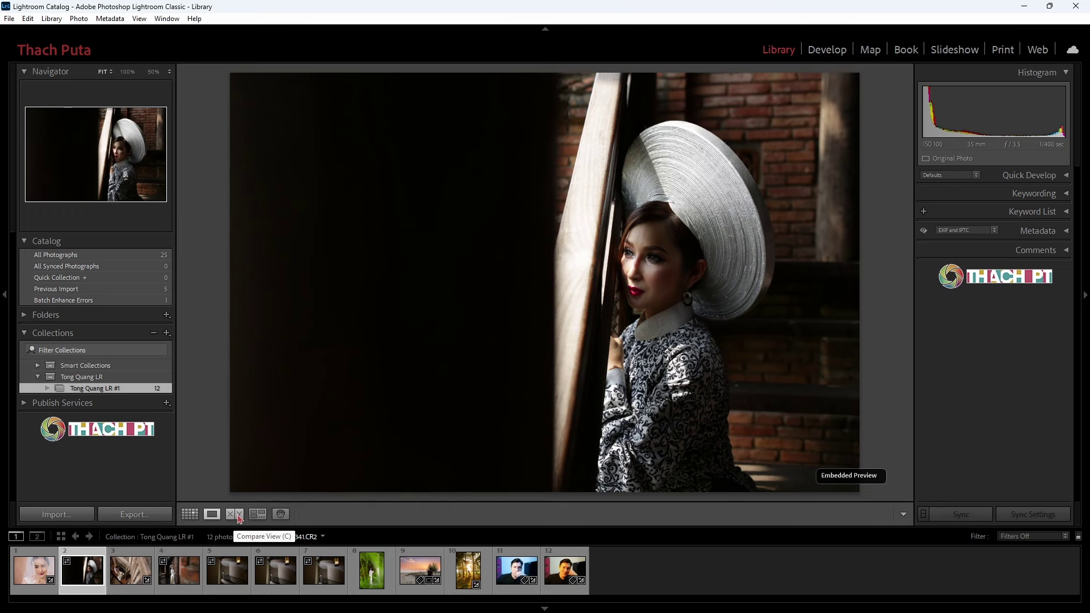
# Step: Open Compare view with staircase photo 5 as the Select photo
pyautogui.click(239, 515)
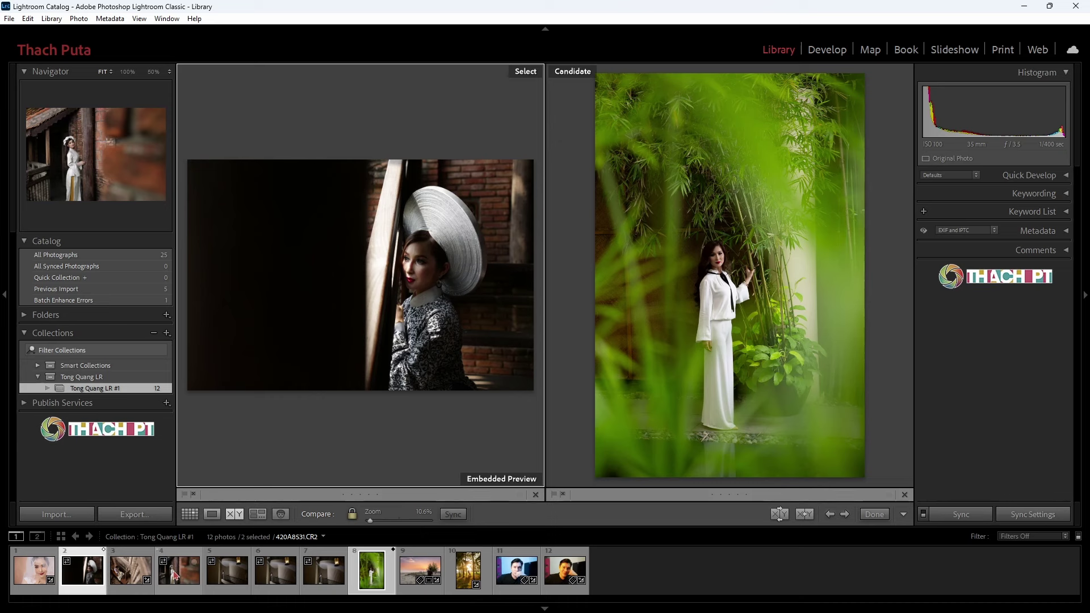
pyautogui.click(175, 575)
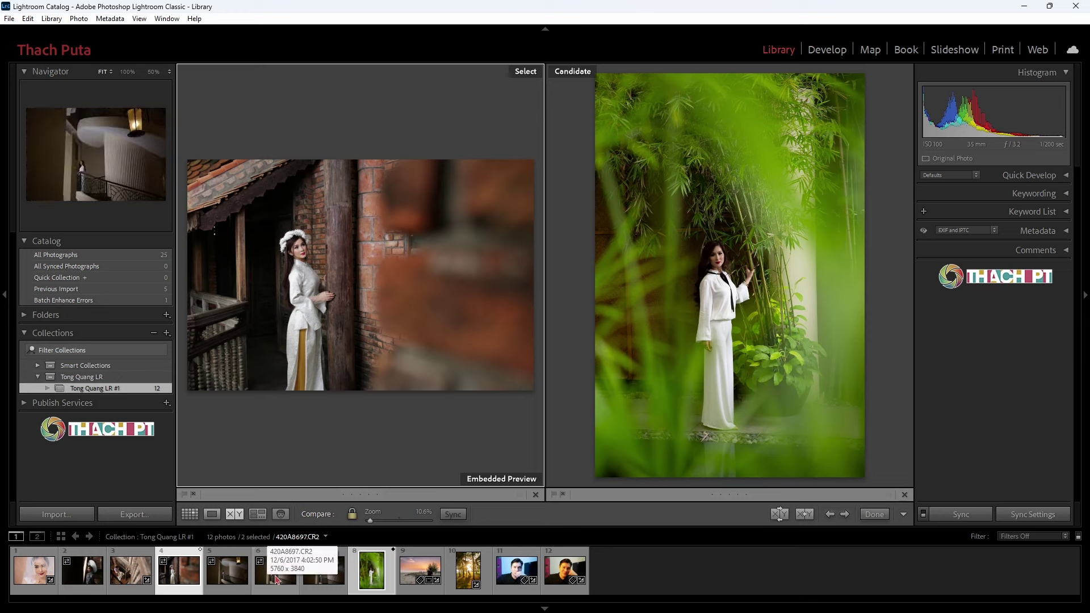
pyautogui.click(277, 579)
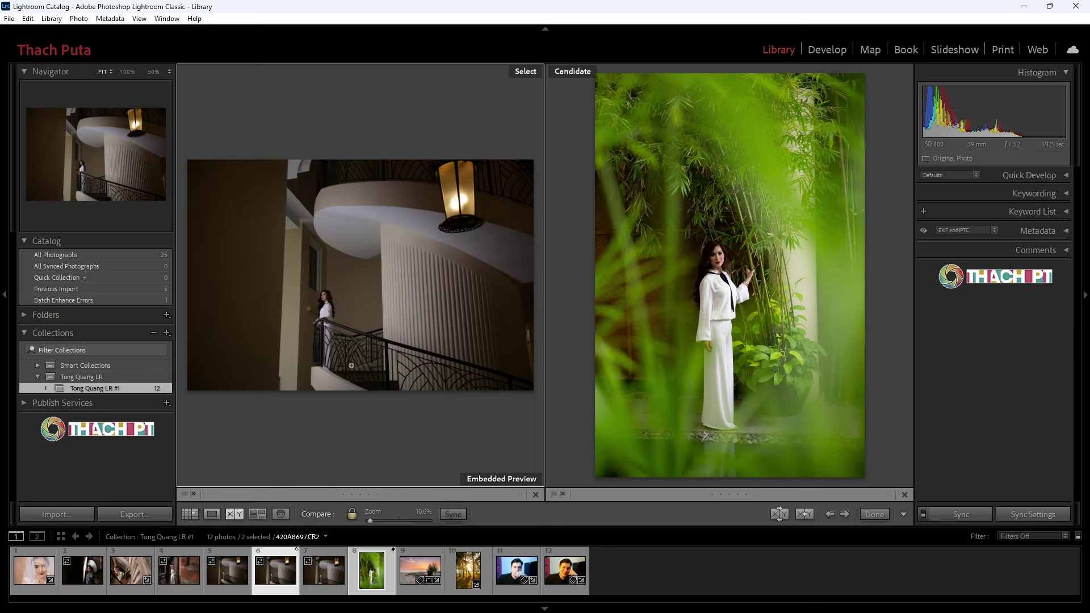
pyautogui.press('Left')
pyautogui.press('Left')
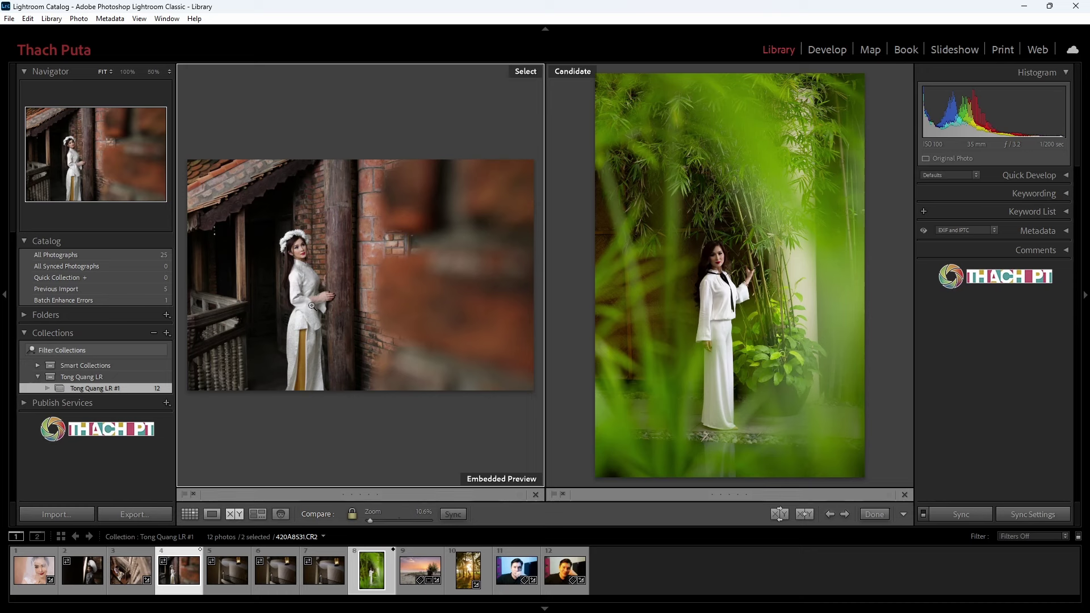
pyautogui.press('Right')
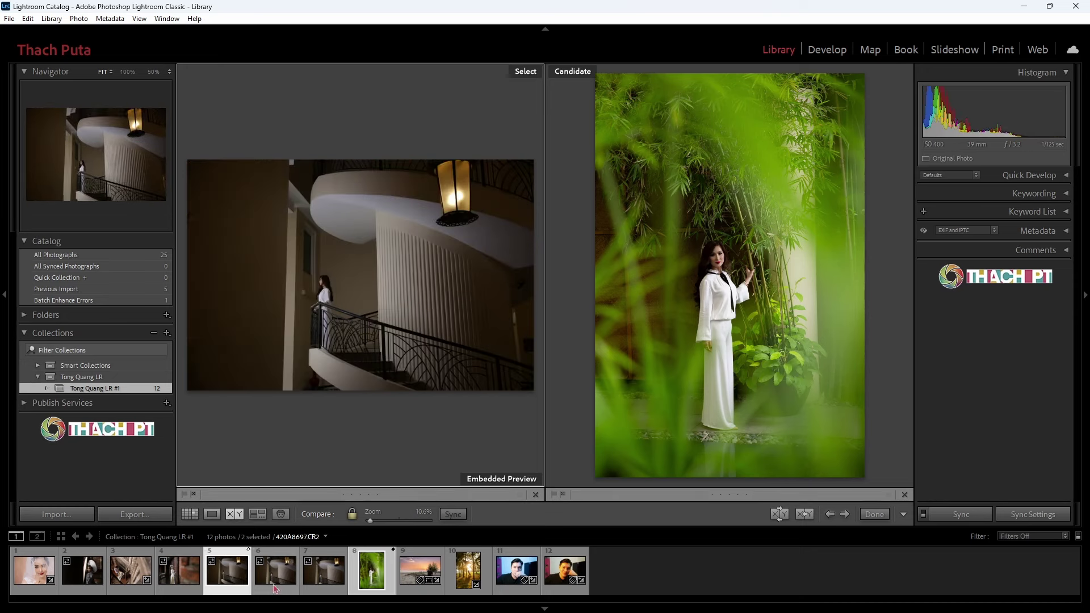
# Step: Make staircase photo 7 the Candidate, then zoom both to 50% and back to Fit
pyautogui.press('Left')
pyautogui.press('Left')
pyautogui.press('Right')
pyautogui.press('Right')
pyautogui.press('Left')
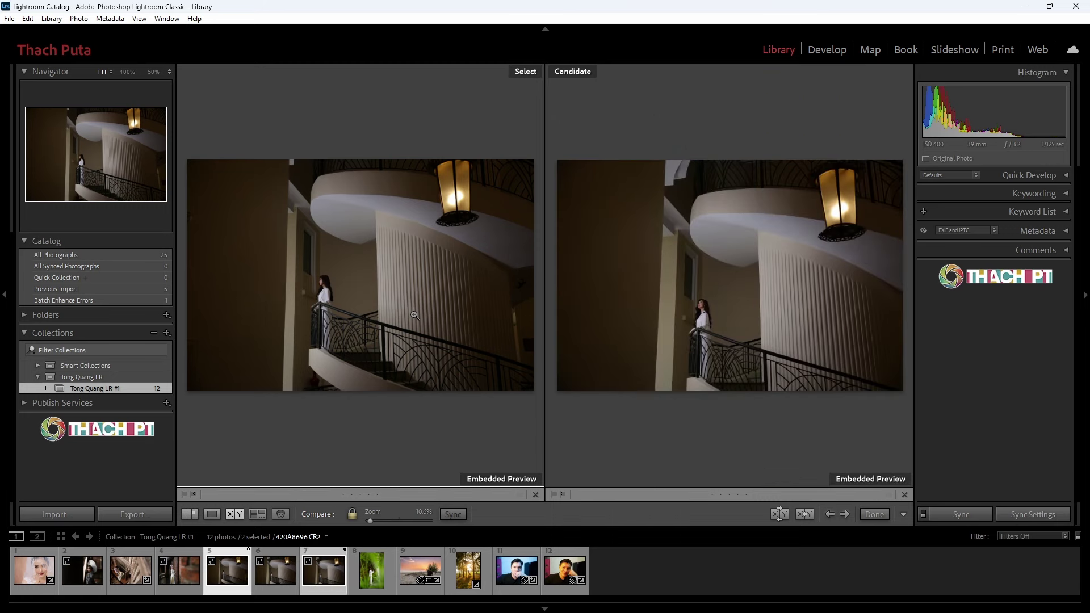
pyautogui.press('Left')
pyautogui.press('Right')
pyautogui.press('Right')
pyautogui.press('Left')
pyautogui.press('Left')
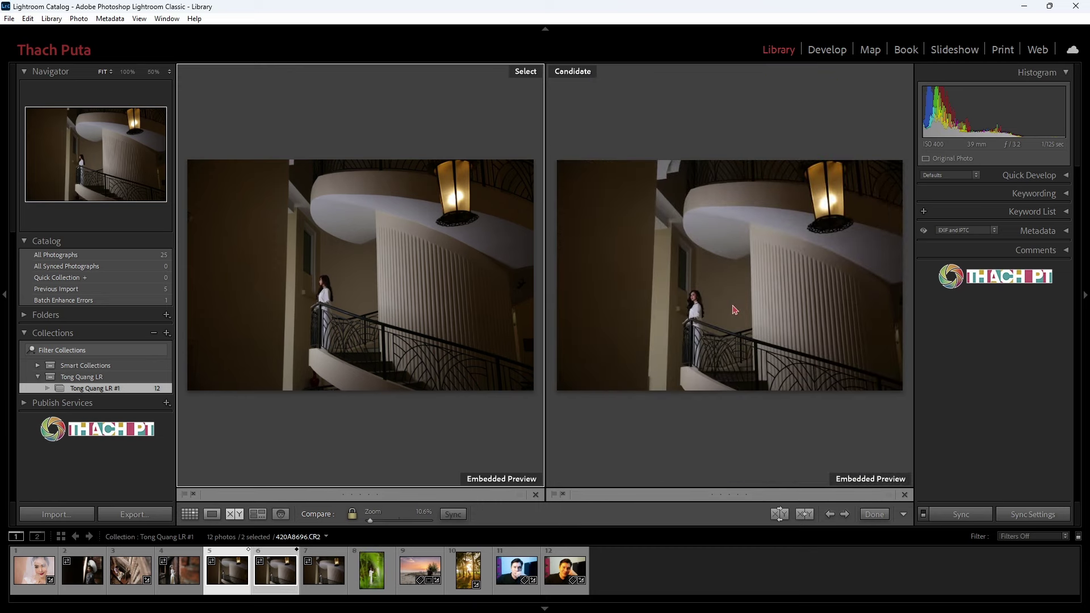
pyautogui.press('Right')
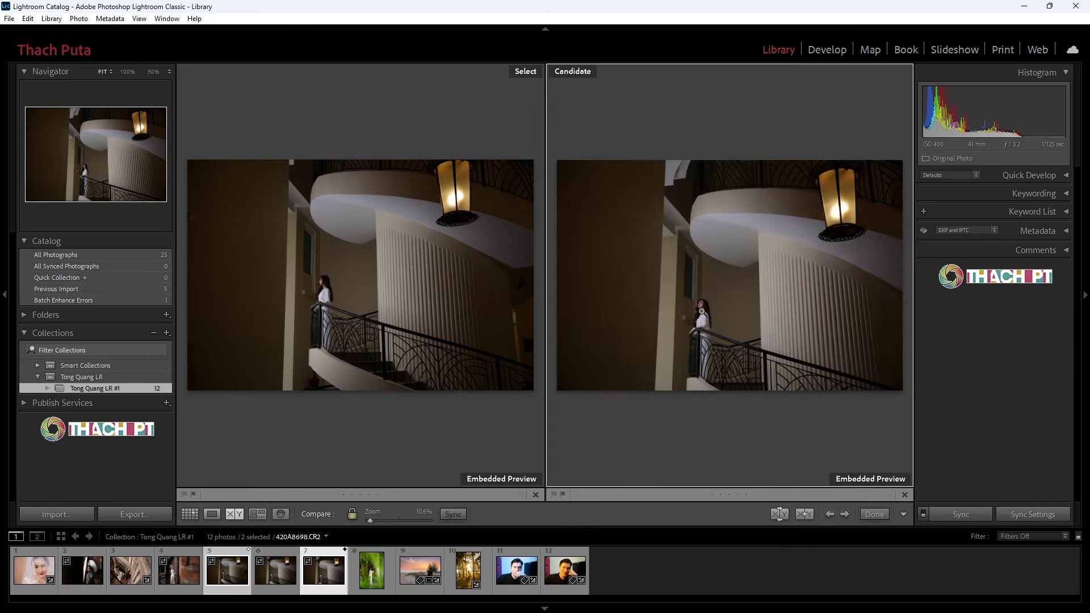
pyautogui.click(701, 310)
pyautogui.click(700, 309)
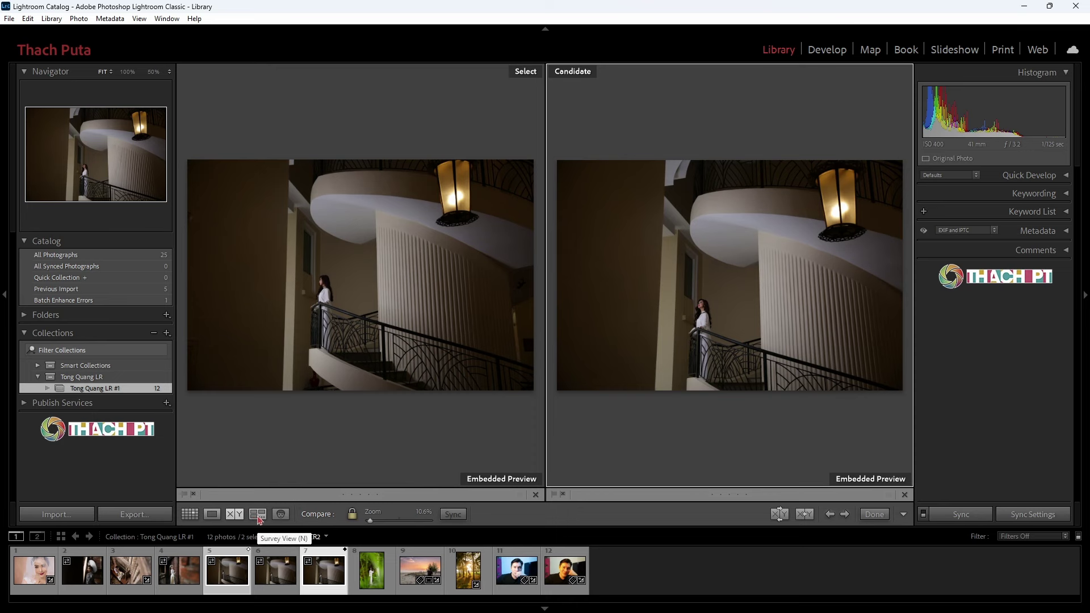
# Step: Survey the brick wall portrait alongside photos 3, 2, 7, 6 and 5
pyautogui.click(258, 518)
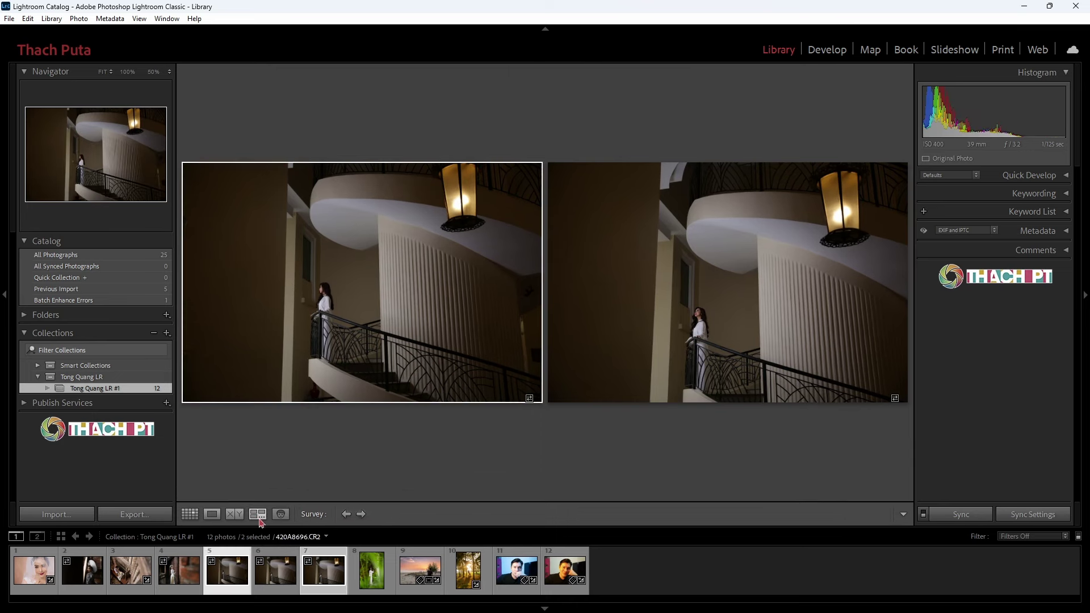
pyautogui.click(164, 579)
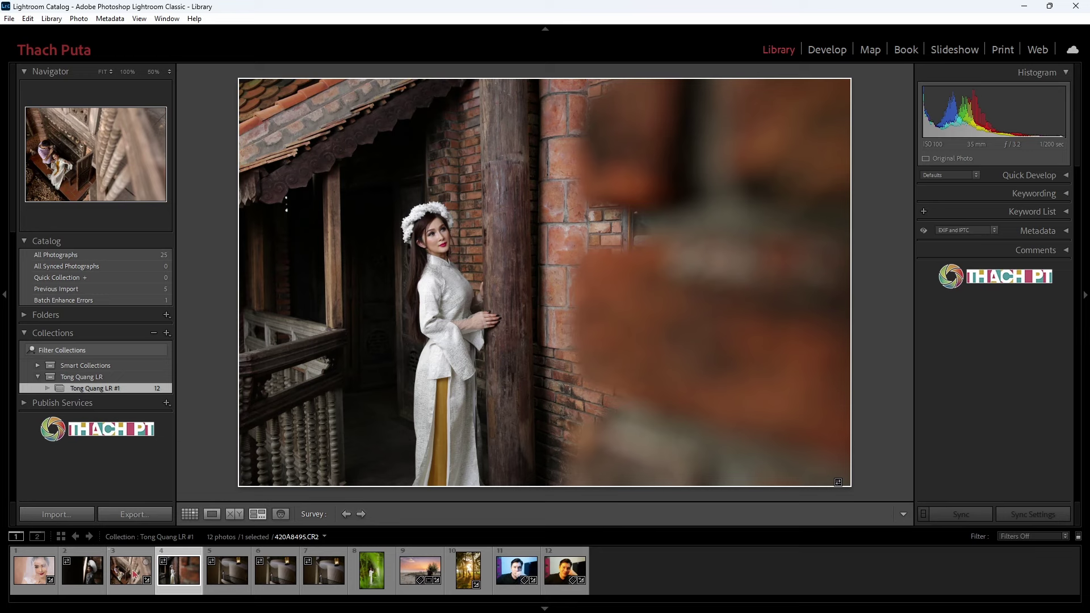
pyautogui.keyDown('ctrl'); pyautogui.click(134, 575); pyautogui.keyUp('ctrl')
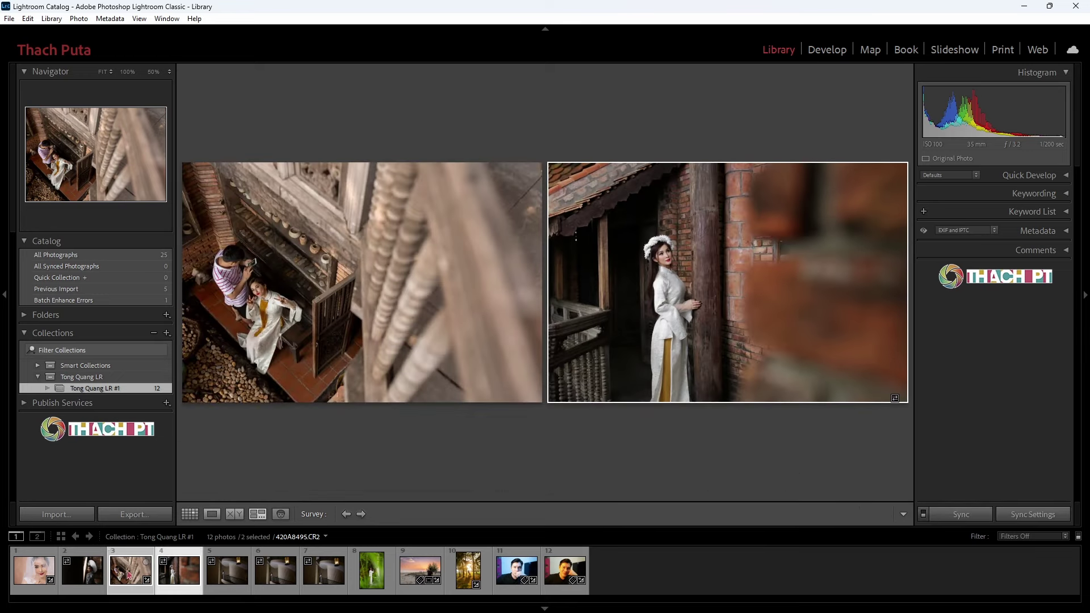
pyautogui.keyDown('ctrl'); pyautogui.click(87, 581); pyautogui.keyUp('ctrl')
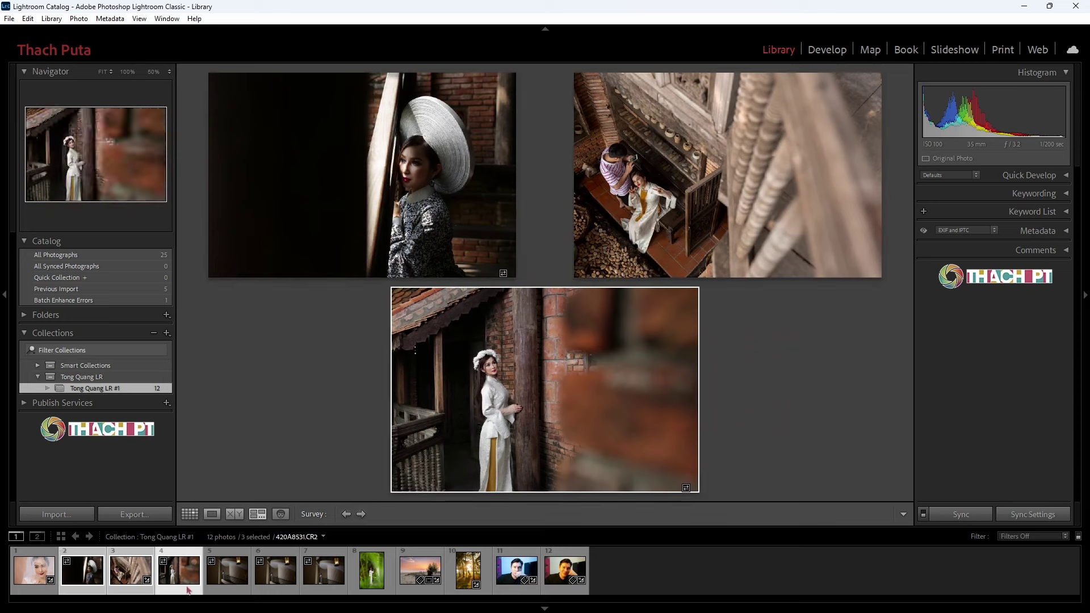
pyautogui.keyDown('ctrl'); pyautogui.click(338, 576); pyautogui.keyUp('ctrl')
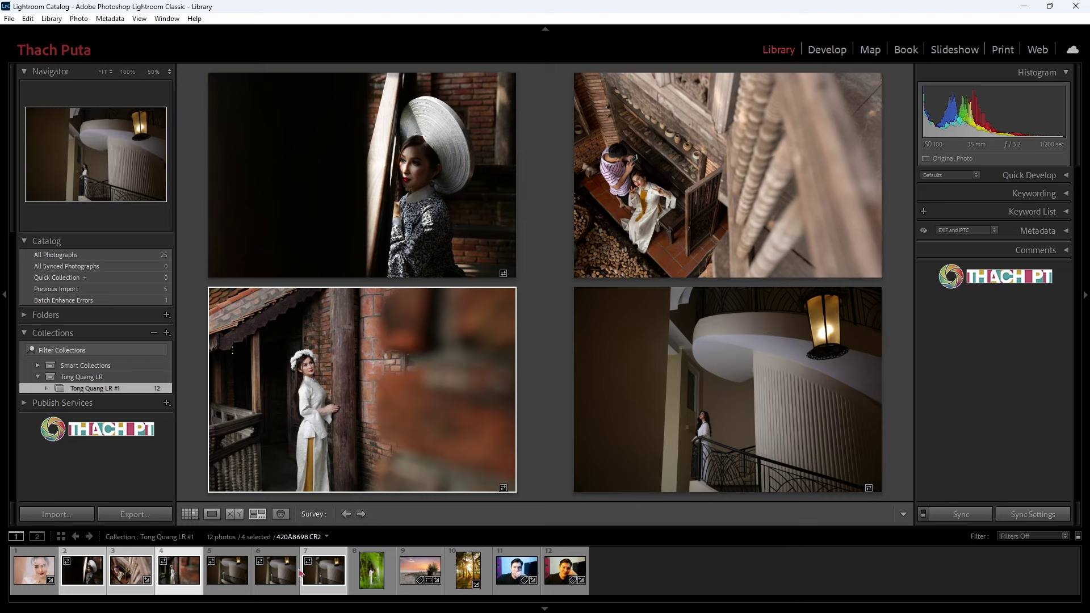
pyautogui.keyDown('ctrl'); pyautogui.click(277, 574); pyautogui.keyUp('ctrl')
pyautogui.keyDown('ctrl'); pyautogui.click(239, 579); pyautogui.keyUp('ctrl')
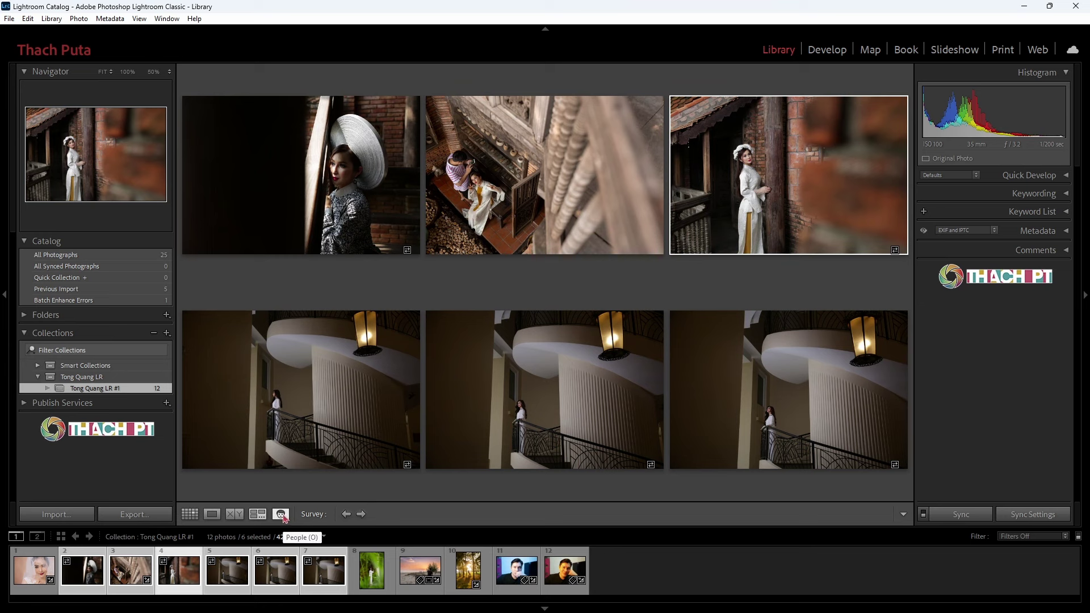
# Step: View the bamboo photo, the brick wall portrait, then staircase photo 5 alone
pyautogui.click(372, 570)
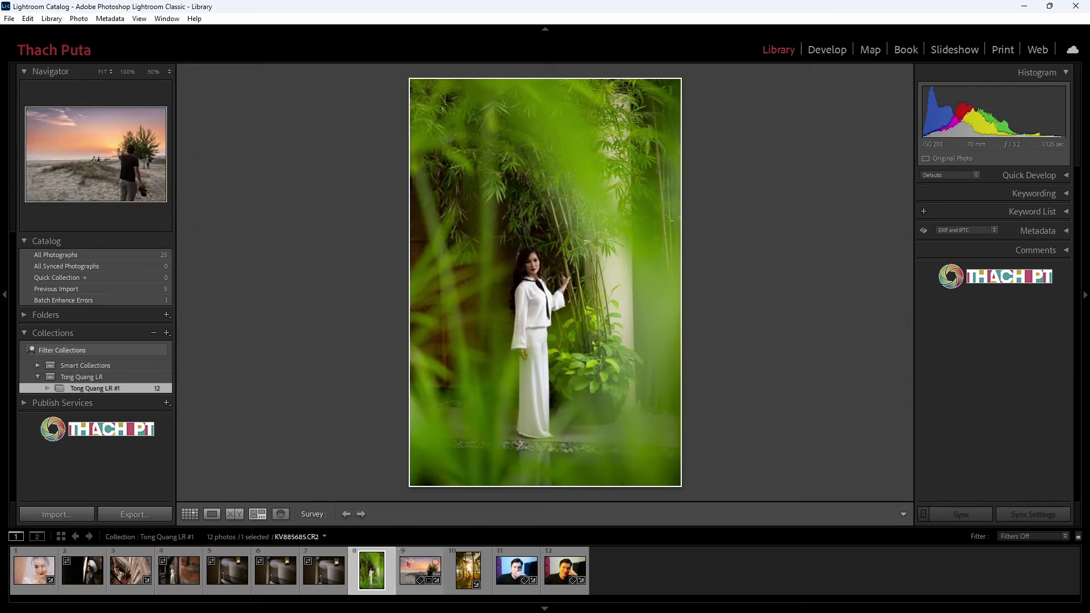
pyautogui.click(179, 582)
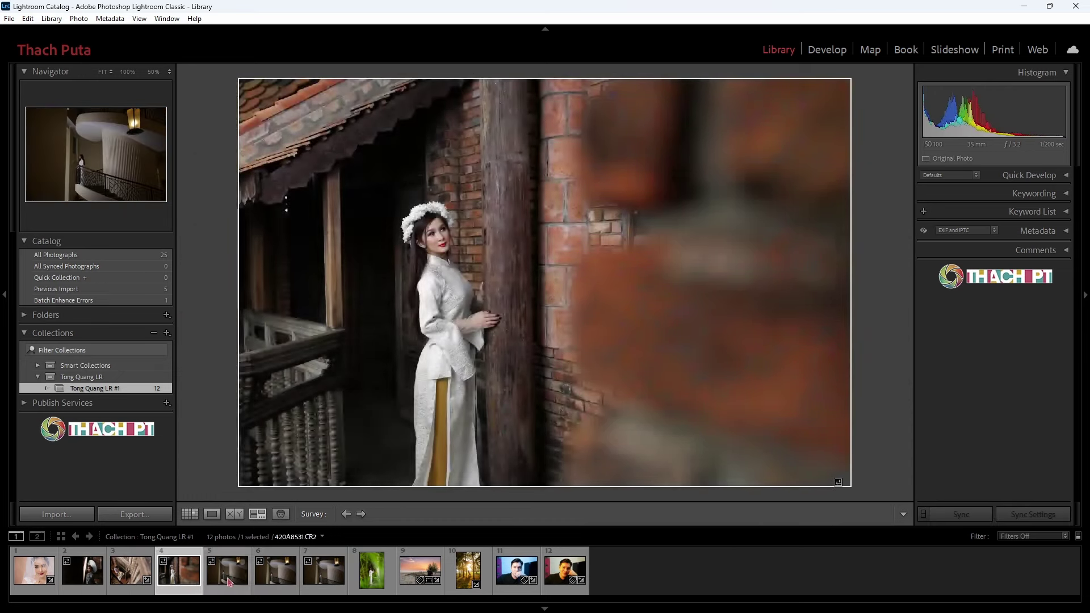
pyautogui.click(227, 573)
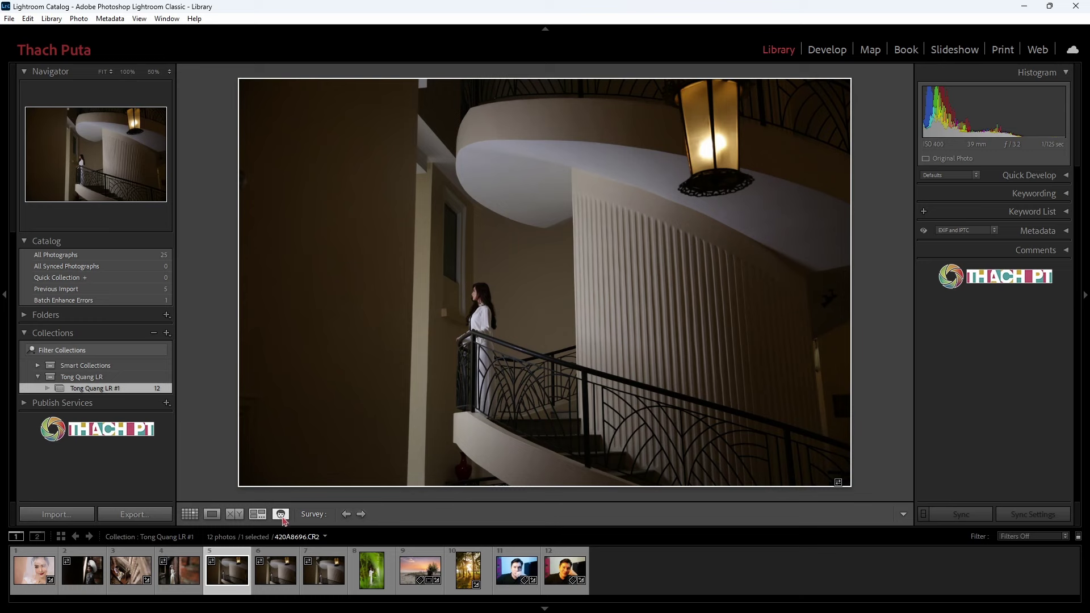
# Step: Browse detected faces in People view, pick the first woman's face, then return to Grid
pyautogui.click(281, 515)
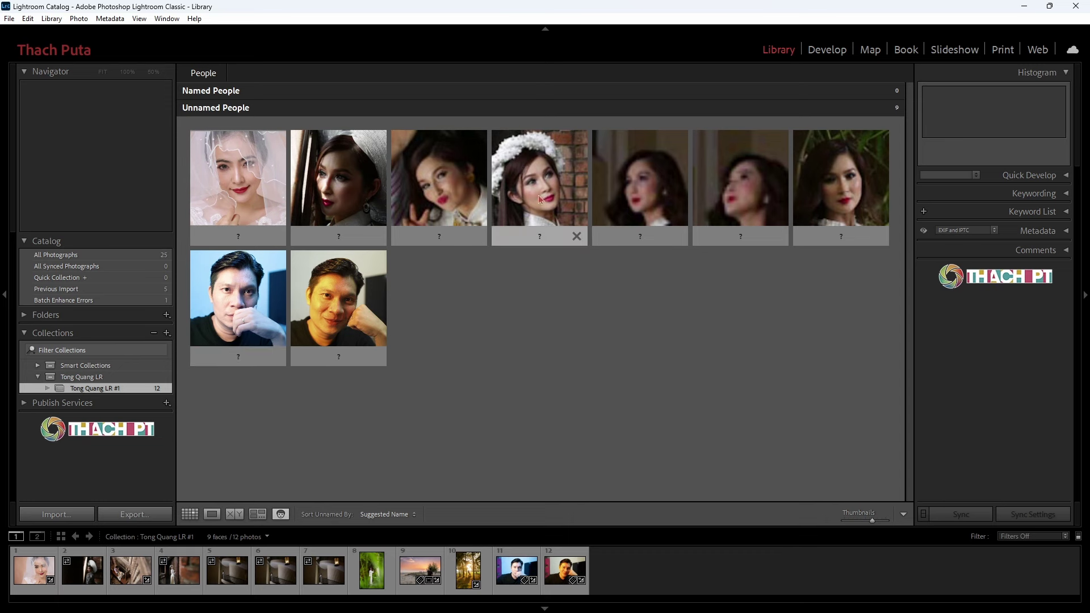
pyautogui.click(262, 204)
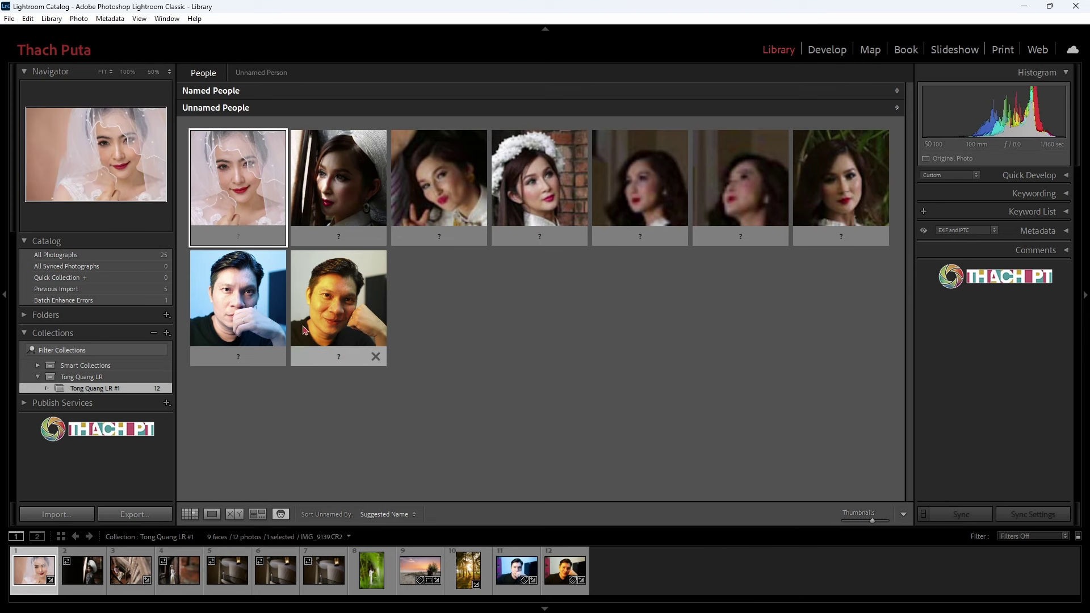
pyautogui.click(190, 516)
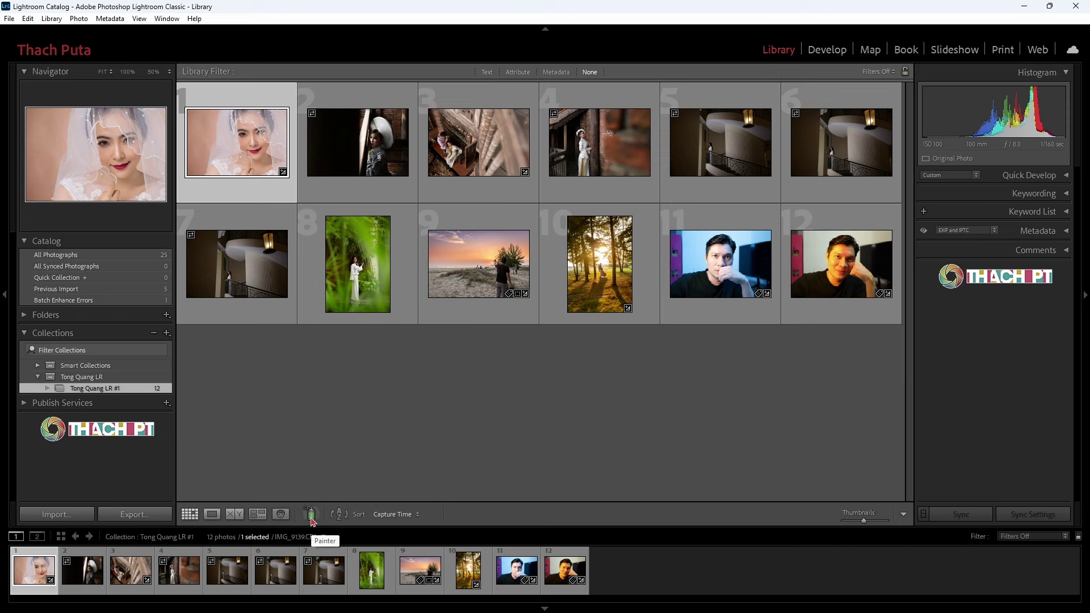
pyautogui.click(312, 514)
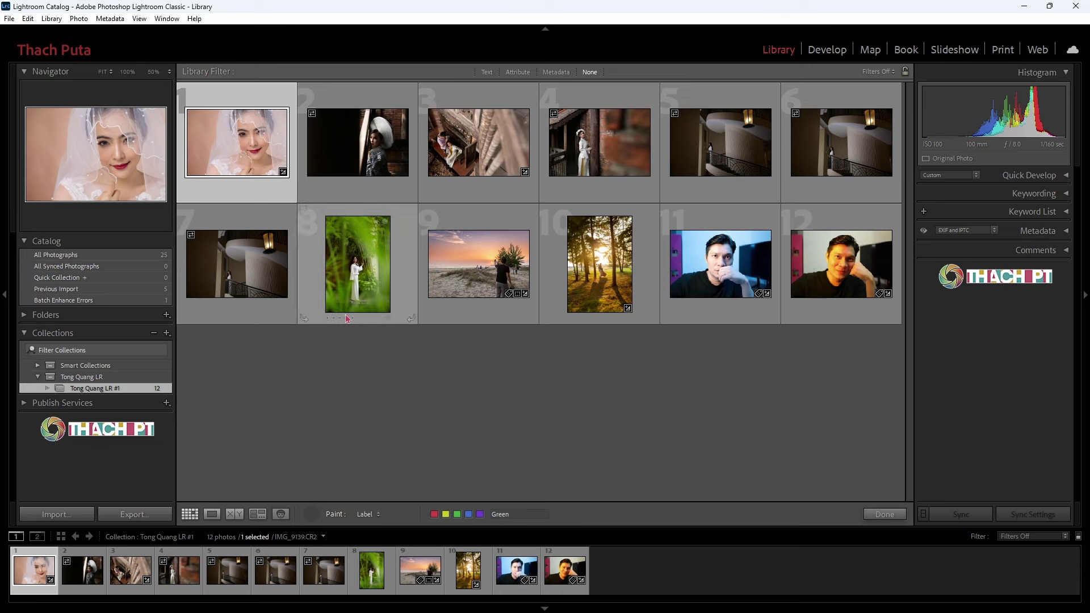
pyautogui.click(312, 514)
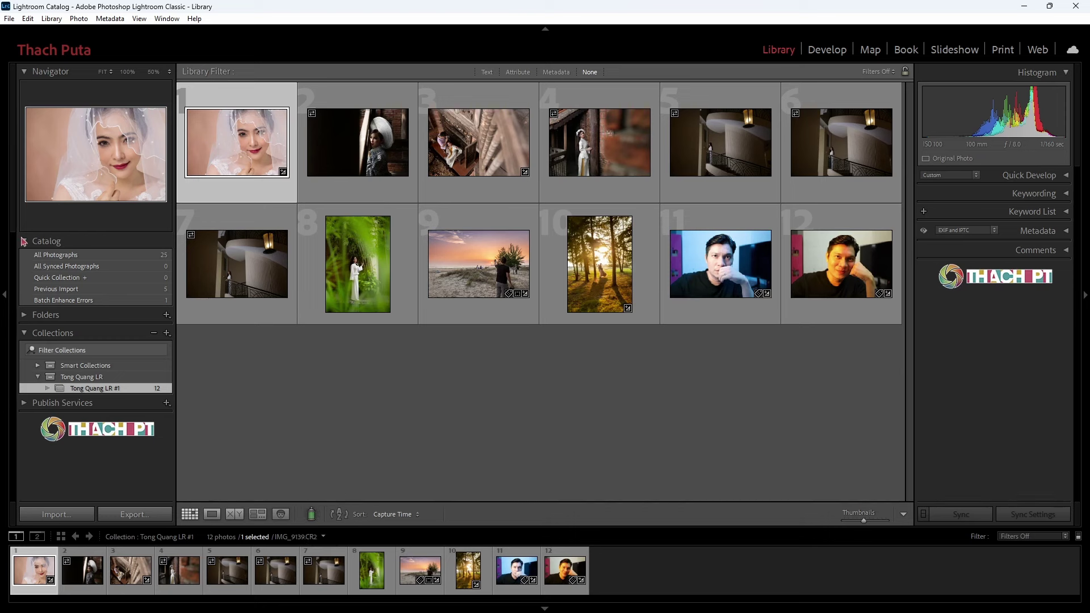
# Step: Collapse the catalog and collections lists and select photo 3, moving toward photo 7
pyautogui.keyDown('ctrl'); pyautogui.click(136, 314); pyautogui.keyUp('ctrl')
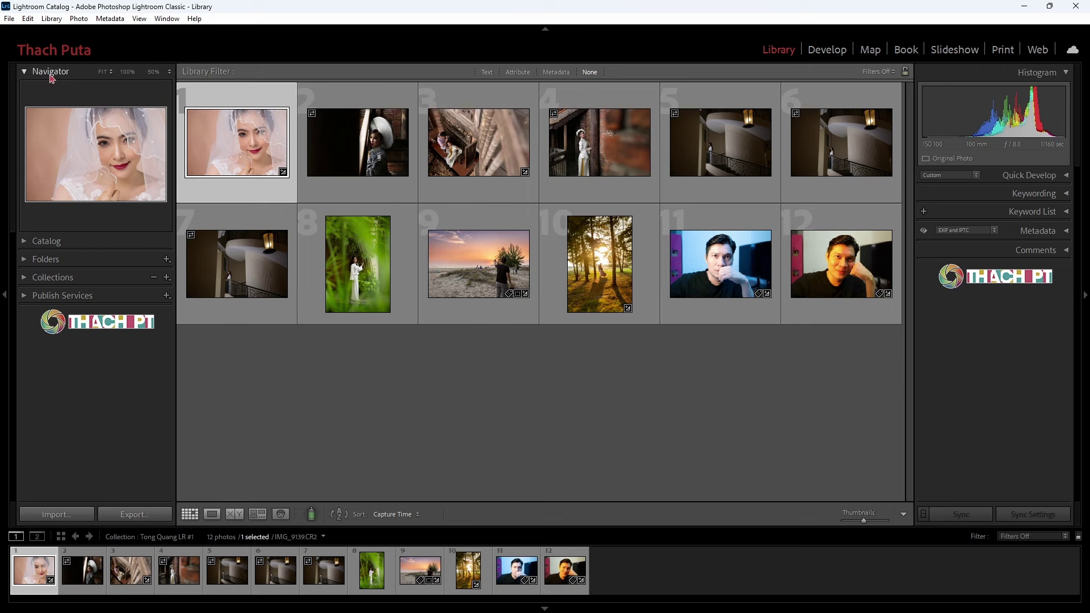
pyautogui.click(23, 73)
pyautogui.click(478, 151)
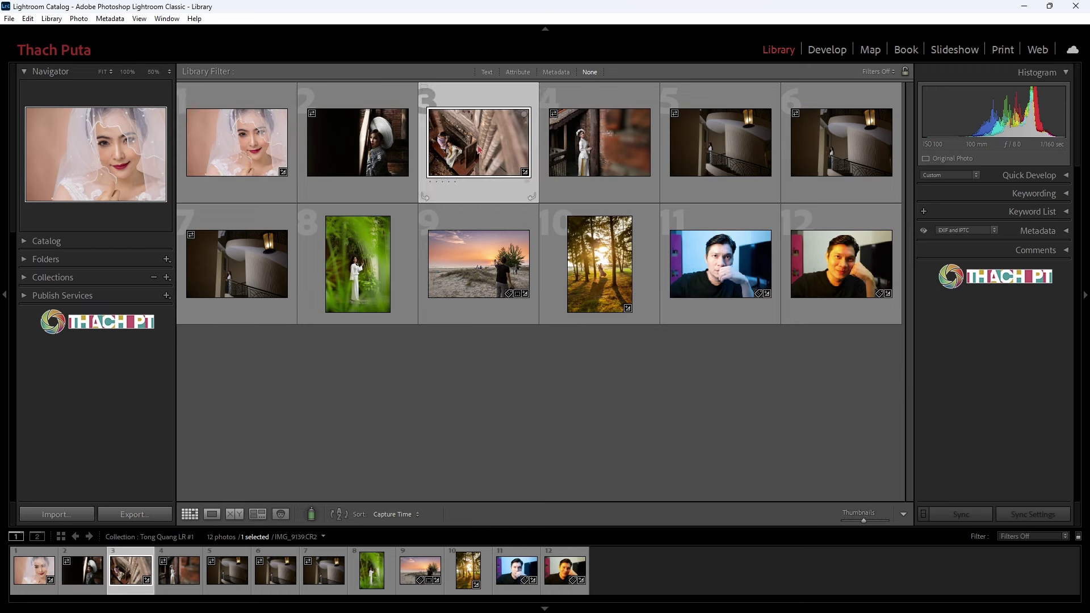
pyautogui.press('Right')
pyautogui.press('Right')
pyautogui.press('Right')
pyautogui.press('Right')
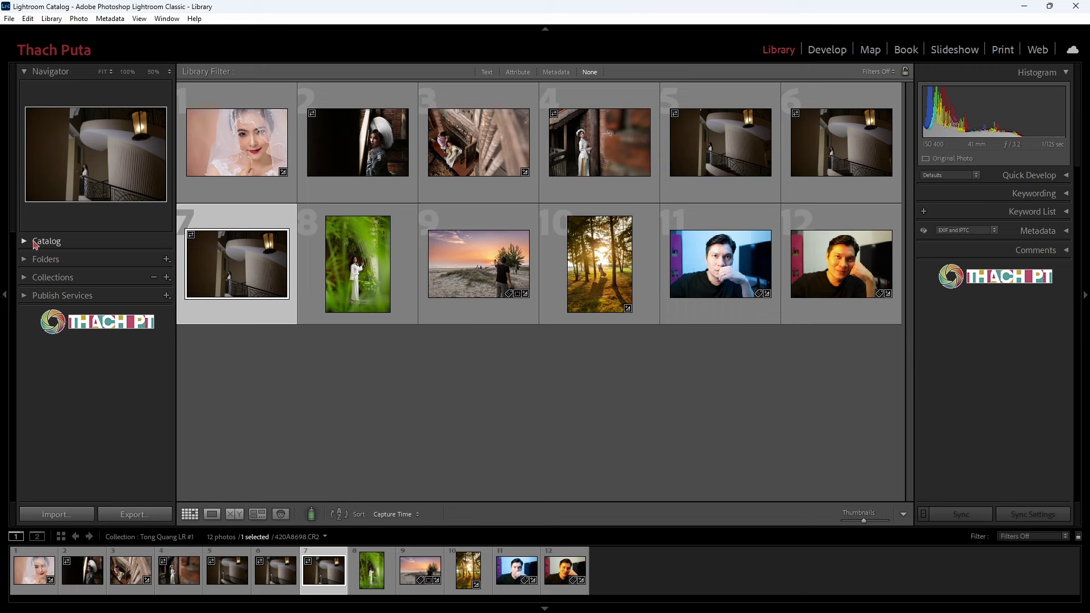
# Step: Expand the Catalog and Folders lists, toggling the LAM VIEC (E:) folders
pyautogui.click(43, 242)
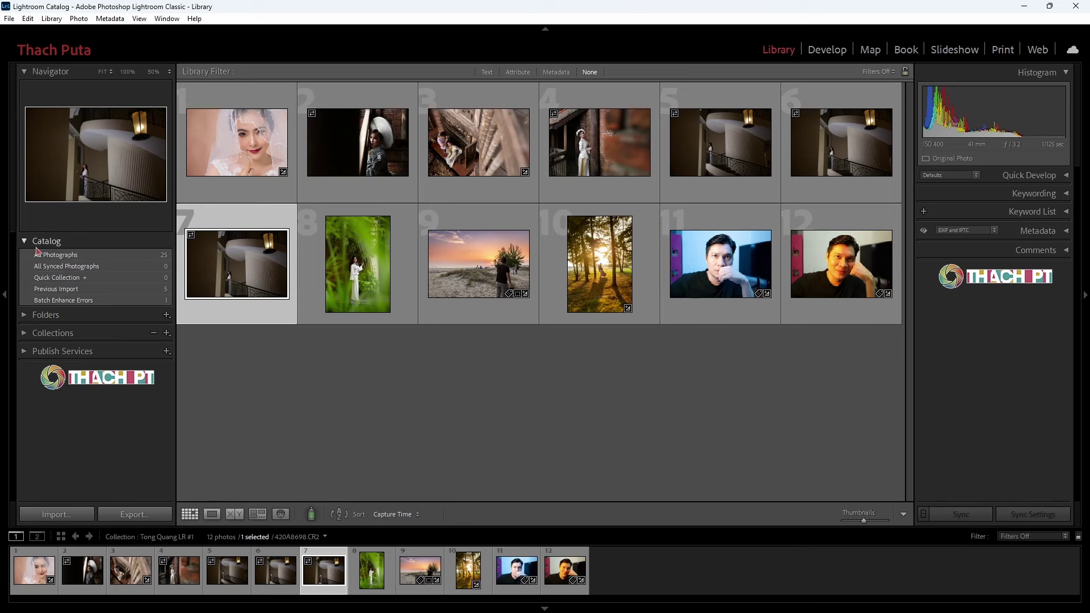
pyautogui.click(24, 318)
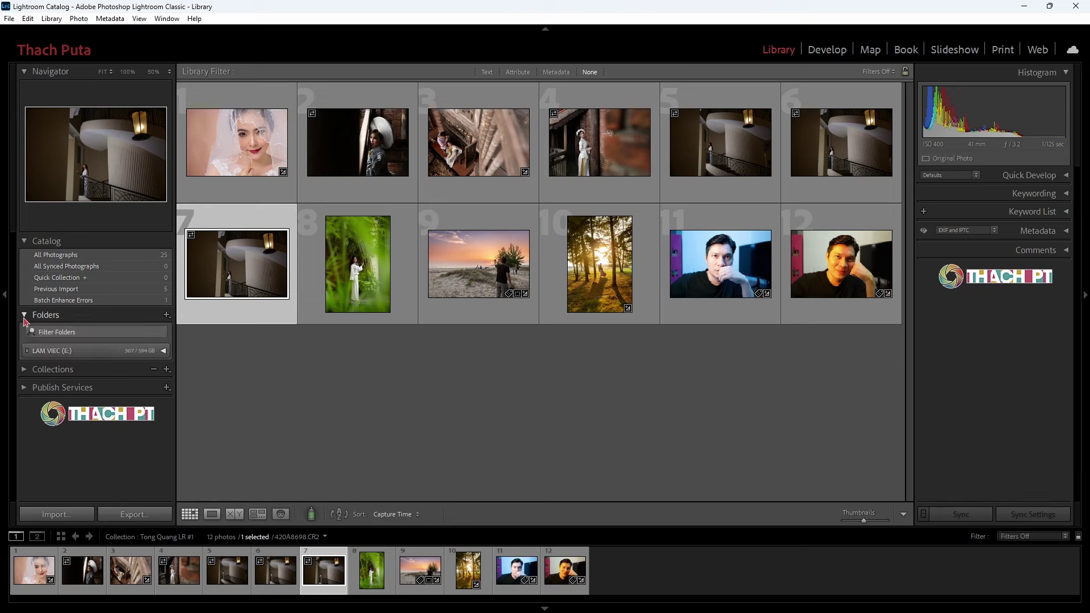
pyautogui.click(69, 317)
pyautogui.click(73, 316)
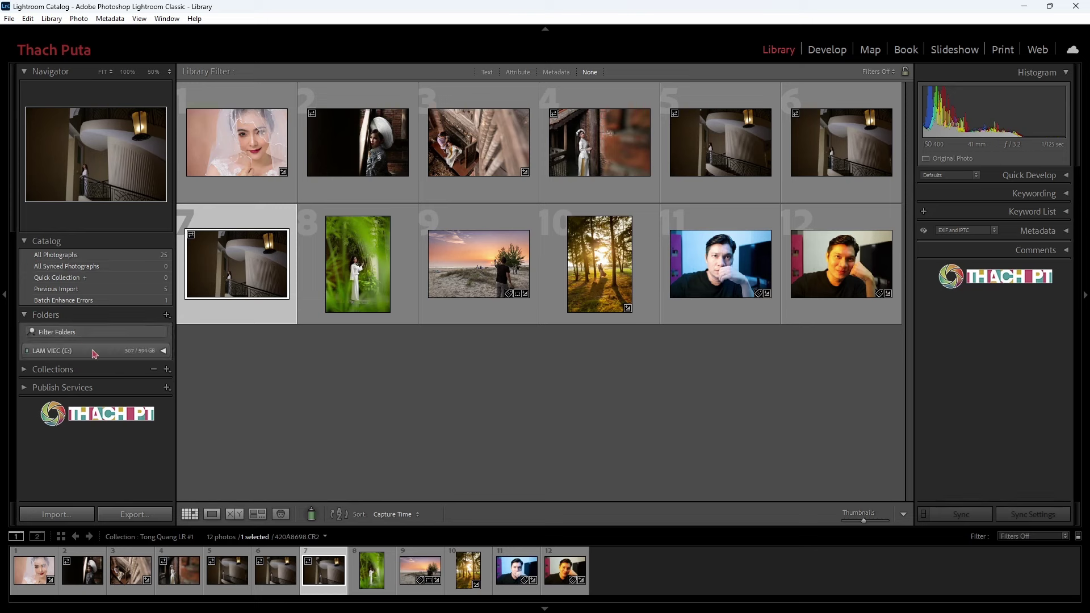
pyautogui.click(101, 352)
pyautogui.click(100, 357)
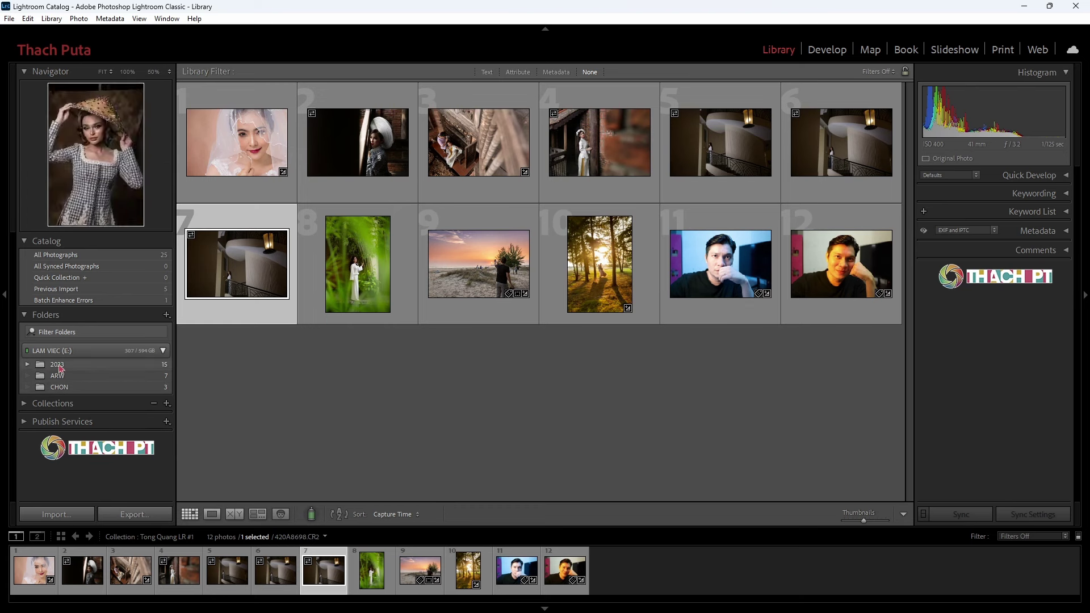
# Step: Collapse Folders, then open and close the Collections and Publish Services lists
pyautogui.click(24, 316)
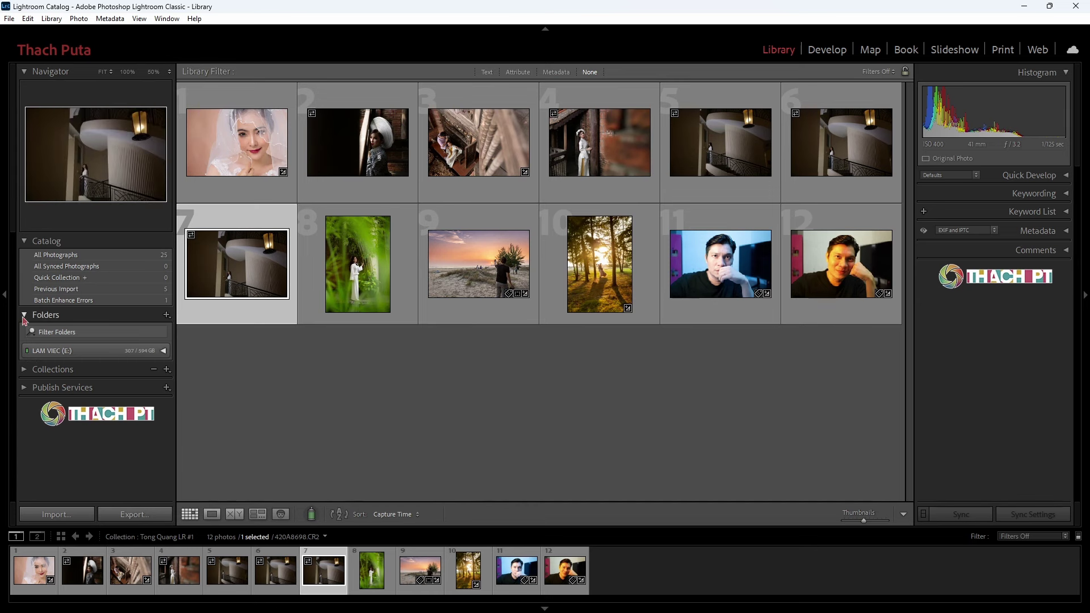
pyautogui.click(24, 334)
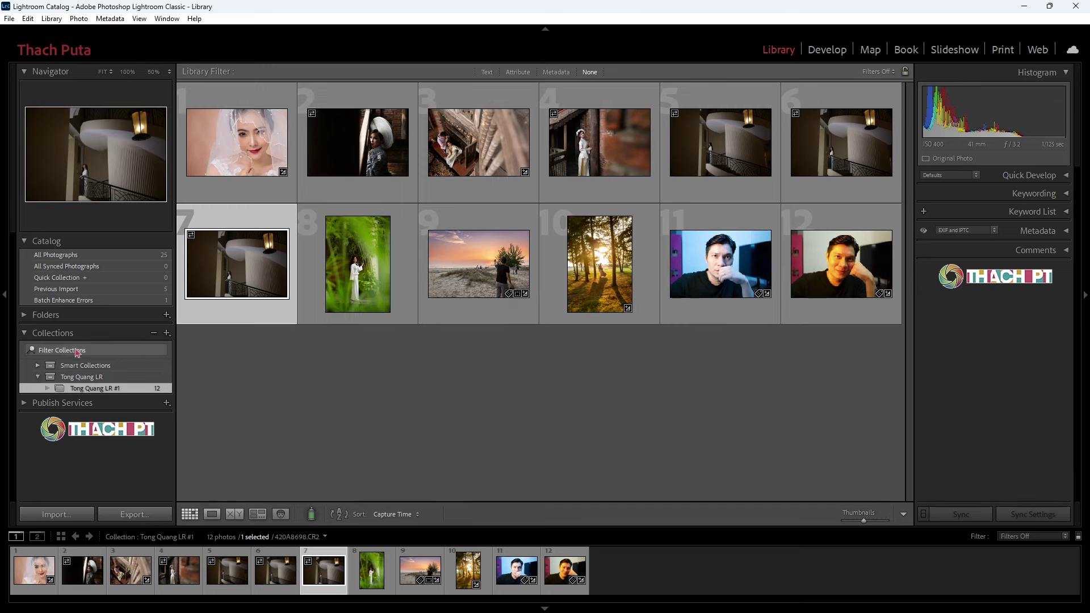
pyautogui.click(24, 333)
pyautogui.click(25, 352)
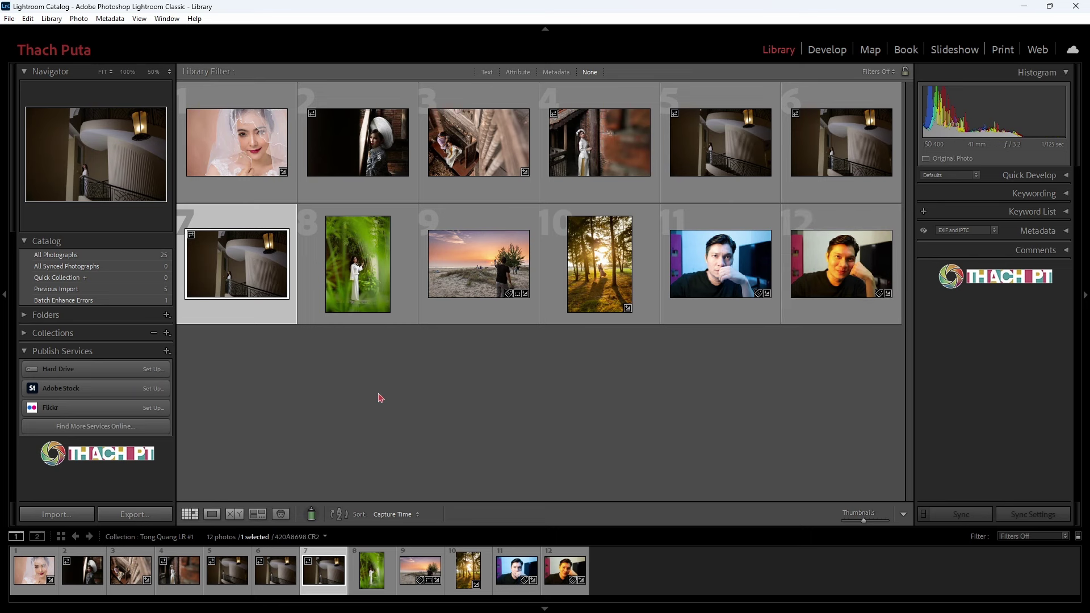
pyautogui.hotkey('ctrl', 'shift', '4')
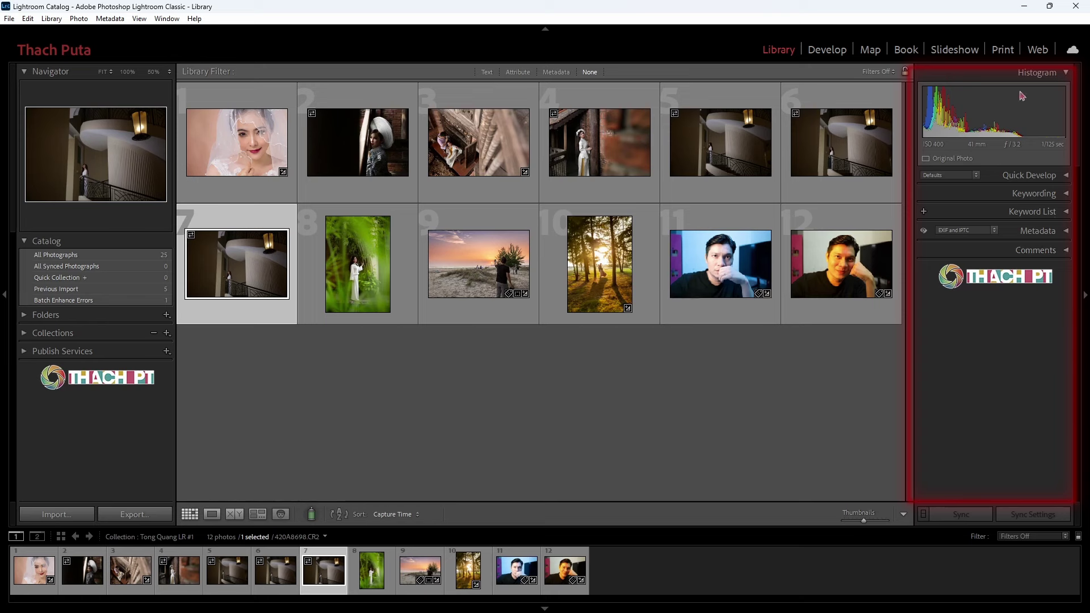
# Step: Toggle the Histogram panel off and on, then select photo 3 and then photo 4
pyautogui.click(1065, 73)
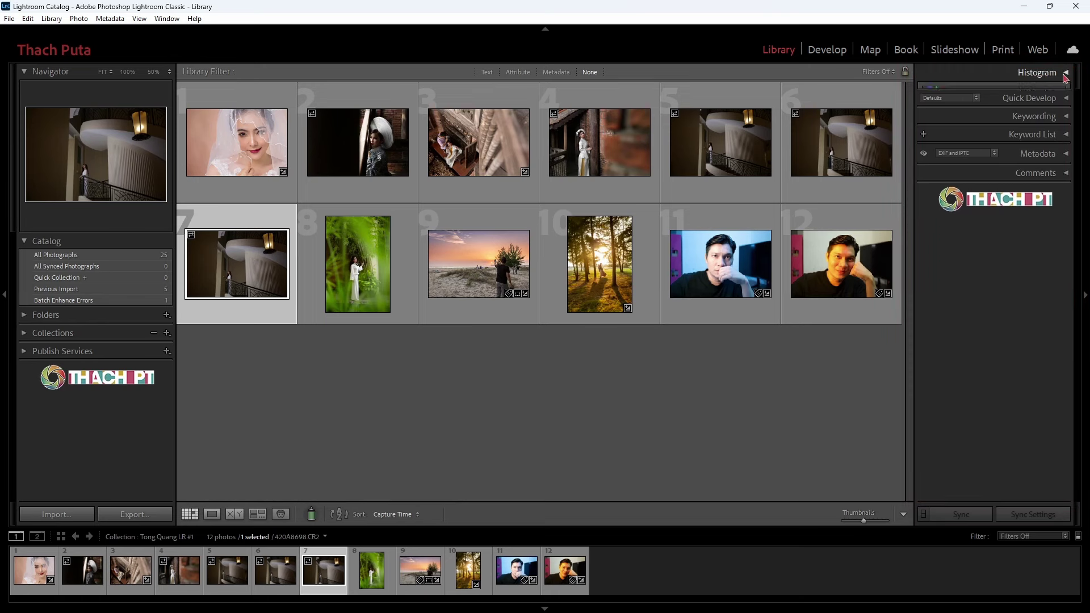
pyautogui.click(1065, 74)
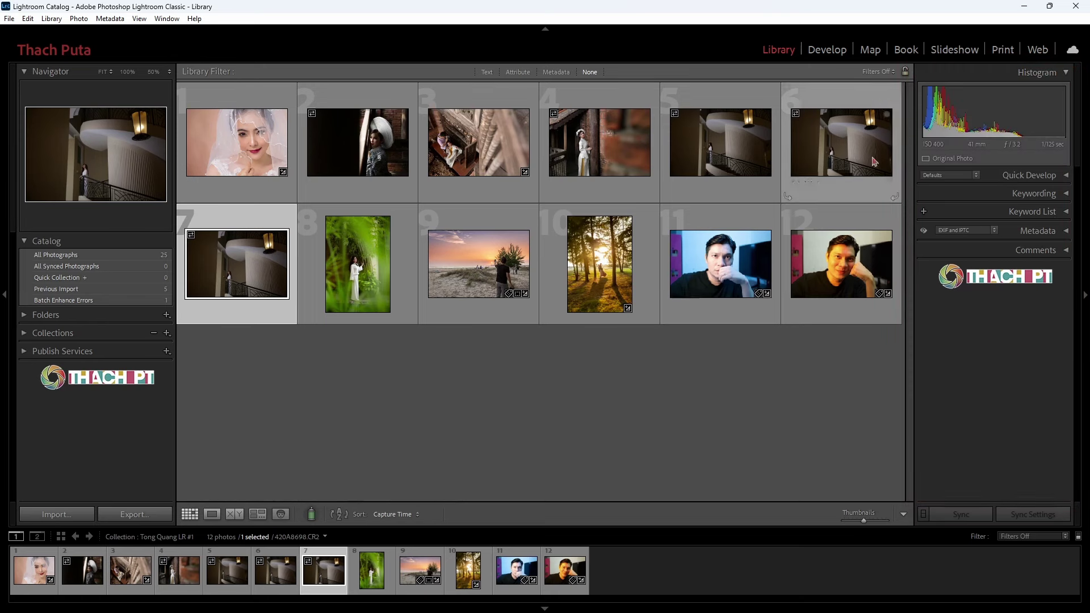
pyautogui.click(518, 195)
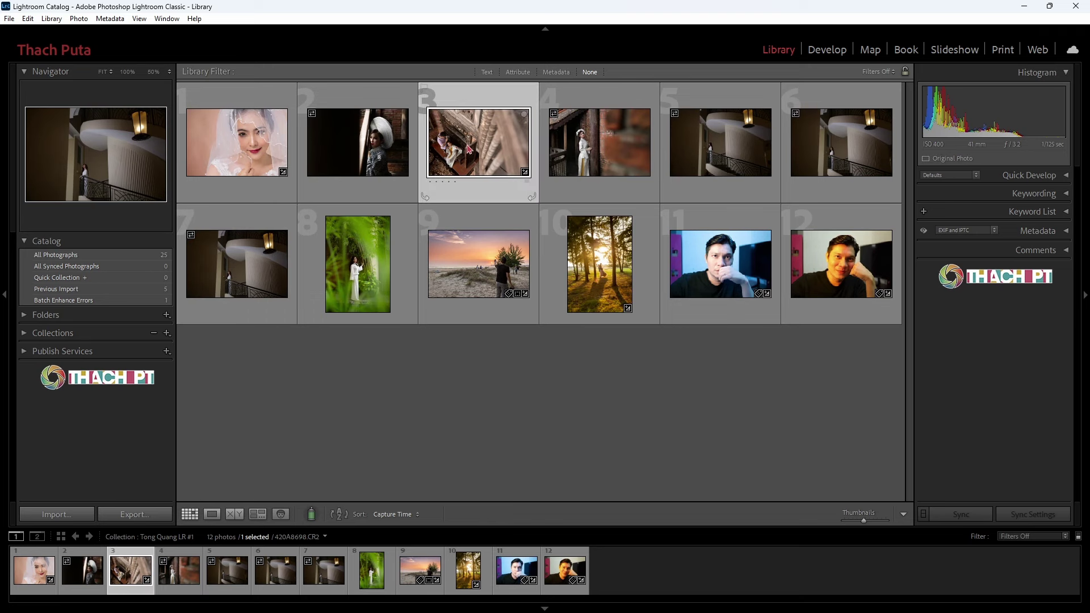
pyautogui.click(576, 146)
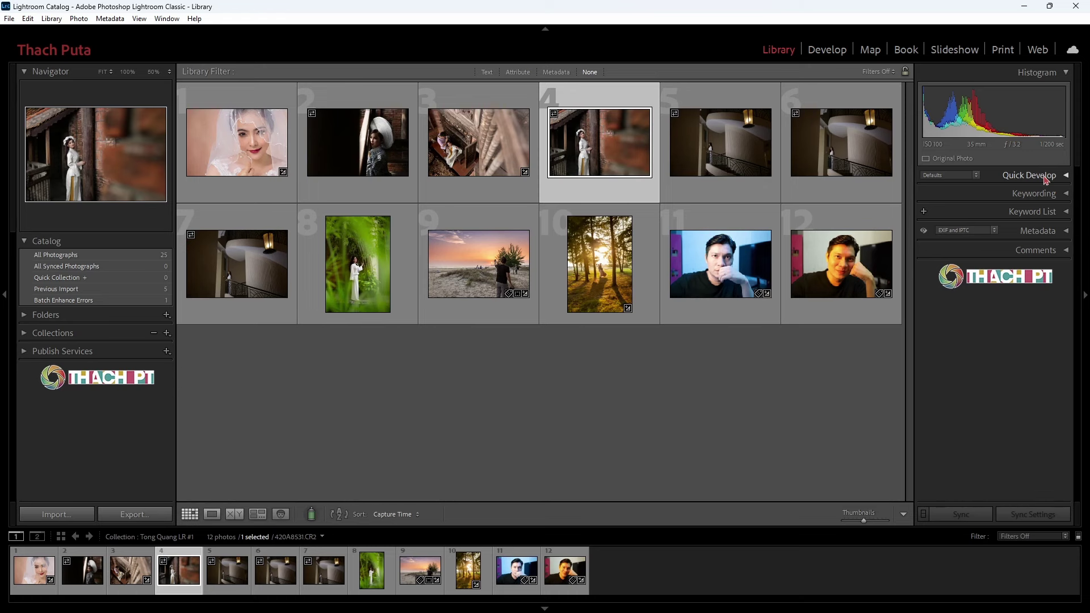
# Step: Show photo 4 in Loupe, nudge Quick Develop exposure up and down, then Reset All
pyautogui.click(1046, 176)
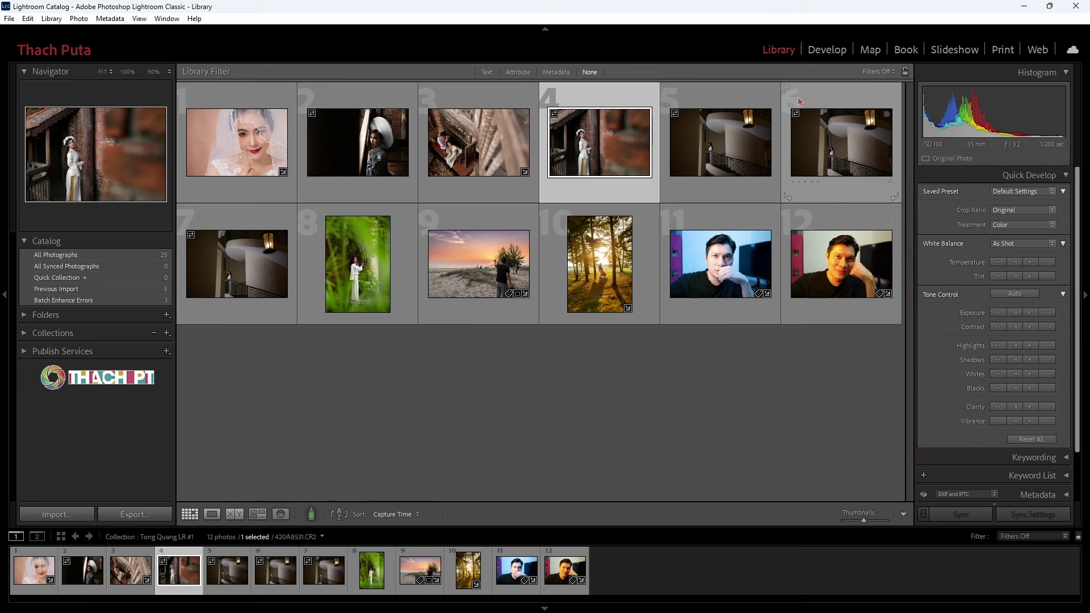
pyautogui.click(212, 514)
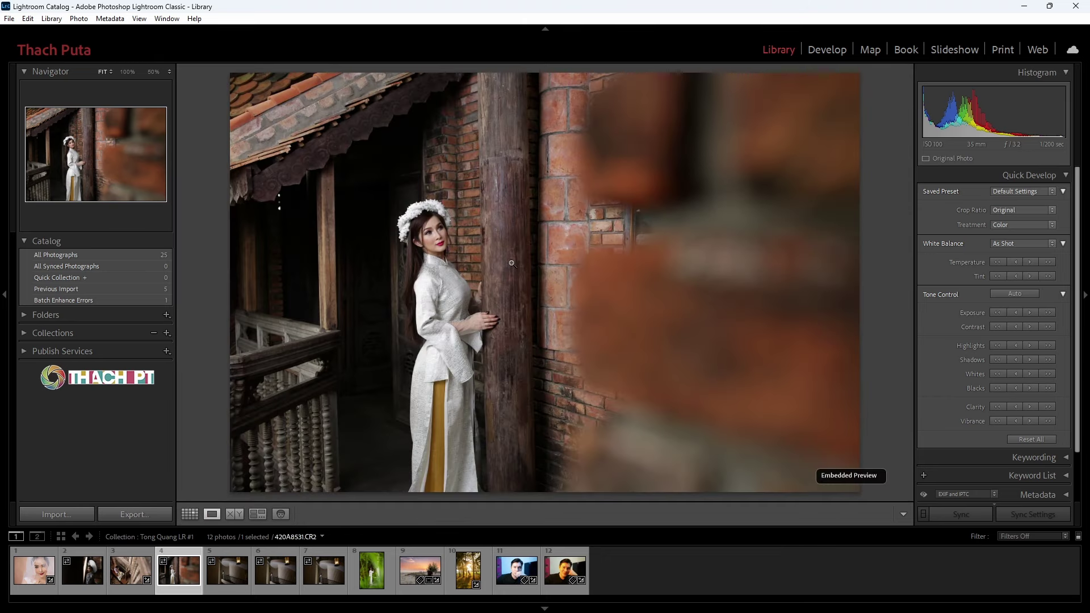
pyautogui.click(1030, 313)
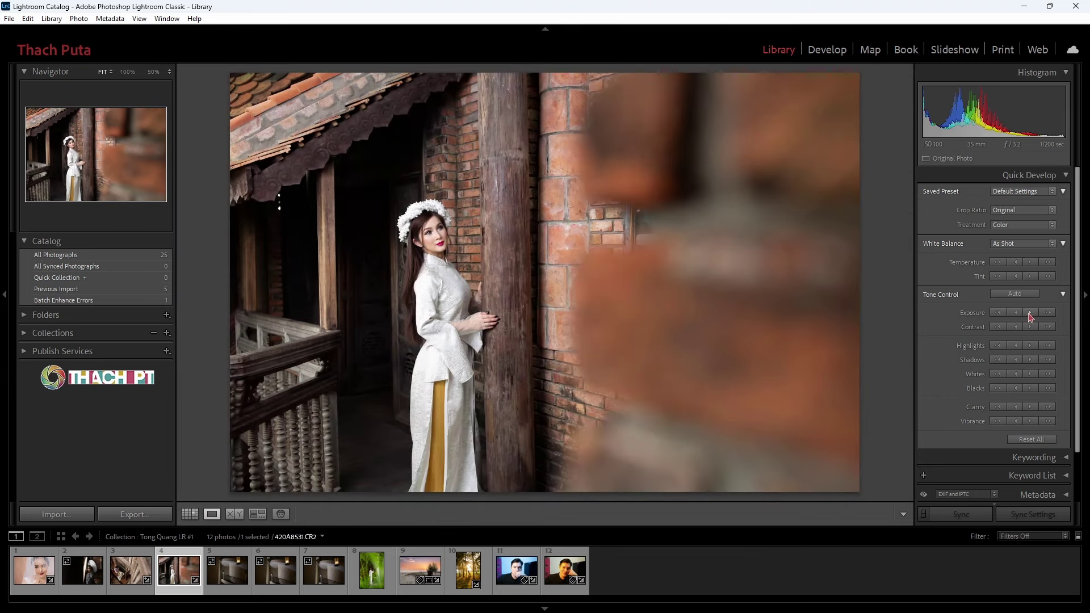
pyautogui.click(1029, 313)
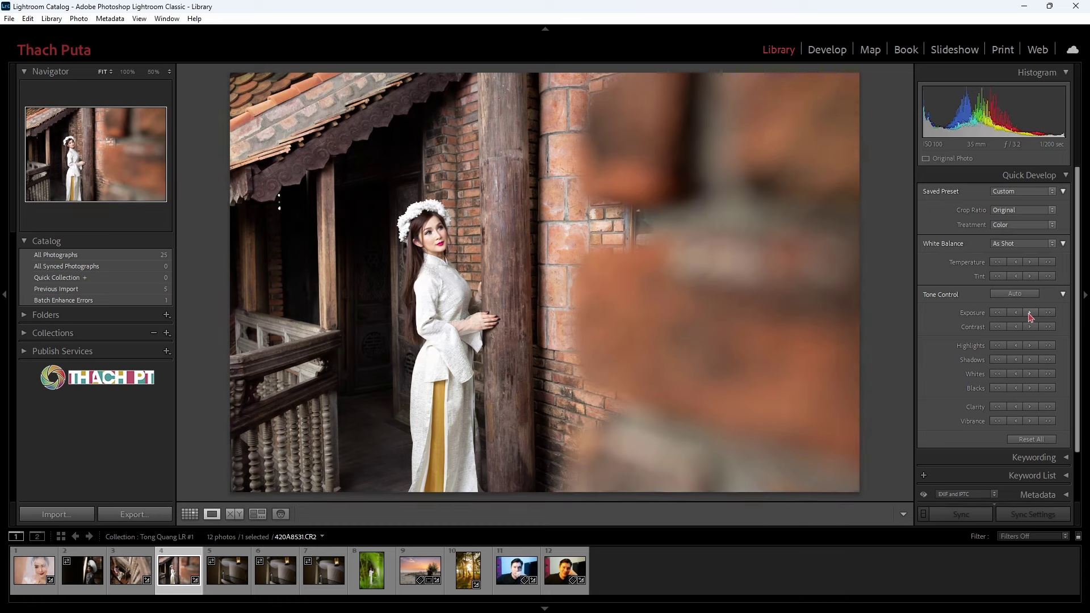
pyautogui.click(1016, 313)
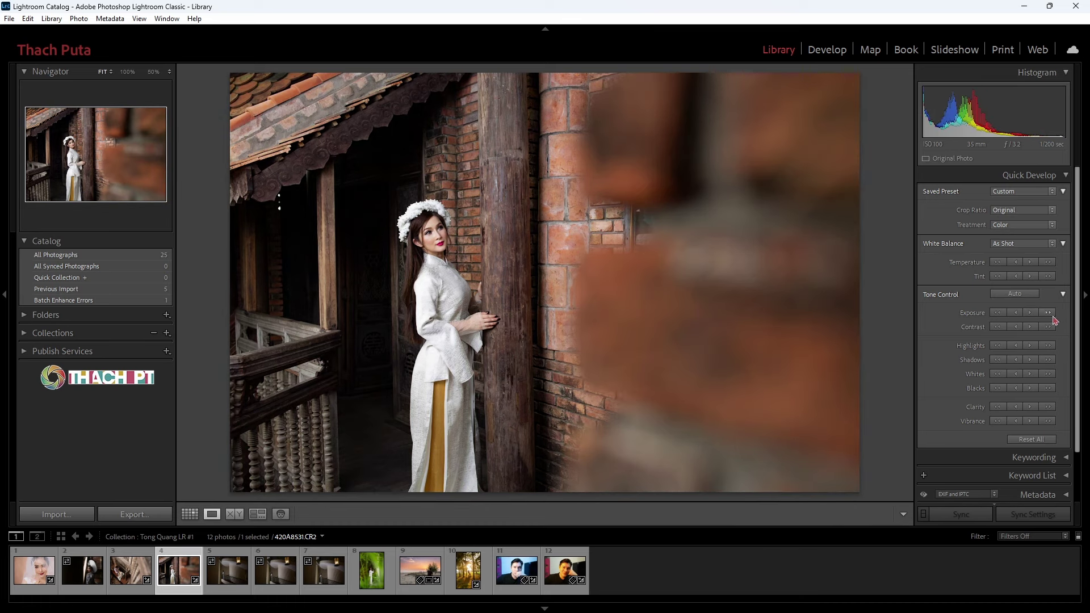
pyautogui.click(1050, 314)
pyautogui.click(1015, 313)
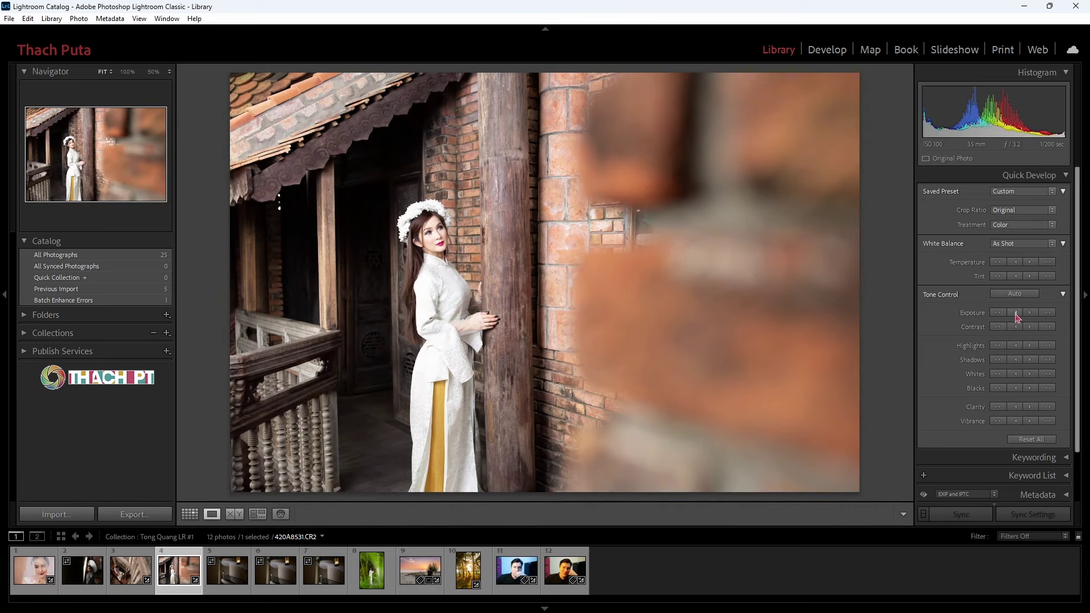
pyautogui.click(1032, 440)
pyautogui.click(1053, 175)
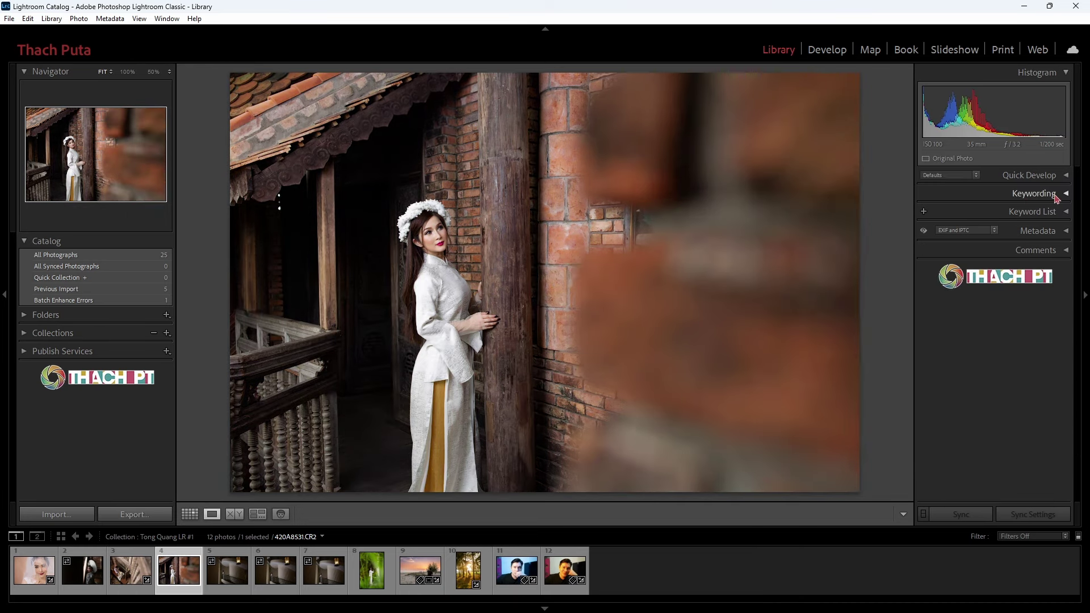
# Step: Expand then fold the Keywording and Keyword List panels, returning to Grid view
pyautogui.click(1066, 194)
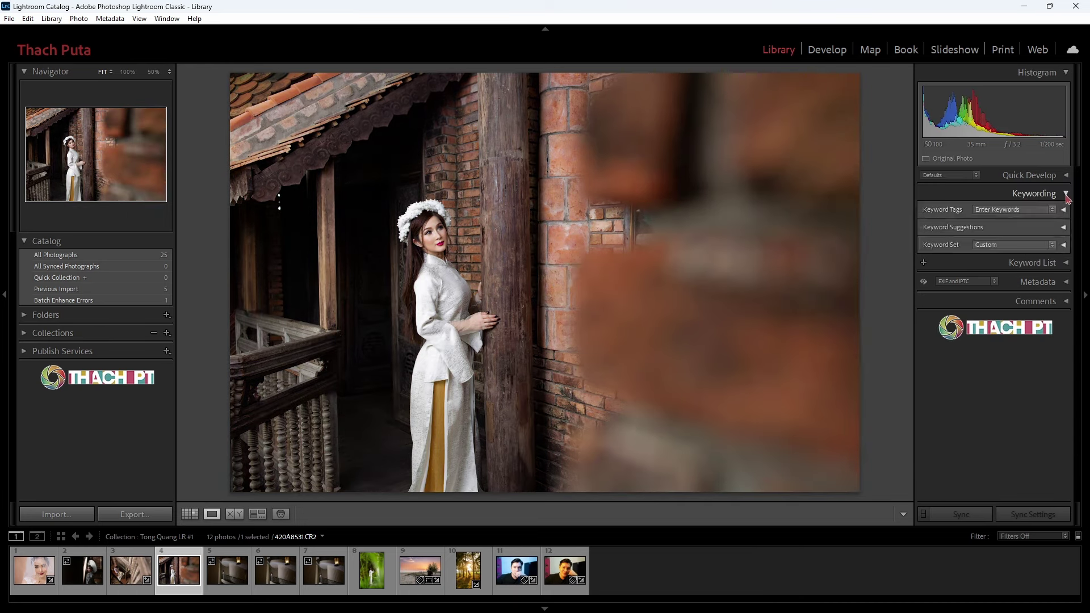
pyautogui.click(1066, 262)
pyautogui.press('g')
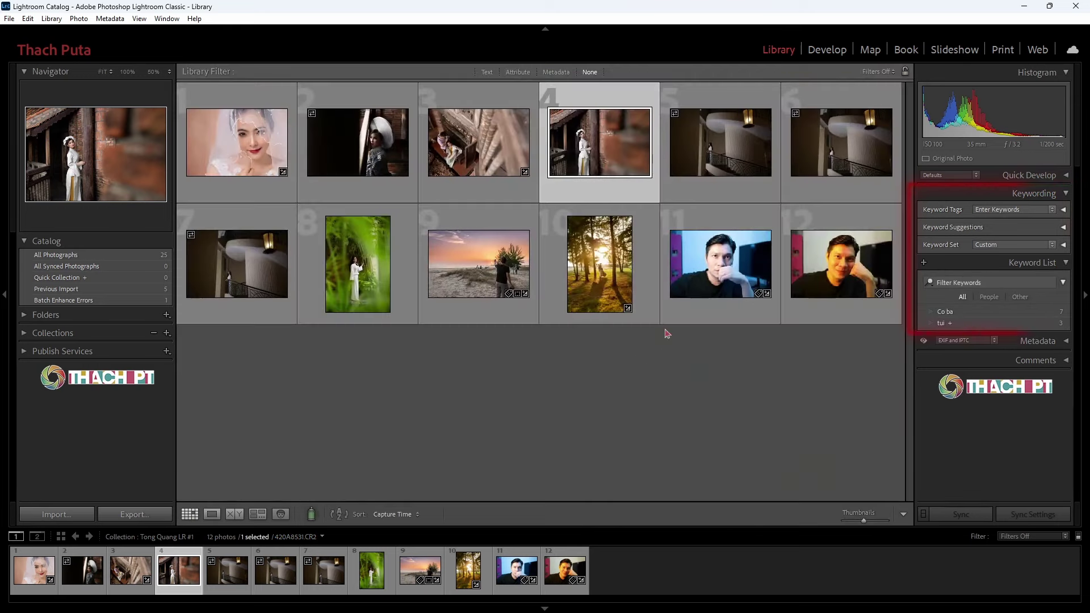
pyautogui.click(1066, 263)
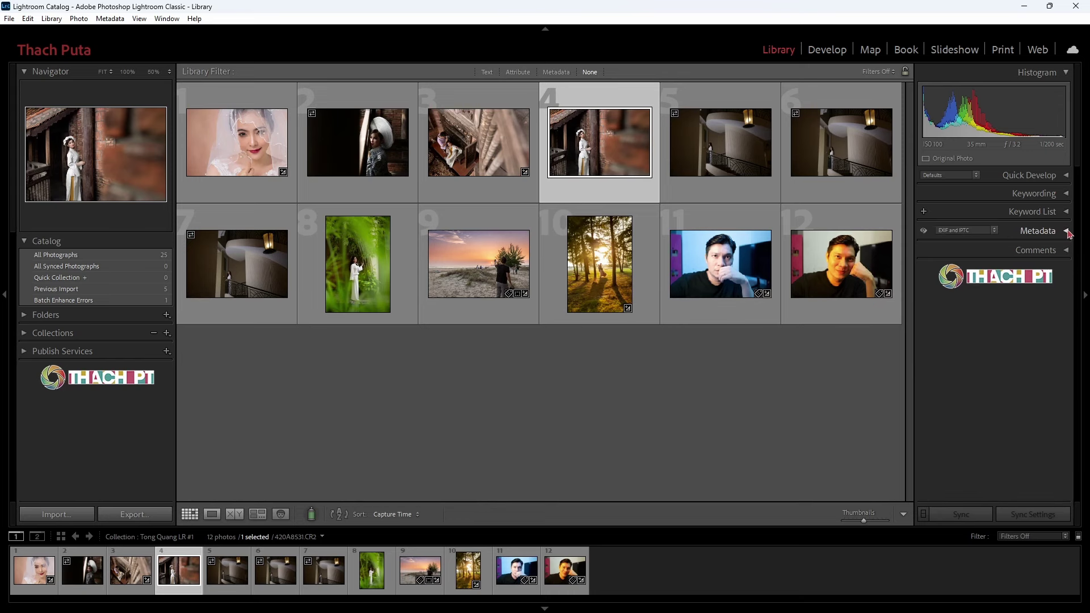
# Step: Expand the Metadata panel, select photo 11, and show the Metadata Set presets
pyautogui.click(1060, 231)
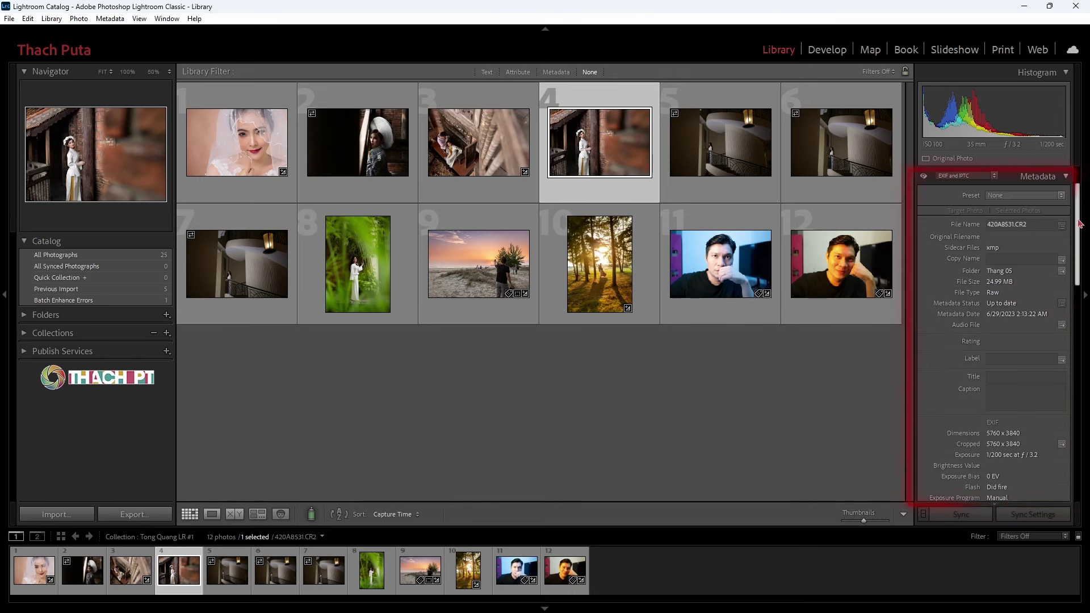
pyautogui.scroll(2, 1079, 215)
pyautogui.moveTo(1081, 211); pyautogui.dragTo(1088, 252)
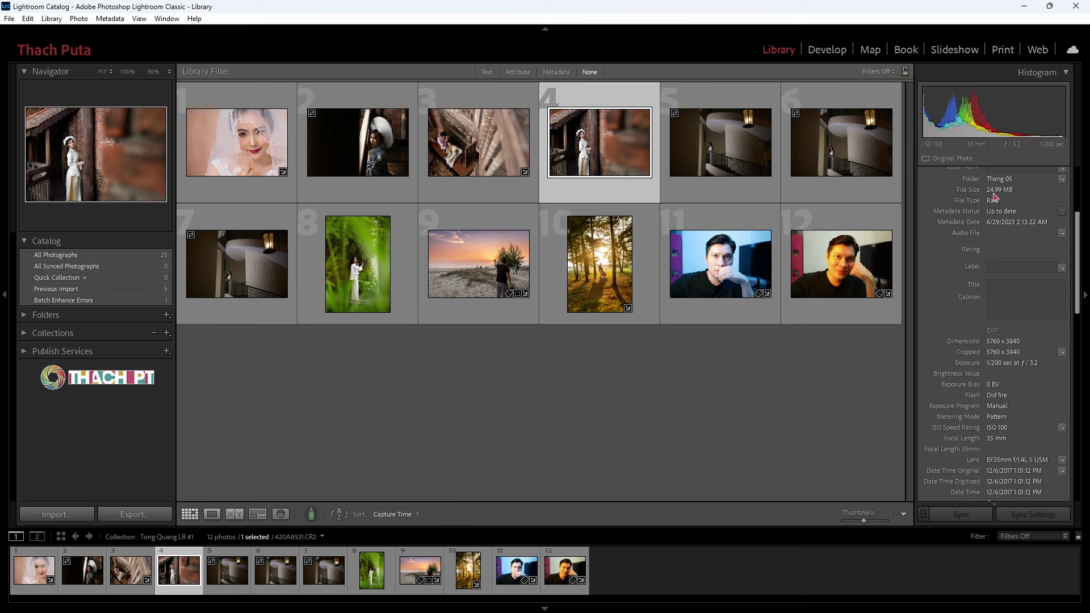
pyautogui.scroll(-3, 1004, 250)
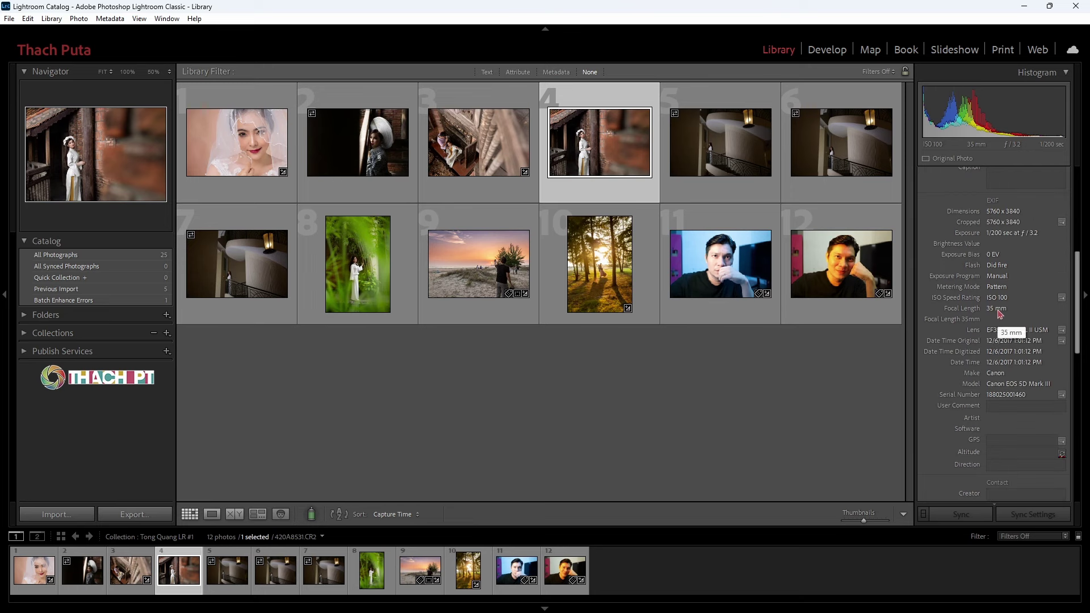
pyautogui.press('Down')
pyautogui.press('Right')
pyautogui.click(996, 231)
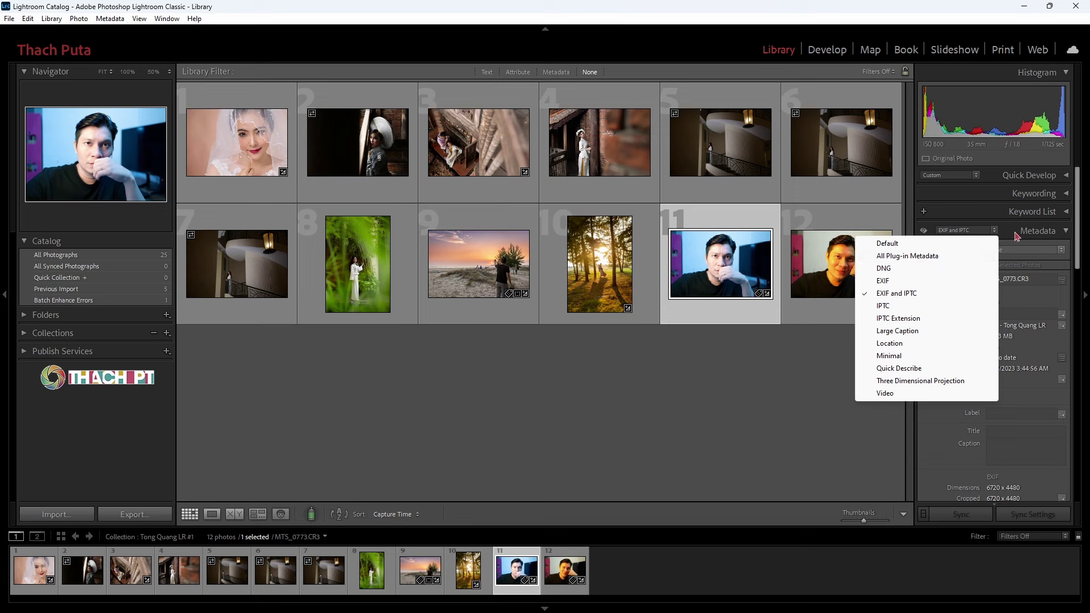
# Step: Collapse and re-expand Metadata, scroll its EXIF fields, then go to photo 12 and back to 11
pyautogui.click(1060, 231)
pyautogui.click(1059, 232)
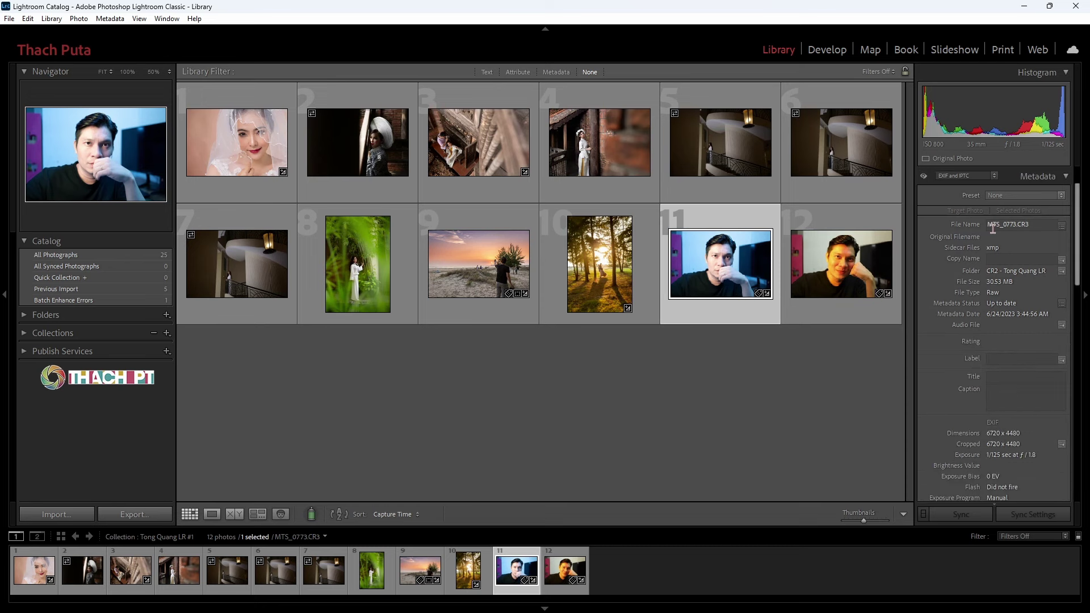
pyautogui.scroll(-4, 998, 235)
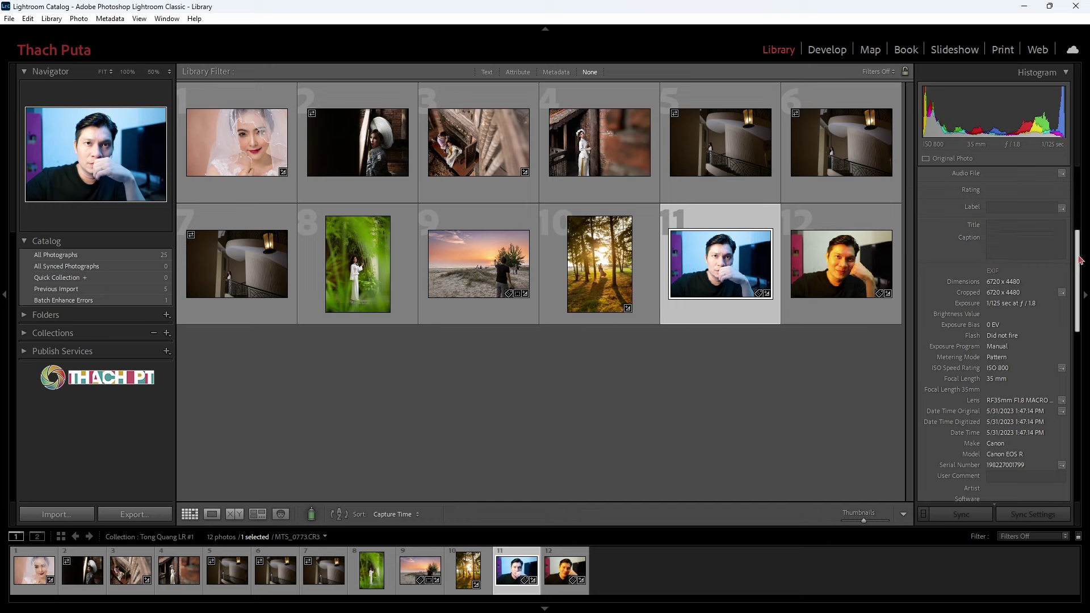
pyautogui.press('Right')
pyautogui.click(746, 288)
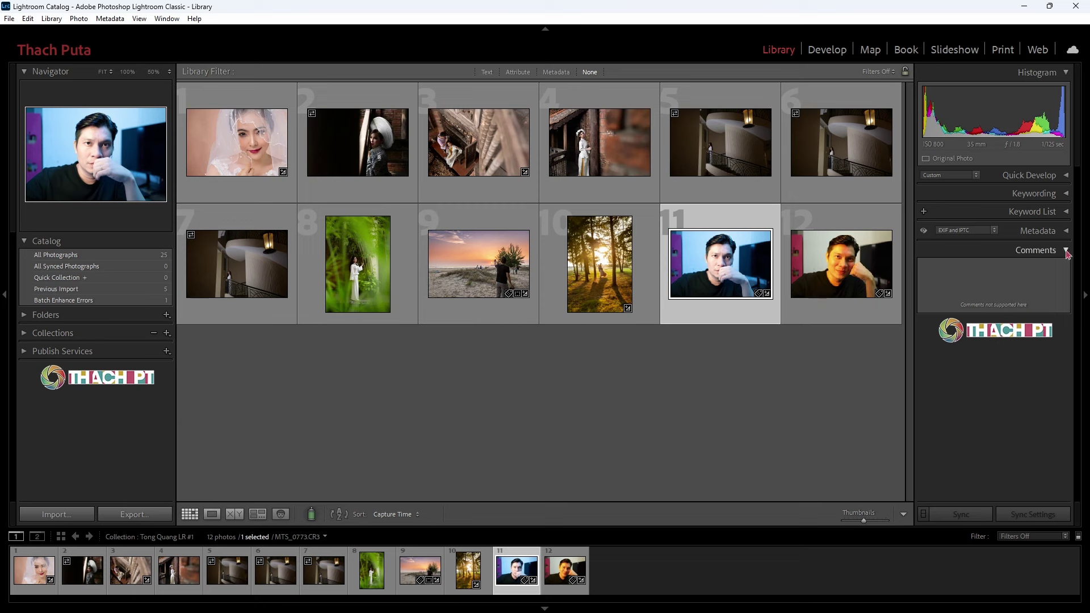
# Step: Collapse the Comments panel for photo 11
pyautogui.click(1066, 254)
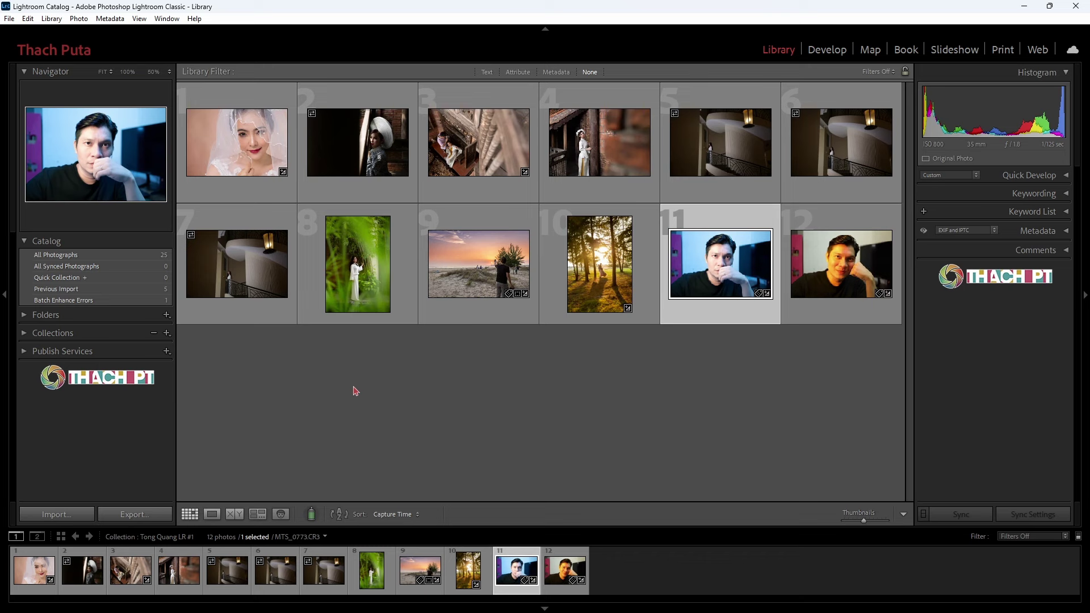
# Step: Expand Quick Develop and deselect photo 11
pyautogui.click(1043, 177)
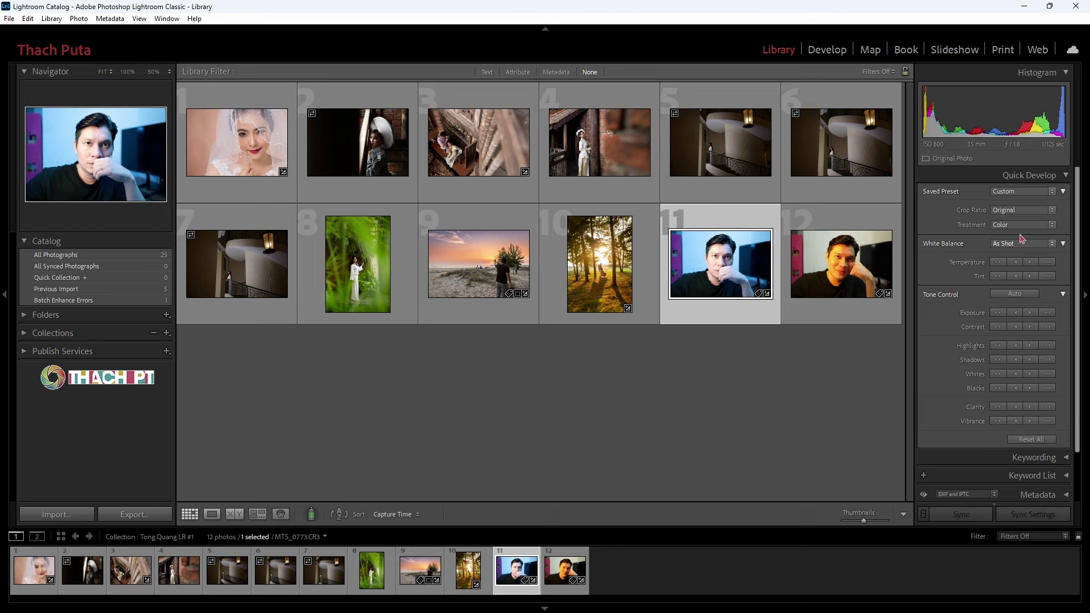
pyautogui.click(724, 457)
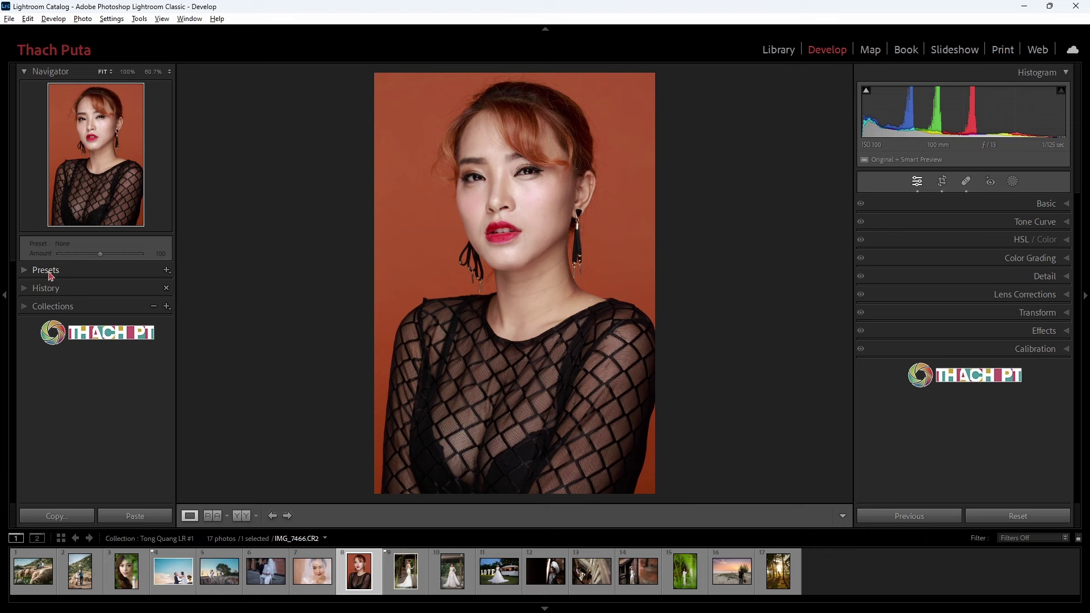
# Step: Browse the Style: Cinematic II presets and move to photo 9, the bride by the wooden cabin, applying none
pyautogui.click(50, 276)
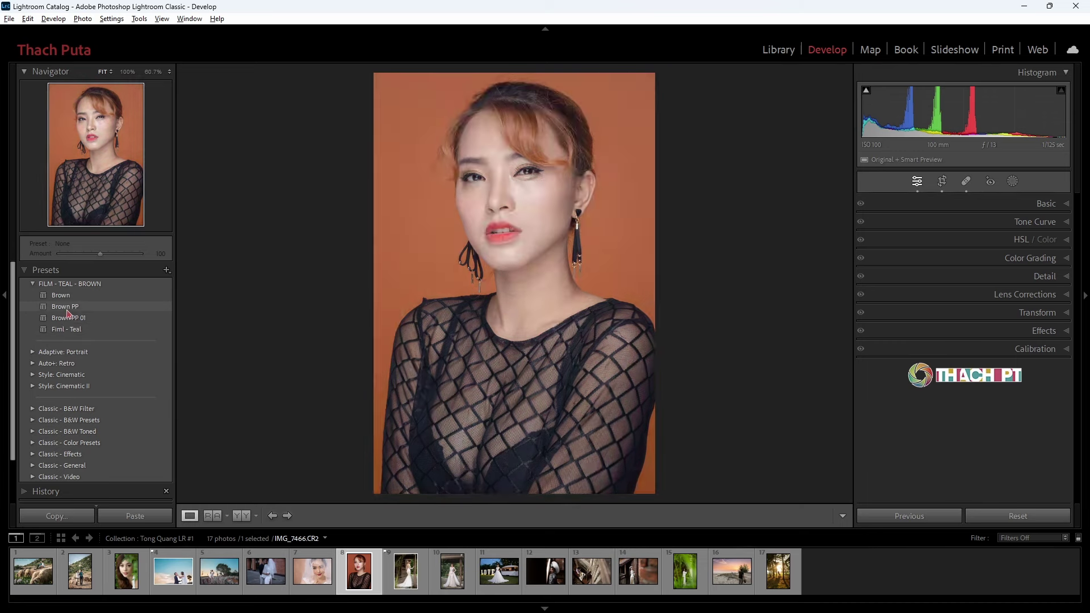
pyautogui.press('Right')
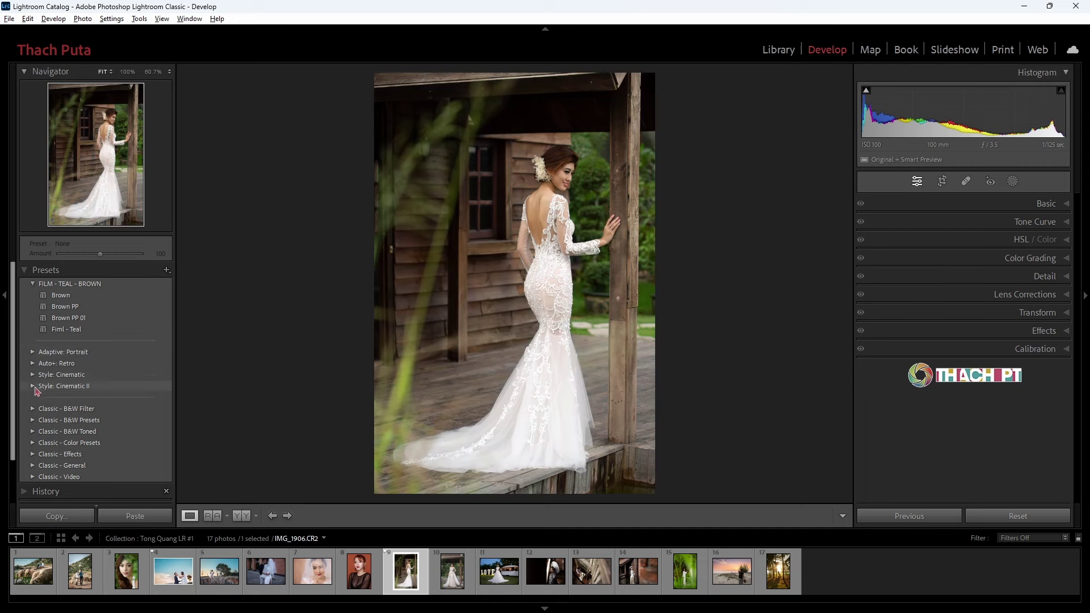
pyautogui.click(33, 388)
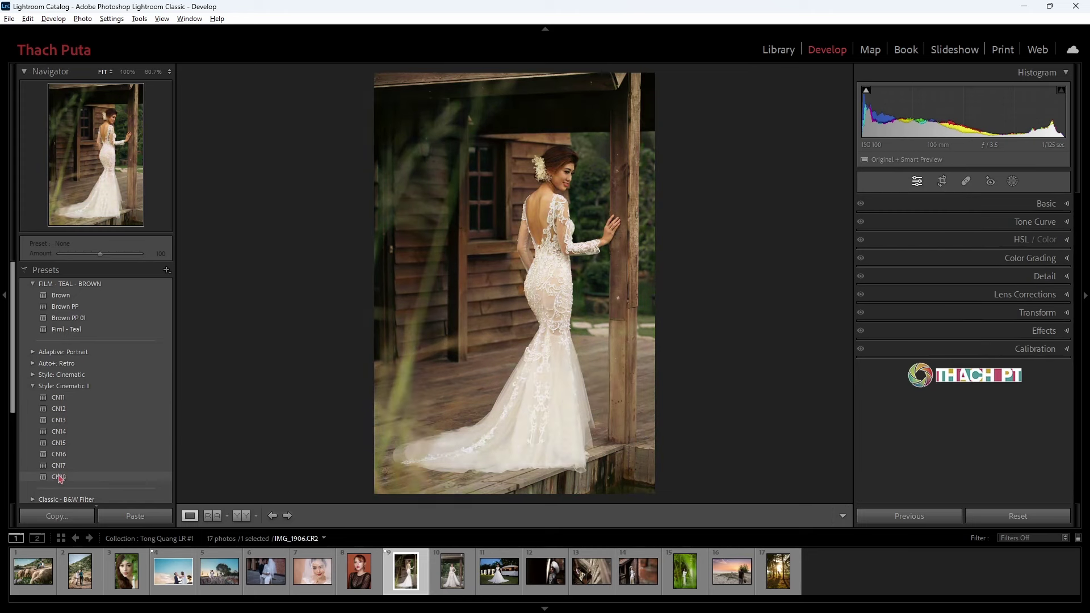
pyautogui.click(46, 270)
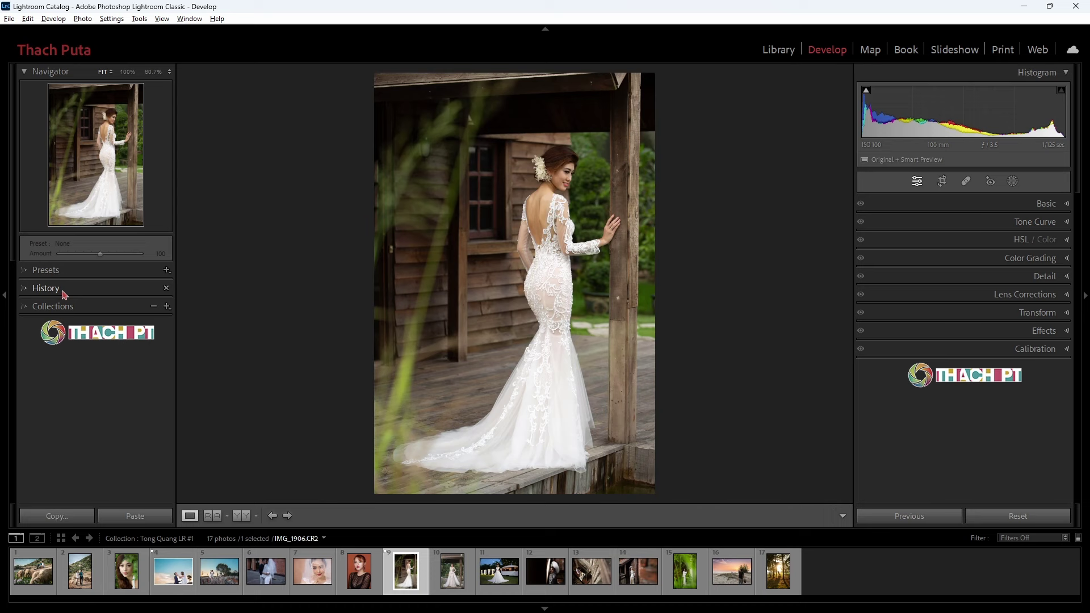
# Step: Open photo 5, the couple in lavender by the tree, and review its edit history
pyautogui.click(220, 573)
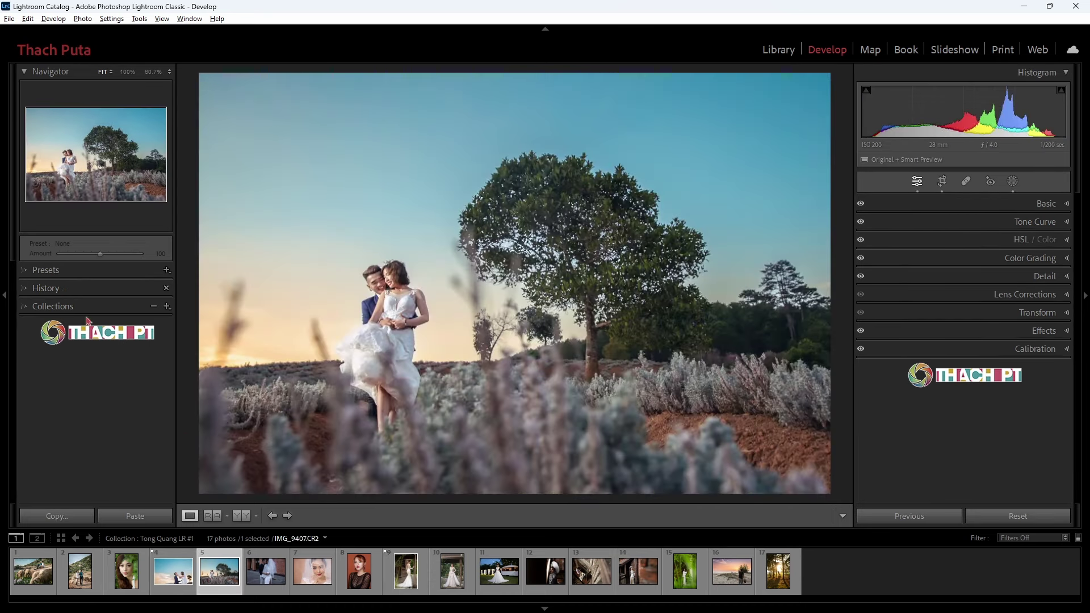
pyautogui.click(46, 289)
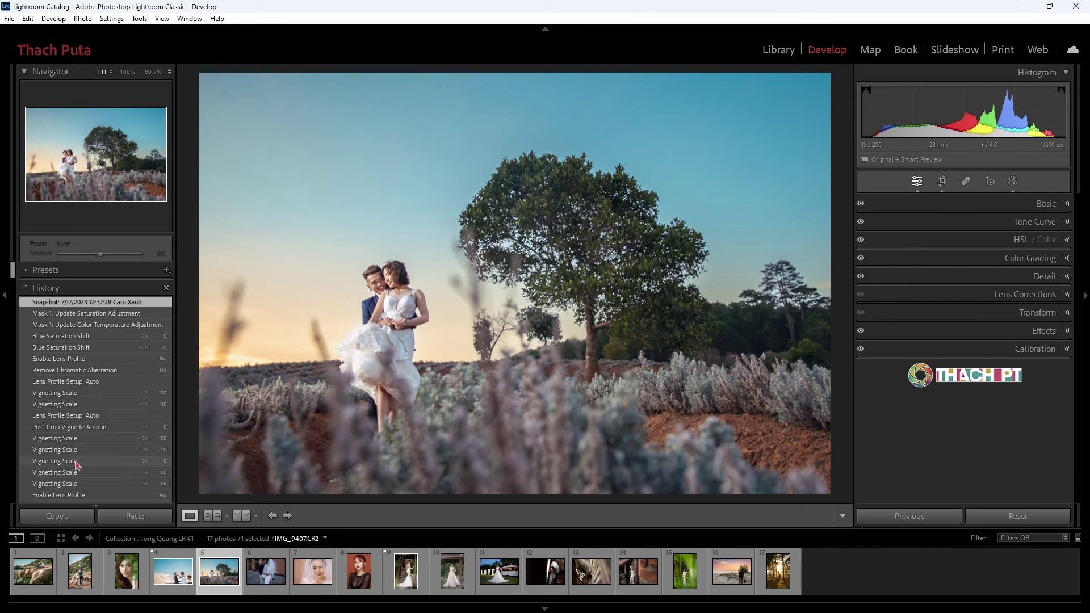
pyautogui.click(57, 288)
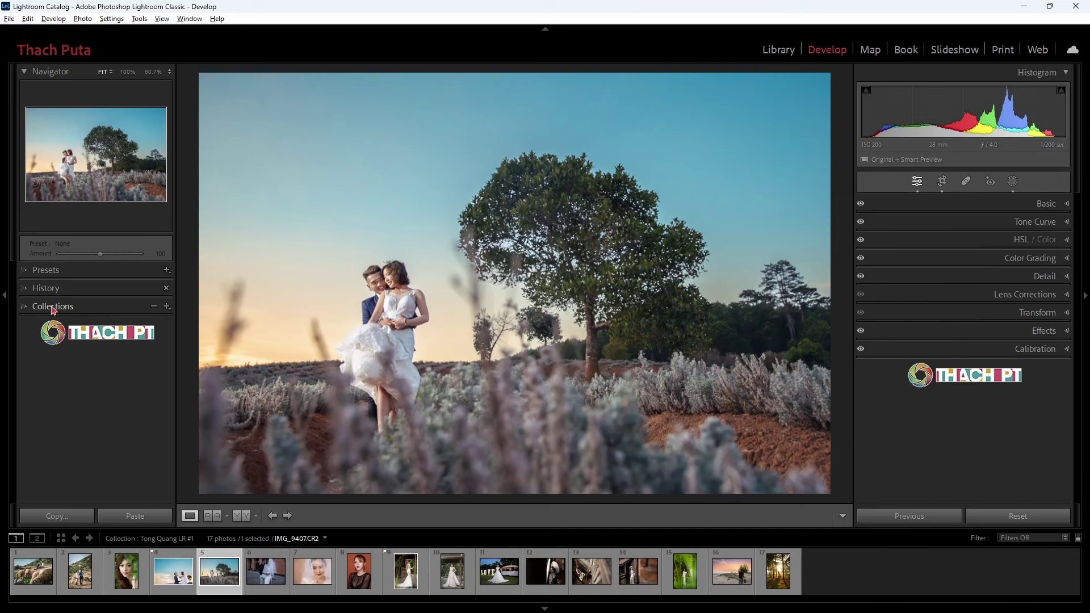
# Step: Bring up photo 5's Basic panel, showing exposure +0.32, highlights −74 and shadows +80
pyautogui.click(53, 307)
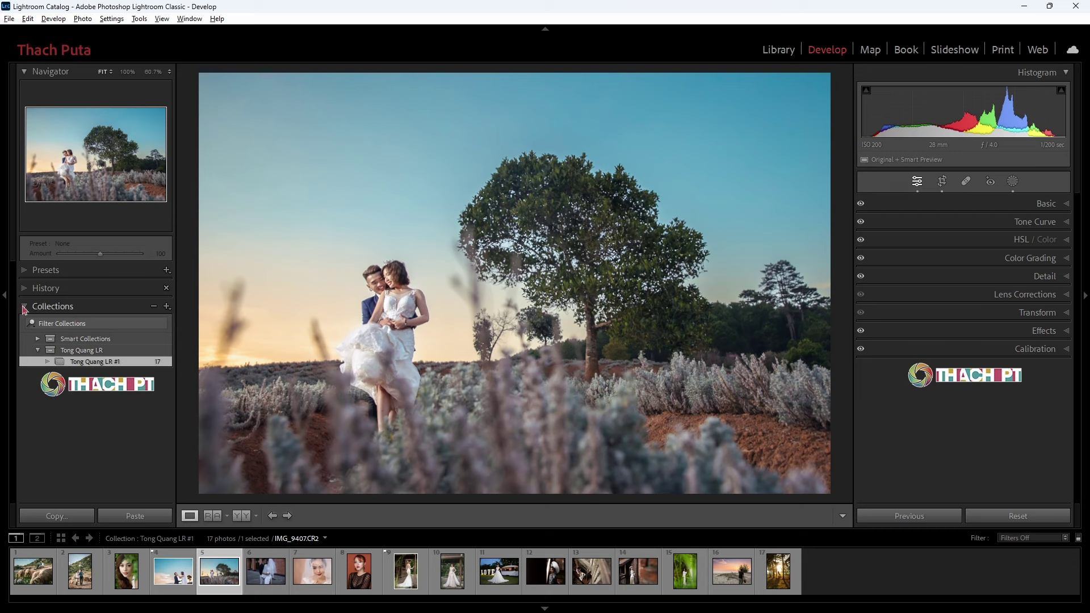
pyautogui.click(52, 307)
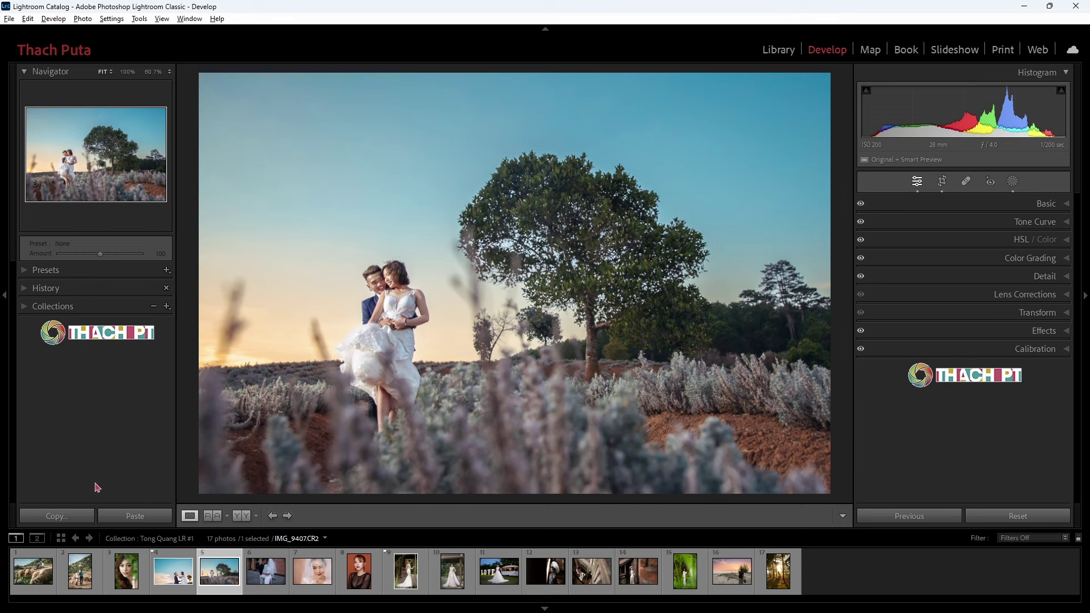
pyautogui.hotkey('ctrl', '1')
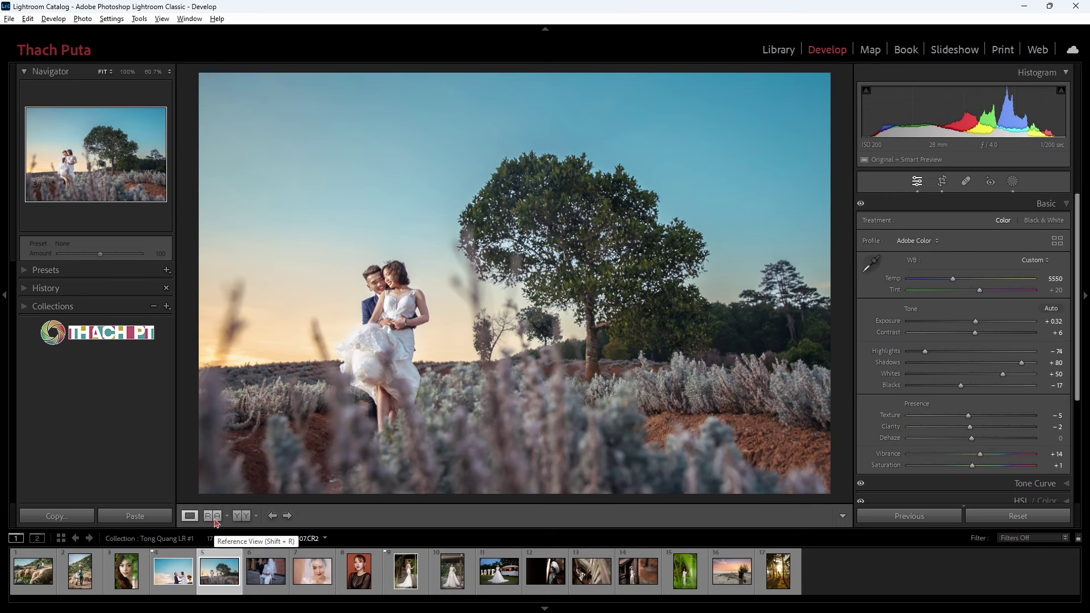
# Step: Set up Reference View with the wedding-dress photo 10 as reference and photo 5 as the active image
pyautogui.click(216, 517)
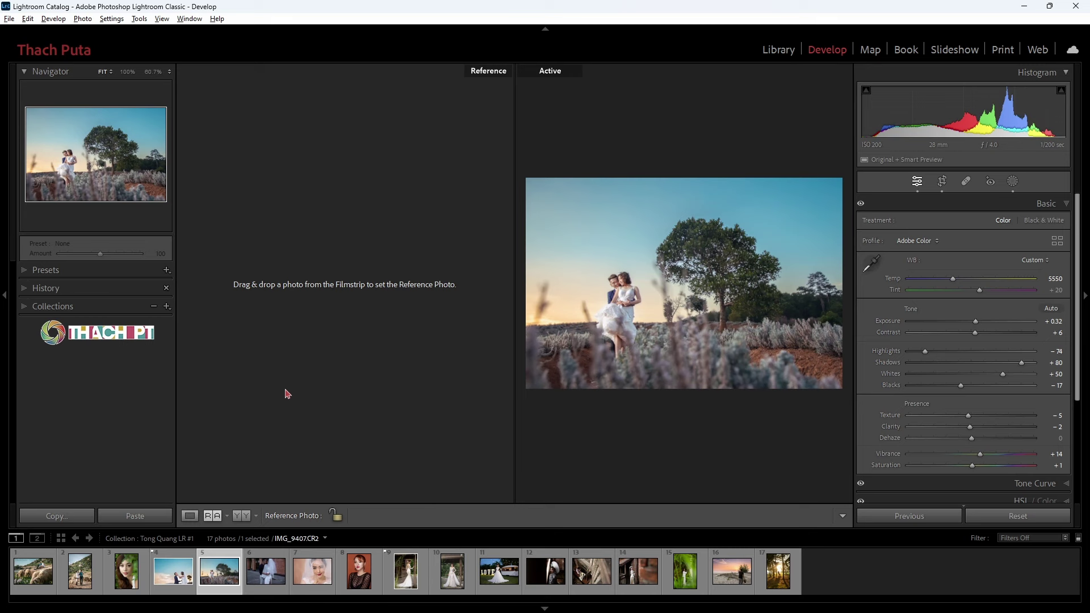
pyautogui.moveTo(172, 571)
pyautogui.moveTo(174, 576); pyautogui.dragTo(318, 336)
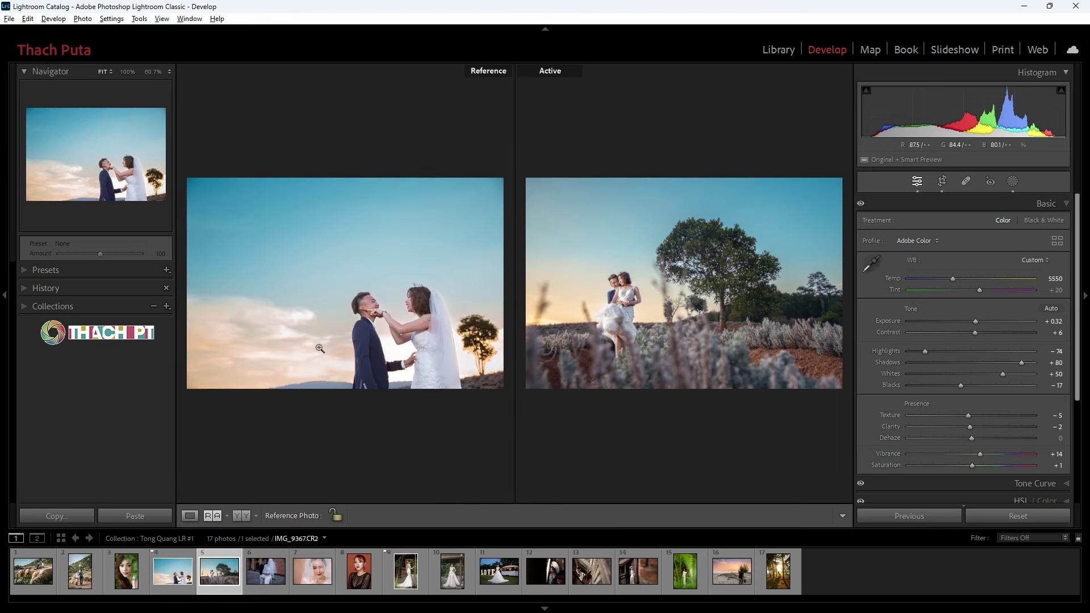
pyautogui.click(452, 572)
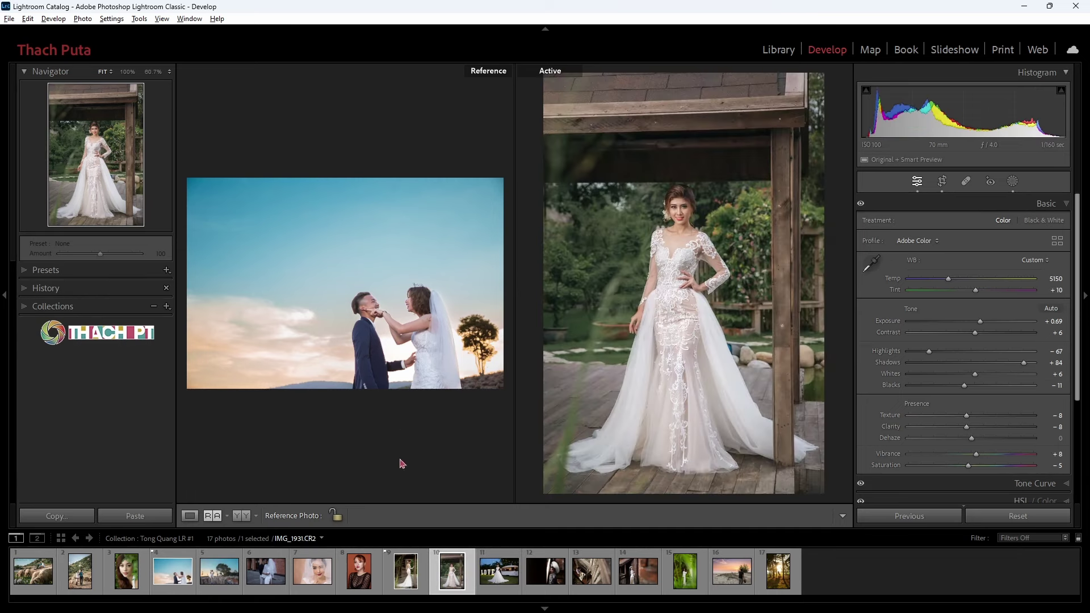
pyautogui.click(402, 580)
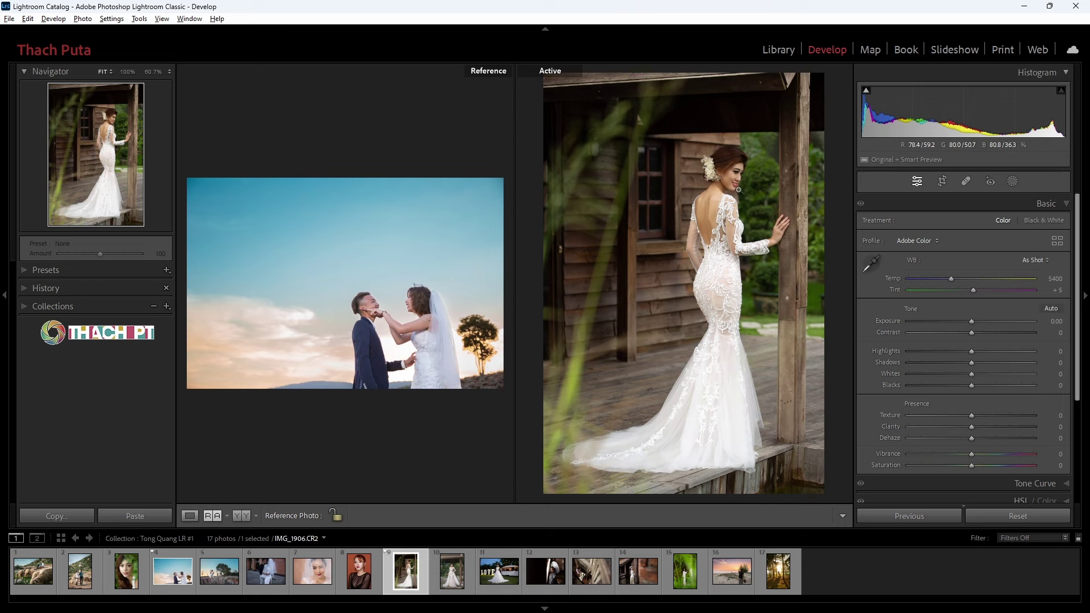
pyautogui.moveTo(454, 575); pyautogui.dragTo(363, 301)
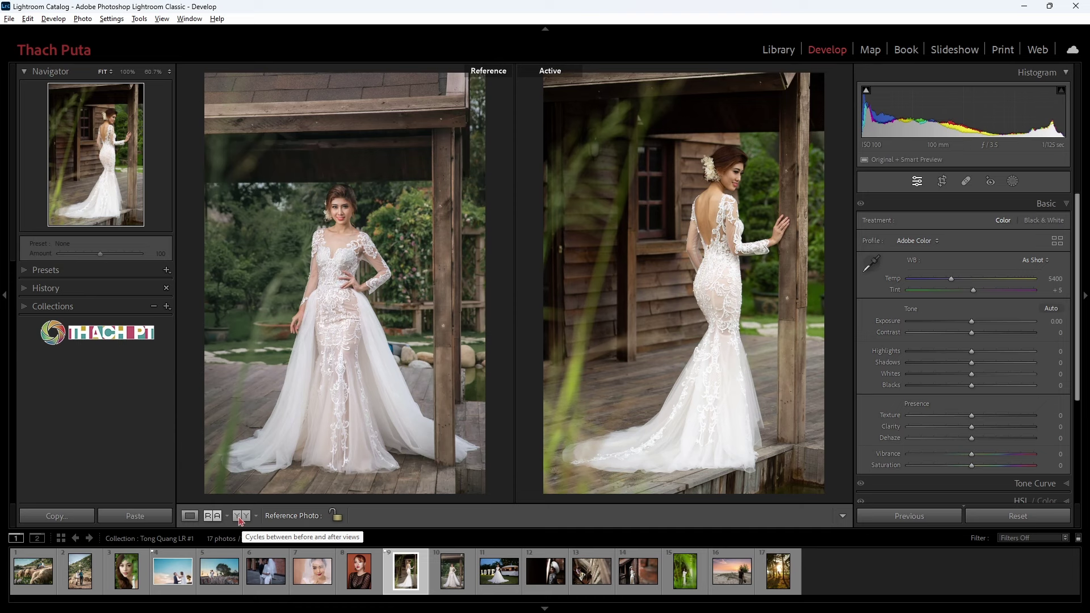
pyautogui.click(219, 575)
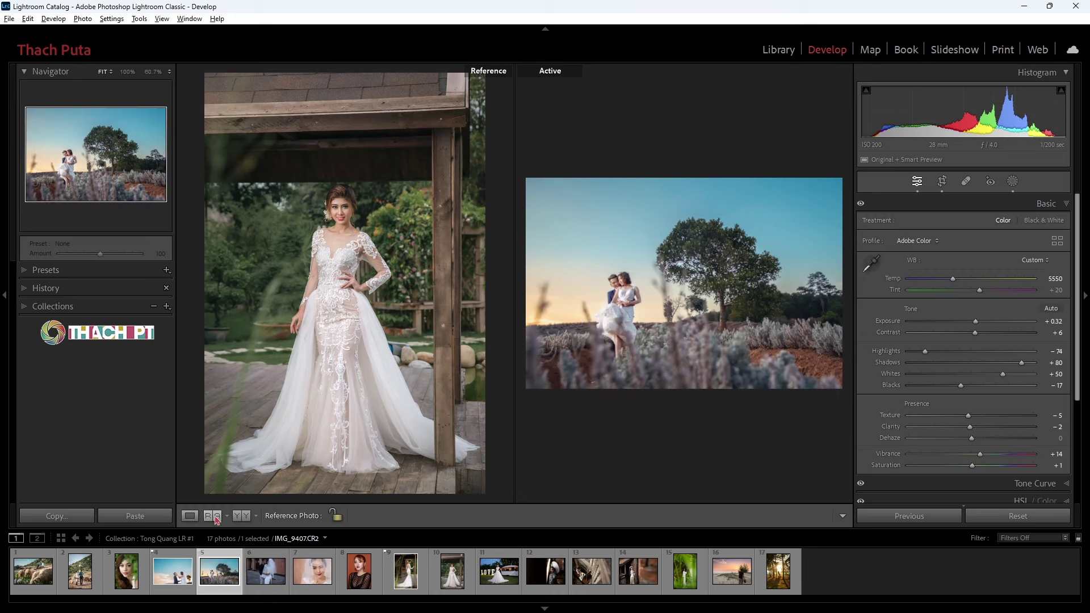
# Step: Show photo 5's before and after side by side, hiding and restoring panels with Tab and Shift+Tab
pyautogui.click(242, 516)
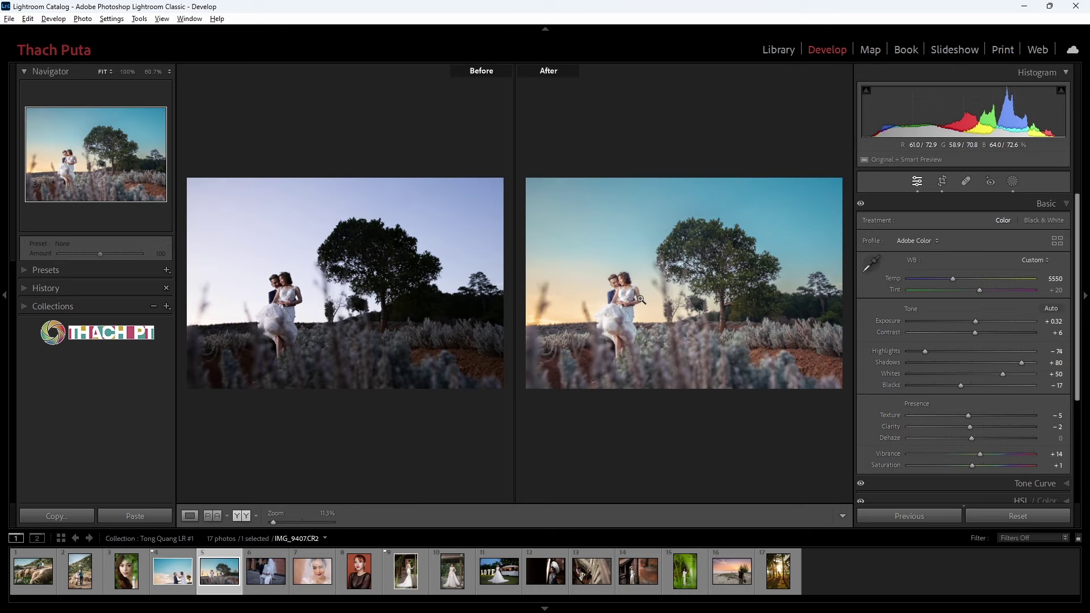
pyautogui.press('Tab')
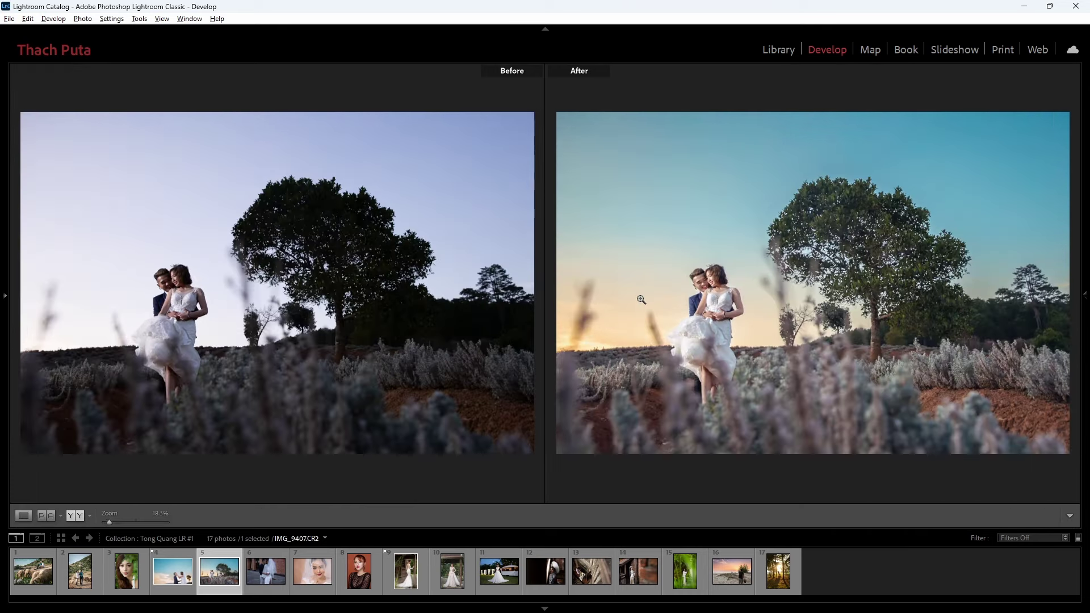
pyautogui.press('Tab')
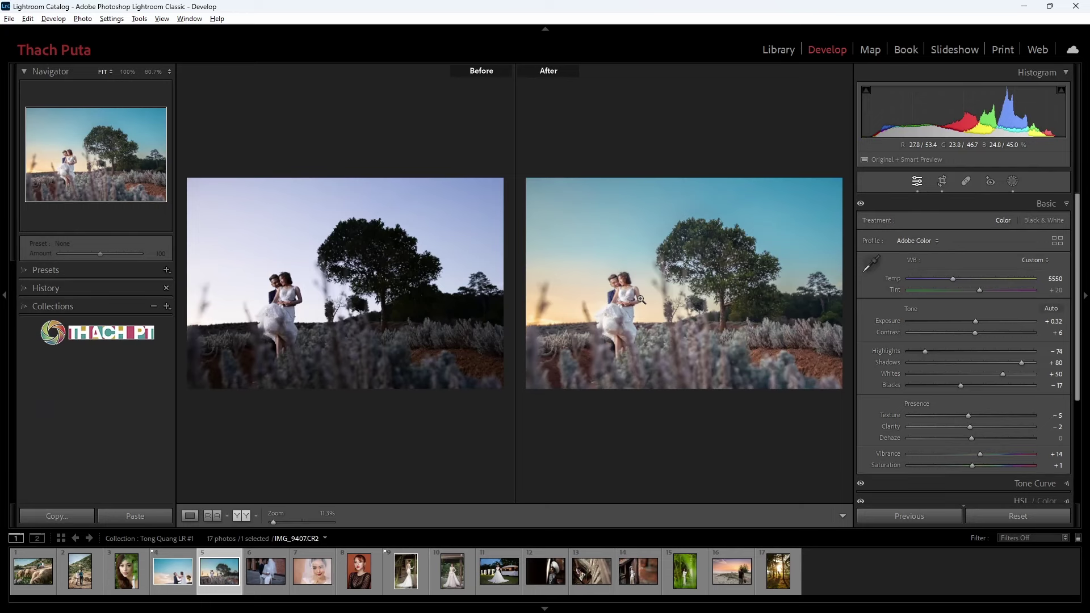
pyautogui.hotkey('shift', 'Tab')
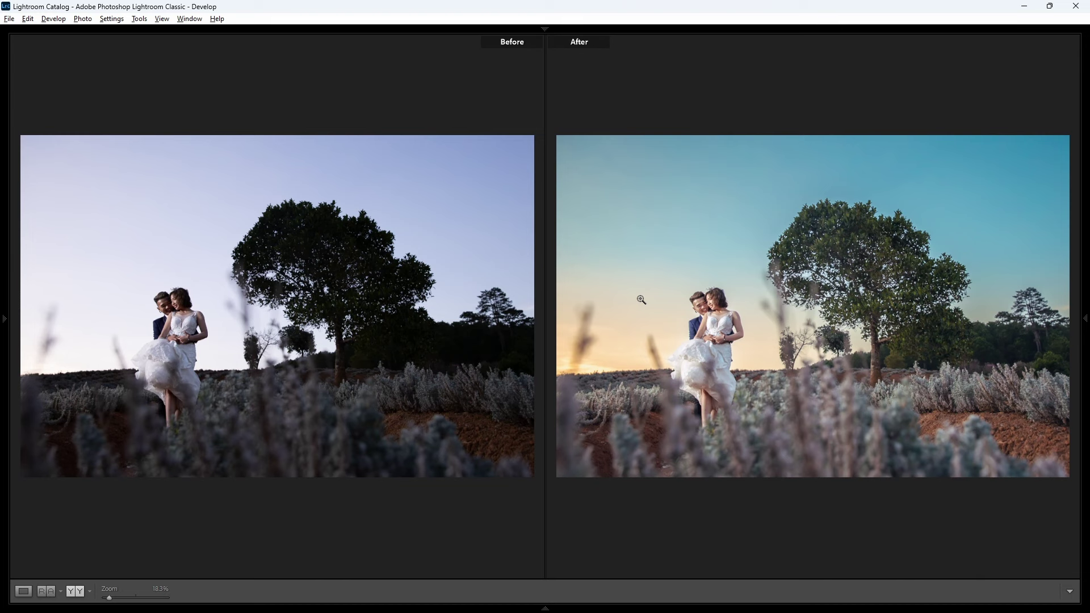
pyautogui.hotkey('shift', 'Tab')
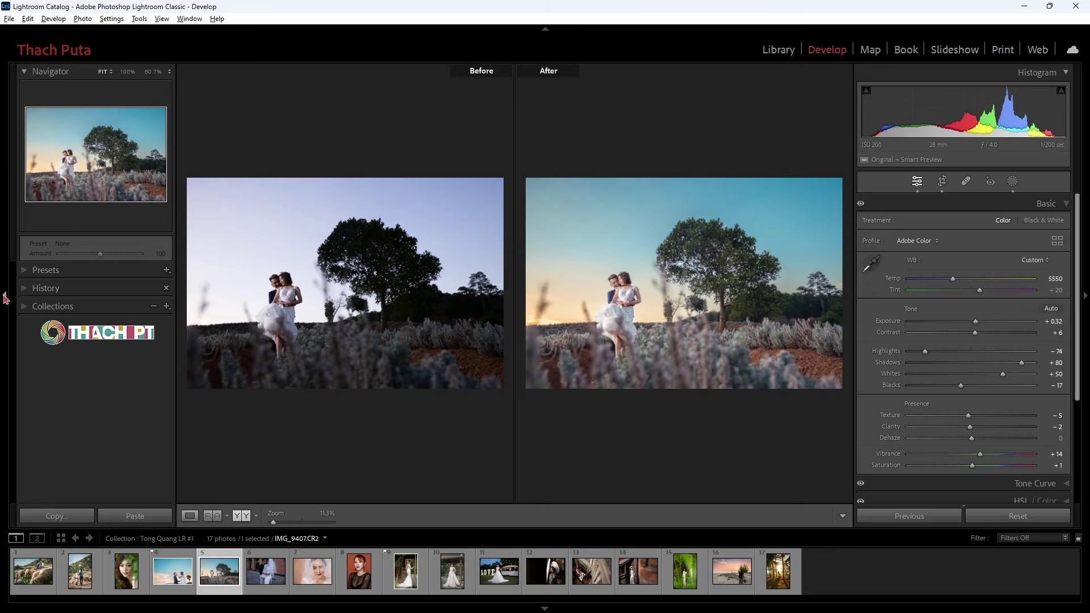
# Step: Collapse and restore the left, right, top and filmstrip panels, then return to Loupe view
pyautogui.click(5, 297)
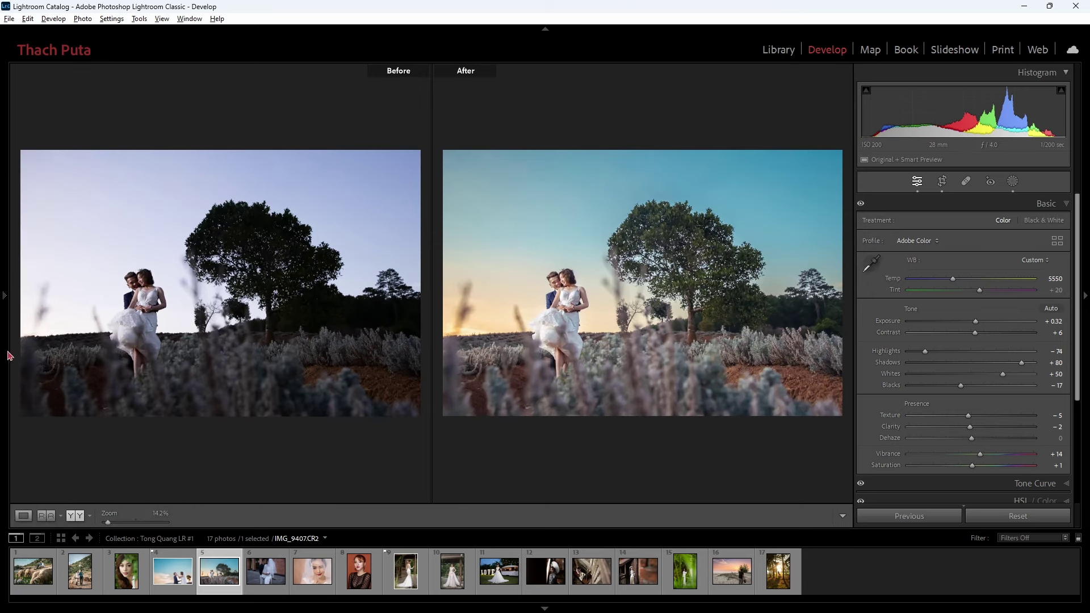
pyautogui.click(6, 298)
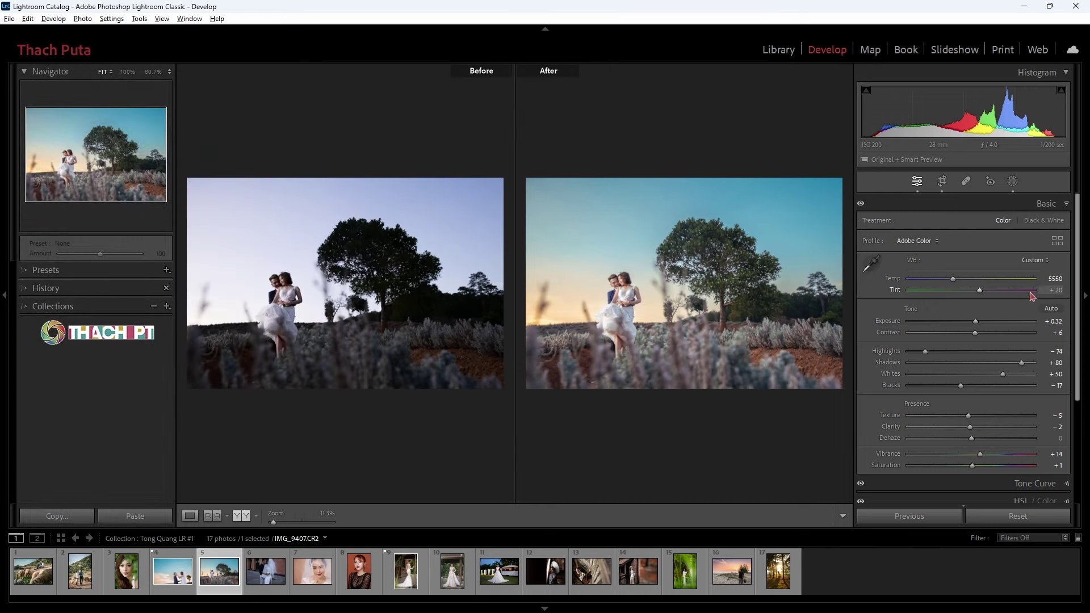
pyautogui.click(1086, 298)
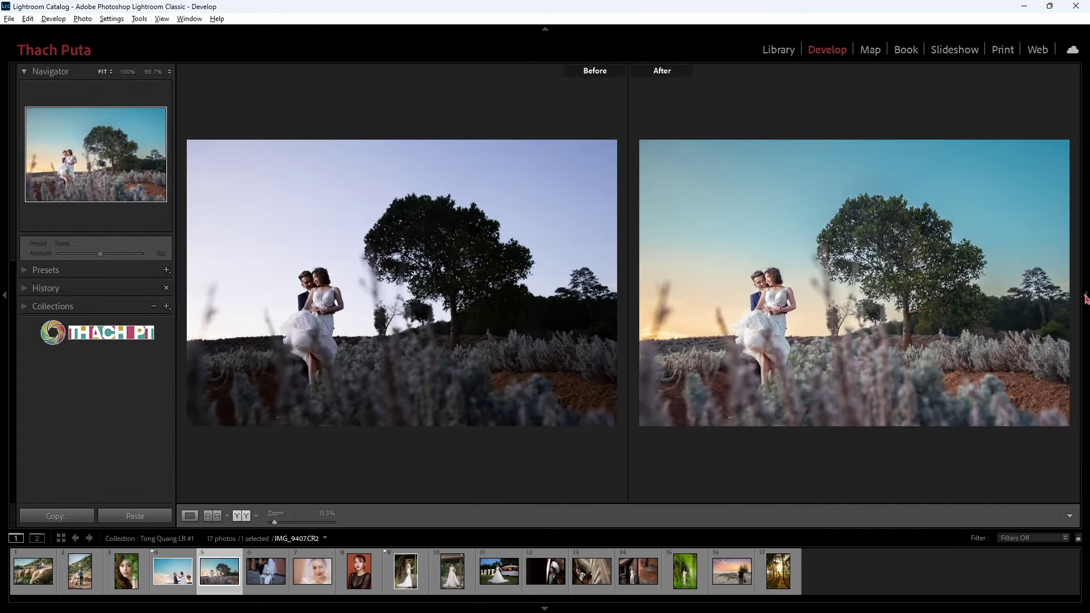
pyautogui.click(1086, 312)
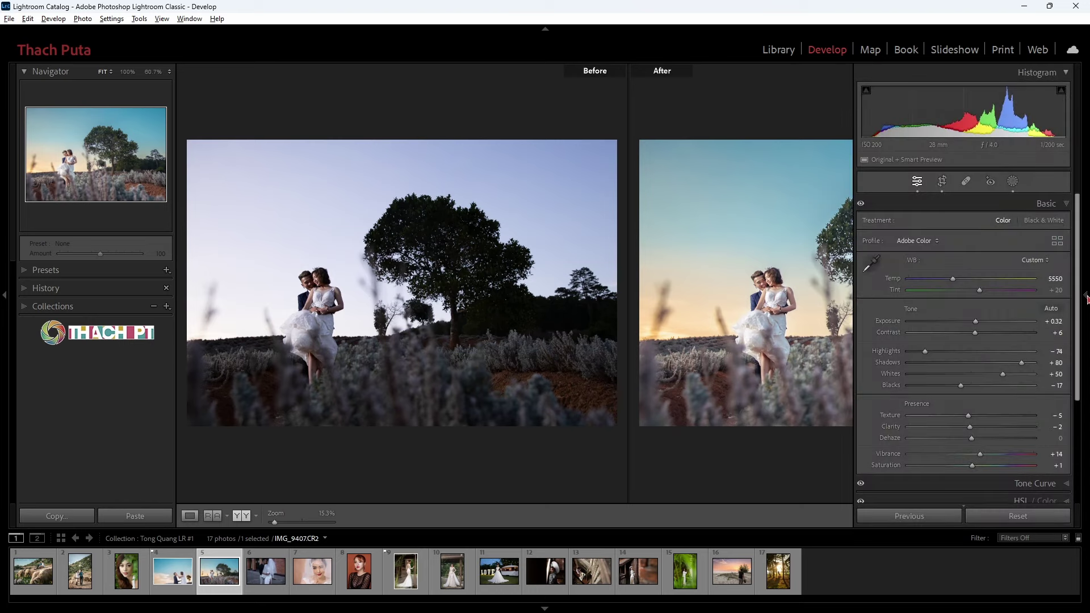
pyautogui.click(545, 29)
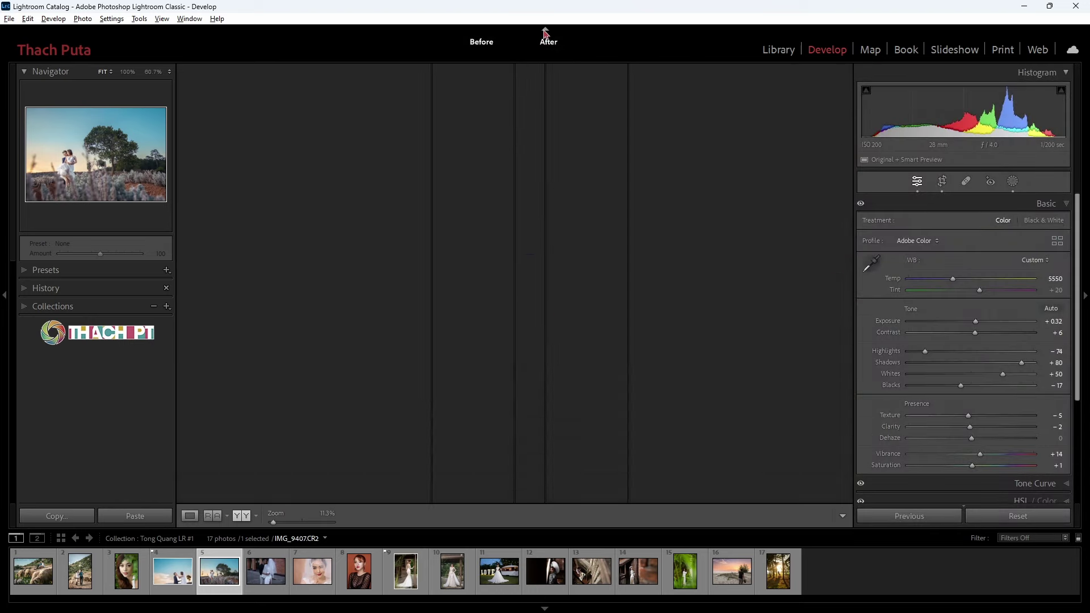
pyautogui.click(545, 29)
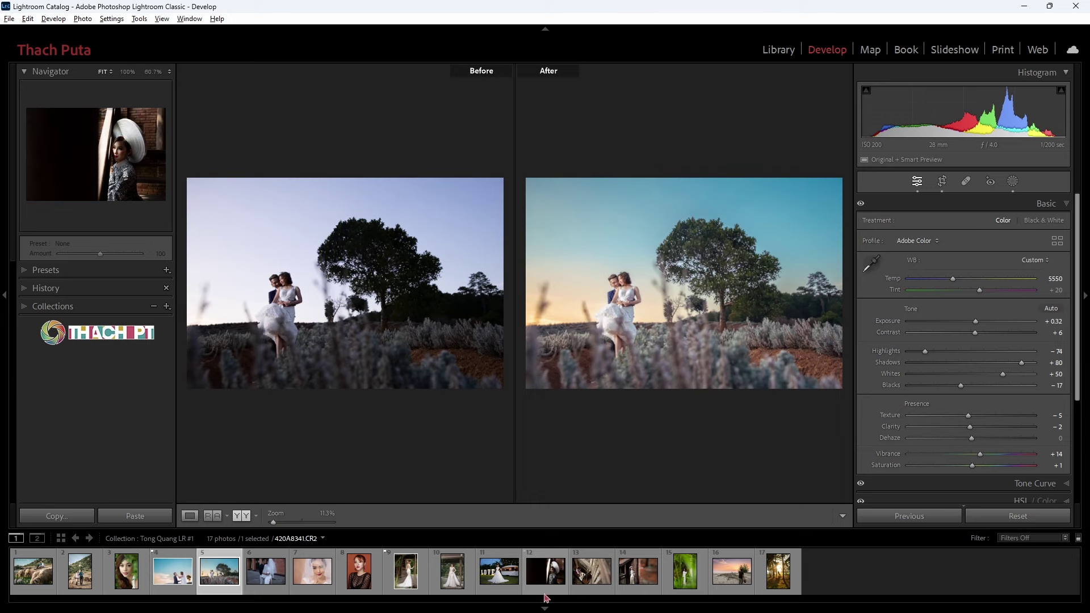
pyautogui.click(544, 609)
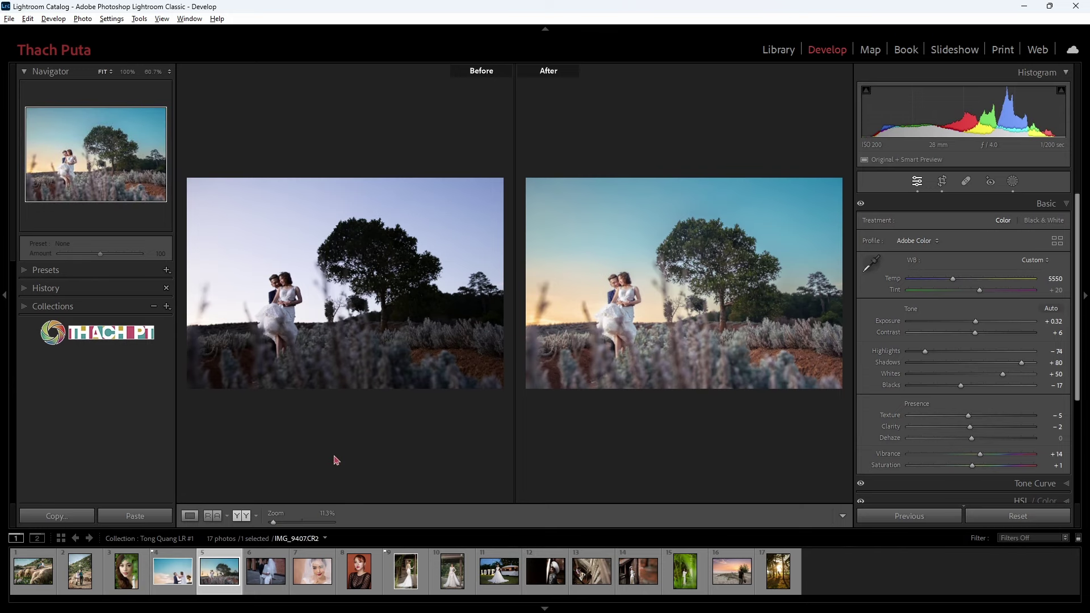
pyautogui.click(190, 516)
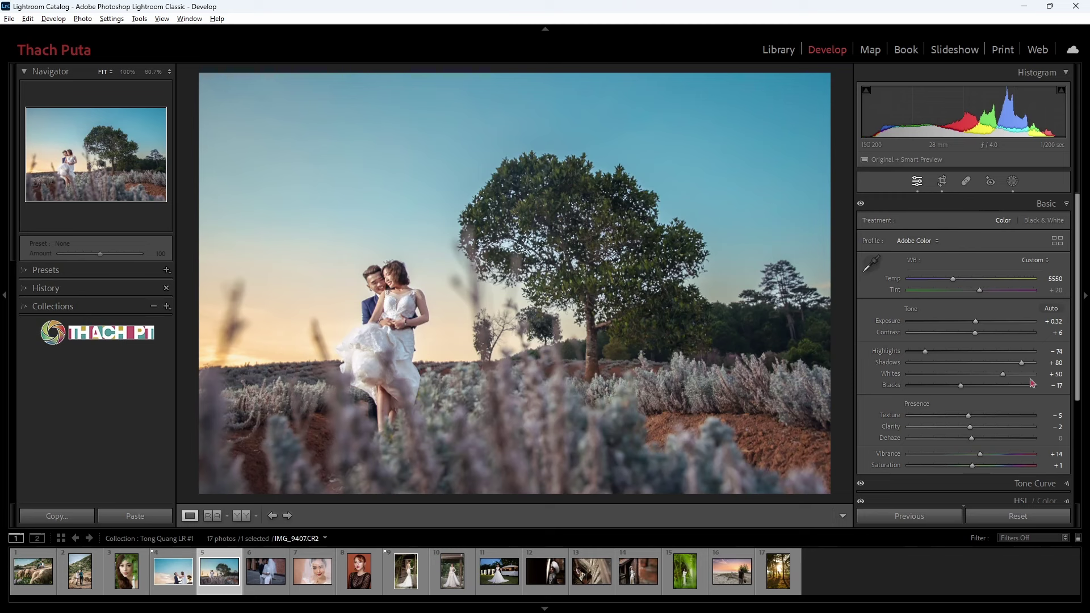
# Step: Undo a trial blacks change on photo 5, then set photo 14's blacks to +65 from the histogram
pyautogui.click(1065, 208)
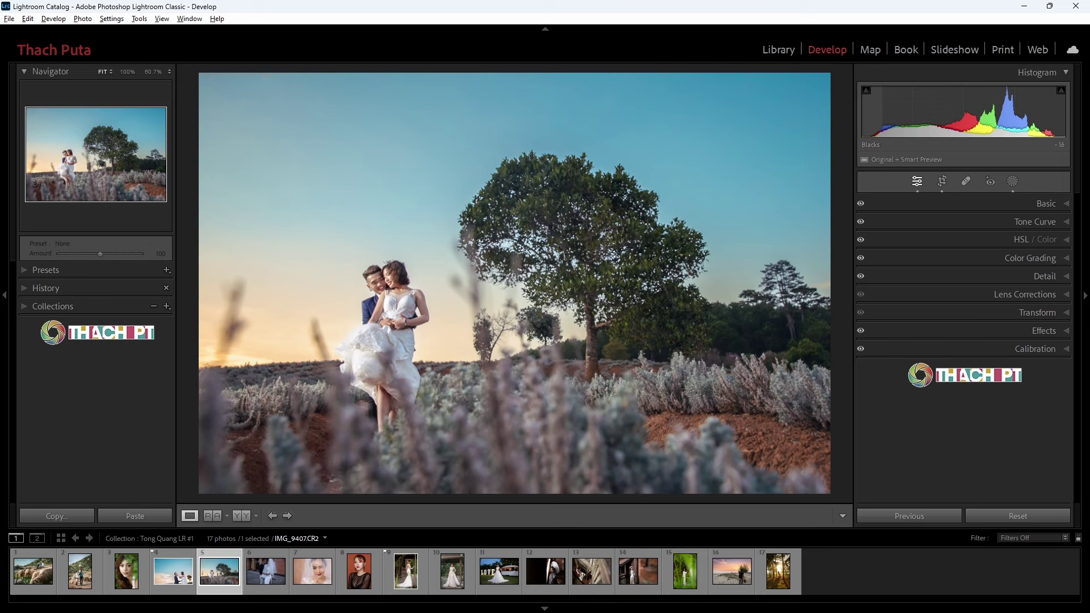
pyautogui.moveTo(879, 126); pyautogui.dragTo(871, 126)
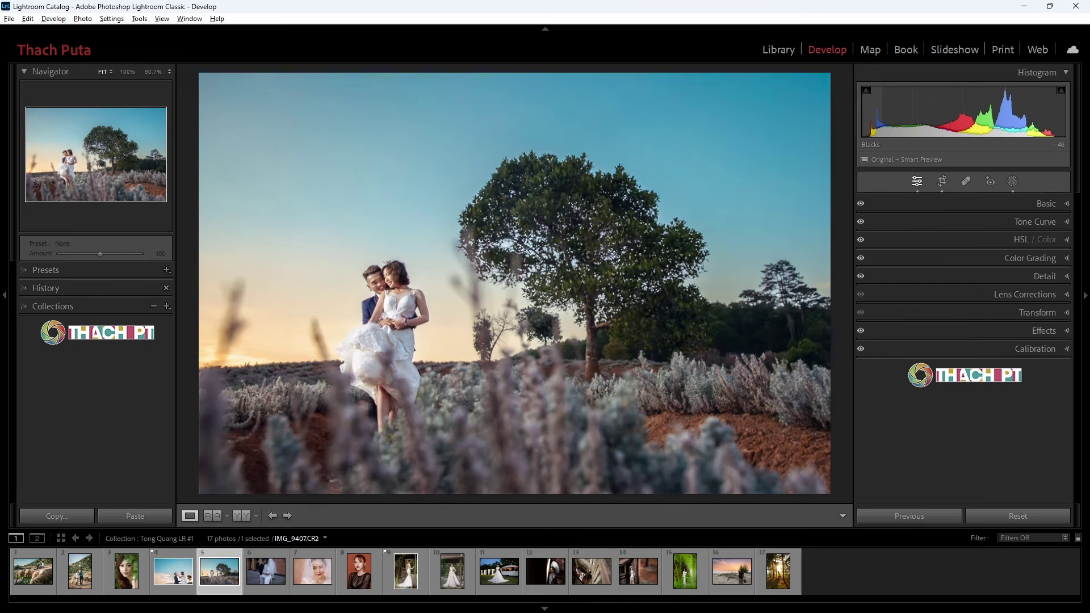
pyautogui.hotkey('ctrl', 'z')
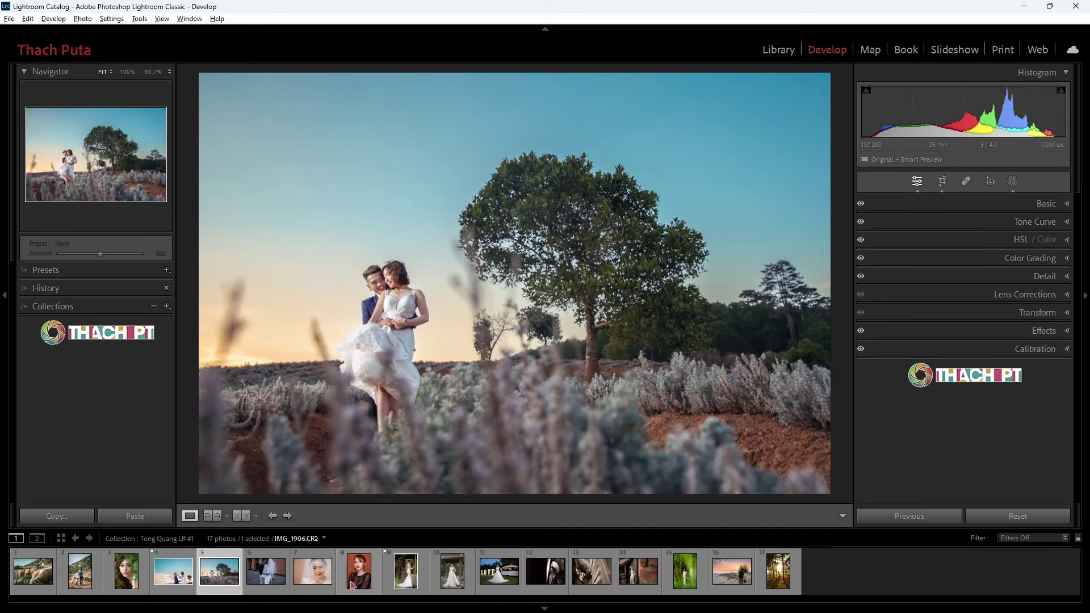
pyautogui.click(633, 578)
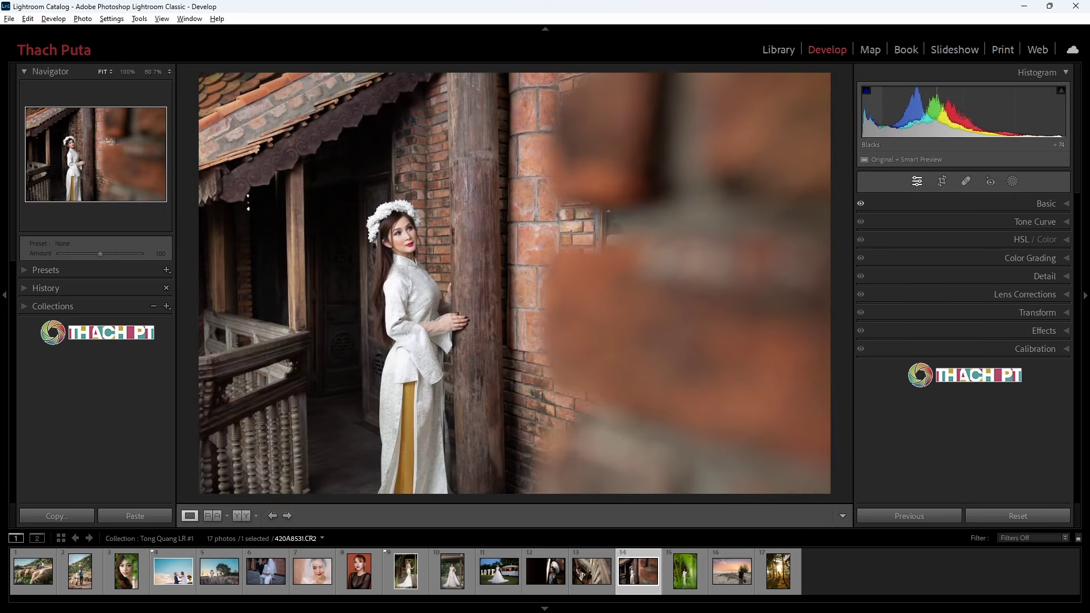
pyautogui.moveTo(875, 113); pyautogui.dragTo(871, 113)
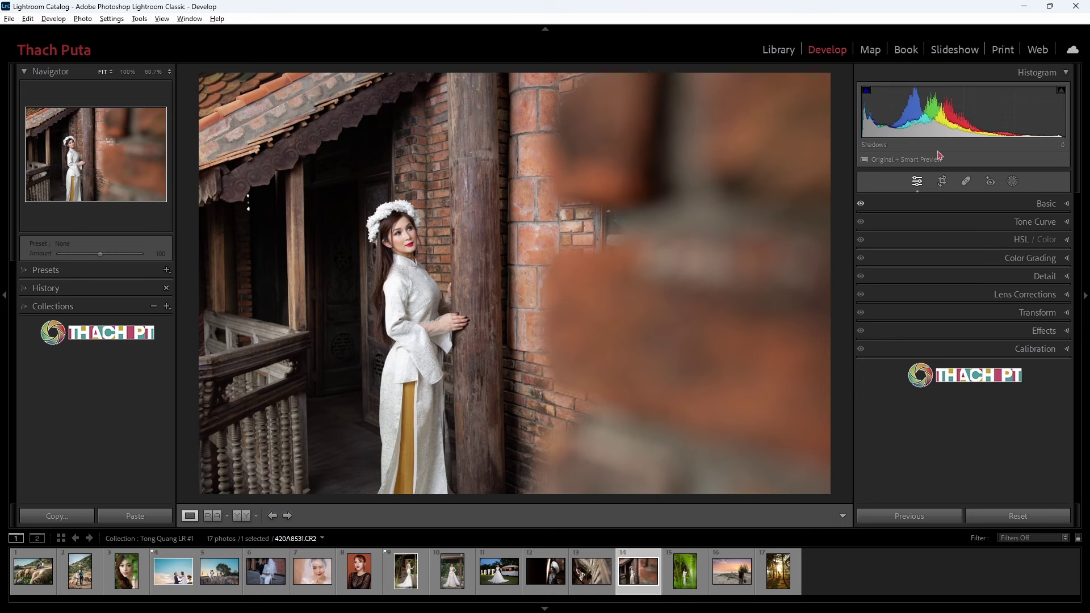
# Step: Reset photo 14's Blacks slider in the Basic panel back to 0
pyautogui.click(1050, 205)
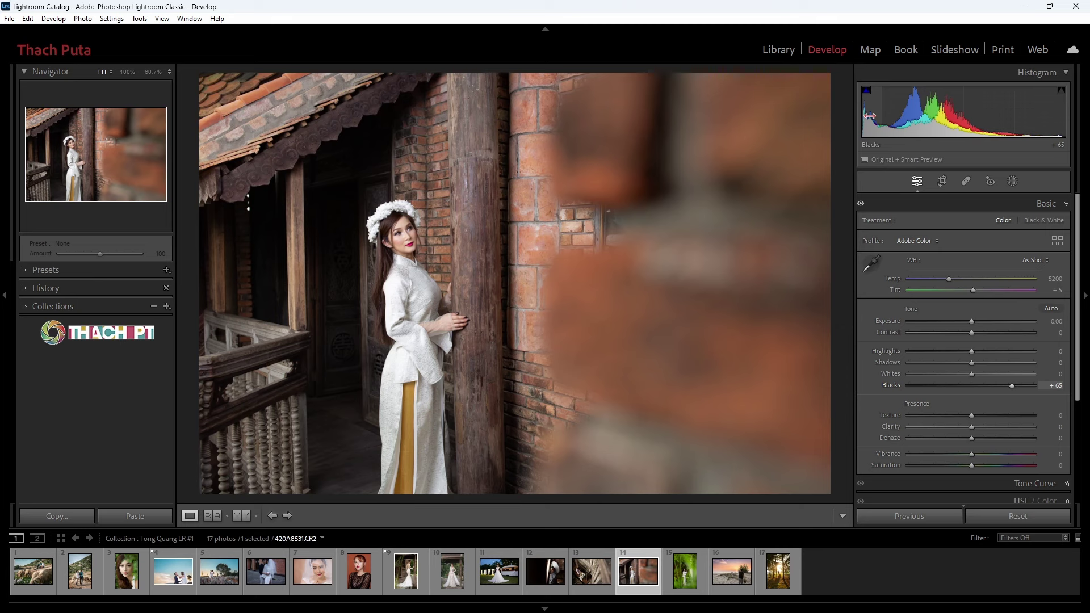
pyautogui.doubleClick(869, 116)
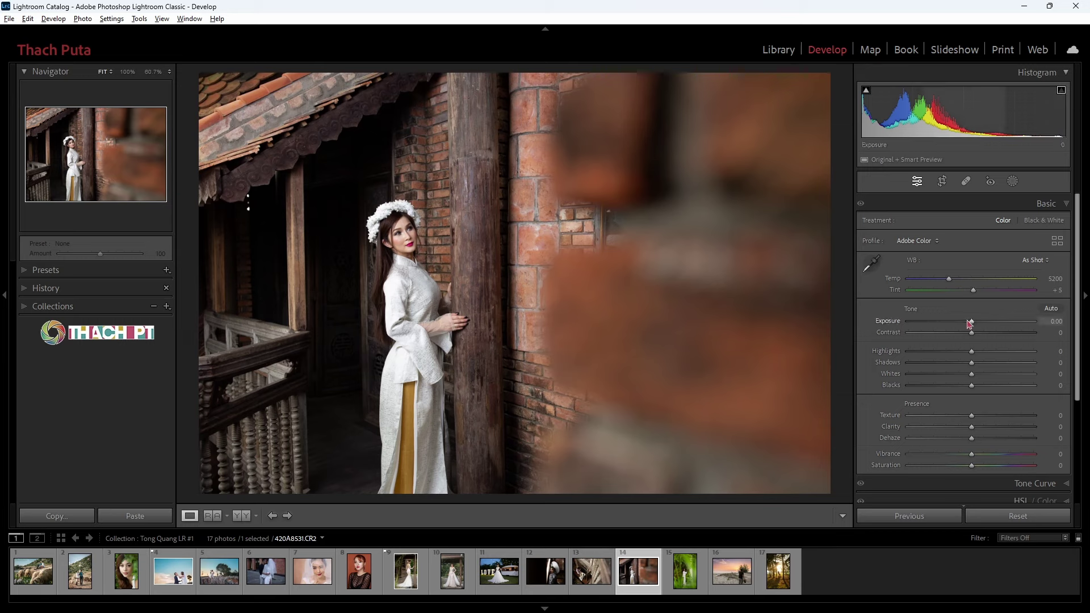
# Step: Push photo 14's exposure to +1.79, toggle the clipping warnings, then reset exposure to 0.00
pyautogui.moveTo(969, 322); pyautogui.dragTo(992, 322)
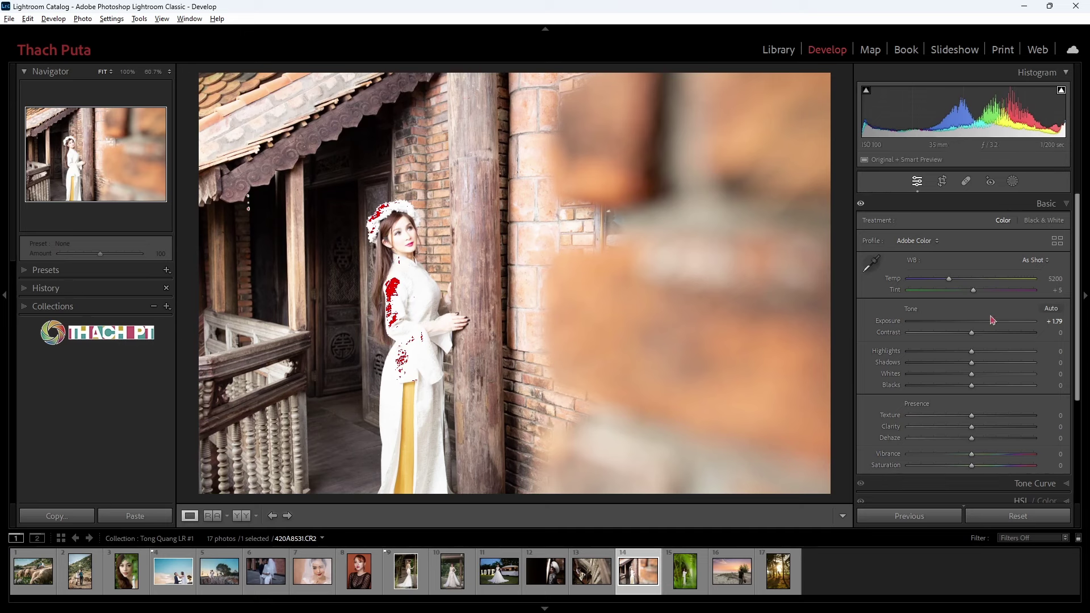
pyautogui.click(866, 93)
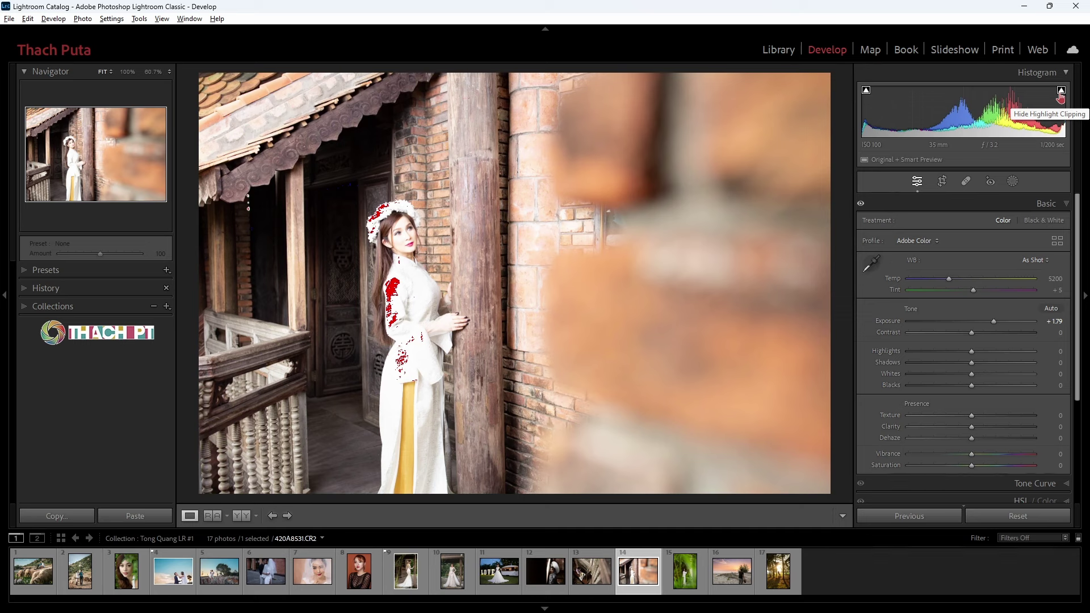
pyautogui.click(1061, 91)
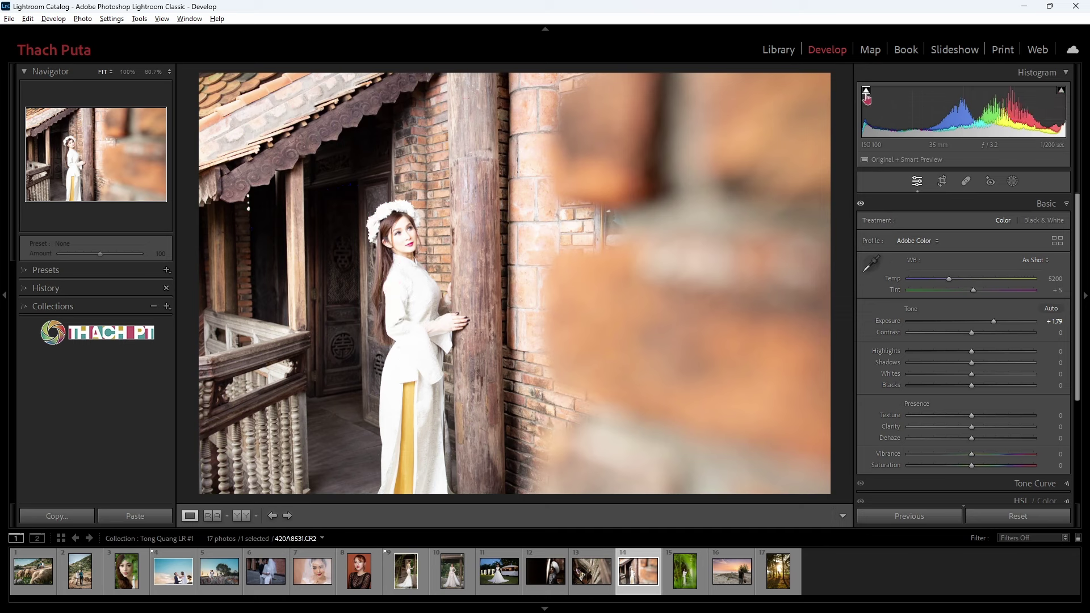
pyautogui.doubleClick(994, 323)
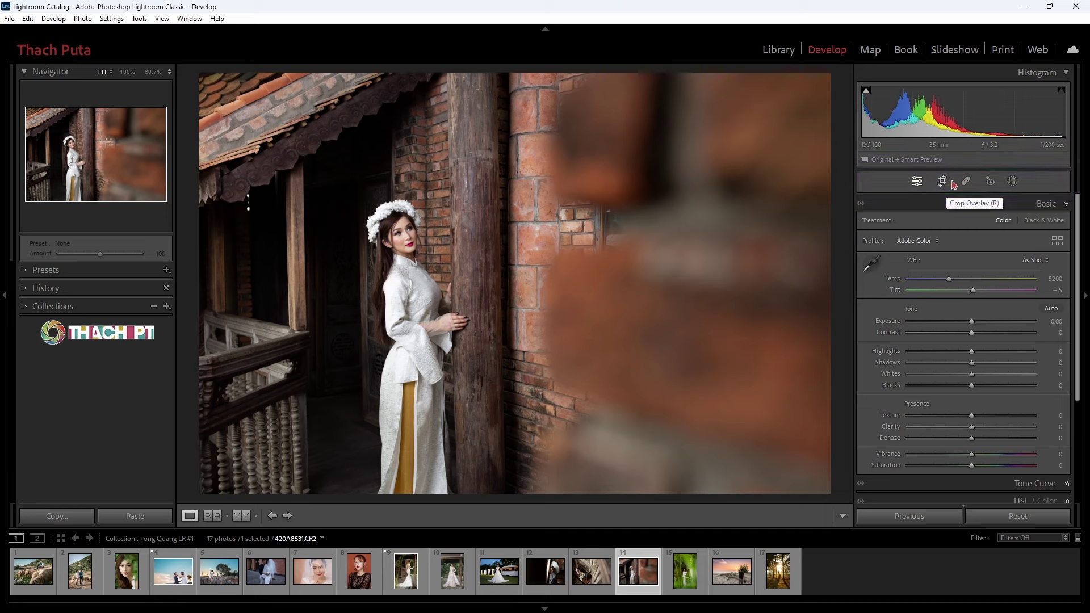
# Step: Enter crop mode and try cropping off the top of photo 14, then reset to the full photo
pyautogui.click(918, 183)
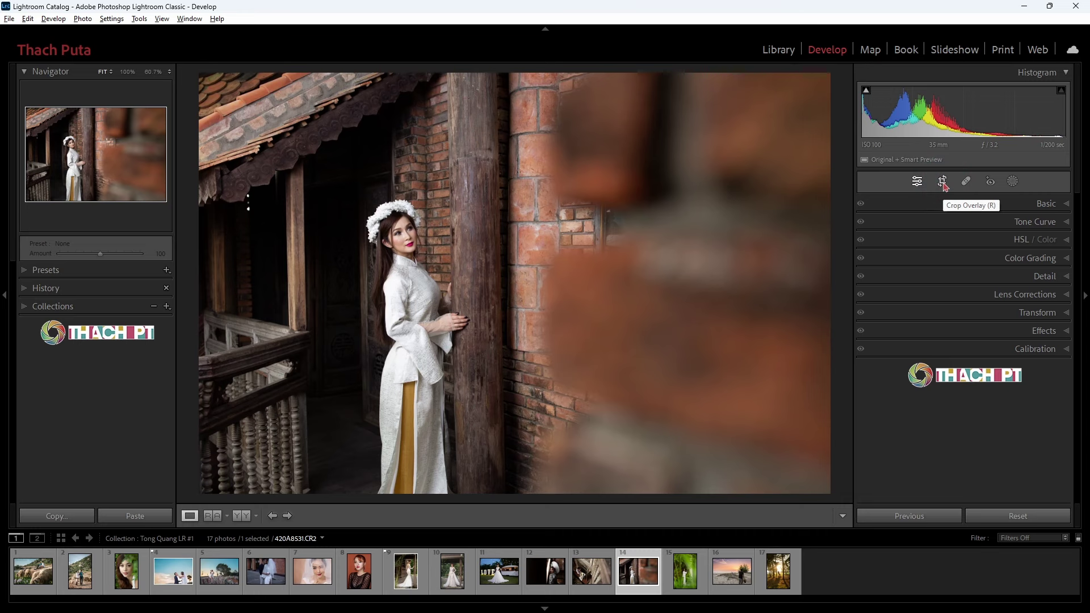
pyautogui.click(943, 182)
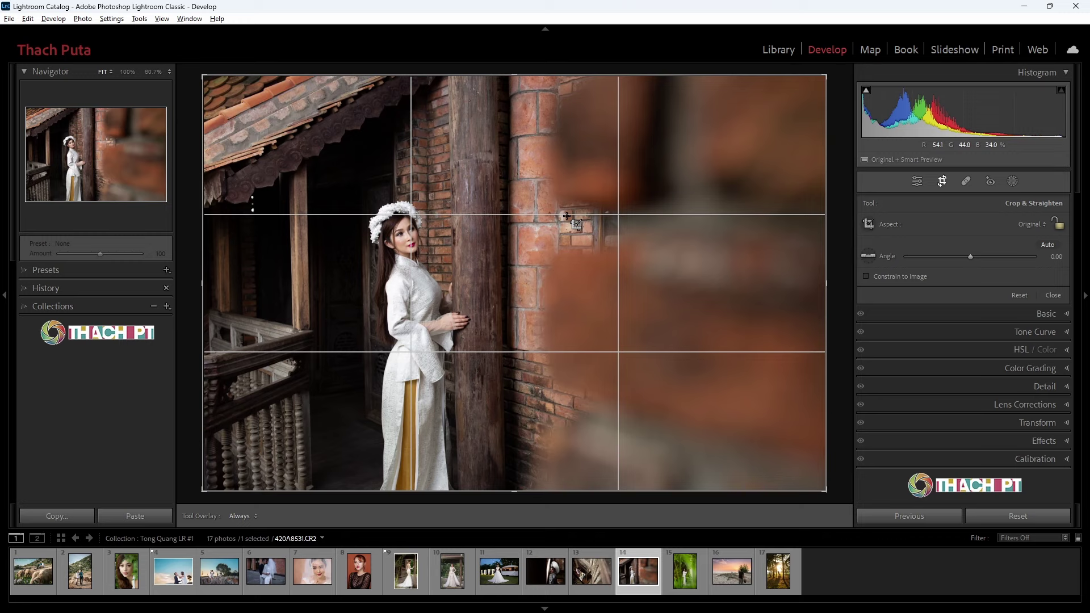
pyautogui.moveTo(707, 74)
pyautogui.mouseDown()
pyautogui.moveTo(676, 161)
pyautogui.moveTo(632, 126)
pyautogui.mouseUp()
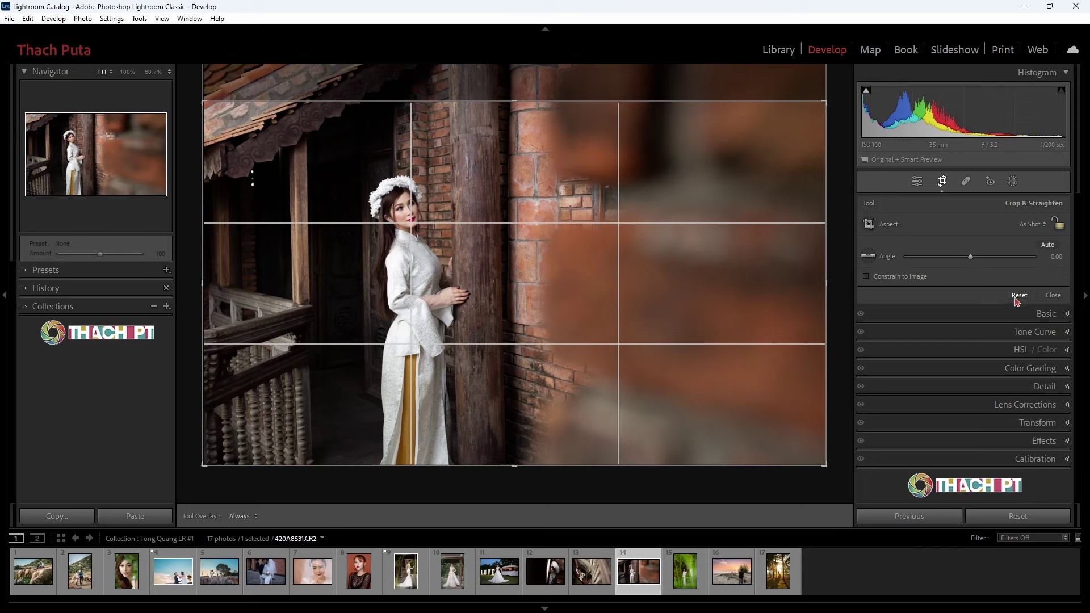
pyautogui.click(1019, 295)
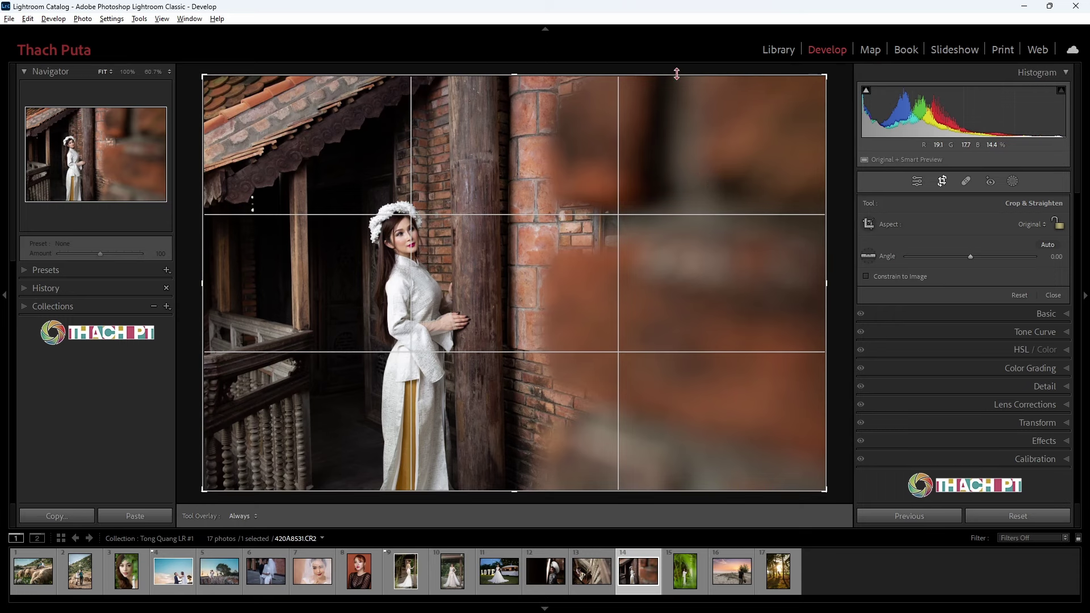
# Step: Try resizing the crop with its aspect locked, ending back near the full frame
pyautogui.moveTo(677, 75); pyautogui.dragTo(673, 140)
pyautogui.moveTo(778, 182); pyautogui.dragTo(826, 182)
pyautogui.click(1057, 224)
pyautogui.moveTo(659, 76)
pyautogui.mouseDown()
pyautogui.moveTo(630, 124)
pyautogui.moveTo(647, 73)
pyautogui.mouseUp()
pyautogui.moveTo(828, 75); pyautogui.dragTo(837, 78)
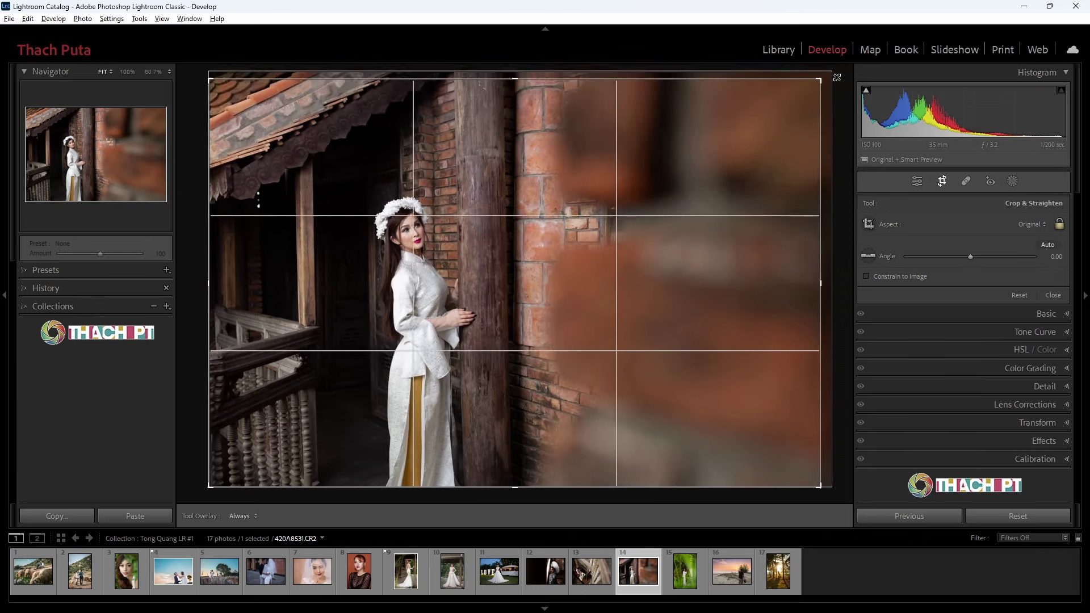
pyautogui.click(869, 225)
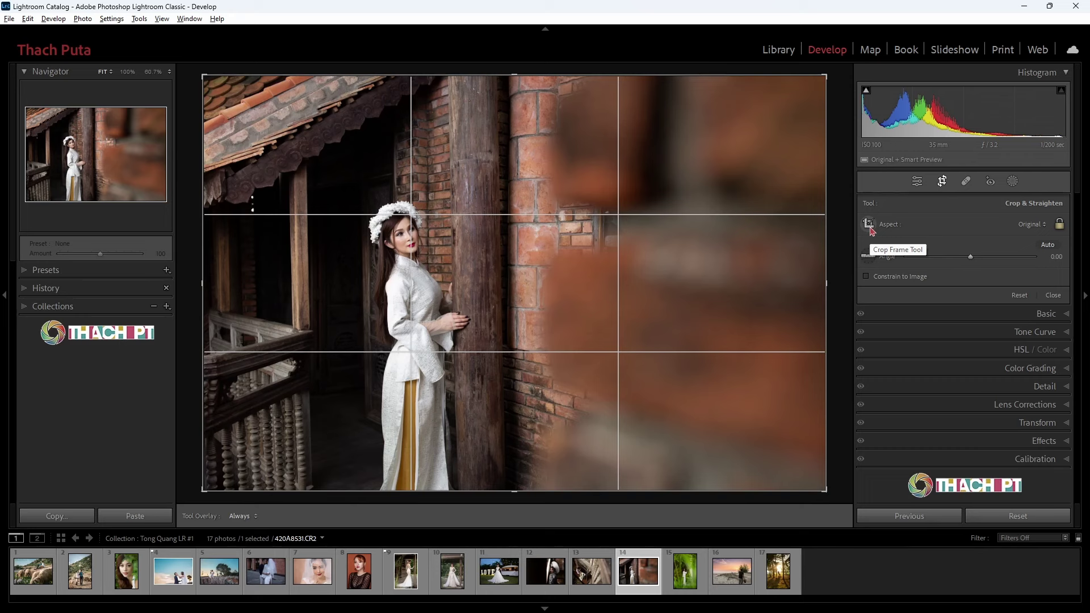
# Step: Draw and trim an unlocked tall portrait crop around the woman, then bring up the Aspect ratio list
pyautogui.moveTo(348, 188)
pyautogui.mouseDown()
pyautogui.moveTo(471, 347)
pyautogui.moveTo(464, 353)
pyautogui.moveTo(511, 288)
pyautogui.mouseUp()
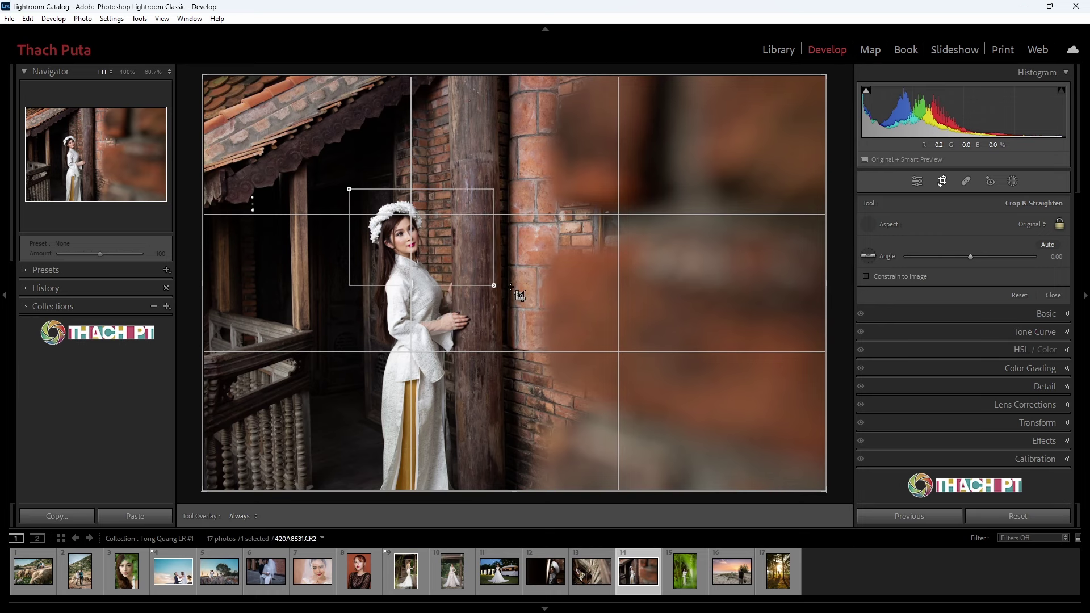
pyautogui.moveTo(510, 287); pyautogui.dragTo(497, 382)
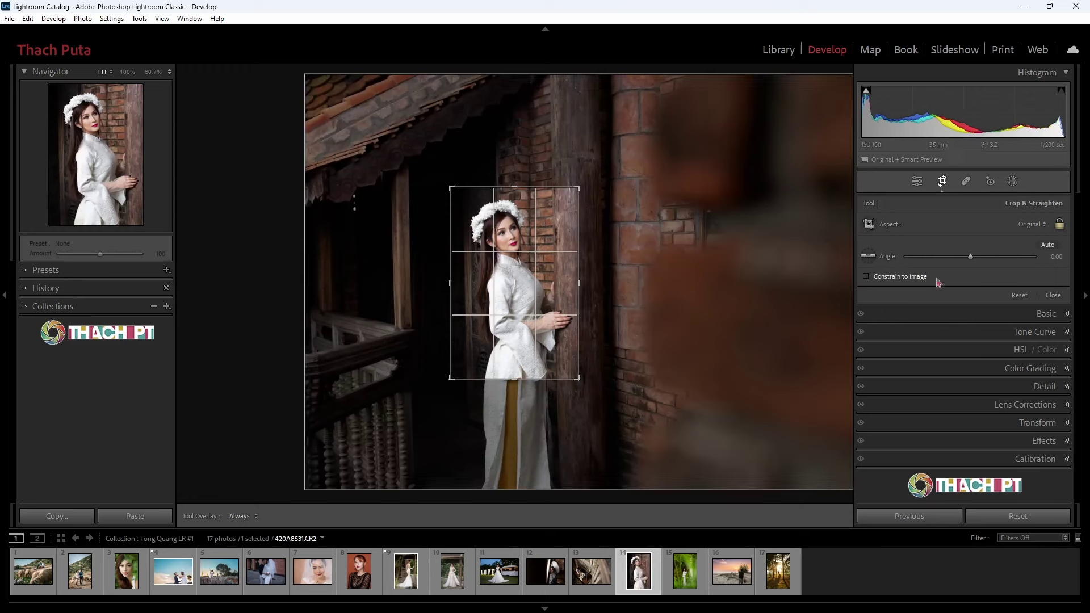
pyautogui.click(1059, 226)
pyautogui.moveTo(578, 378); pyautogui.dragTo(572, 364)
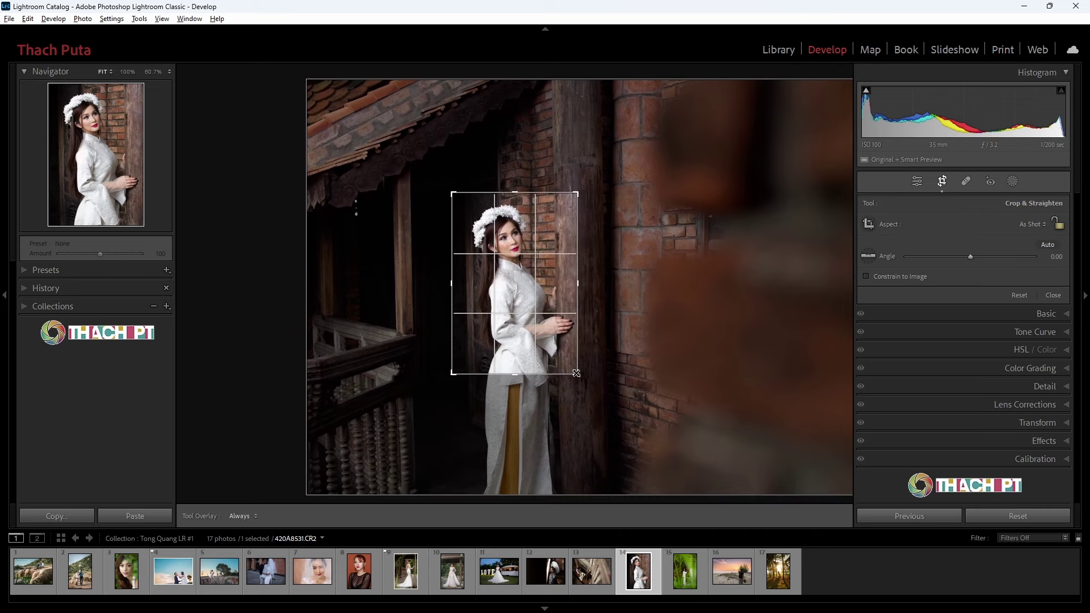
pyautogui.click(942, 182)
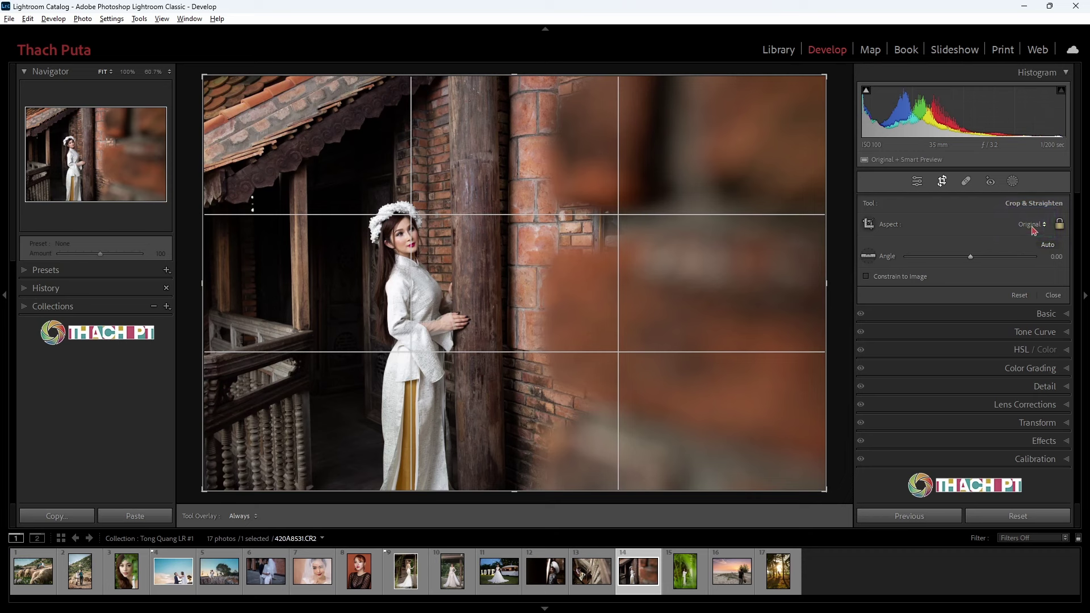
pyautogui.click(1032, 225)
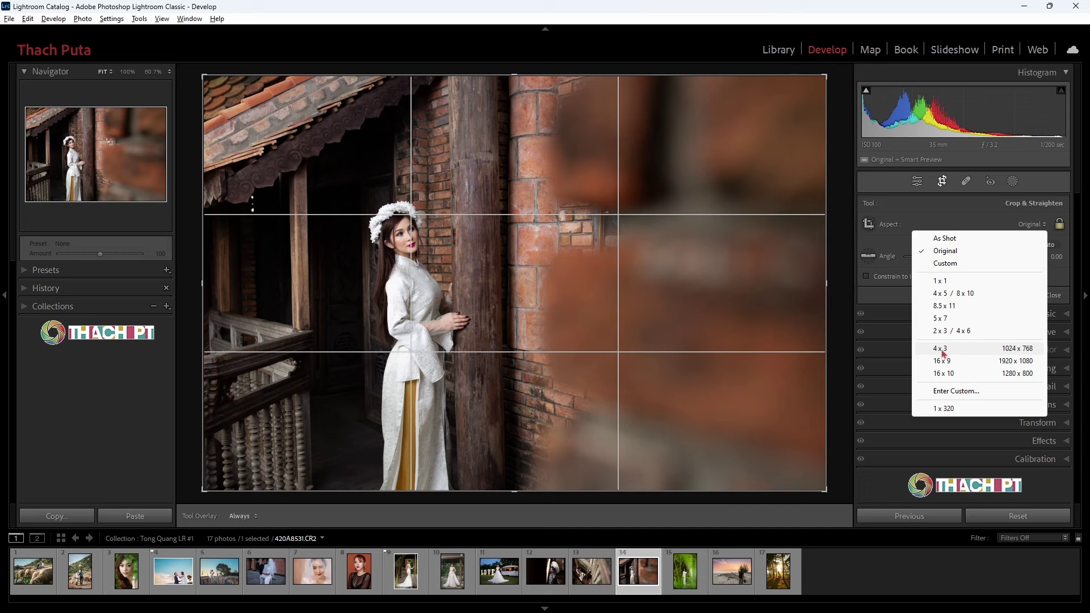
# Step: Close photo 14's aspect ratio list with Original still selected, leaving the frame uncropped at 0°
pyautogui.click(974, 210)
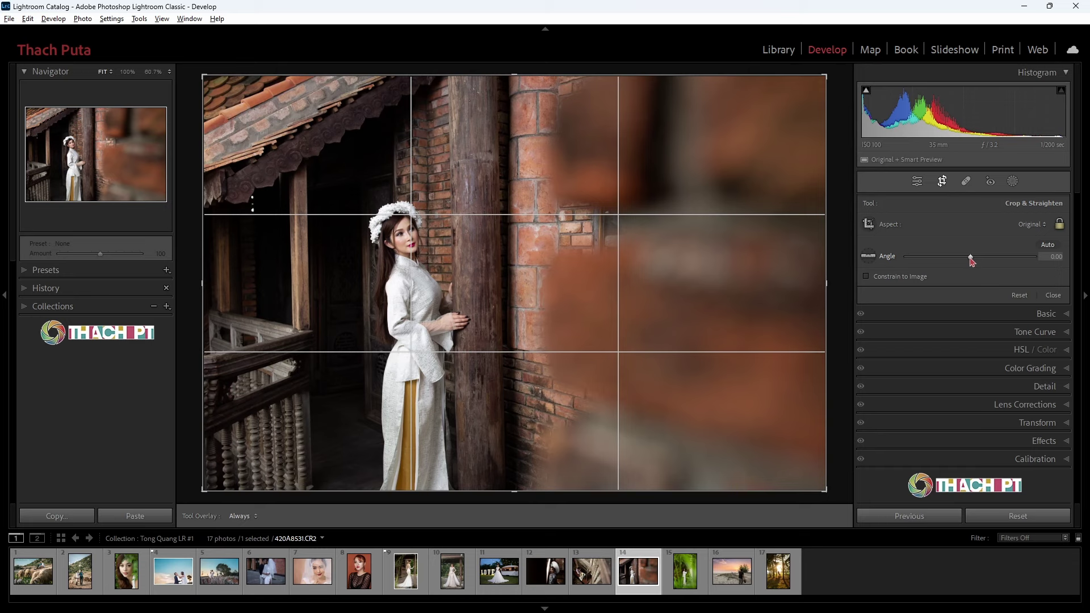
pyautogui.moveTo(972, 259); pyautogui.dragTo(970, 259)
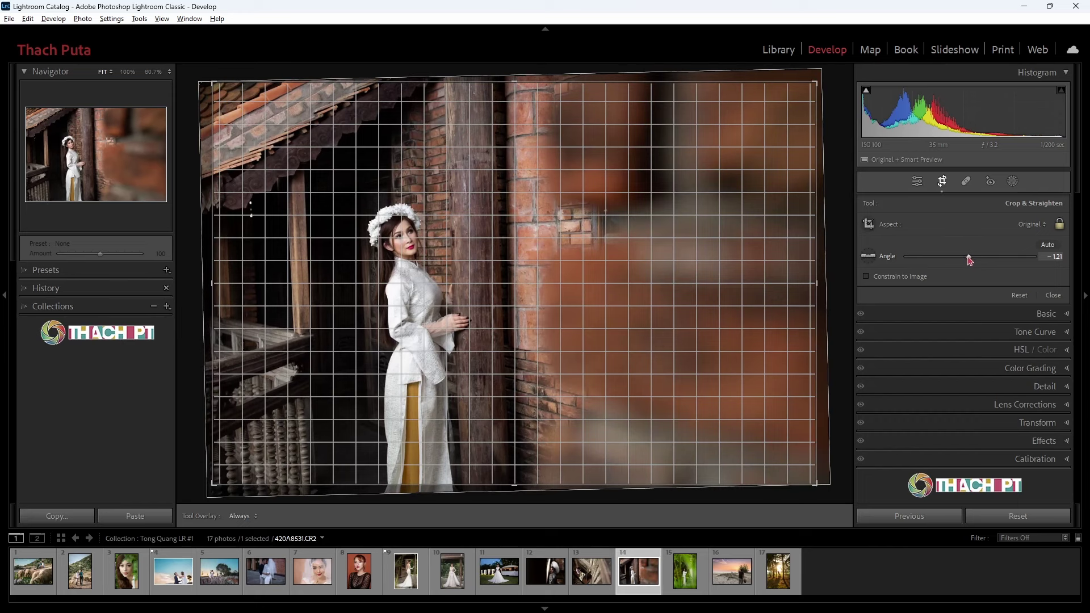
pyautogui.click(1019, 296)
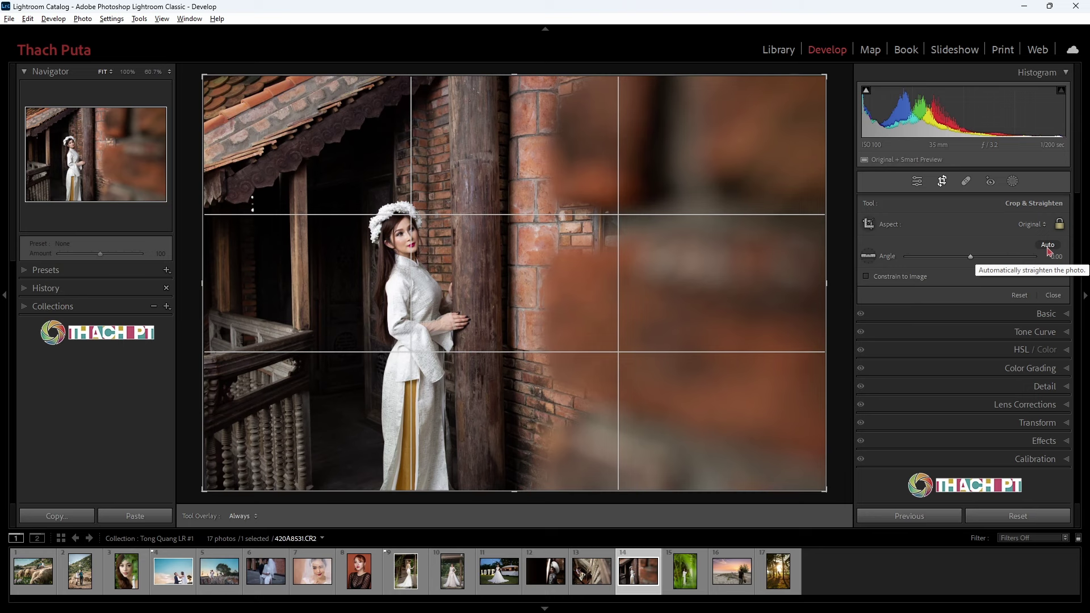
pyautogui.click(1049, 250)
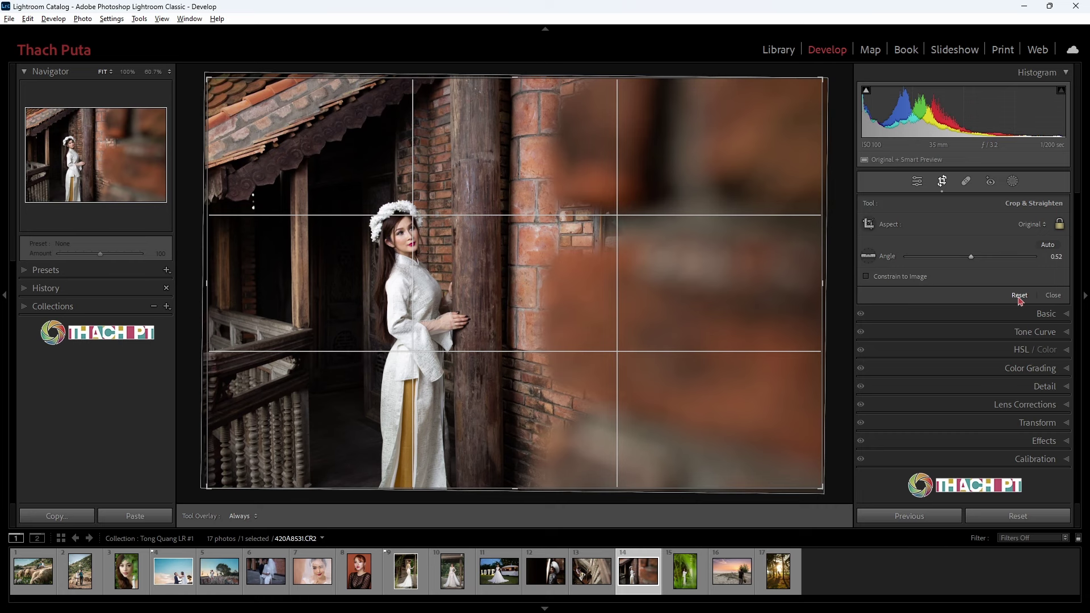
pyautogui.click(1019, 296)
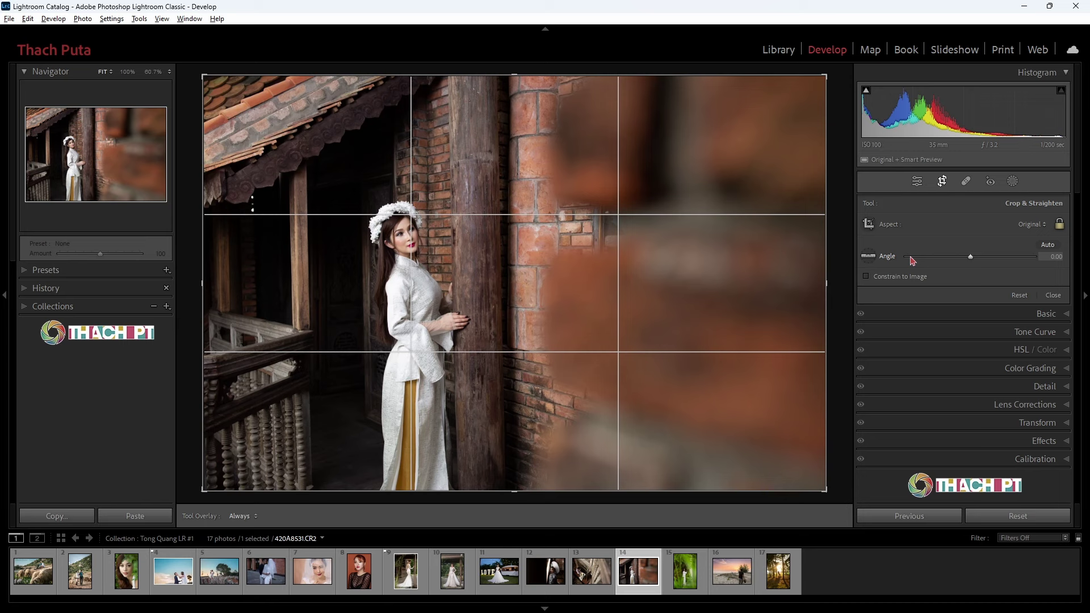
pyautogui.click(869, 259)
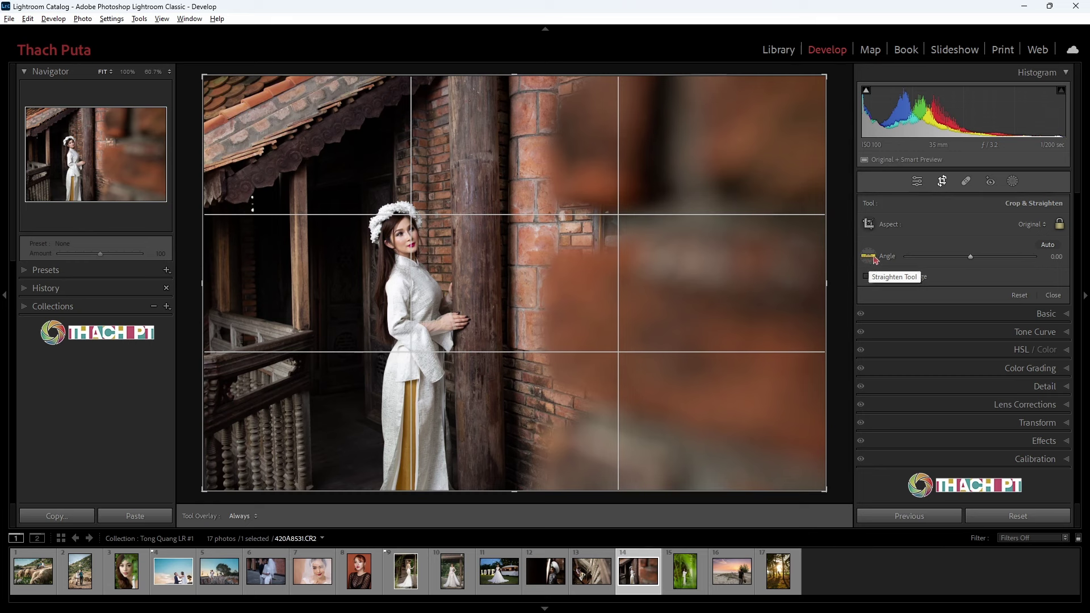
pyautogui.click(871, 259)
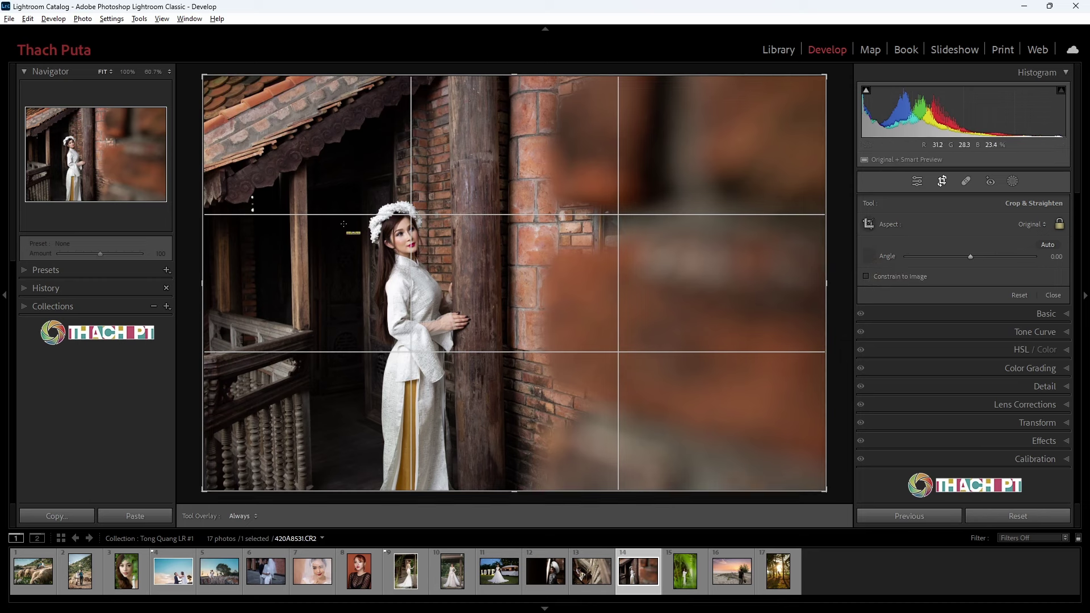
pyautogui.moveTo(305, 175); pyautogui.dragTo(309, 328)
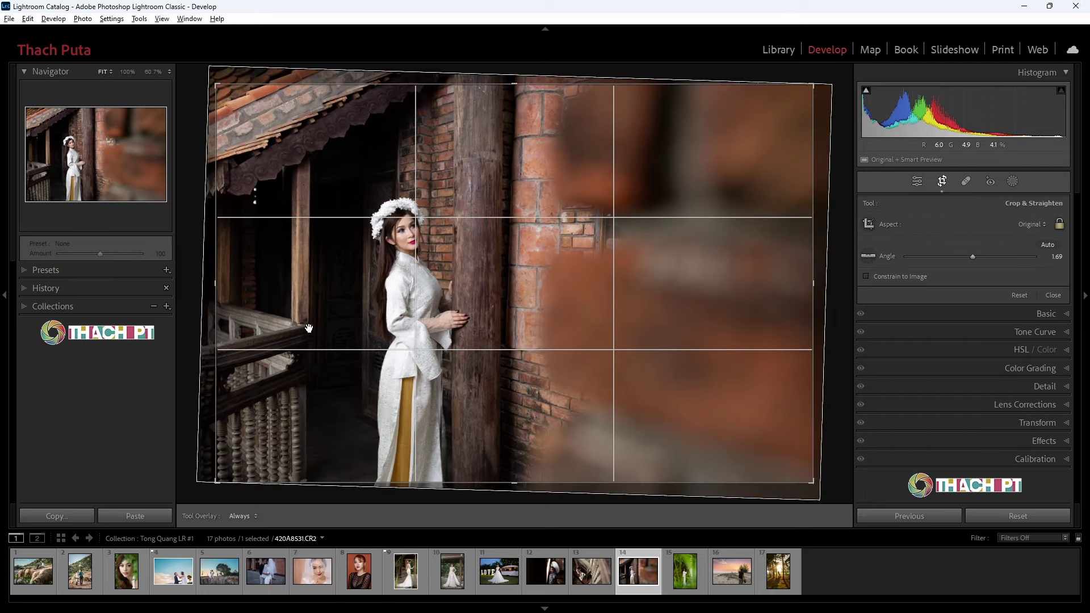
pyautogui.click(1019, 295)
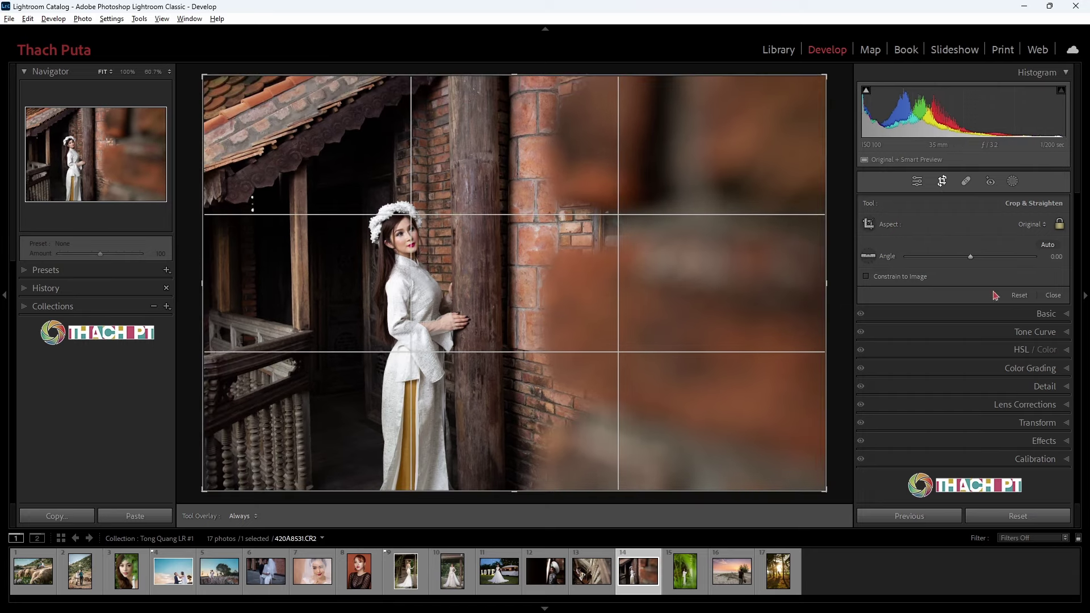
pyautogui.click(868, 255)
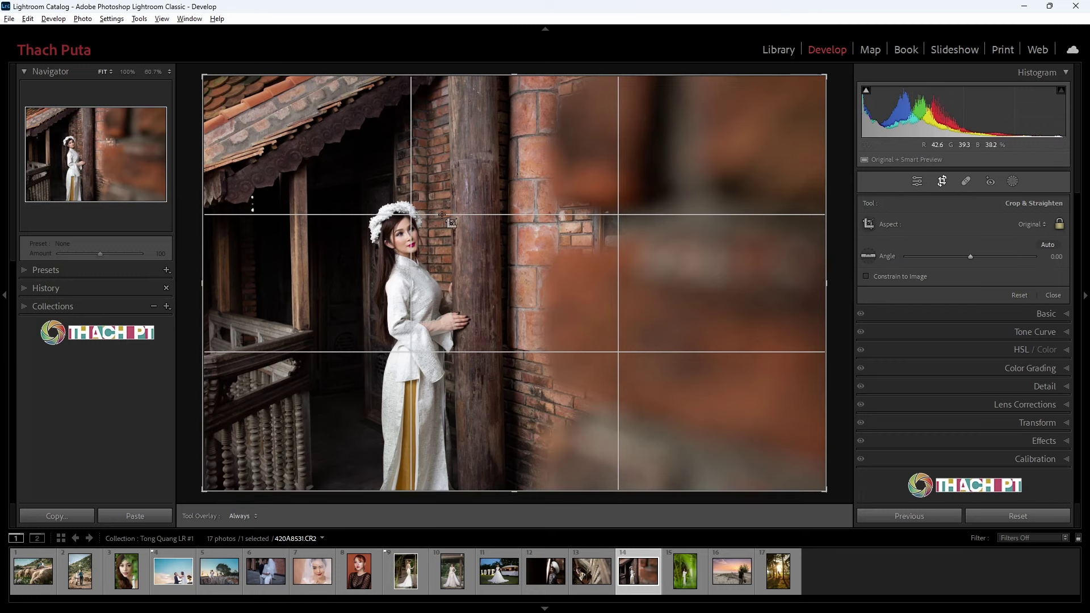
pyautogui.moveTo(307, 167); pyautogui.dragTo(310, 327)
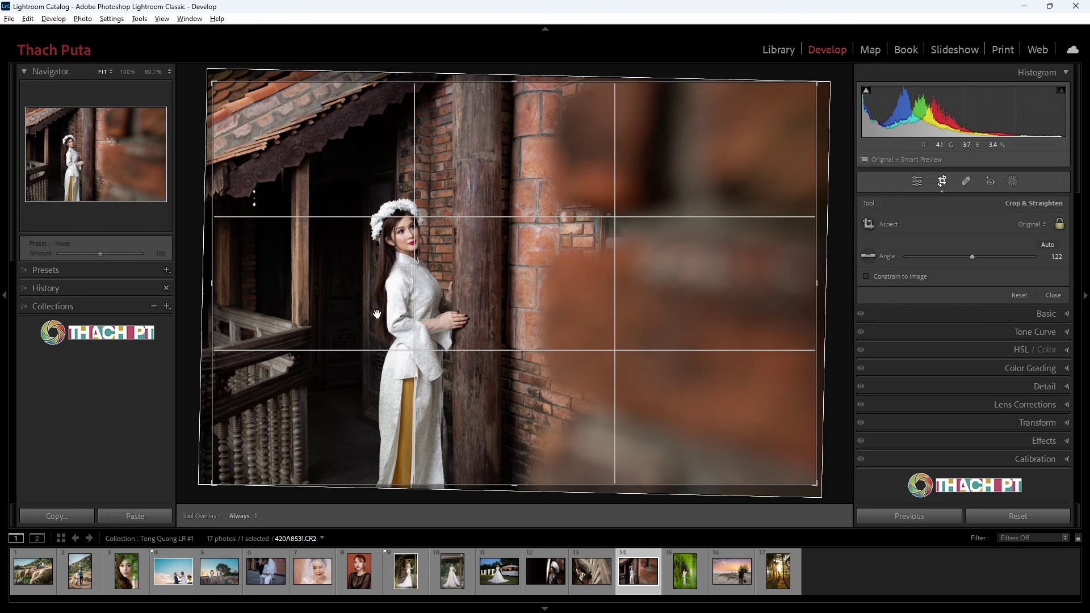
pyautogui.click(1019, 296)
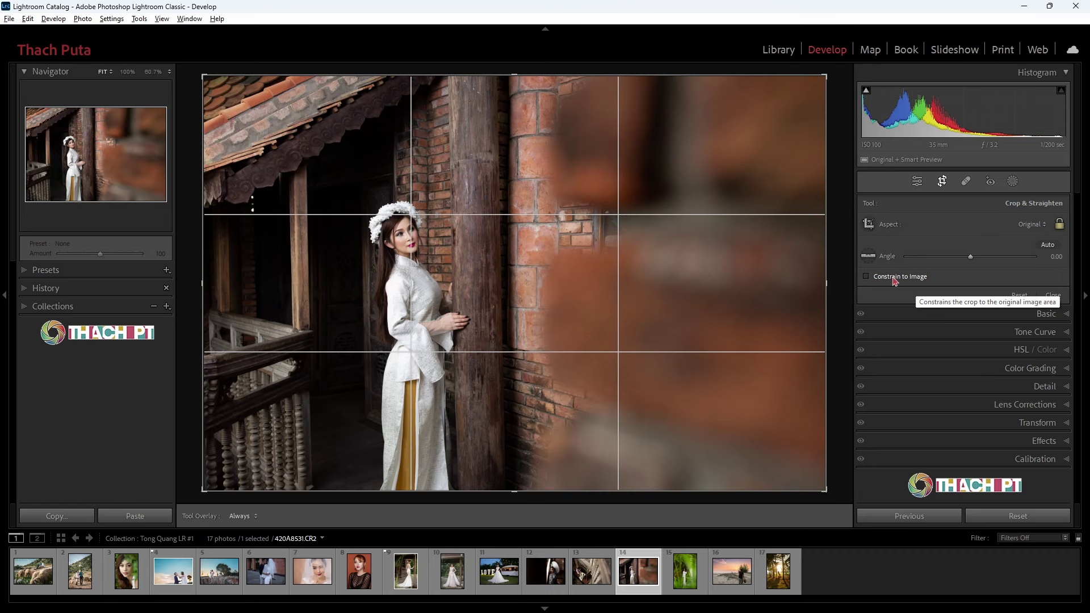
# Step: Close the crop and straighten controls and bring up the spot Healing tool
pyautogui.click(942, 182)
pyautogui.click(966, 182)
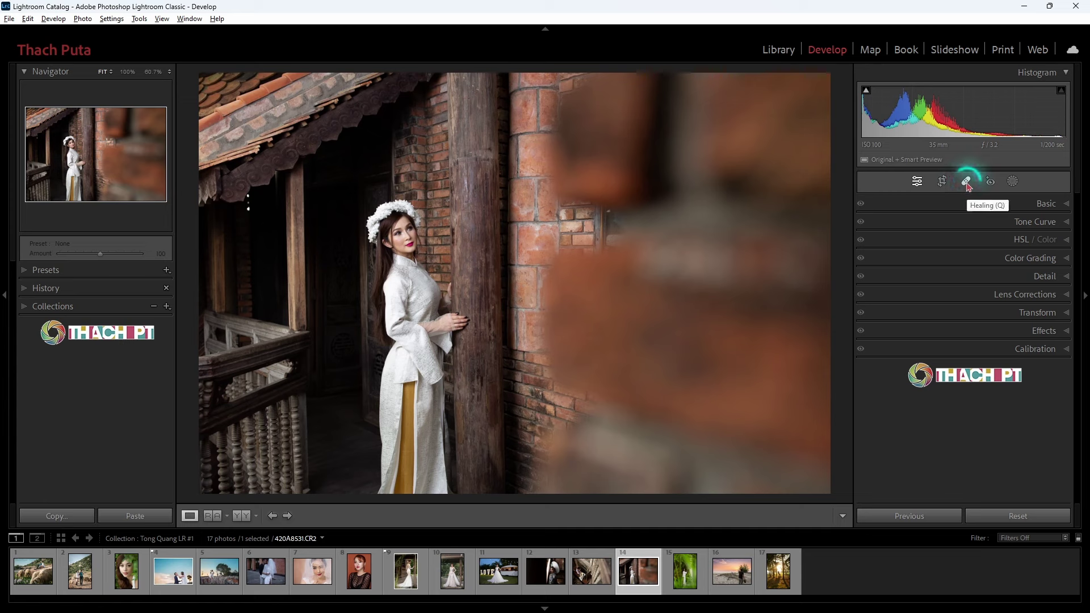
pyautogui.click(967, 183)
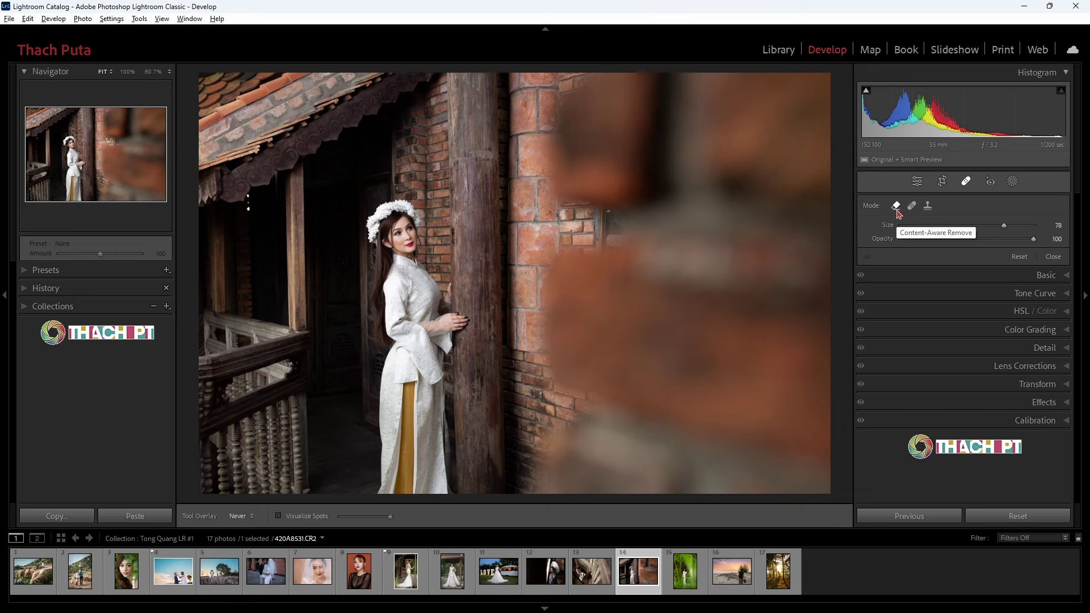
# Step: Nudge the healing brush size slightly and load the beach sunset photo 16
pyautogui.moveTo(1004, 226); pyautogui.dragTo(1004, 227)
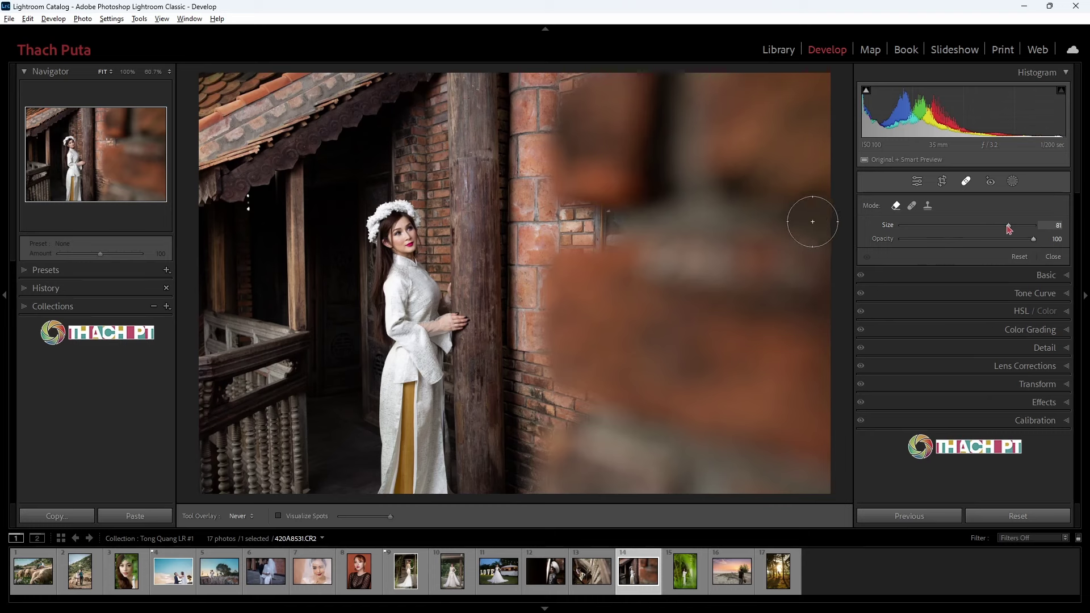
pyautogui.moveTo(1005, 228); pyautogui.dragTo(1008, 227)
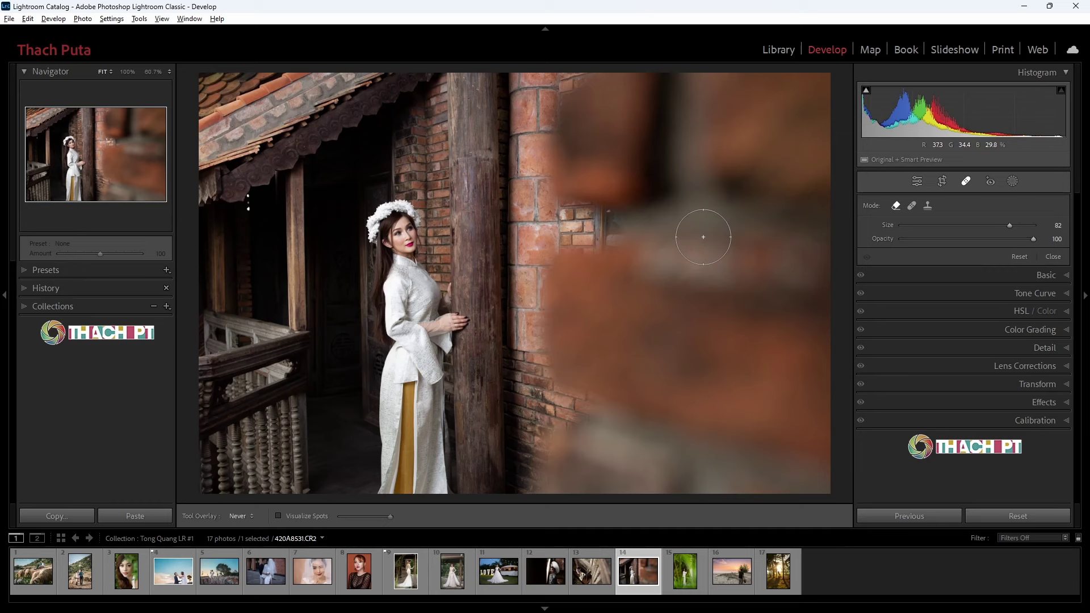
pyautogui.scroll(1, 703, 236)
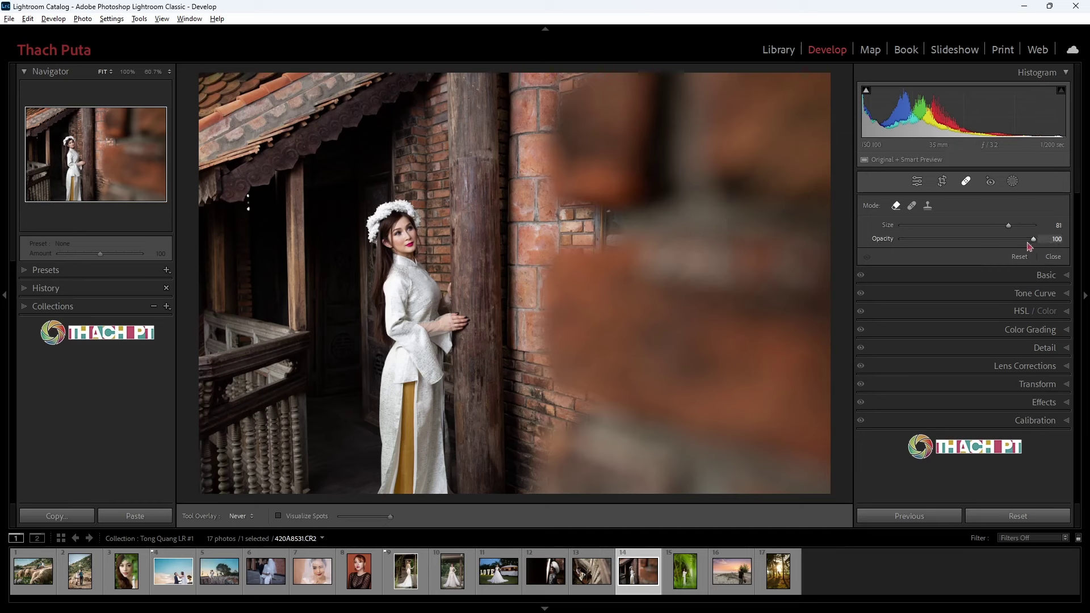
pyautogui.click(732, 570)
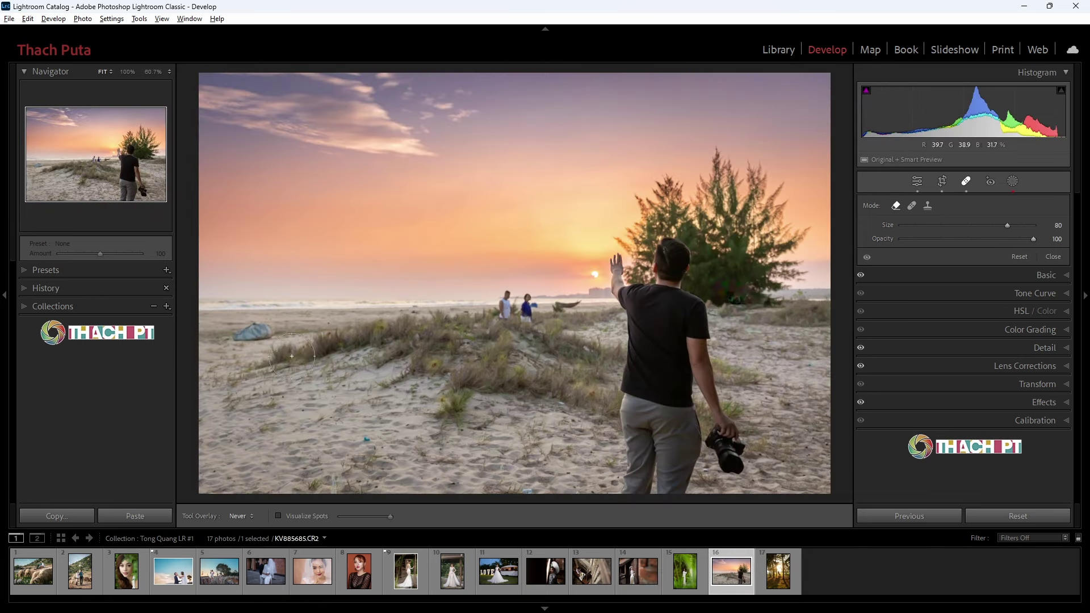
# Step: Paint a removal patch over the small boat on the left sand, with opacity 68
pyautogui.scroll(-3, 238, 338)
pyautogui.moveTo(238, 338); pyautogui.dragTo(268, 330)
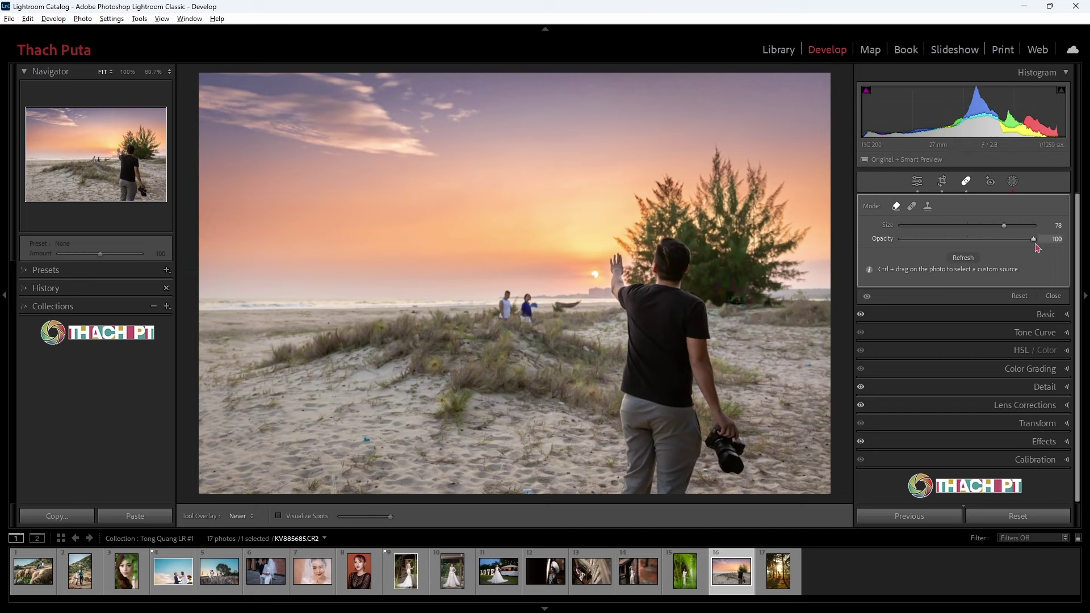
pyautogui.moveTo(1034, 240); pyautogui.dragTo(977, 247)
pyautogui.moveTo(978, 247)
pyautogui.mouseDown()
pyautogui.moveTo(991, 243)
pyautogui.moveTo(898, 247)
pyautogui.moveTo(1043, 248)
pyautogui.mouseUp()
# Step: In Heal mode with softer Feather, heal the boat, then show the overlay display options
pyautogui.click(912, 208)
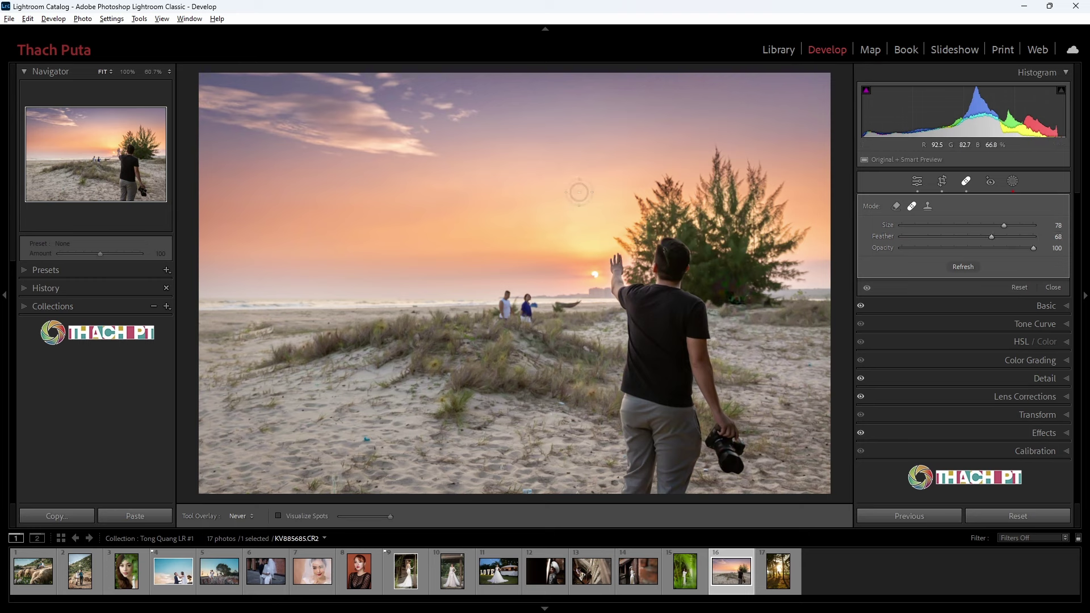
pyautogui.scroll(1, 579, 193)
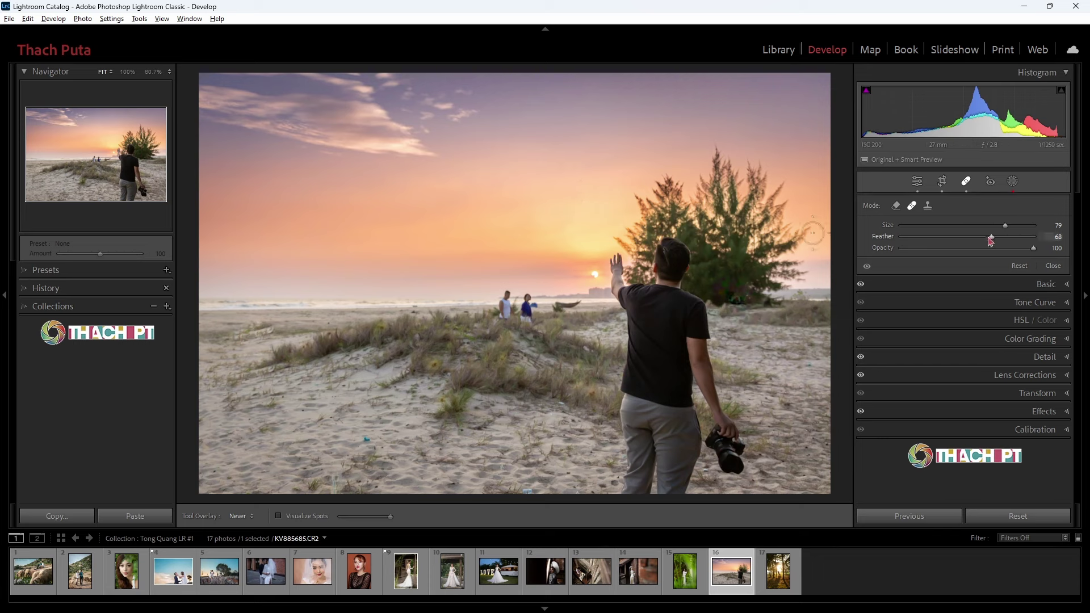
pyautogui.moveTo(992, 239); pyautogui.dragTo(994, 244)
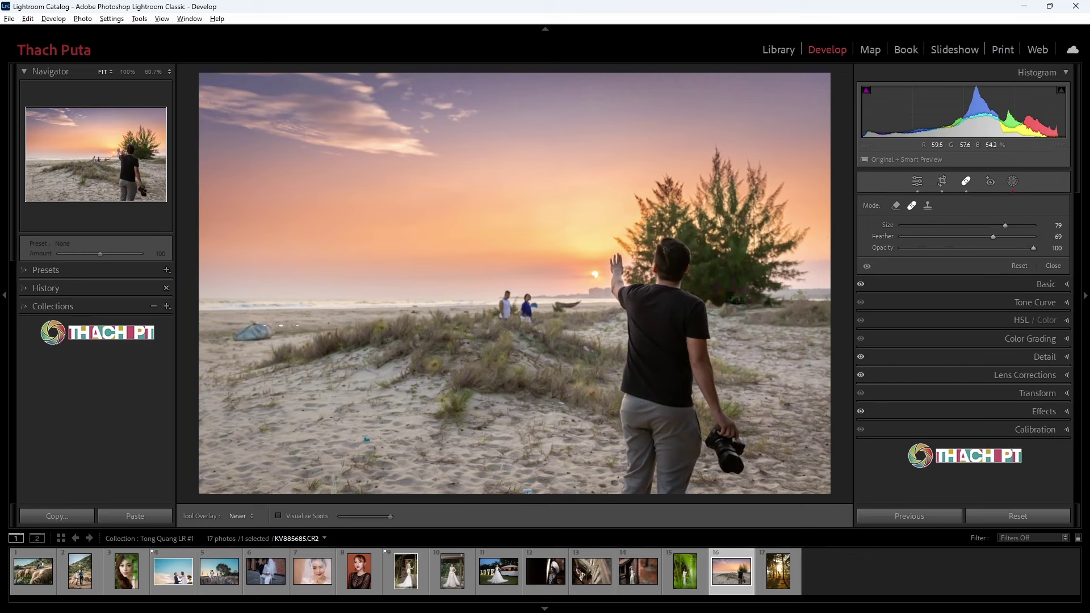
pyautogui.scroll(1, 250, 331)
pyautogui.click(257, 332)
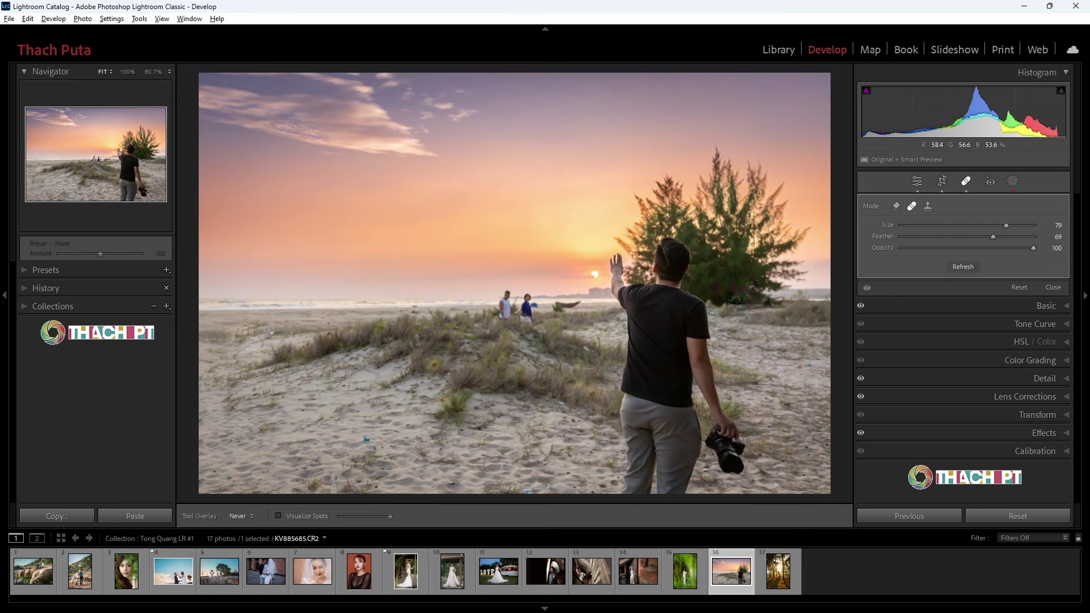
pyautogui.press('h')
# Step: With Tool Overlay on Always, move the boat spot's source onto sand left of it, then restore Auto
pyautogui.click(239, 516)
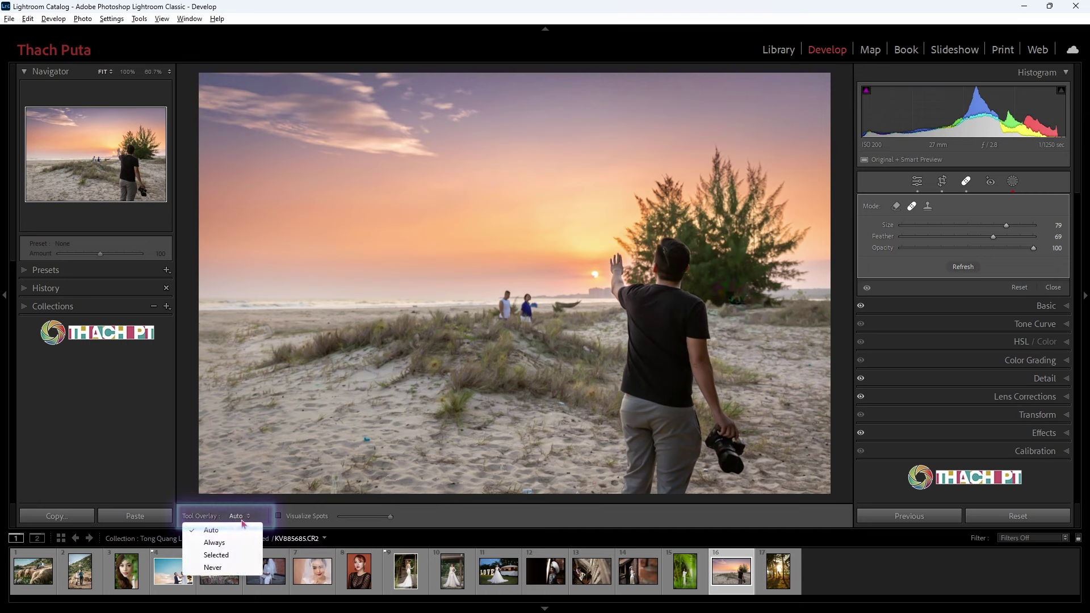
pyautogui.click(215, 542)
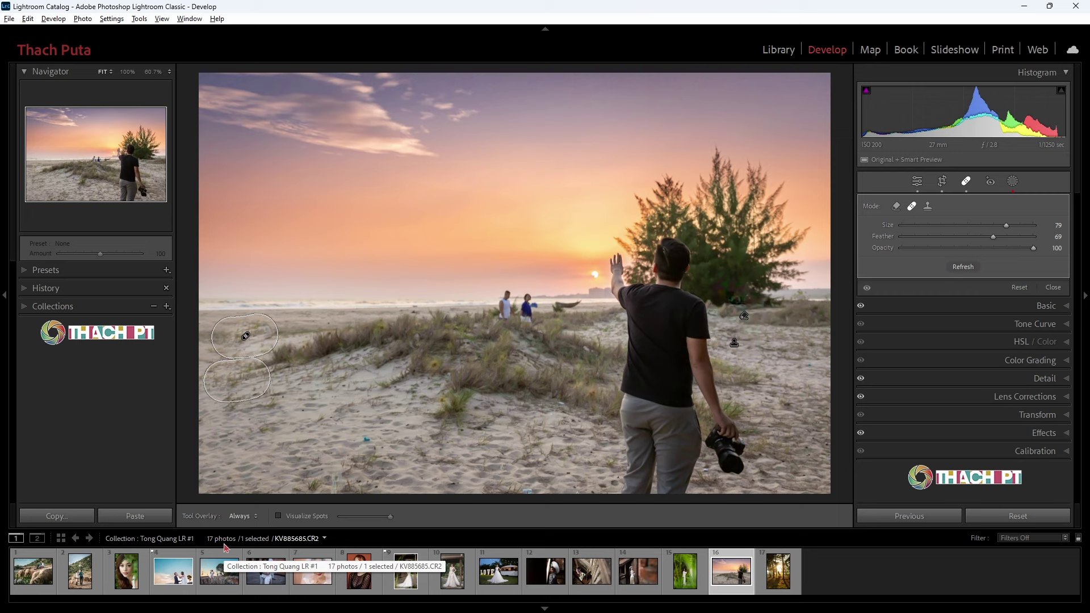
pyautogui.moveTo(251, 382)
pyautogui.mouseDown()
pyautogui.moveTo(265, 388)
pyautogui.moveTo(184, 342)
pyautogui.mouseUp()
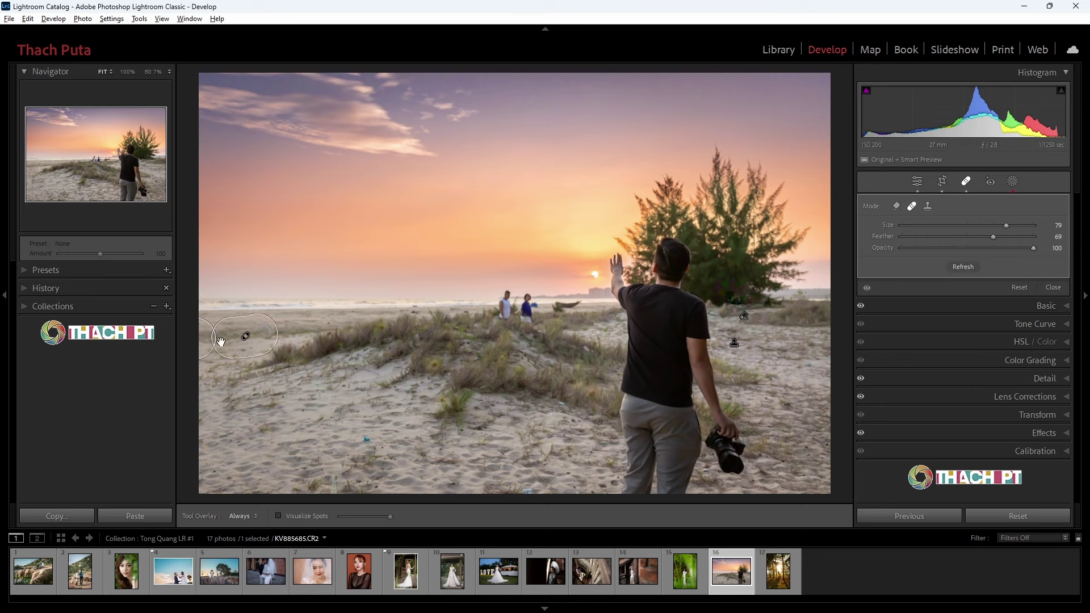
pyautogui.moveTo(261, 337); pyautogui.dragTo(243, 335)
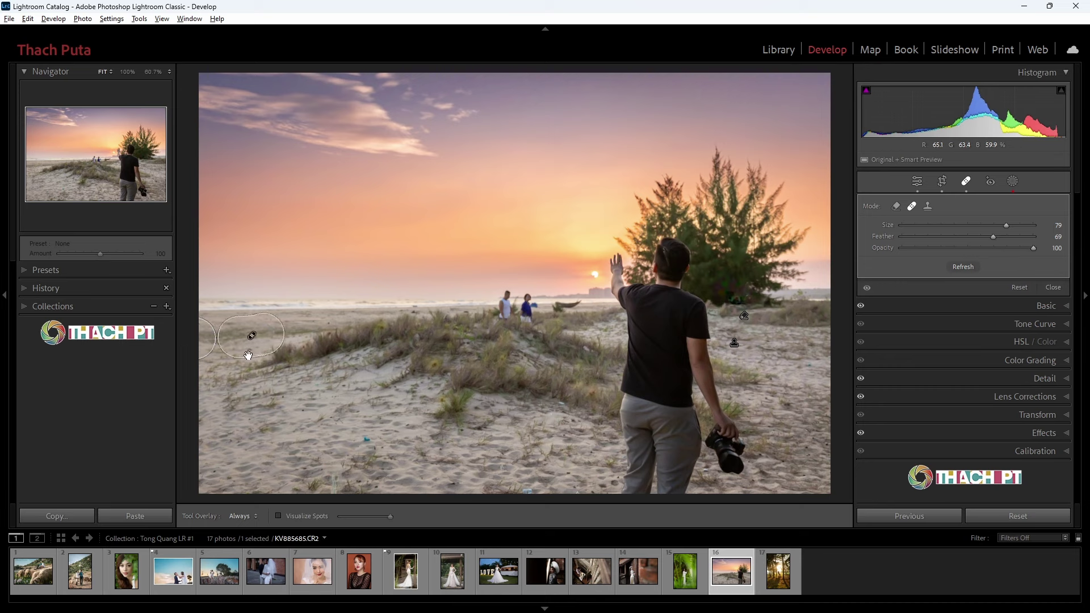
pyautogui.click(241, 516)
pyautogui.click(221, 529)
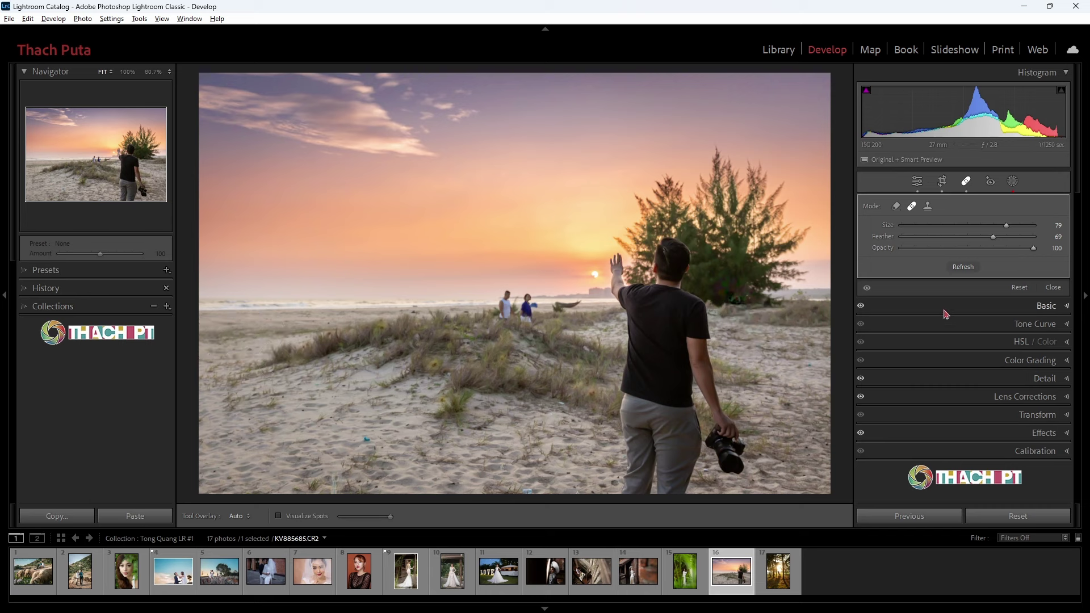
# Step: With Feather at 0, heal the grass tuft on the dunes, then raise Feather to 100
pyautogui.moveTo(993, 236); pyautogui.dragTo(923, 238)
pyautogui.click(903, 237)
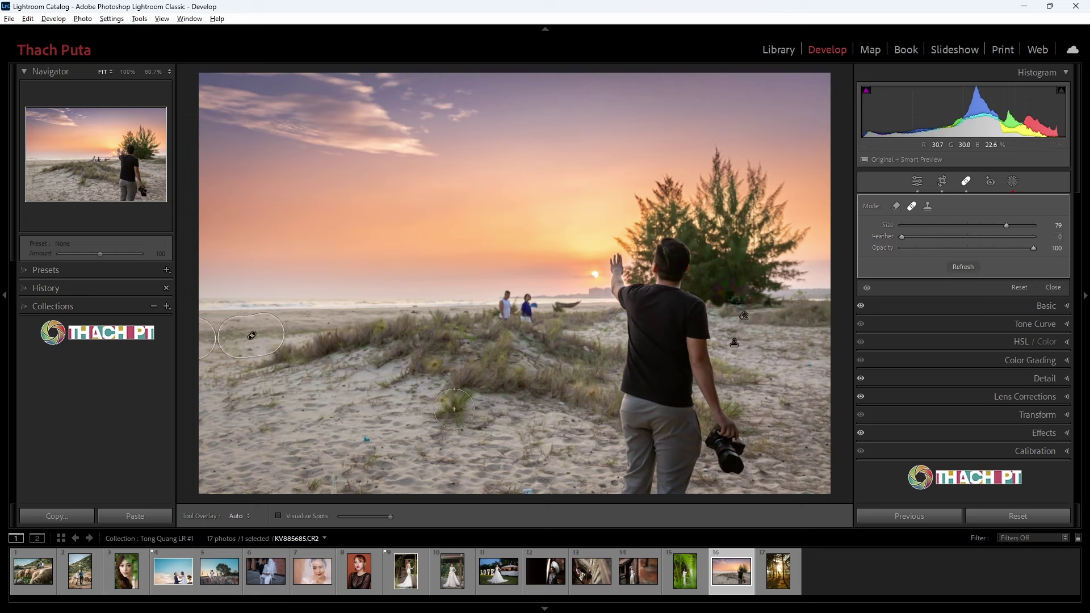
pyautogui.click(454, 409)
pyautogui.moveTo(425, 360)
pyautogui.mouseDown()
pyautogui.moveTo(367, 424)
pyautogui.moveTo(353, 409)
pyautogui.mouseUp()
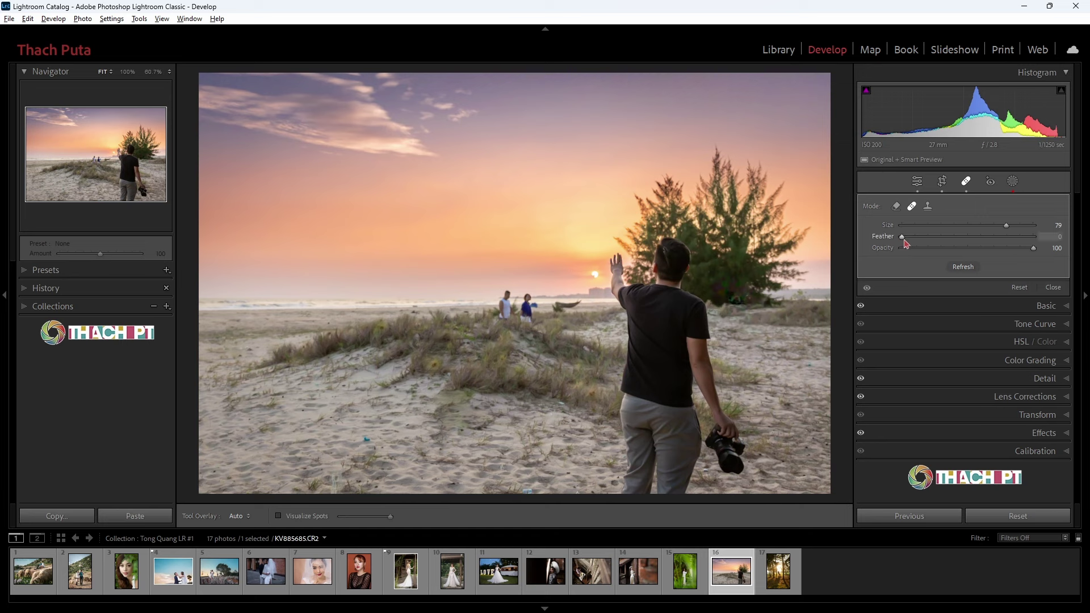
pyautogui.moveTo(902, 237); pyautogui.dragTo(1028, 238)
pyautogui.moveTo(1027, 241); pyautogui.dragTo(1042, 237)
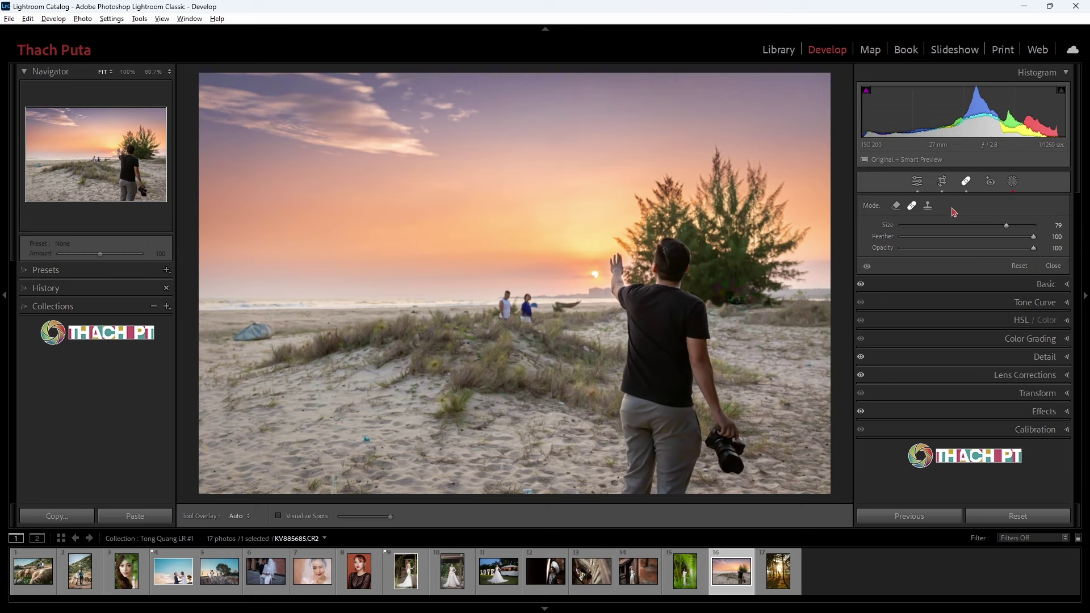
# Step: In Clone mode with Feather 79, clone over the small boat, then delete that spot
pyautogui.click(928, 206)
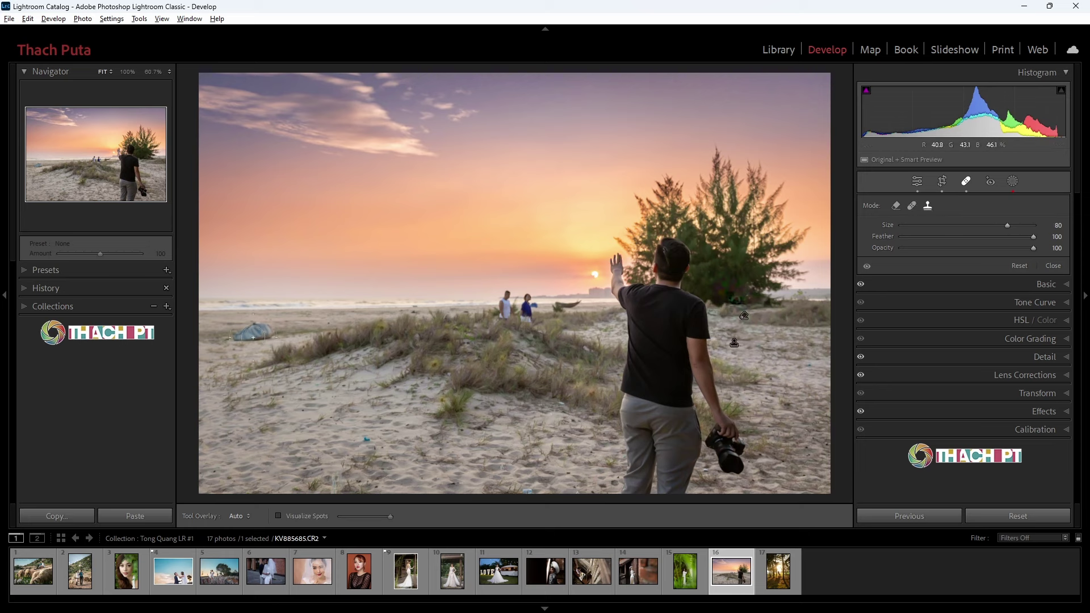
pyautogui.scroll(1, 813, 233)
pyautogui.moveTo(1031, 241); pyautogui.dragTo(1006, 240)
pyautogui.scroll(-1, 250, 335)
pyautogui.click(253, 337)
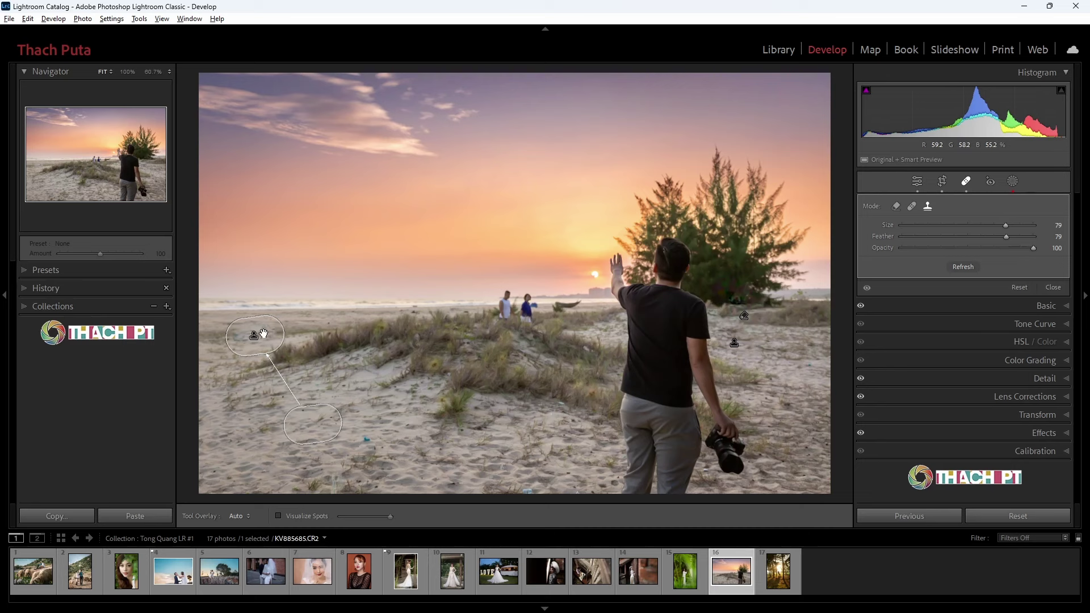
pyautogui.press('Delete')
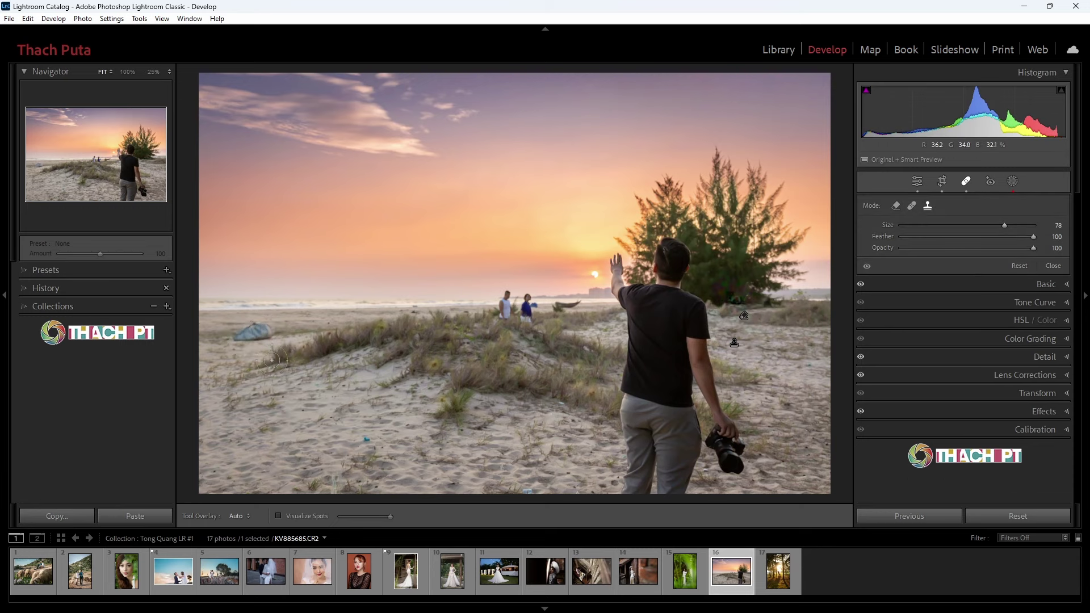
# Step: Open the green bamboo portrait (photo 15), zoomed in on the stones at her feet
pyautogui.click(685, 570)
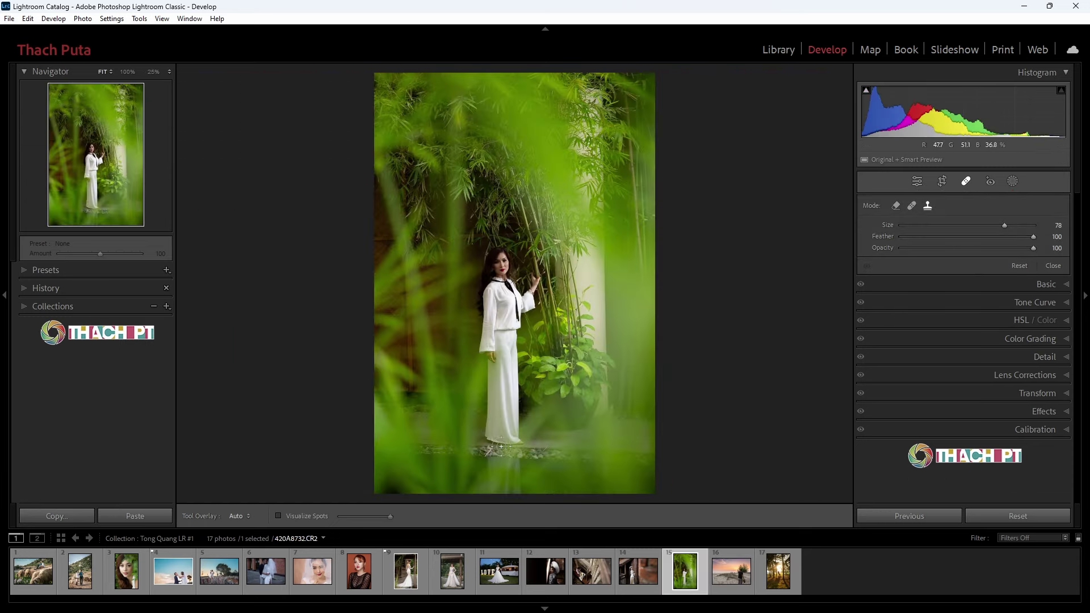
pyautogui.press('z')
pyautogui.hotkey('ctrl', '=')
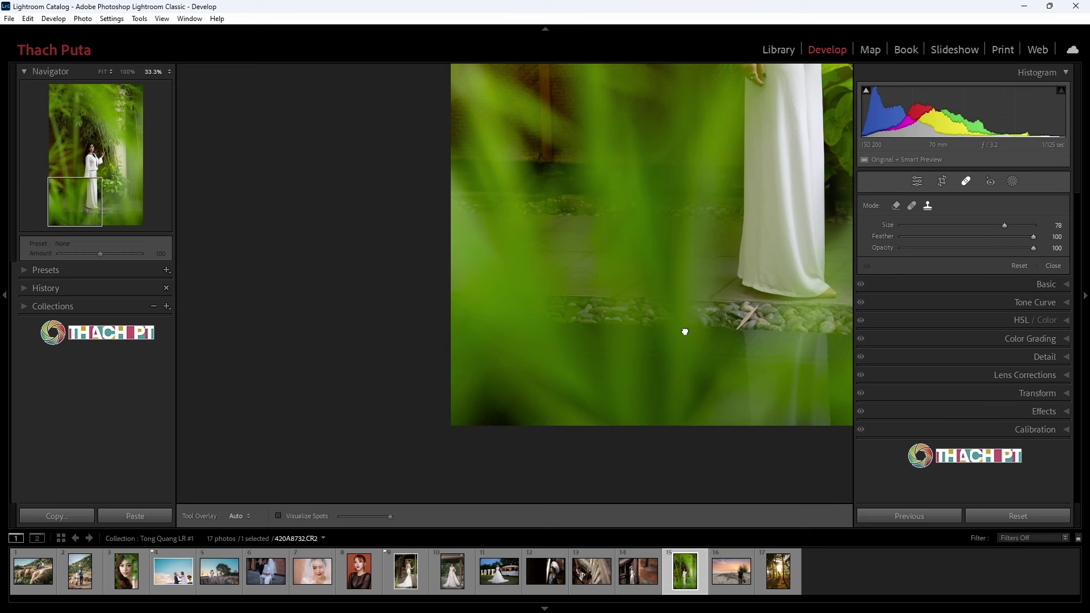
pyautogui.moveTo(684, 326); pyautogui.dragTo(544, 330)
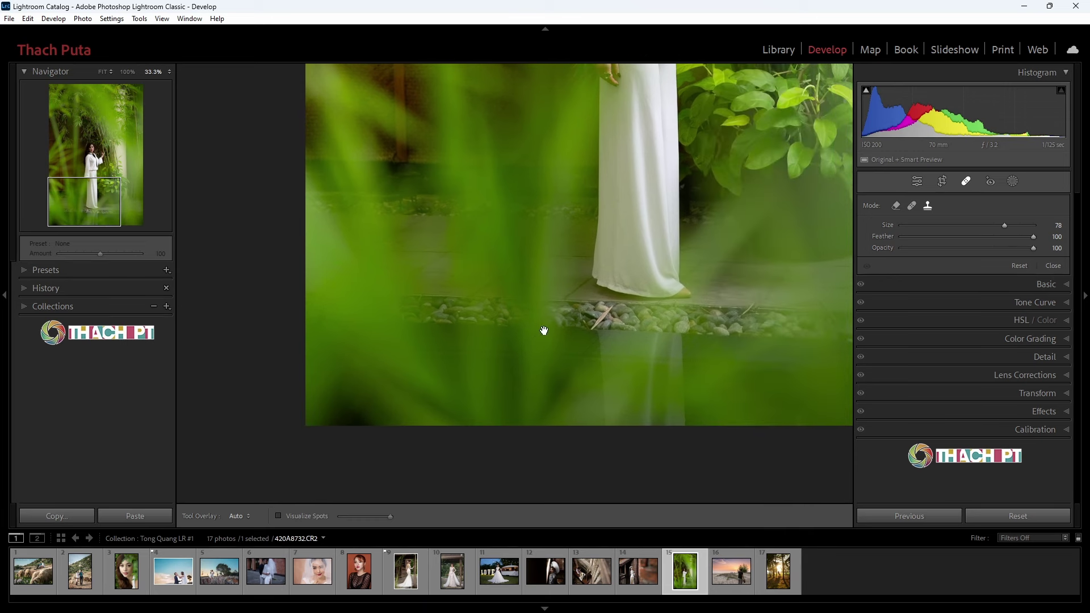
# Step: Try then delete a Heal spot on the twig, and clone it onto stones to its left instead
pyautogui.click(912, 208)
pyautogui.moveTo(427, 309); pyautogui.dragTo(601, 315)
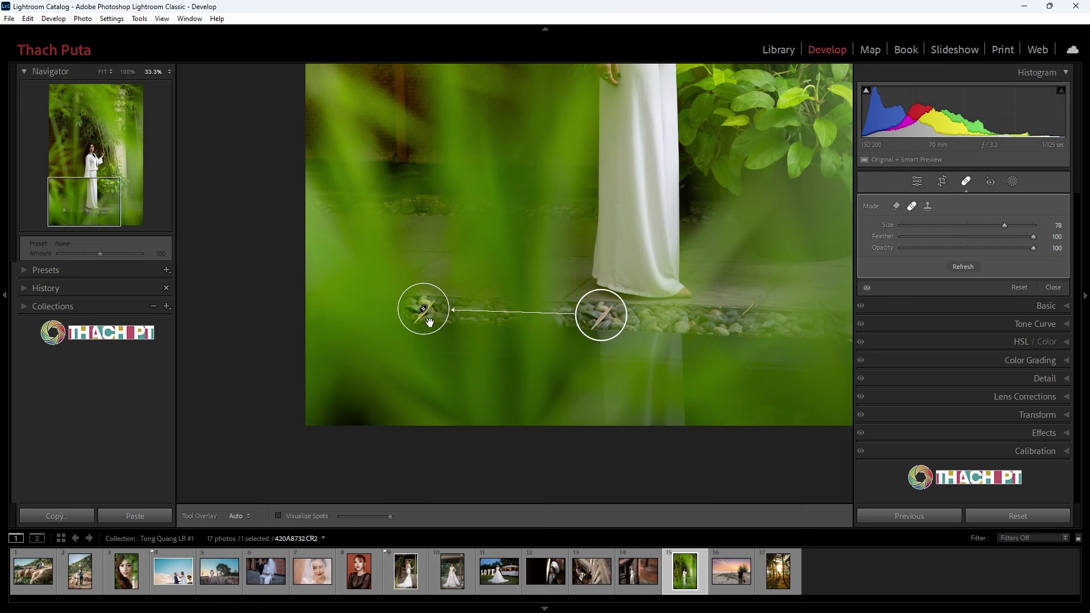
pyautogui.press('Delete')
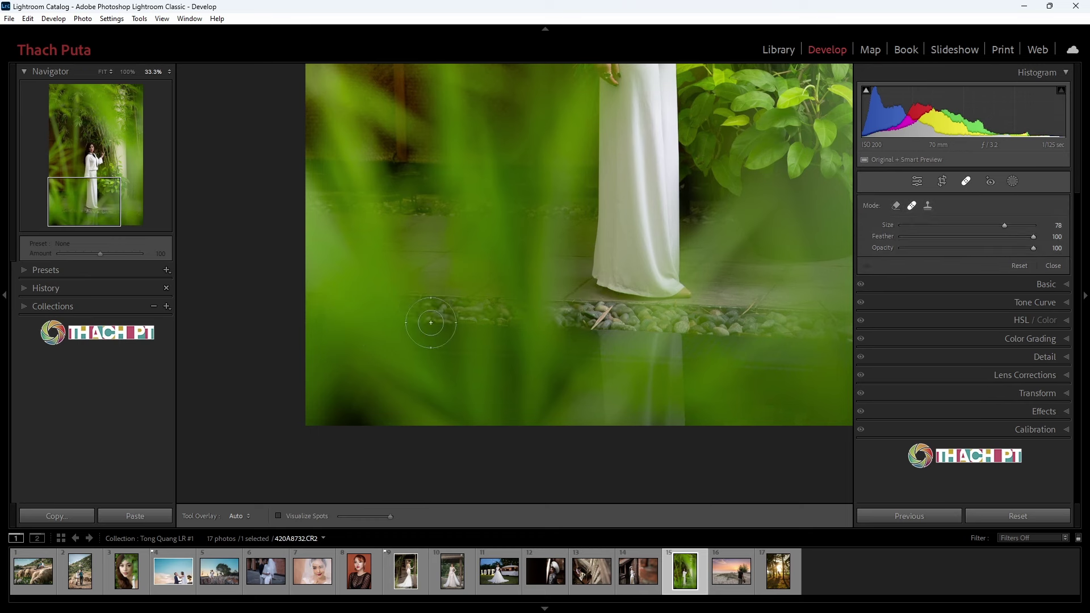
pyautogui.click(930, 209)
pyautogui.moveTo(427, 309); pyautogui.dragTo(604, 315)
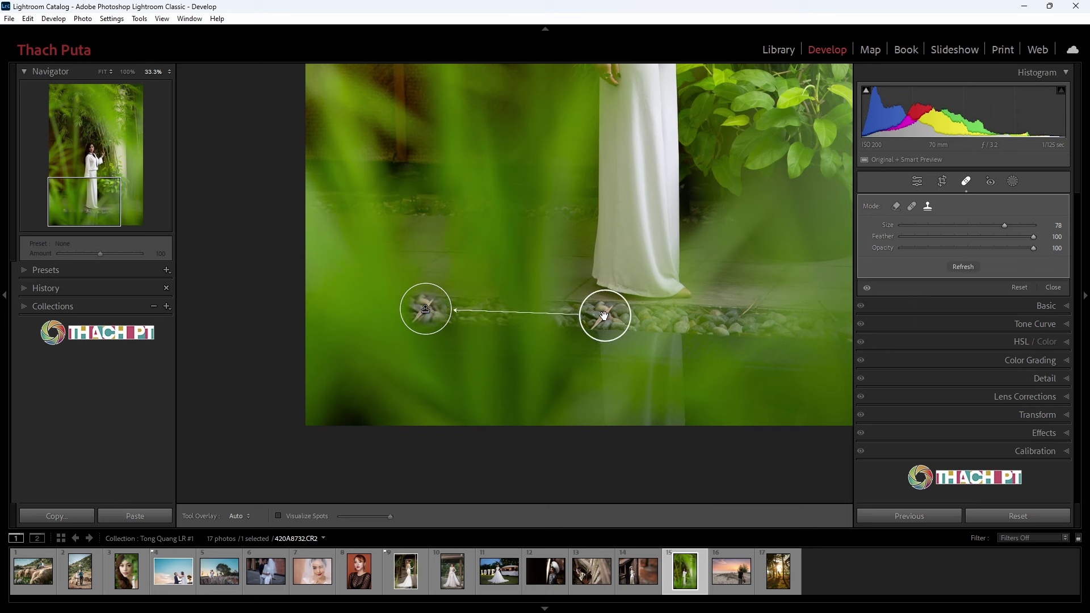
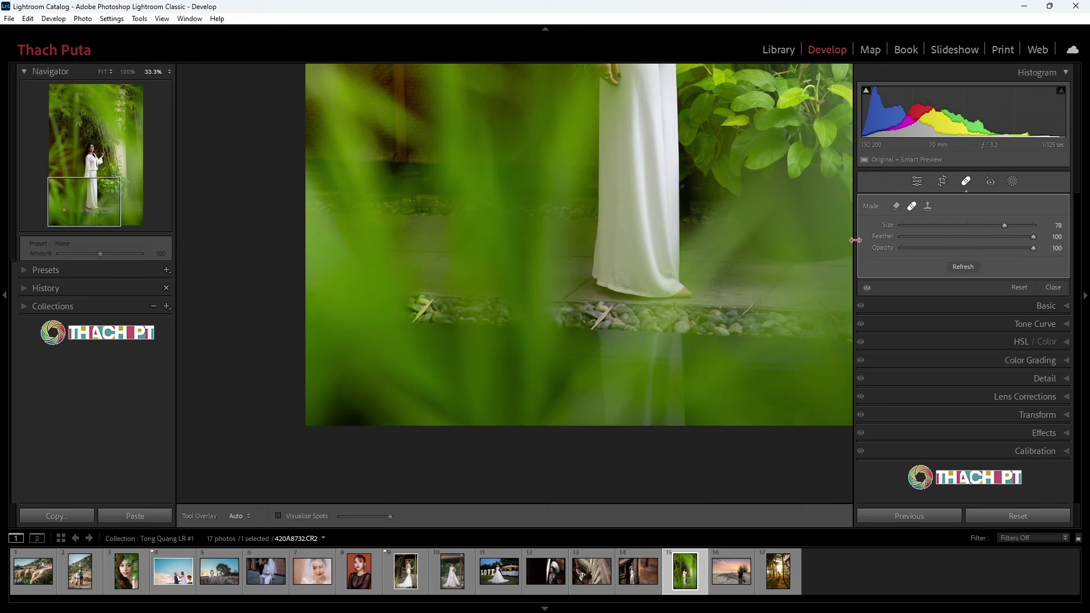
# Step: Try Clone on the garden photo's spot repair, return it to Heal, and bring up Red Eye Correction
pyautogui.hotkey('shift', 'q')
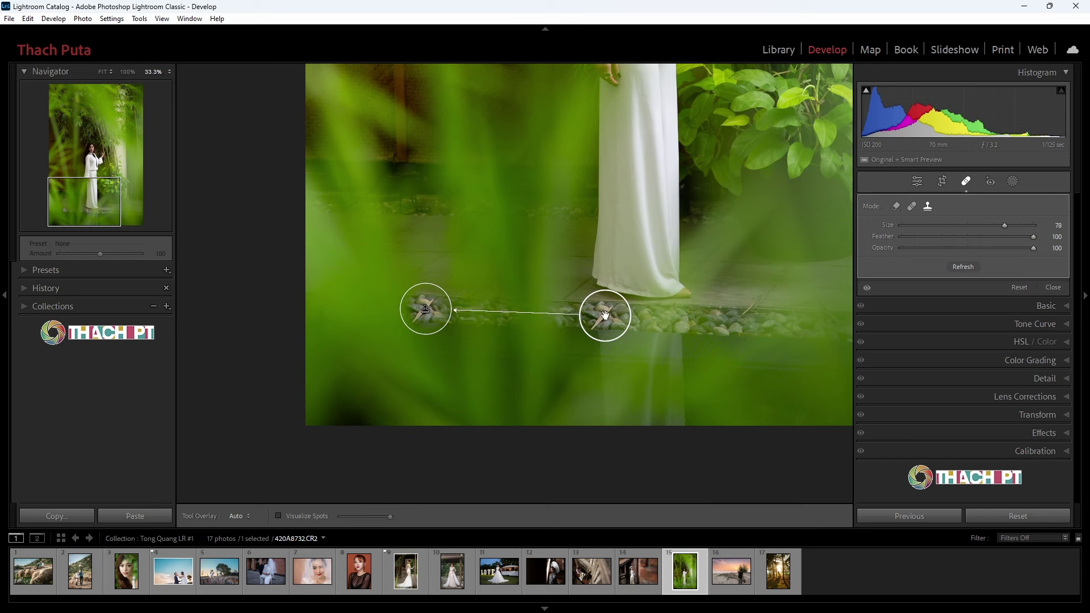
pyautogui.click(911, 207)
pyautogui.click(990, 182)
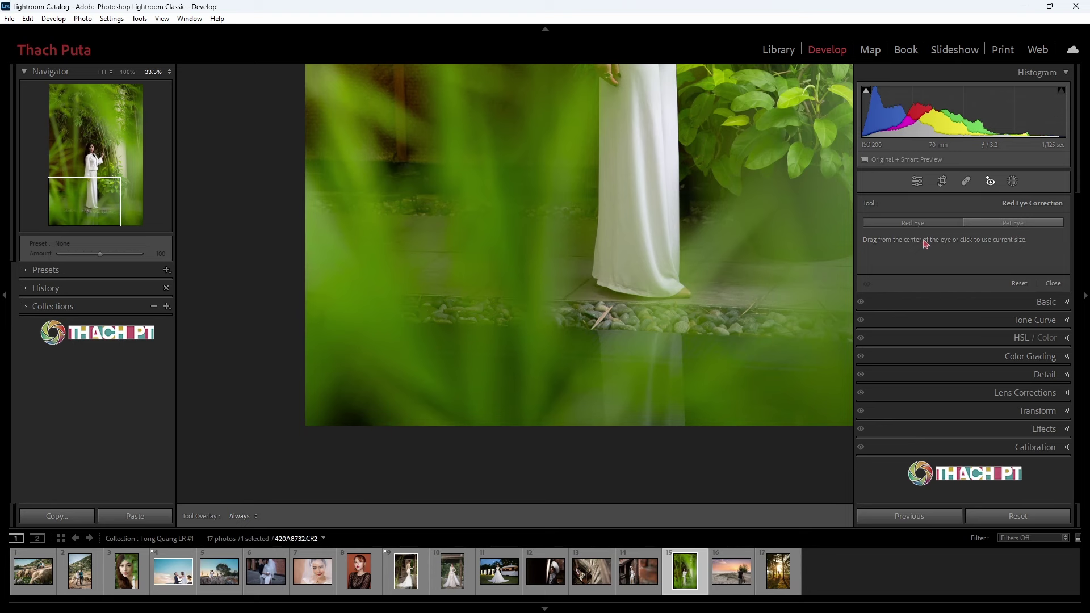
# Step: Bring up the Masking options on the couple-with-sheep photo (photo 2)
pyautogui.click(990, 181)
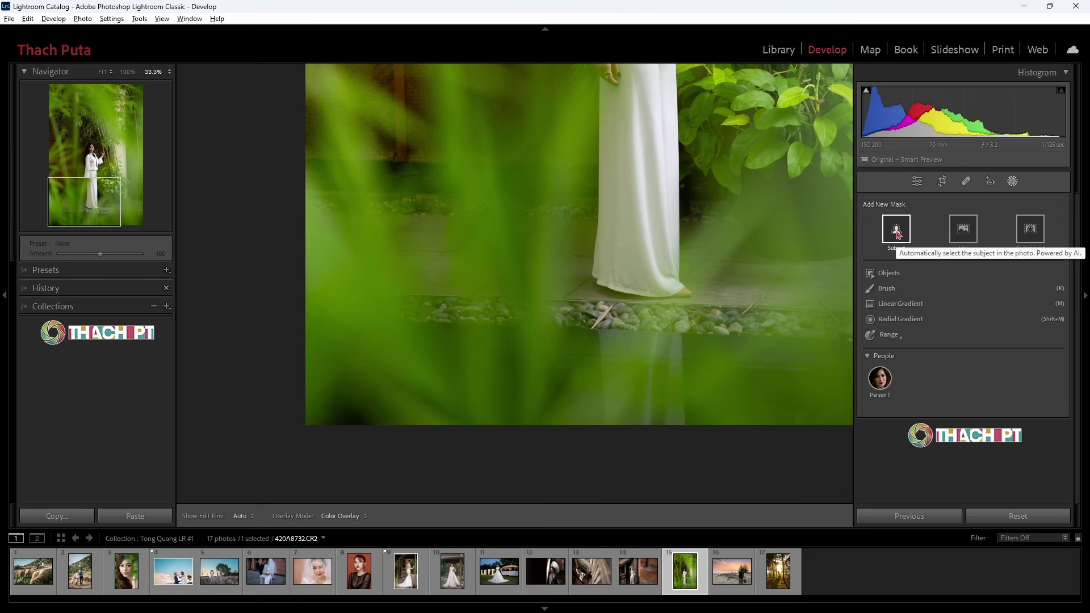
pyautogui.click(84, 573)
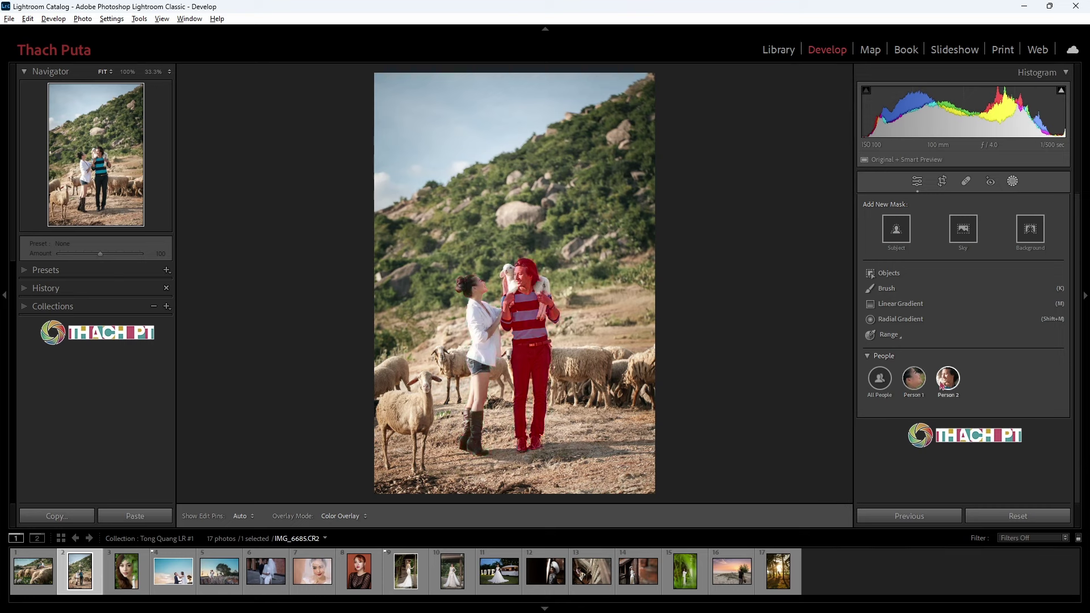
pyautogui.click(896, 230)
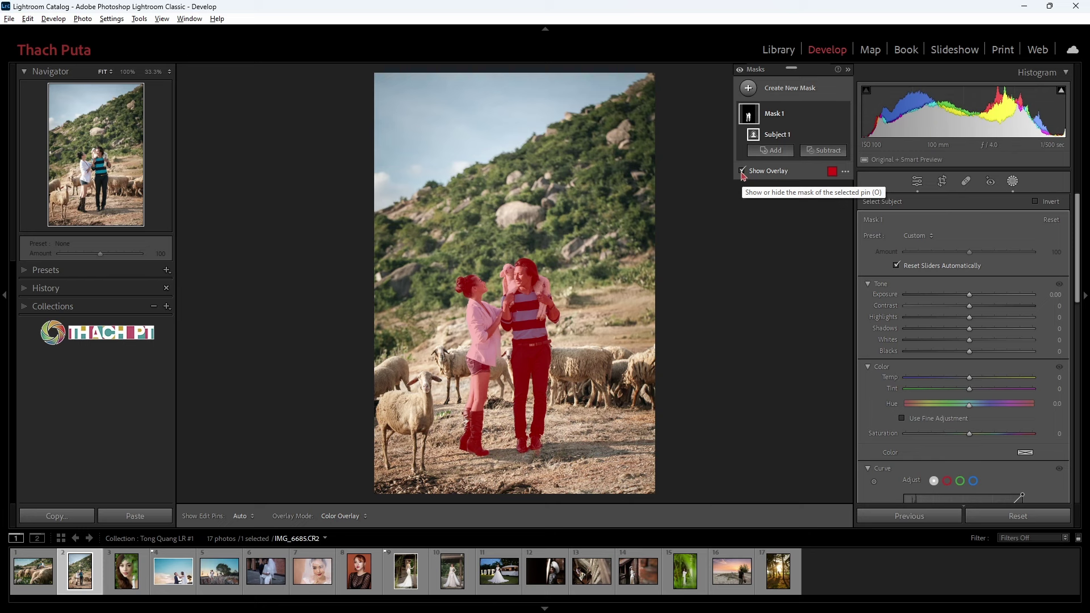
pyautogui.doubleClick(742, 171)
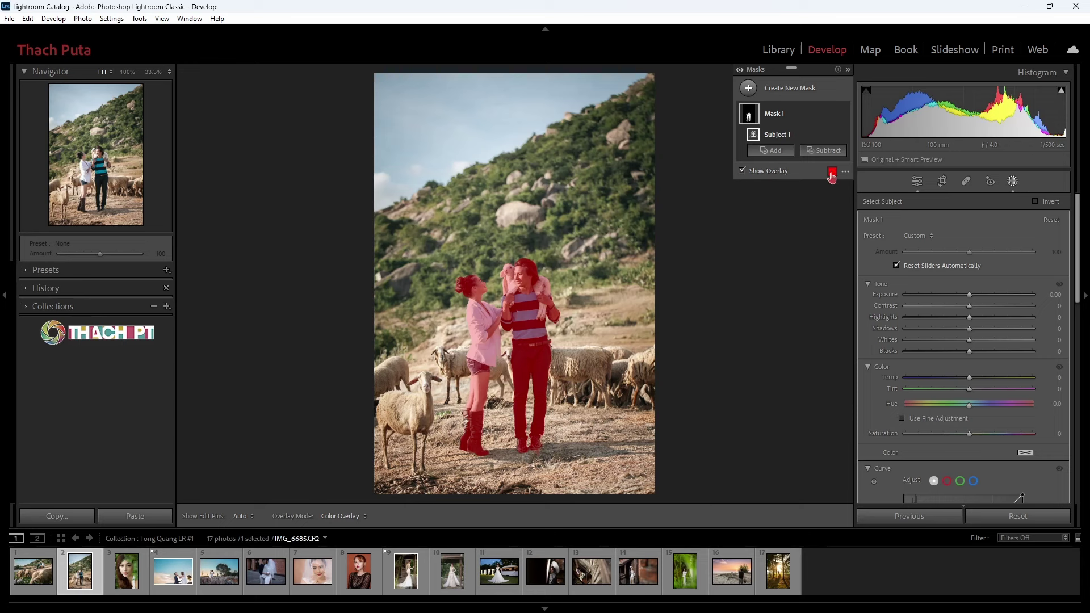
pyautogui.click(831, 172)
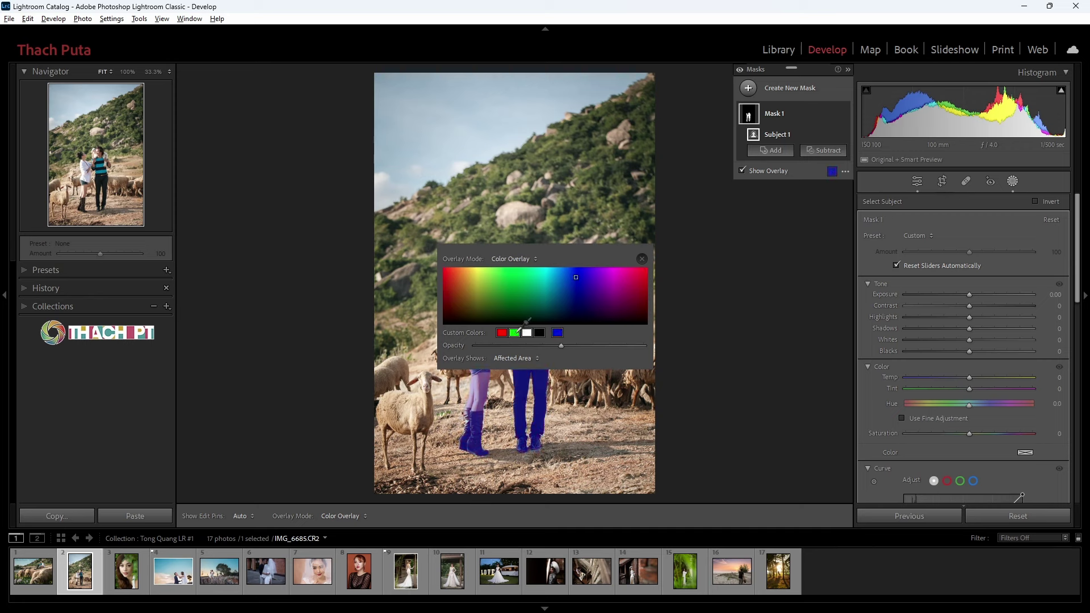
pyautogui.click(519, 333)
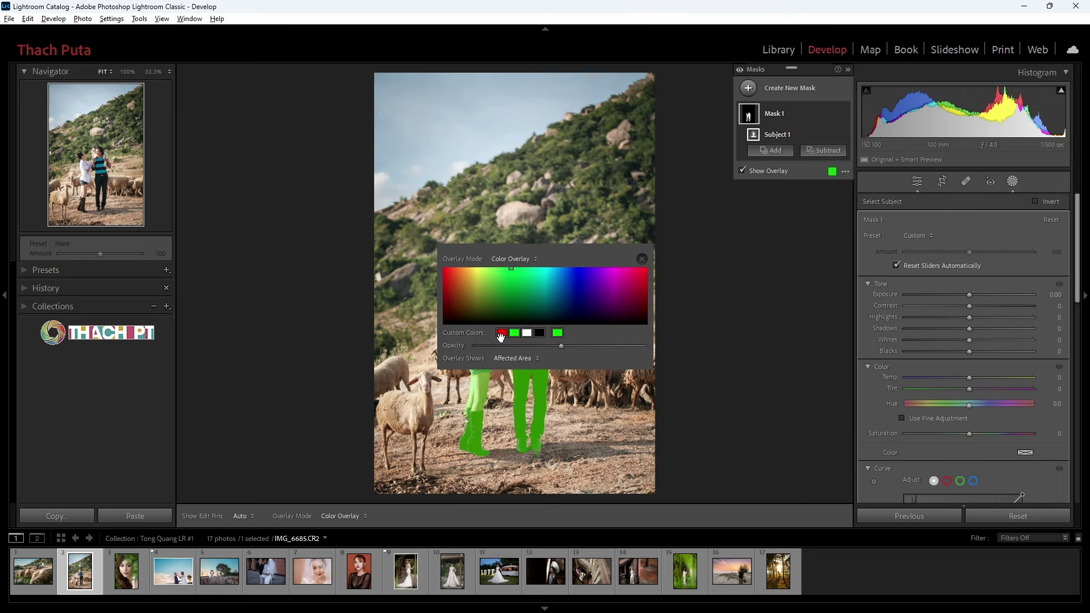
pyautogui.click(502, 332)
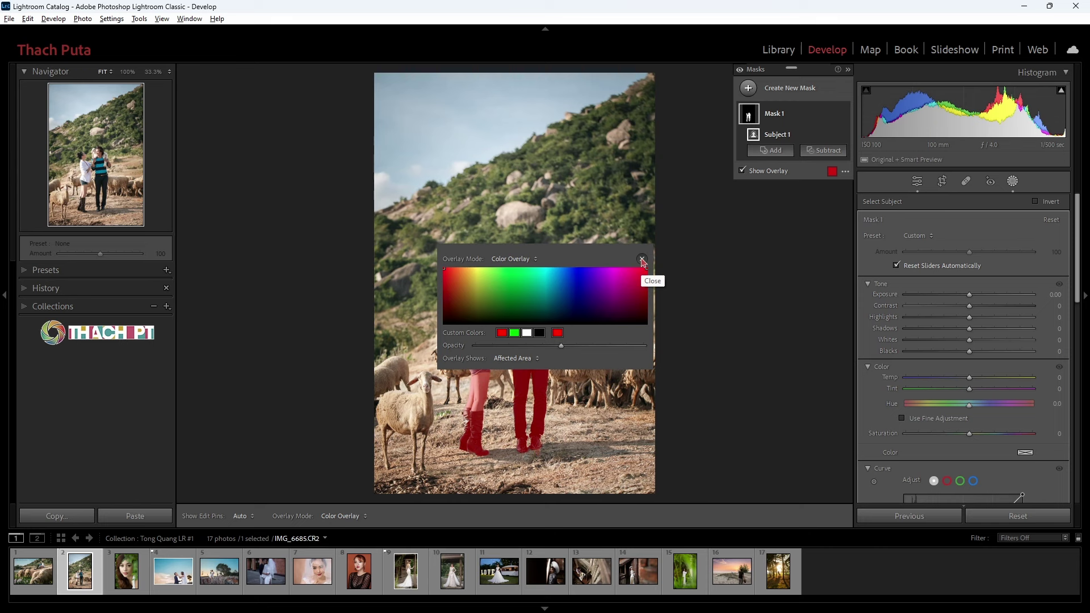
pyautogui.click(642, 260)
pyautogui.rightClick(834, 117)
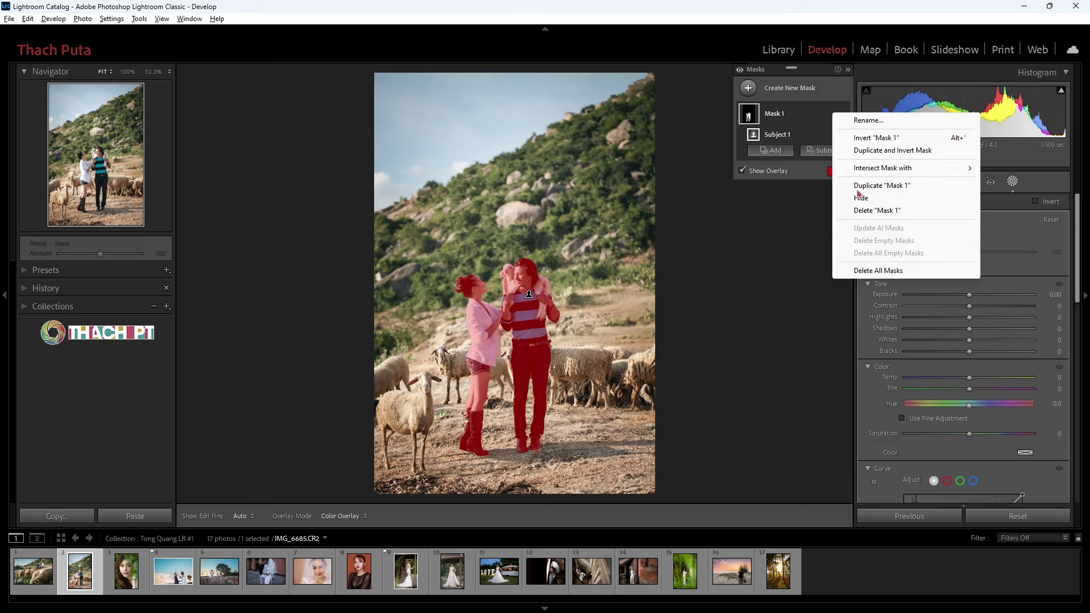
pyautogui.click(869, 270)
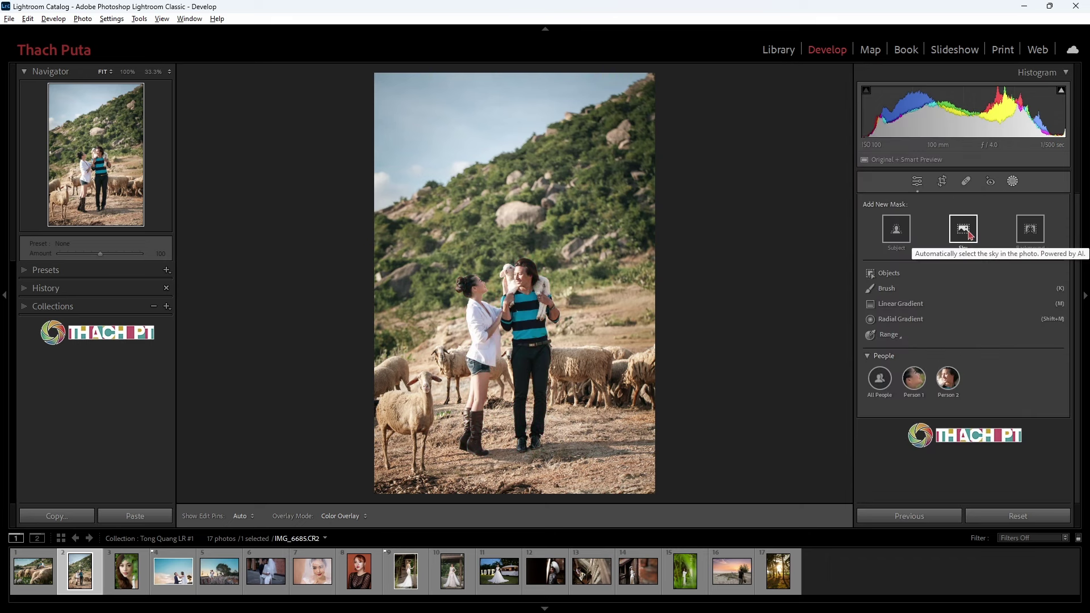
# Step: Add an automatic Sky mask to the current photo, then remove it
pyautogui.click(963, 233)
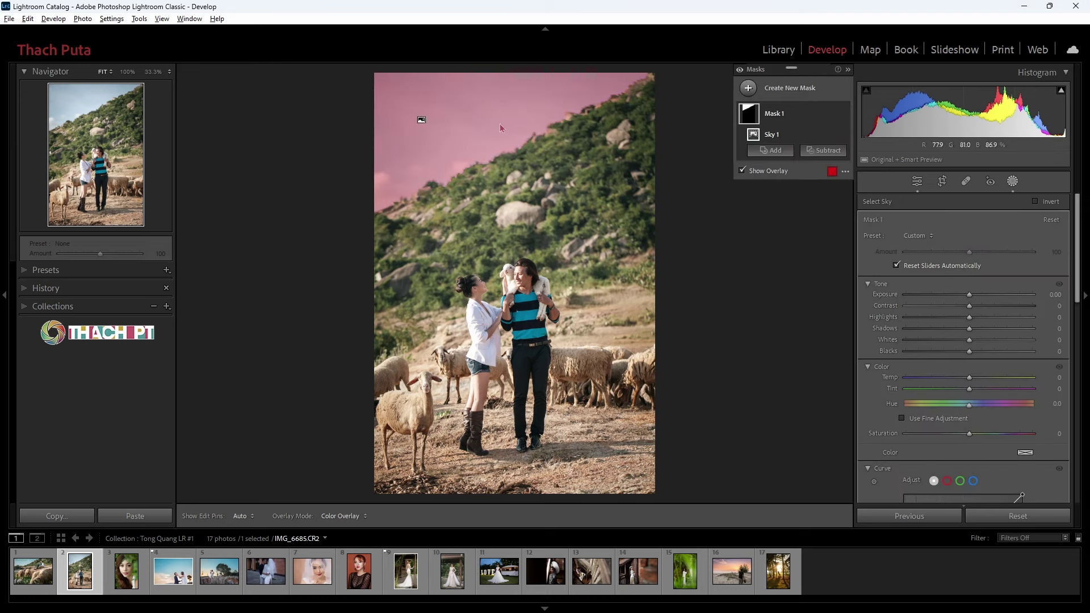
pyautogui.rightClick(832, 115)
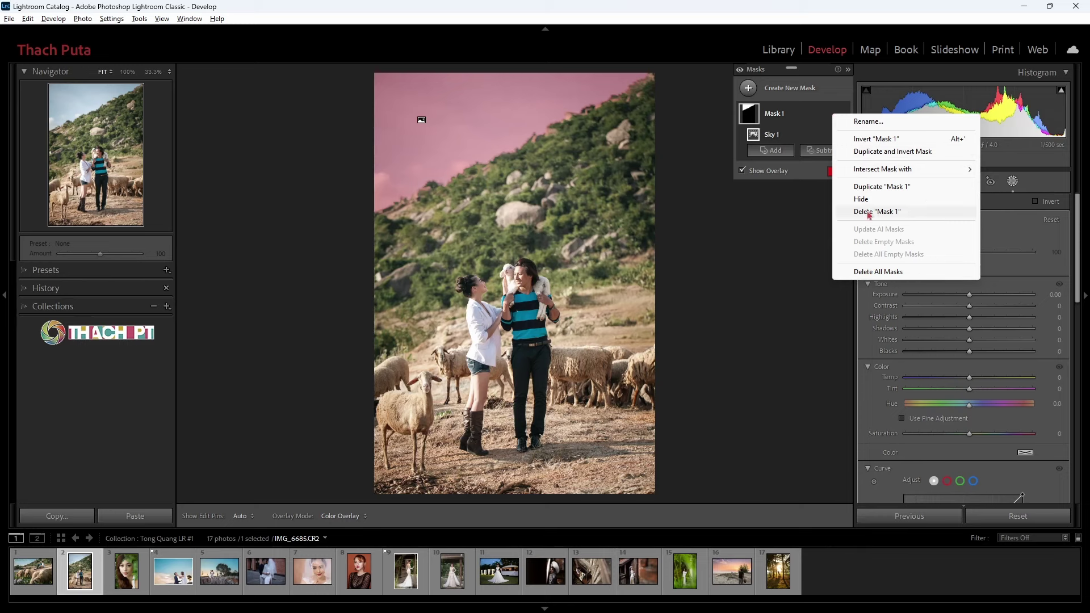
pyautogui.click(869, 271)
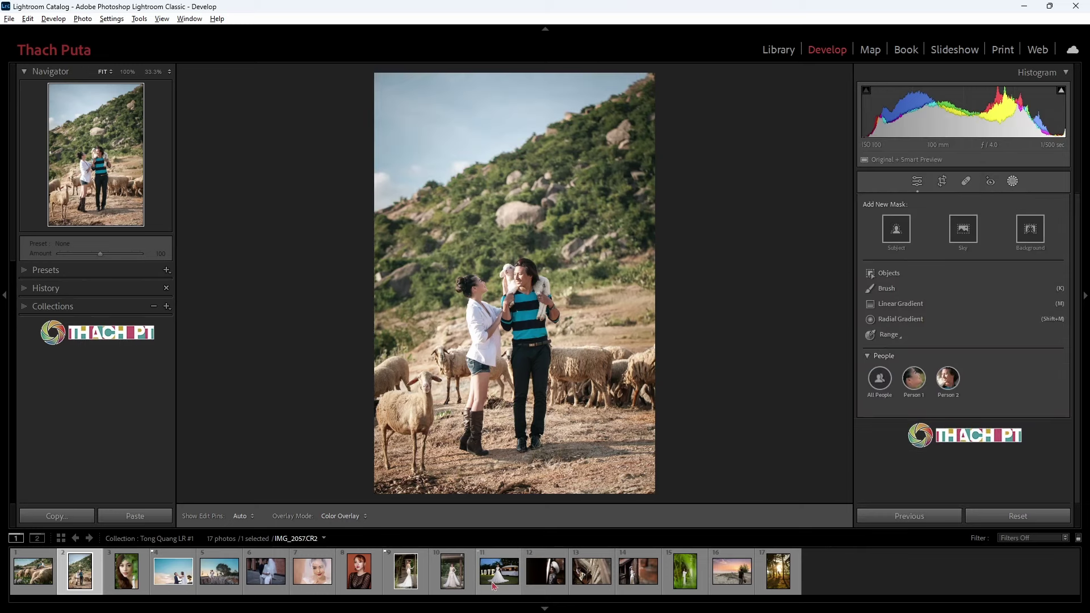
# Step: Add a Sky mask to the LOVE wedding photo (photo 11), then delete all masks
pyautogui.click(494, 587)
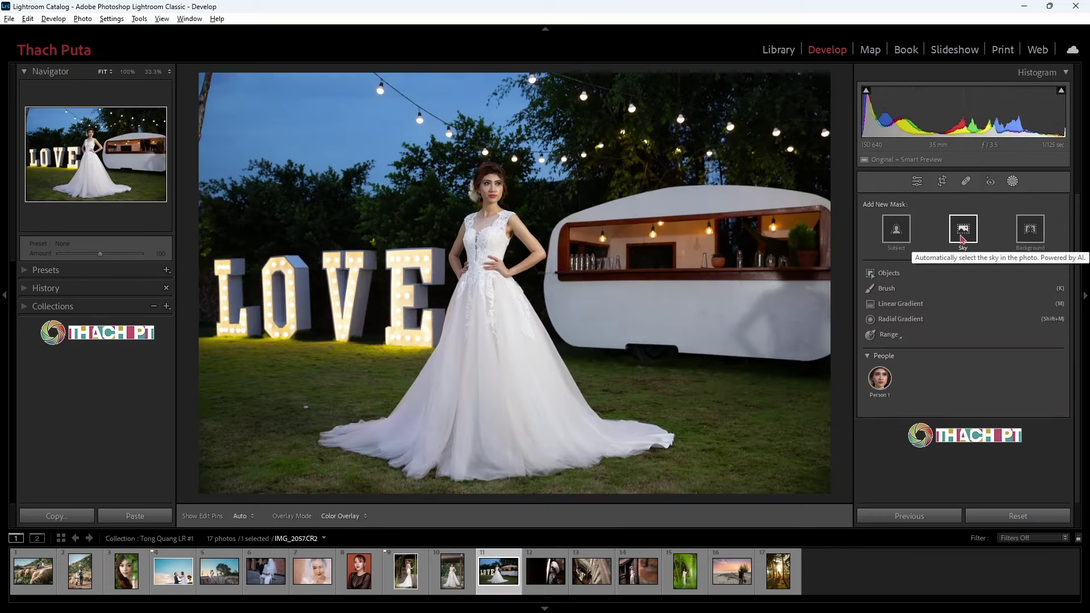
pyautogui.click(962, 238)
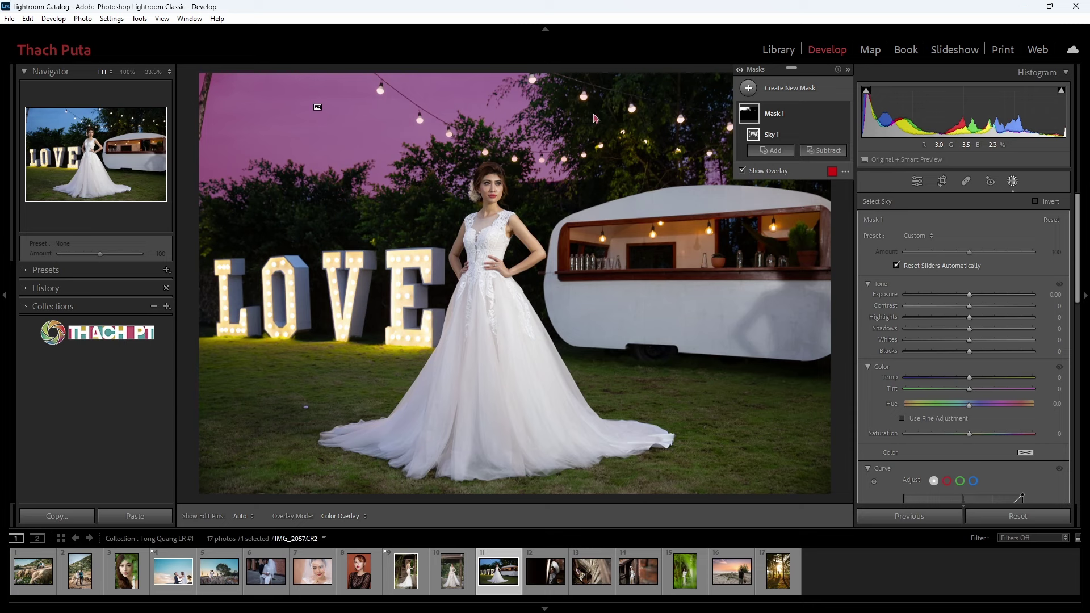
pyautogui.moveTo(792, 113)
pyautogui.click(832, 116)
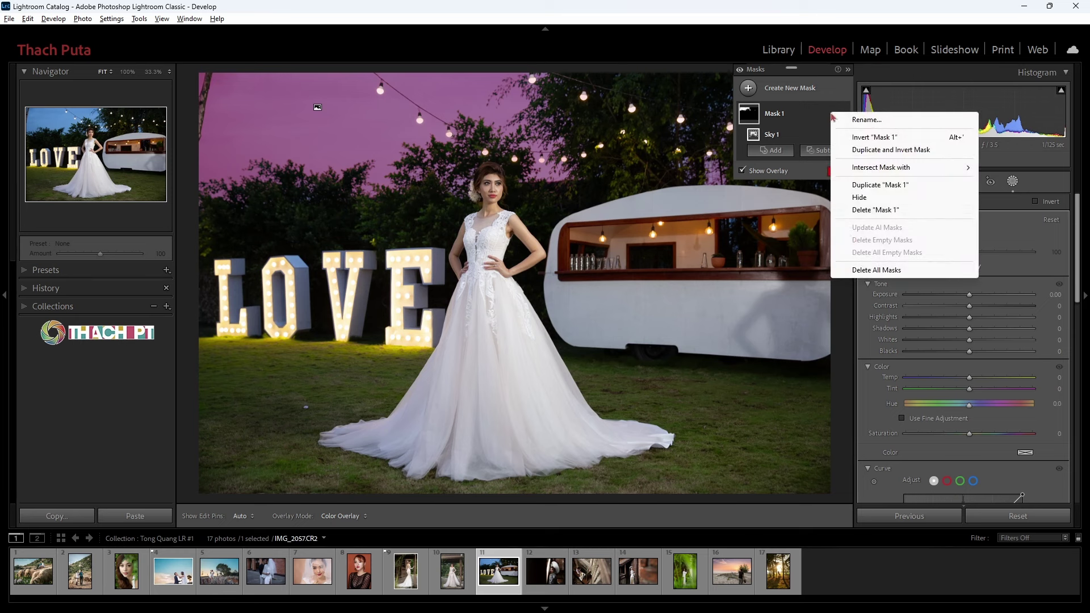
pyautogui.click(871, 271)
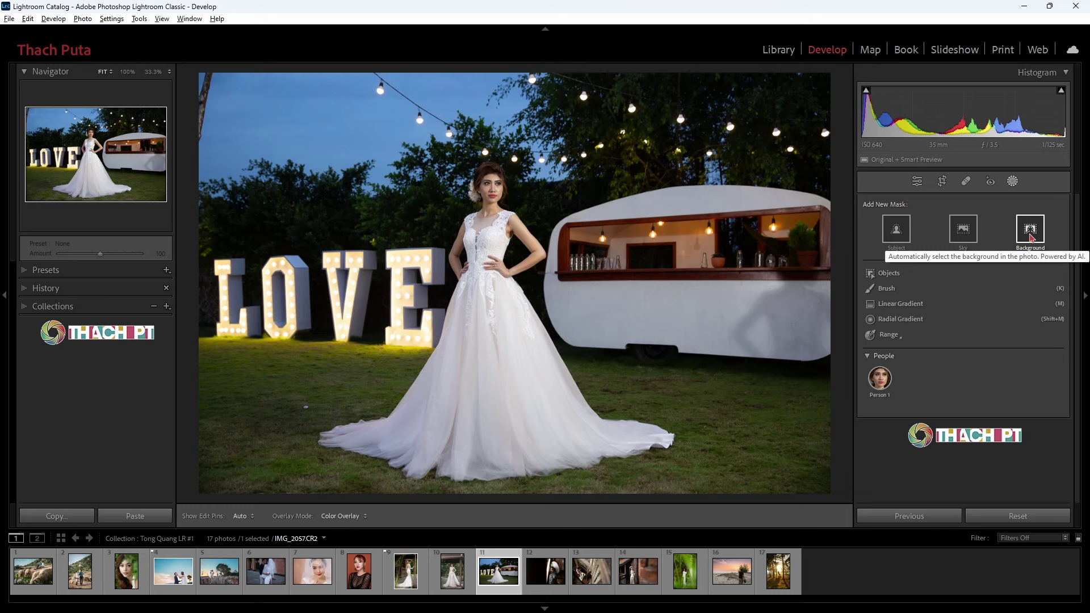
# Step: Add a Background mask to the LOVE photo, then delete all masks
pyautogui.click(1030, 230)
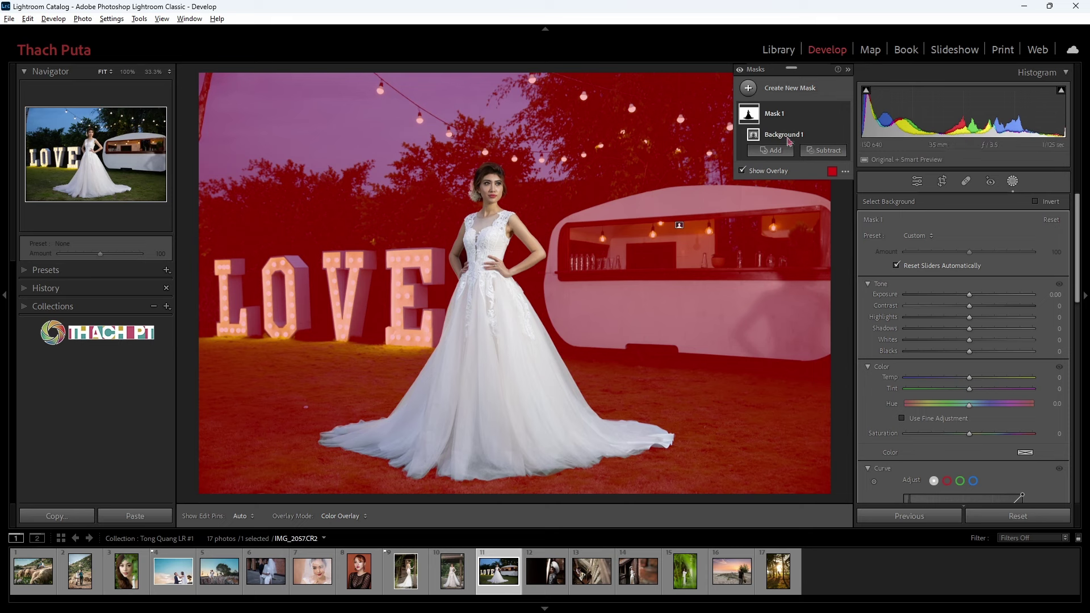
pyautogui.click(833, 117)
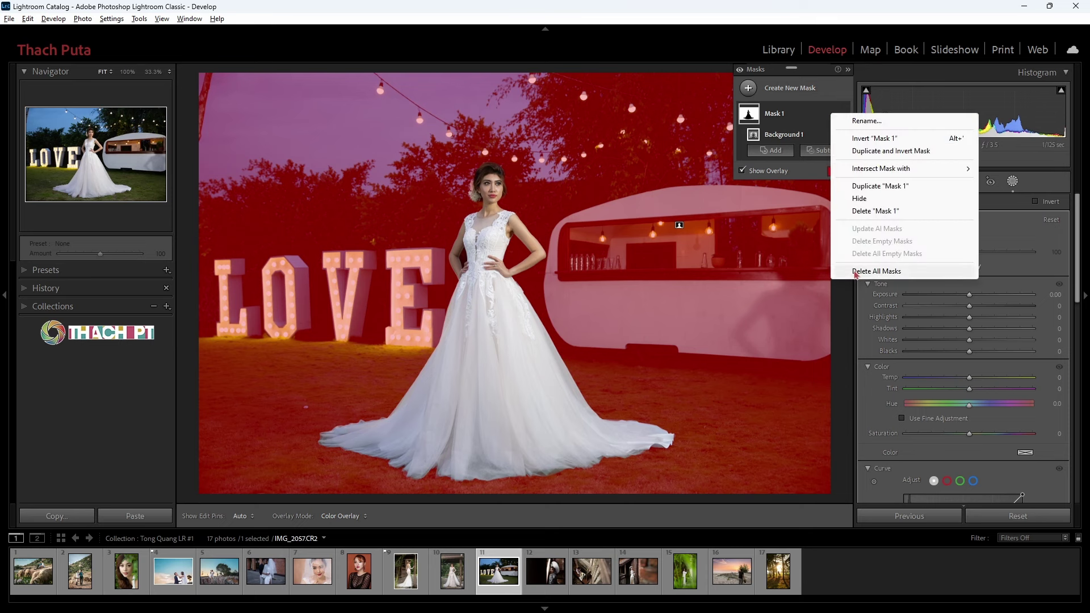
pyautogui.click(866, 272)
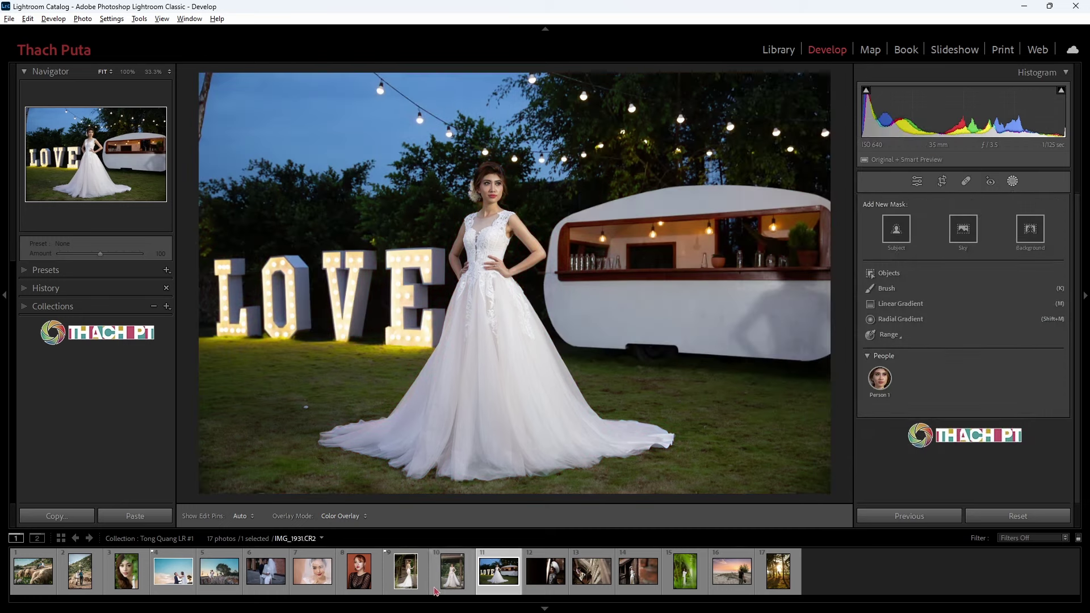
# Step: Add a Background mask to the couple-with-sheep photo, then delete all masks
pyautogui.click(80, 574)
pyautogui.click(1030, 231)
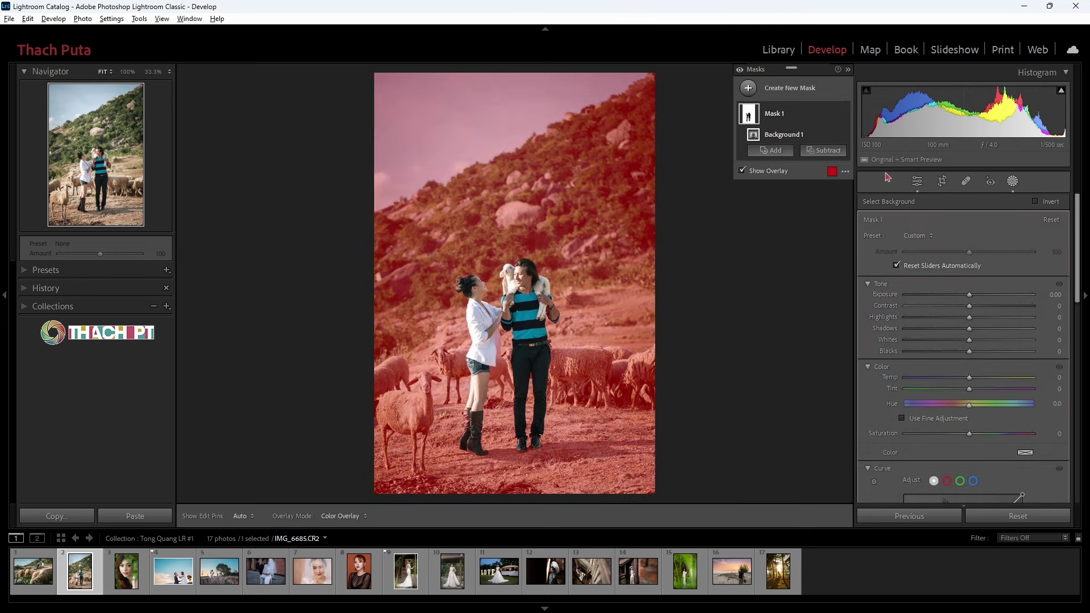
pyautogui.rightClick(833, 121)
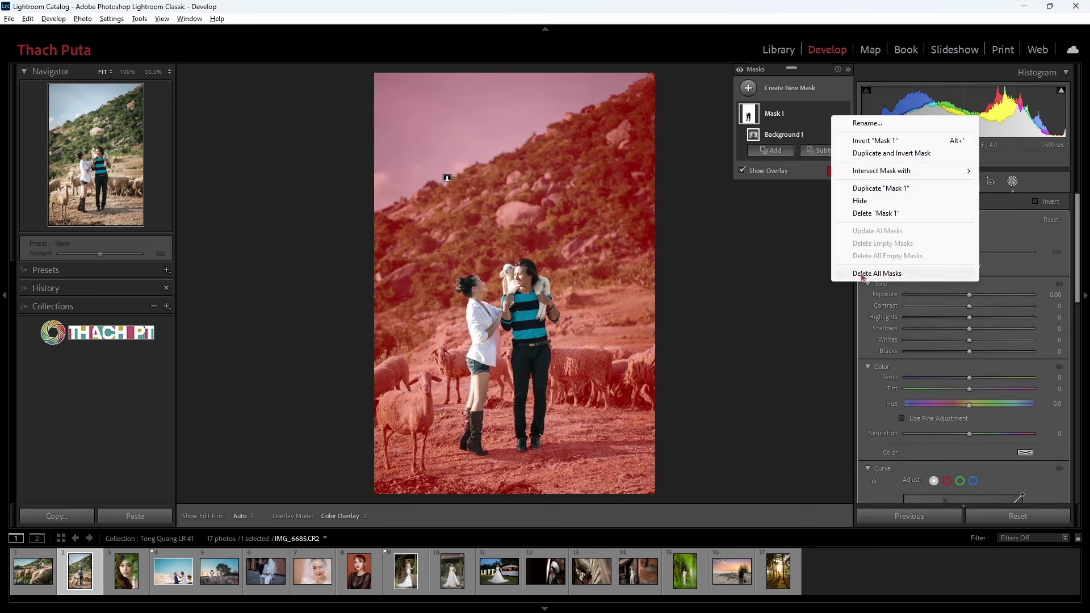
pyautogui.click(859, 274)
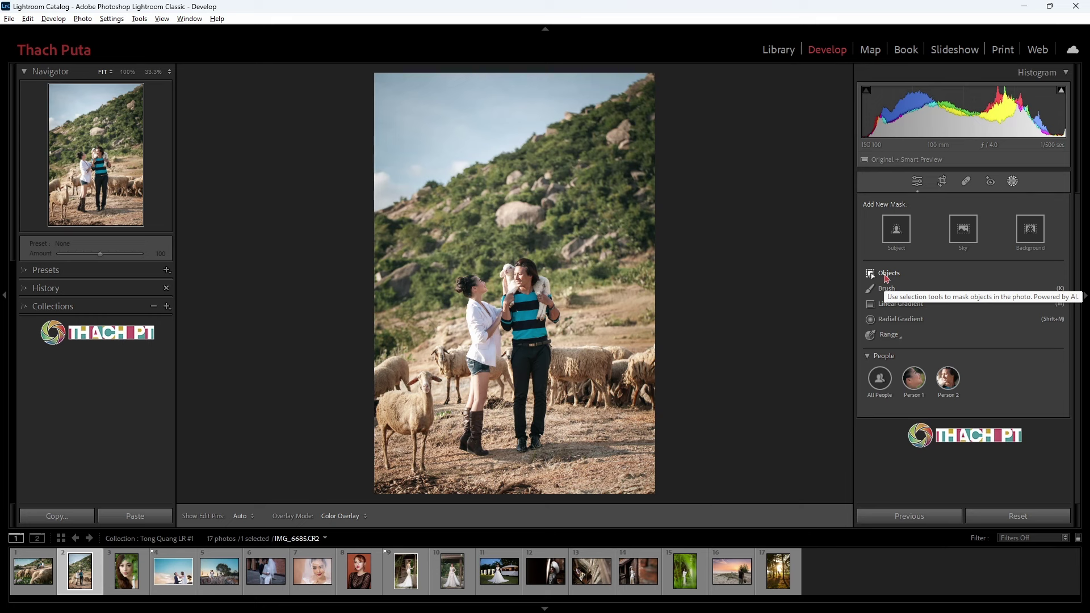
# Step: Brush an Objects mask over the brown vase on the pottery-shelf photo, then delete it
pyautogui.click(887, 275)
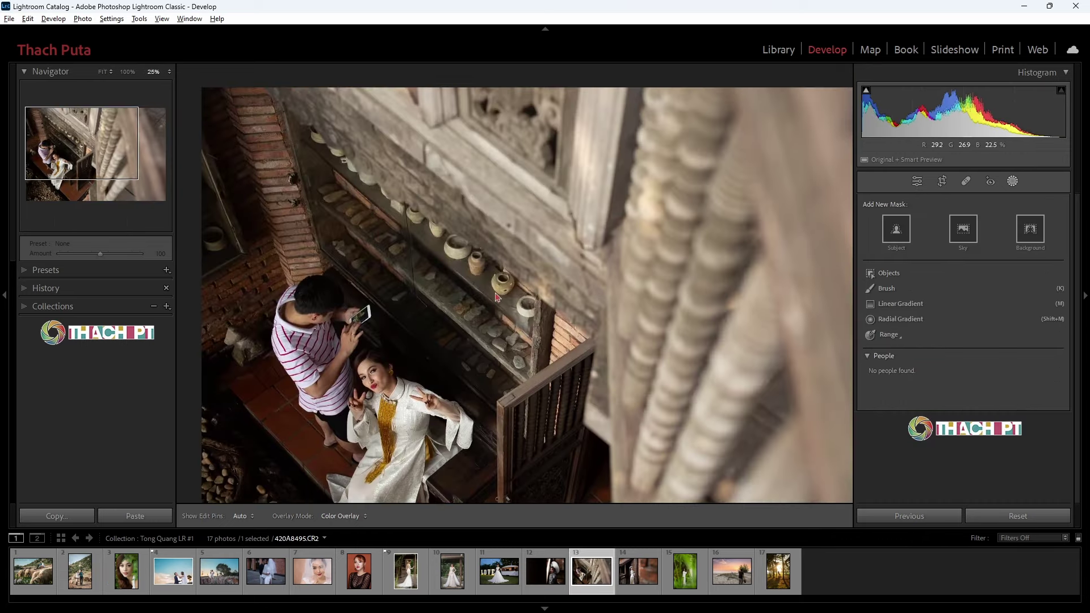
pyautogui.scroll(3, 496, 296)
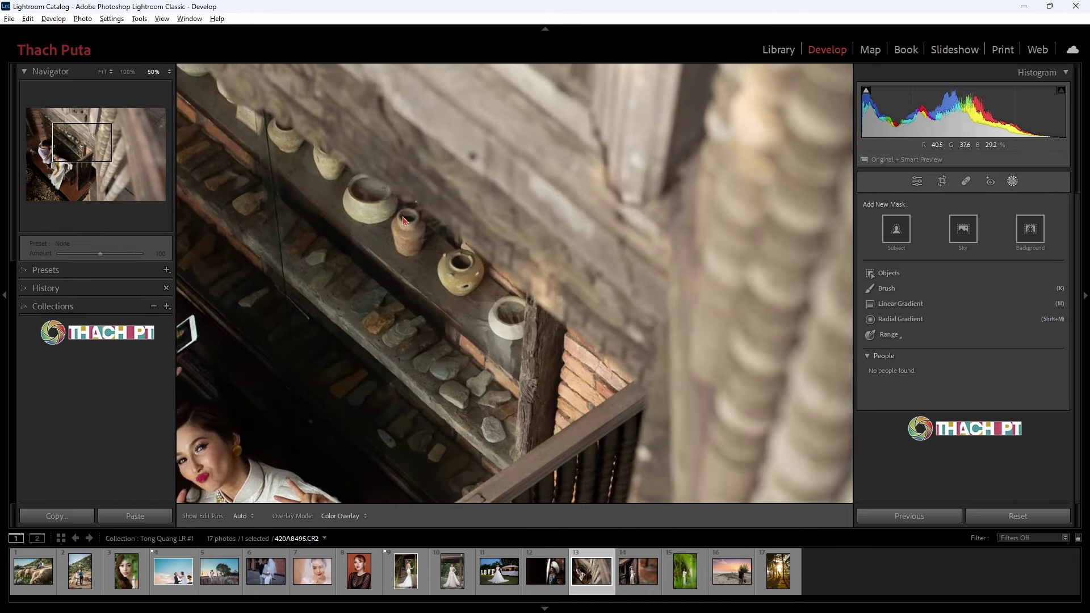
pyautogui.click(887, 274)
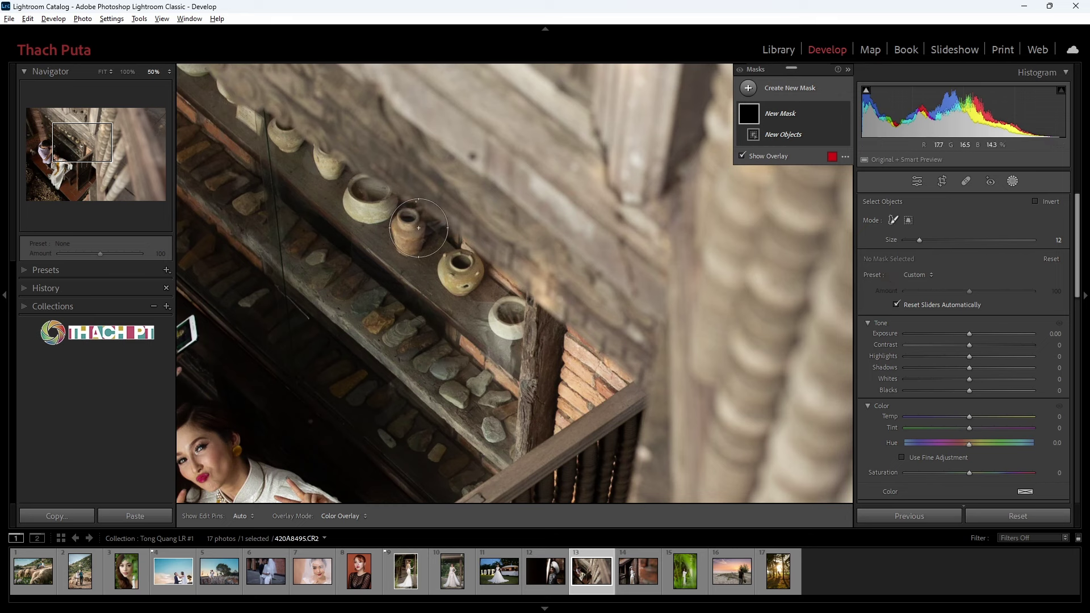
pyautogui.scroll(-3, 402, 216)
pyautogui.click(402, 215)
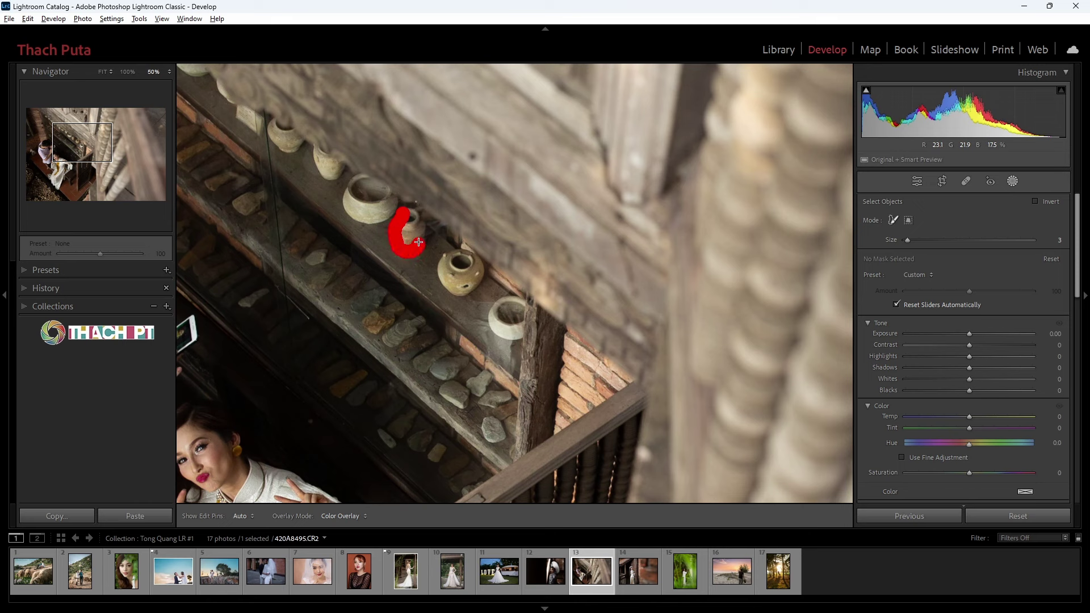
pyautogui.moveTo(420, 228)
pyautogui.mouseDown()
pyautogui.moveTo(412, 239)
pyautogui.moveTo(408, 215)
pyautogui.mouseUp()
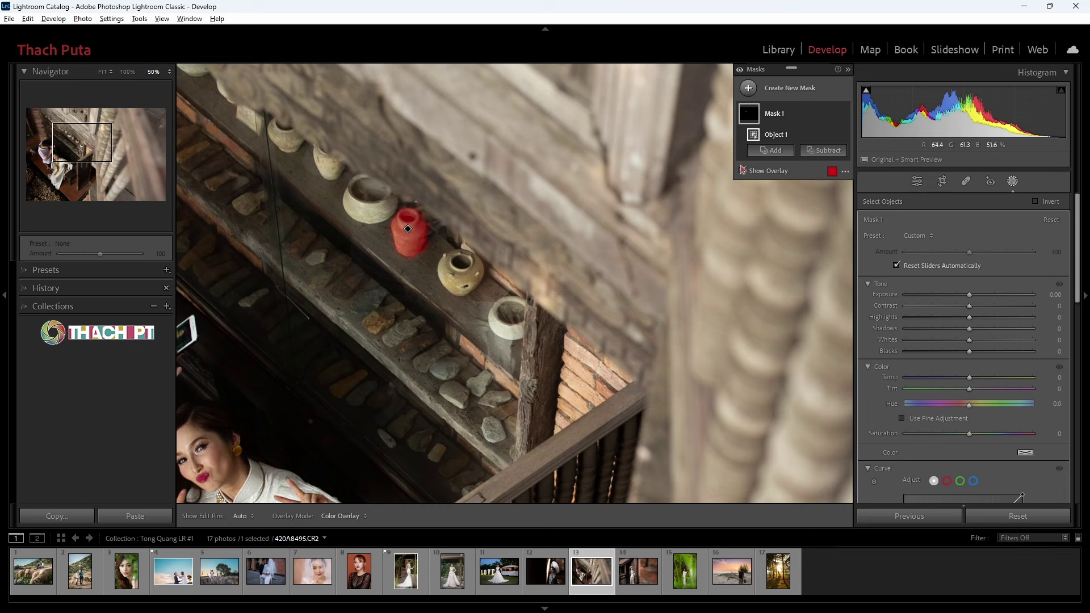
pyautogui.click(834, 117)
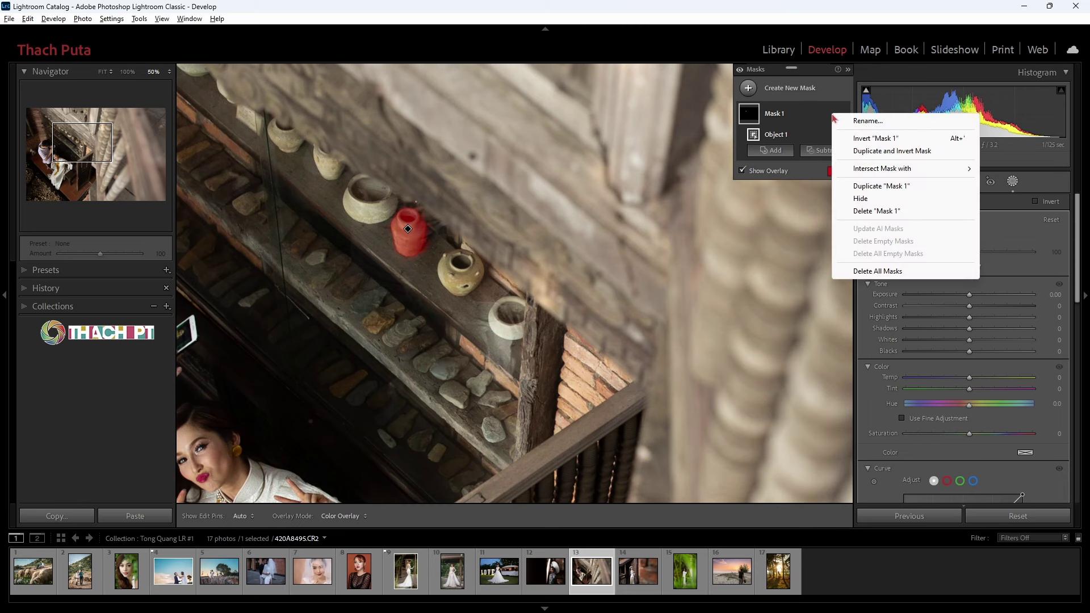
pyautogui.click(862, 272)
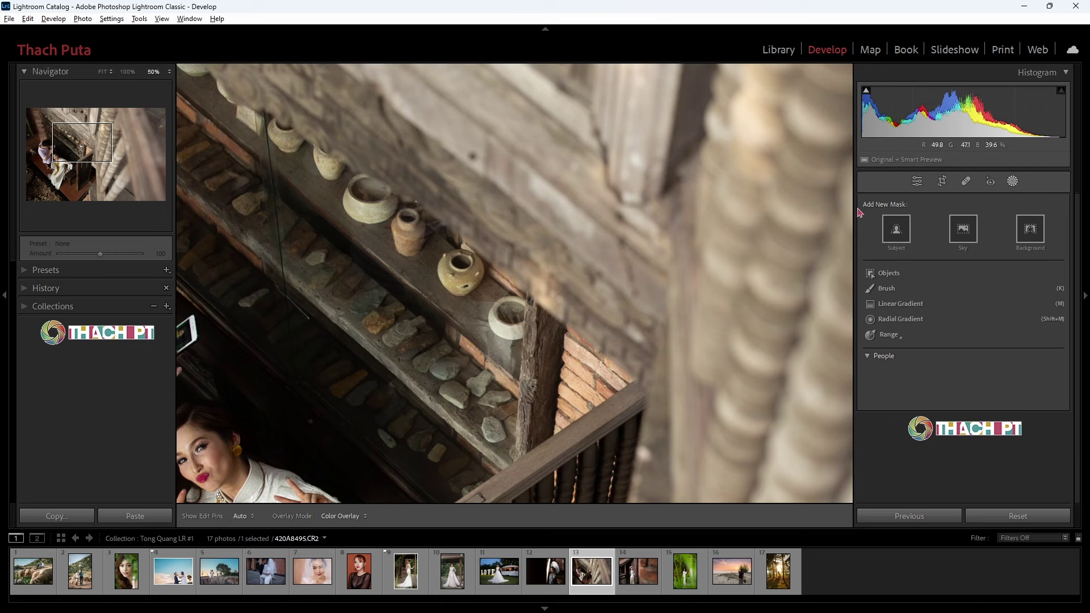
# Step: Try an Objects mask painted over the pot, then delete it to start over
pyautogui.click(886, 273)
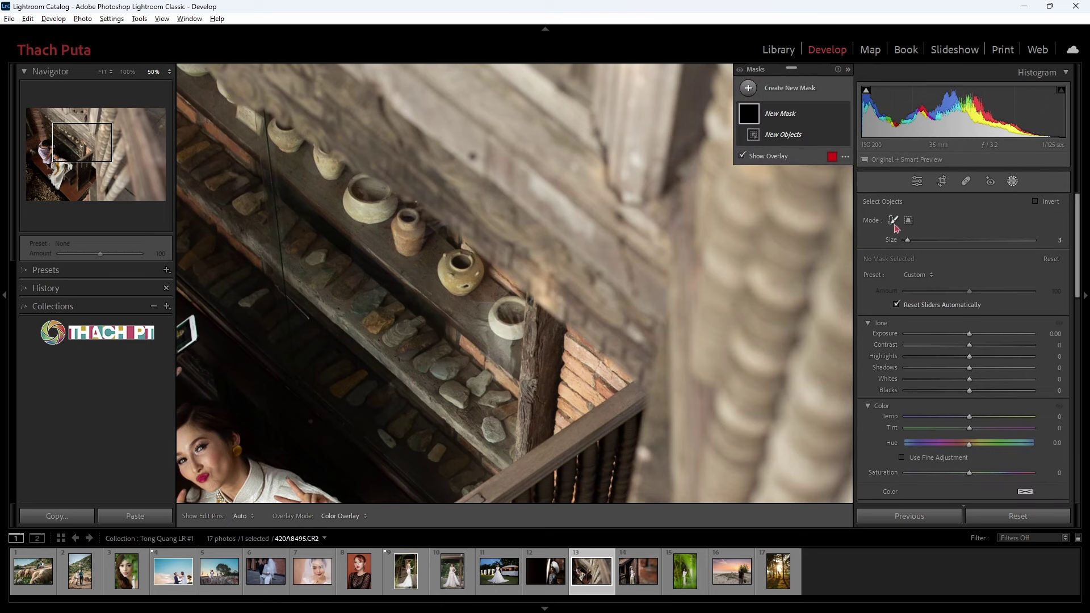
pyautogui.scroll(1, 453, 263)
pyautogui.moveTo(453, 263)
pyautogui.mouseDown()
pyautogui.moveTo(451, 284)
pyautogui.moveTo(463, 258)
pyautogui.mouseUp()
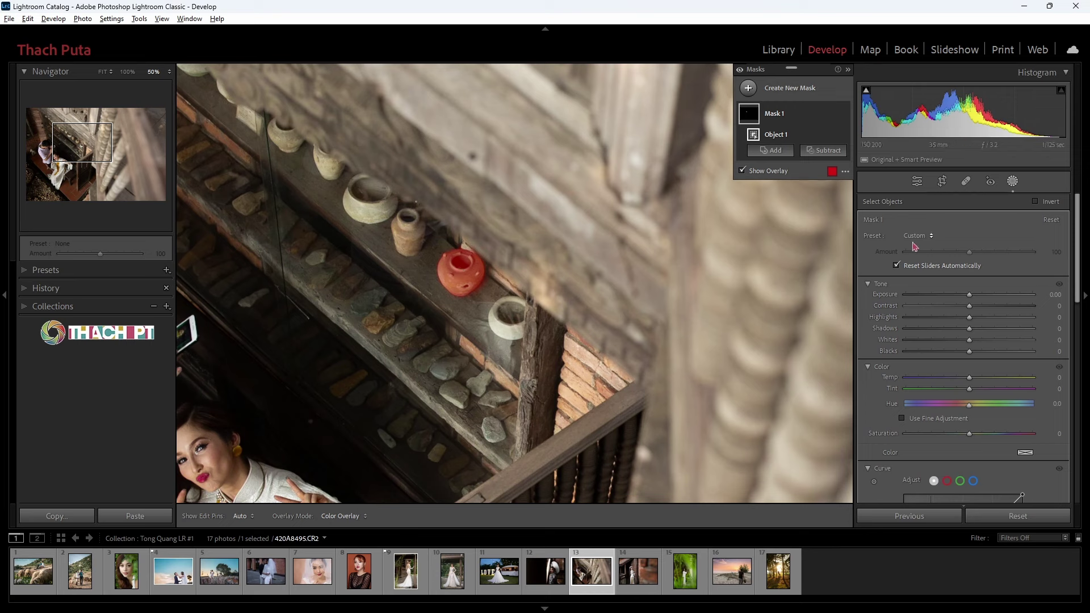
pyautogui.moveTo(792, 114)
pyautogui.click(833, 113)
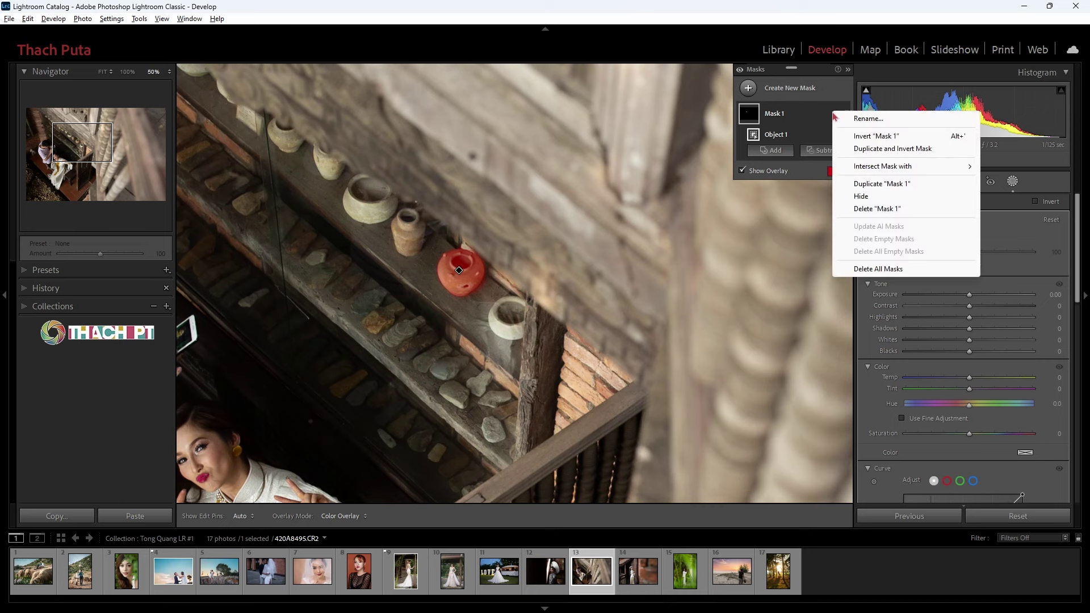
pyautogui.click(888, 276)
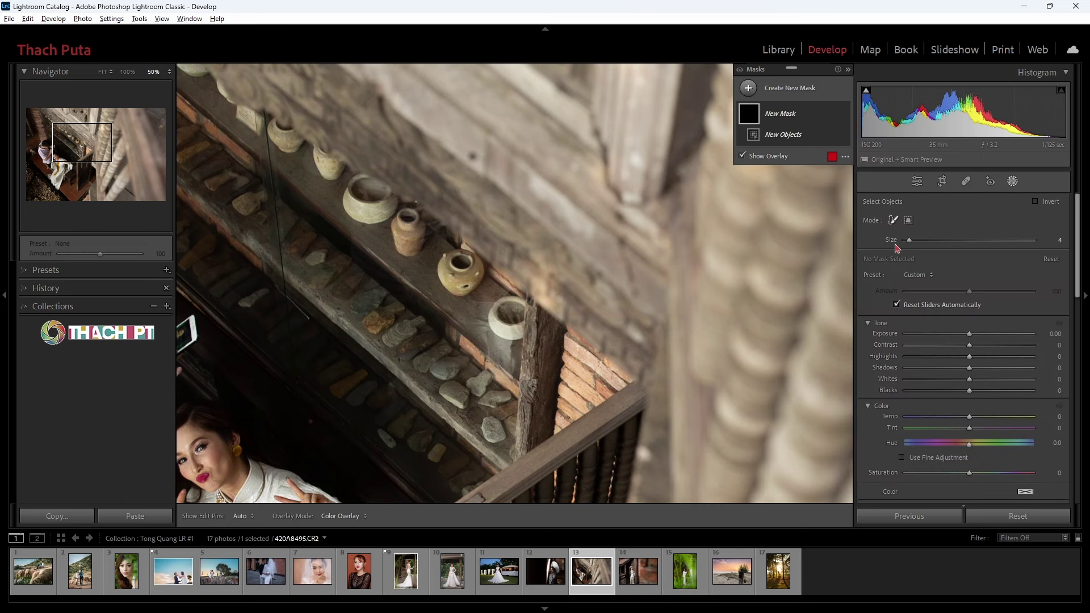
# Step: Select the round pot with a rectangle-mode Objects box and zoom in to 100%
pyautogui.click(908, 221)
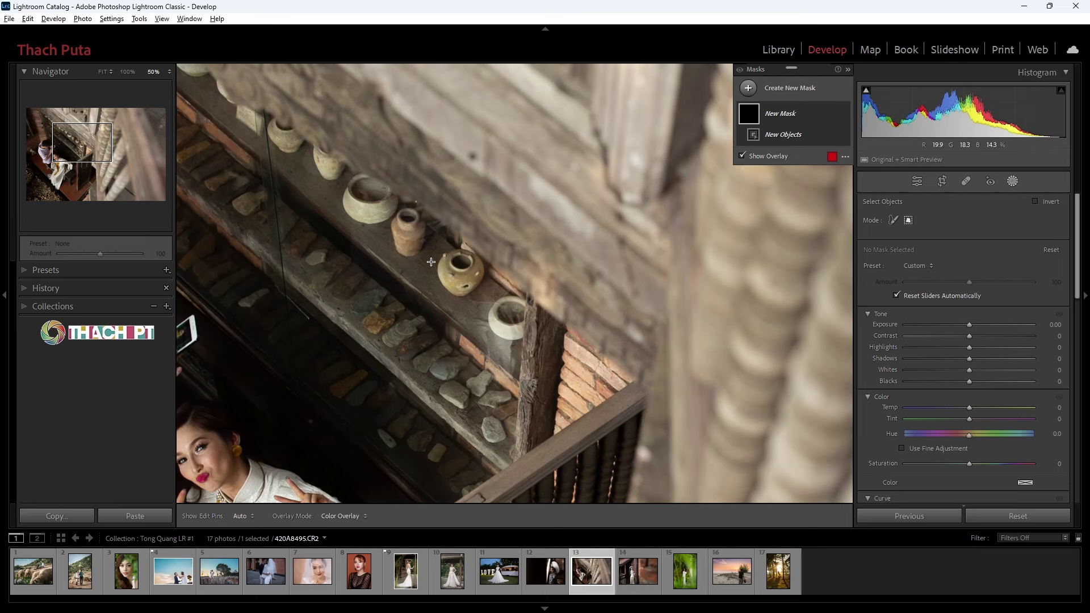
pyautogui.moveTo(435, 239); pyautogui.dragTo(487, 302)
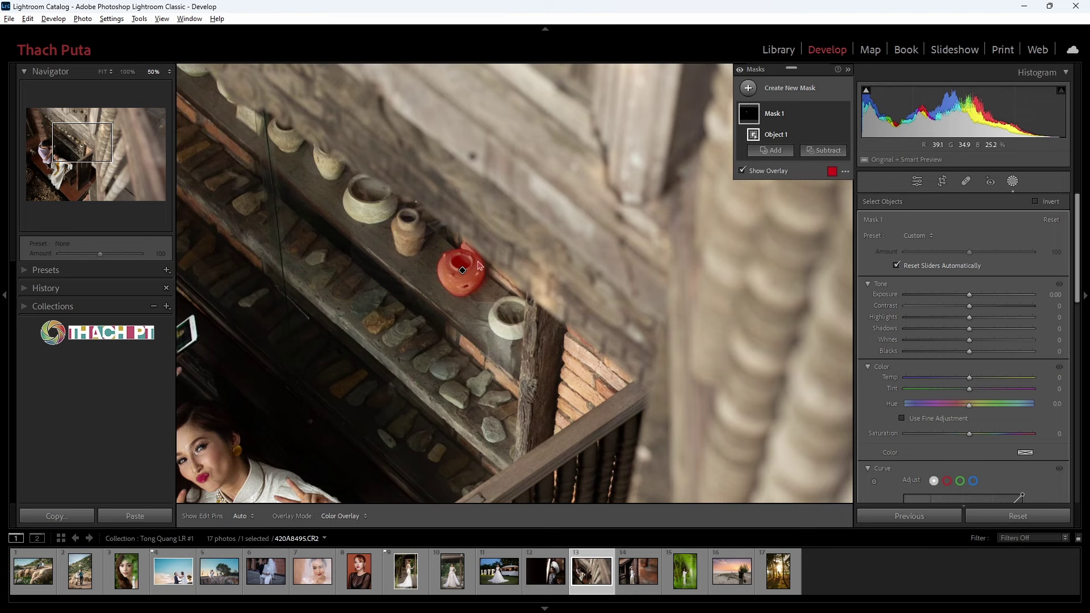
pyautogui.hotkey('ctrl', '=')
pyautogui.hotkey('ctrl', '=')
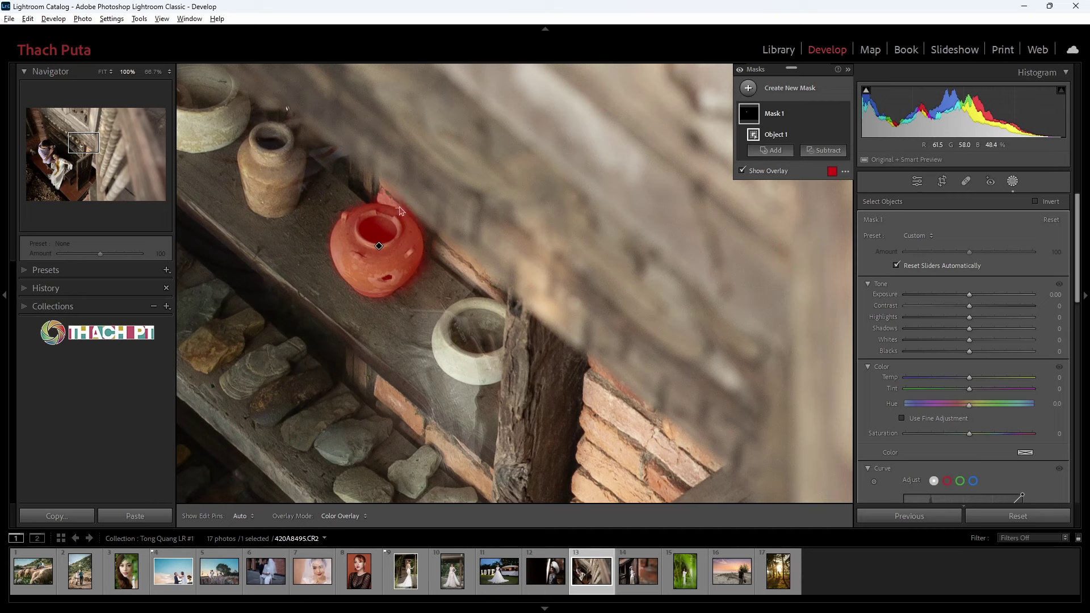
# Step: Brush-subtract the stray mask above the pot's rim and along the shelf
pyautogui.click(823, 150)
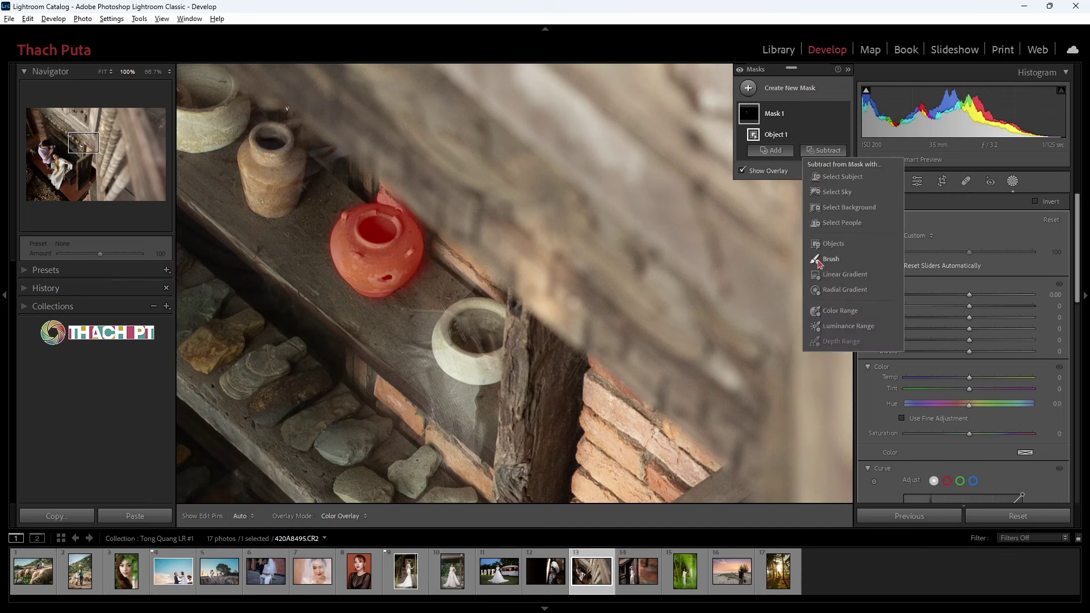
pyautogui.click(830, 259)
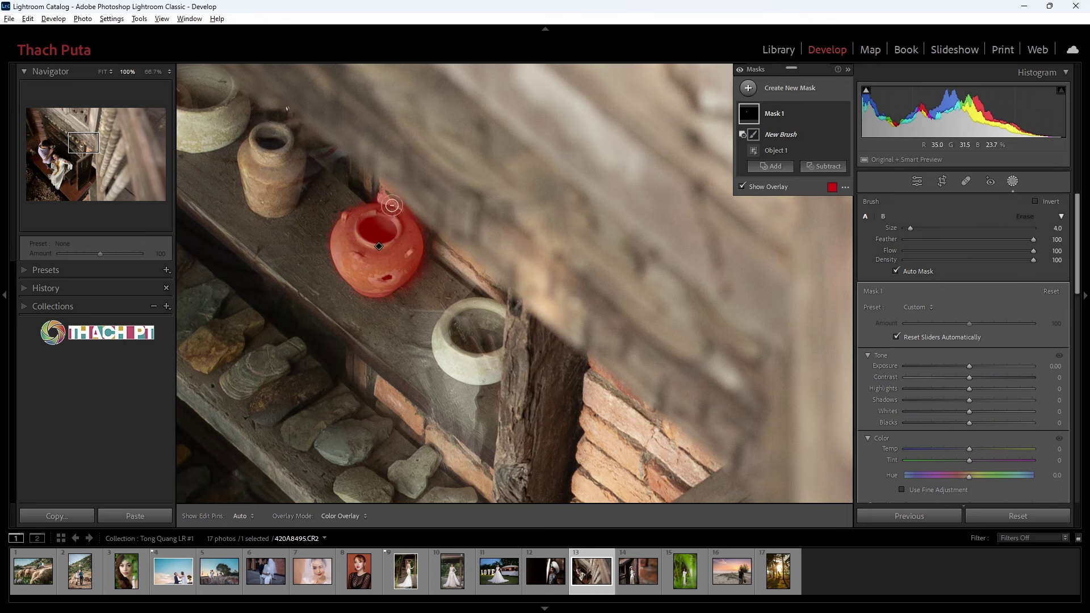
pyautogui.press('h')
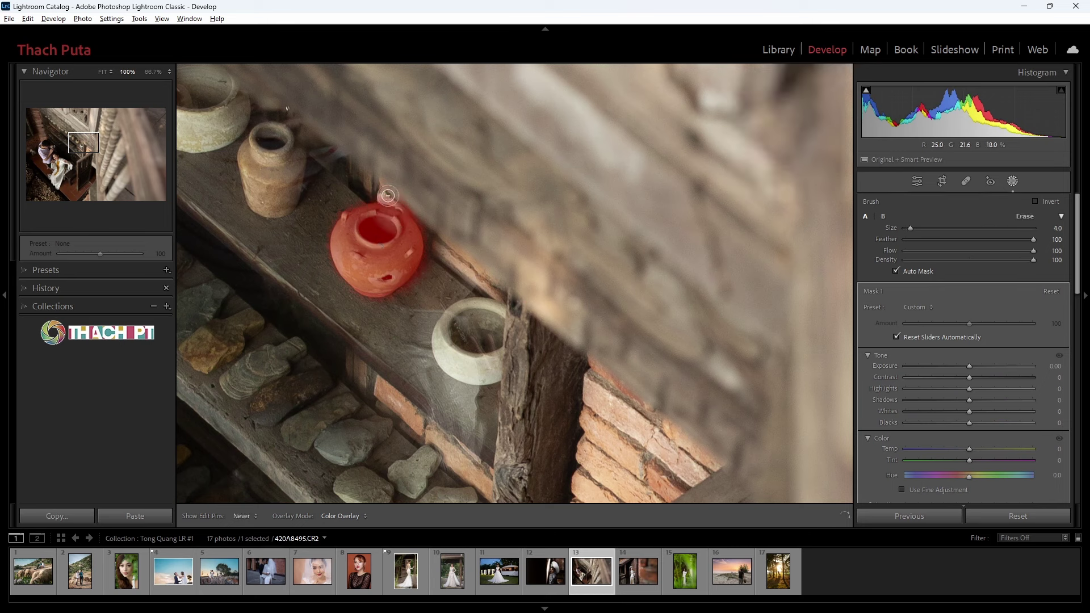
pyautogui.moveTo(384, 197)
pyautogui.mouseDown()
pyautogui.moveTo(405, 203)
pyautogui.moveTo(372, 197)
pyautogui.mouseUp()
pyautogui.moveTo(372, 197); pyautogui.dragTo(329, 219)
# Step: Delete all masks on the shelf photo and switch to the bride portrait (thumbnail 7)
pyautogui.rightClick(833, 116)
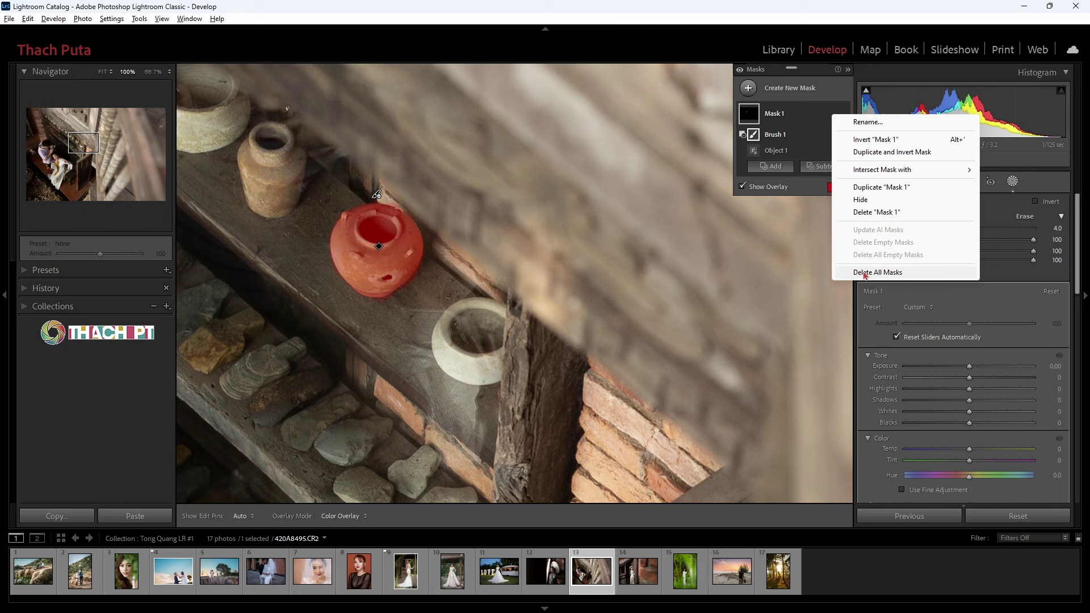
pyautogui.click(864, 273)
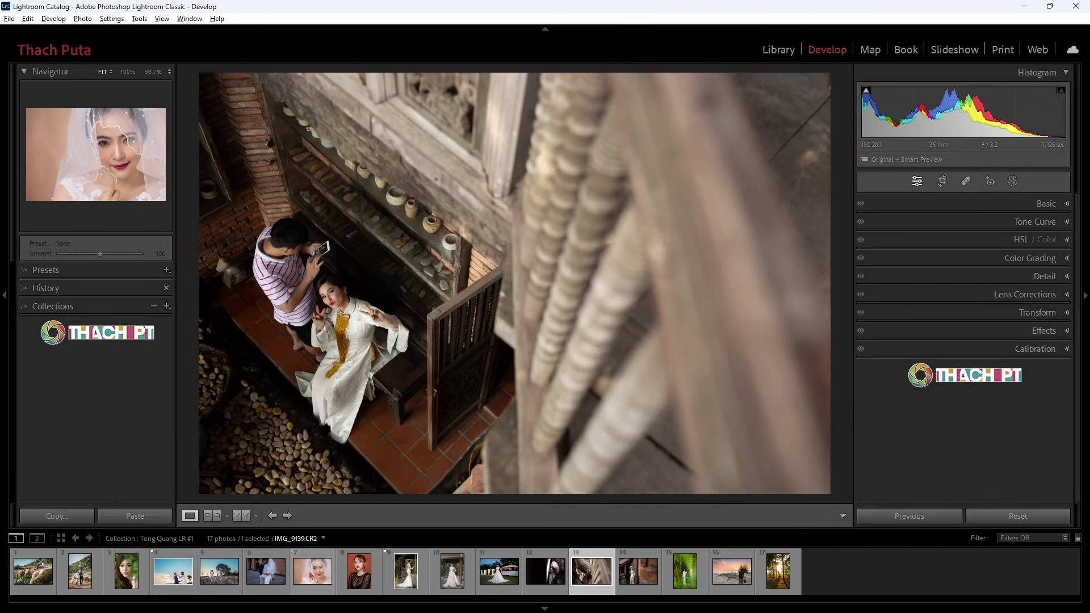
pyautogui.click(311, 575)
# Step: Paint a Brush mask across the bride's forehead and eyebrow, then delete all masks
pyautogui.click(1012, 181)
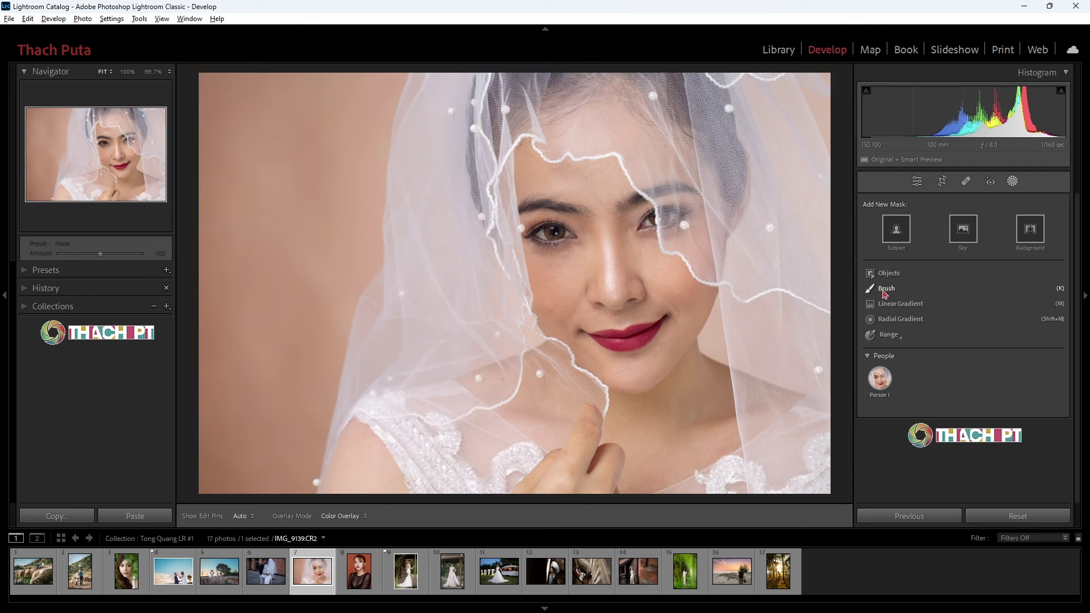
pyautogui.click(884, 293)
pyautogui.moveTo(533, 201)
pyautogui.mouseDown()
pyautogui.moveTo(595, 184)
pyautogui.moveTo(565, 303)
pyautogui.moveTo(674, 296)
pyautogui.moveTo(613, 195)
pyautogui.mouseUp()
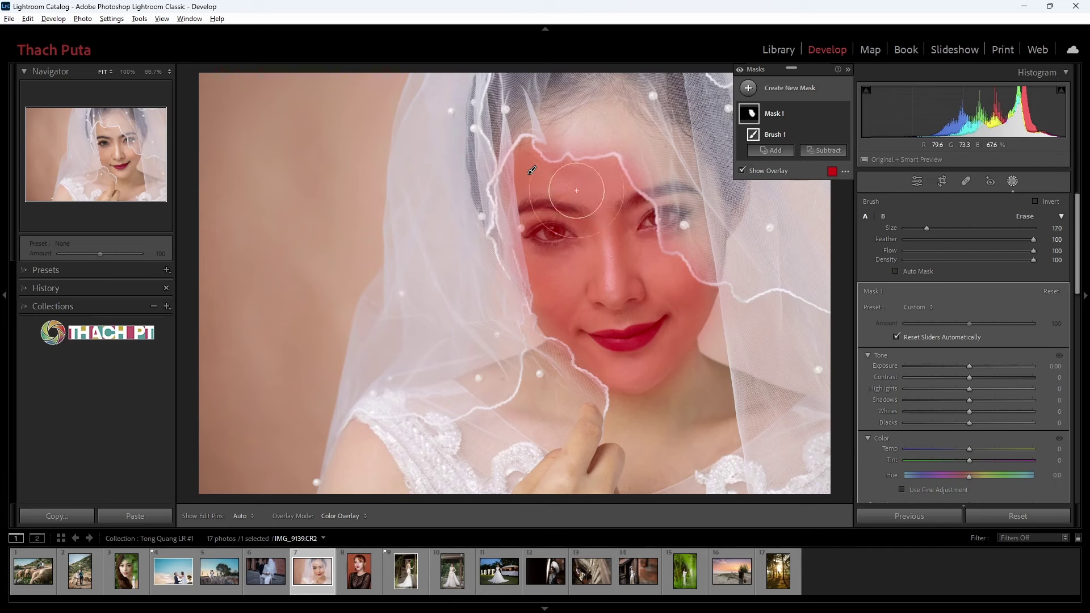
pyautogui.moveTo(792, 113)
pyautogui.click(833, 115)
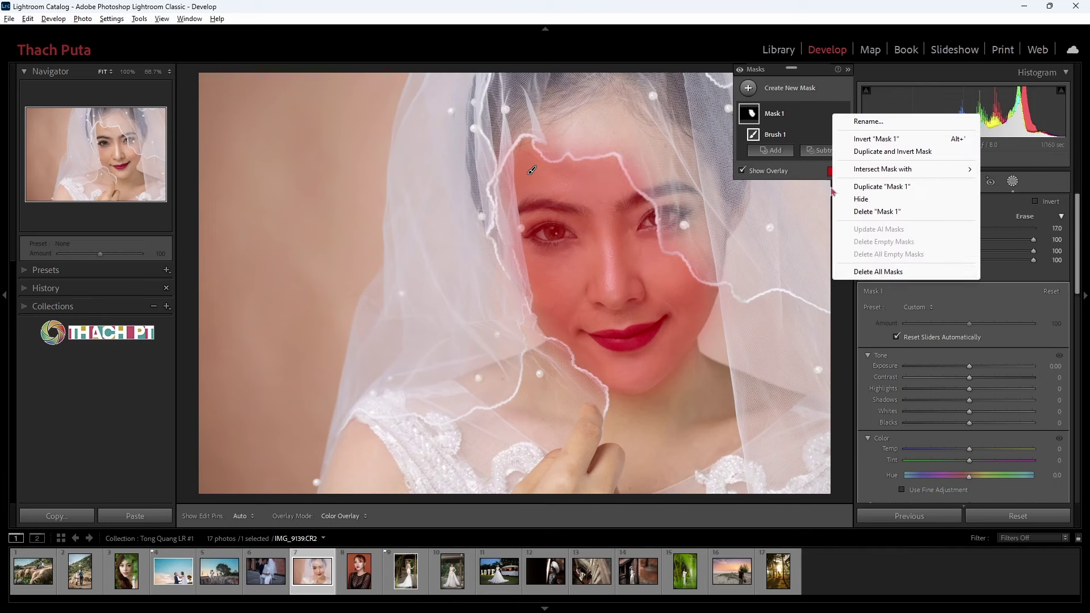
pyautogui.click(857, 275)
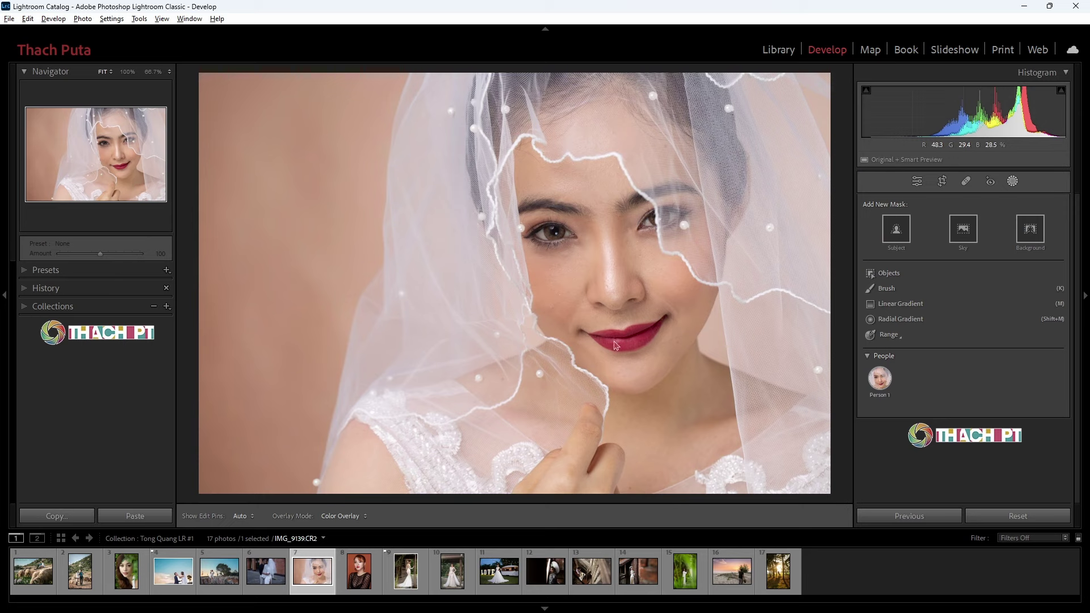
# Step: Zoom in on the bride's face, brush-mask her lips, then delete all masks
pyautogui.click(614, 345)
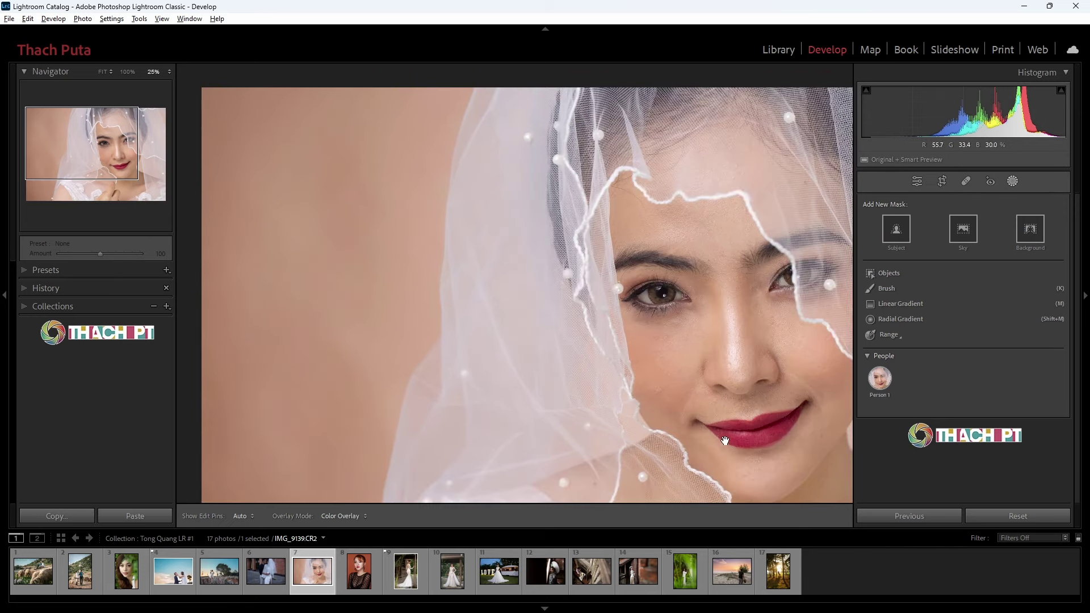
pyautogui.moveTo(725, 441); pyautogui.dragTo(572, 301)
pyautogui.click(886, 287)
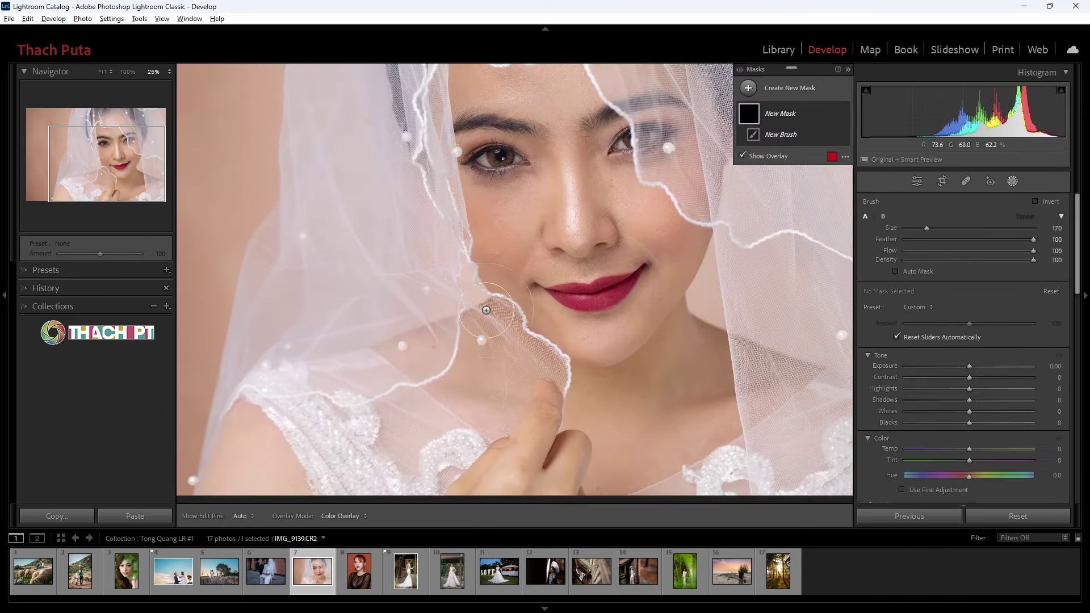
pyautogui.scroll(-5, 591, 295)
pyautogui.moveTo(559, 293)
pyautogui.mouseDown()
pyautogui.moveTo(629, 279)
pyautogui.moveTo(607, 310)
pyautogui.moveTo(620, 265)
pyautogui.moveTo(622, 292)
pyautogui.mouseUp()
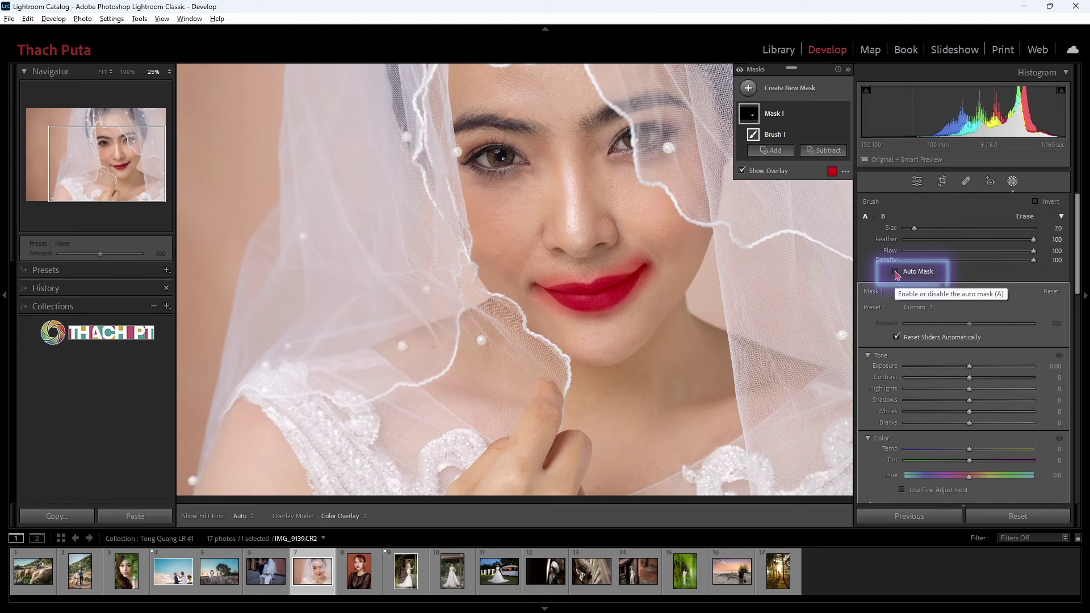
pyautogui.click(834, 118)
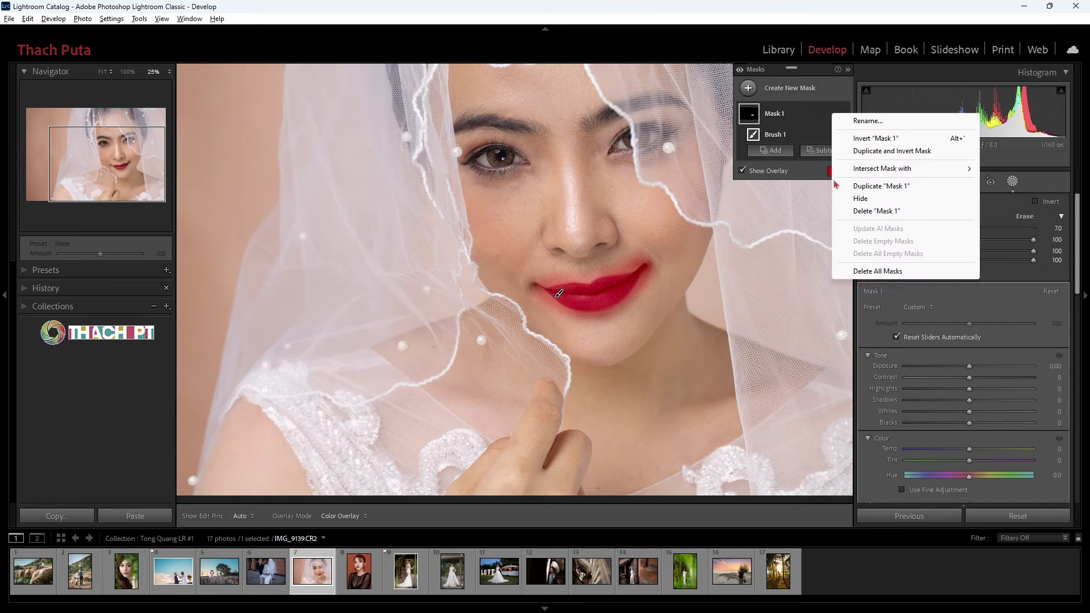
pyautogui.click(857, 271)
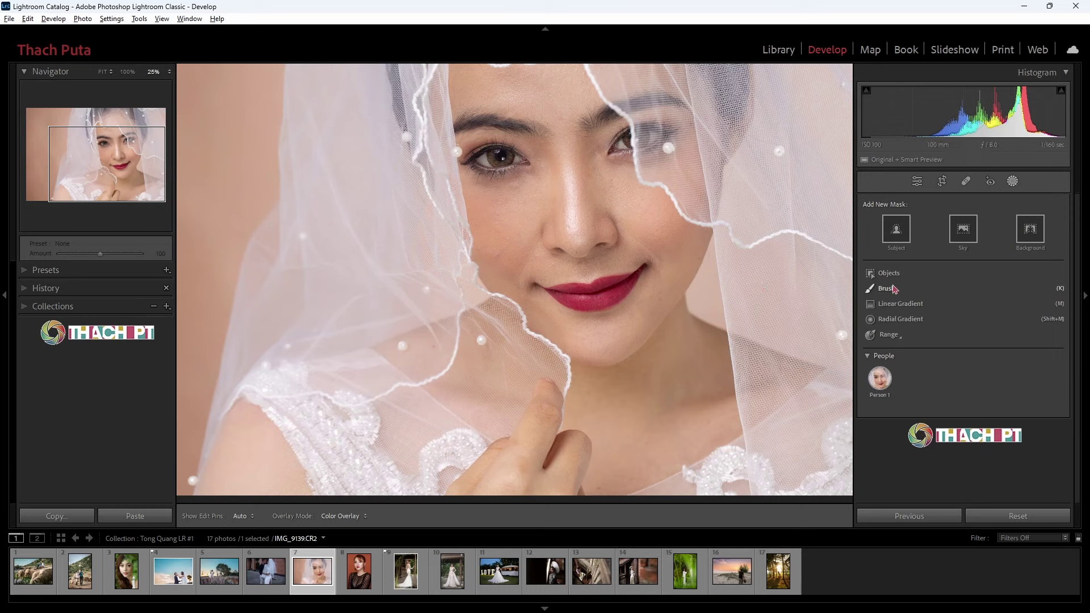
pyautogui.click(886, 288)
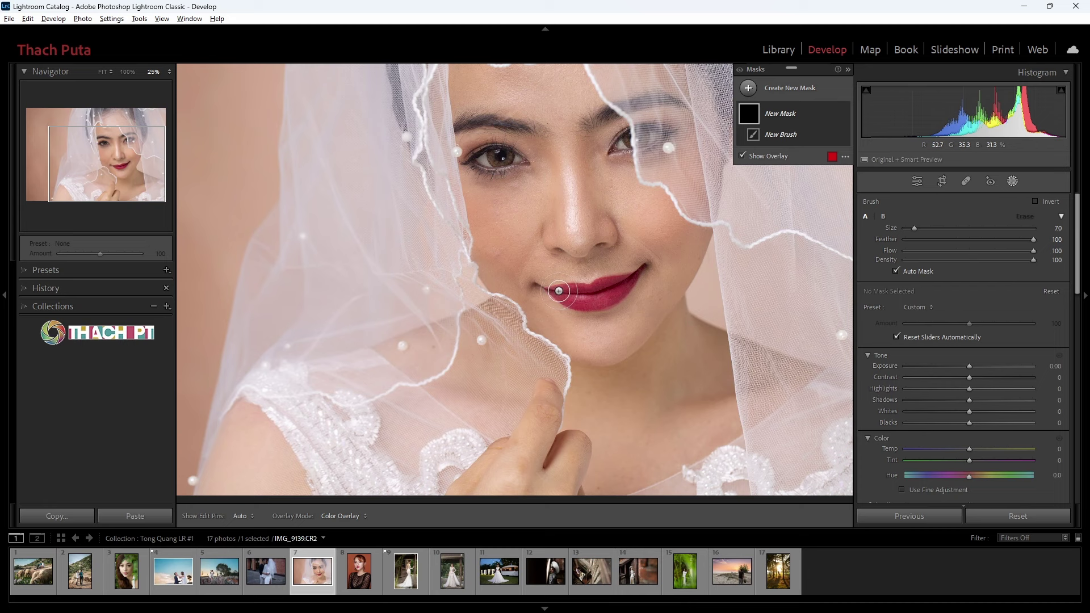
pyautogui.press('h')
pyautogui.moveTo(558, 290)
pyautogui.mouseDown()
pyautogui.moveTo(638, 274)
pyautogui.moveTo(574, 295)
pyautogui.moveTo(596, 295)
pyautogui.moveTo(567, 291)
pyautogui.mouseUp()
pyautogui.press('h')
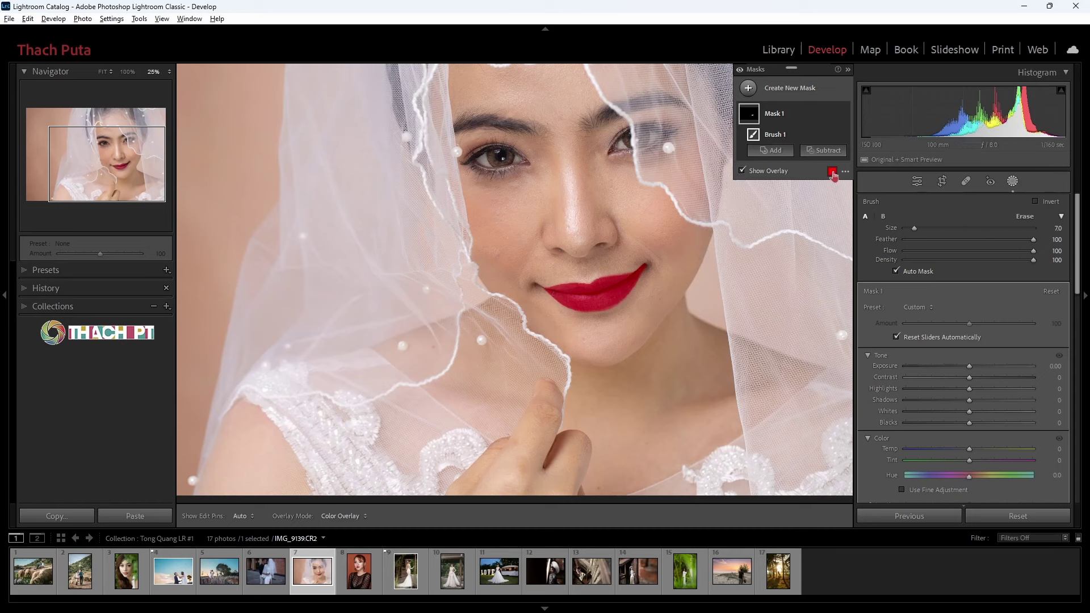
pyautogui.click(832, 172)
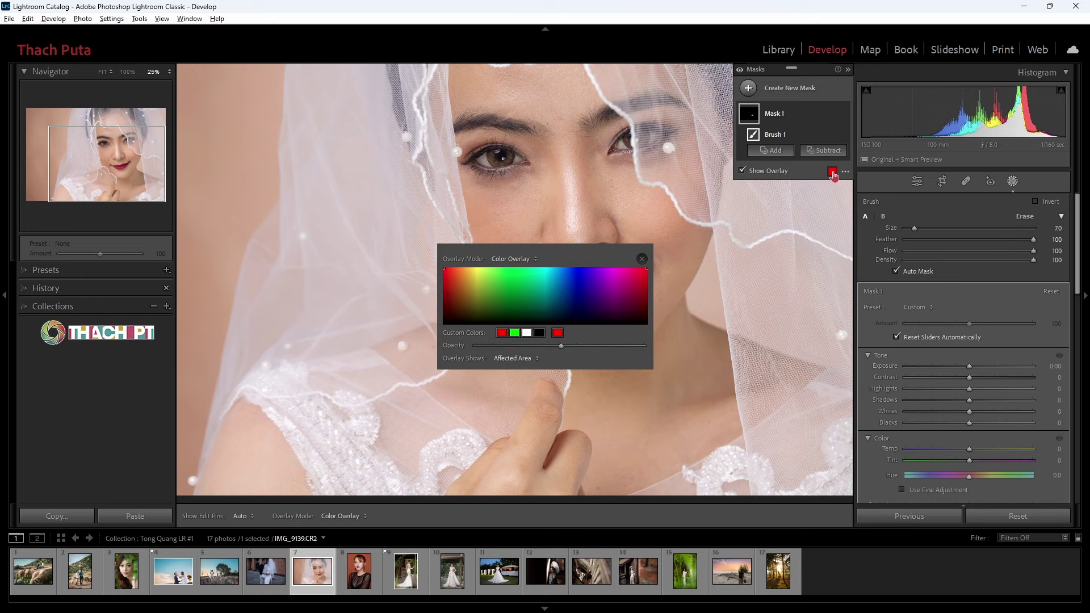
pyautogui.moveTo(537, 250); pyautogui.dragTo(673, 358)
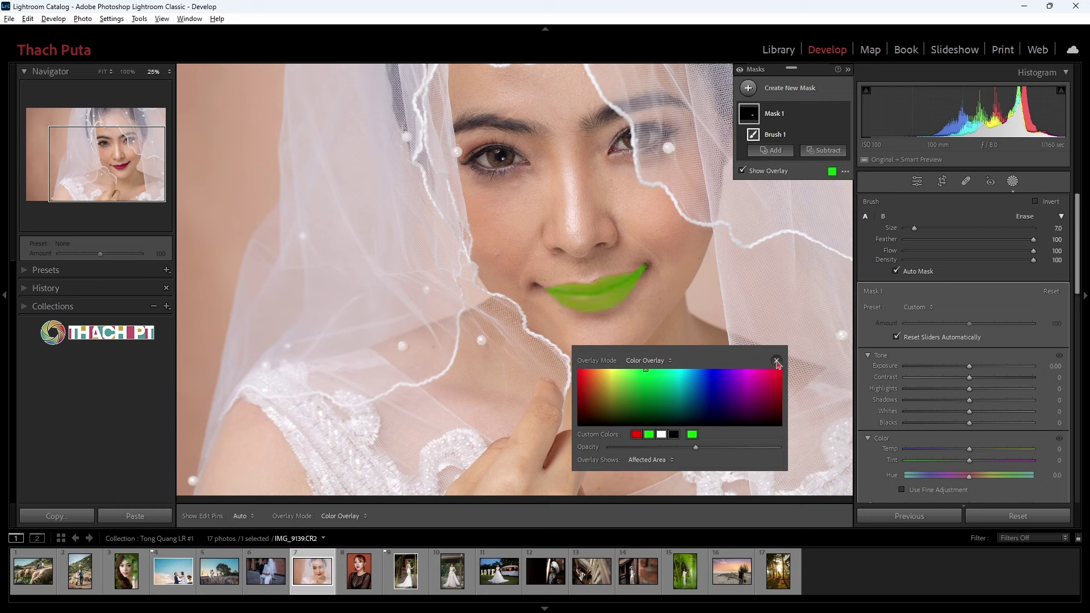
pyautogui.click(777, 361)
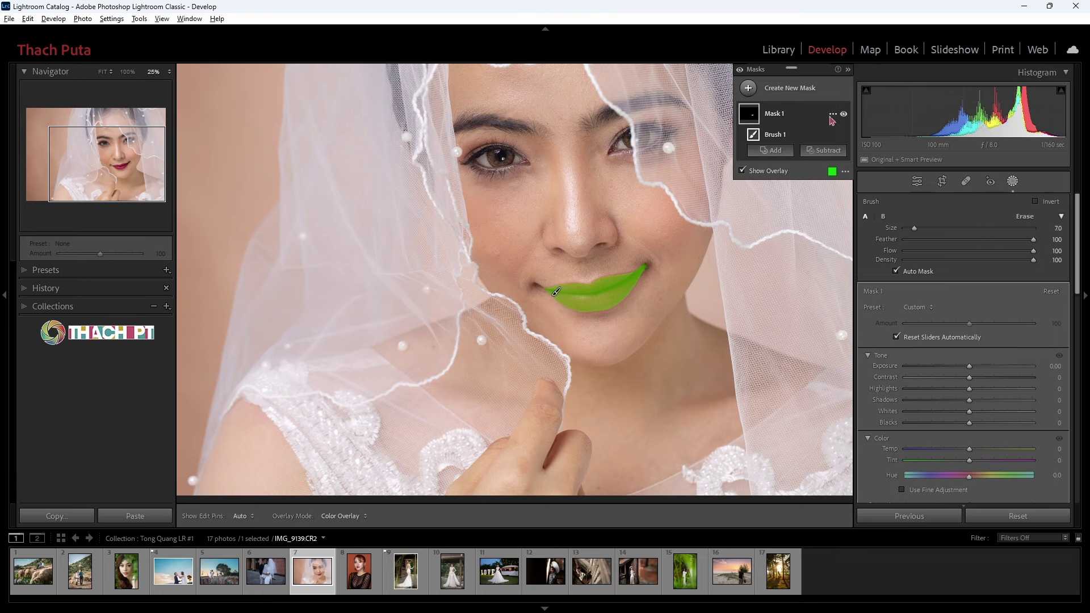
pyautogui.click(832, 114)
# Step: Clear masks and paint a Brush mask without Auto Mask over the bride's left eye and cheek
pyautogui.click(860, 272)
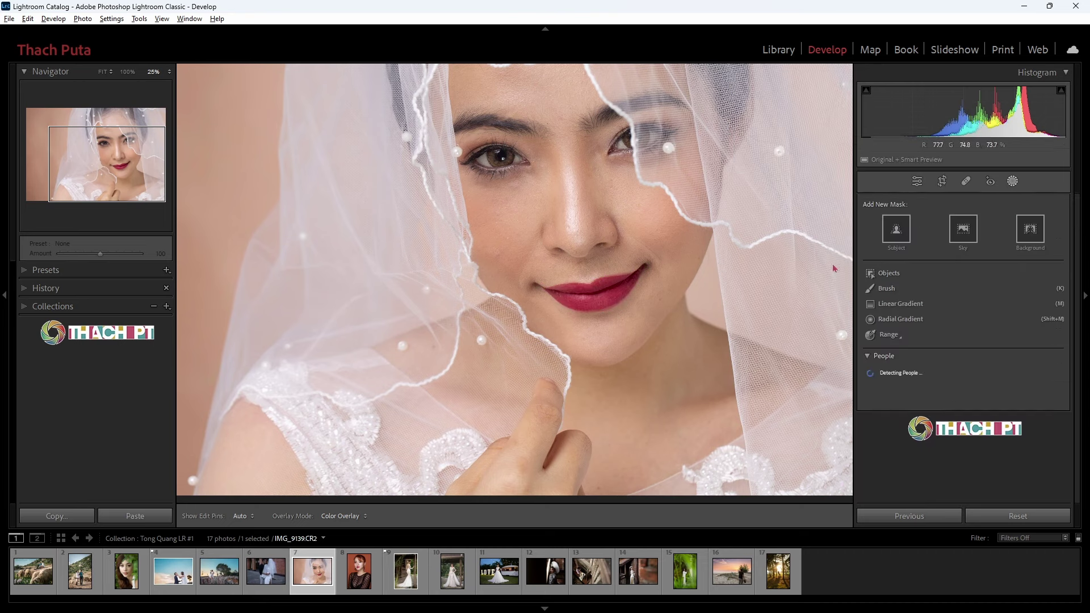
pyautogui.click(886, 289)
pyautogui.click(896, 271)
pyautogui.scroll(10, 561, 354)
pyautogui.moveTo(498, 207)
pyautogui.mouseDown()
pyautogui.moveTo(503, 225)
pyautogui.moveTo(551, 266)
pyautogui.mouseUp()
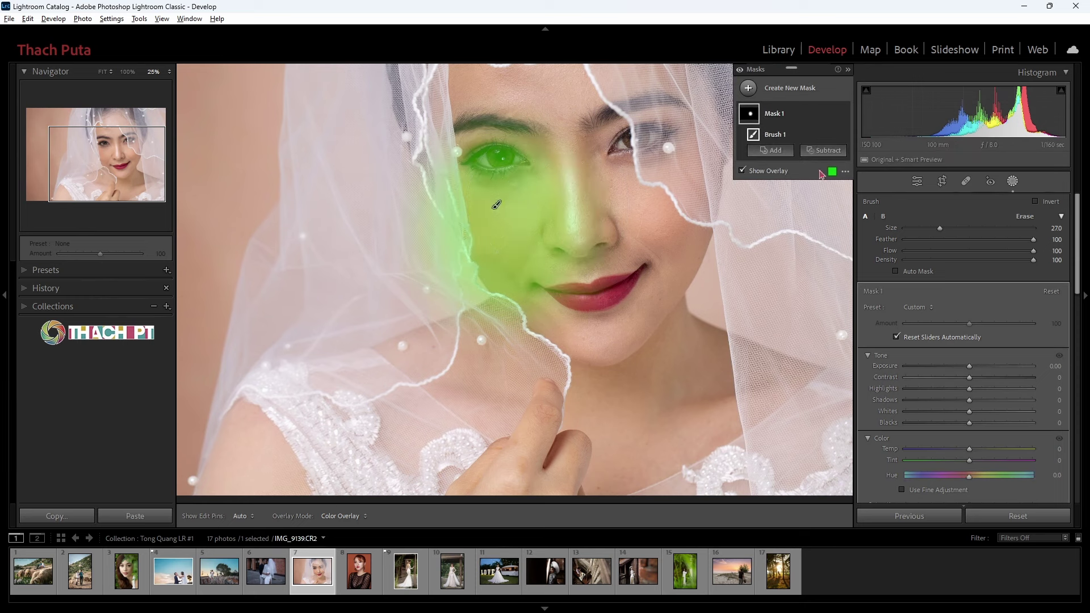
# Step: Set the mask overlay colour to red and extend the mask over the veil beside the cheek
pyautogui.click(832, 171)
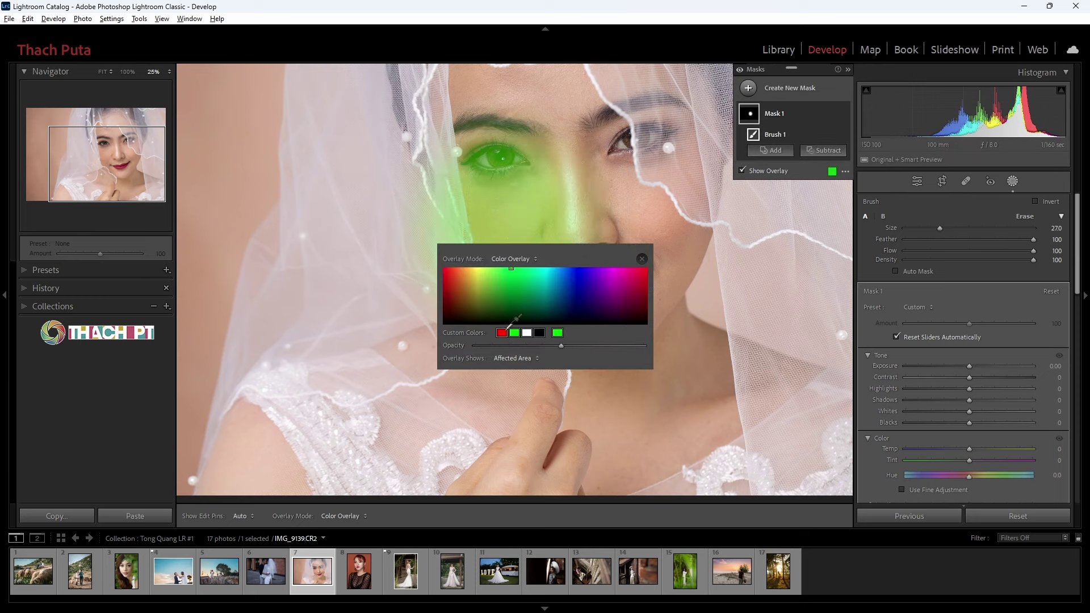
pyautogui.click(643, 269)
pyautogui.click(642, 260)
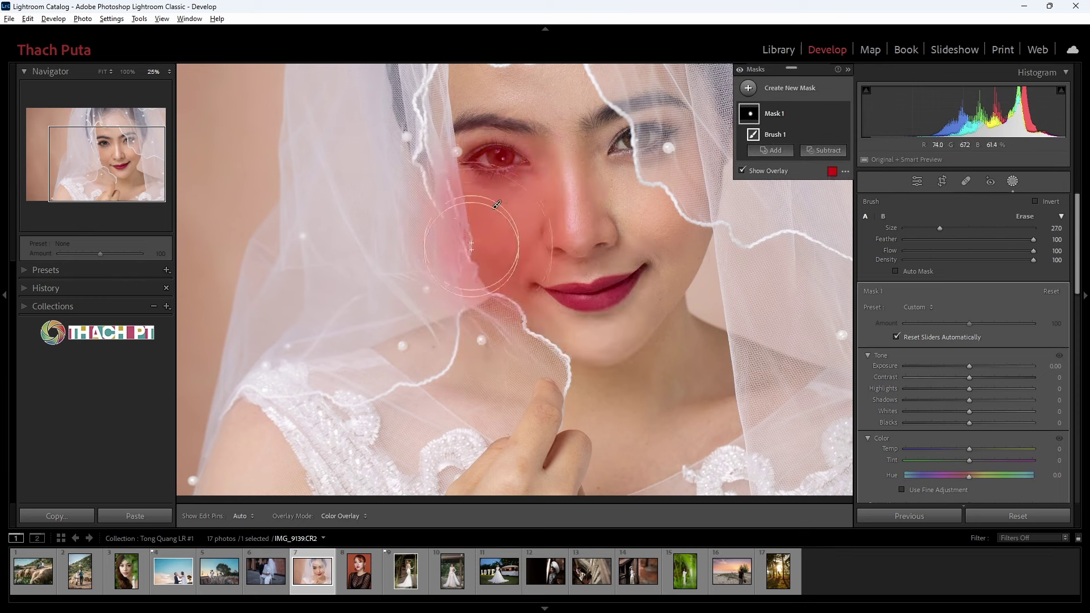
pyautogui.press('h')
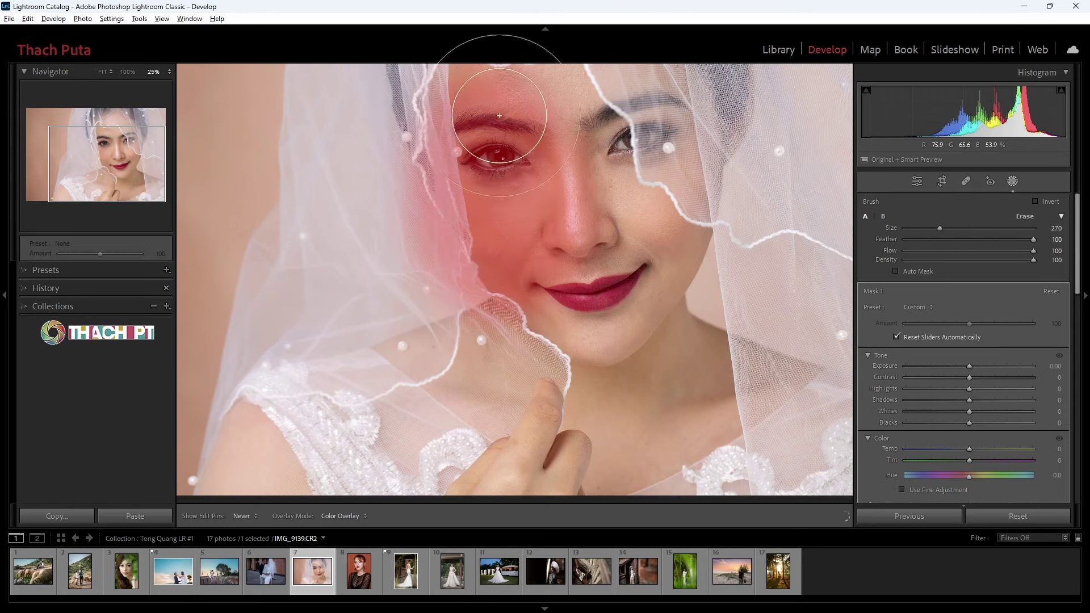
pyautogui.press('h')
pyautogui.moveTo(411, 297)
pyautogui.mouseDown()
pyautogui.moveTo(397, 245)
pyautogui.moveTo(438, 329)
pyautogui.mouseUp()
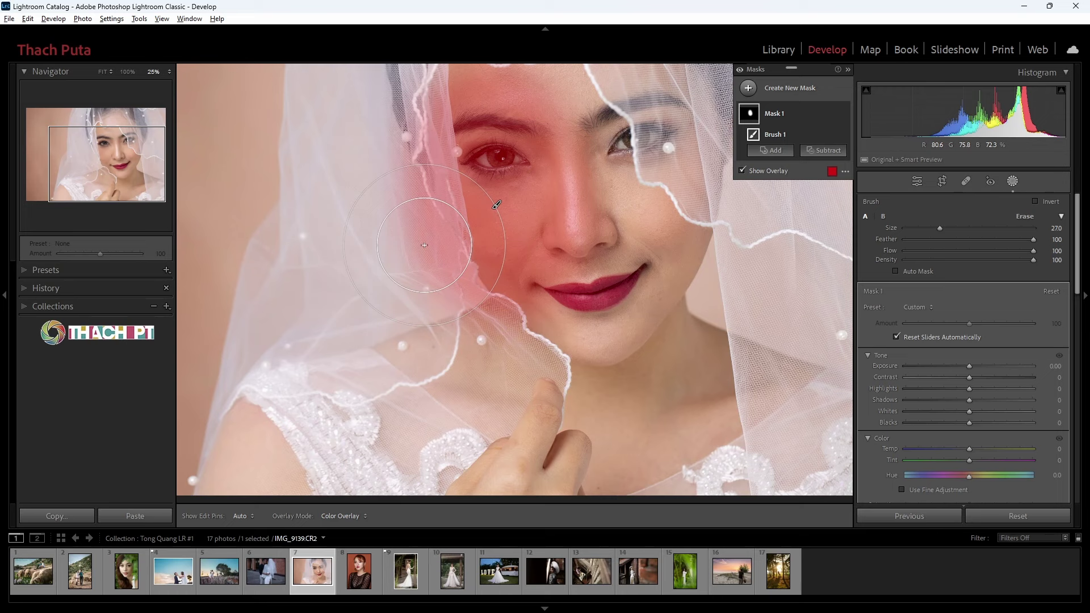
# Step: Erase the cheek brush mask off the veil with the Alt erase brush
pyautogui.press('alt')
pyautogui.scroll(3, 423, 243)
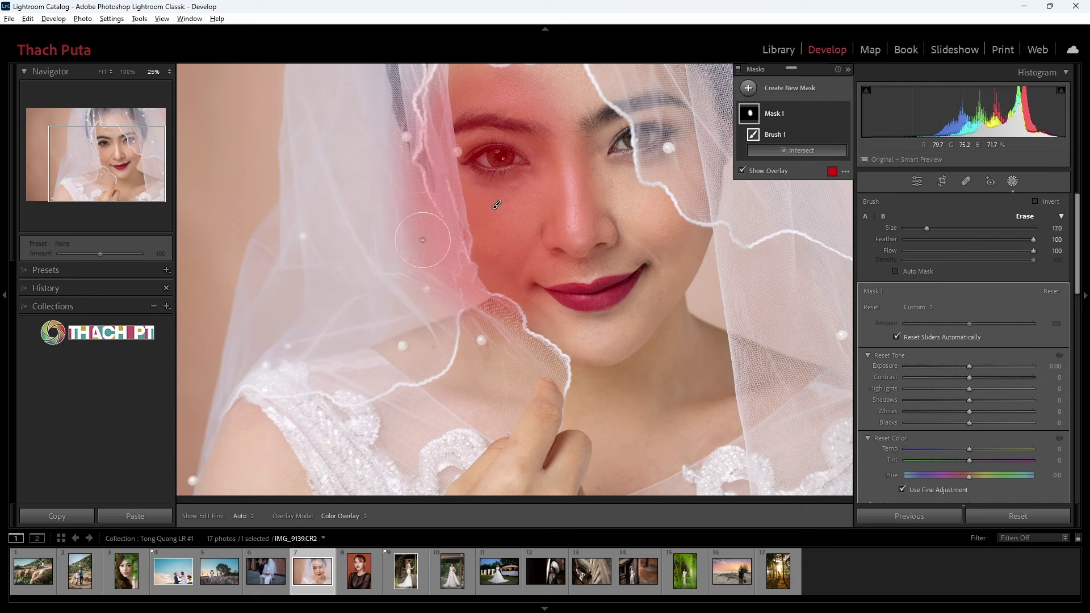
pyautogui.scroll(5, 423, 240)
pyautogui.press('alt')
pyautogui.scroll(-3, 424, 231)
pyautogui.press('h')
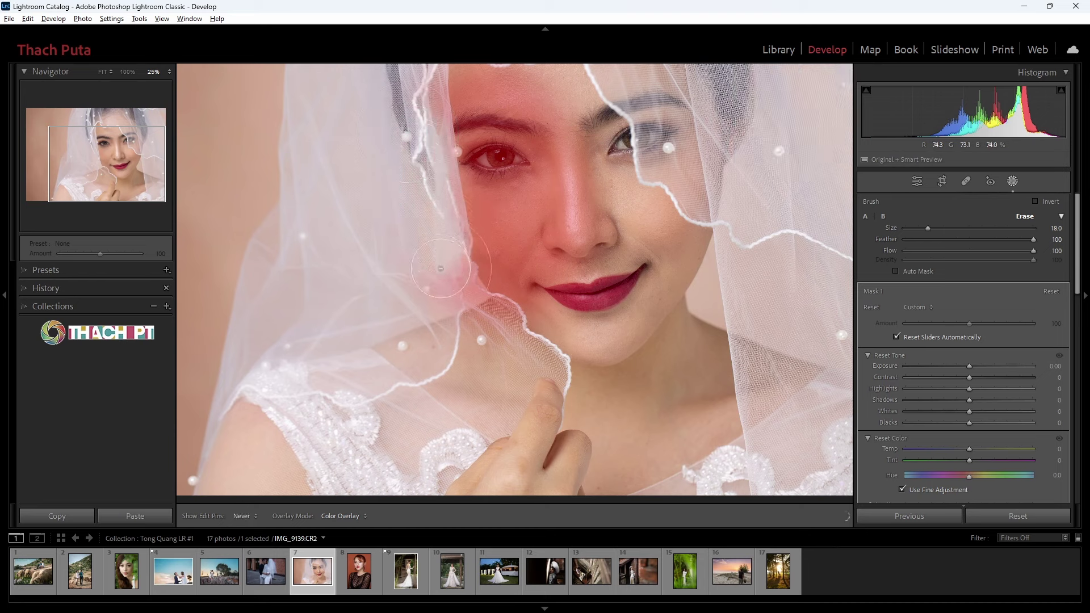
pyautogui.moveTo(440, 268); pyautogui.dragTo(507, 337)
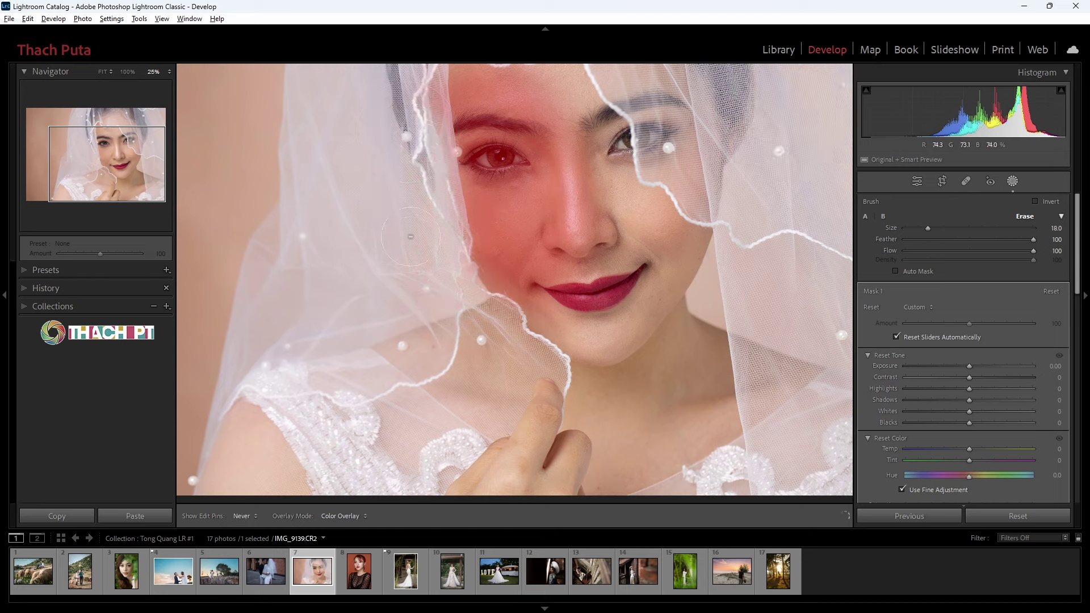
# Step: Erase the mask overlay from the eye, then delete the brush mask entirely
pyautogui.scroll(3, 414, 48)
pyautogui.press('h')
pyautogui.scroll(-5, 494, 154)
pyautogui.press('alt')
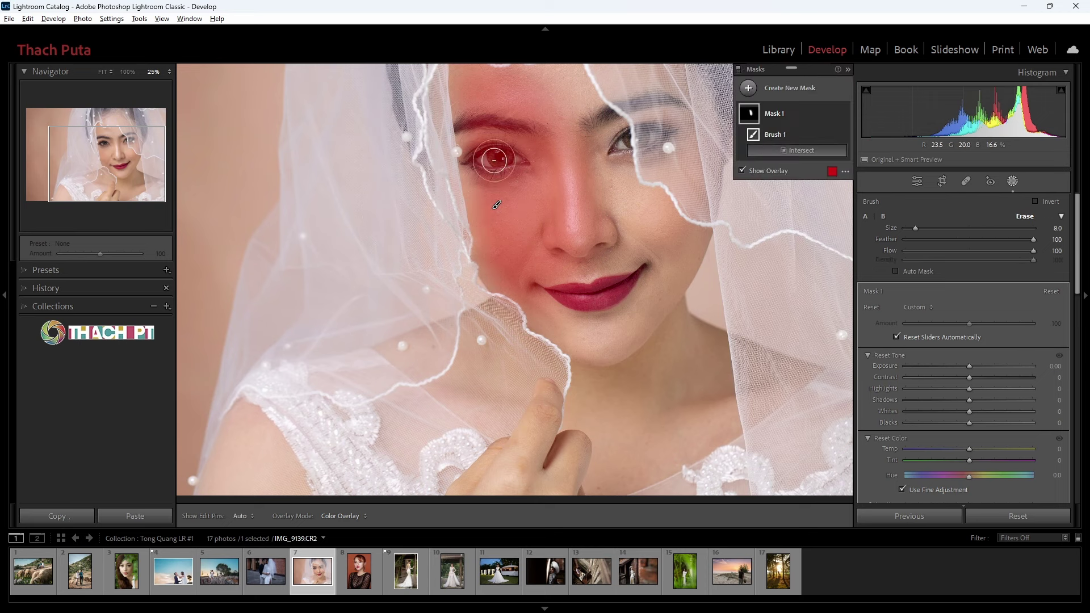
pyautogui.press('h')
pyautogui.moveTo(494, 159); pyautogui.dragTo(513, 159)
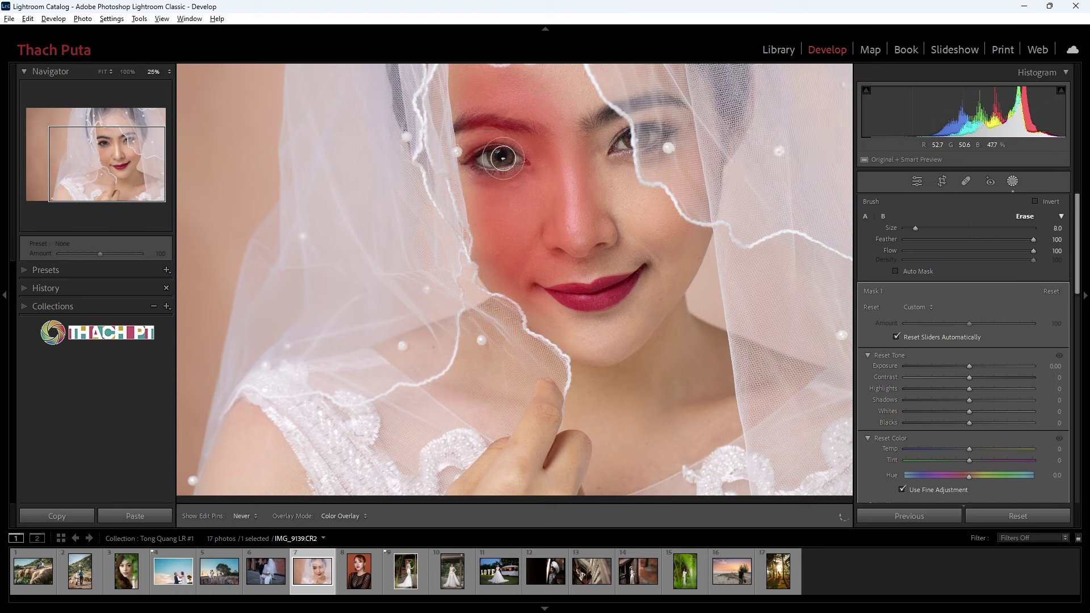
pyautogui.press('h')
pyautogui.press('Delete')
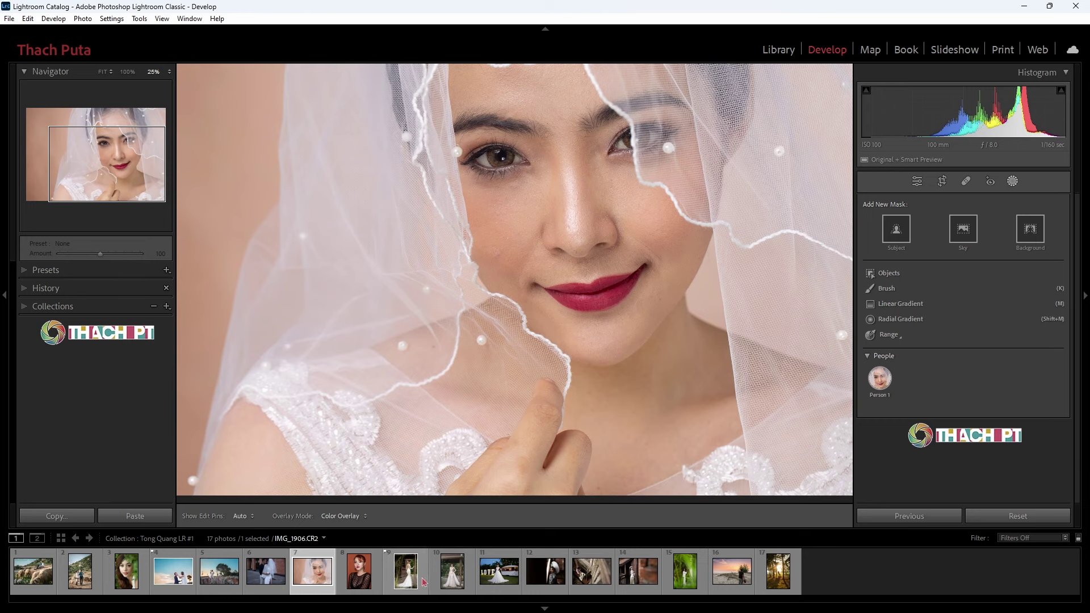
# Step: On the LOVE wedding photo, draw a wide, shallow-angled linear gradient across the top
pyautogui.click(509, 578)
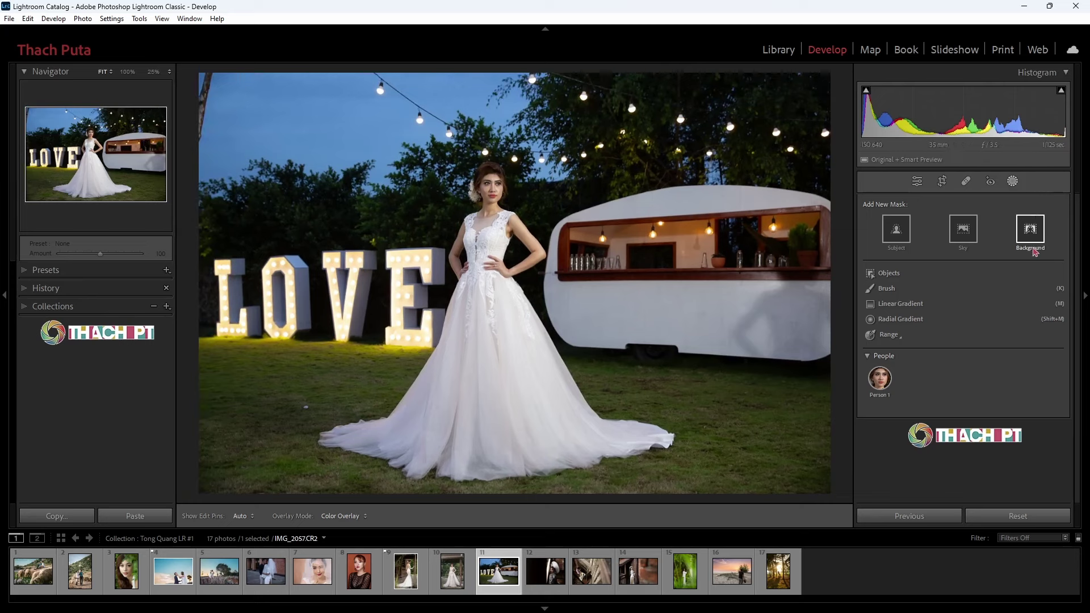
pyautogui.click(1012, 183)
pyautogui.click(1013, 182)
pyautogui.click(900, 304)
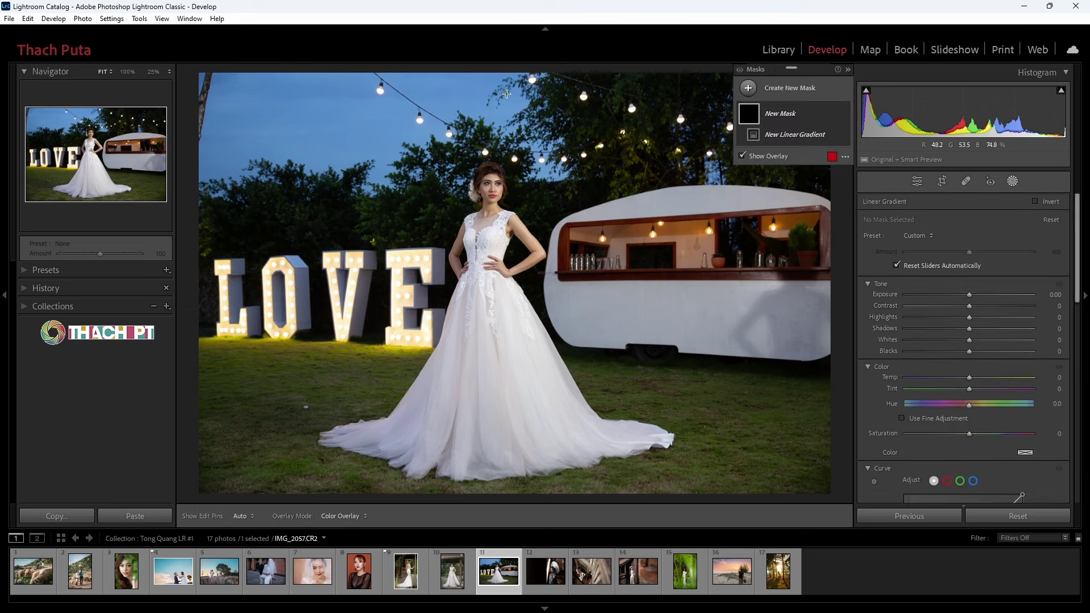
pyautogui.moveTo(506, 93)
pyautogui.mouseDown()
pyautogui.moveTo(624, 327)
pyautogui.moveTo(785, 438)
pyautogui.moveTo(316, 382)
pyautogui.moveTo(549, 341)
pyautogui.mouseUp()
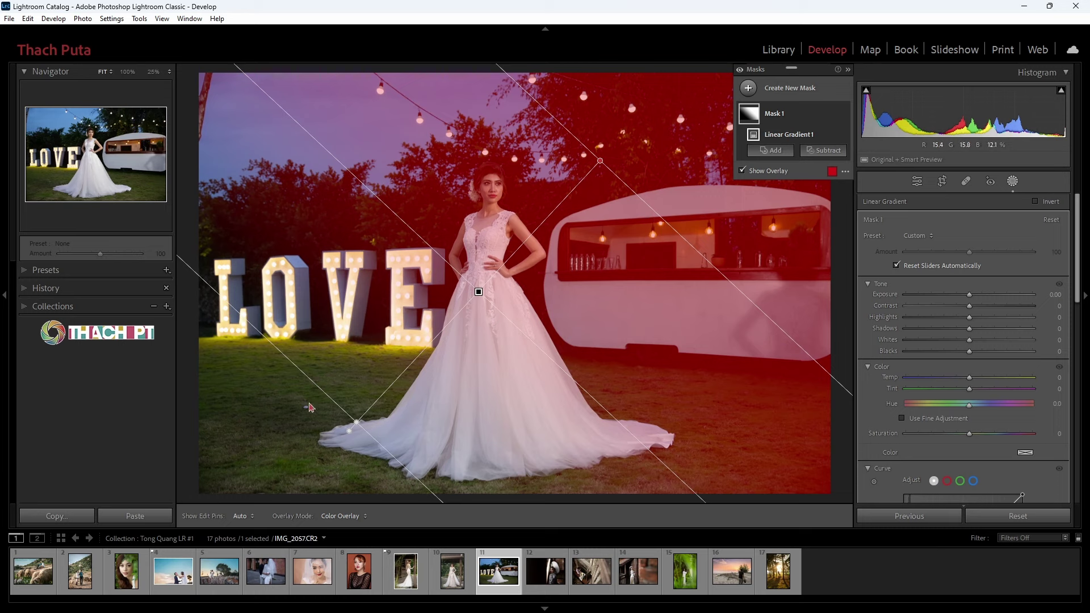
pyautogui.moveTo(355, 423)
pyautogui.mouseDown()
pyautogui.moveTo(313, 494)
pyautogui.moveTo(359, 491)
pyautogui.moveTo(615, 270)
pyautogui.moveTo(454, 348)
pyautogui.mouseUp()
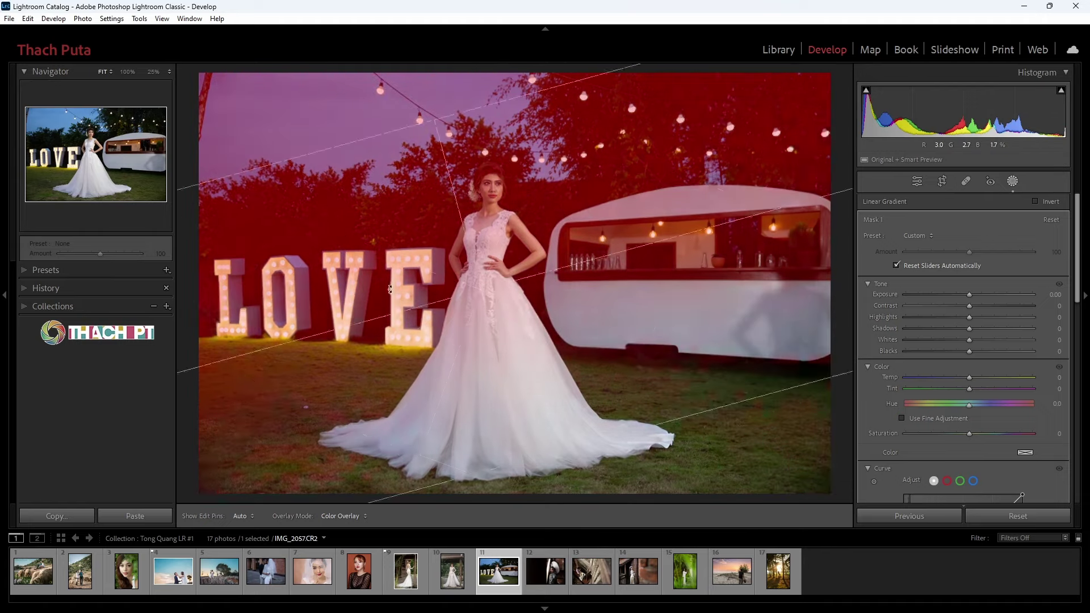
pyautogui.moveTo(454, 348)
pyautogui.mouseDown()
pyautogui.moveTo(516, 278)
pyautogui.moveTo(518, 321)
pyautogui.mouseUp()
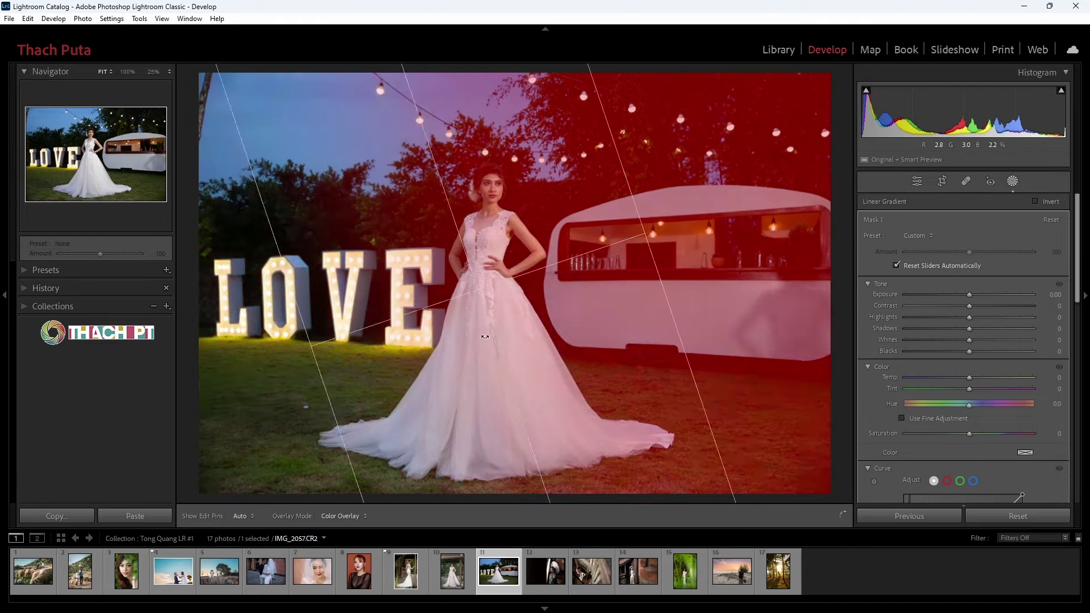
pyautogui.moveTo(792, 114)
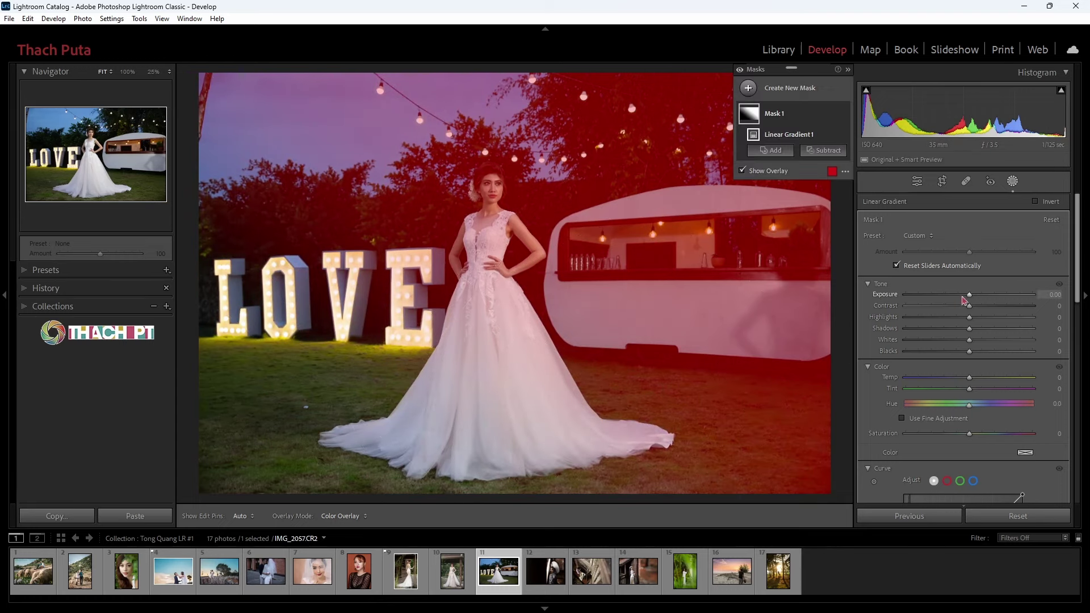
# Step: Raise the gradient's exposure to +0.25, compare it on and off, then delete all masks
pyautogui.moveTo(970, 295); pyautogui.dragTo(974, 296)
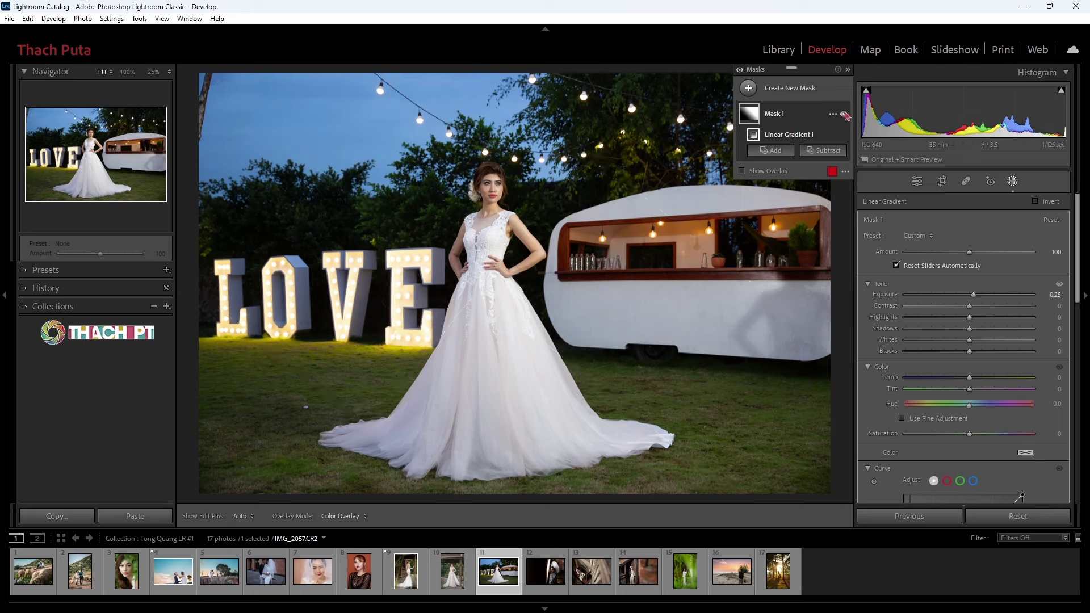
pyautogui.click(844, 115)
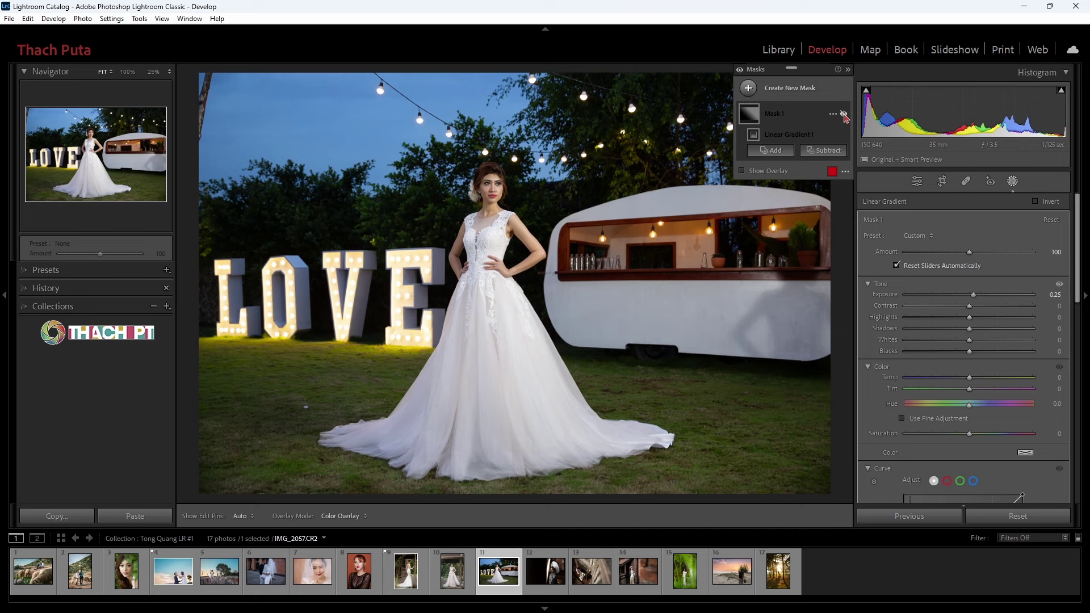
pyautogui.click(844, 115)
pyautogui.click(844, 115)
pyautogui.click(845, 115)
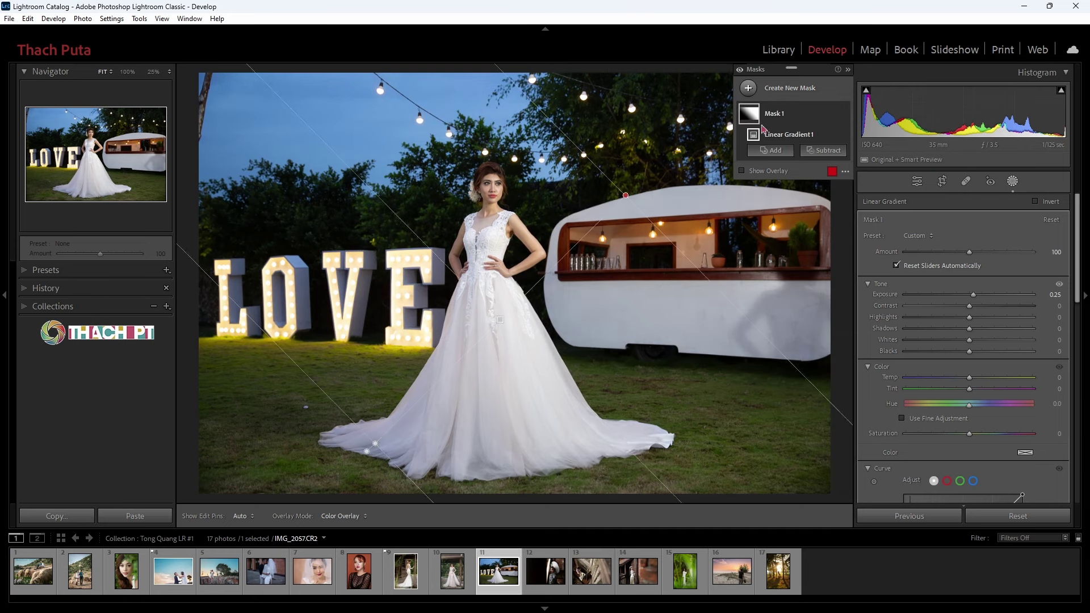
pyautogui.rightClick(832, 117)
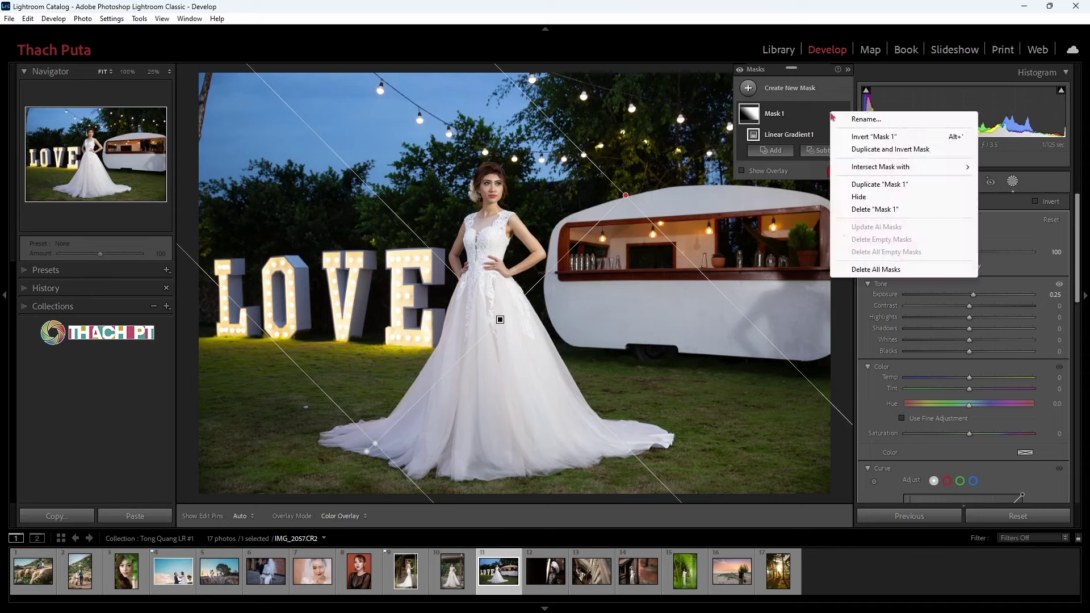
pyautogui.click(843, 269)
# Step: On the brick-wall couple photo, draw a radial gradient over the couple, redoing the first attempt
pyautogui.click(272, 581)
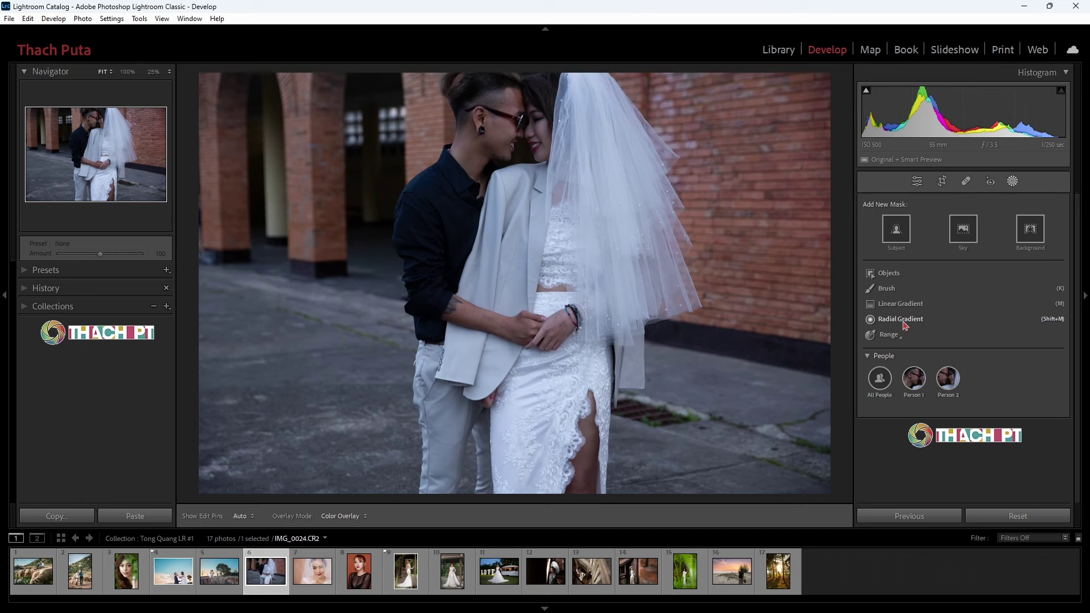
pyautogui.click(906, 321)
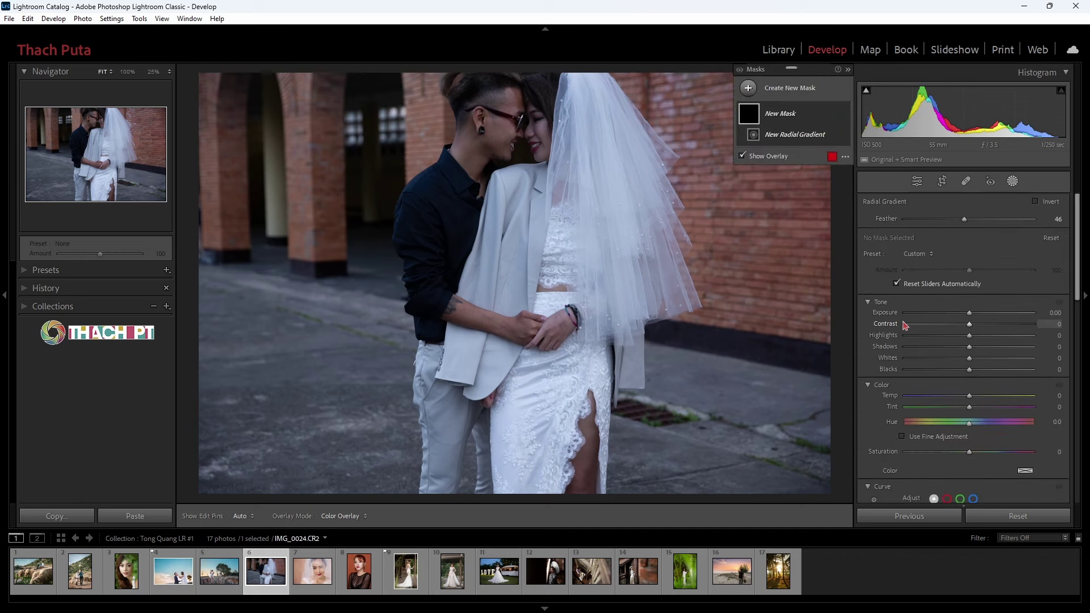
pyautogui.moveTo(526, 208); pyautogui.dragTo(755, 328)
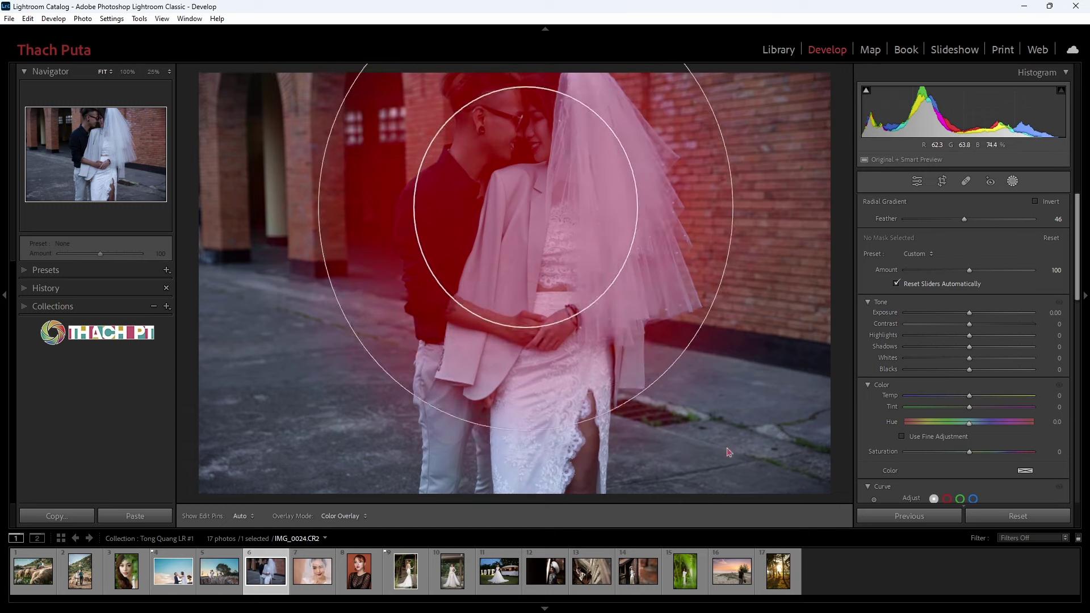
pyautogui.moveTo(755, 329); pyautogui.dragTo(721, 485)
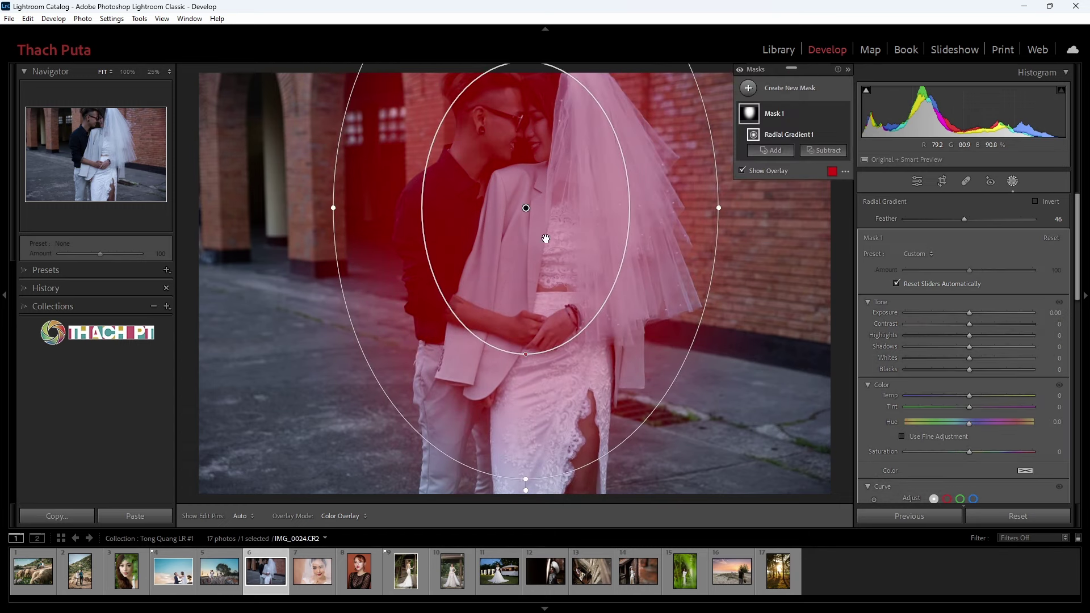
pyautogui.moveTo(525, 214)
pyautogui.mouseDown()
pyautogui.moveTo(523, 235)
pyautogui.moveTo(735, 435)
pyautogui.moveTo(689, 470)
pyautogui.moveTo(702, 449)
pyautogui.mouseUp()
pyautogui.press('Delete')
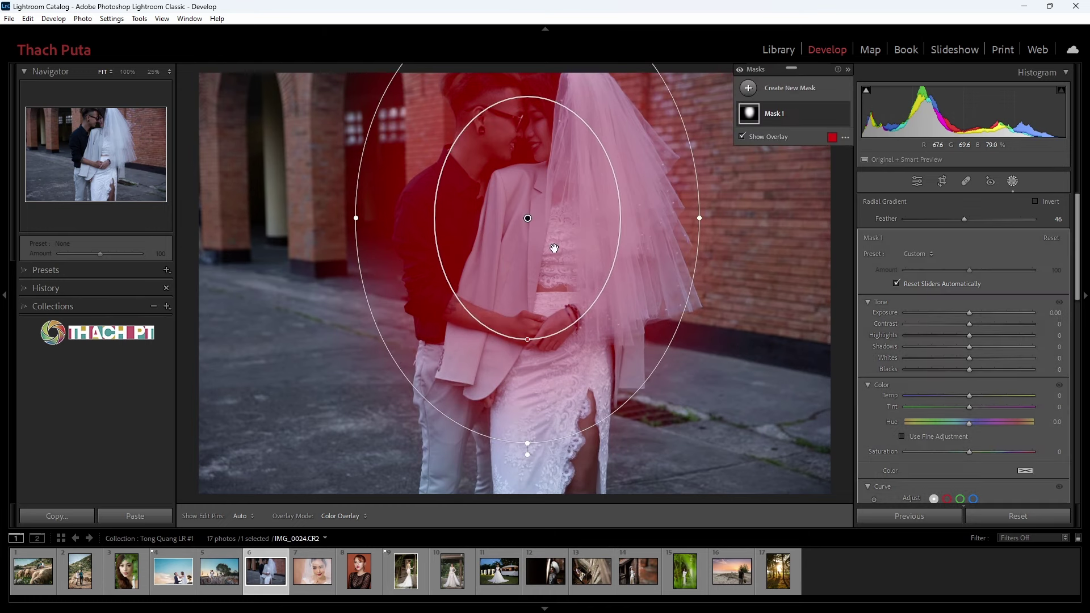
pyautogui.moveTo(527, 219); pyautogui.dragTo(522, 211)
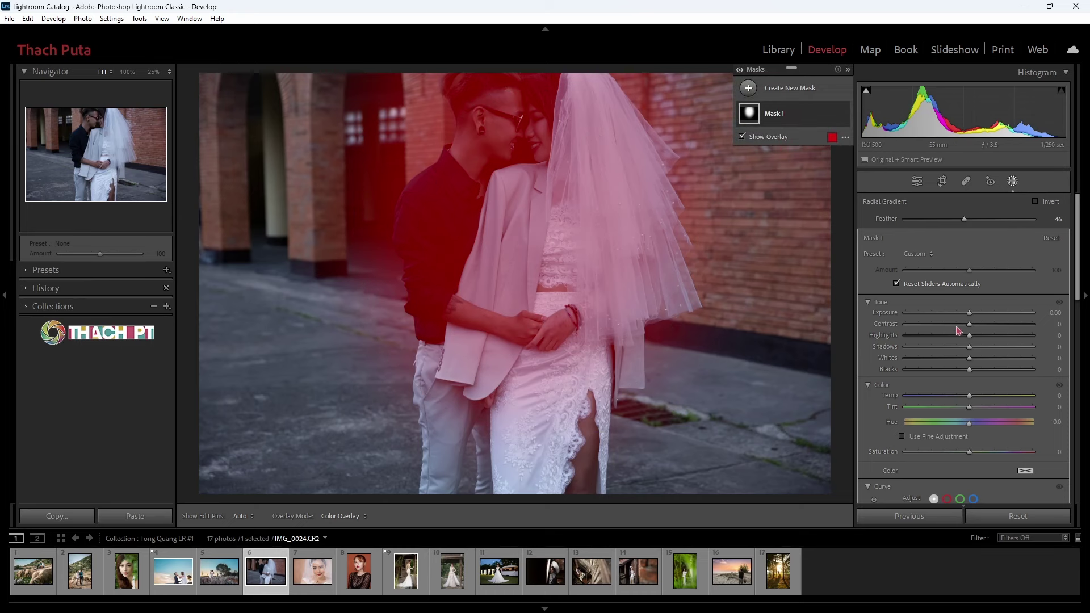
# Step: Set the radial mask's exposure to +0.96 and feather it to about 43
pyautogui.moveTo(969, 312); pyautogui.dragTo(985, 316)
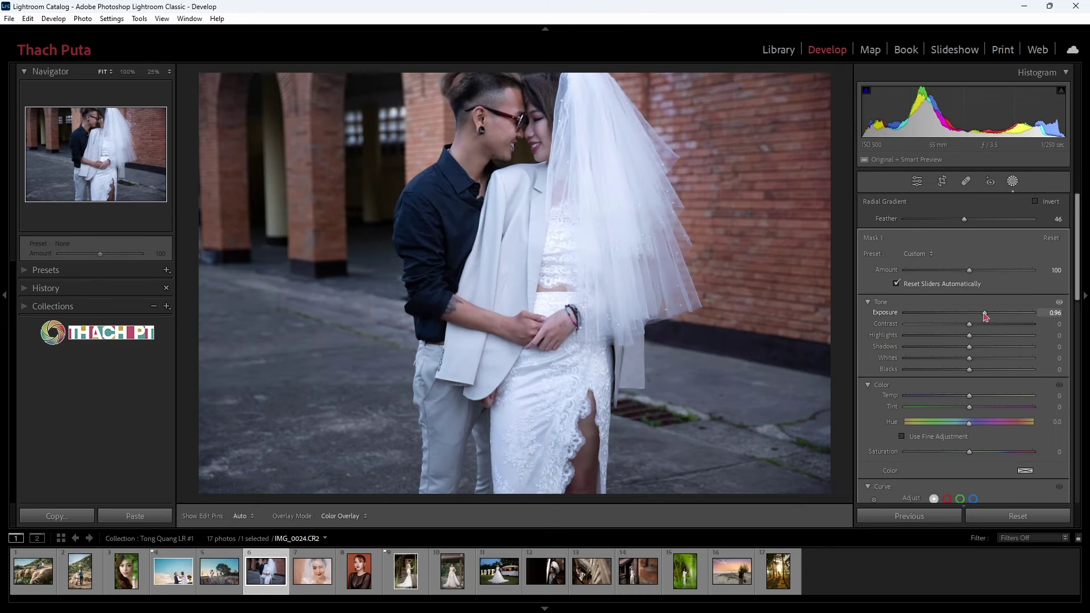
pyautogui.click(965, 220)
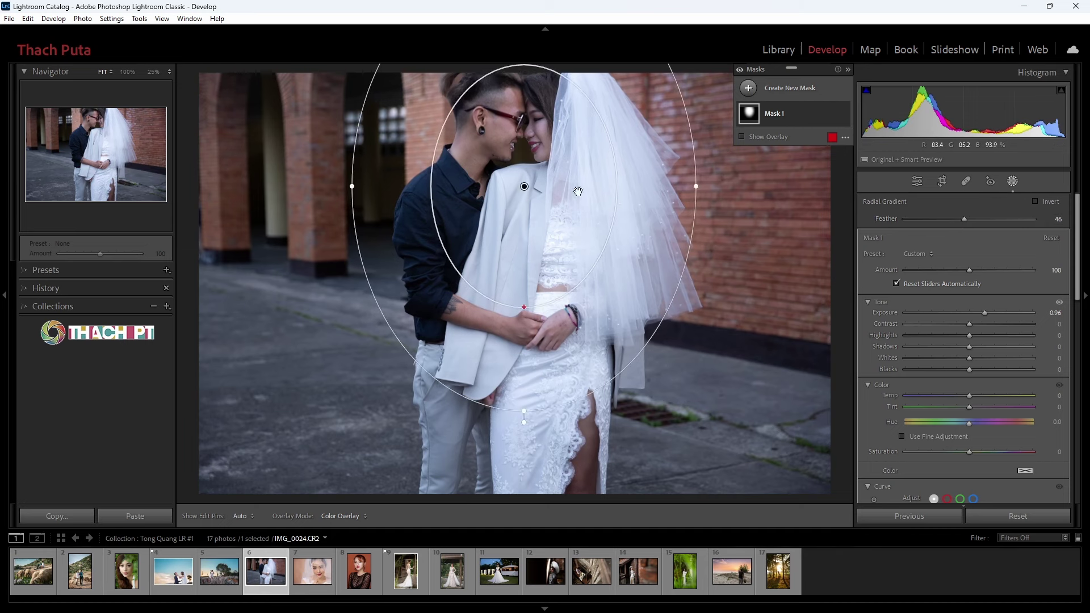
pyautogui.moveTo(965, 221); pyautogui.dragTo(972, 225)
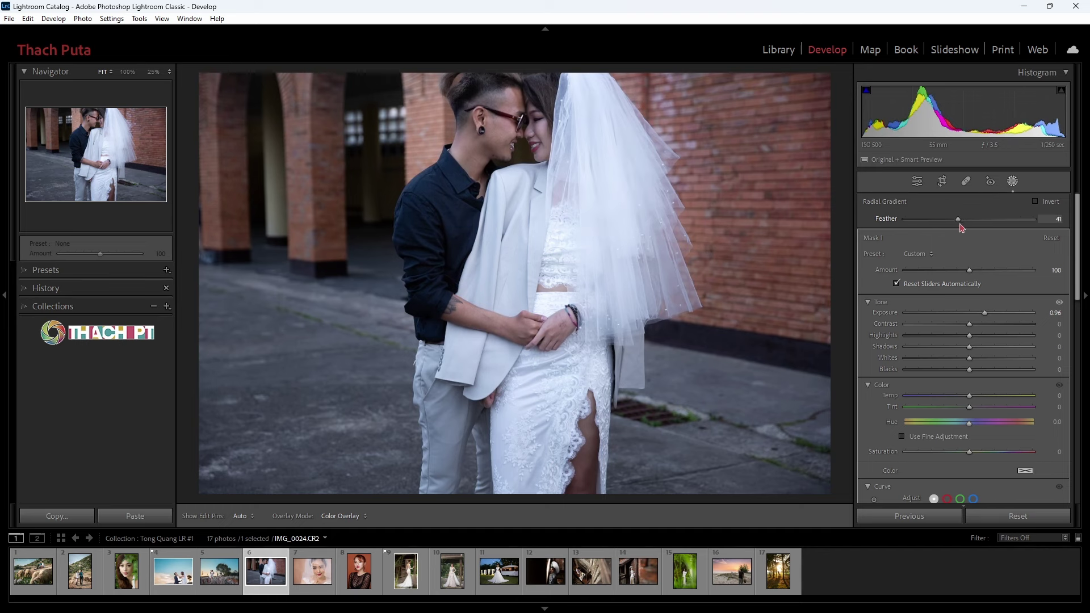
pyautogui.moveTo(972, 226); pyautogui.dragTo(960, 223)
pyautogui.moveTo(533, 194); pyautogui.dragTo(527, 194)
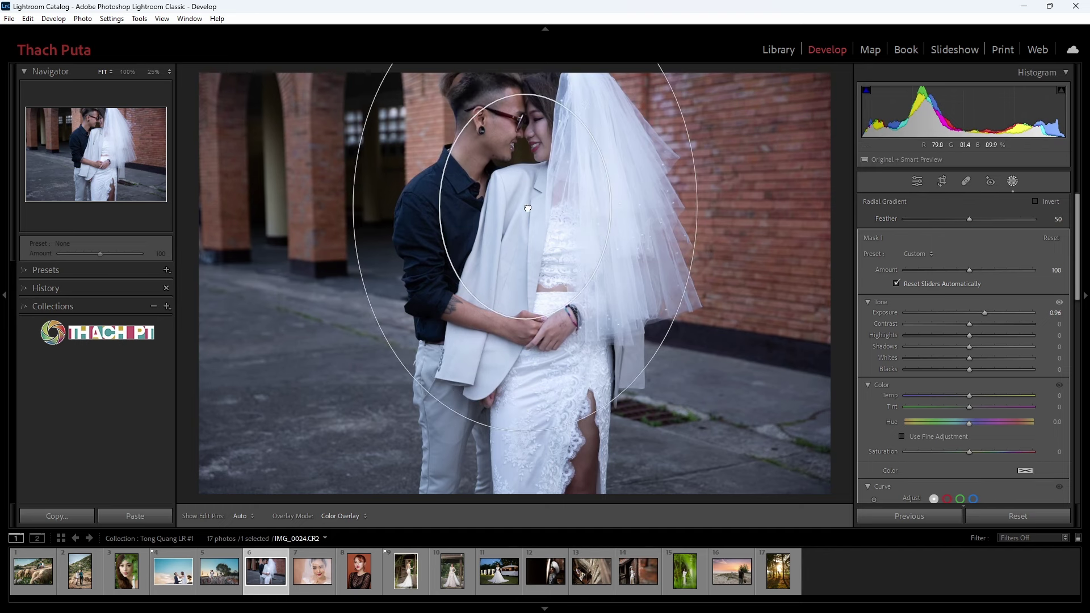
pyautogui.moveTo(521, 305)
pyautogui.mouseDown()
pyautogui.moveTo(521, 279)
pyautogui.moveTo(532, 343)
pyautogui.moveTo(524, 327)
pyautogui.mouseUp()
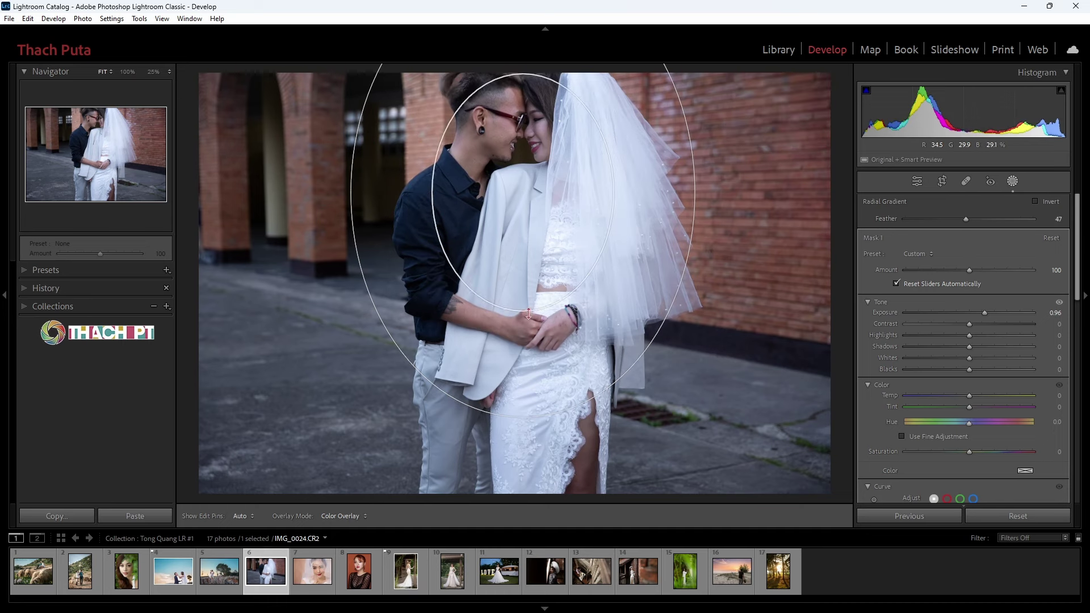
# Step: Widen, tilt and shift the radial gradient toward the man's head to frame the couple
pyautogui.moveTo(337, 197); pyautogui.dragTo(500, 315)
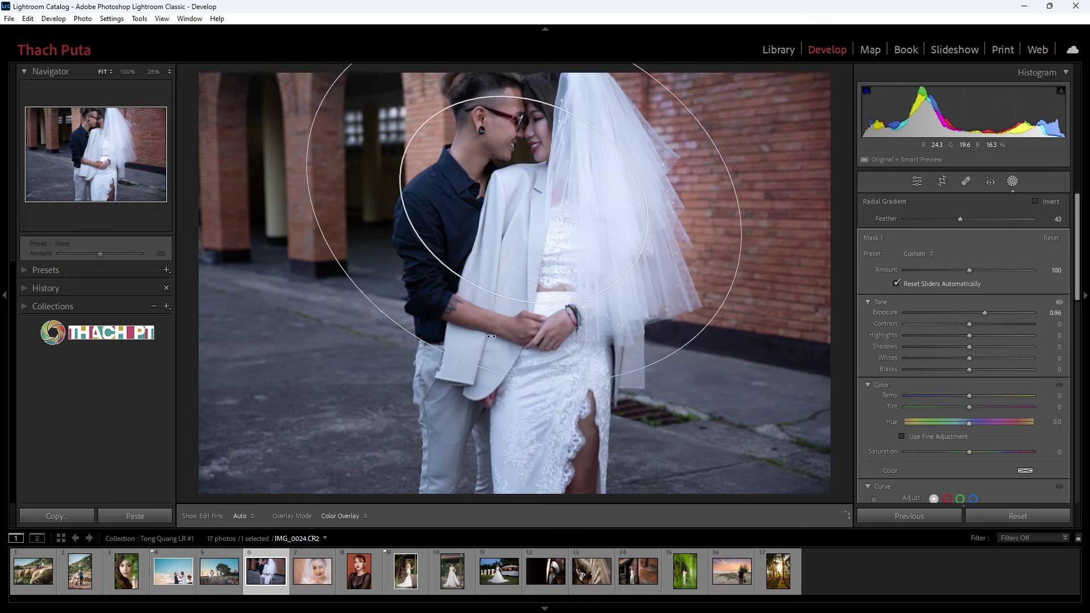
pyautogui.moveTo(500, 315)
pyautogui.mouseDown()
pyautogui.moveTo(532, 213)
pyautogui.moveTo(443, 185)
pyautogui.mouseUp()
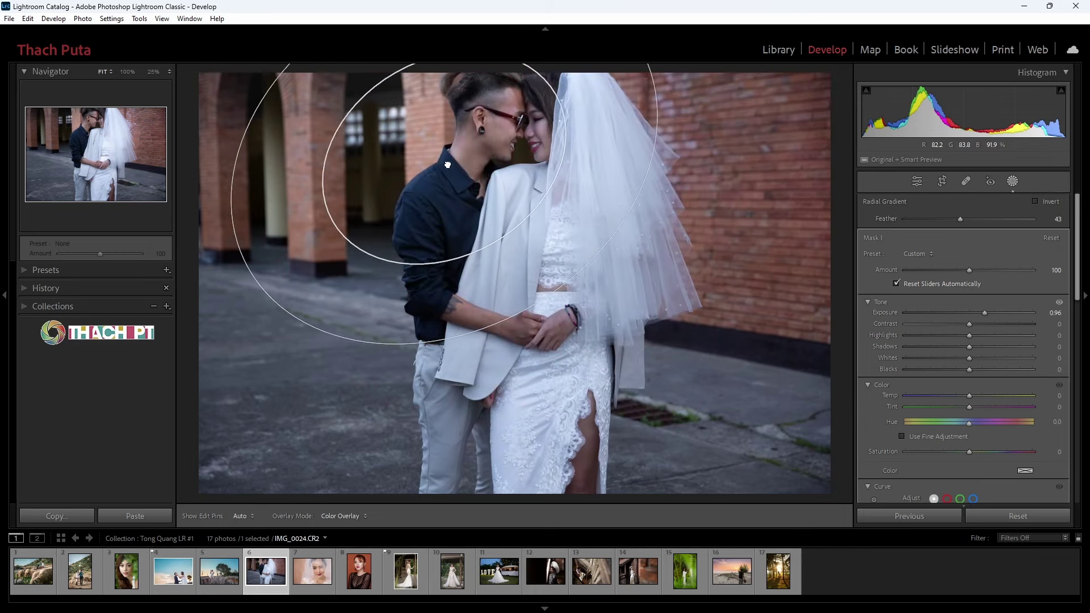
pyautogui.moveTo(444, 185); pyautogui.dragTo(457, 163)
pyautogui.moveTo(540, 310); pyautogui.dragTo(532, 319)
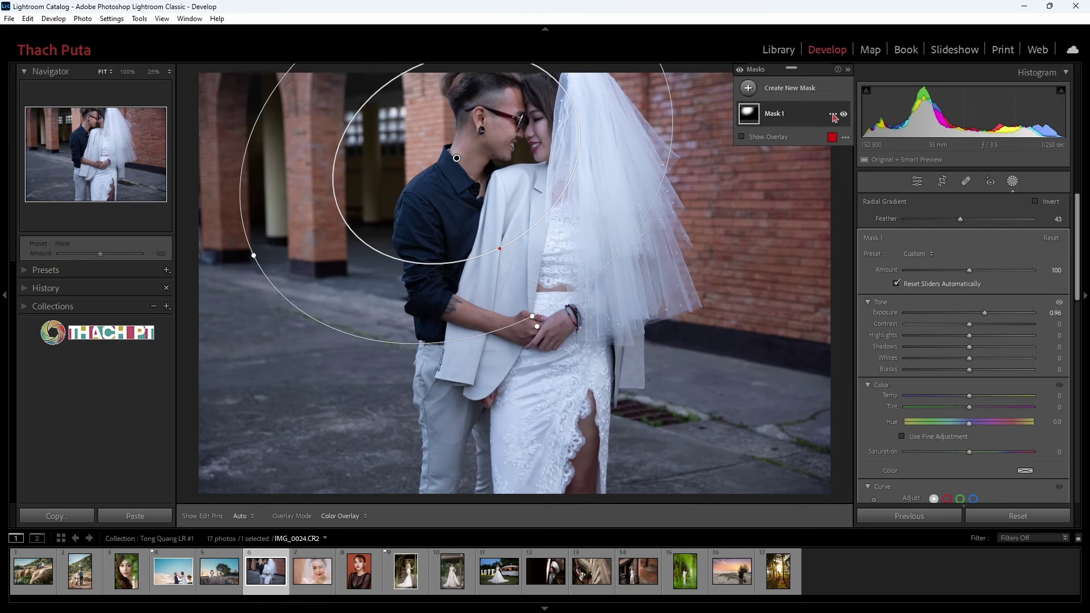
pyautogui.click(833, 115)
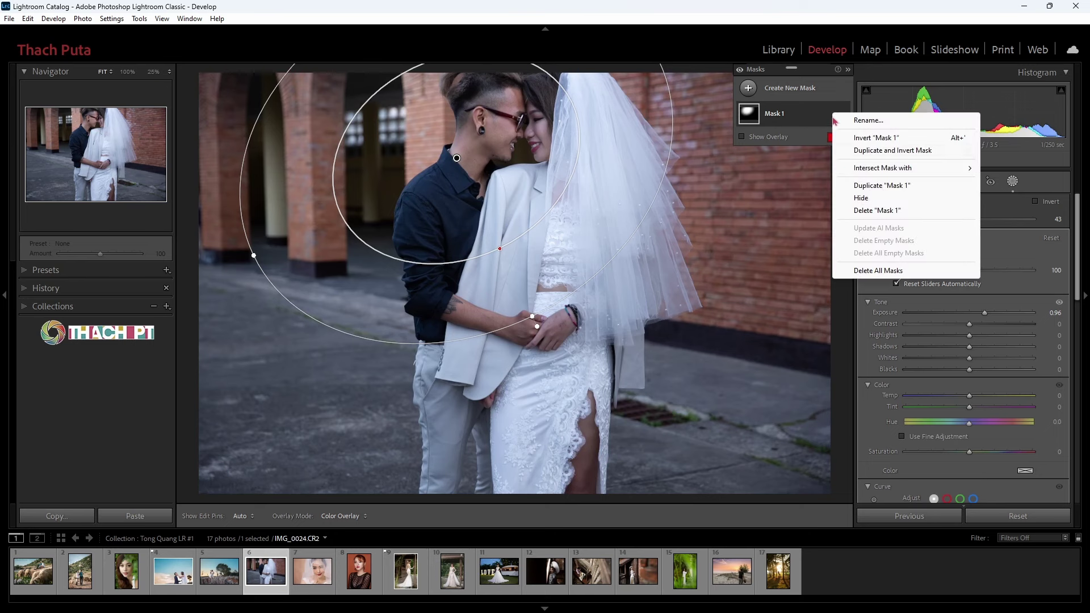
# Step: Delete all masks on the couple photo, view the range mask types, then open the green-leaves portrait IMG_5080.CR2
pyautogui.click(868, 271)
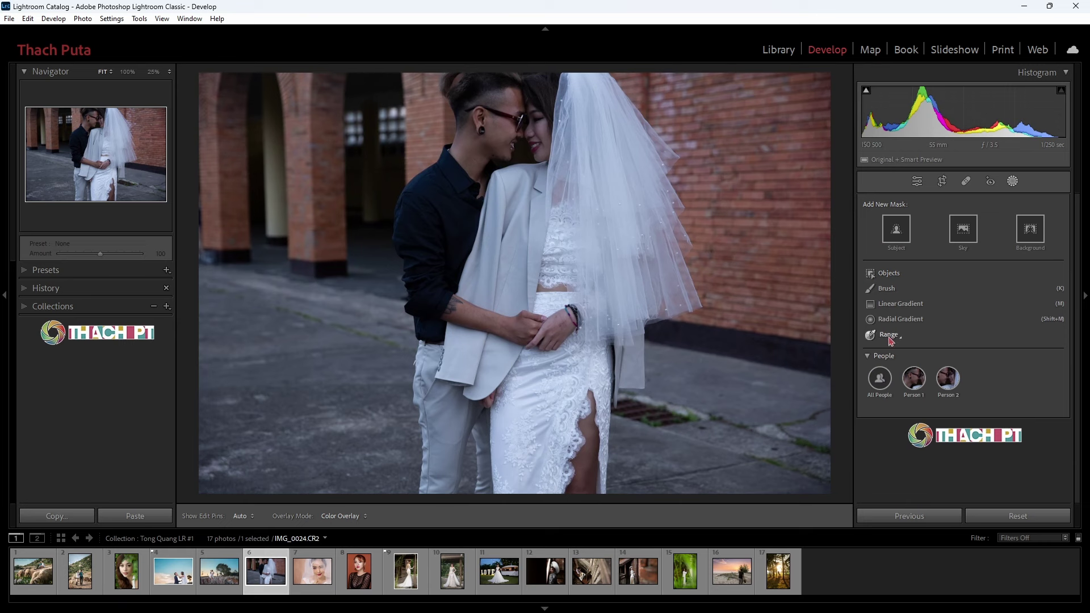
pyautogui.click(890, 340)
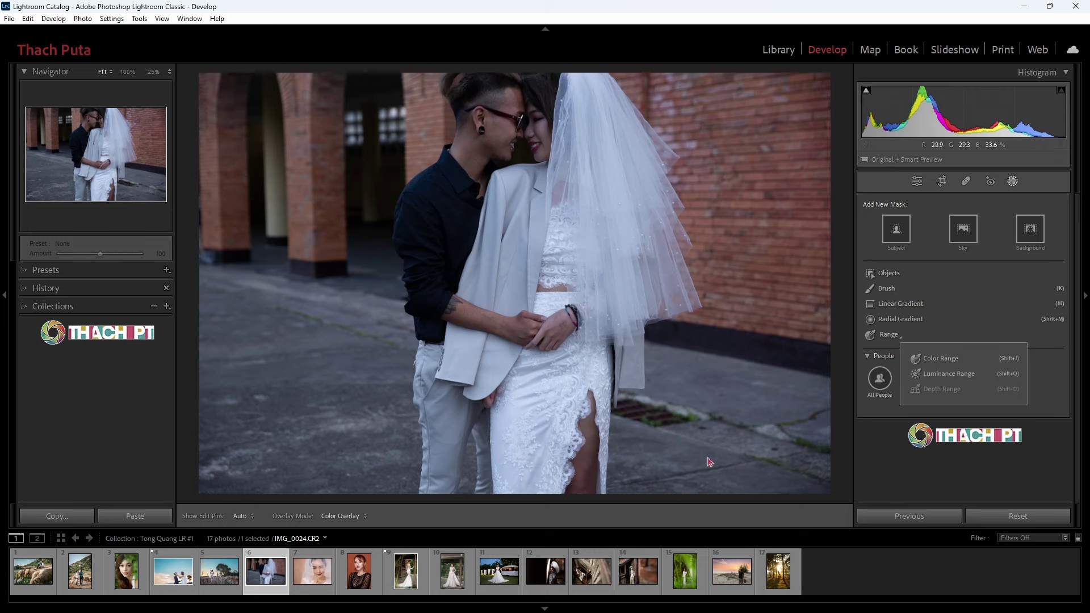
pyautogui.click(127, 578)
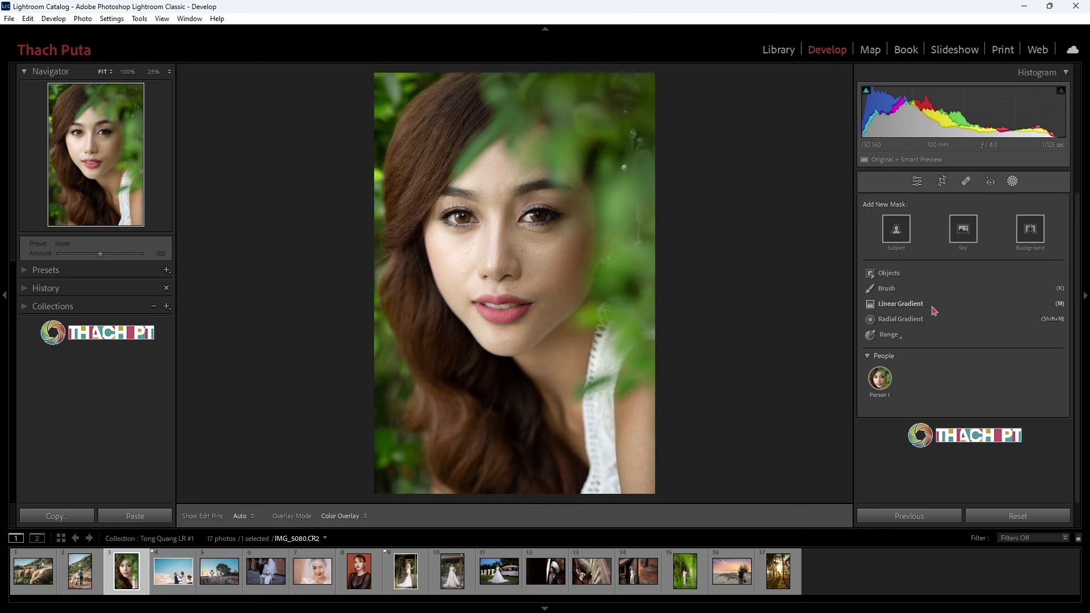
pyautogui.click(890, 334)
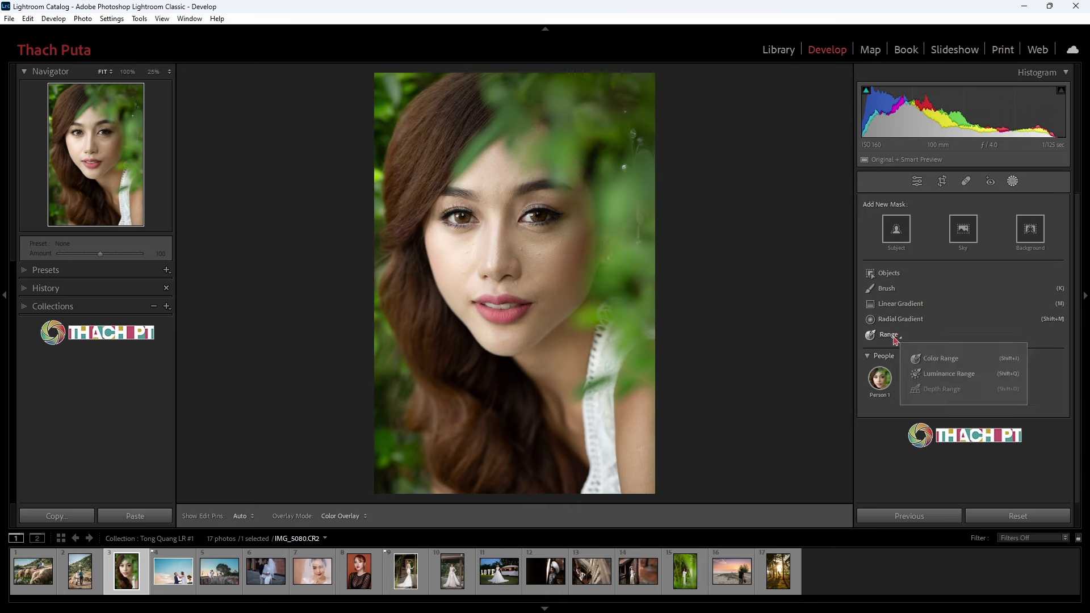
pyautogui.click(938, 359)
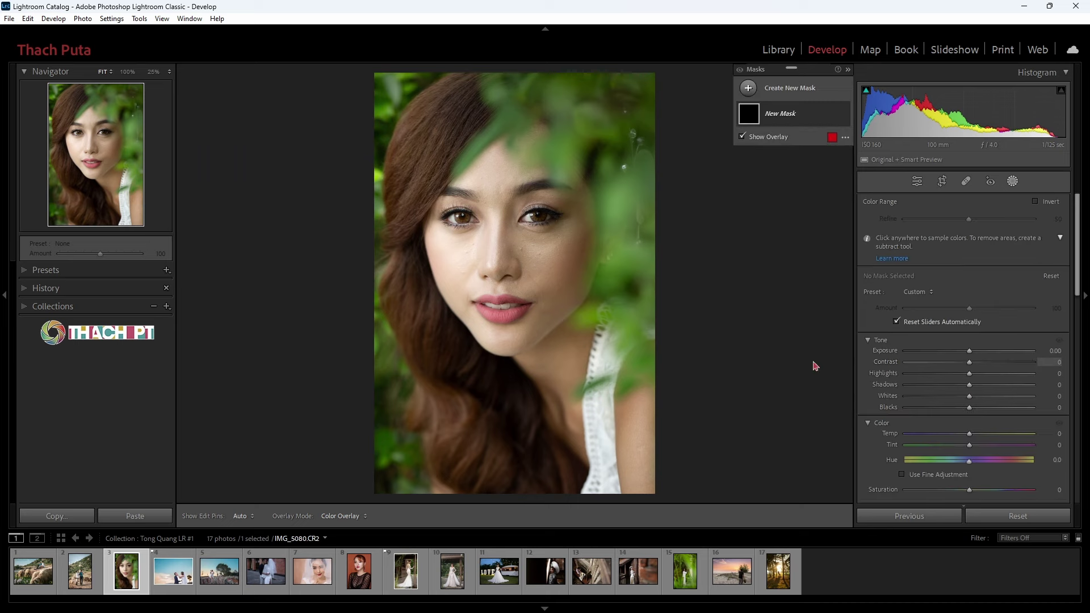
pyautogui.click(559, 145)
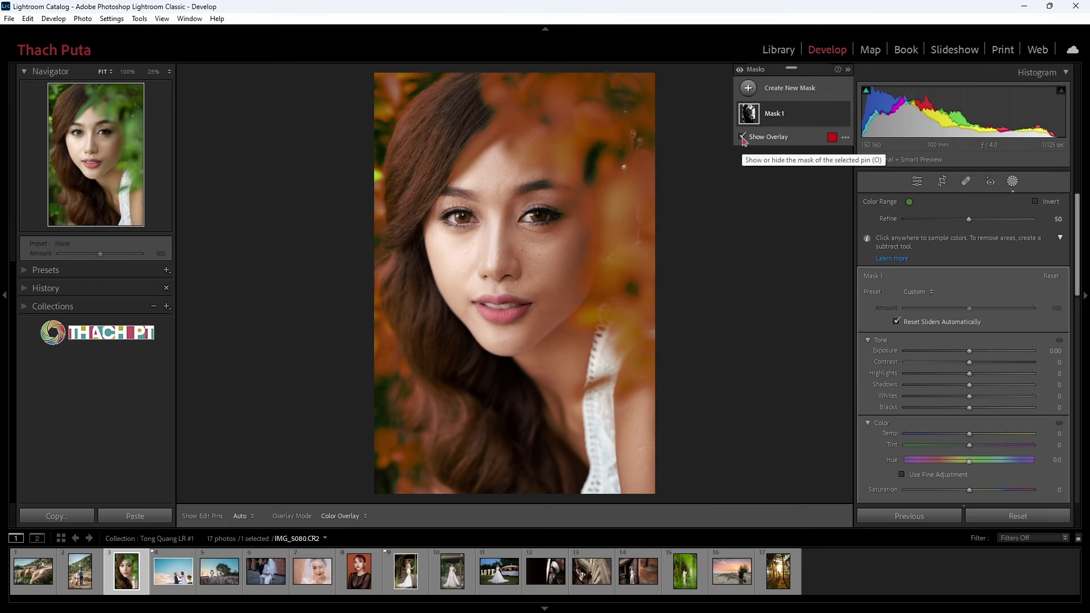
pyautogui.click(742, 137)
pyautogui.click(742, 137)
pyautogui.click(558, 146)
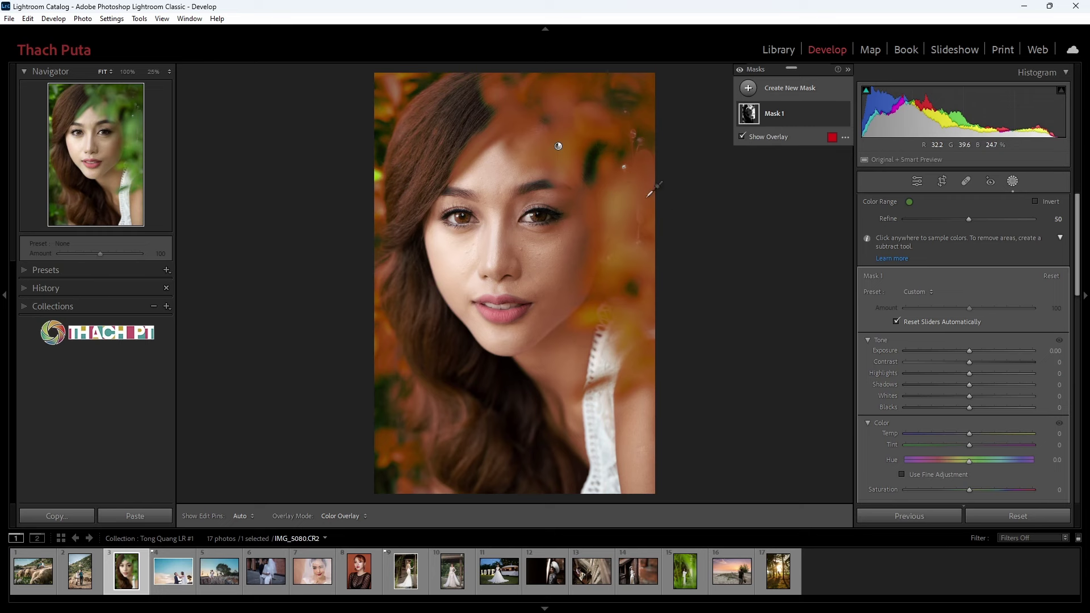
pyautogui.click(845, 137)
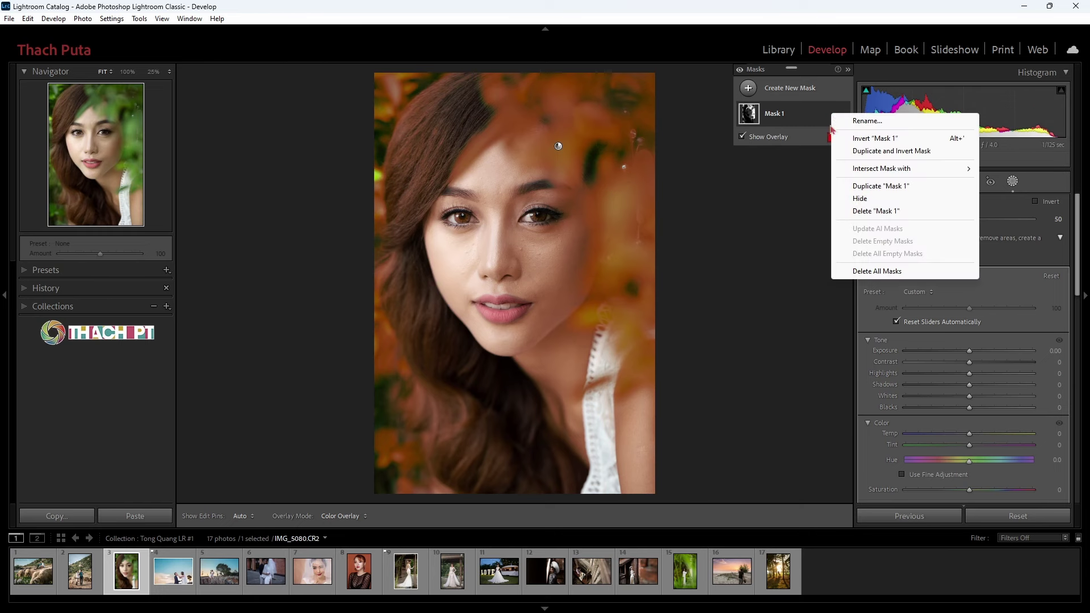
pyautogui.click(857, 276)
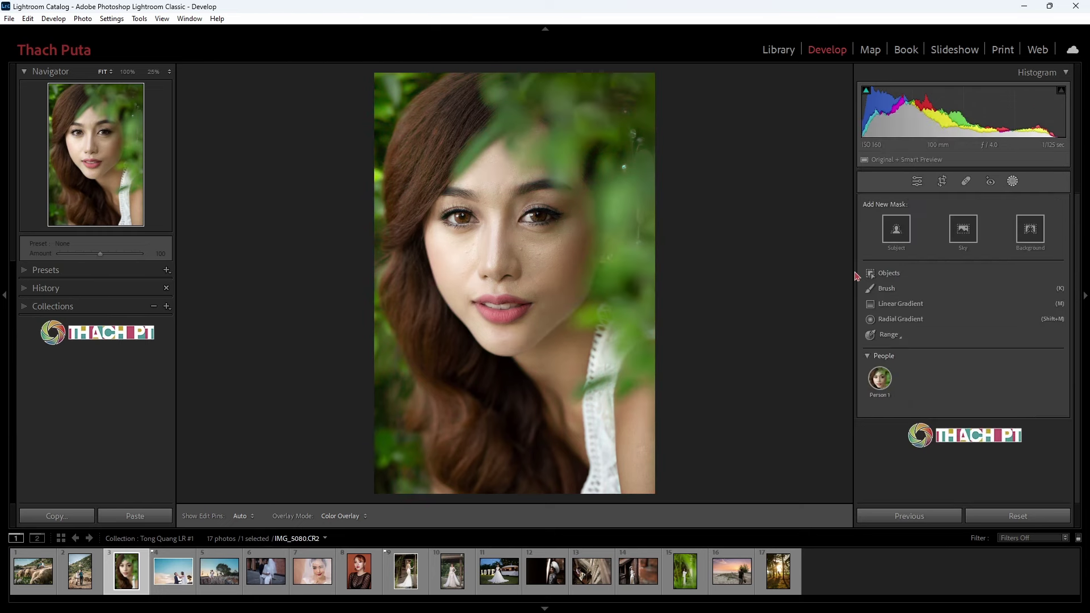
pyautogui.click(888, 334)
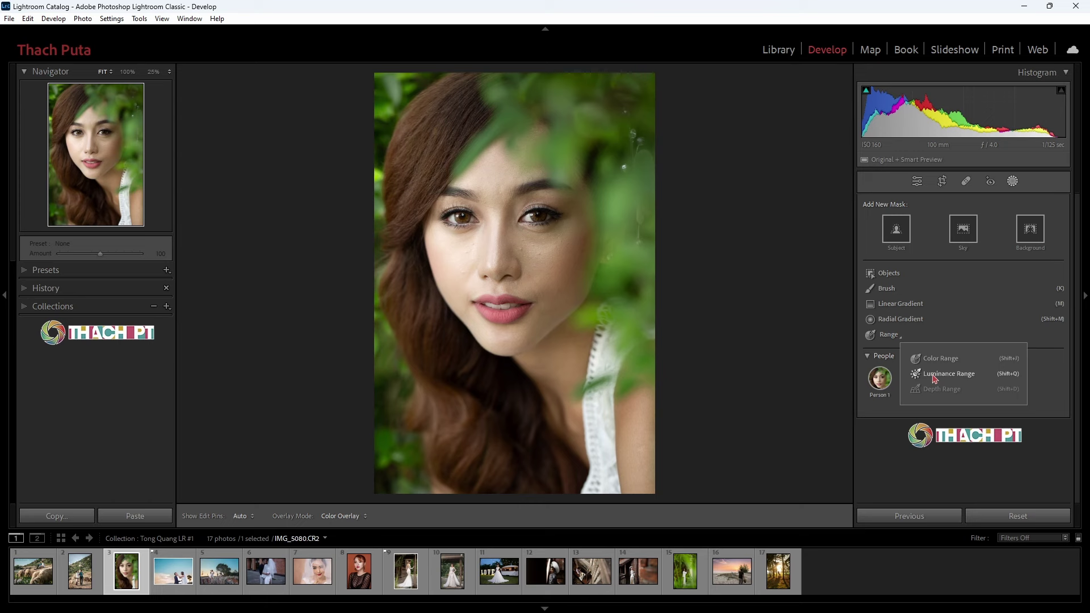
pyautogui.click(935, 379)
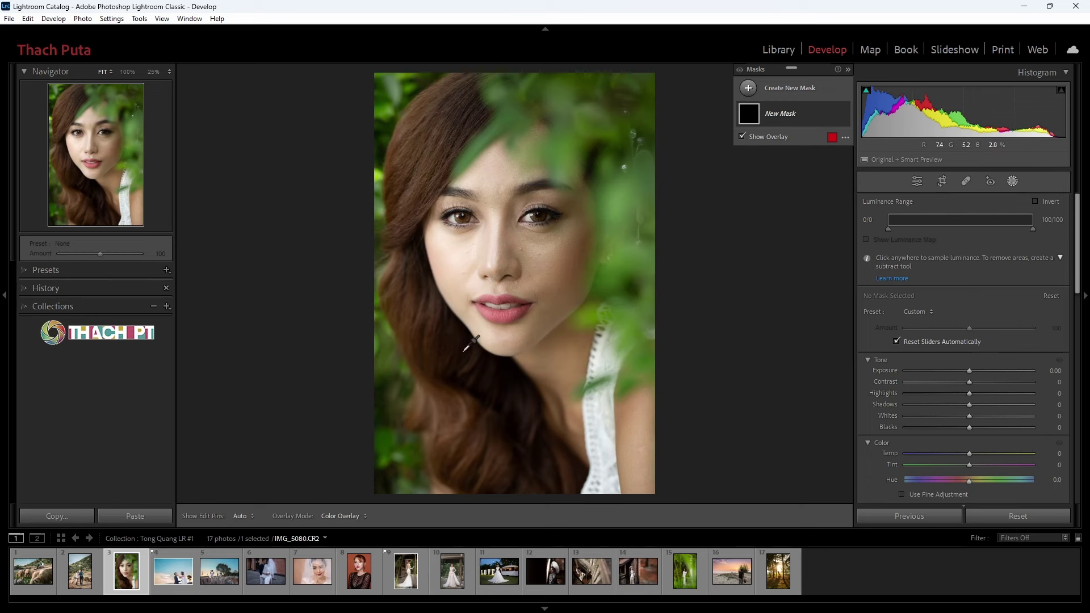
pyautogui.click(463, 351)
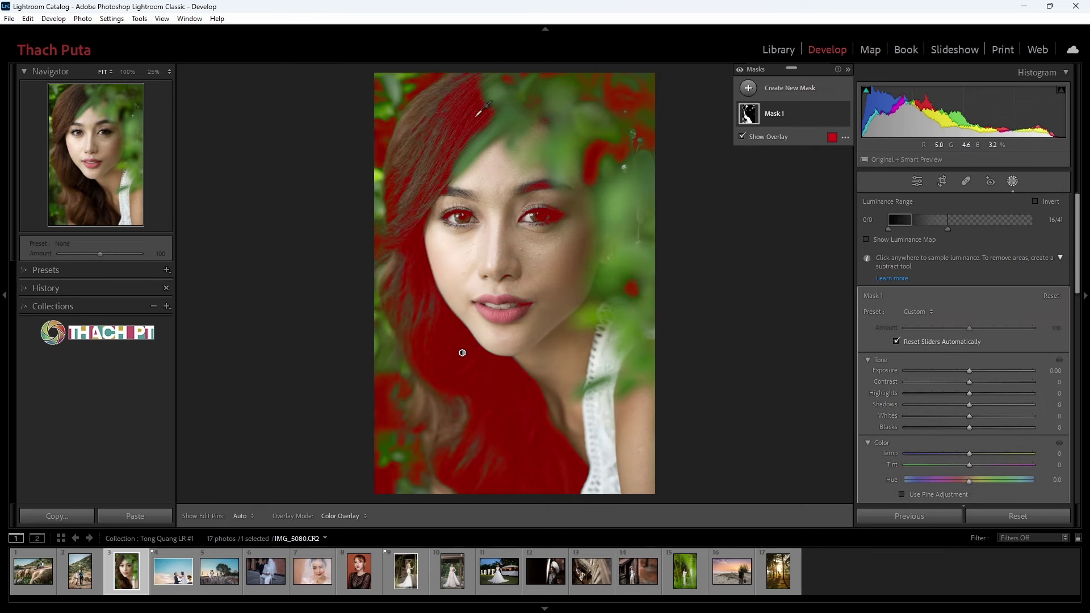
pyautogui.moveTo(914, 223)
pyautogui.mouseDown()
pyautogui.moveTo(905, 223)
pyautogui.moveTo(943, 234)
pyautogui.moveTo(919, 237)
pyautogui.mouseUp()
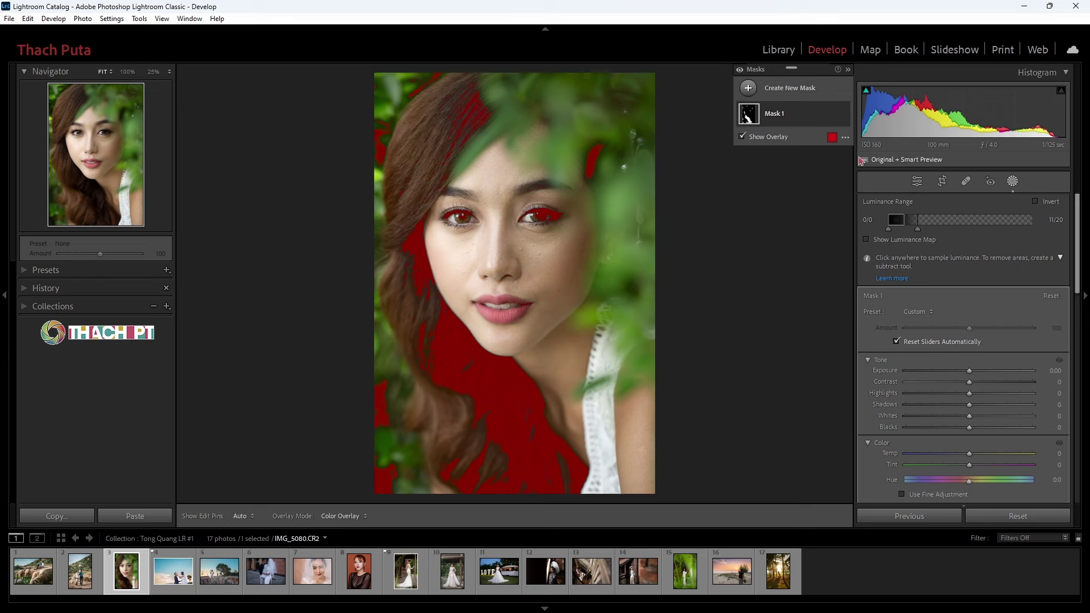
pyautogui.rightClick(830, 122)
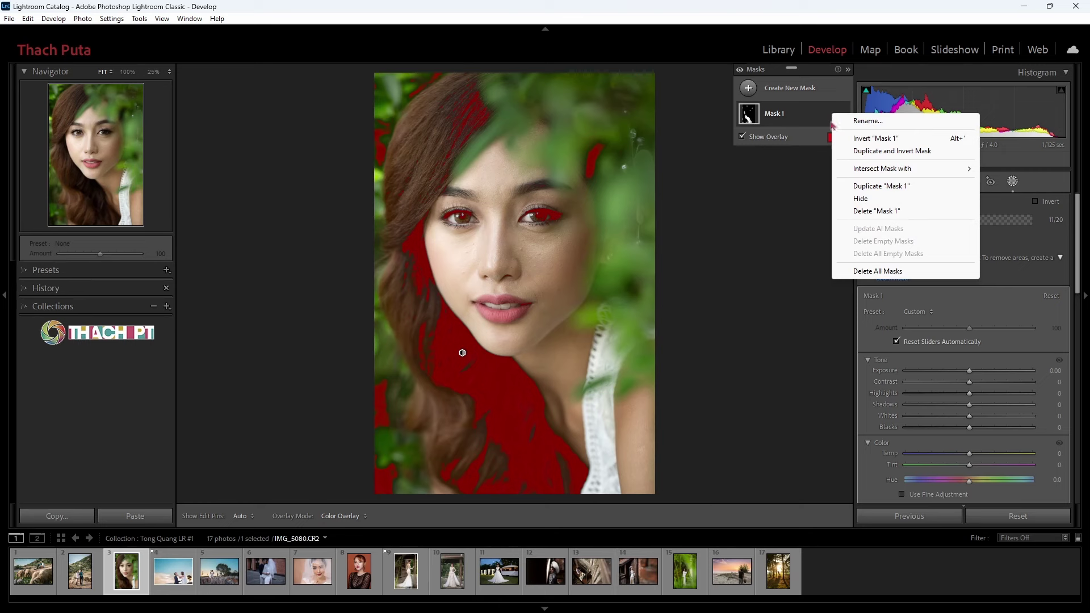
pyautogui.click(858, 275)
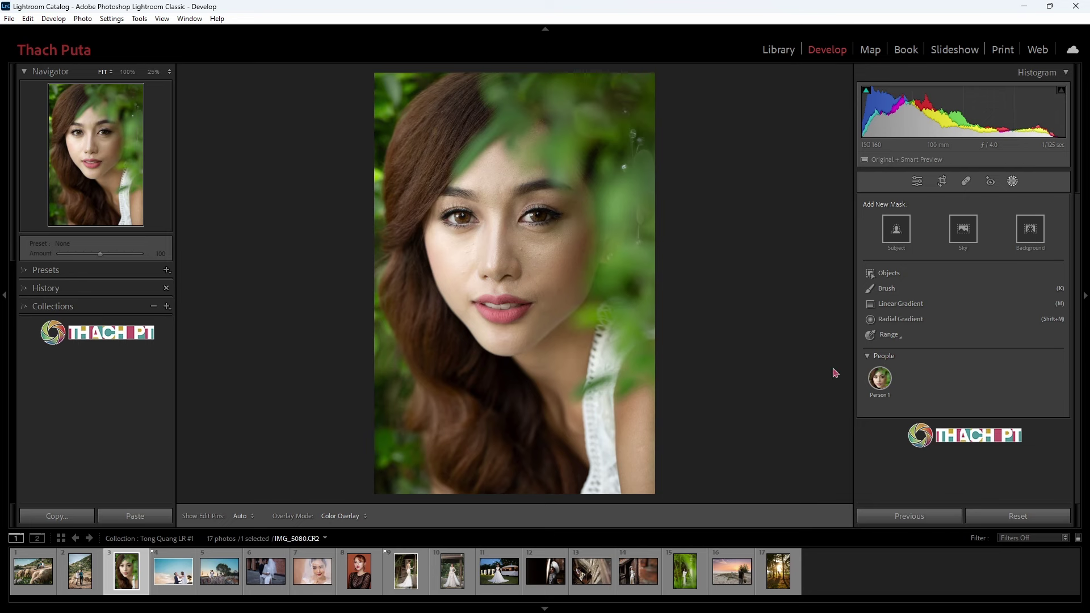
pyautogui.moveTo(172, 570)
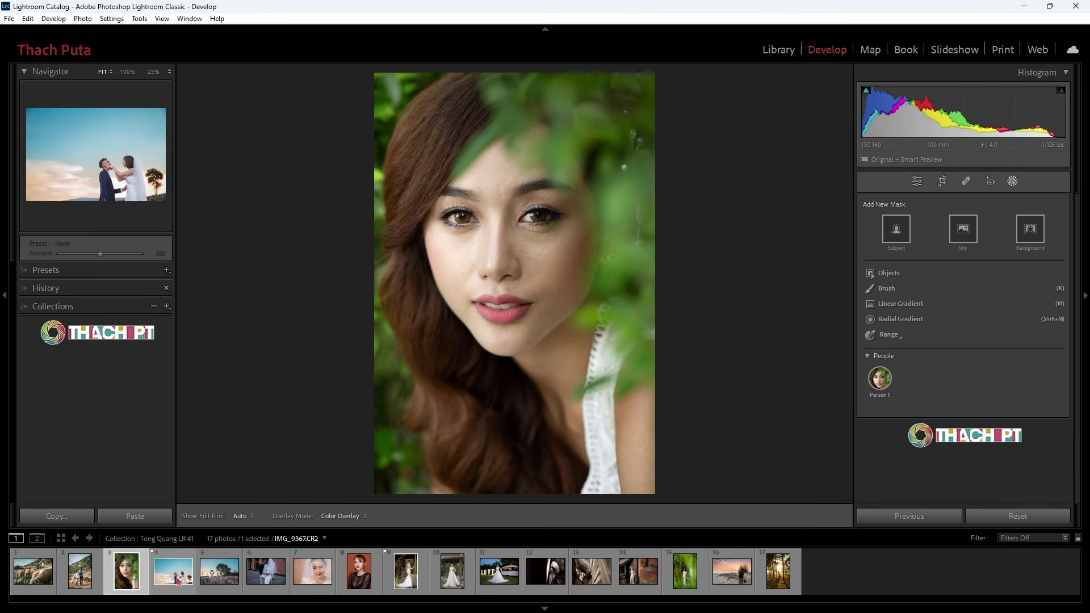
# Step: Check the sky couple photo's masks list, then switch to the couple by the brick arches
pyautogui.click(179, 580)
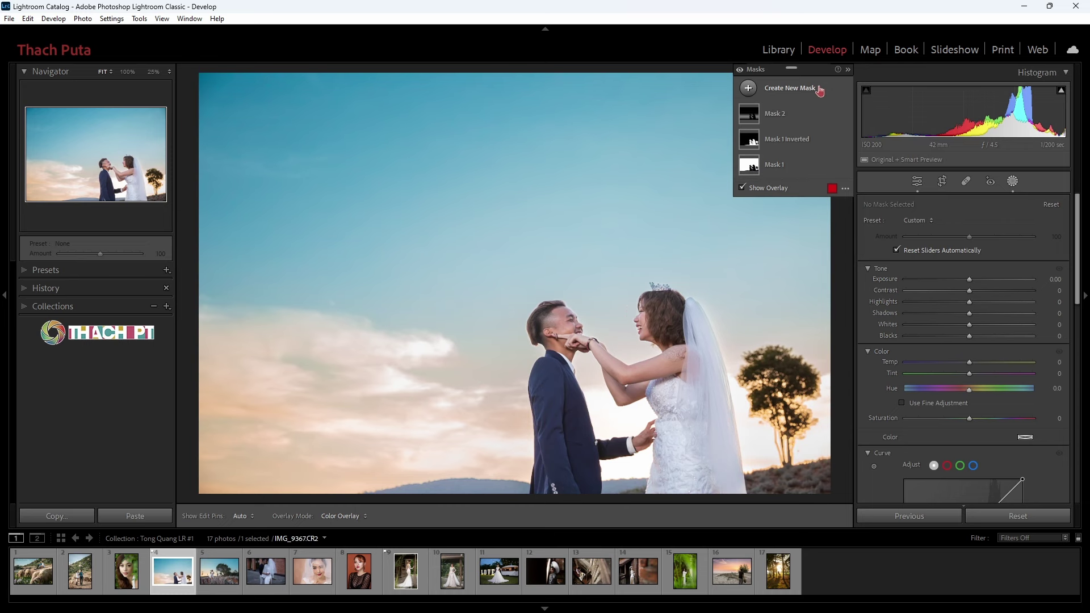
pyautogui.click(848, 69)
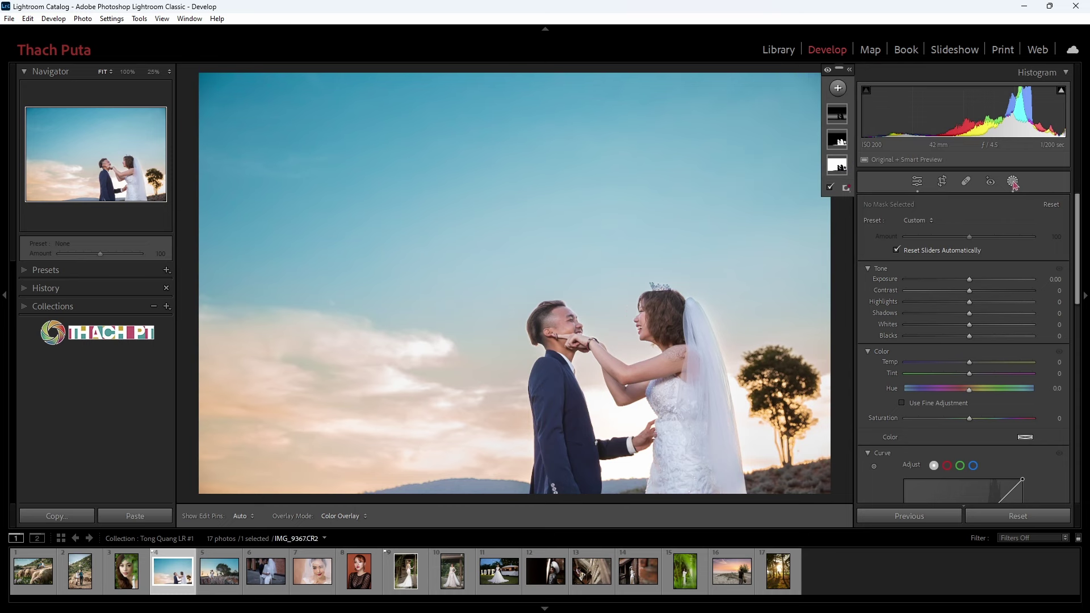
pyautogui.click(851, 74)
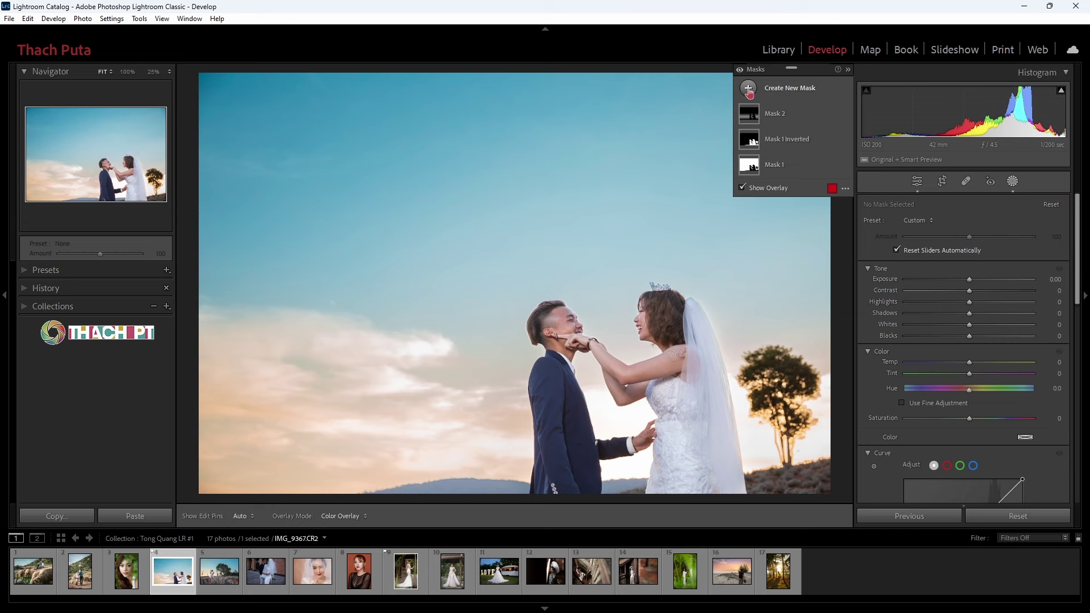
pyautogui.click(263, 574)
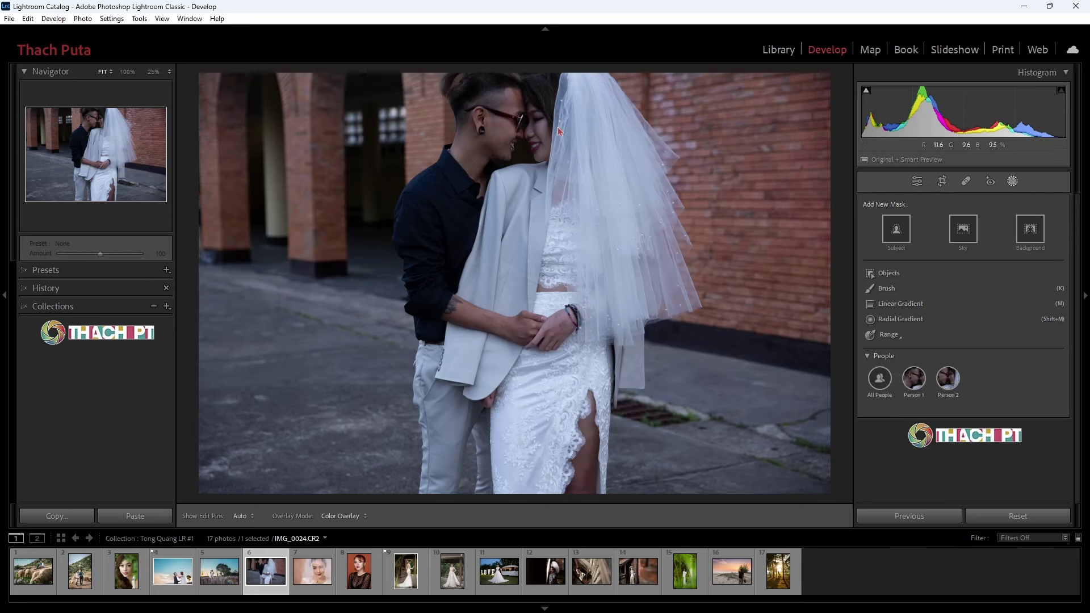
# Step: Select Person 2 as a mask subject, then switch to the ao dai woman by the pillar
pyautogui.click(948, 378)
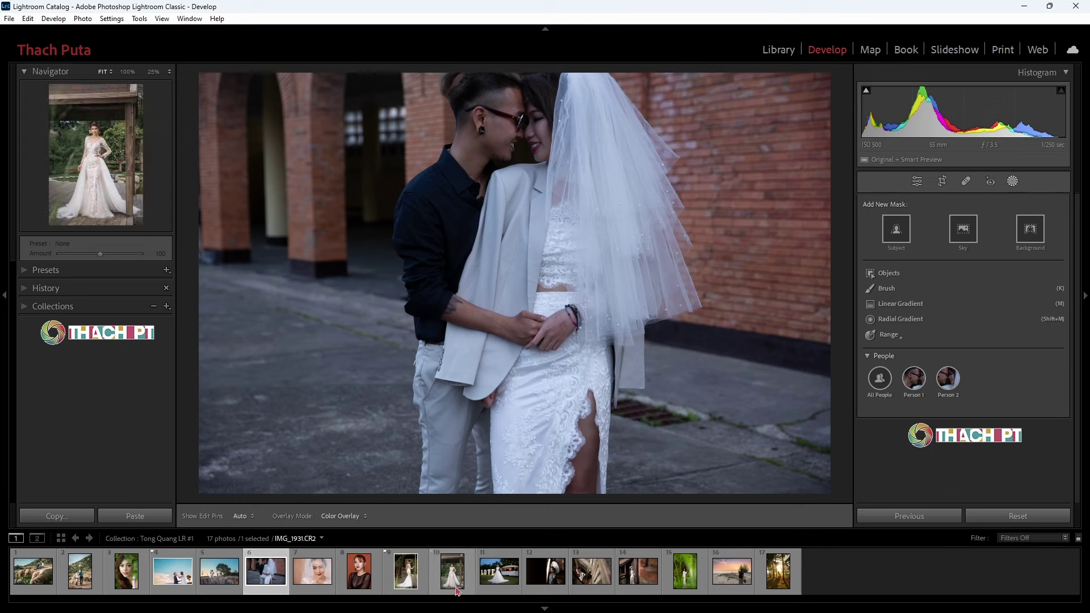
pyautogui.click(632, 579)
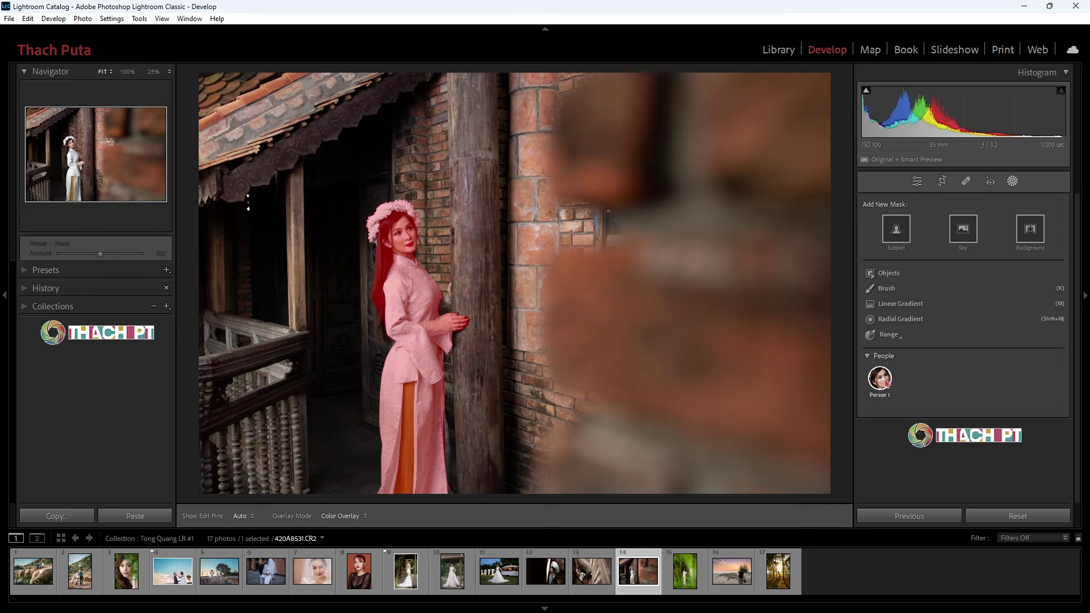
# Step: Create an entire-person mask of the woman, delete all masks, and reopen Person 1's options
pyautogui.click(887, 384)
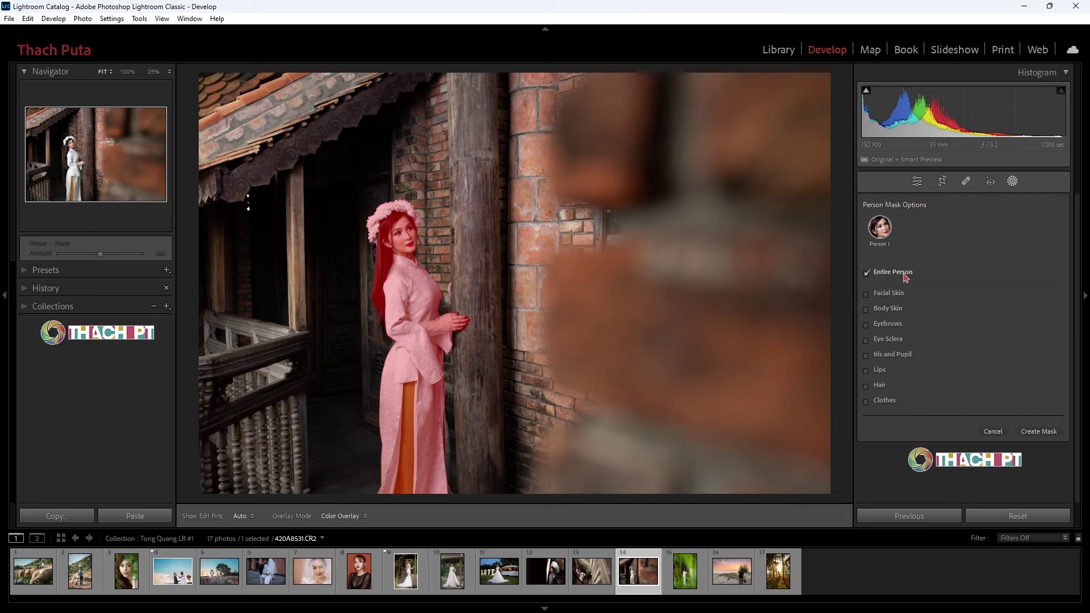
pyautogui.click(1039, 433)
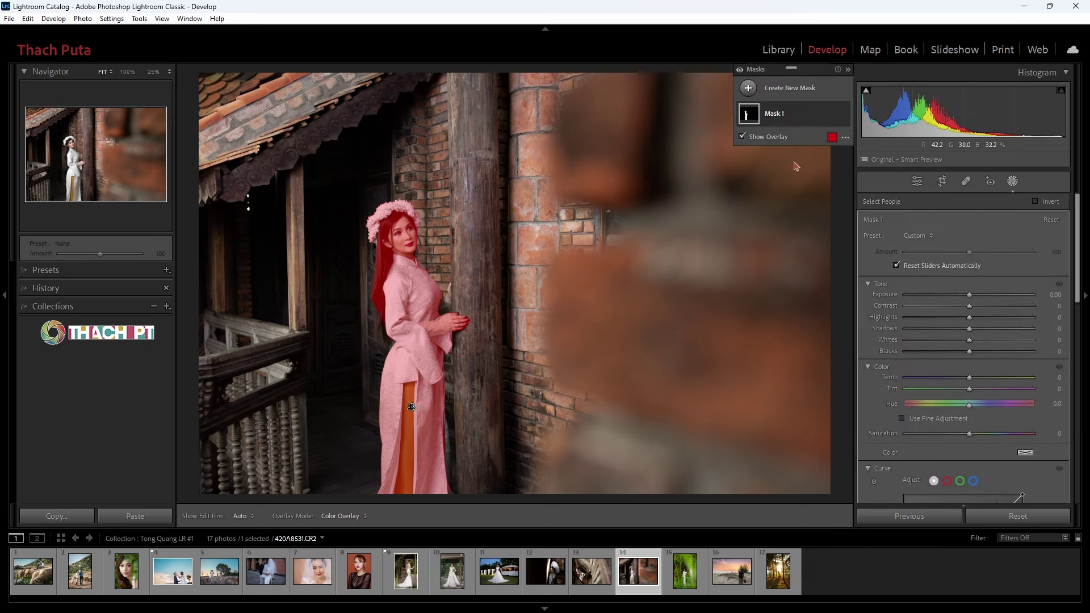
pyautogui.rightClick(834, 118)
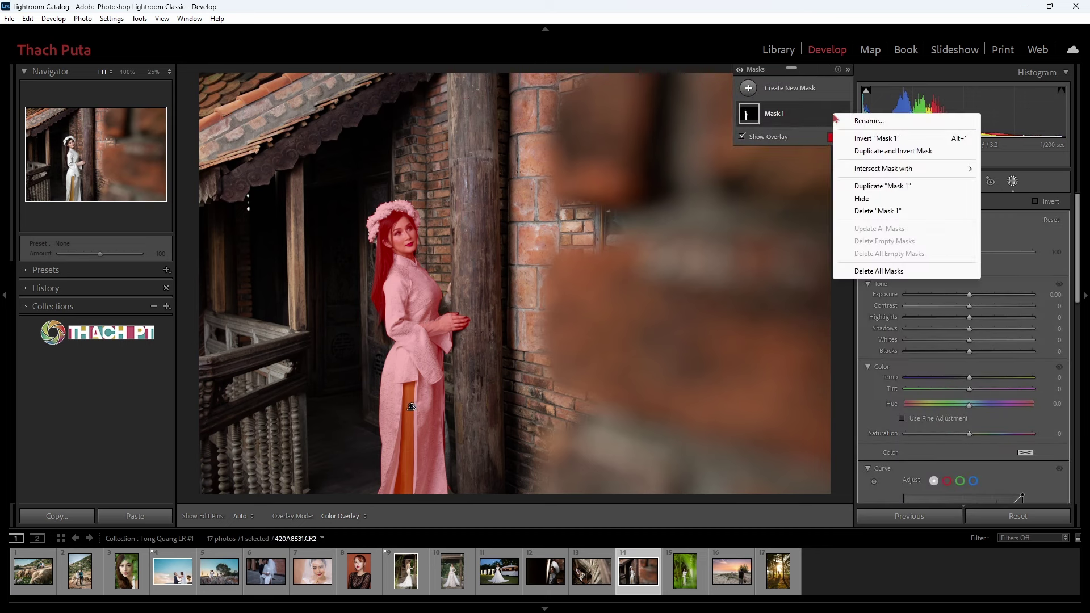
pyautogui.click(866, 271)
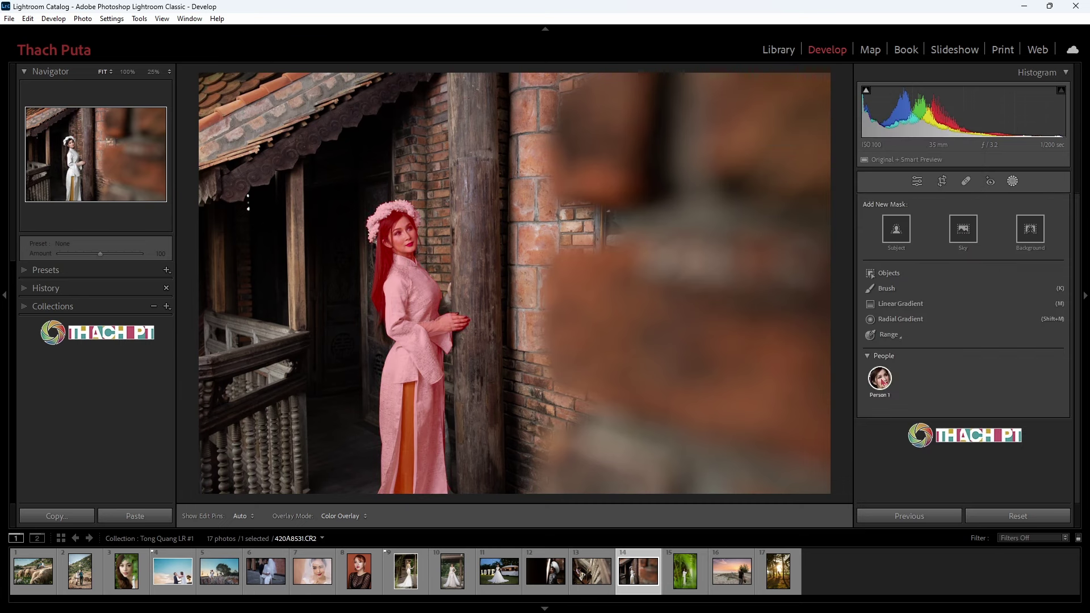
pyautogui.click(880, 378)
# Step: Create a hair-only people mask for the woman with Shadows +24 and Exposure +0.36
pyautogui.click(867, 273)
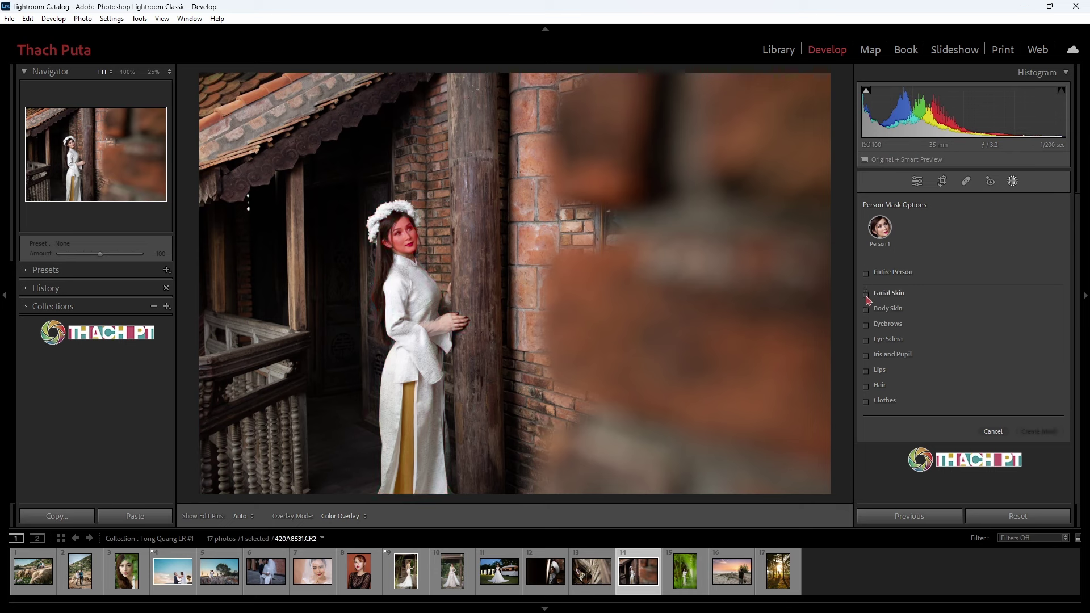
pyautogui.click(866, 294)
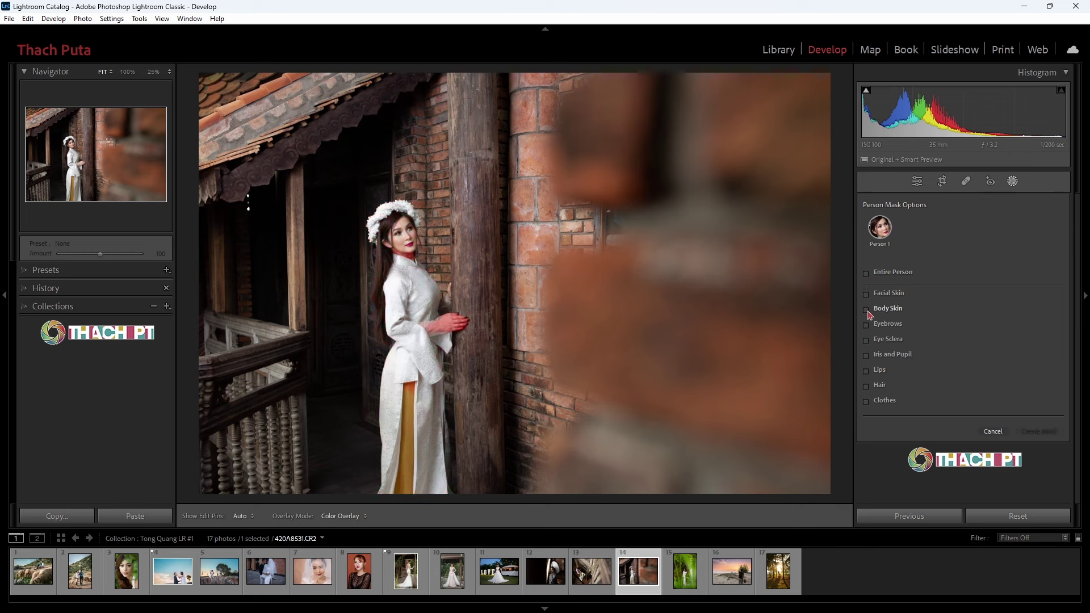
pyautogui.click(866, 310)
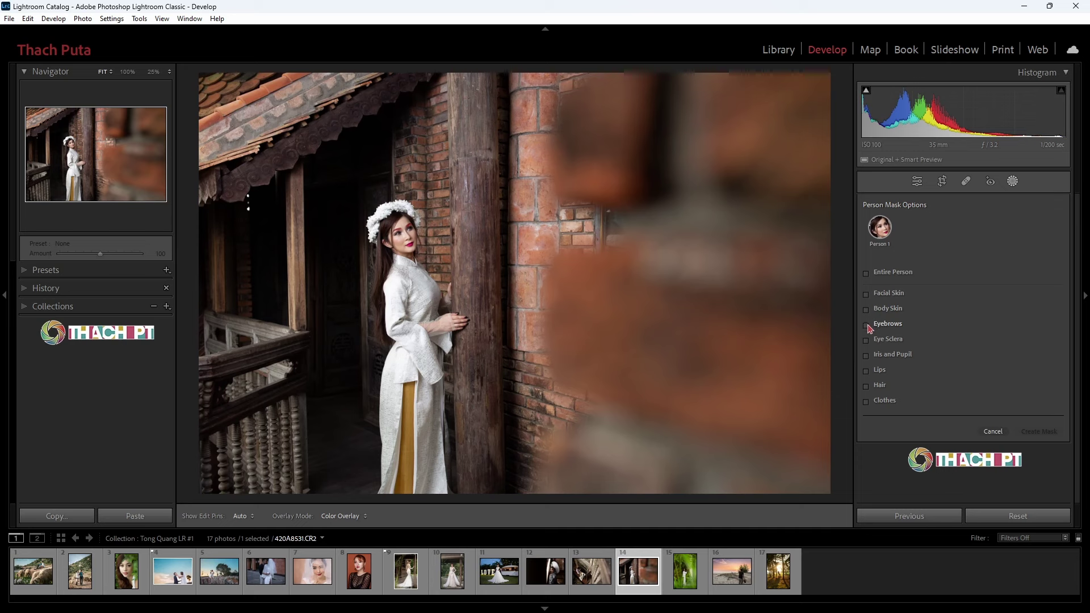
pyautogui.click(866, 387)
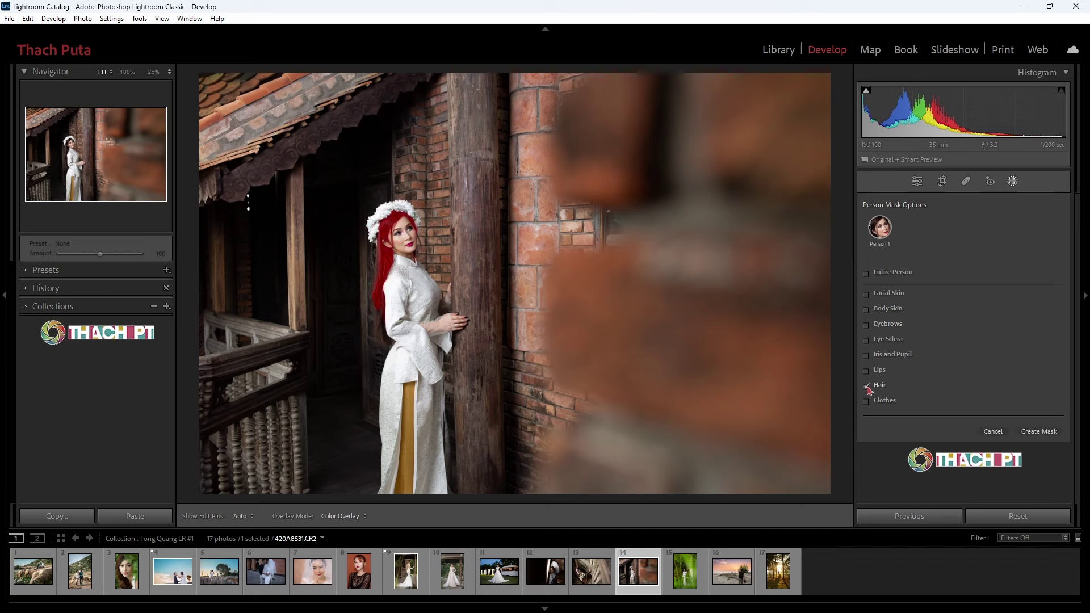
pyautogui.click(1039, 431)
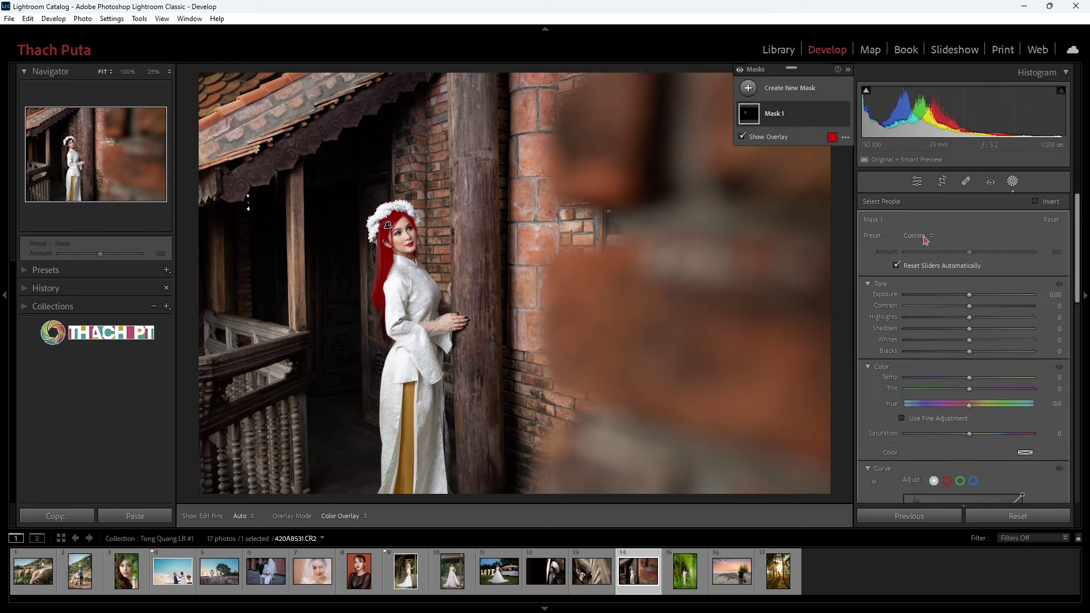
pyautogui.click(971, 297)
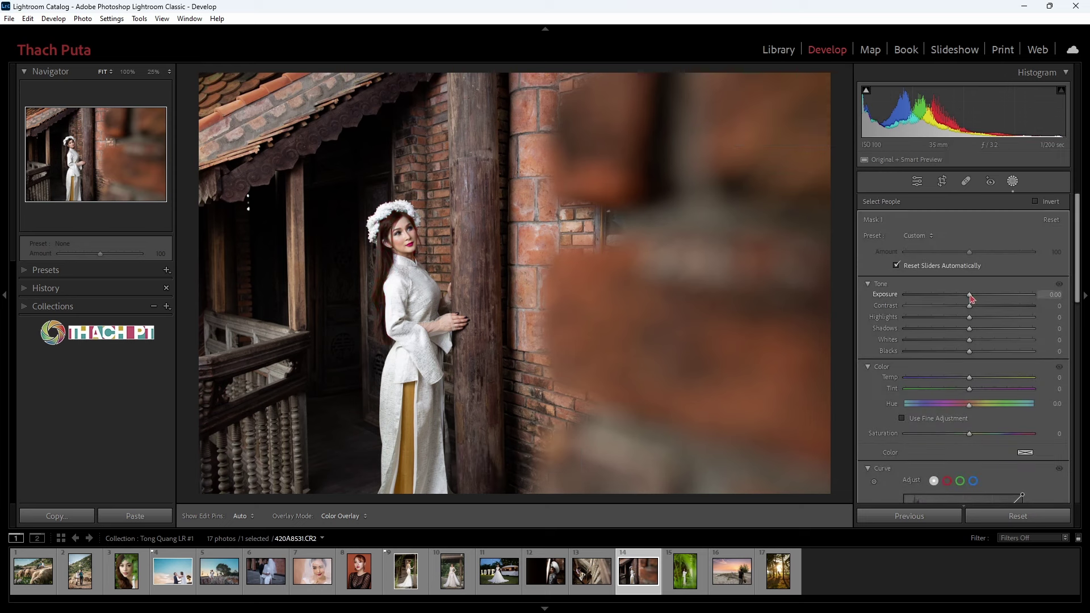
pyautogui.click(972, 331)
pyautogui.moveTo(971, 331)
pyautogui.mouseDown()
pyautogui.moveTo(984, 331)
pyautogui.moveTo(976, 300)
pyautogui.mouseUp()
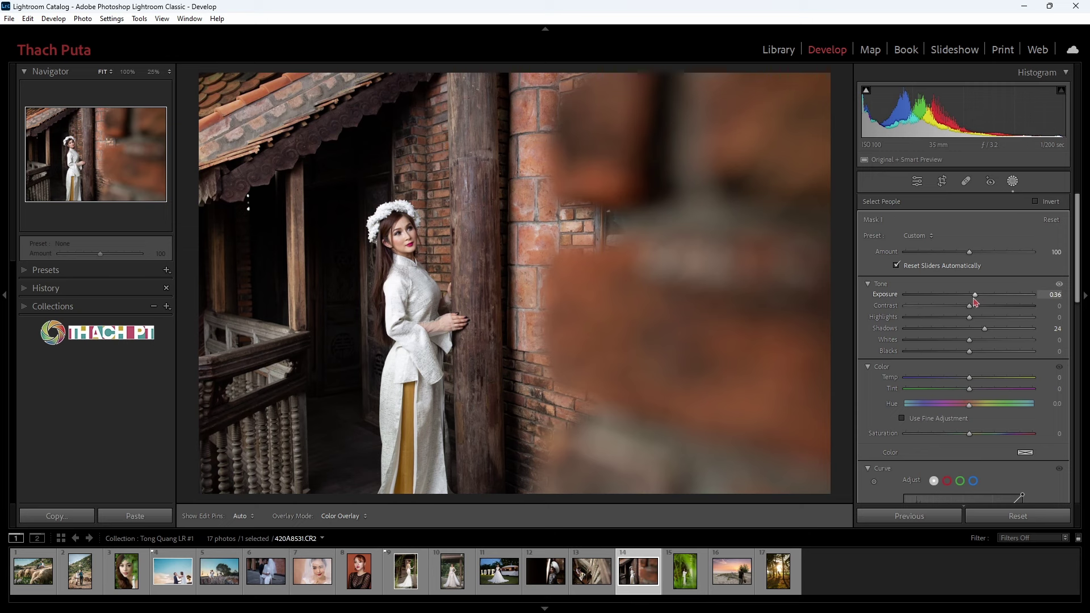
pyautogui.hotkey('shift', 'w')
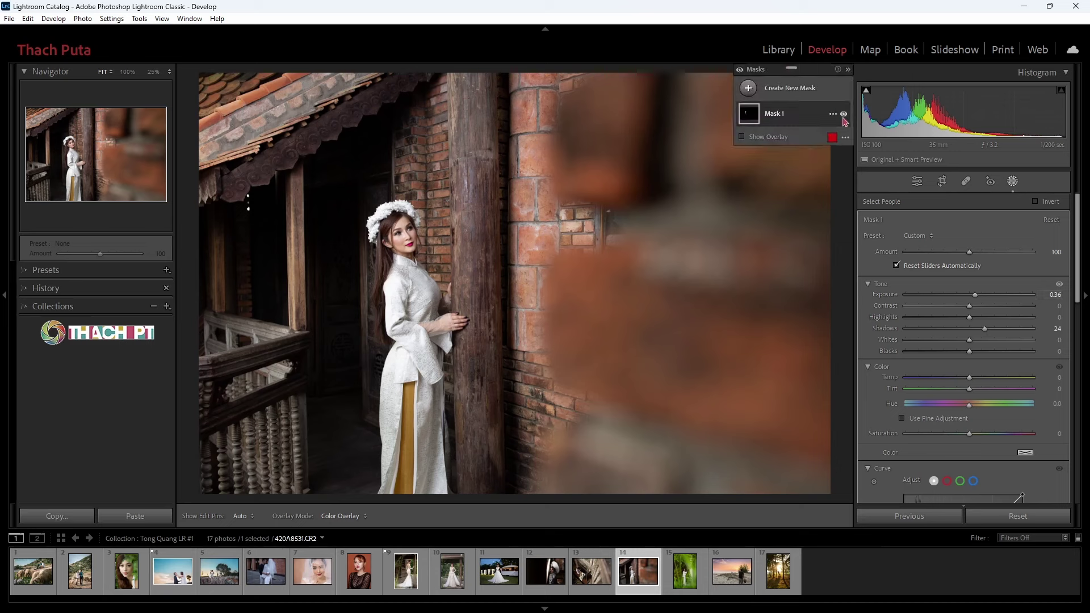
# Step: Delete all masks, switch to the lace-gown bride photo, and cancel her person mask
pyautogui.click(834, 115)
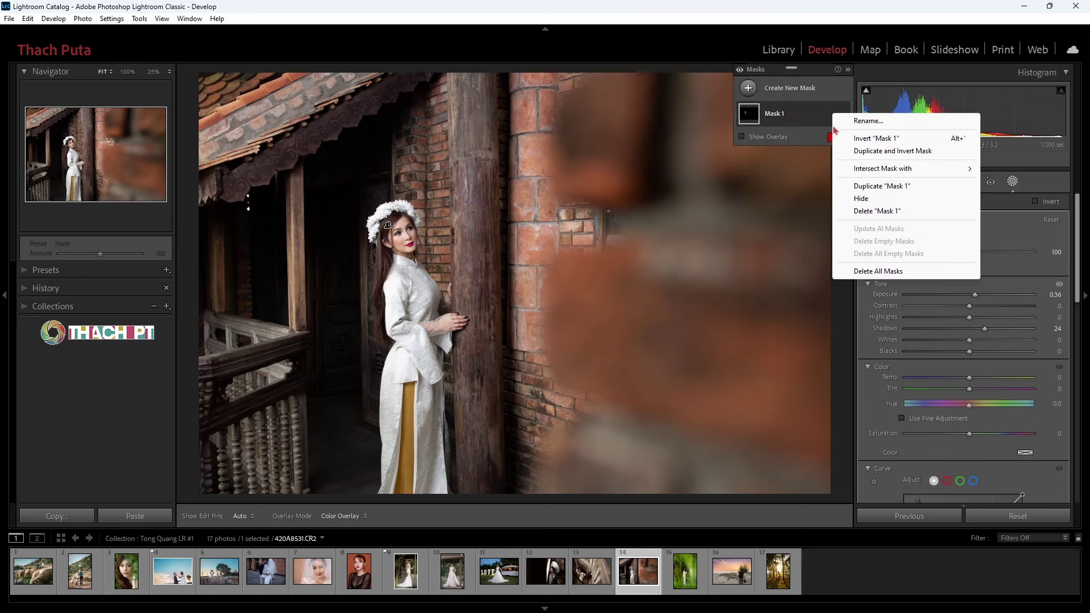
pyautogui.click(851, 270)
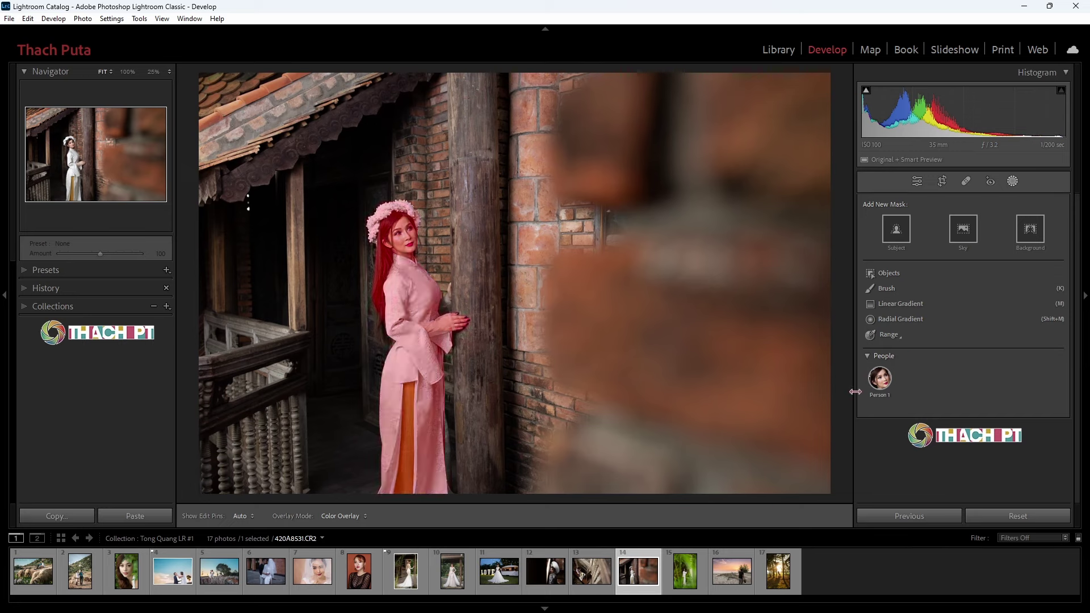
pyautogui.click(599, 572)
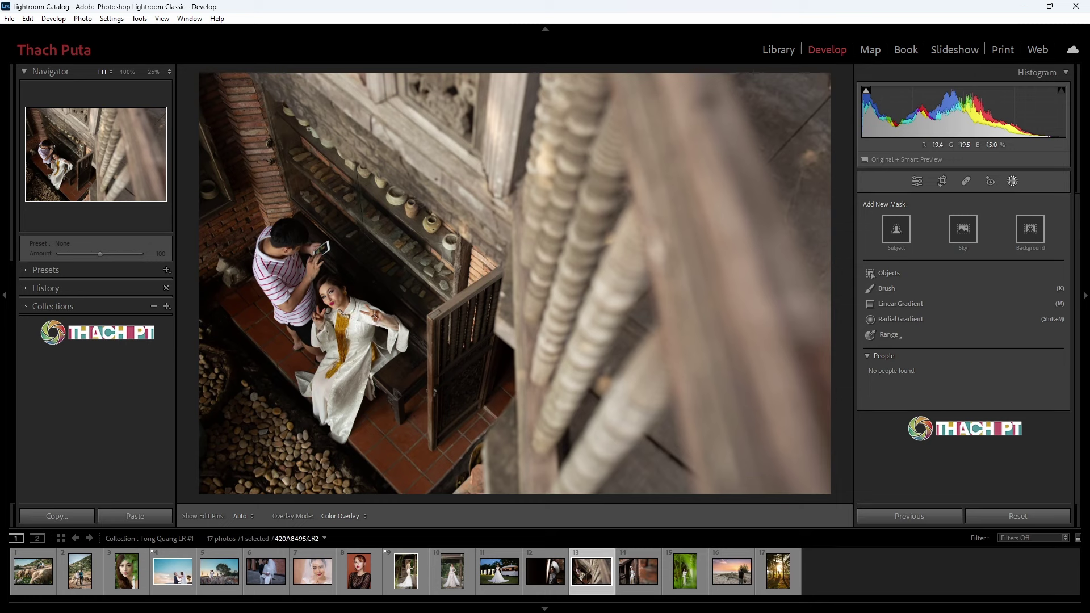
pyautogui.click(393, 576)
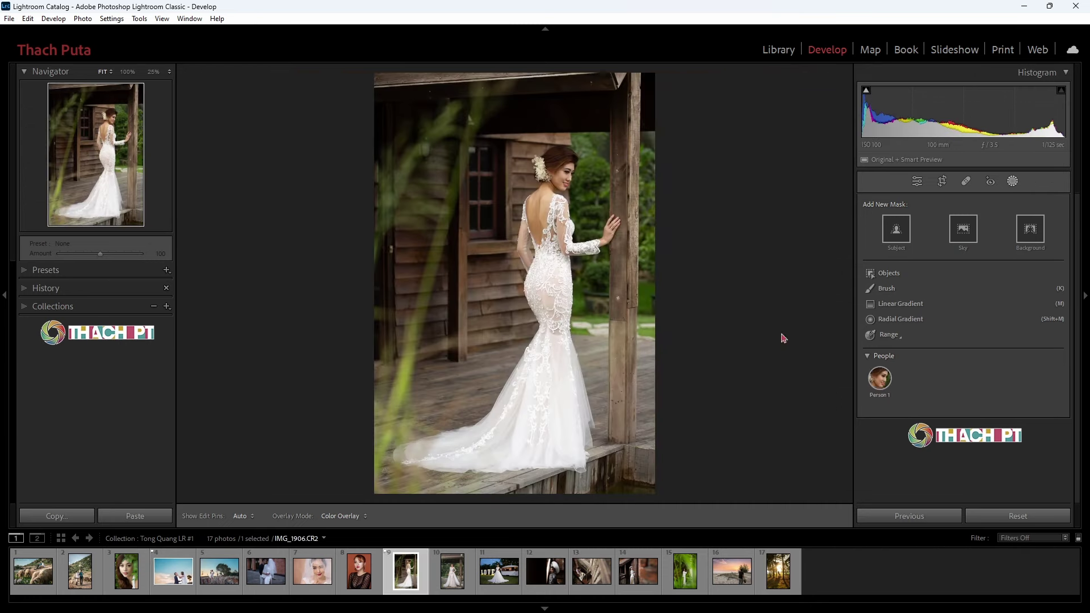
pyautogui.click(879, 379)
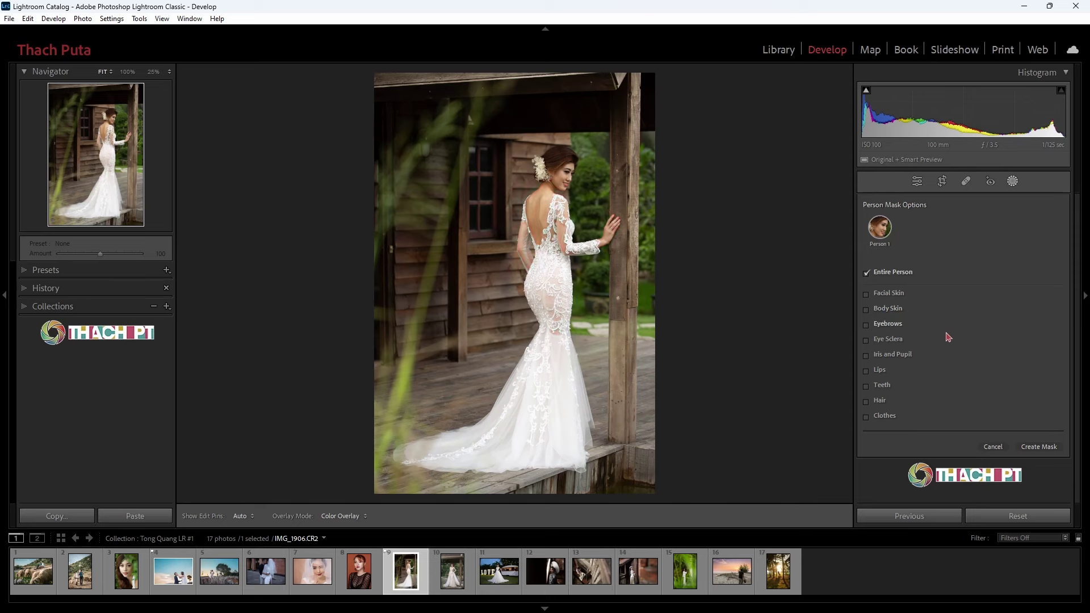
pyautogui.click(991, 446)
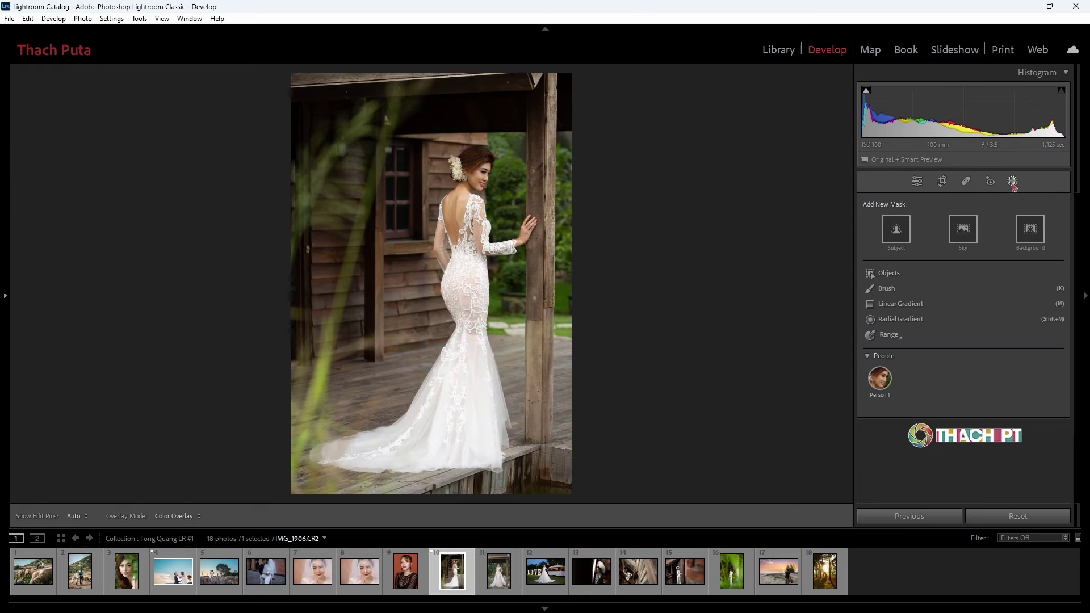
# Step: Exit Masking, expand the Basic panel, and expand the Tone Curve showing a linear point curve
pyautogui.click(1013, 181)
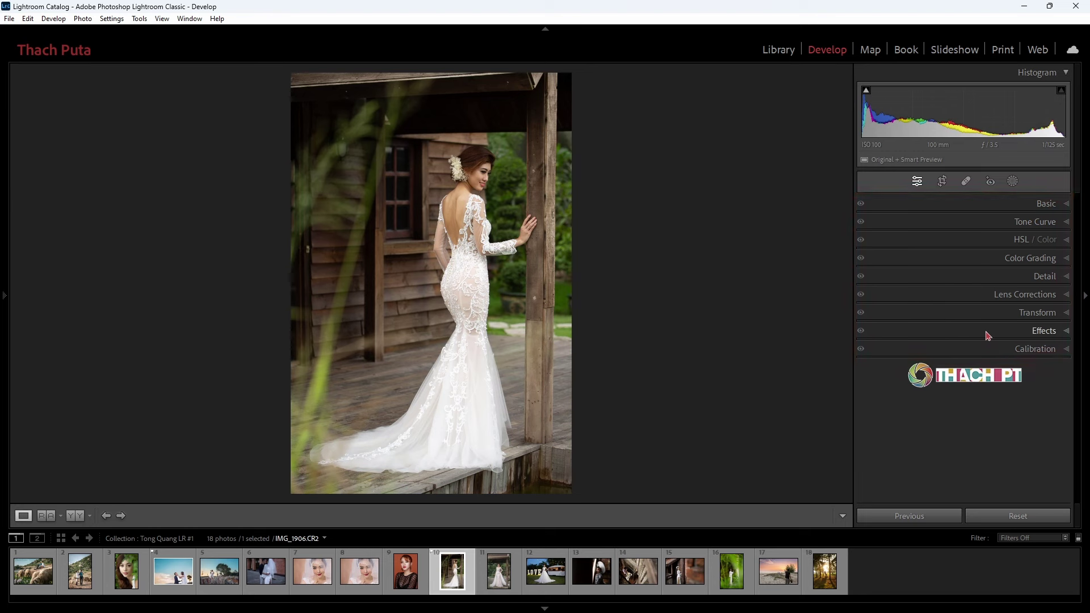
pyautogui.click(1013, 204)
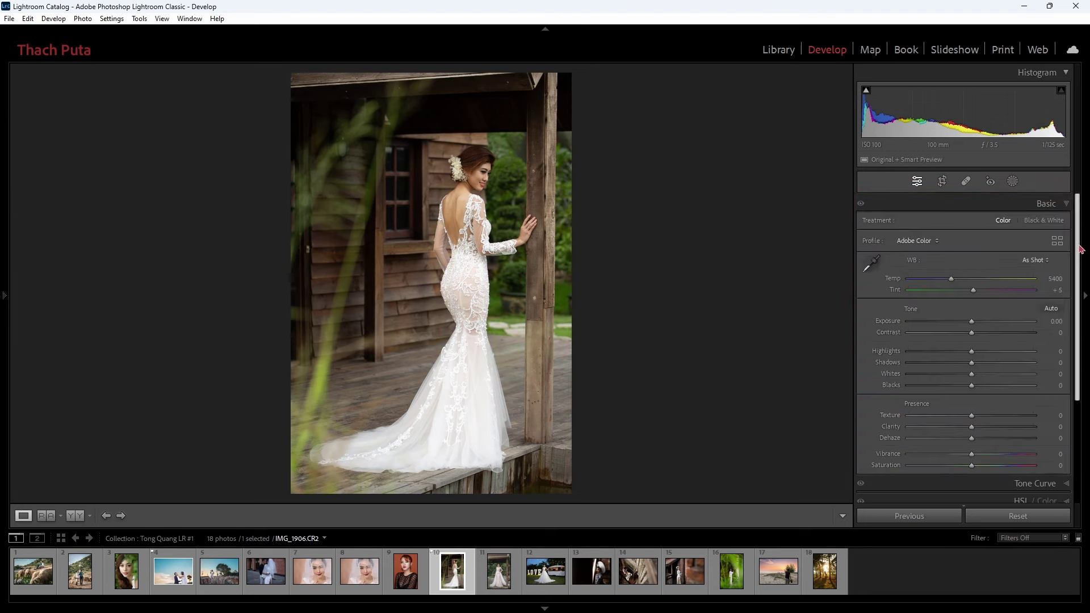
pyautogui.scroll(-2, 1048, 367)
pyautogui.scroll(-2, 1047, 367)
pyautogui.click(1017, 388)
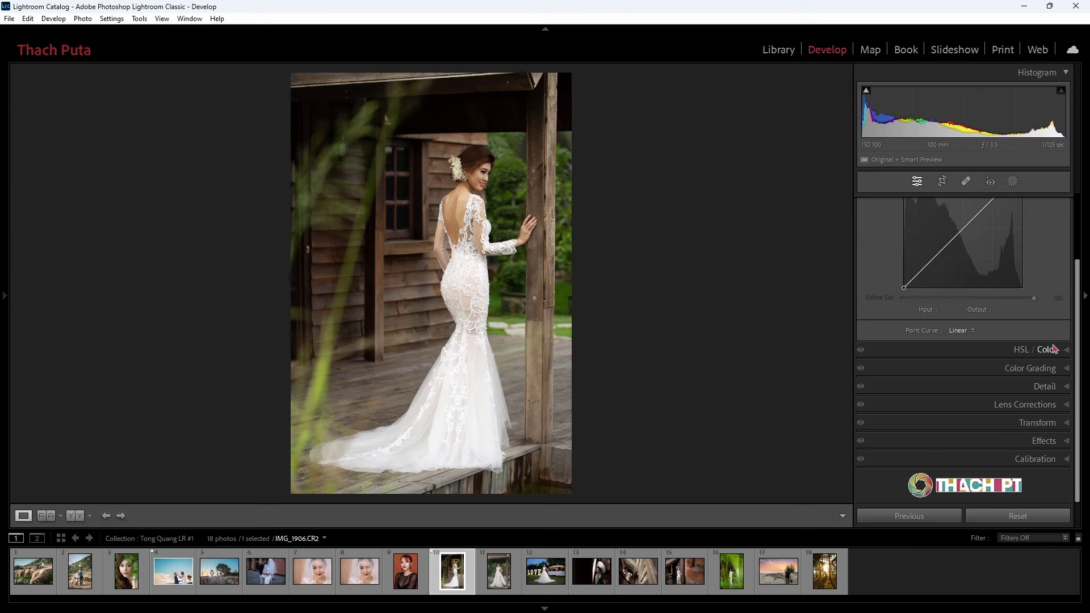
pyautogui.moveTo(1077, 287); pyautogui.dragTo(1088, 197)
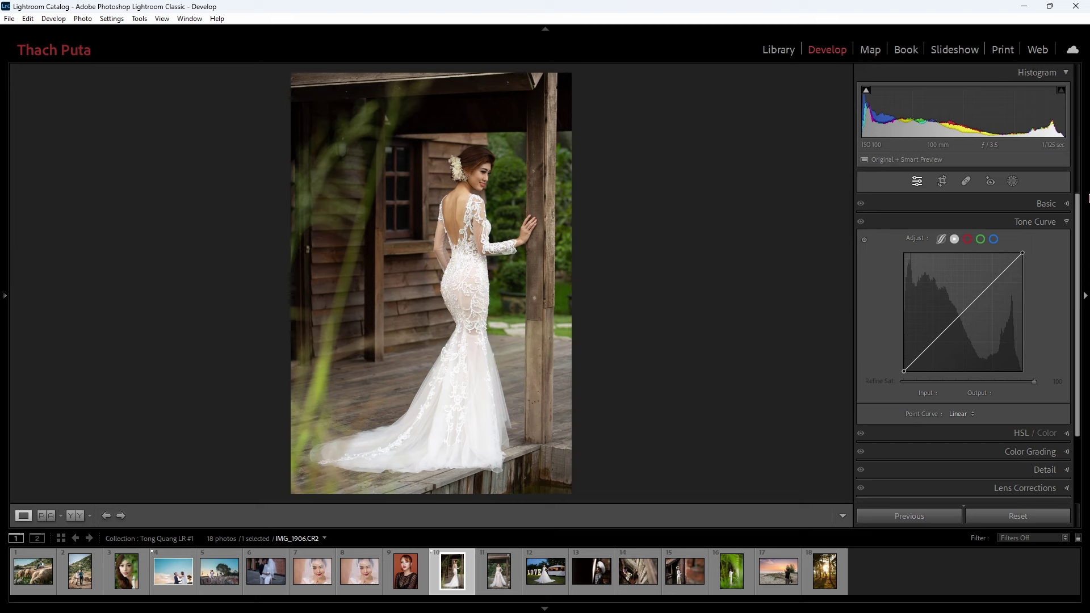
# Step: Expand all editing panels using the panel header's Expand All option
pyautogui.rightClick(998, 205)
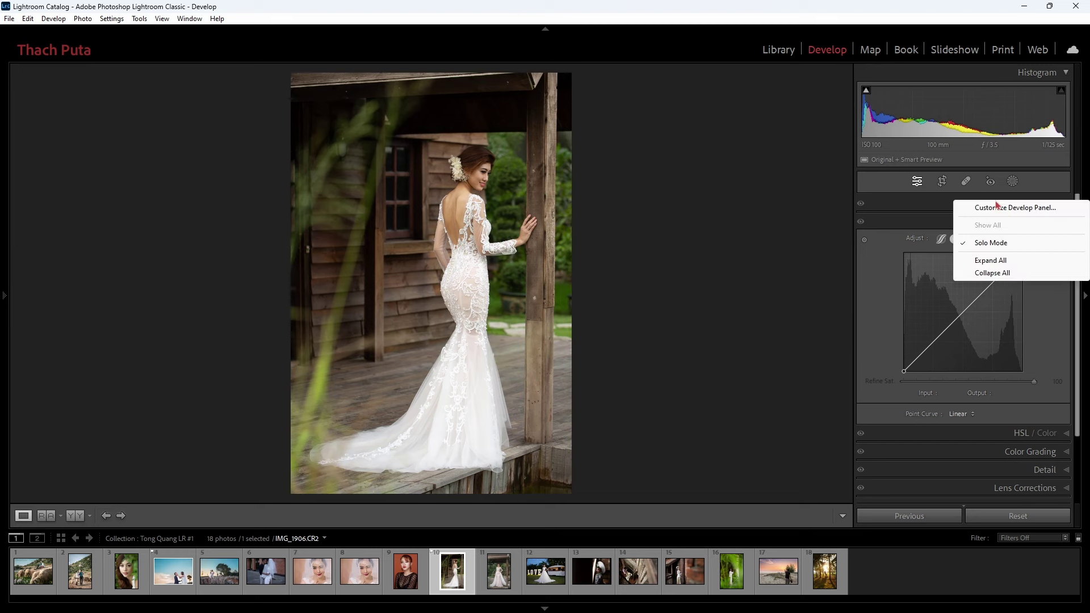
pyautogui.click(991, 261)
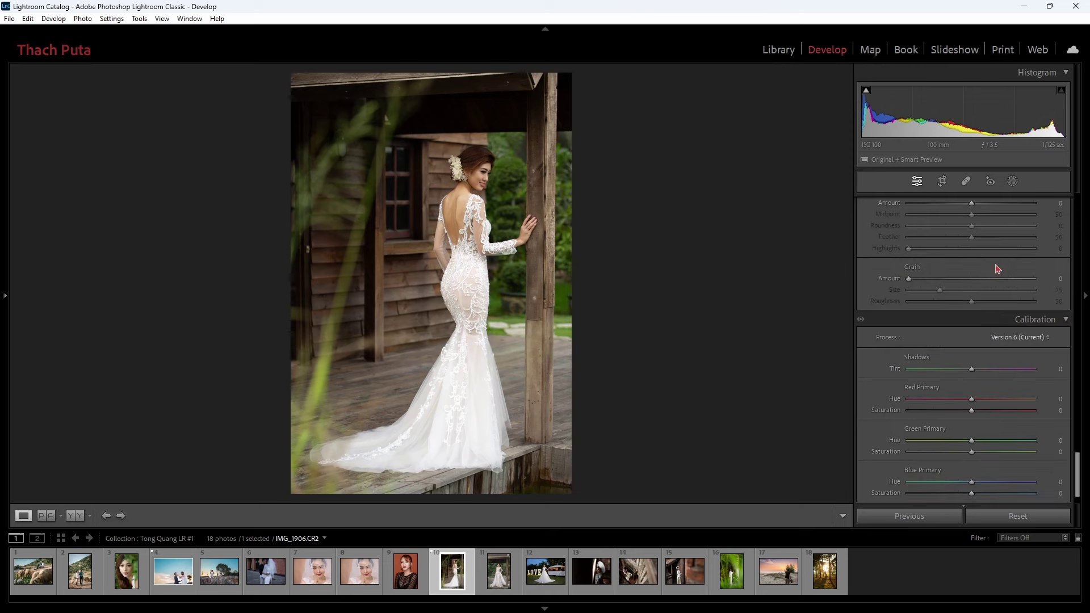
pyautogui.click(1079, 206)
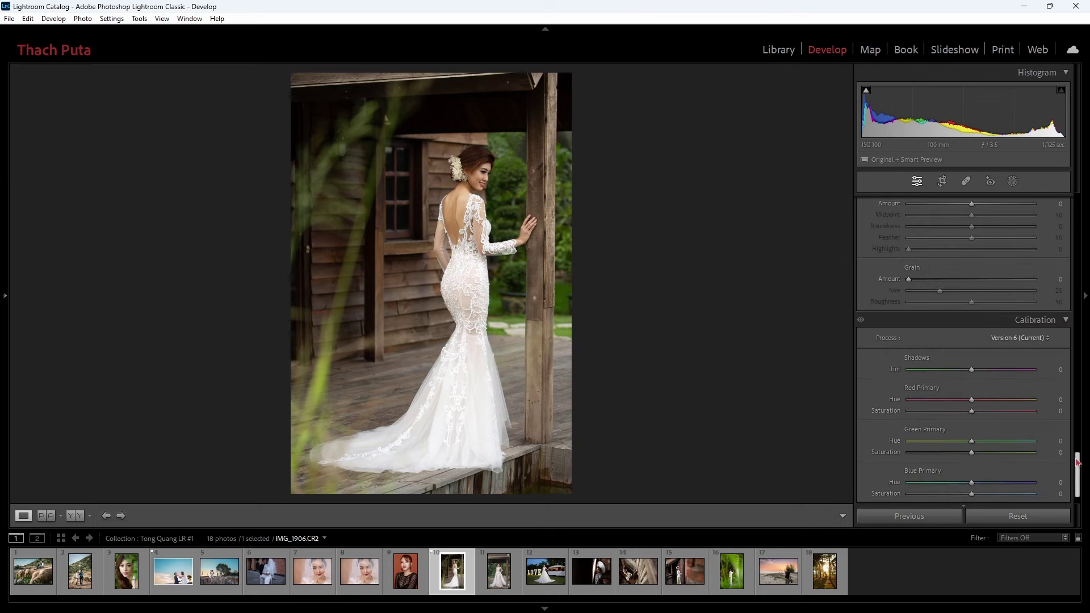
pyautogui.moveTo(1079, 205); pyautogui.dragTo(1087, 192)
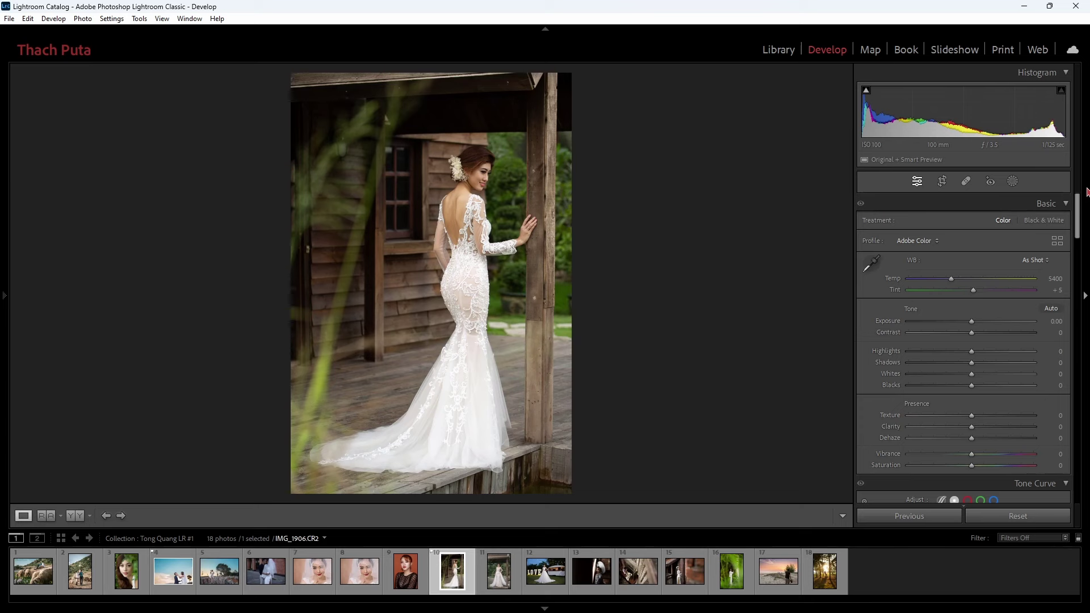
pyautogui.scroll(-5, 1067, 219)
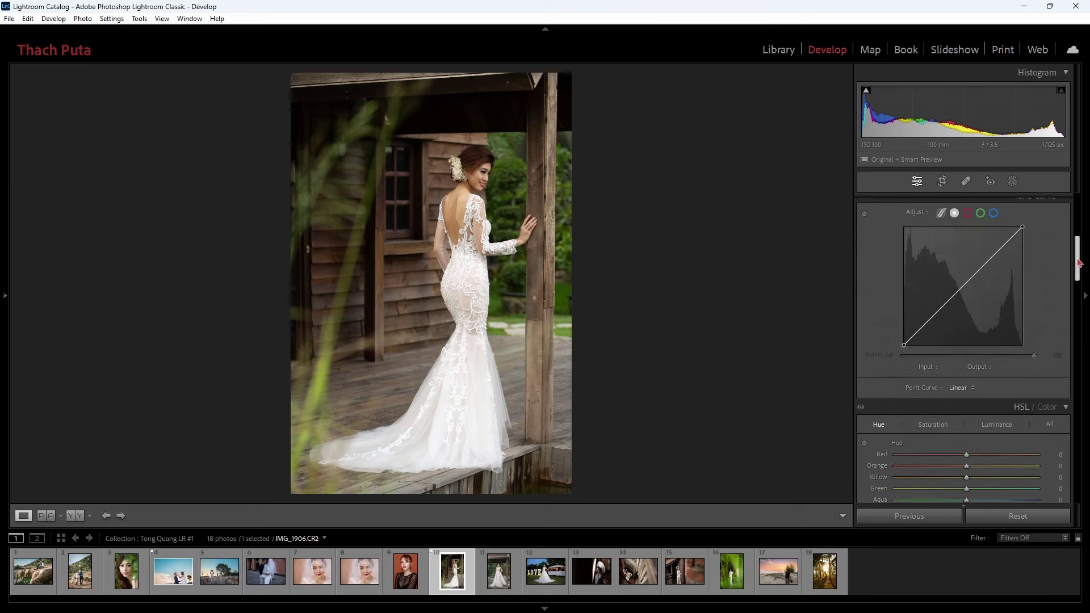
pyautogui.scroll(1, 1019, 281)
# Step: Collapse the Tone Curve, HSL/Color and Color Grading panels so Detail sharpening is visible
pyautogui.click(980, 269)
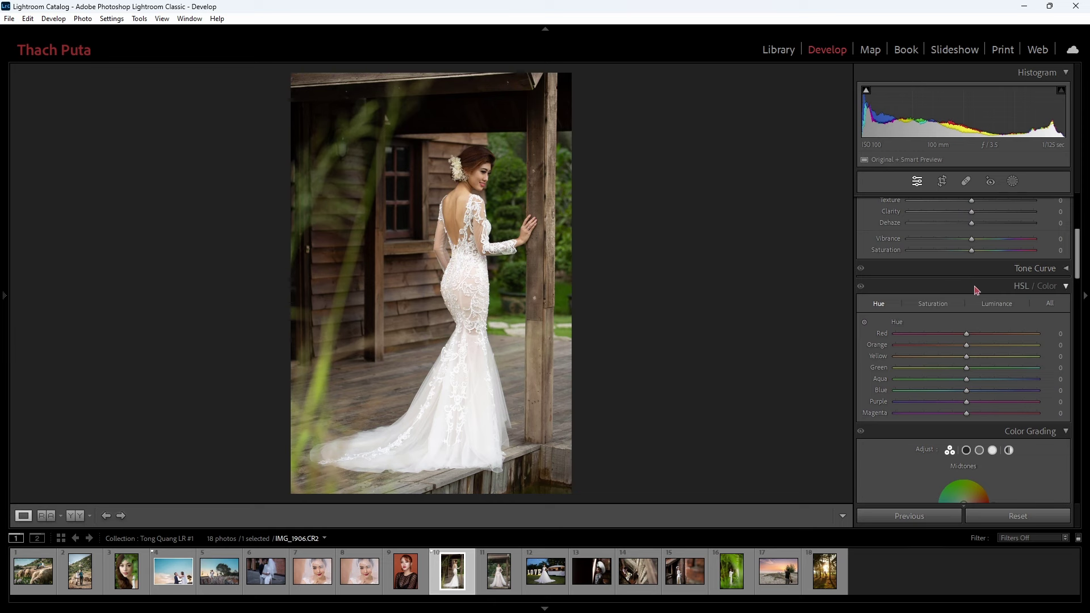
pyautogui.click(976, 288)
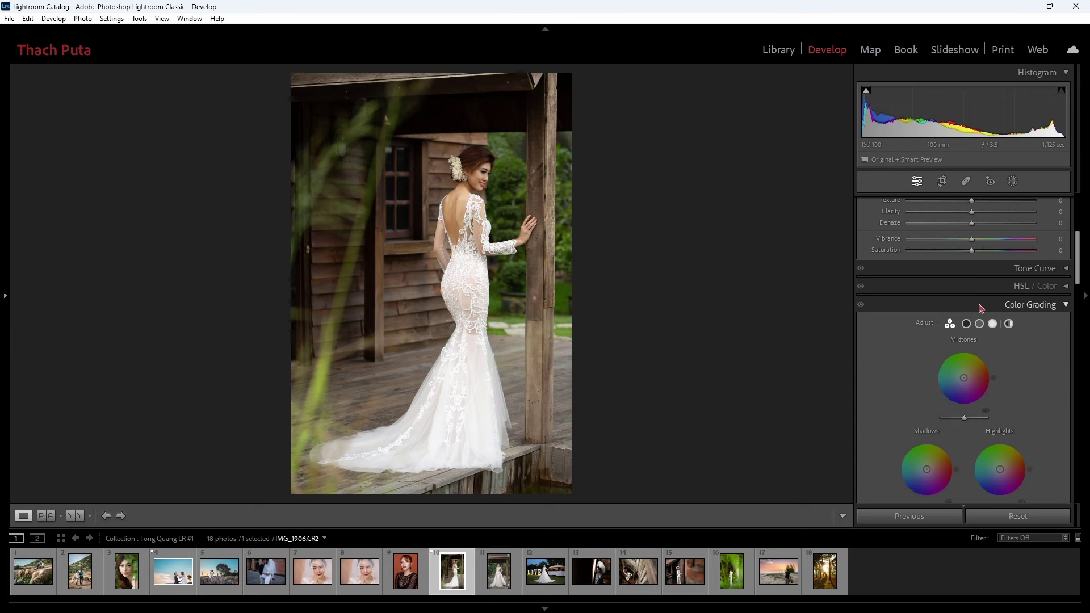
pyautogui.click(983, 305)
pyautogui.scroll(-3, 1078, 270)
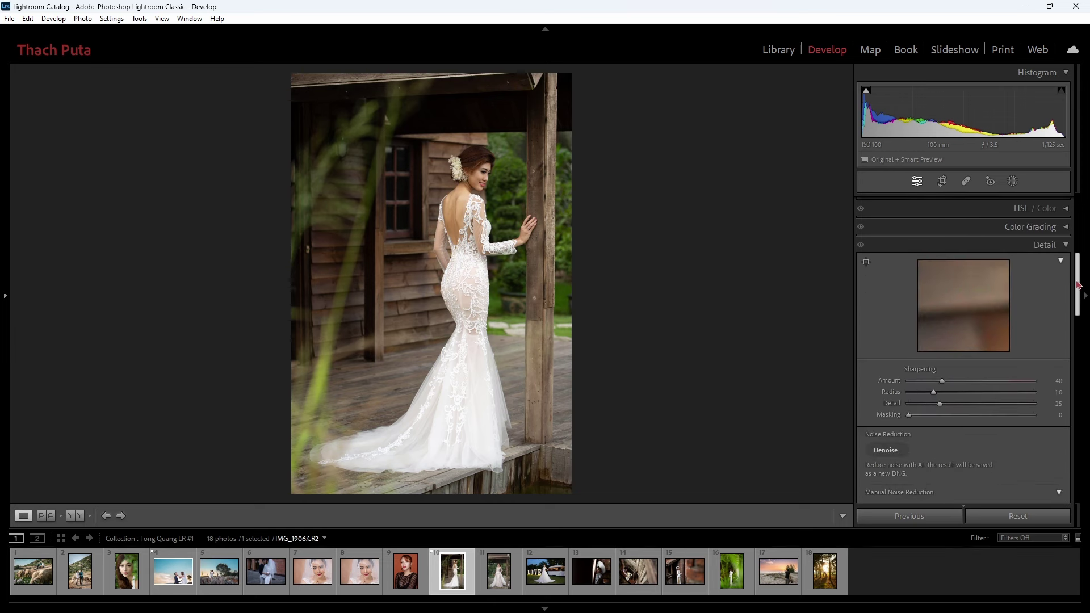
pyautogui.click(972, 230)
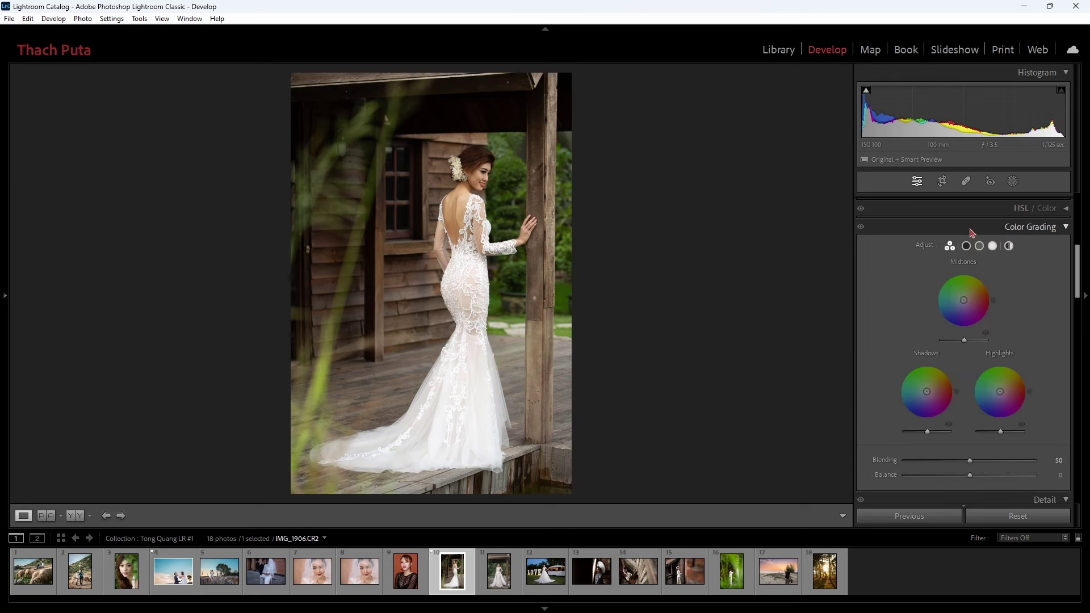
pyautogui.click(972, 230)
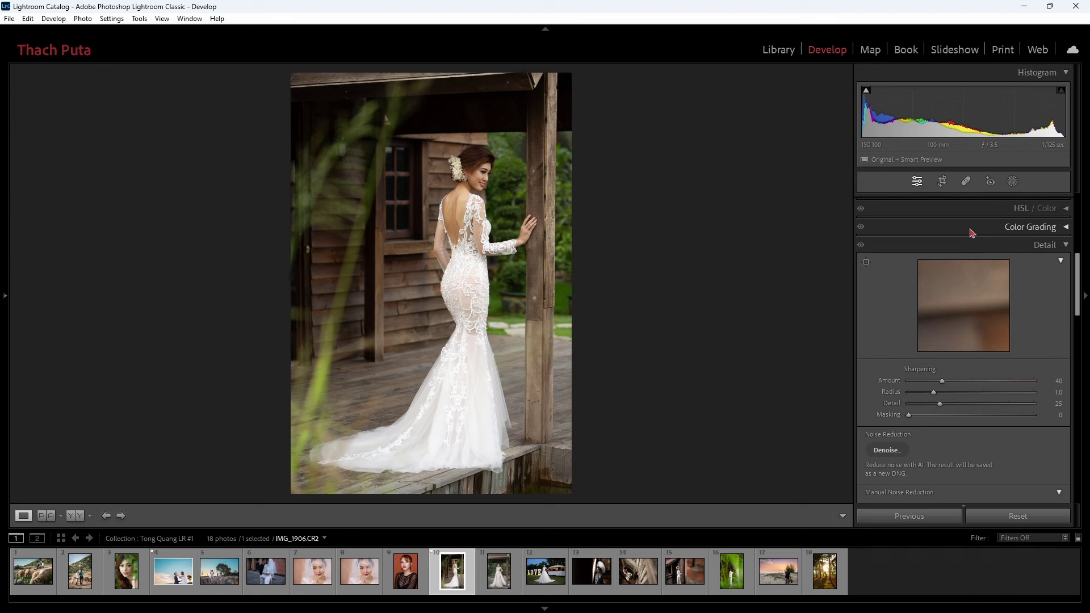
# Step: Use Collapse All, then expand only the Basic panel showing Adobe Color and As Shot
pyautogui.rightClick(964, 229)
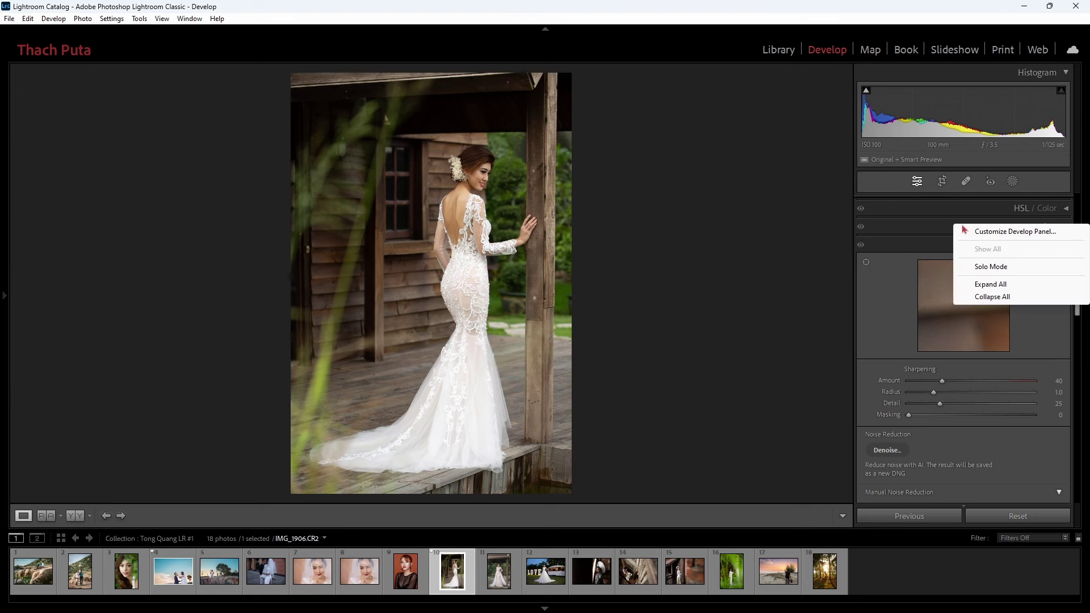
pyautogui.click(988, 296)
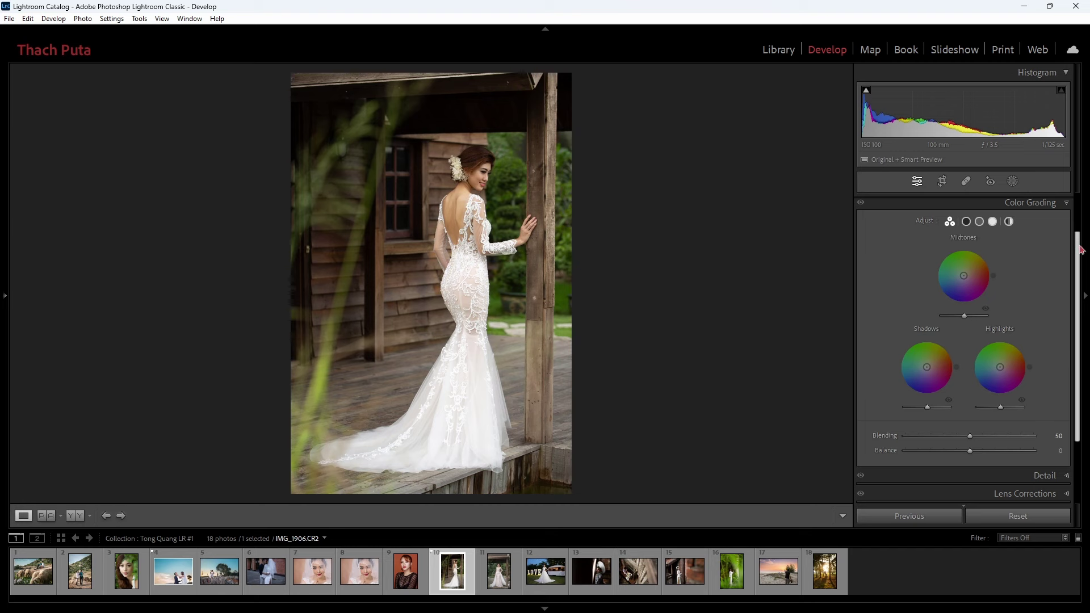
pyautogui.click(1066, 203)
pyautogui.click(1056, 205)
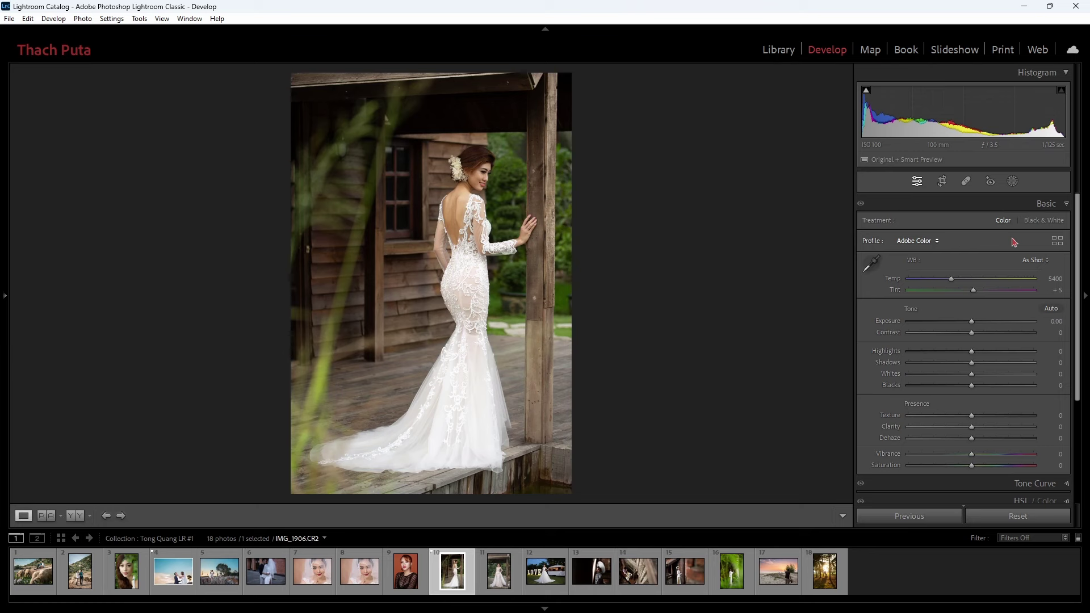
# Step: Preview the bride in Black & White, switch back to Color, and show the Profile list
pyautogui.click(1045, 223)
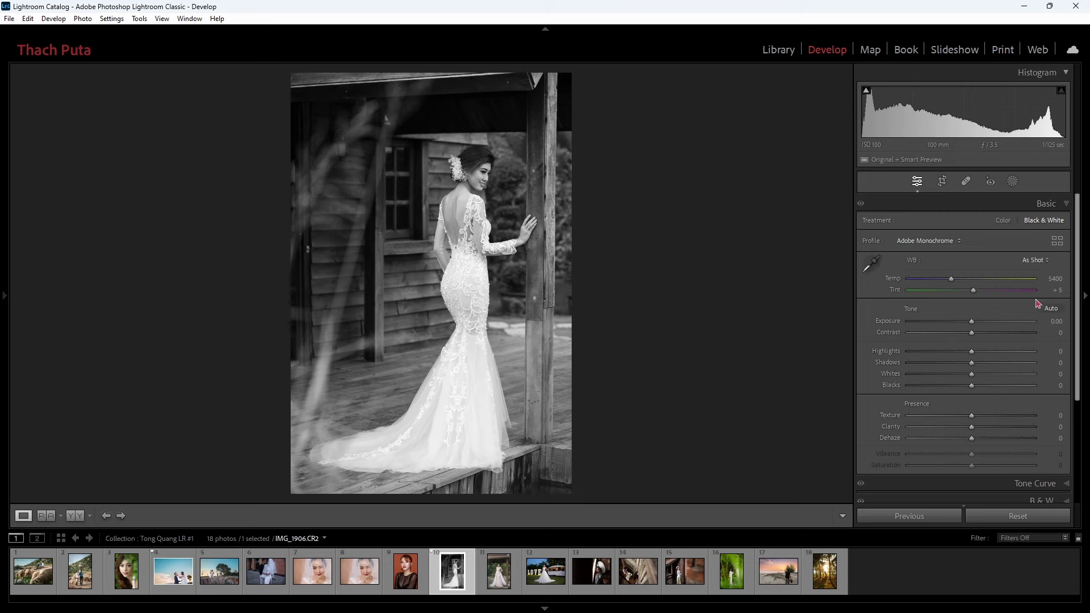
pyautogui.click(1083, 272)
pyautogui.click(1083, 273)
pyautogui.click(1004, 221)
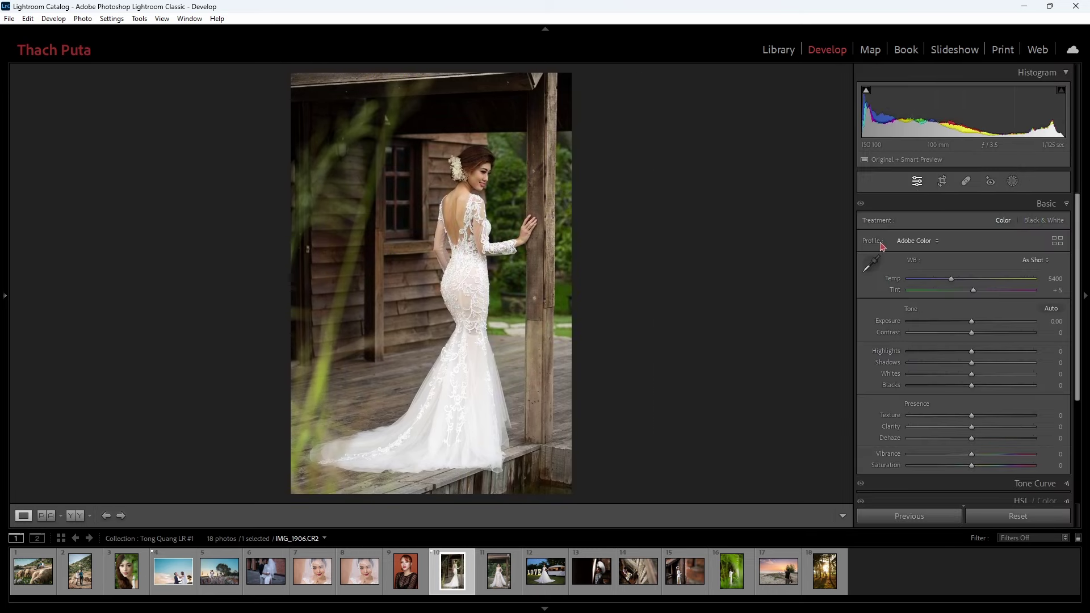
pyautogui.click(916, 242)
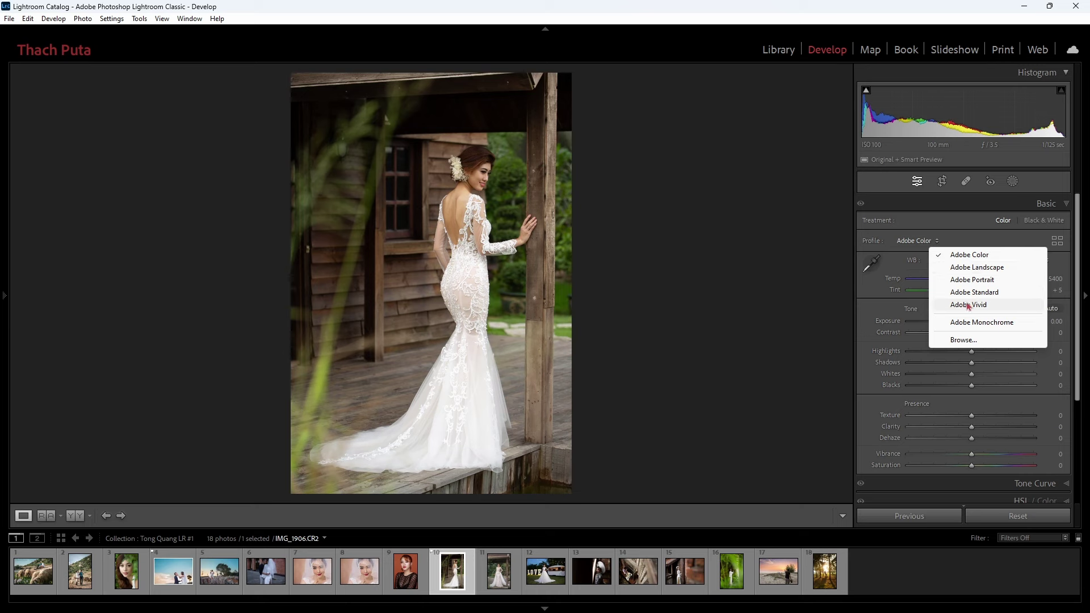
# Step: Browse profiles, expand Camera Matching, then close and reopen the Profile Browser
pyautogui.click(970, 341)
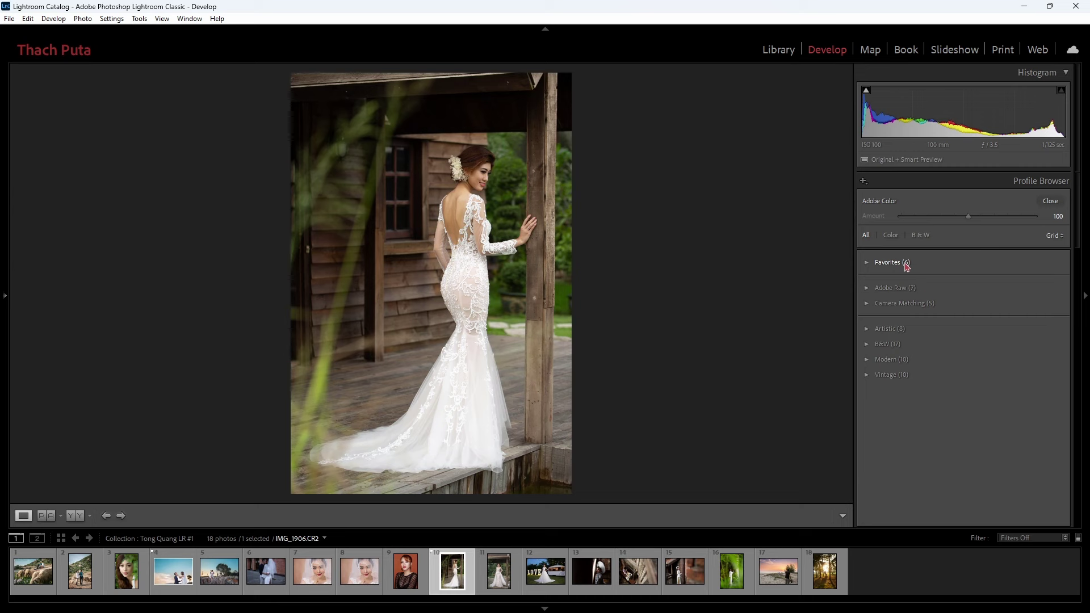
pyautogui.click(867, 304)
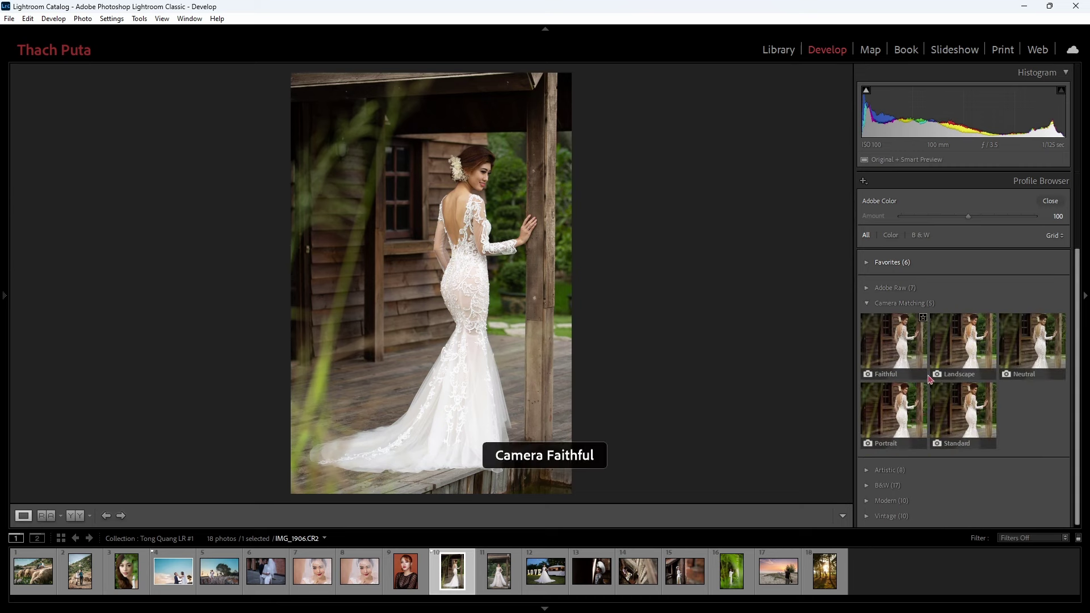
pyautogui.click(1050, 201)
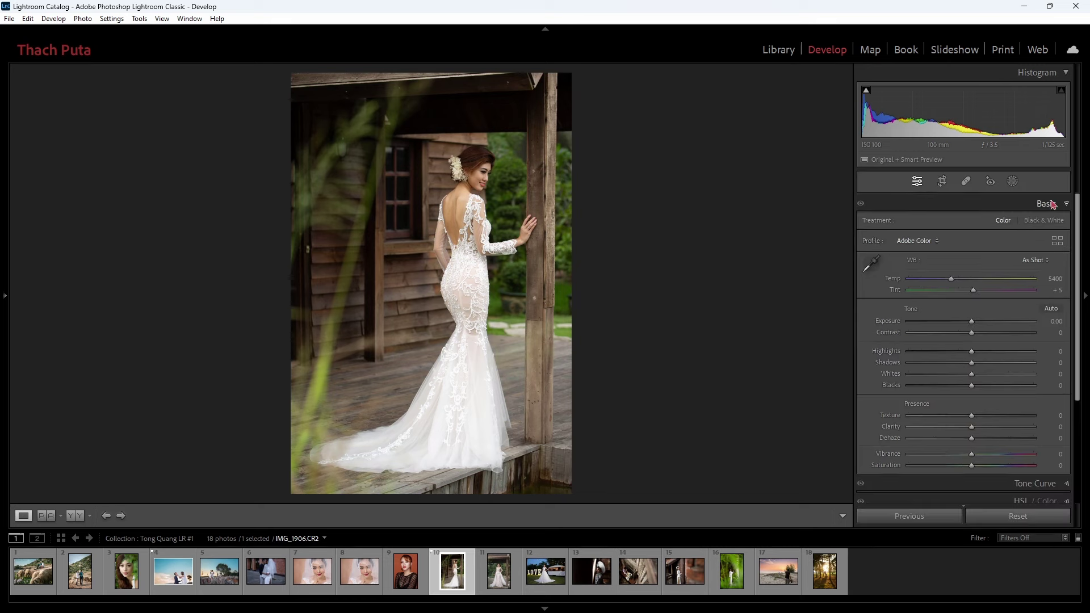
pyautogui.click(1057, 242)
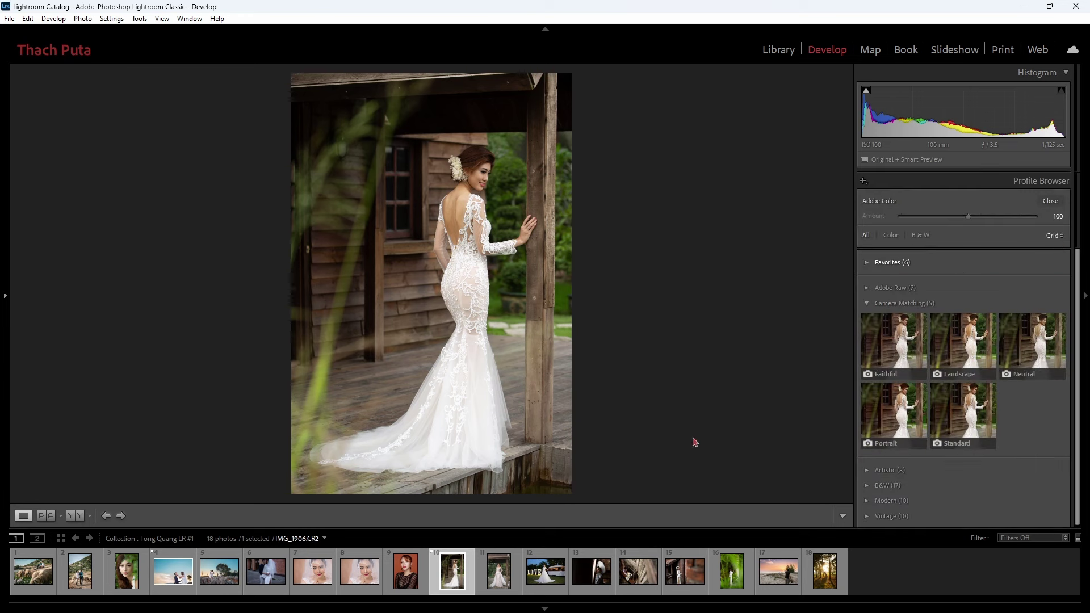
# Step: Make a virtual copy of the veiled-bride close-up and apply the Camera Portrait profile
pyautogui.click(322, 579)
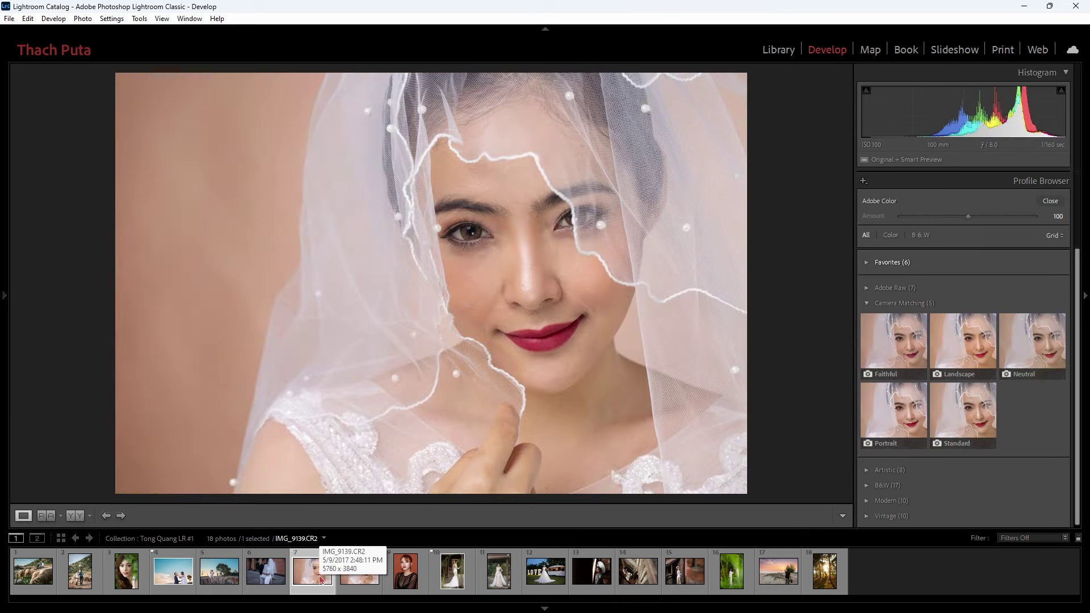
pyautogui.hotkey('ctrl', "'")
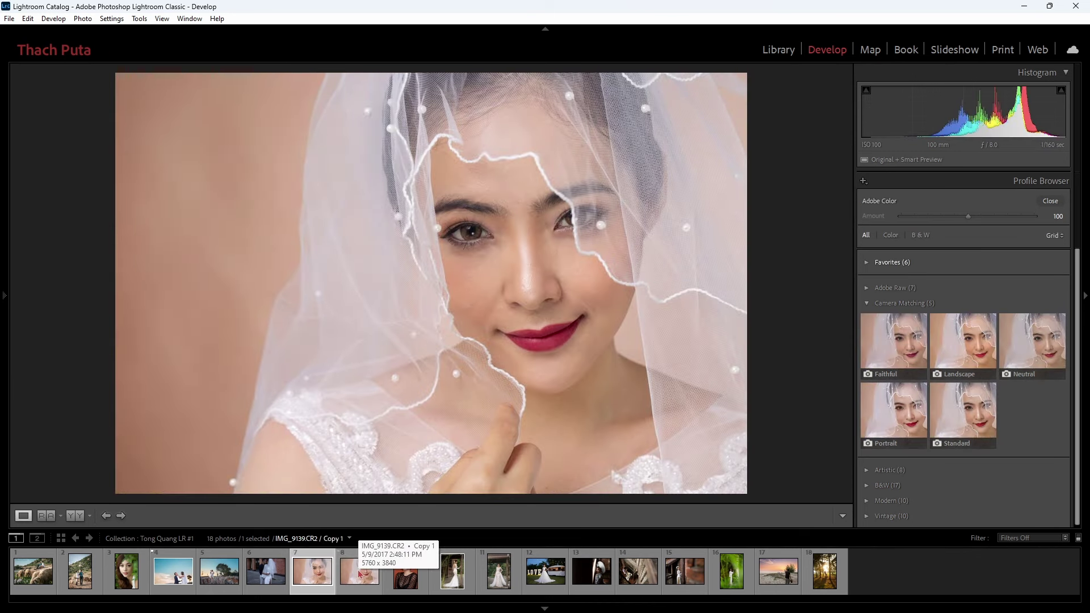
pyautogui.press('Left')
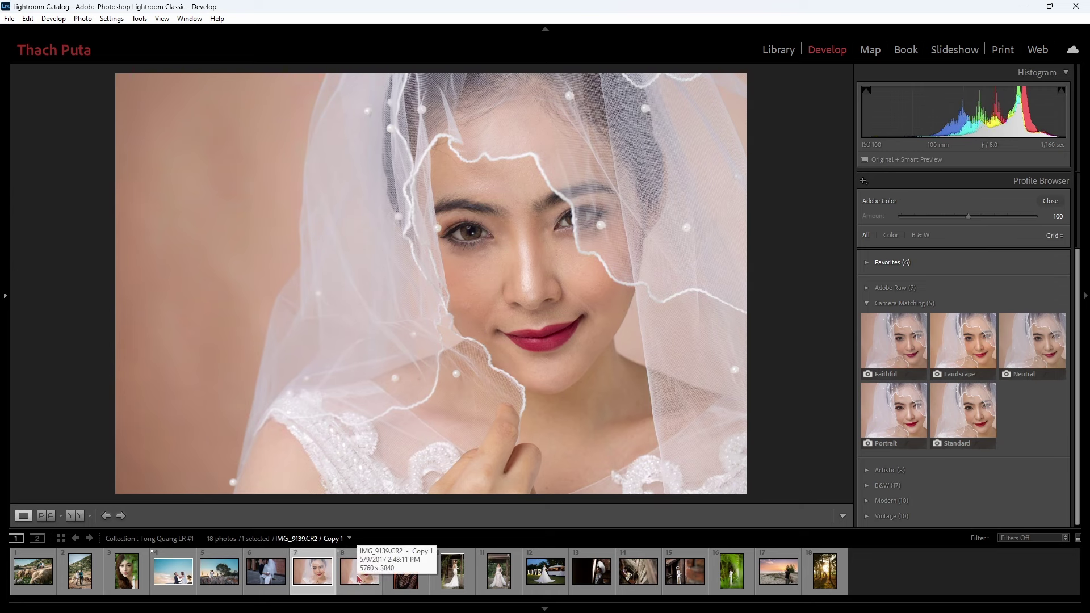
pyautogui.click(313, 582)
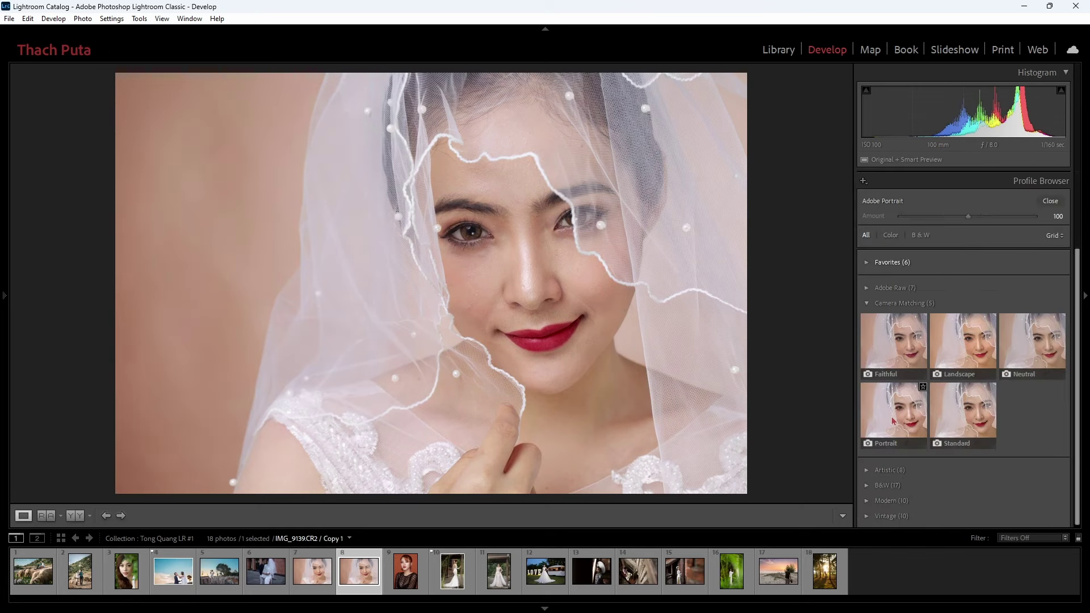
pyautogui.click(895, 422)
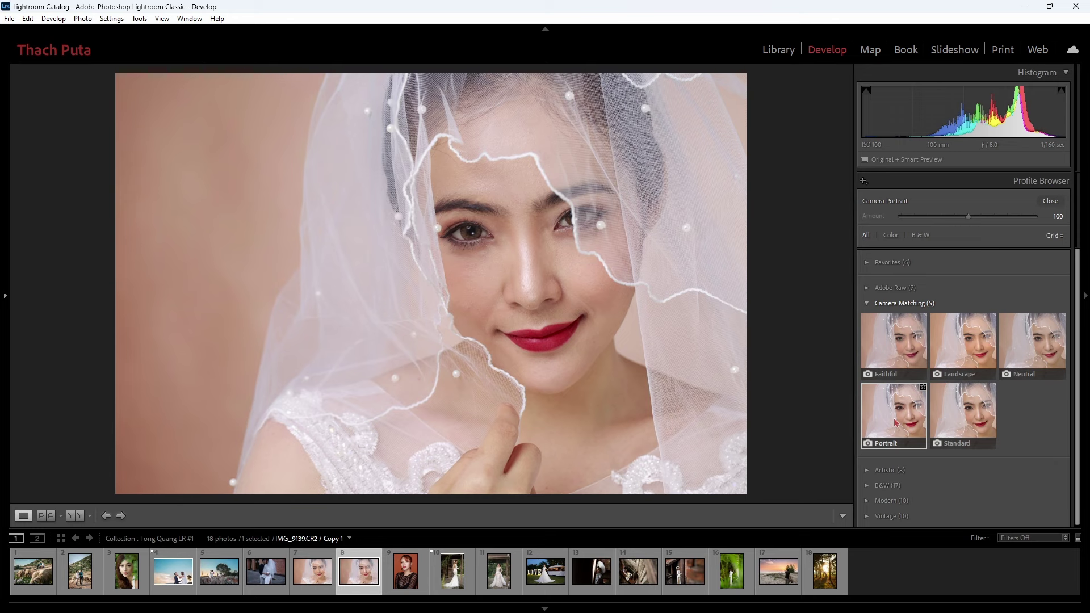
# Step: In Reference View, set photo 7 as reference beside the Camera Portrait copy as active
pyautogui.hotkey('shift', 'r')
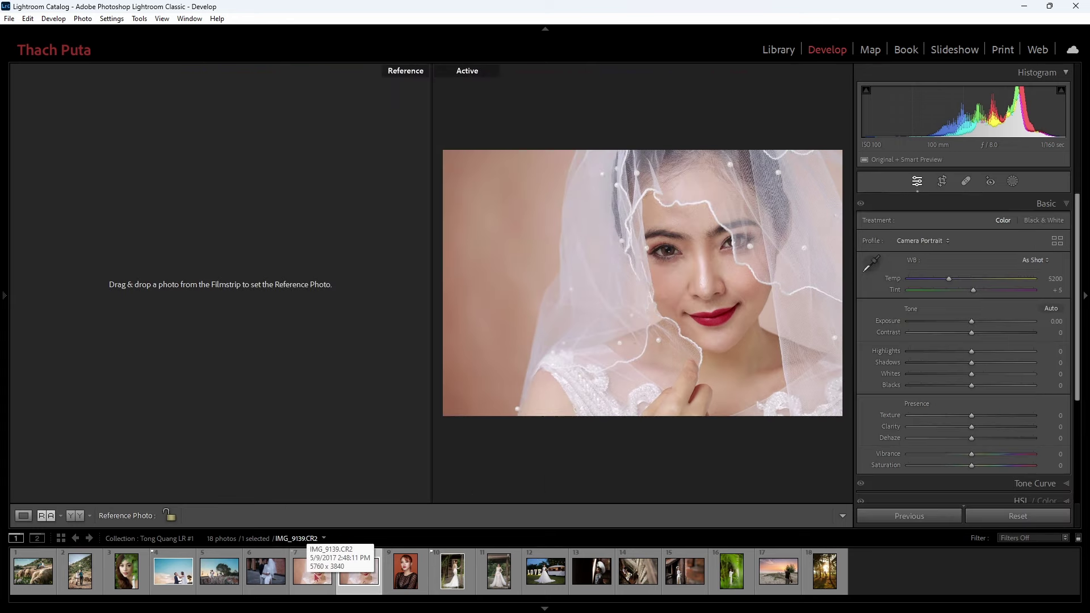
pyautogui.moveTo(313, 571); pyautogui.dragTo(270, 288)
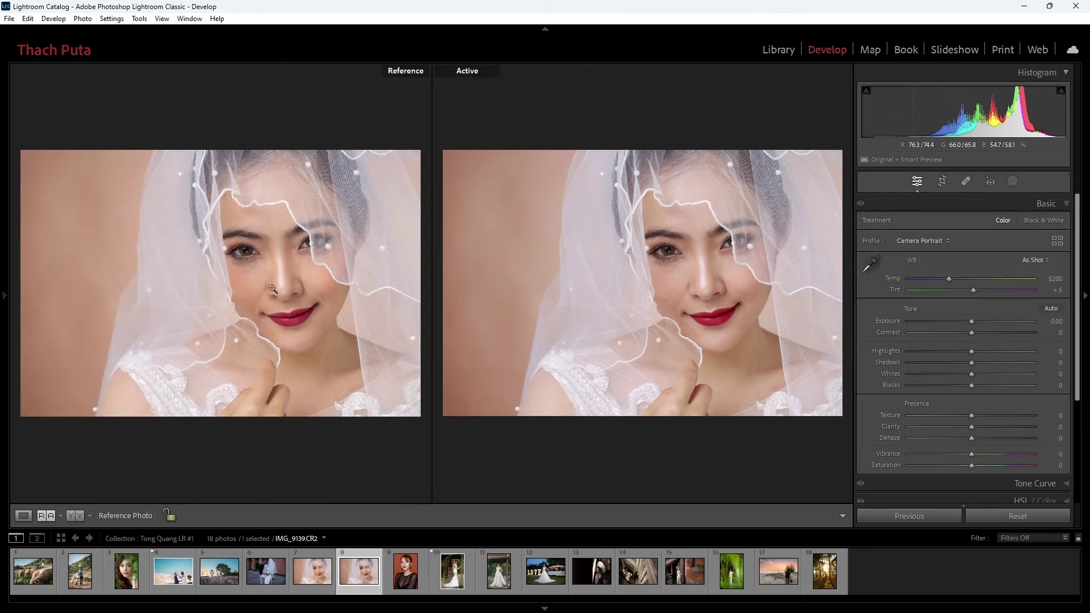
pyautogui.click(313, 571)
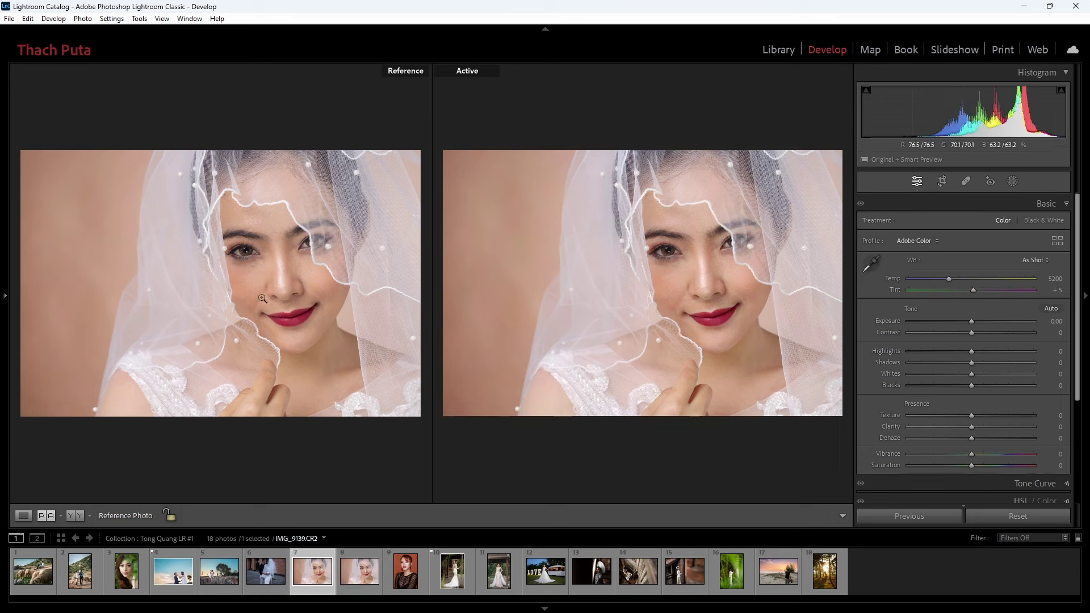
pyautogui.press('Right')
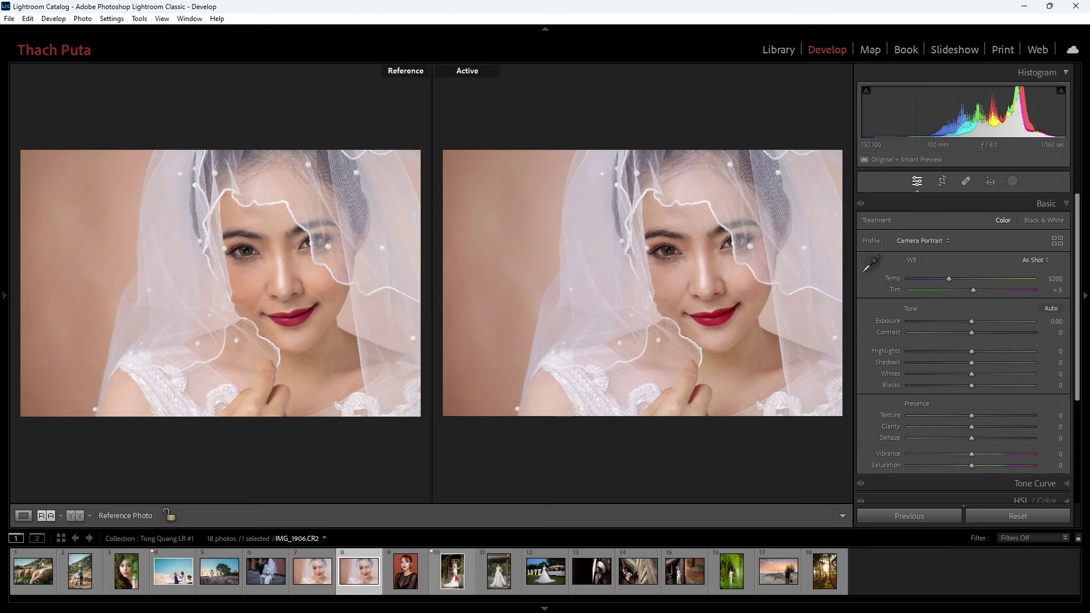
pyautogui.click(454, 572)
# Step: Open the Profile Browser for the doorway bride and expand the Artistic and B&W groups
pyautogui.click(921, 241)
pyautogui.click(963, 339)
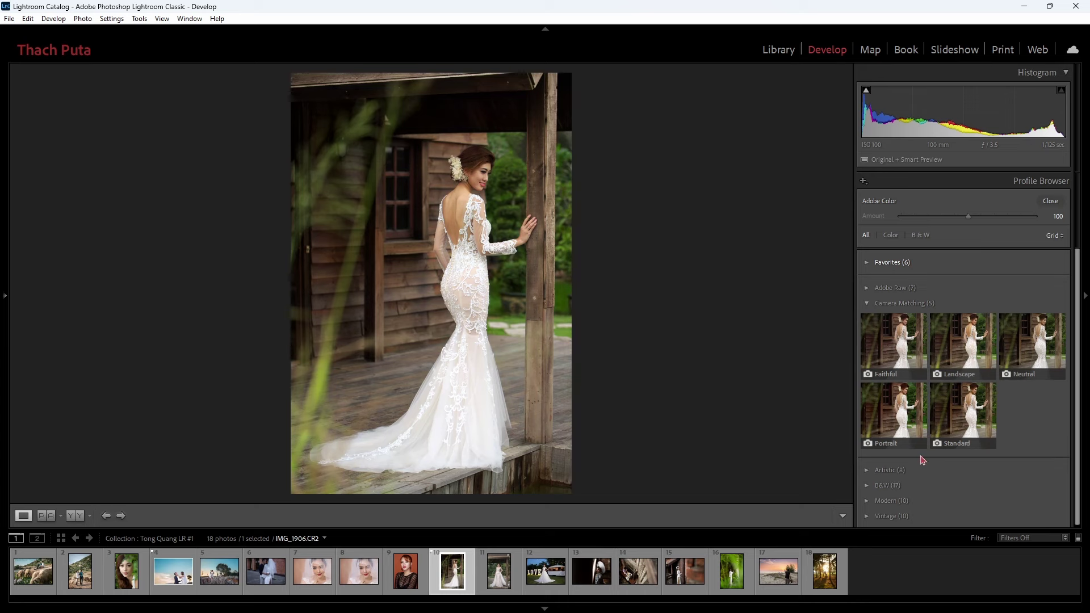
pyautogui.click(871, 471)
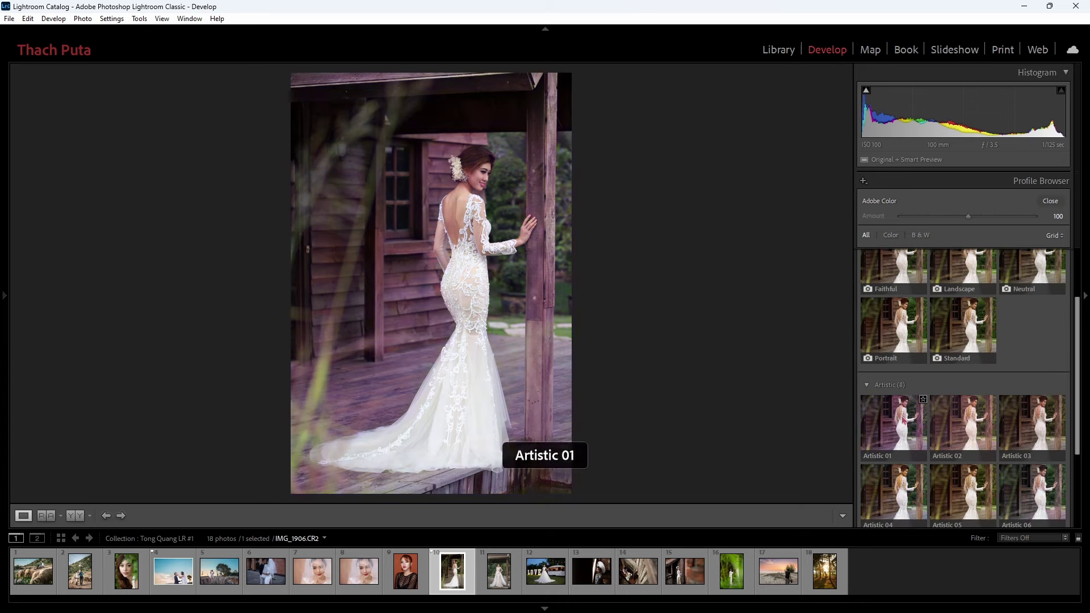
pyautogui.scroll(-3, 1079, 419)
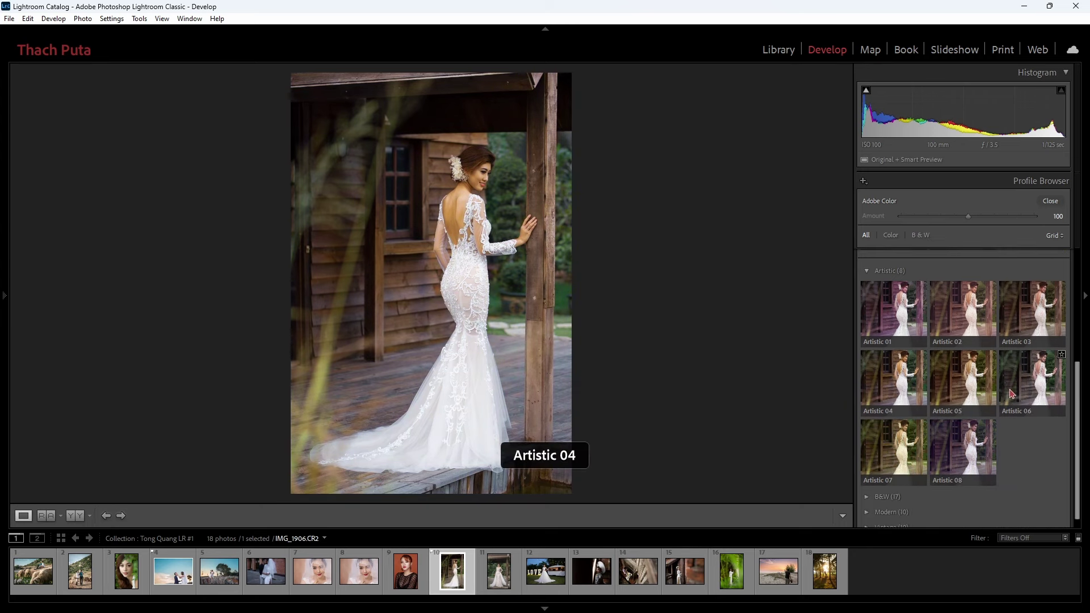
pyautogui.scroll(-1, 880, 488)
pyautogui.click(880, 484)
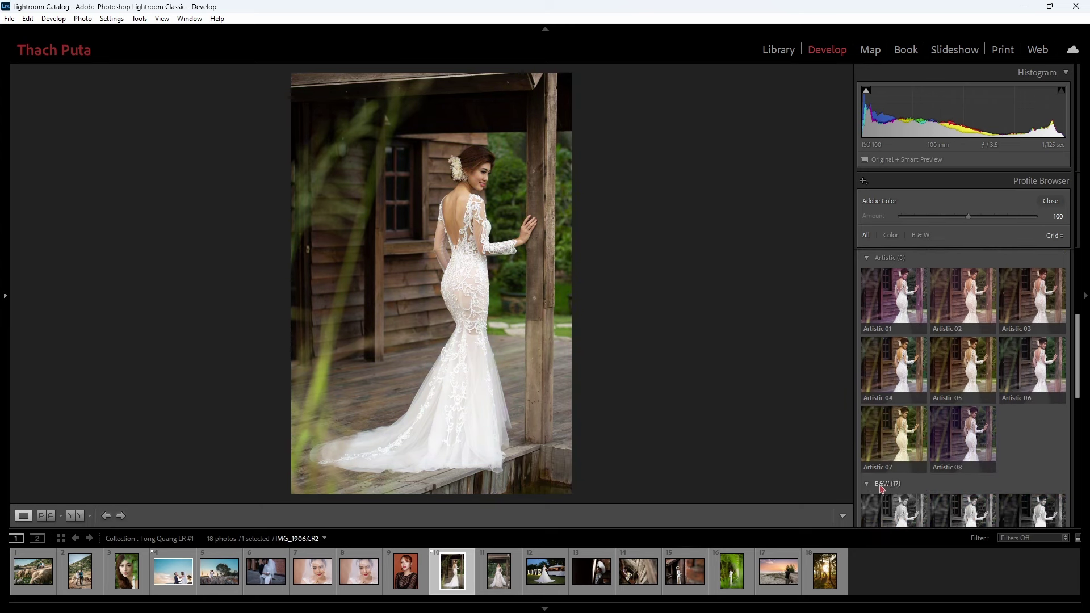
pyautogui.scroll(-4, 1059, 363)
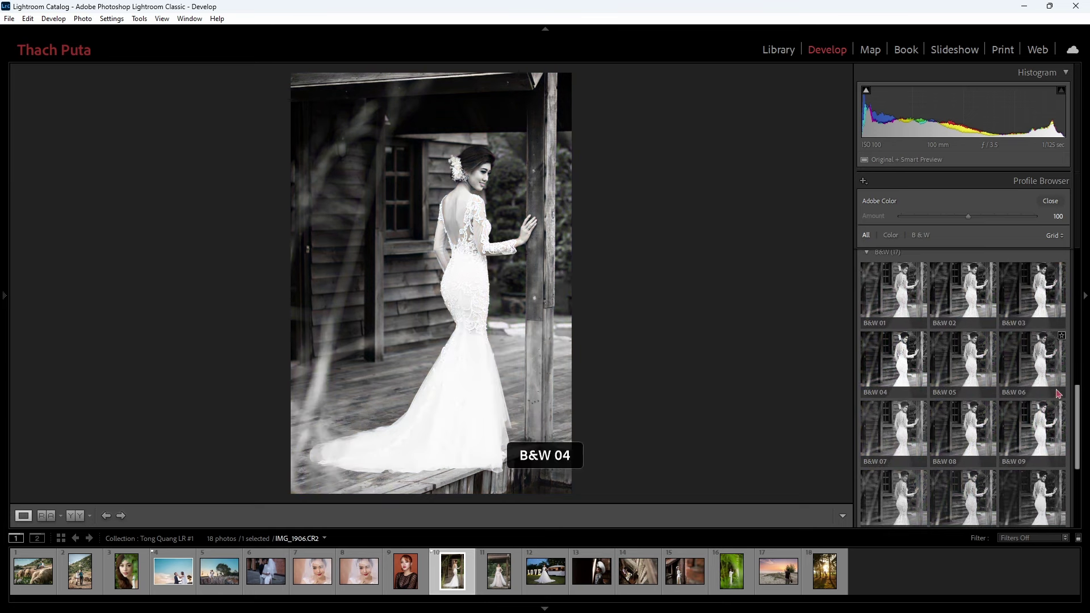
pyautogui.scroll(-6, 1059, 393)
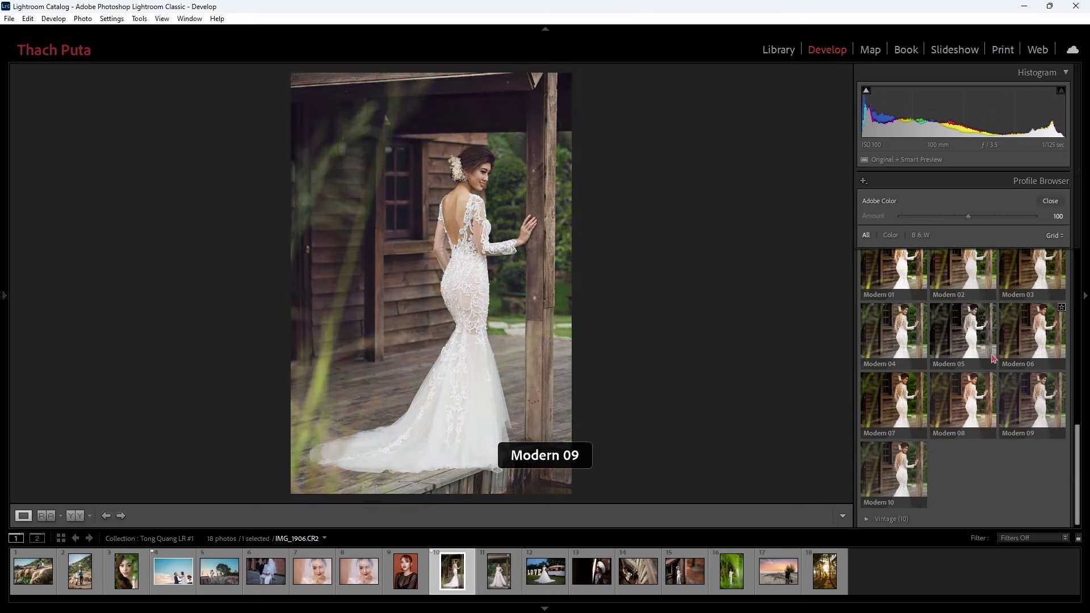
# Step: Try the Fluorescent white balance preset on the bride, then restore As Shot
pyautogui.click(877, 518)
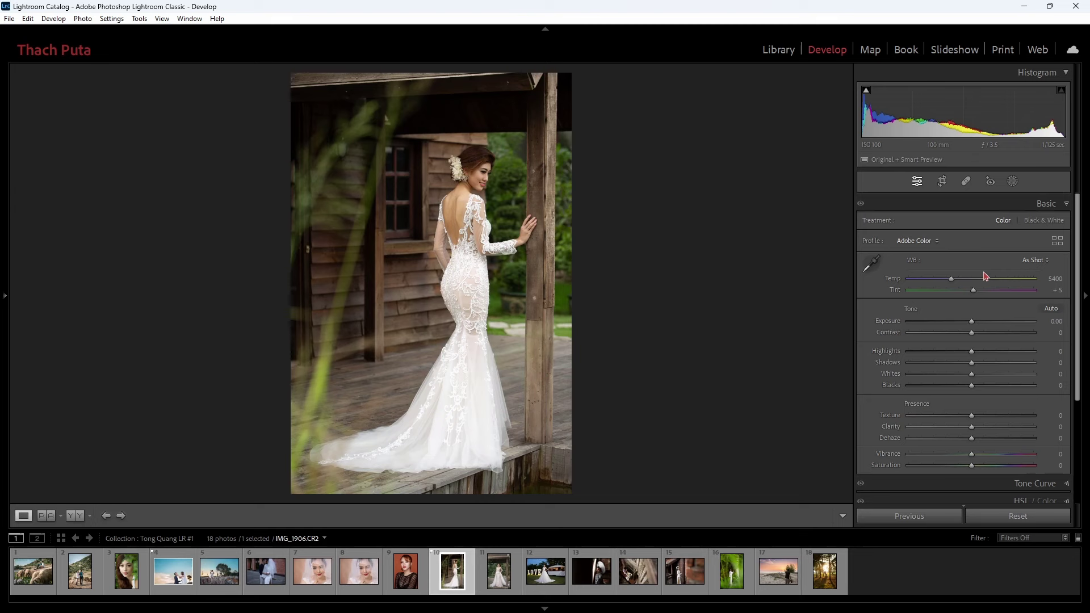
pyautogui.click(1034, 260)
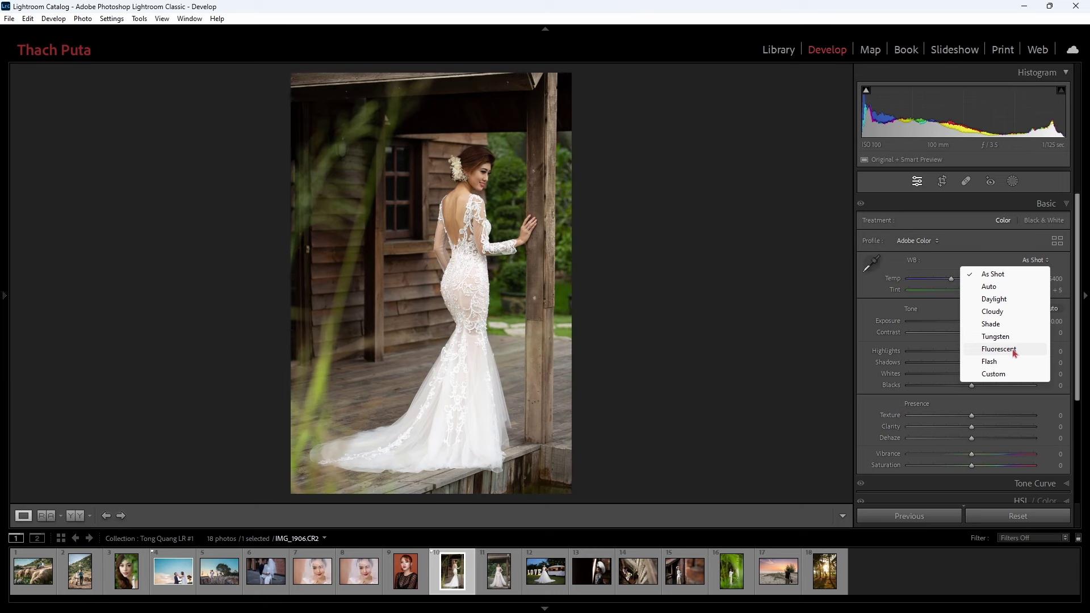
pyautogui.click(1015, 353)
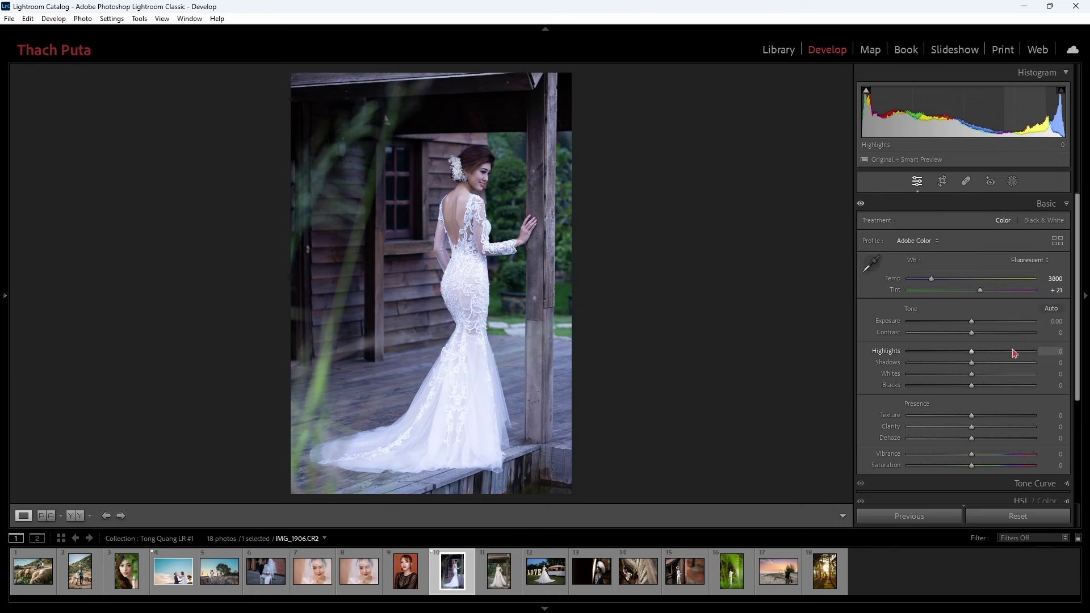
pyautogui.click(1029, 260)
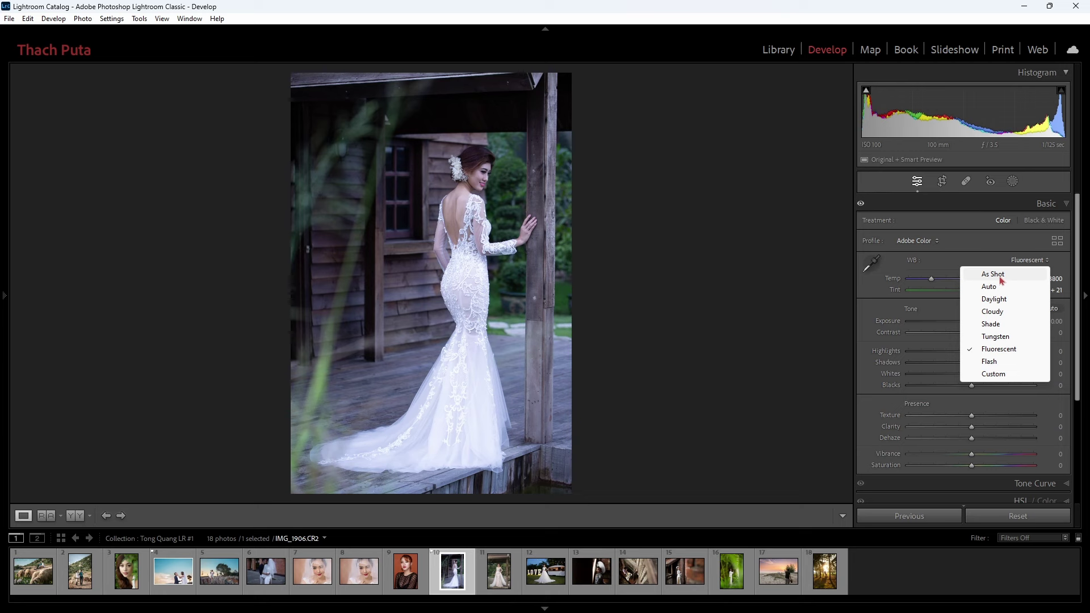
pyautogui.click(1001, 277)
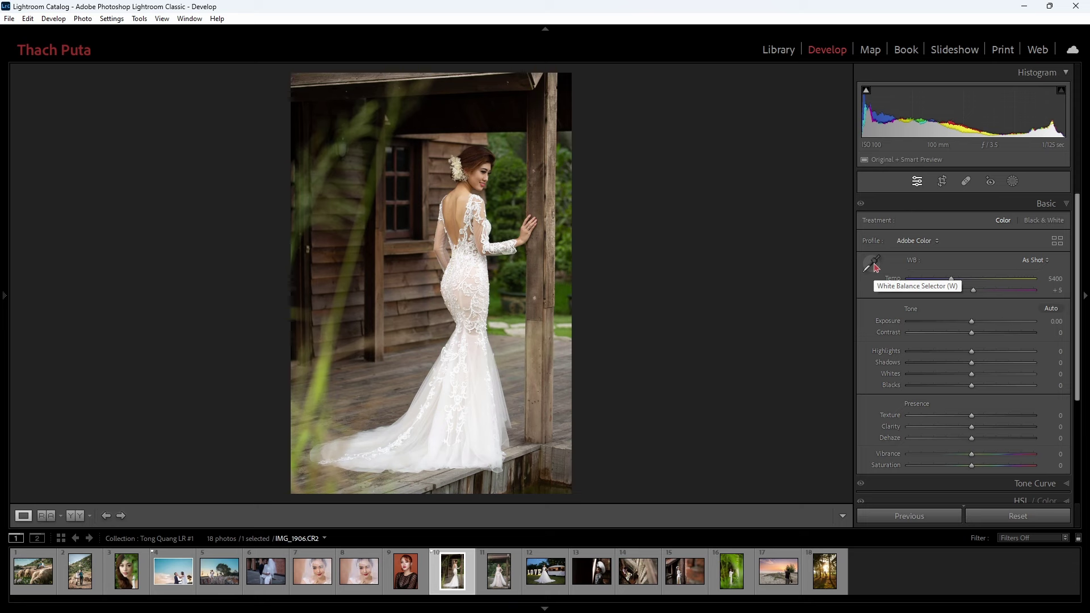
# Step: Sample white balance from the dress, test Temp and Tint, then reset them to 5400 and +5
pyautogui.click(872, 265)
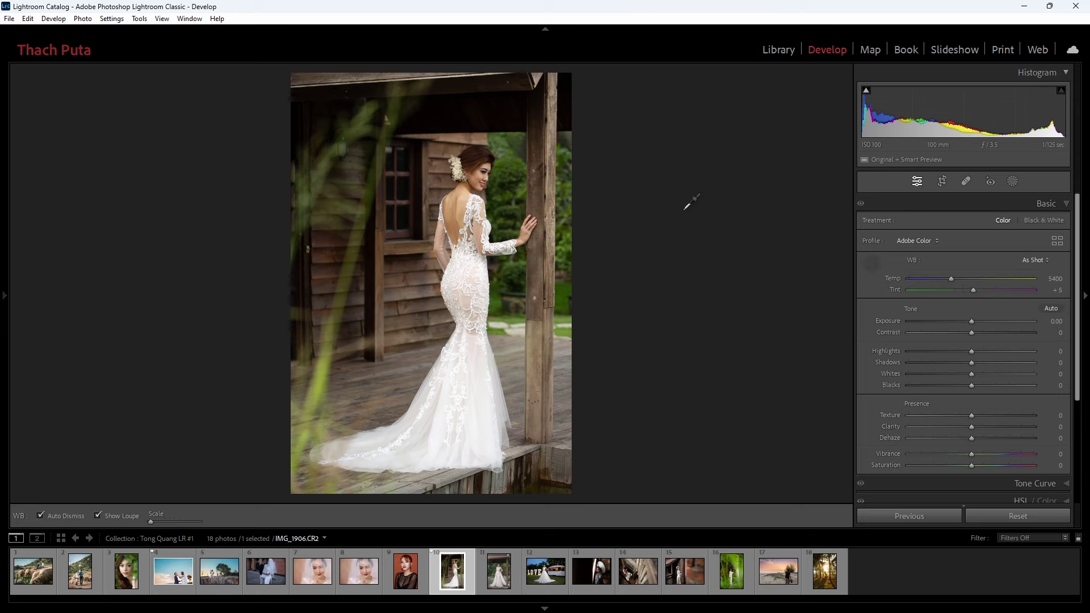
pyautogui.click(466, 230)
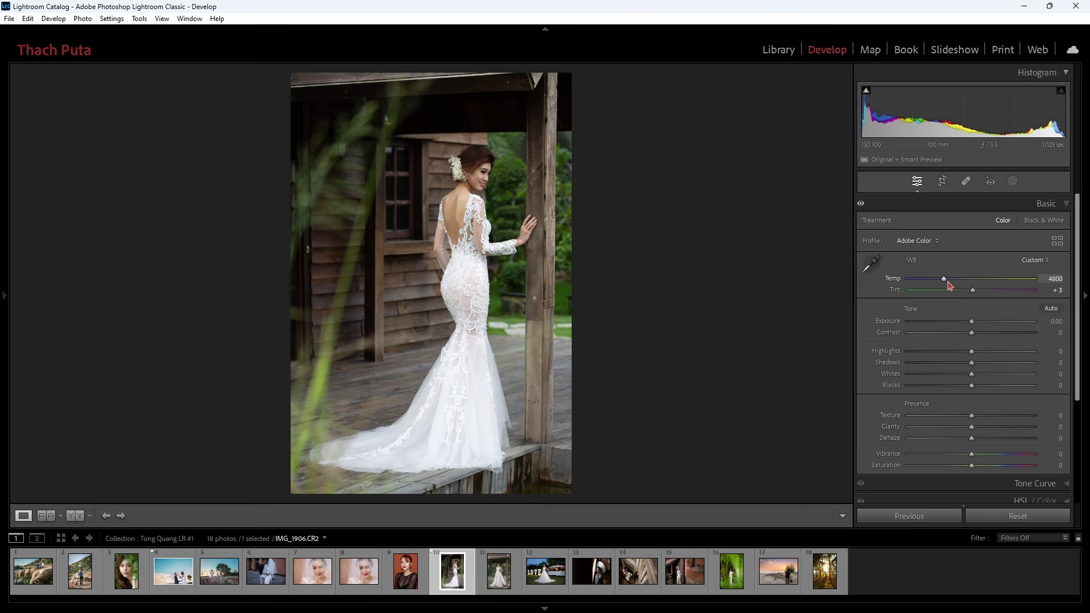
pyautogui.moveTo(949, 285); pyautogui.dragTo(931, 287)
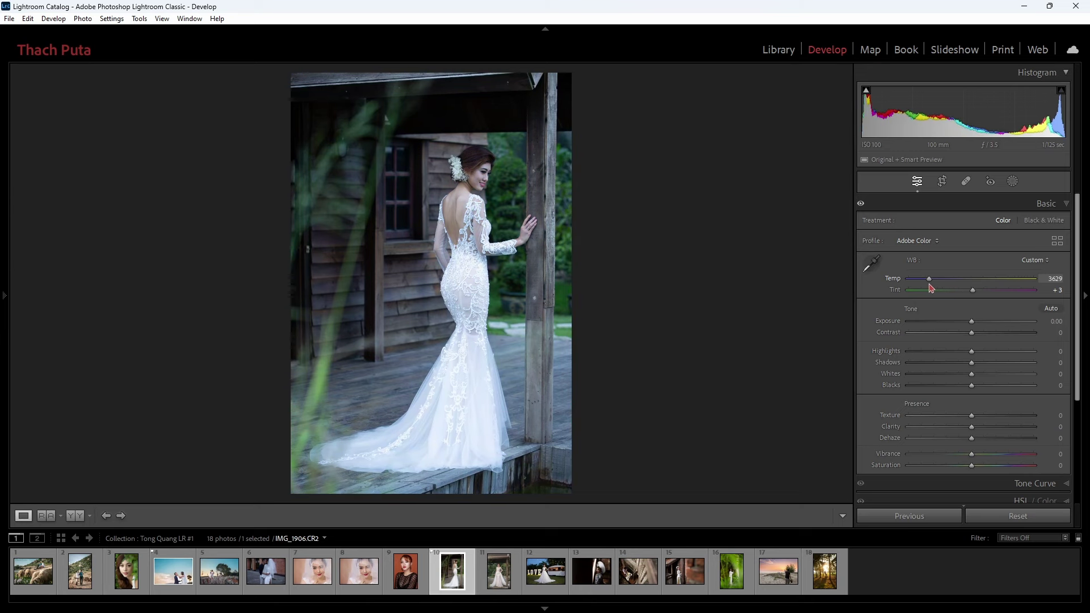
pyautogui.moveTo(931, 288); pyautogui.dragTo(971, 290)
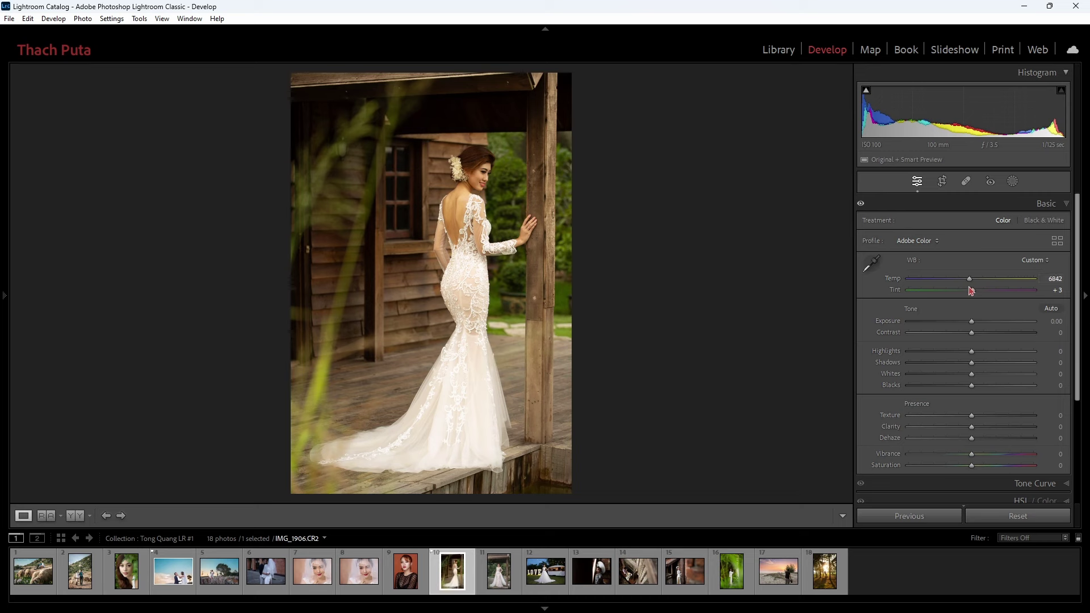
pyautogui.moveTo(970, 279); pyautogui.dragTo(977, 285)
pyautogui.doubleClick(976, 281)
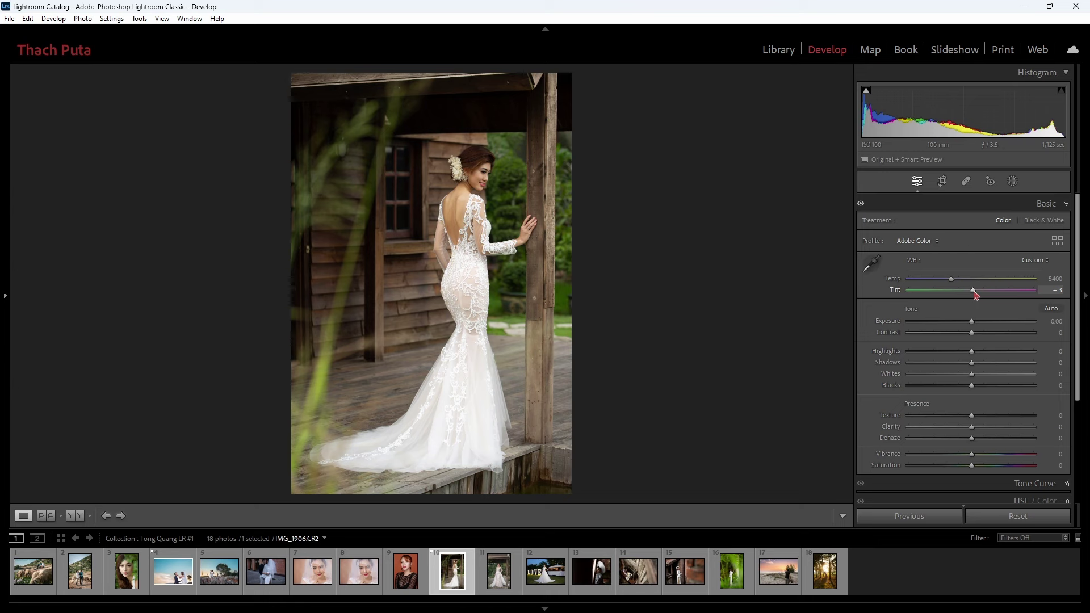
pyautogui.moveTo(974, 293)
pyautogui.mouseDown()
pyautogui.moveTo(954, 301)
pyautogui.moveTo(1000, 301)
pyautogui.mouseUp()
pyautogui.doubleClick(1000, 295)
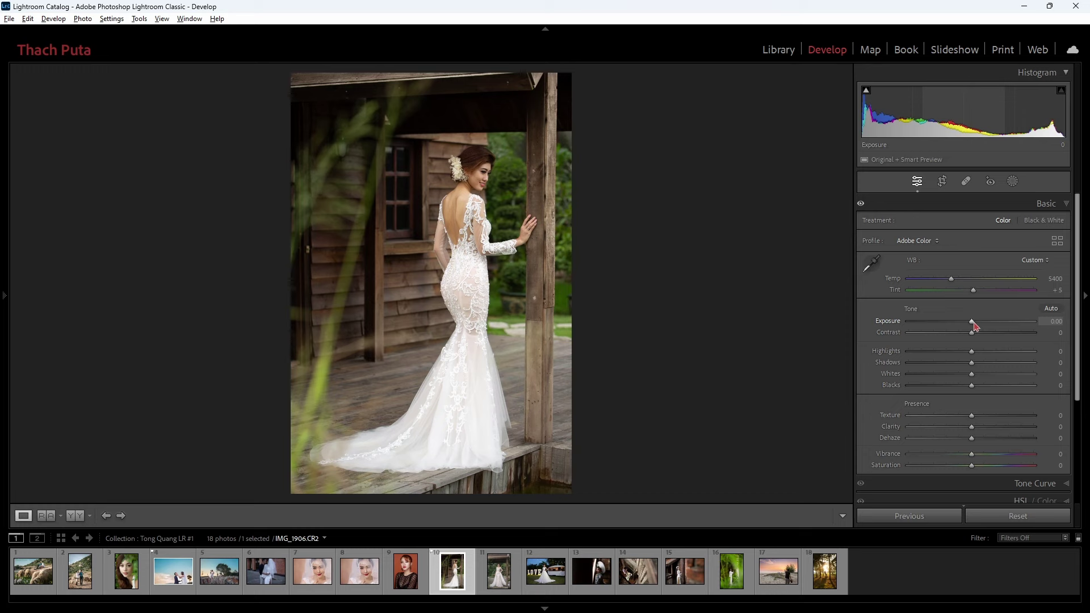
pyautogui.moveTo(973, 326); pyautogui.dragTo(958, 326)
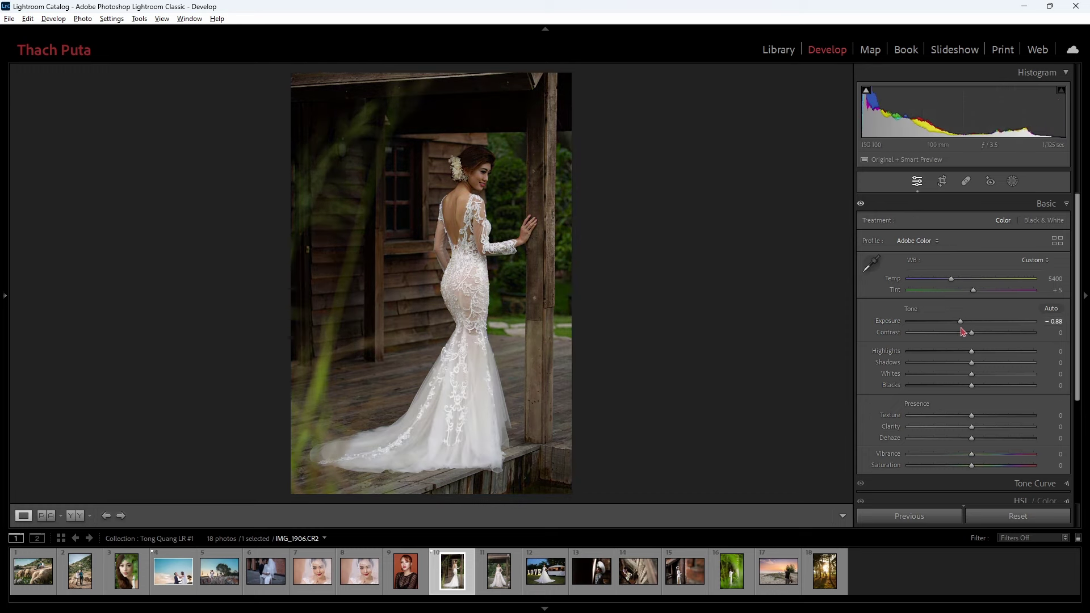
pyautogui.doubleClick(957, 323)
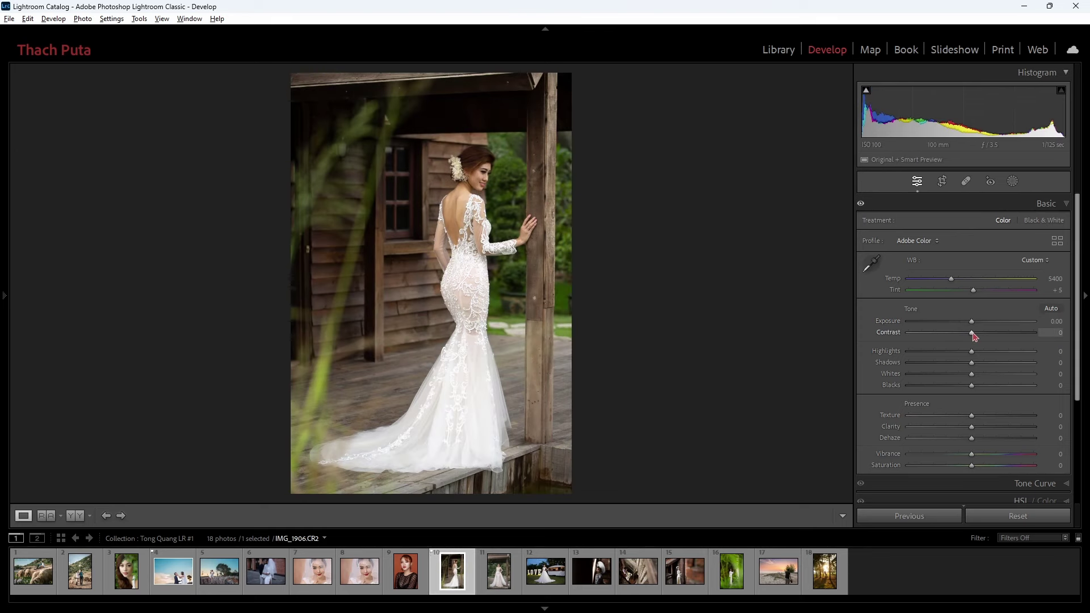
pyautogui.moveTo(974, 336)
pyautogui.mouseDown()
pyautogui.moveTo(983, 339)
pyautogui.moveTo(957, 344)
pyautogui.moveTo(972, 336)
pyautogui.mouseUp()
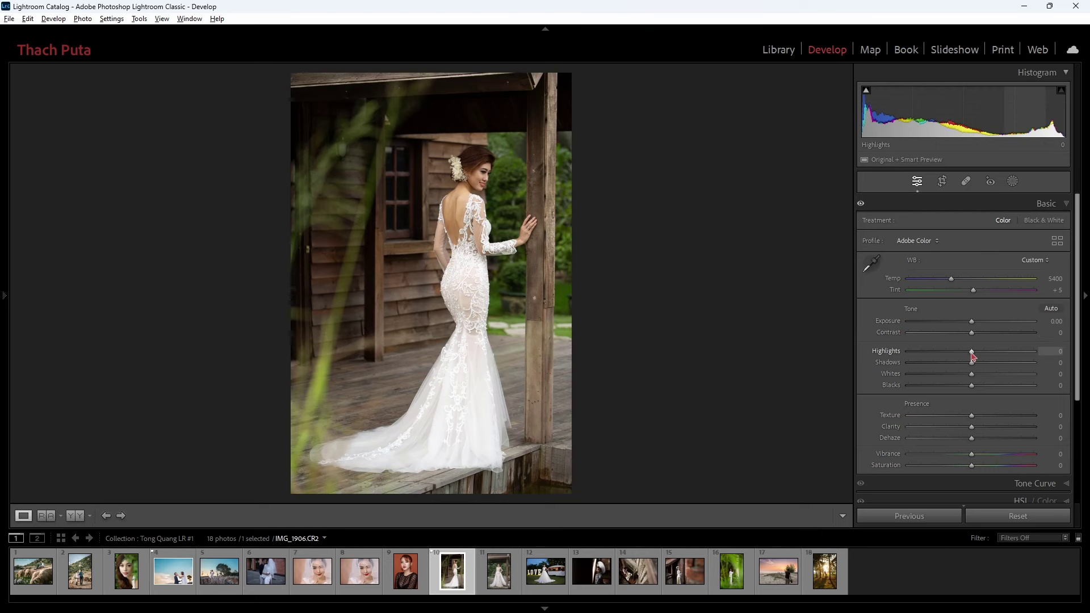
pyautogui.moveTo(973, 355)
pyautogui.mouseDown()
pyautogui.moveTo(991, 356)
pyautogui.moveTo(943, 362)
pyautogui.mouseUp()
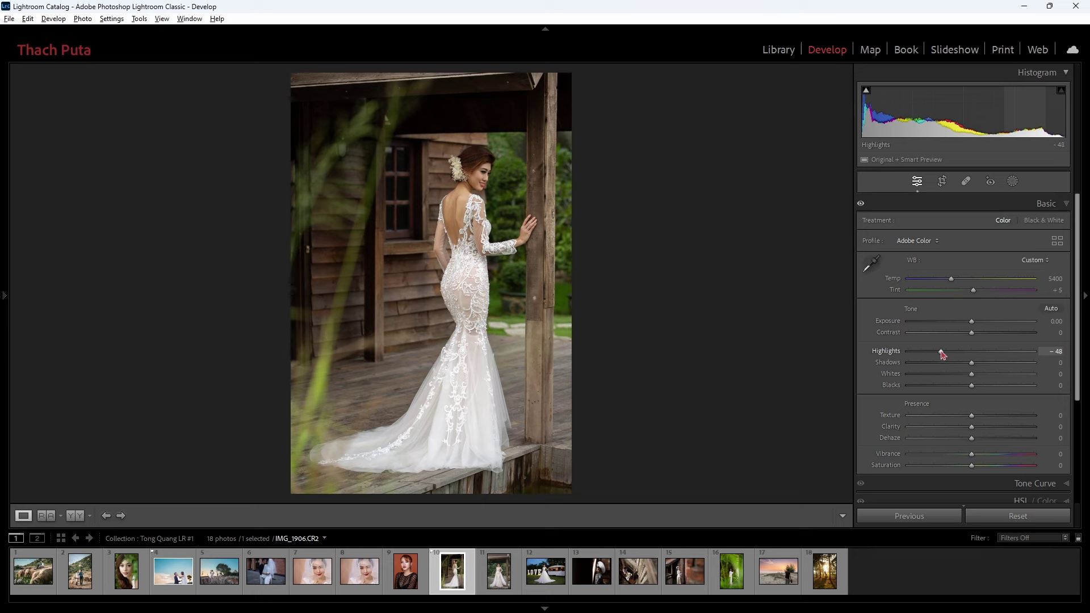
pyautogui.doubleClick(941, 354)
pyautogui.click(126, 570)
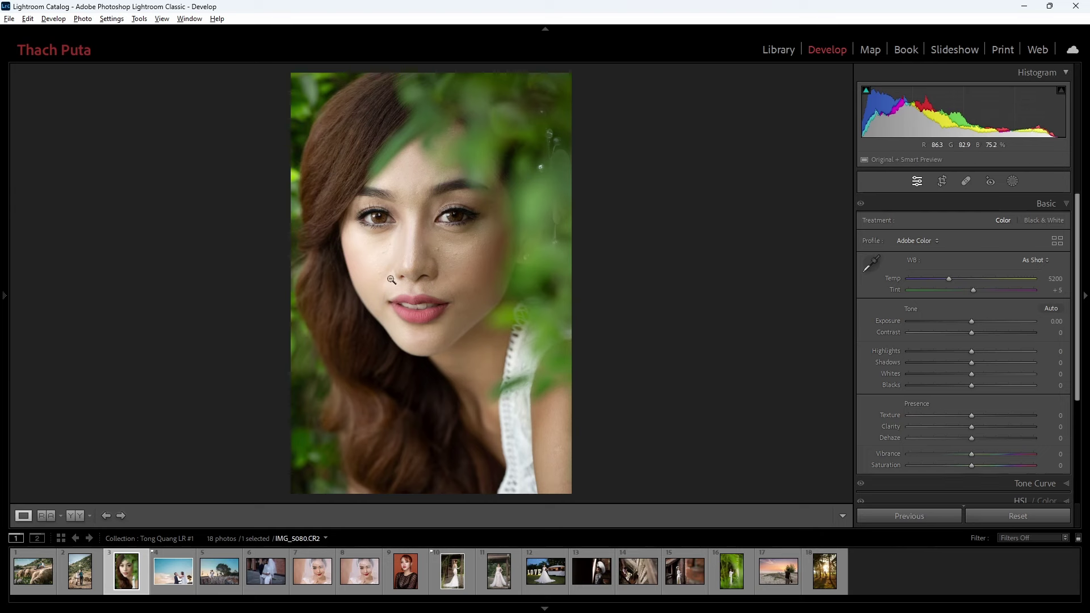
pyautogui.moveTo(971, 352); pyautogui.dragTo(938, 361)
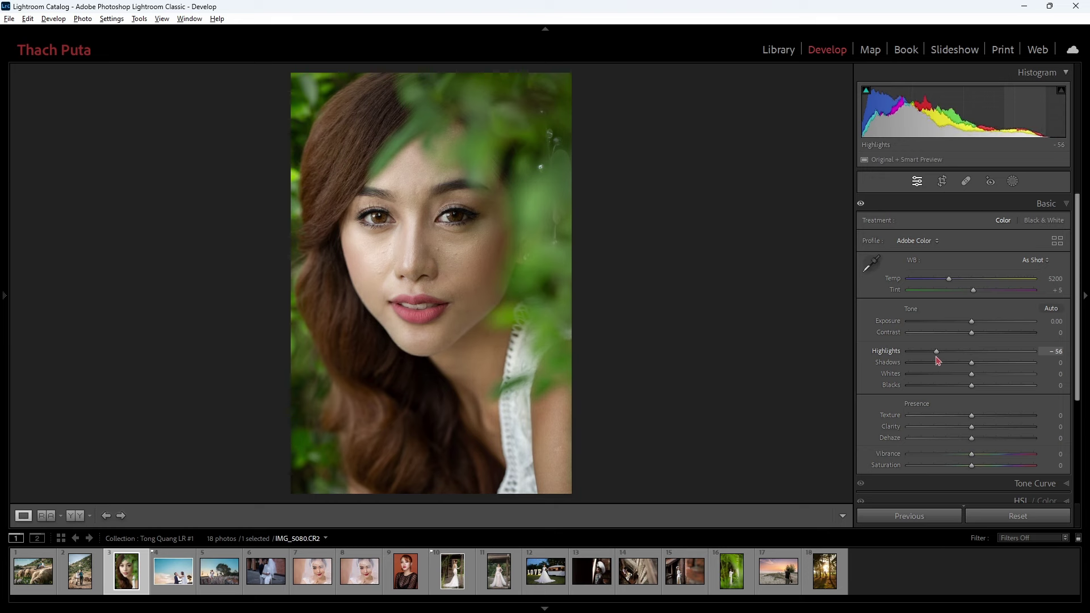
pyautogui.doubleClick(937, 360)
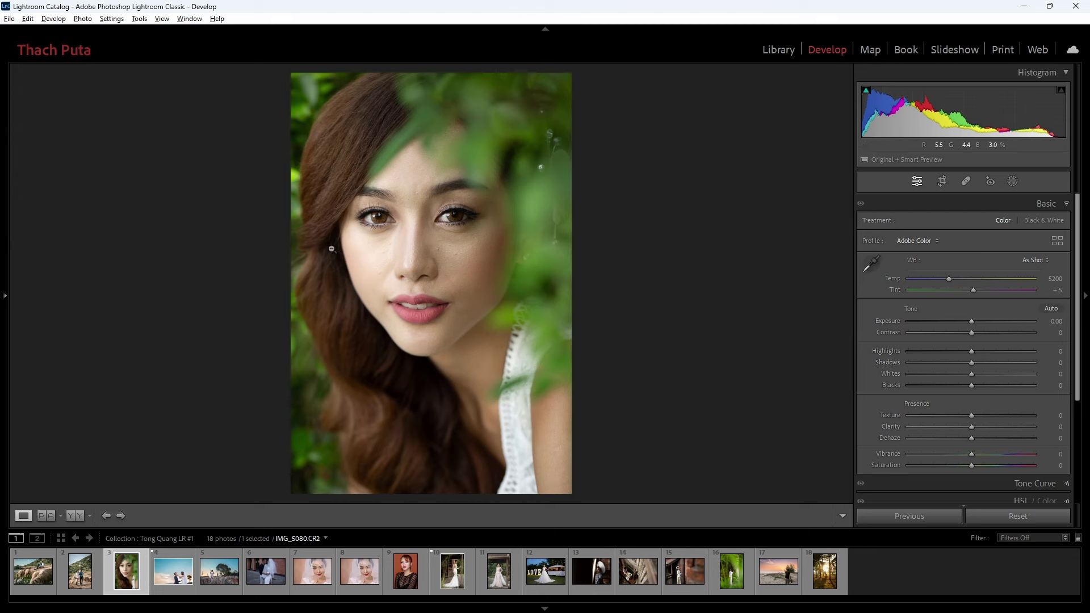
pyautogui.moveTo(972, 362); pyautogui.dragTo(1003, 366)
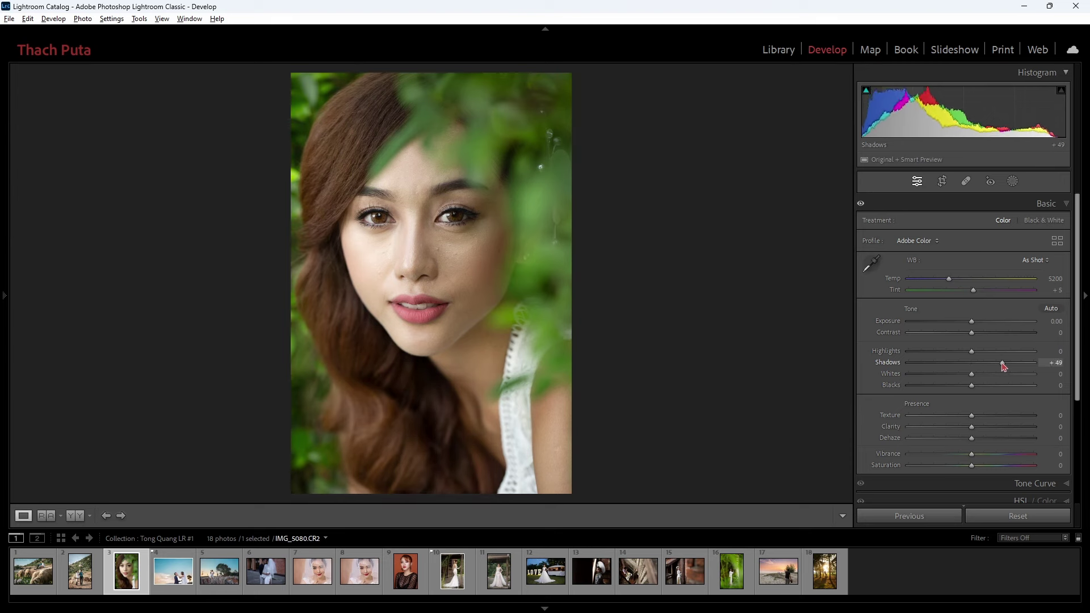
pyautogui.moveTo(1004, 367); pyautogui.dragTo(951, 375)
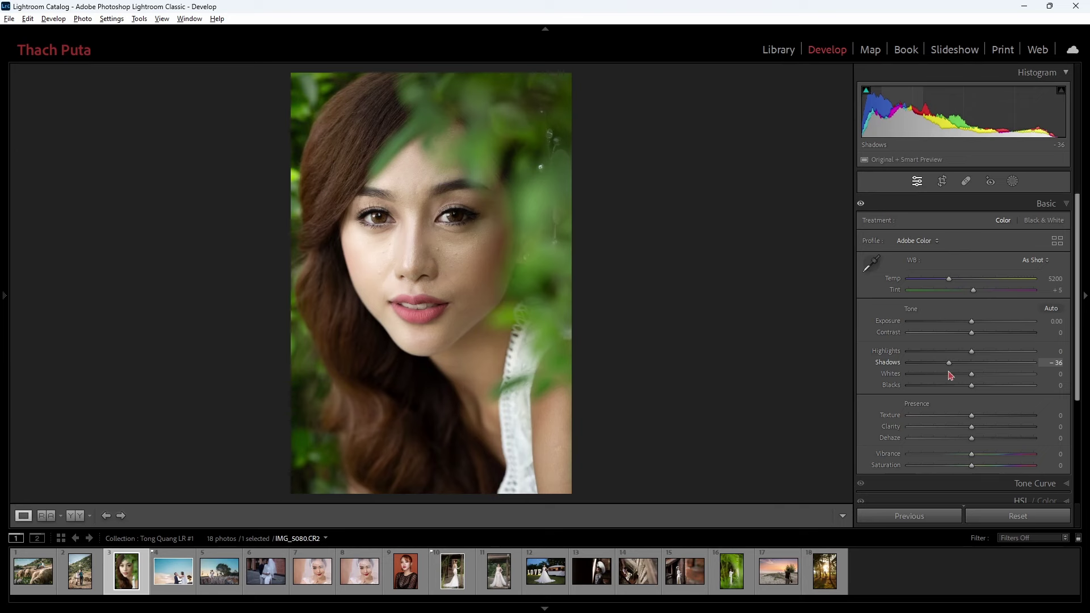
pyautogui.doubleClick(949, 363)
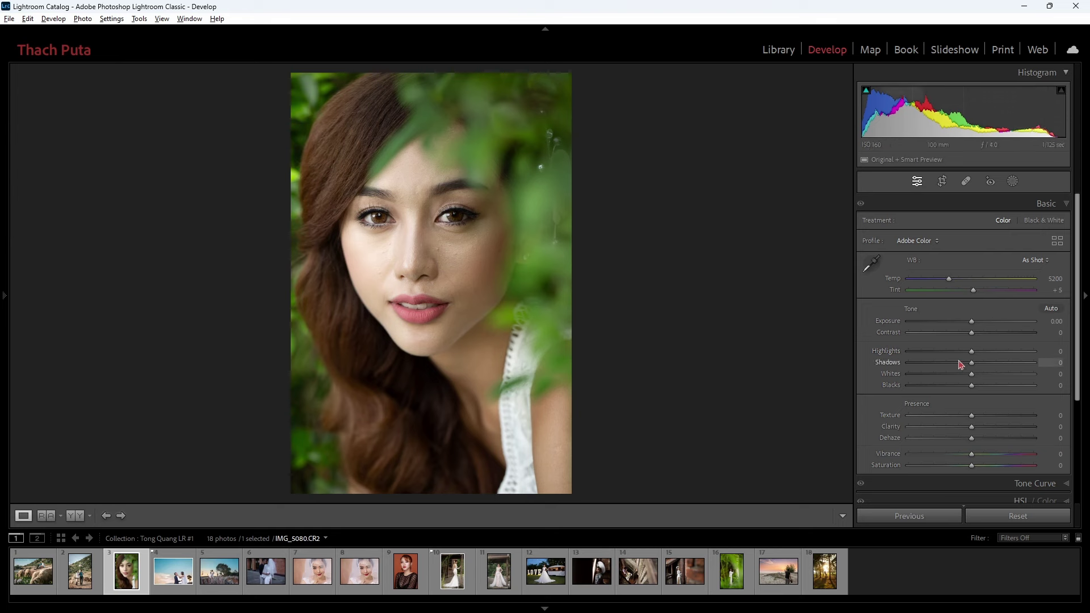
pyautogui.moveTo(972, 374); pyautogui.dragTo(1001, 379)
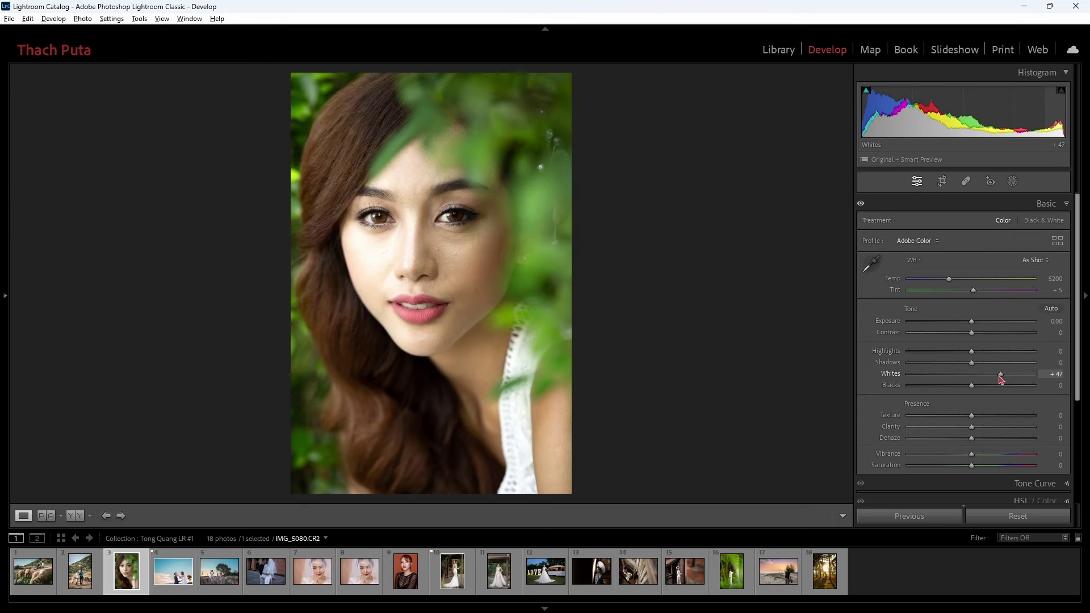
pyautogui.doubleClick(1001, 378)
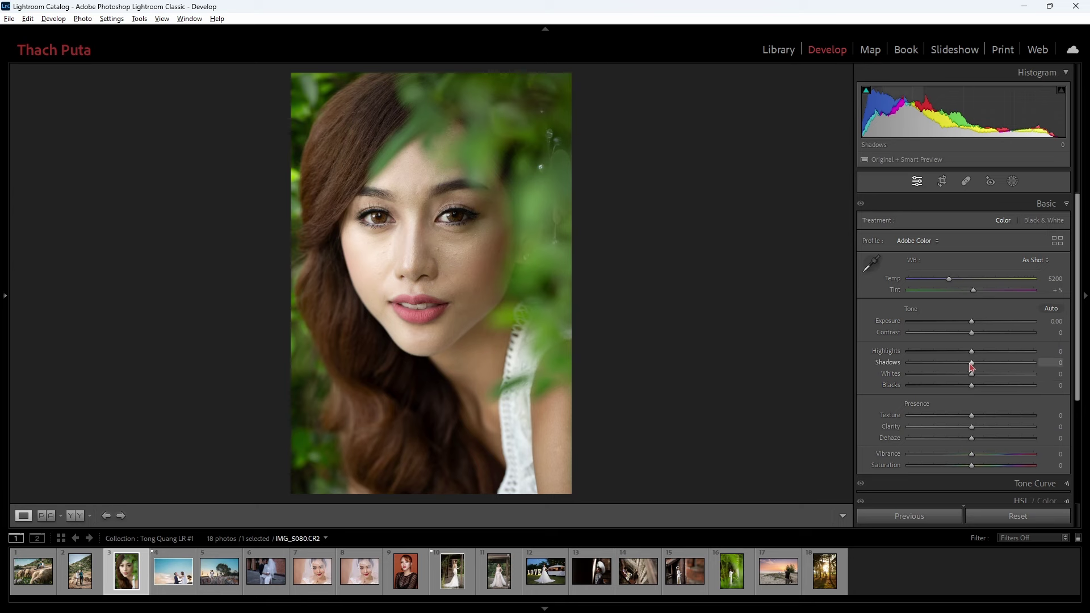
pyautogui.moveTo(972, 385); pyautogui.dragTo(995, 386)
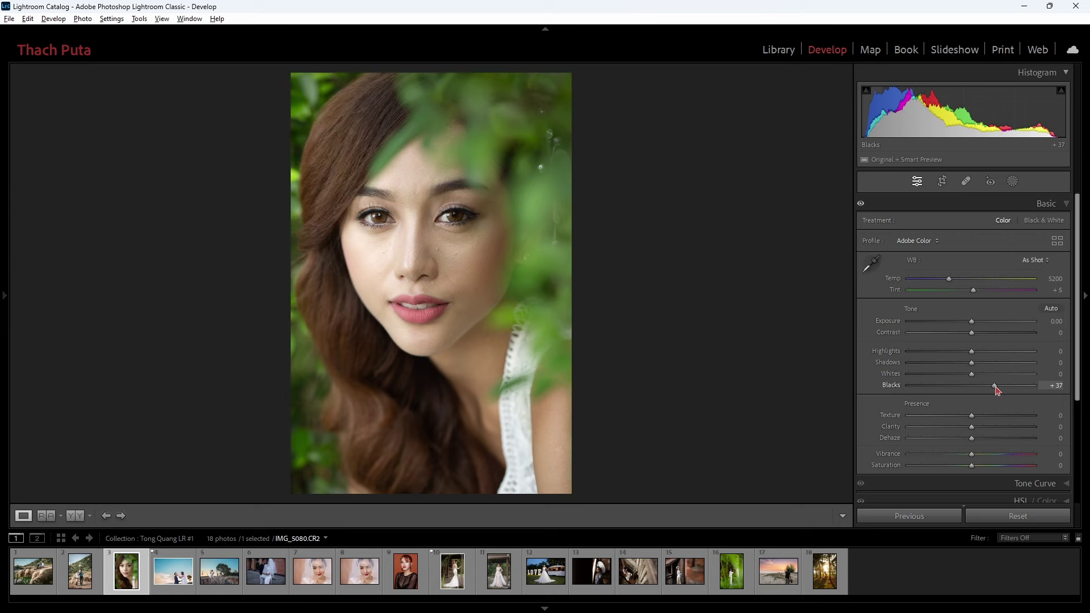
pyautogui.moveTo(995, 385); pyautogui.dragTo(941, 391)
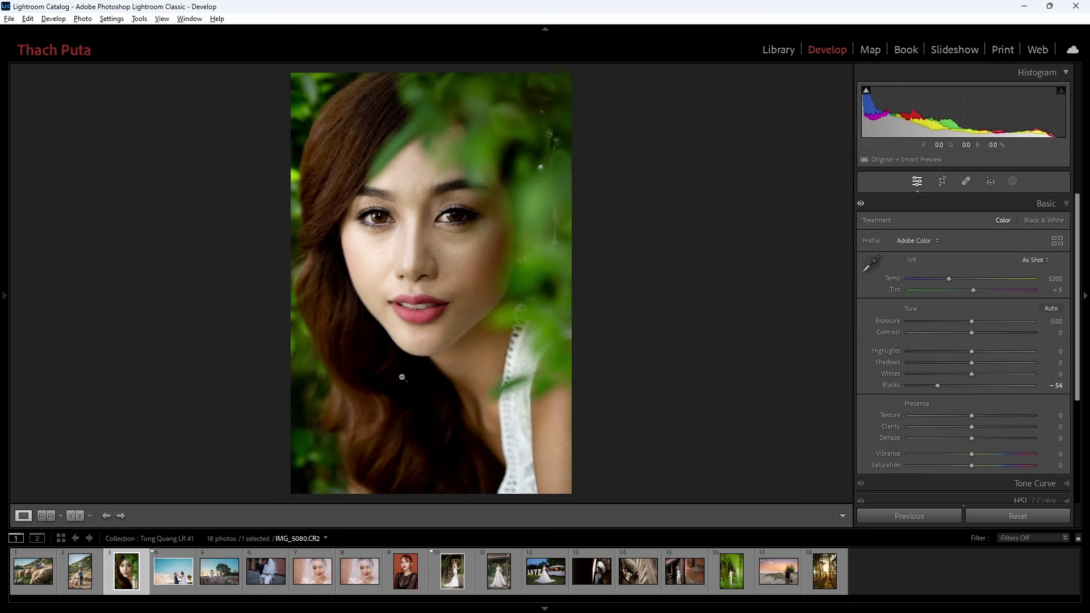
pyautogui.doubleClick(939, 387)
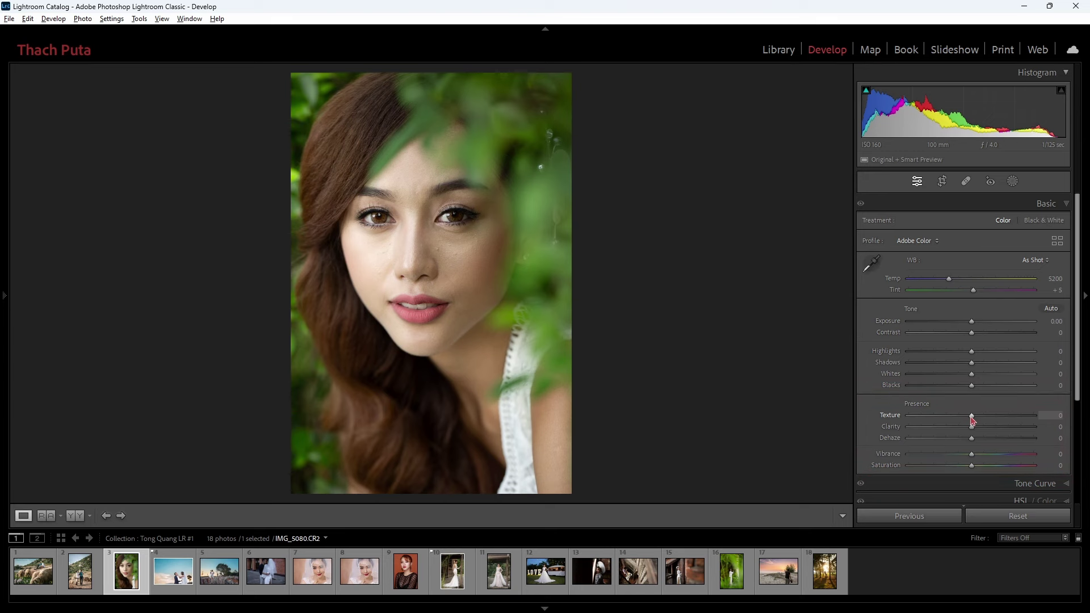
pyautogui.moveTo(972, 418); pyautogui.dragTo(997, 420)
pyautogui.moveTo(998, 421); pyautogui.dragTo(948, 430)
pyautogui.moveTo(949, 428); pyautogui.dragTo(972, 431)
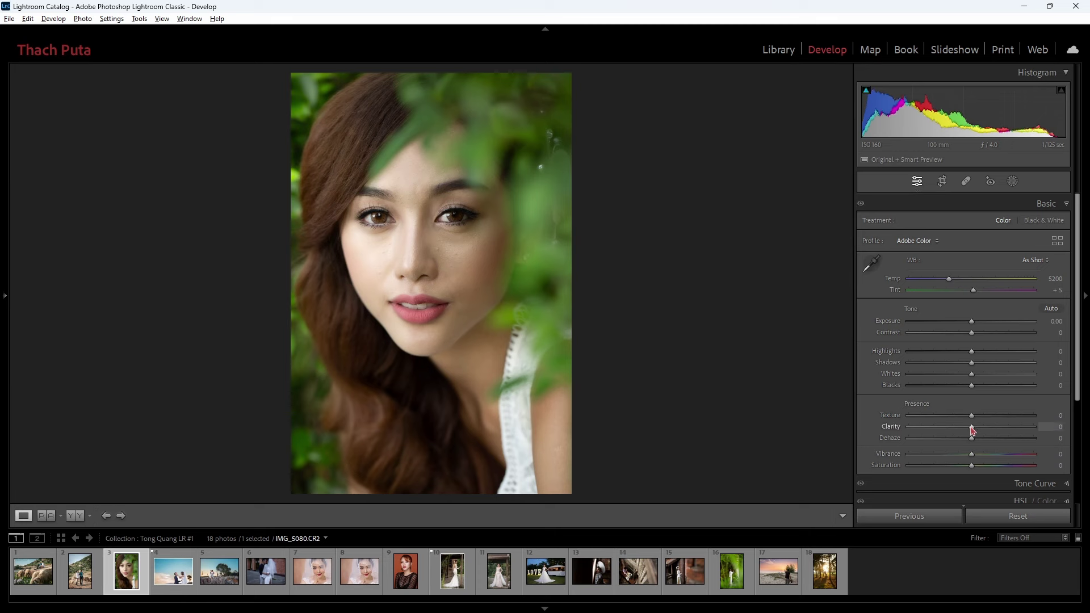
pyautogui.moveTo(974, 430); pyautogui.dragTo(1005, 434)
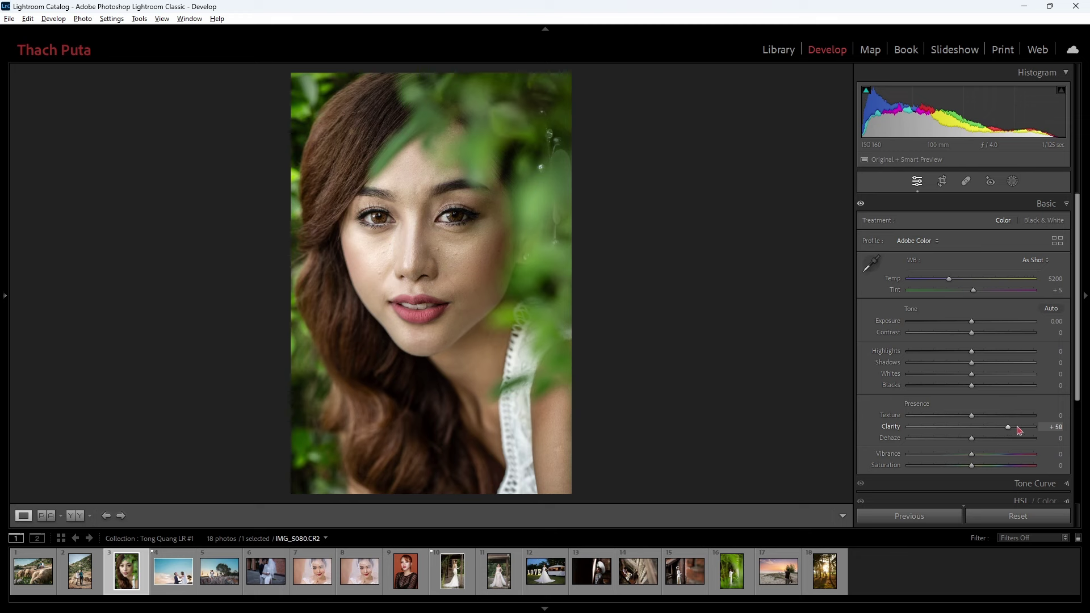
pyautogui.moveTo(1006, 432); pyautogui.dragTo(956, 438)
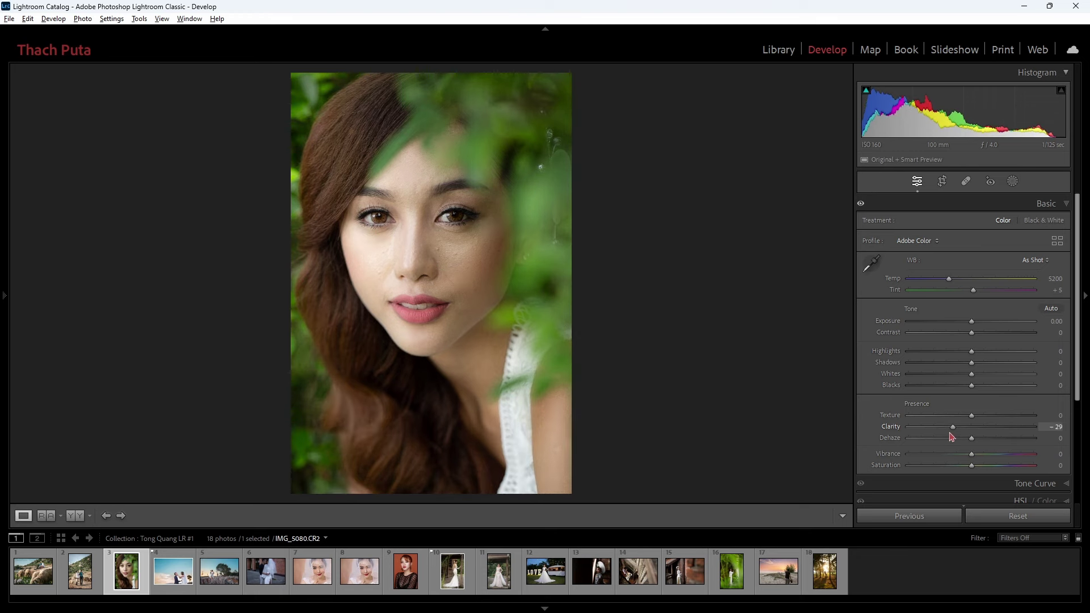
pyautogui.doubleClick(954, 433)
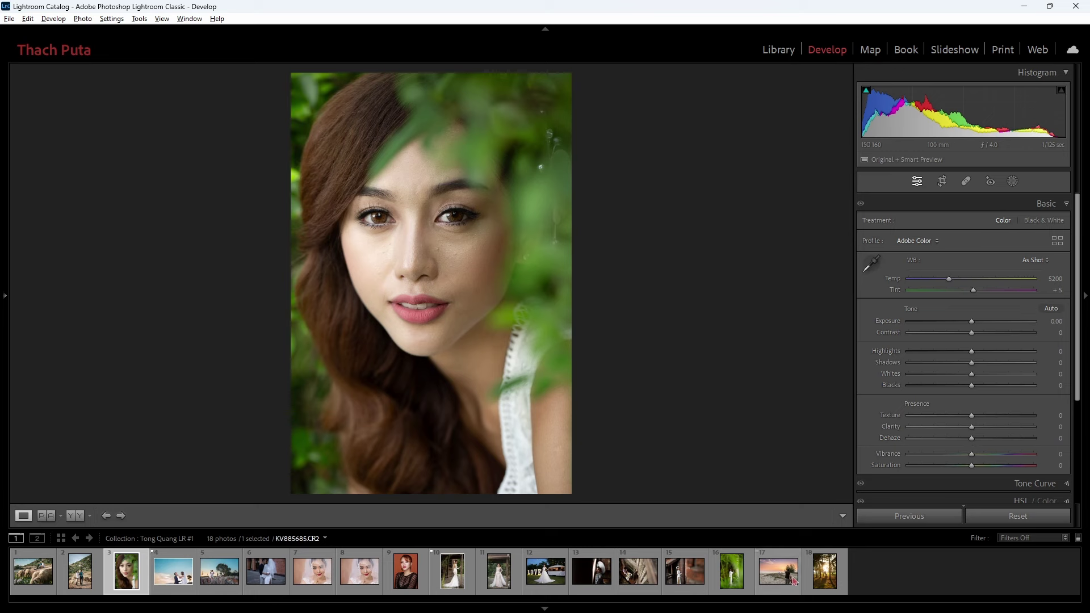
# Step: Open the backlit forest couple photo and trial Exposure and Dehaze, then undo them
pyautogui.click(830, 574)
pyautogui.moveTo(972, 321); pyautogui.dragTo(982, 326)
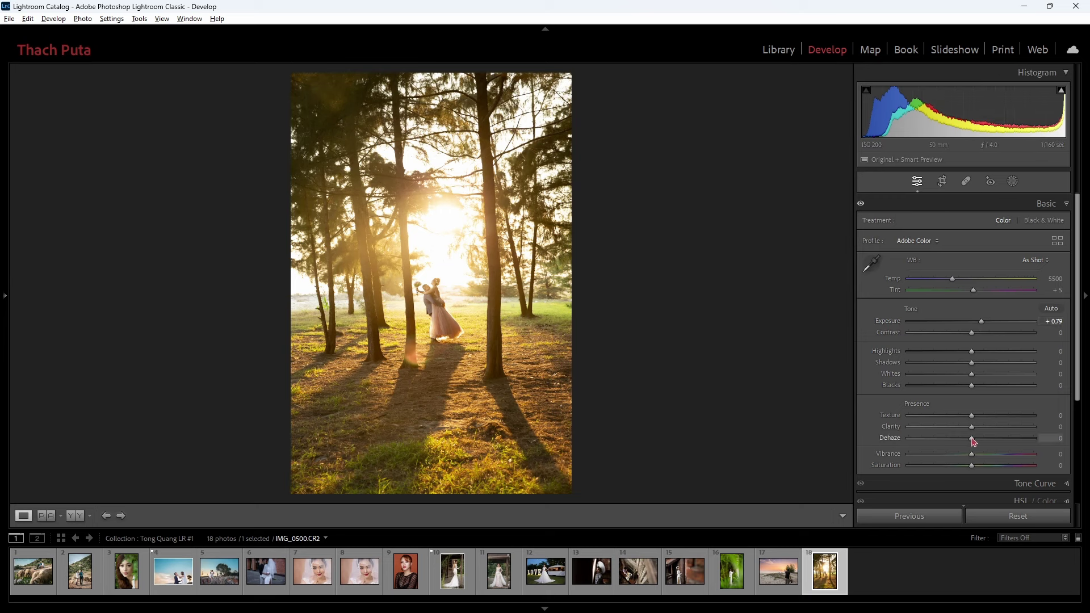
pyautogui.moveTo(972, 439); pyautogui.dragTo(1032, 442)
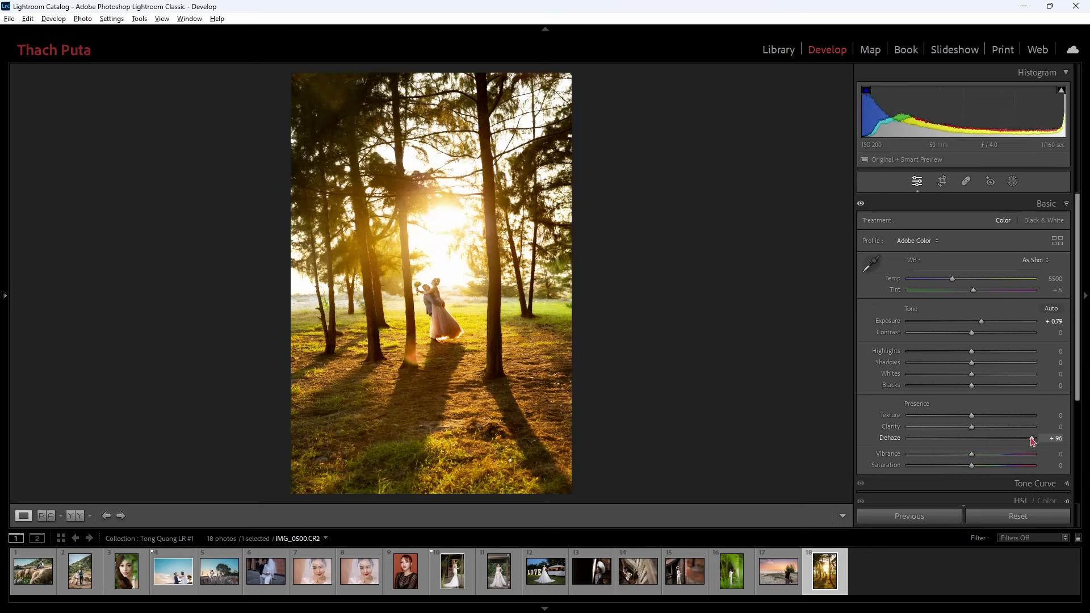
pyautogui.hotkey('ctrl', 'z')
pyautogui.hotkey('ctrl', 'z')
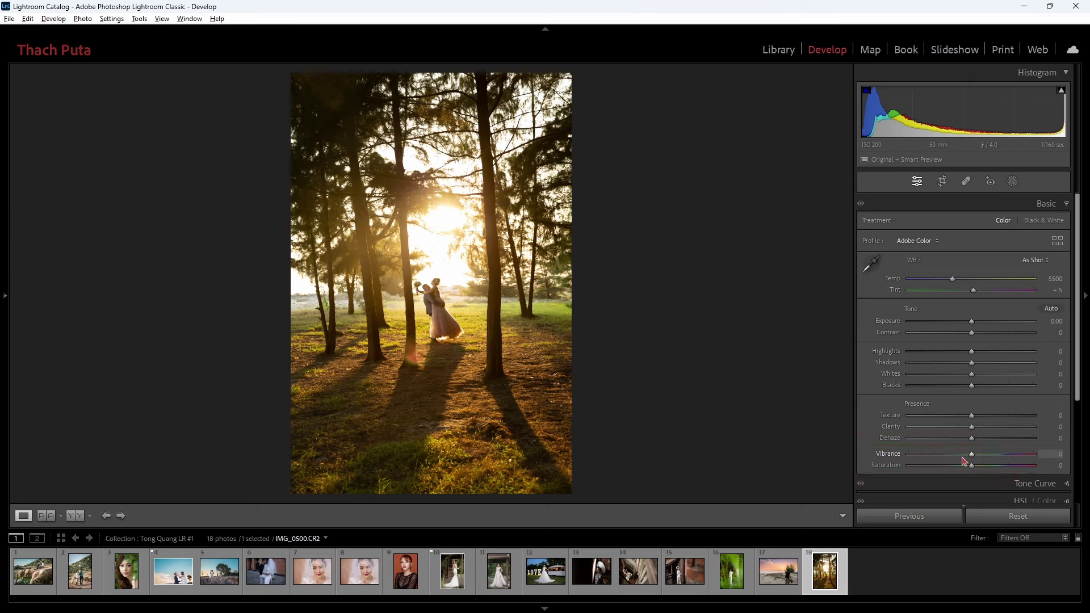
# Step: Test and reset Saturation, then set Vibrance to +29 and Saturation to −7
pyautogui.moveTo(971, 465); pyautogui.dragTo(1014, 470)
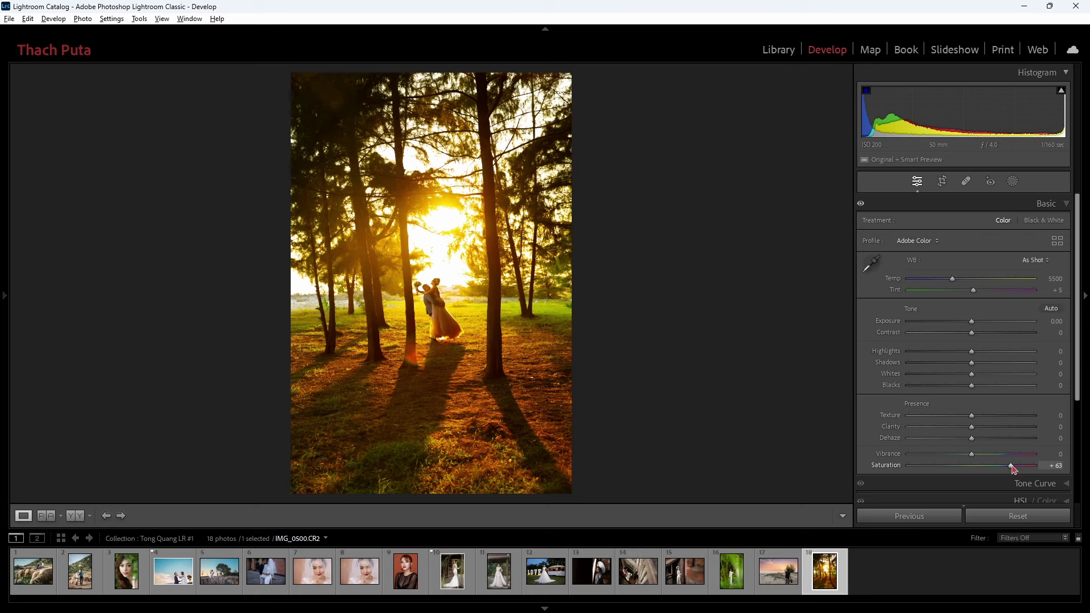
pyautogui.doubleClick(1014, 469)
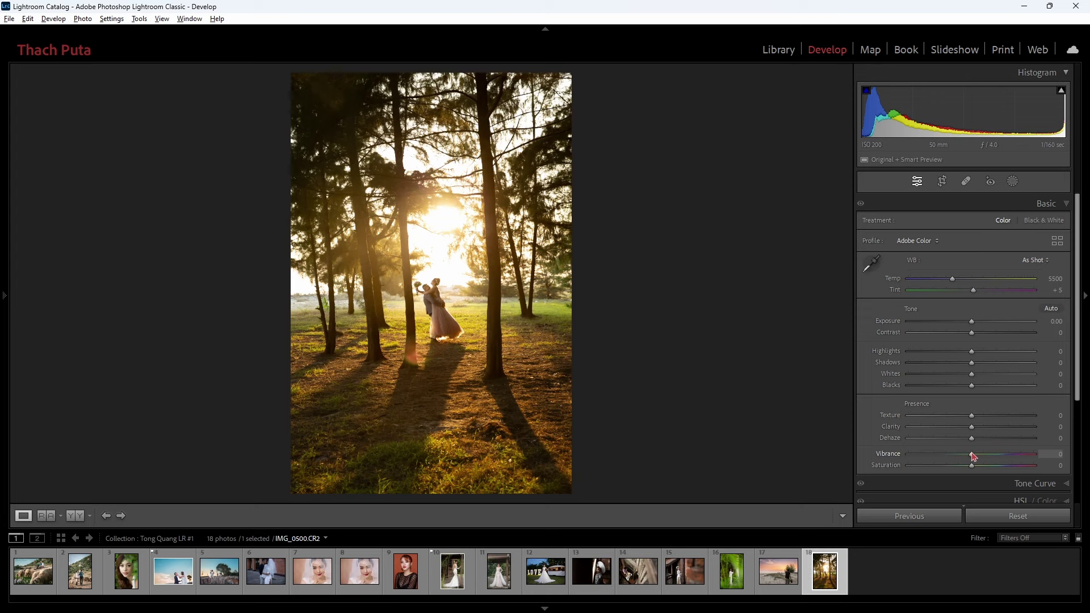
pyautogui.moveTo(972, 455)
pyautogui.mouseDown()
pyautogui.moveTo(1029, 454)
pyautogui.moveTo(972, 463)
pyautogui.moveTo(1007, 470)
pyautogui.moveTo(971, 468)
pyautogui.mouseUp()
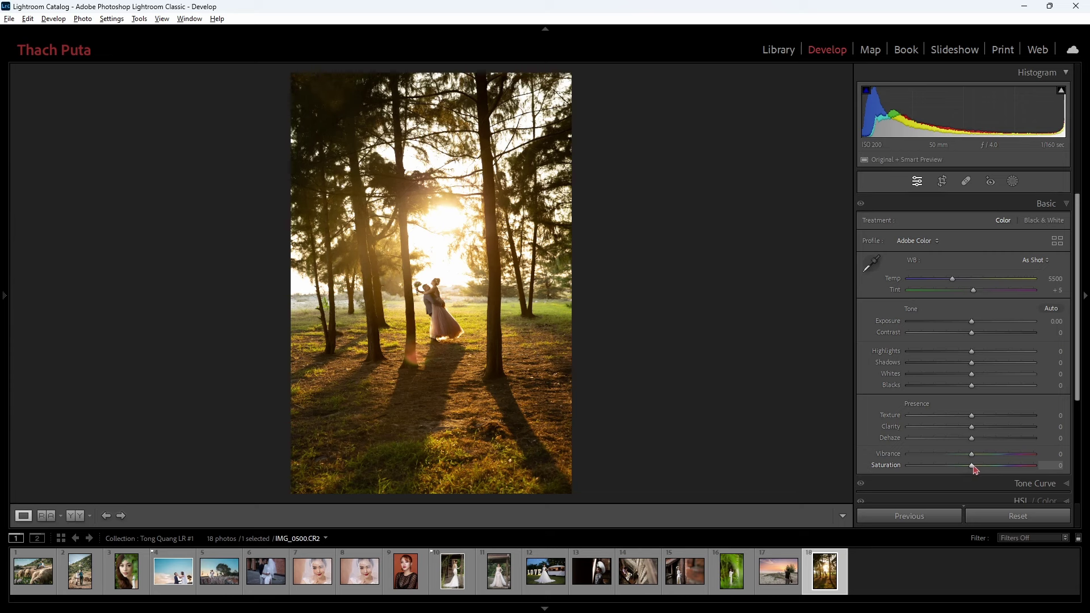
pyautogui.moveTo(973, 469)
pyautogui.mouseDown()
pyautogui.moveTo(976, 458)
pyautogui.moveTo(1014, 458)
pyautogui.moveTo(992, 462)
pyautogui.mouseUp()
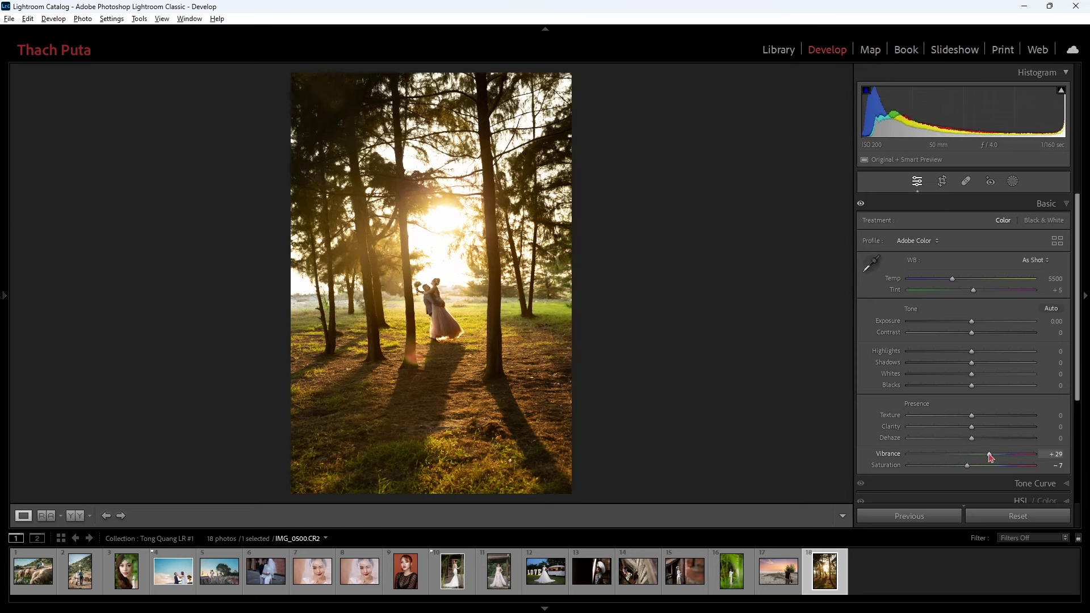
# Step: Collapse the Basic panel and expand the Tone Curve panel for the forest couple photo
pyautogui.click(1021, 203)
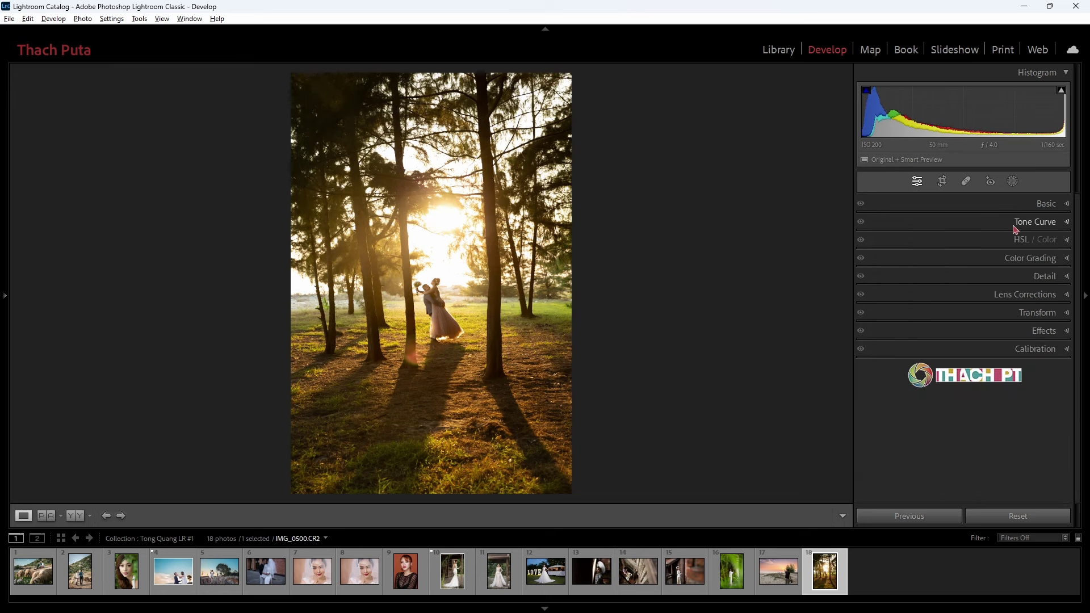
pyautogui.click(1015, 223)
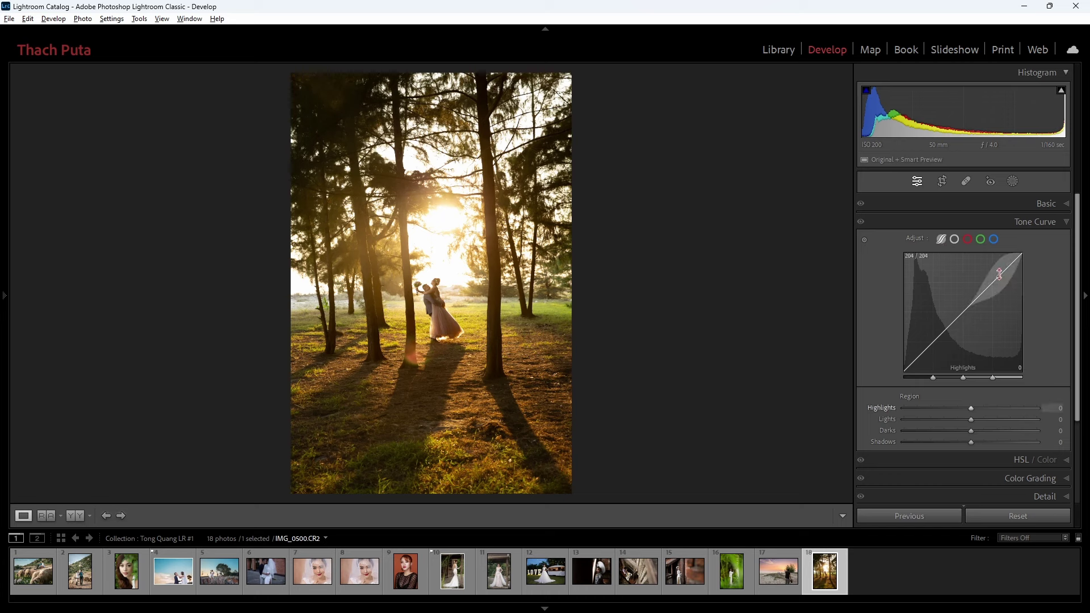
# Step: Drag the forest photo's tone-curve Highlights region, leaving it at +25
pyautogui.moveTo(999, 275); pyautogui.dragTo(998, 267)
# Step: Open the LOVE bride photo, add a midpoint to its straight point curve, then return to Parametric
pyautogui.click(544, 579)
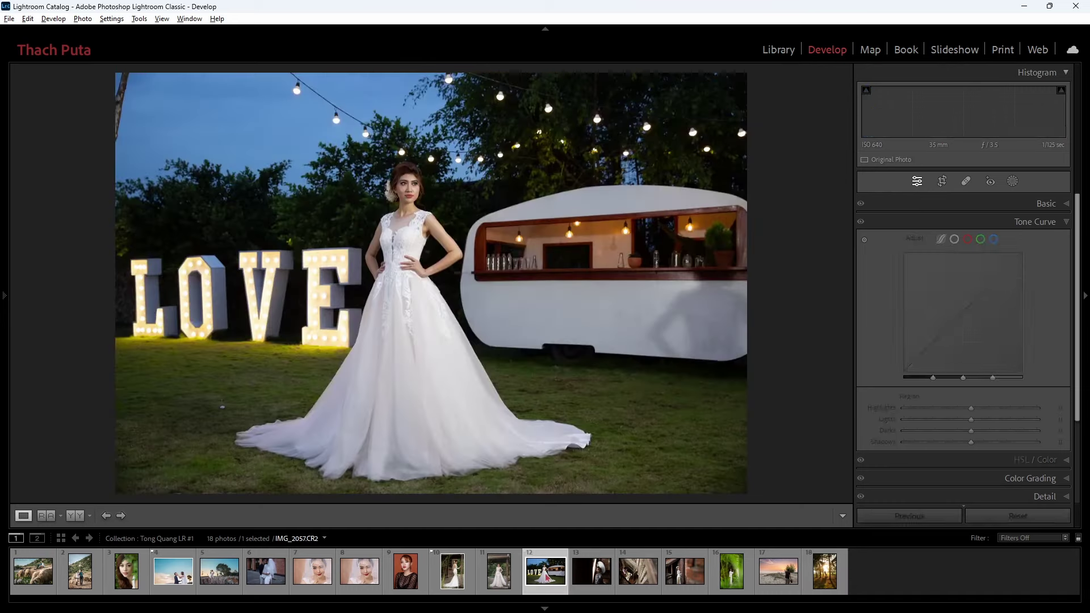
pyautogui.click(955, 240)
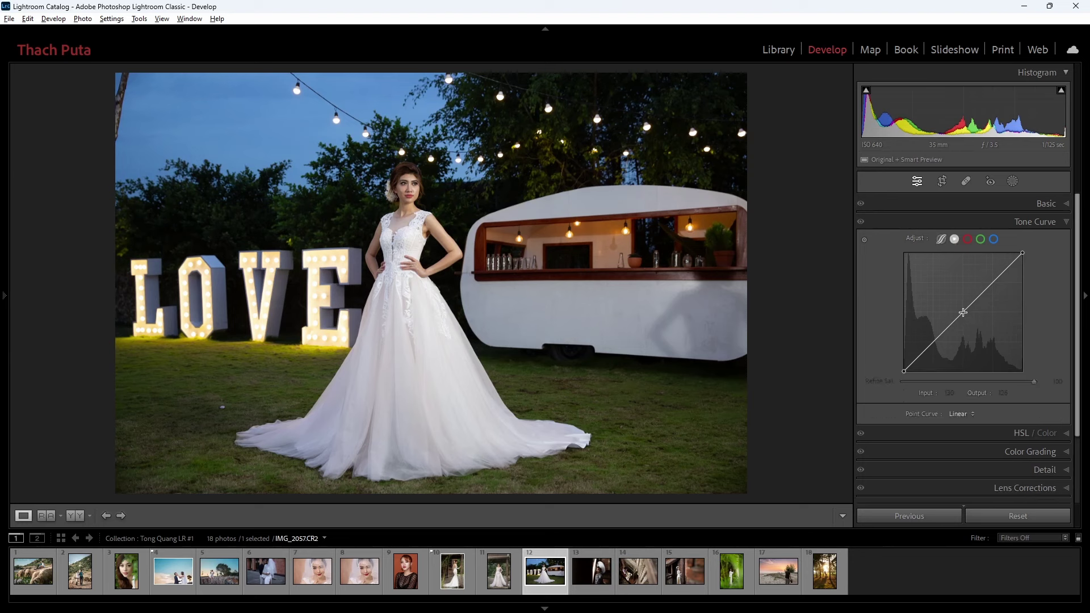
pyautogui.click(963, 313)
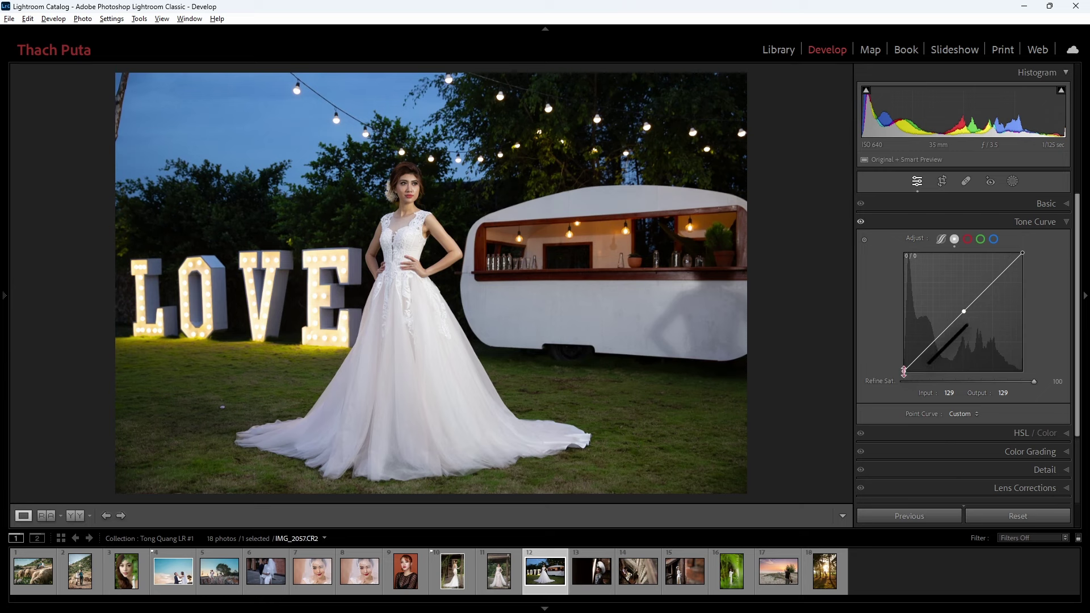
pyautogui.click(963, 314)
pyautogui.click(942, 239)
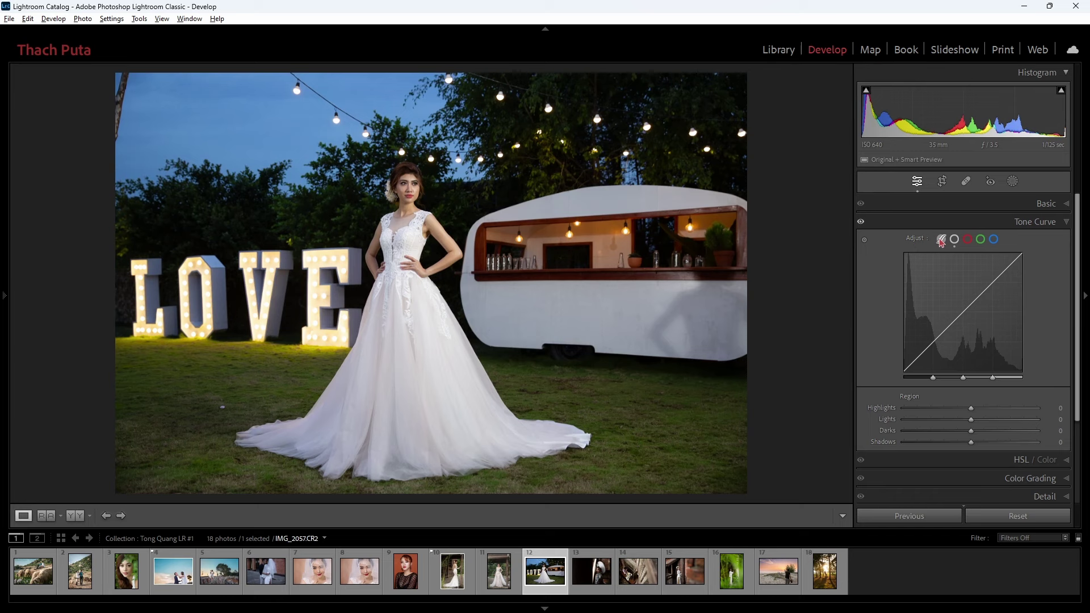
pyautogui.moveTo(996, 278); pyautogui.dragTo(995, 275)
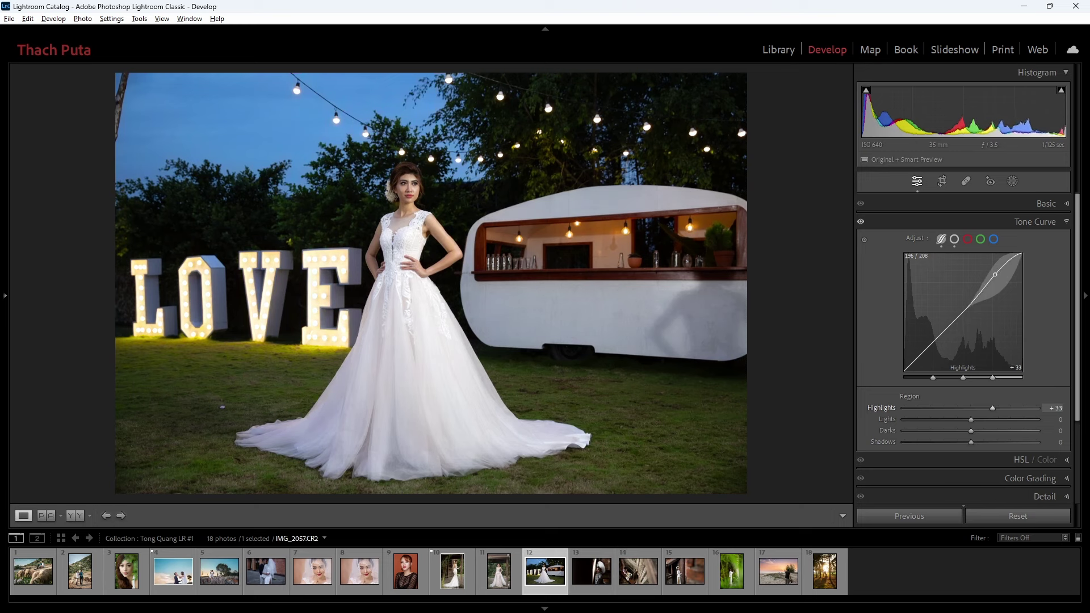
pyautogui.doubleClick(995, 275)
pyautogui.click(865, 240)
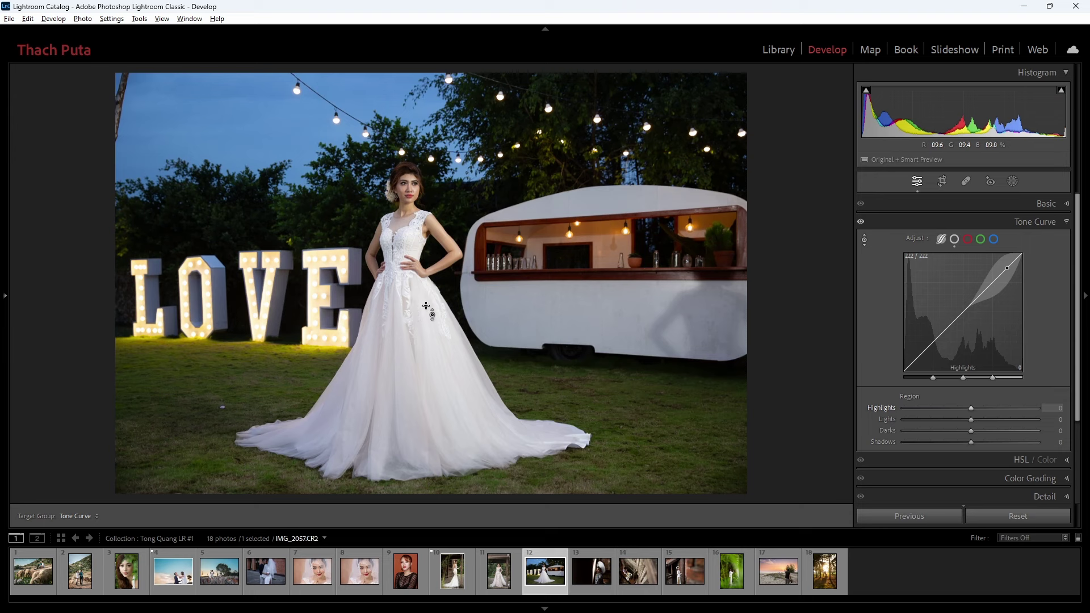
pyautogui.moveTo(424, 304); pyautogui.dragTo(425, 278)
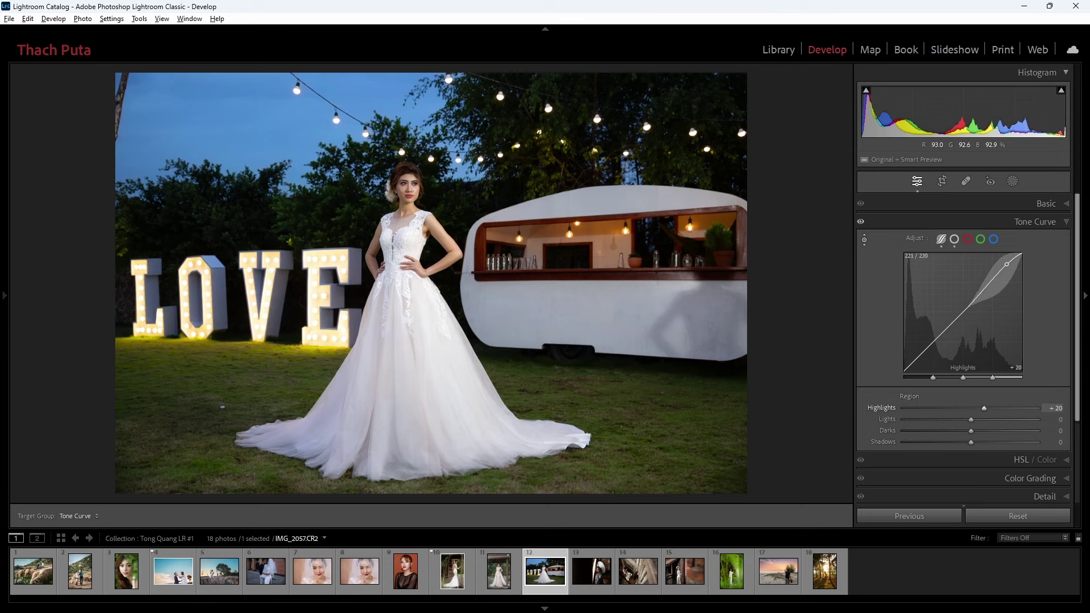
pyautogui.moveTo(425, 278)
pyautogui.mouseDown()
pyautogui.moveTo(425, 342)
pyautogui.moveTo(425, 285)
pyautogui.mouseUp()
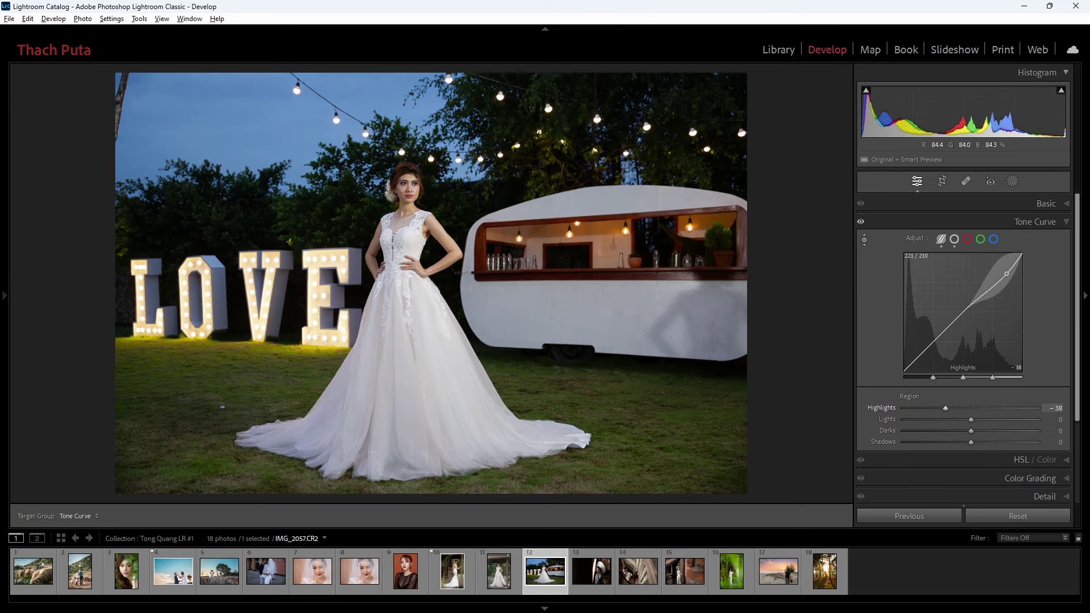
pyautogui.moveTo(403, 285); pyautogui.dragTo(402, 340)
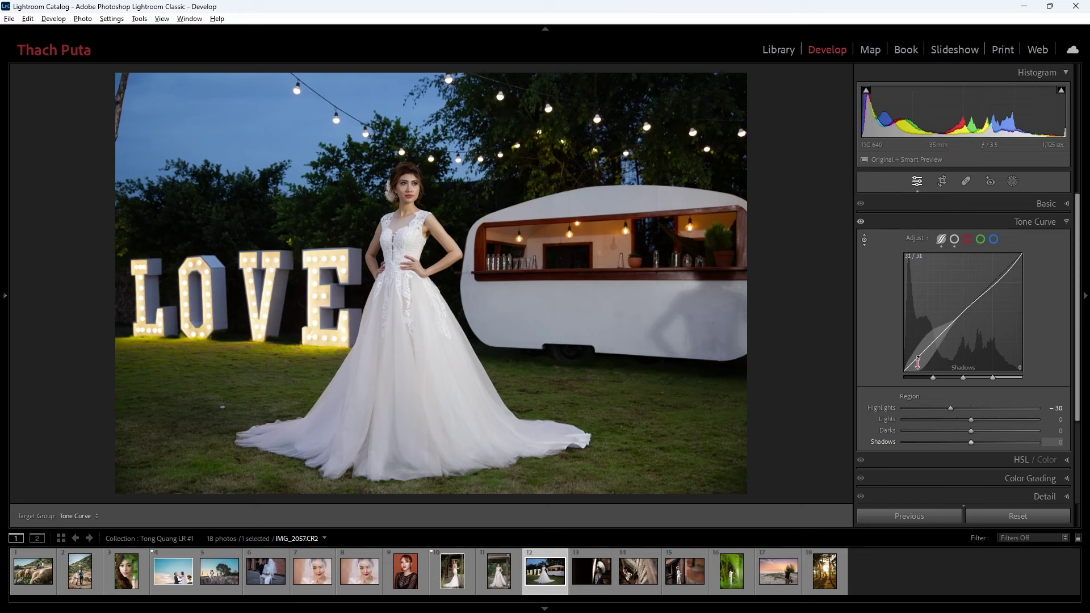
pyautogui.moveTo(223, 407)
pyautogui.mouseDown()
pyautogui.moveTo(223, 391)
pyautogui.moveTo(223, 409)
pyautogui.mouseUp()
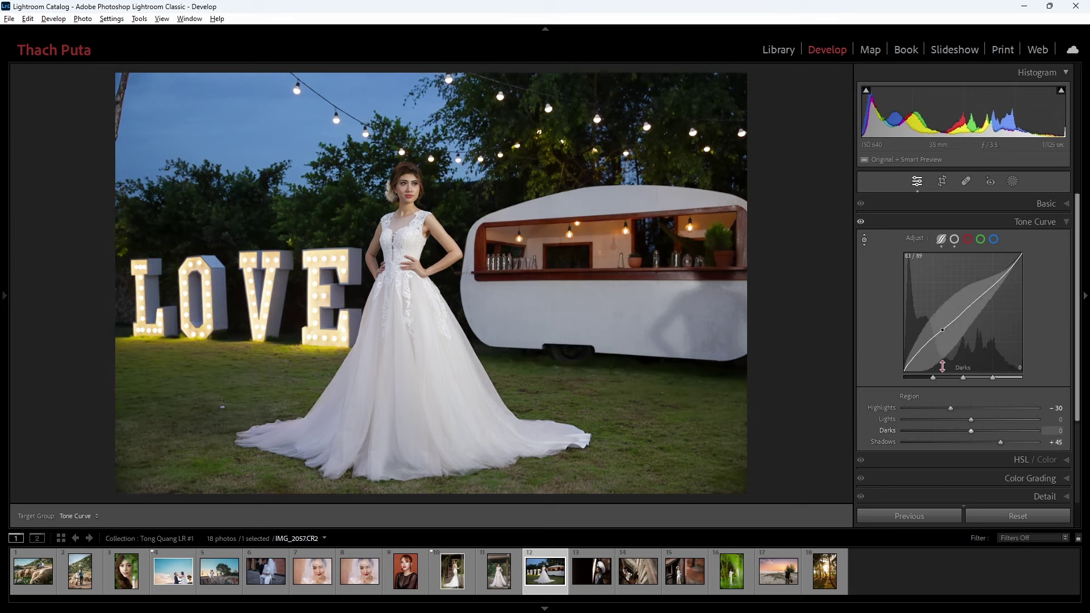
pyautogui.doubleClick(925, 345)
pyautogui.doubleClick(1001, 280)
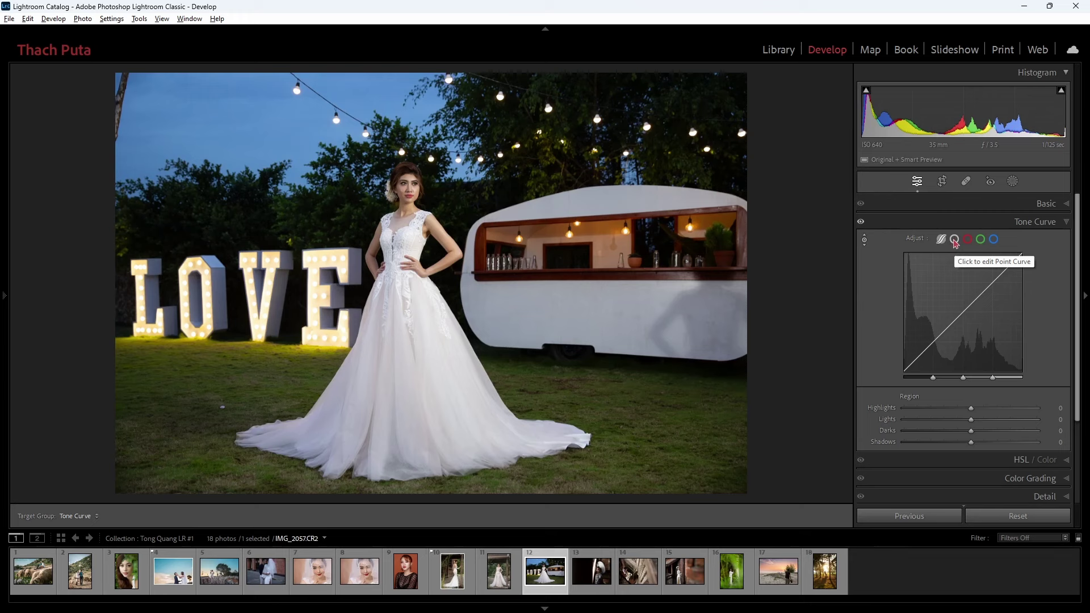
# Step: Show the Point Curve, add upper and lower points, and raise the lower point to lift shadows
pyautogui.click(955, 240)
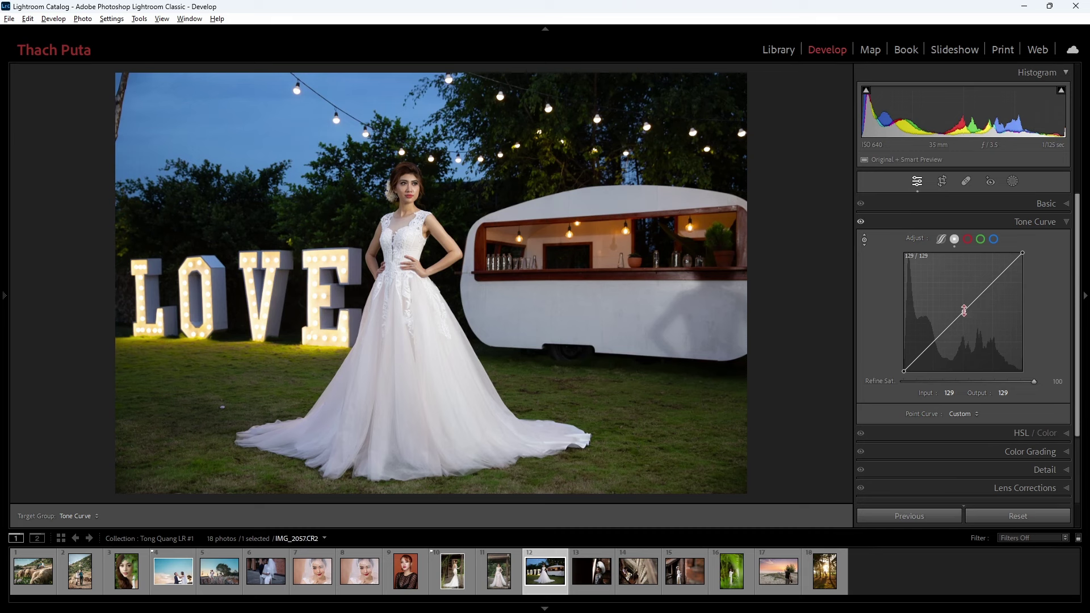
pyautogui.click(964, 313)
pyautogui.click(993, 282)
pyautogui.click(933, 344)
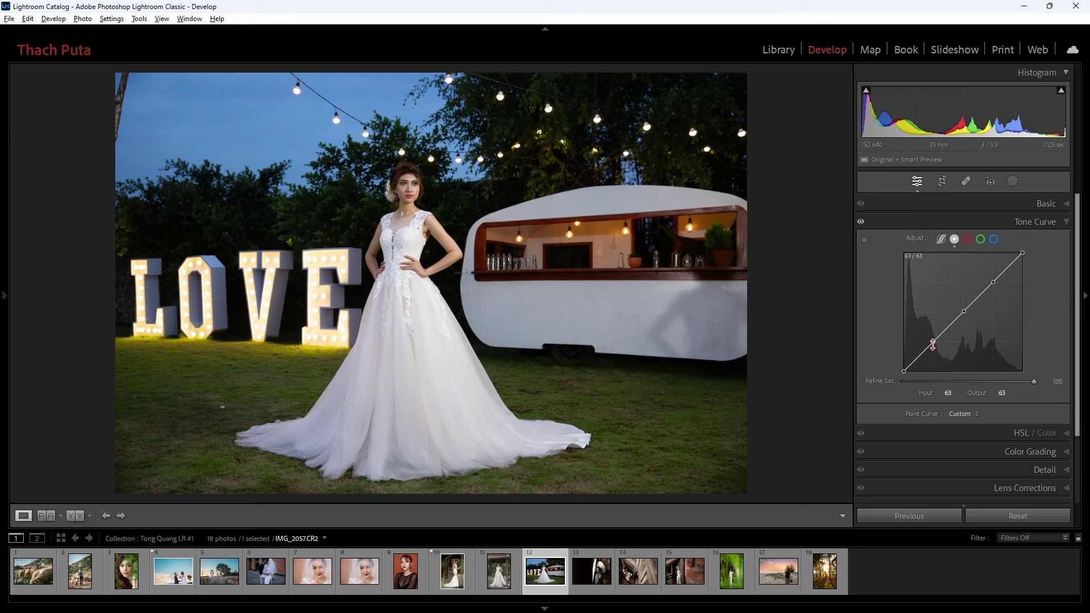
pyautogui.moveTo(1023, 253); pyautogui.dragTo(1020, 255)
pyautogui.moveTo(933, 342); pyautogui.dragTo(928, 341)
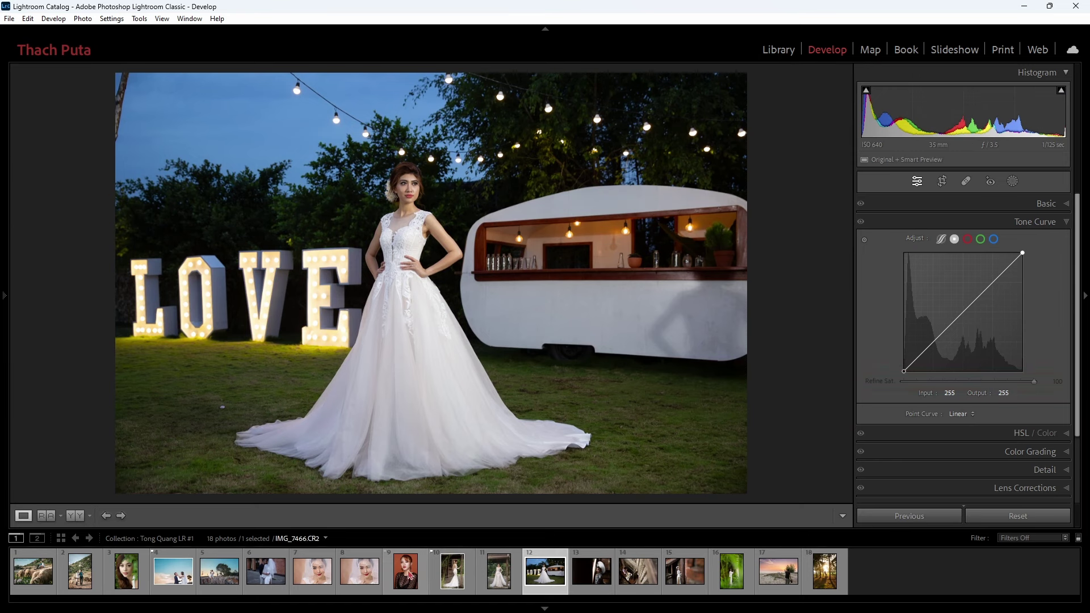
# Step: Open the orange-backdrop portrait and add midtone and highlight curve points, lifting the highlights
pyautogui.click(410, 575)
pyautogui.click(964, 314)
pyautogui.click(996, 280)
pyautogui.moveTo(996, 281); pyautogui.dragTo(989, 280)
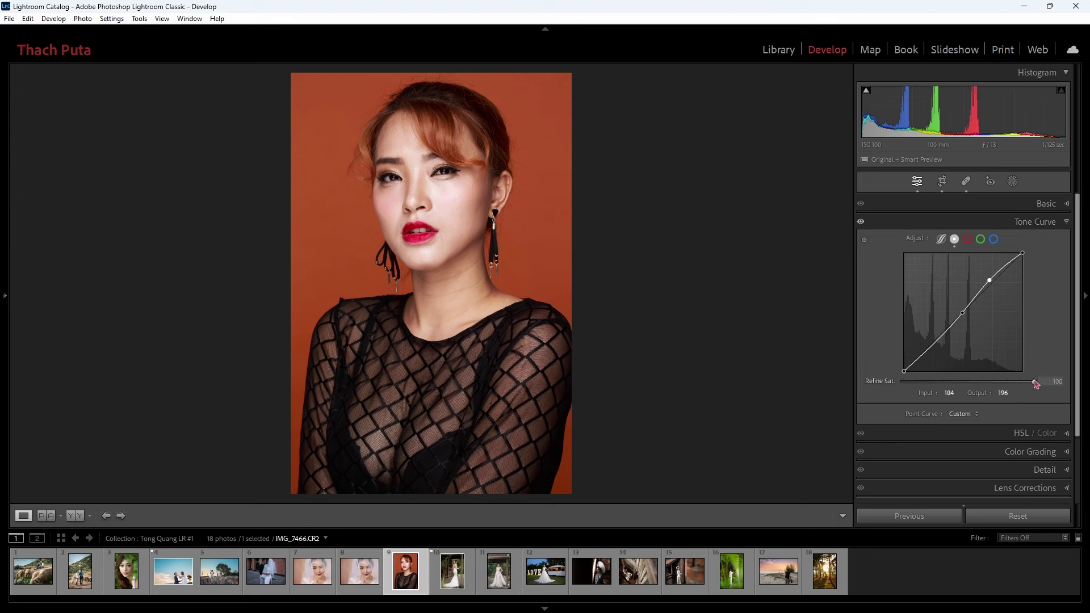
# Step: Set Refine Saturation to about 31, lower the highlight point, then remove both points
pyautogui.moveTo(1036, 382); pyautogui.dragTo(897, 400)
pyautogui.moveTo(903, 381); pyautogui.dragTo(945, 403)
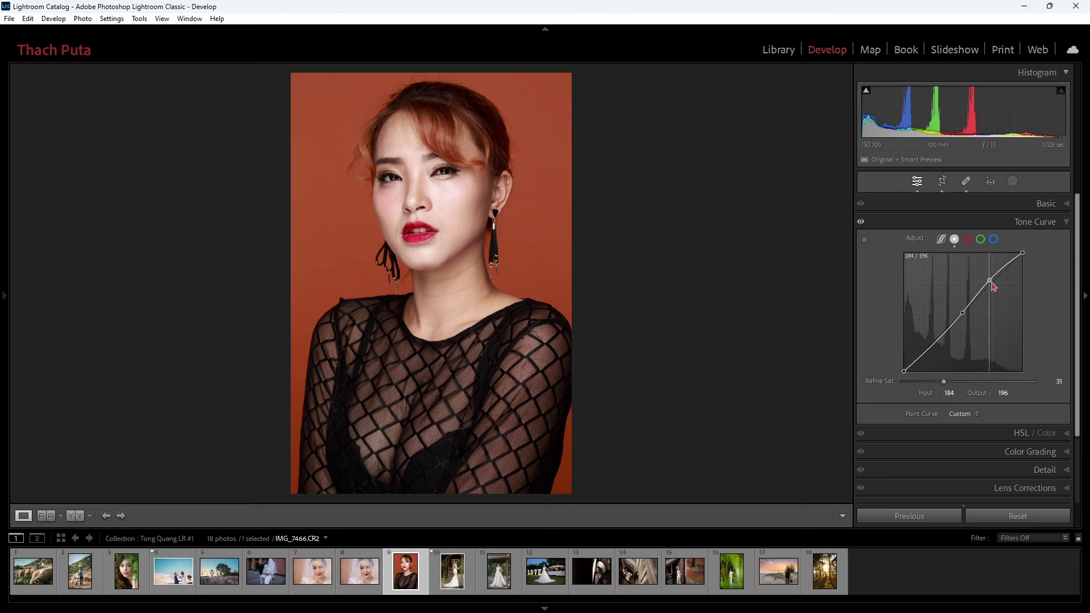
pyautogui.moveTo(992, 284)
pyautogui.mouseDown()
pyautogui.moveTo(998, 291)
pyautogui.moveTo(993, 273)
pyautogui.moveTo(1003, 301)
pyautogui.mouseUp()
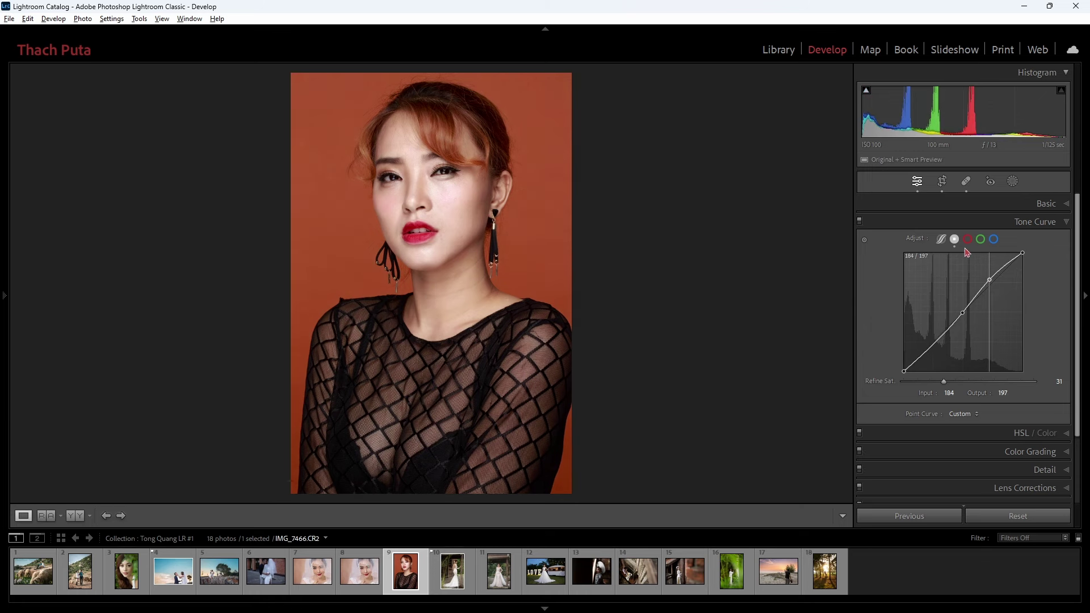
pyautogui.doubleClick(994, 287)
pyautogui.doubleClick(962, 312)
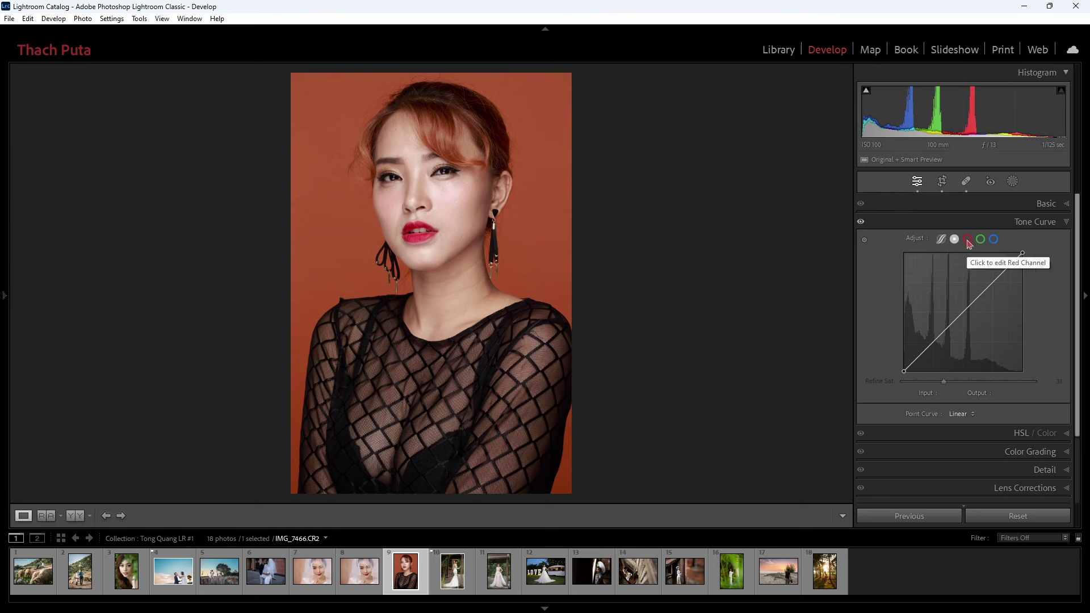
# Step: On the red channel curve, add a point, raise it, pull it down, then remove it
pyautogui.click(968, 239)
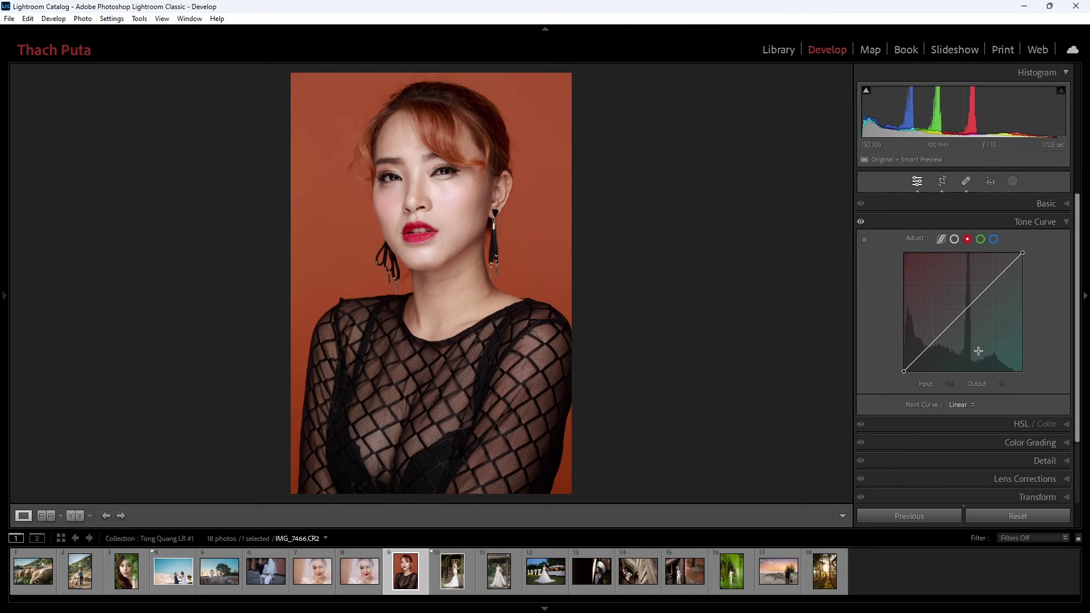
pyautogui.moveTo(965, 312); pyautogui.dragTo(957, 305)
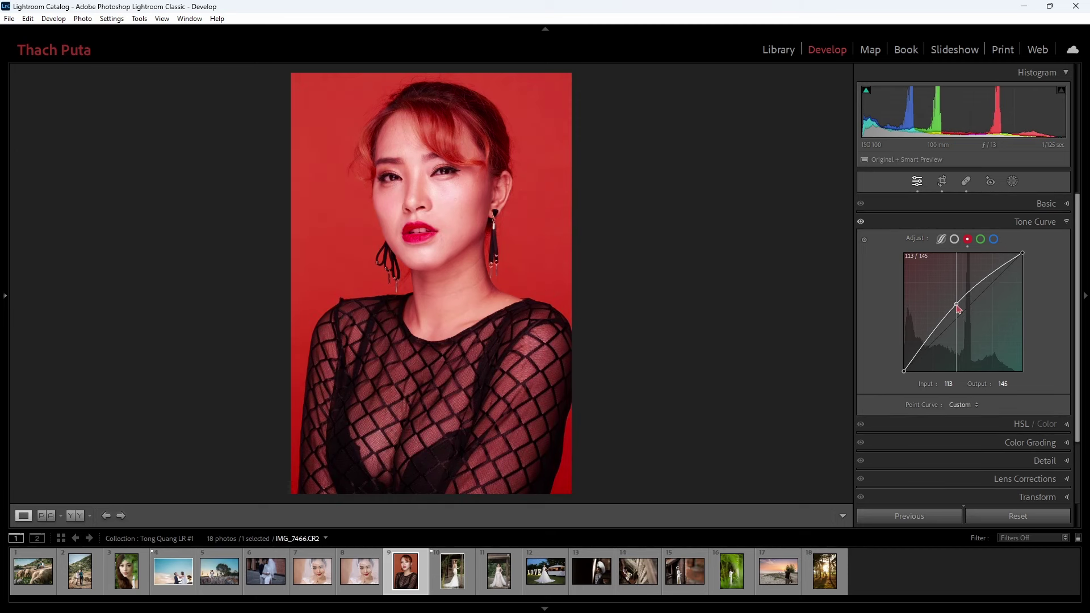
pyautogui.moveTo(958, 305); pyautogui.dragTo(975, 322)
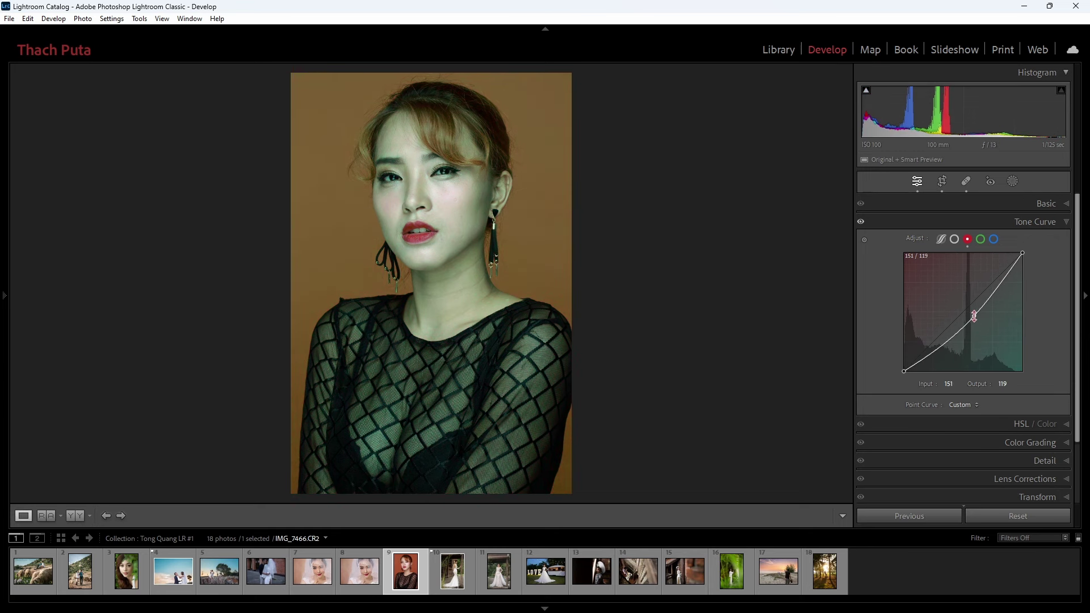
pyautogui.doubleClick(974, 316)
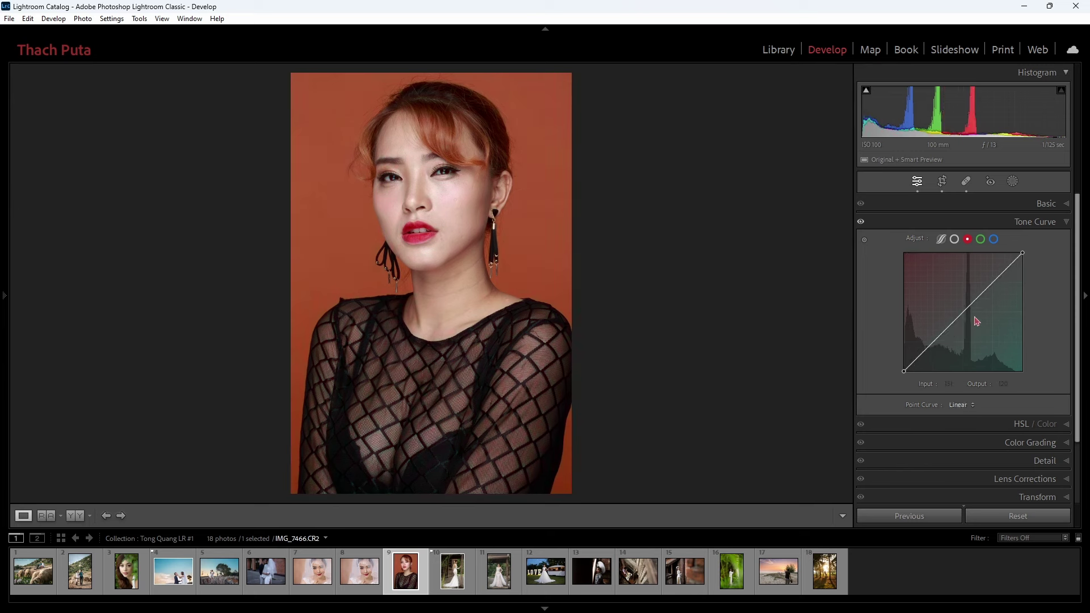
# Step: Add mid, upper and lower red-curve points and lower the upper point for a green cast
pyautogui.click(964, 311)
pyautogui.click(992, 283)
pyautogui.click(934, 342)
pyautogui.moveTo(991, 284); pyautogui.dragTo(999, 288)
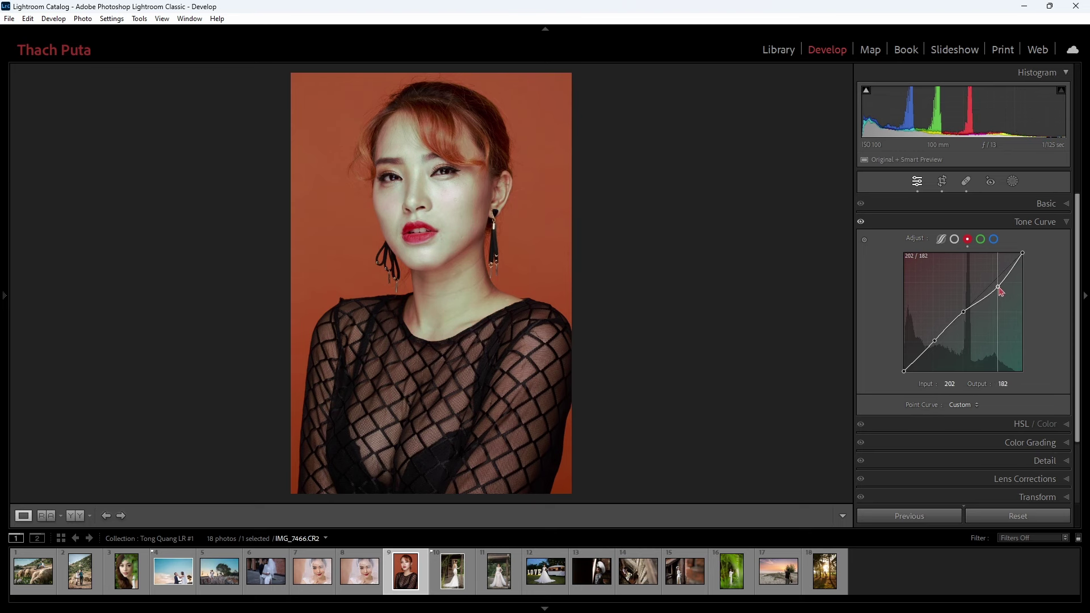
pyautogui.moveTo(999, 288); pyautogui.dragTo(991, 277)
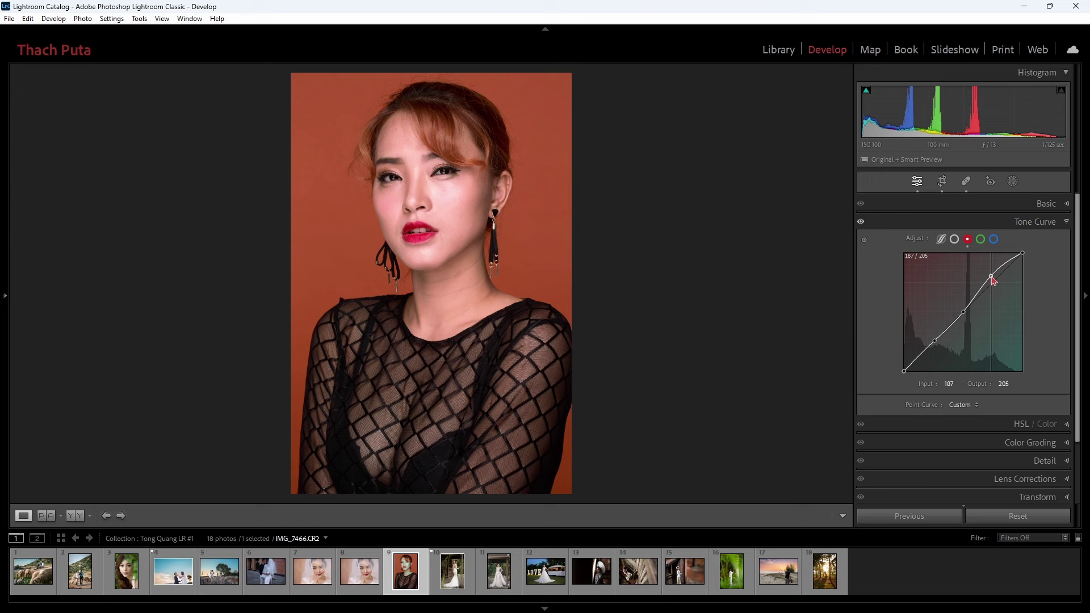
# Step: Add mid, upper and shadow points on the green channel curve, raising the shadow point
pyautogui.click(981, 239)
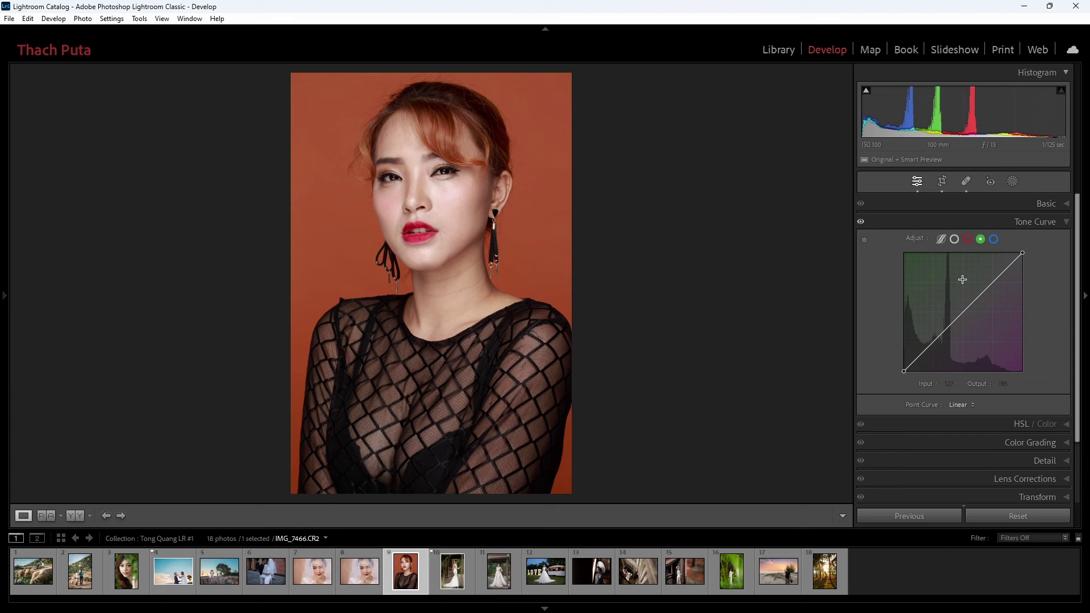
pyautogui.click(963, 311)
pyautogui.click(991, 284)
pyautogui.moveTo(935, 342); pyautogui.dragTo(932, 338)
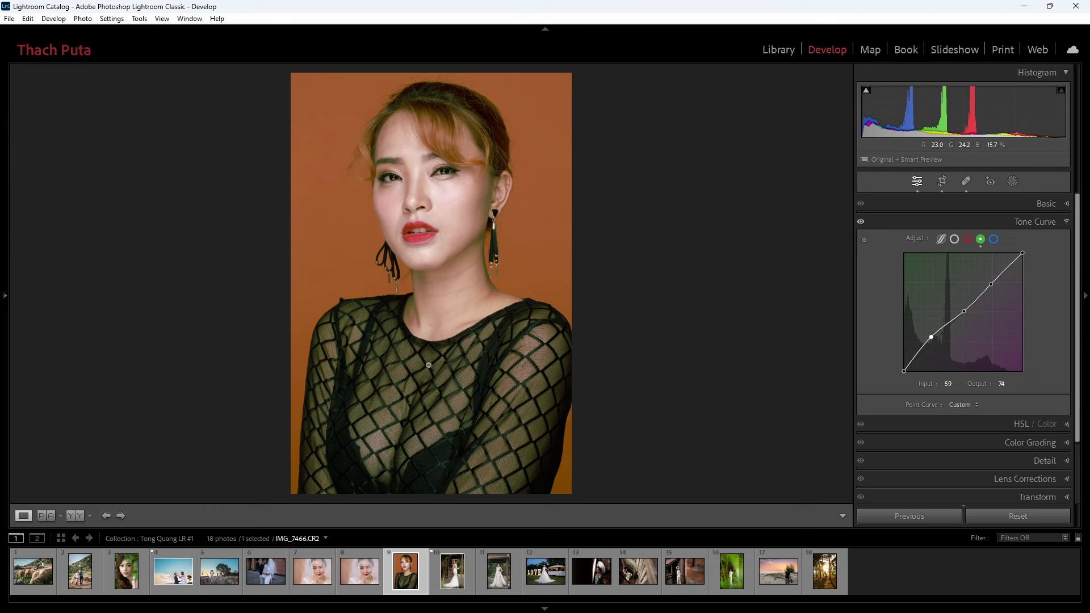
# Step: Return the green shadow point near neutral, select the blue channel, and collapse Tone Curve
pyautogui.click(931, 339)
pyautogui.moveTo(932, 340); pyautogui.dragTo(936, 344)
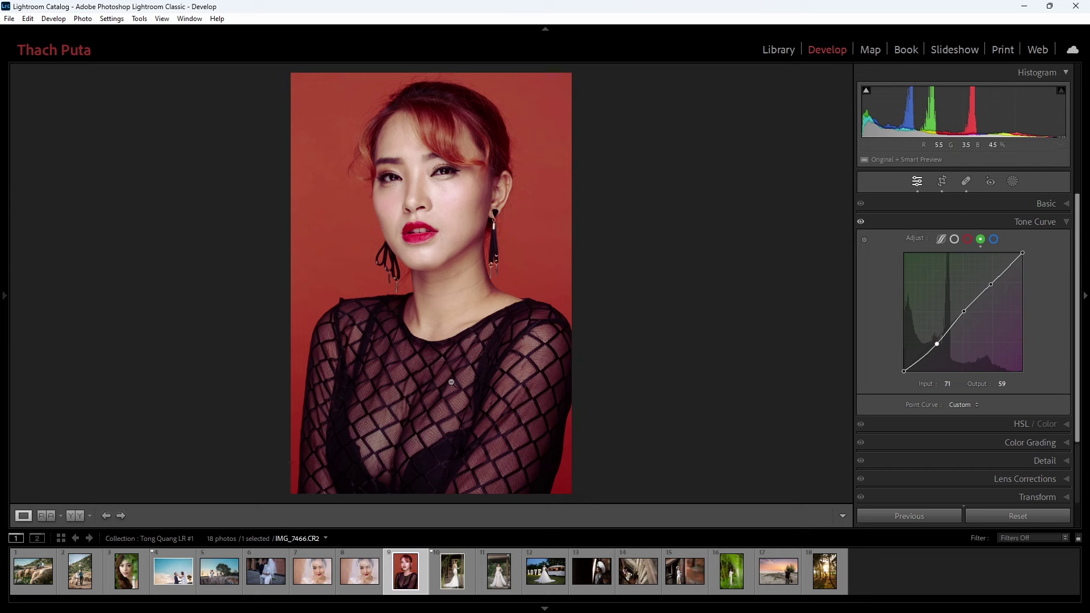
pyautogui.moveTo(937, 343); pyautogui.dragTo(933, 345)
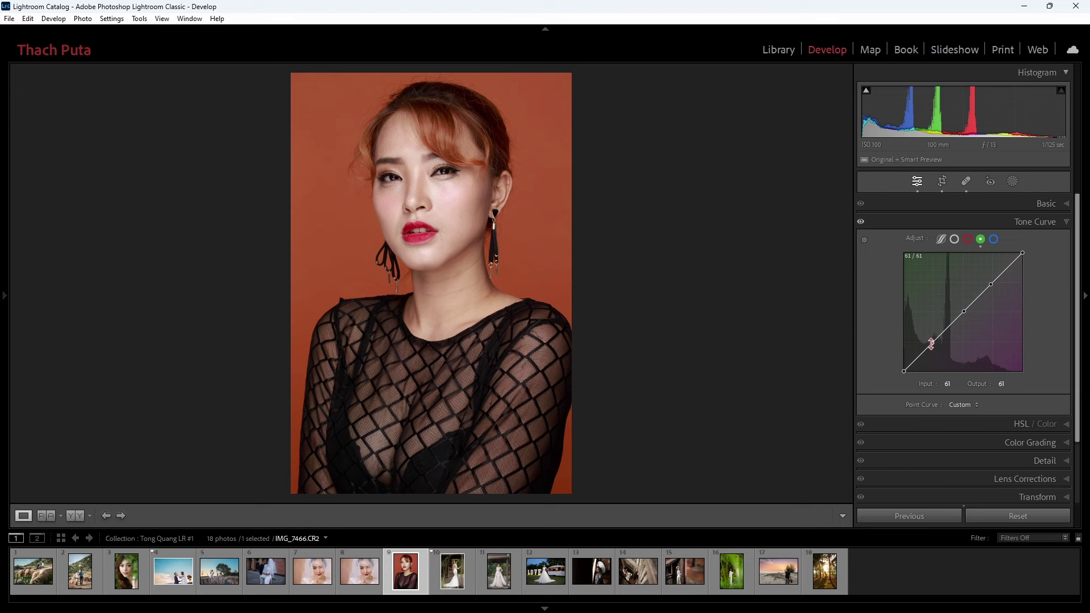
pyautogui.click(994, 239)
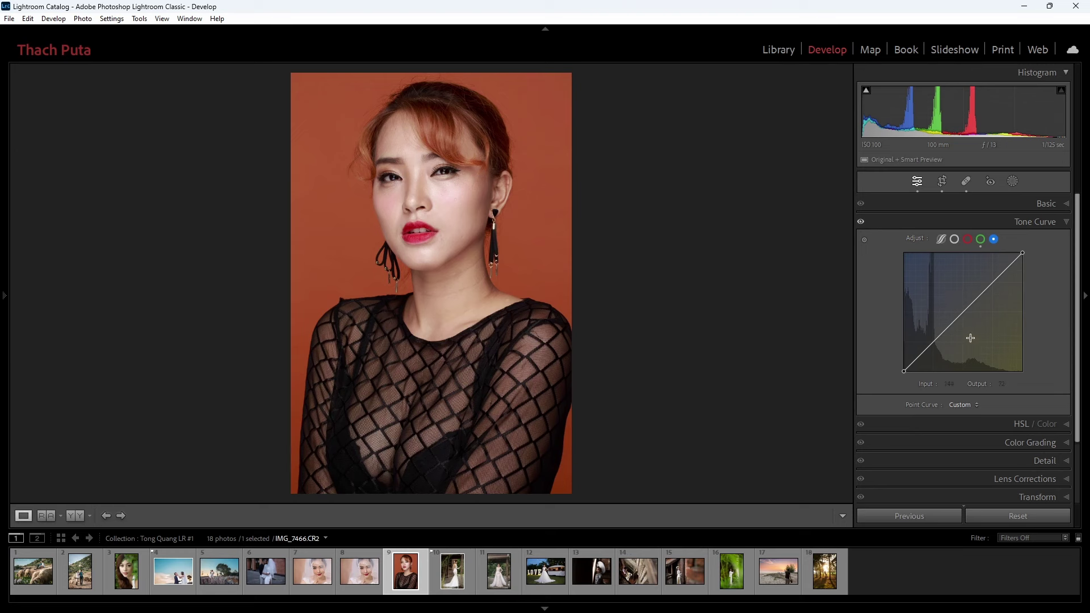
pyautogui.click(1061, 222)
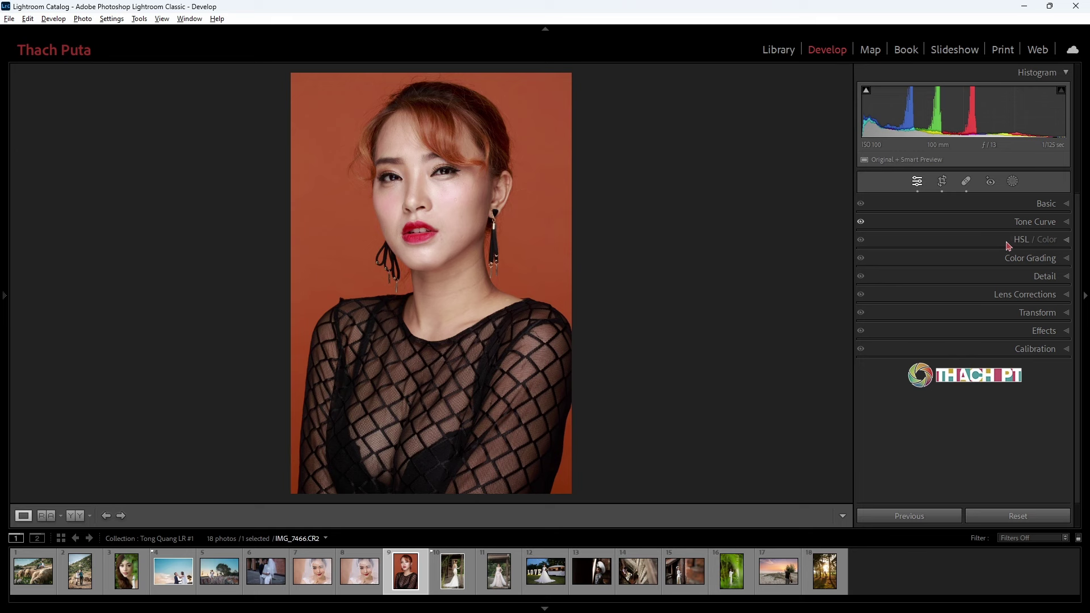
# Step: Expand HSL/Color, try the Color view, return to HSL Hue sliders, and open the wooden-house bride photo
pyautogui.click(1009, 245)
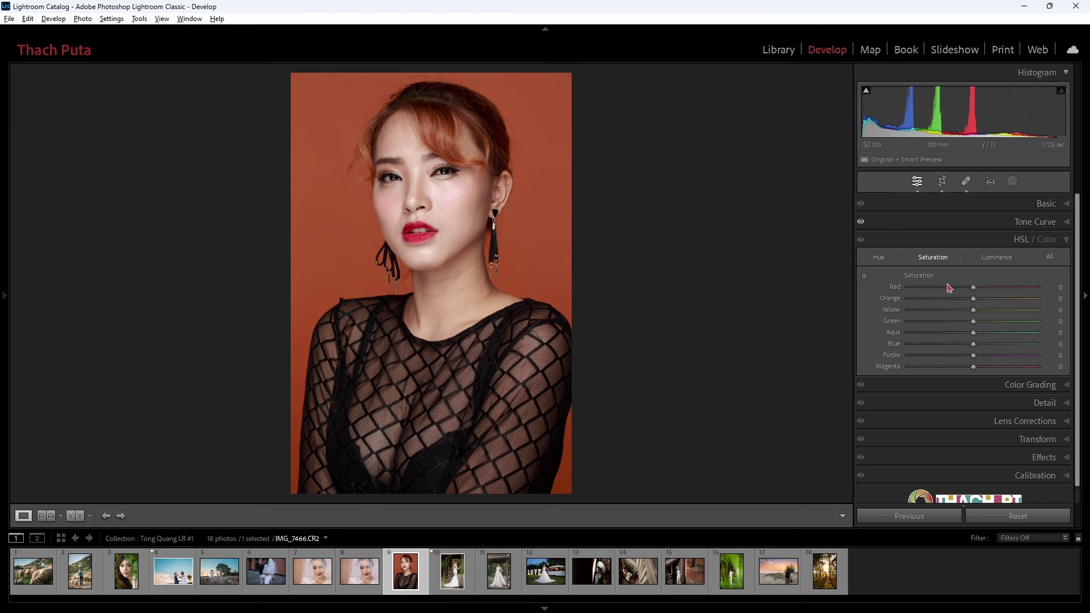
pyautogui.click(1022, 243)
pyautogui.click(1047, 245)
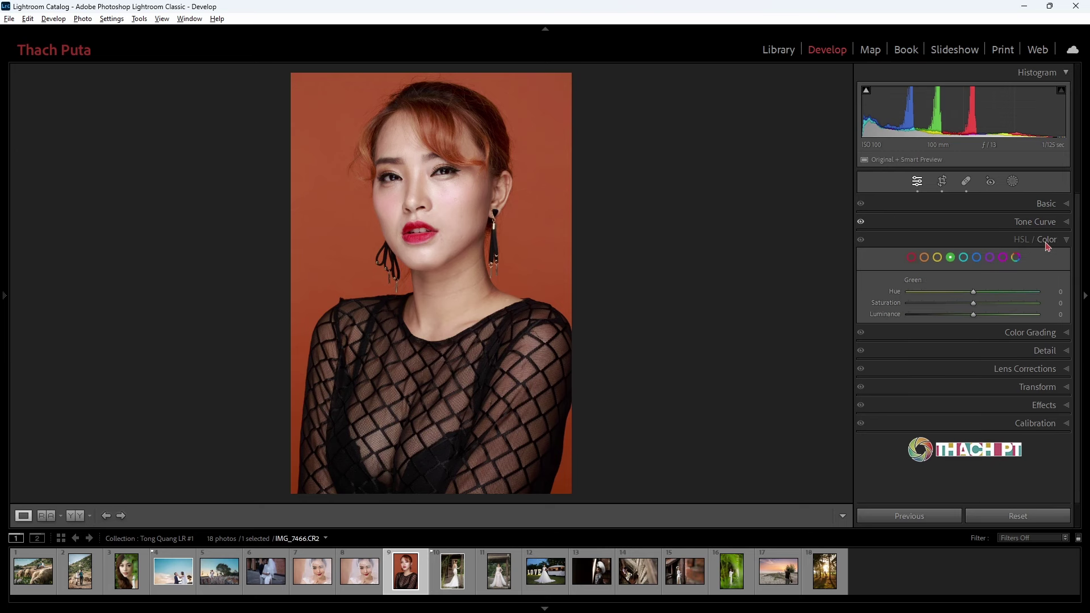
pyautogui.click(1016, 243)
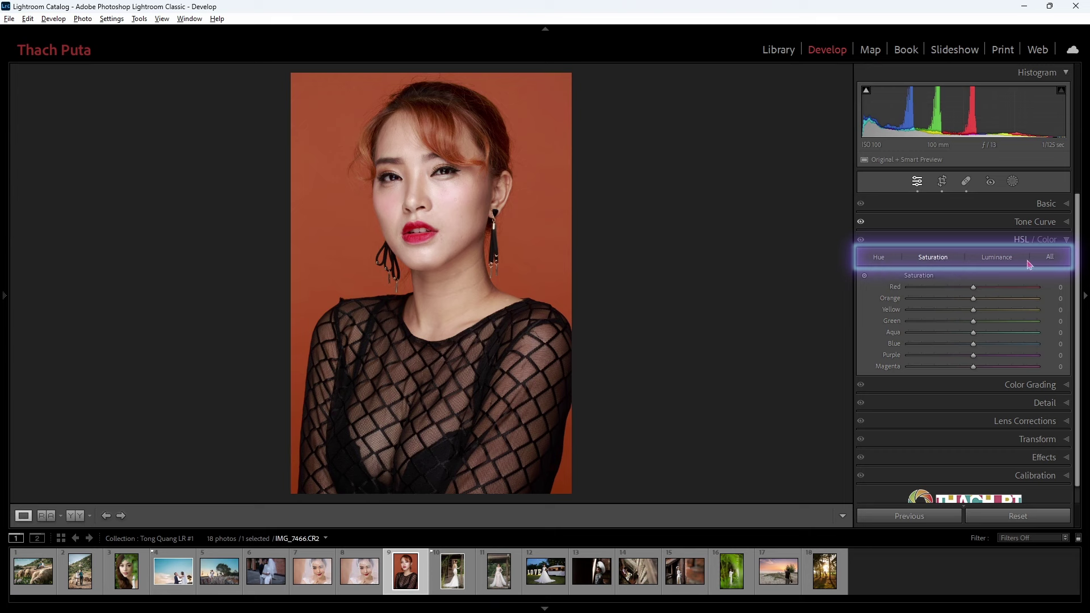
pyautogui.click(879, 258)
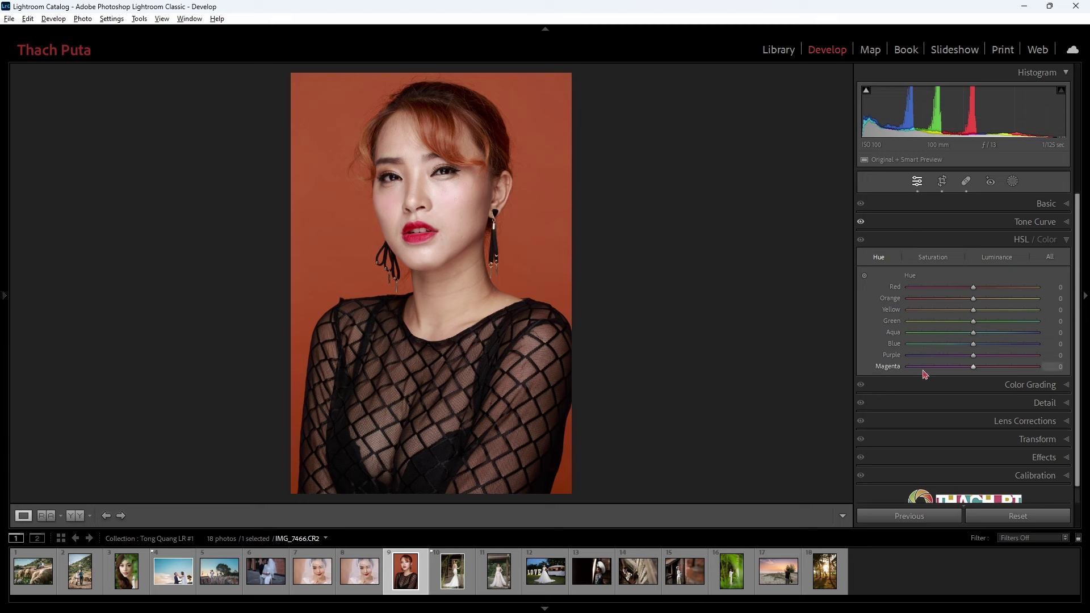
pyautogui.click(452, 579)
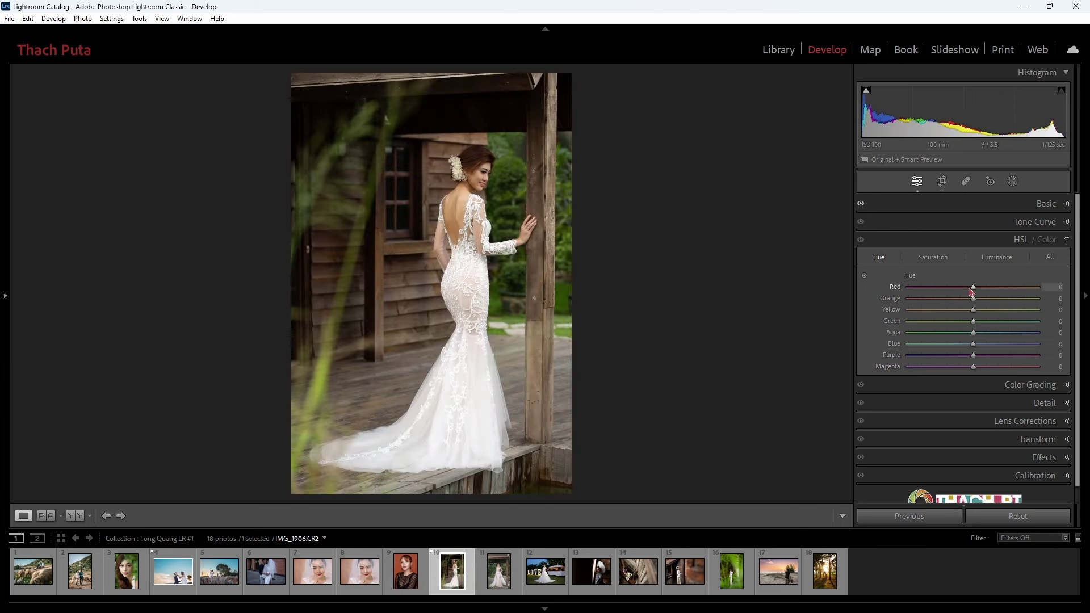
# Step: Shift Red Hue toward magenta and Green Hue to both extremes, resetting each to zero
pyautogui.moveTo(970, 291)
pyautogui.mouseDown()
pyautogui.moveTo(1040, 302)
pyautogui.moveTo(973, 295)
pyautogui.mouseUp()
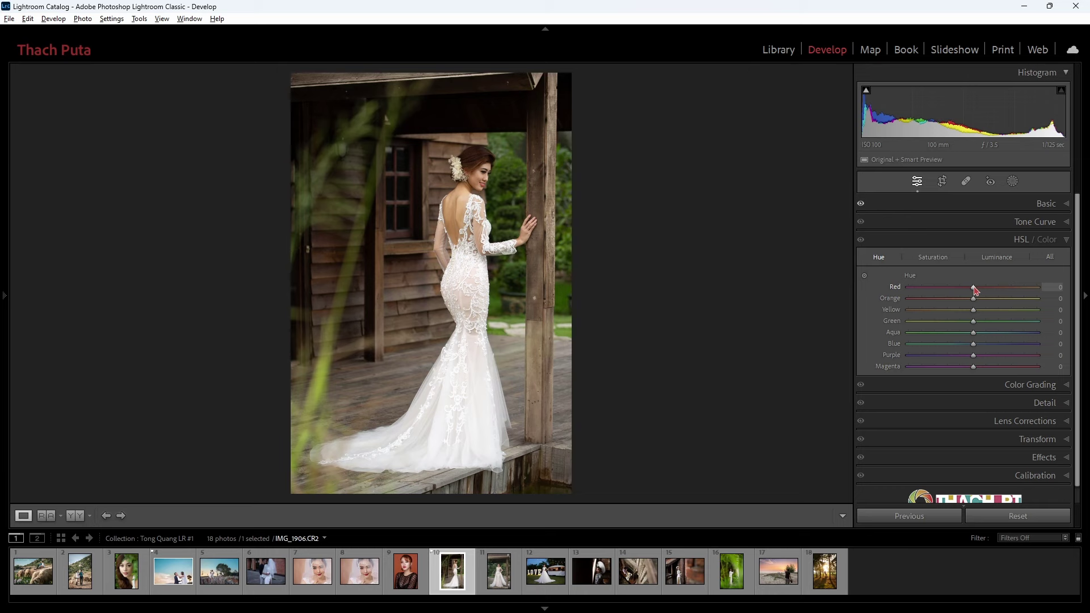
pyautogui.click(494, 176)
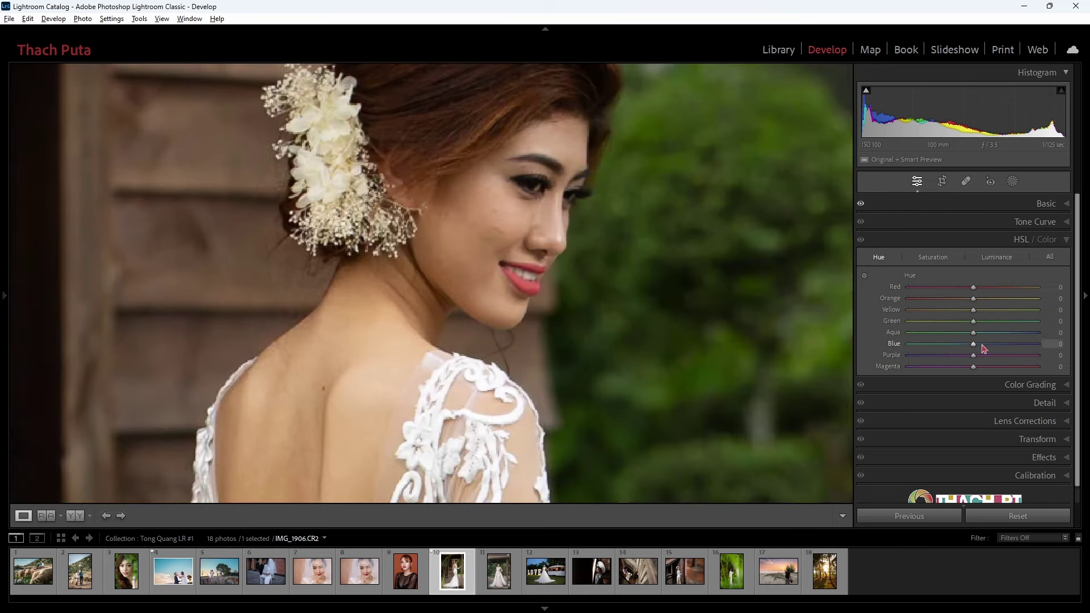
pyautogui.moveTo(973, 287)
pyautogui.mouseDown()
pyautogui.moveTo(905, 296)
pyautogui.moveTo(1015, 290)
pyautogui.mouseUp()
pyautogui.doubleClick(1015, 288)
pyautogui.click(591, 292)
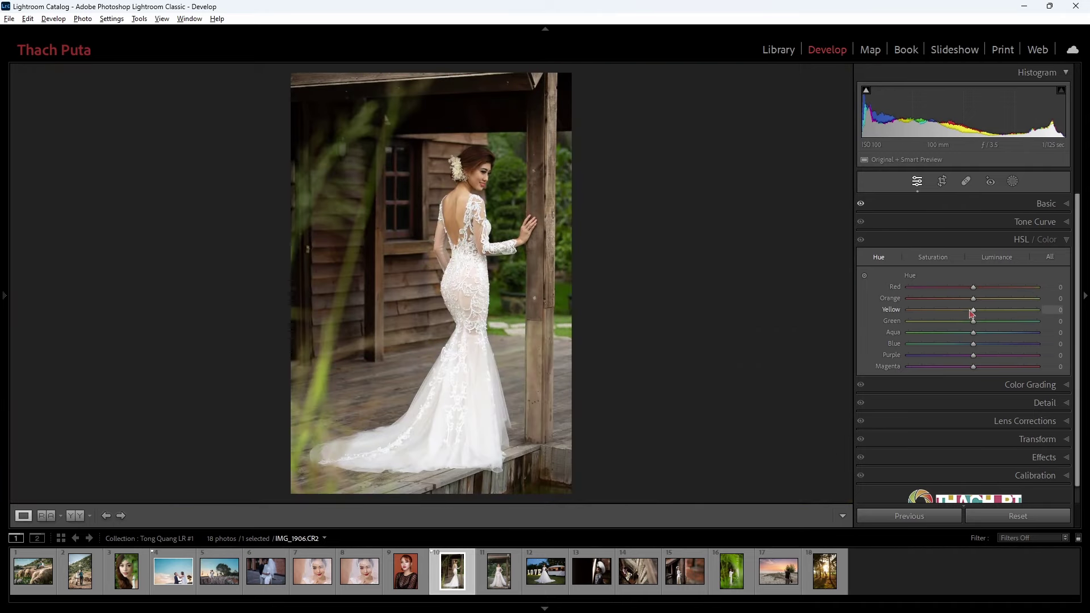
pyautogui.moveTo(973, 322); pyautogui.dragTo(881, 336)
pyautogui.moveTo(908, 321); pyautogui.dragTo(1040, 333)
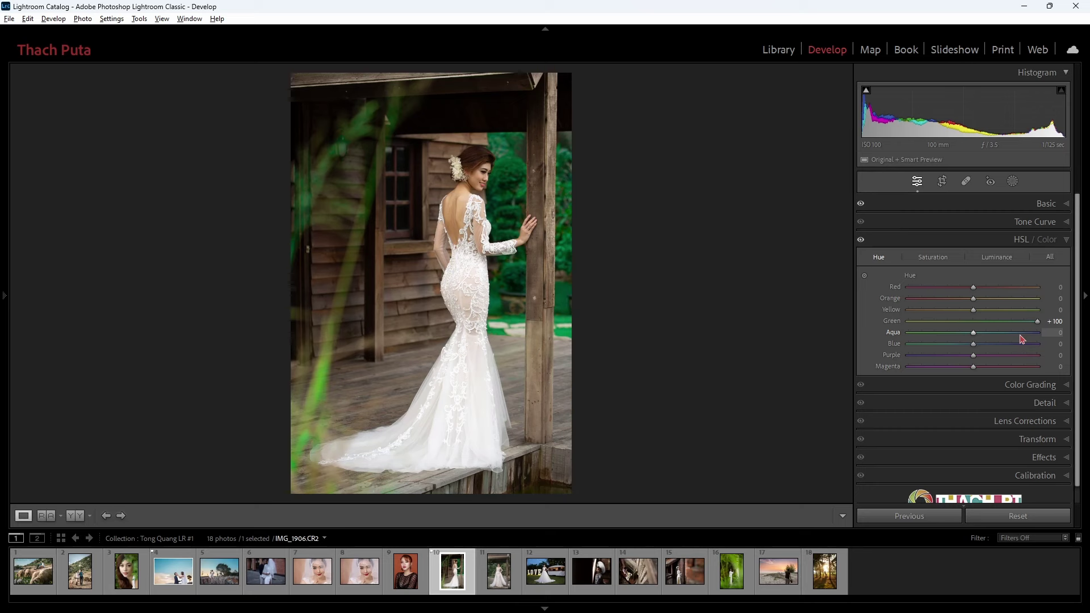
pyautogui.moveTo(1038, 321); pyautogui.dragTo(974, 348)
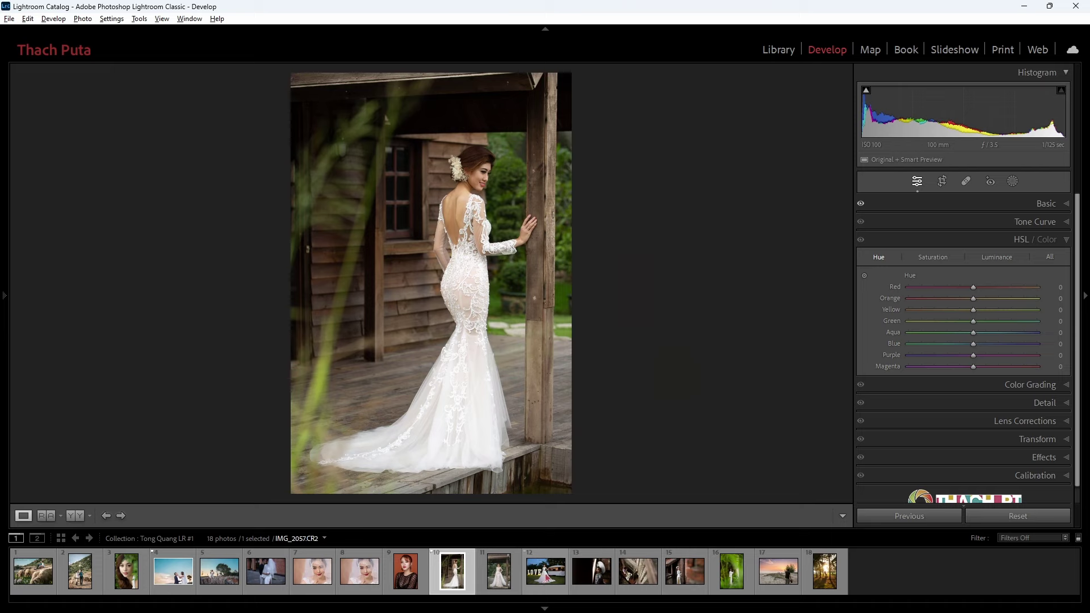
# Step: On the LOVE caravan photo, shift Blue Hue toward cyan, then reset it
pyautogui.press('Right')
pyautogui.press('Right')
pyautogui.moveTo(974, 347)
pyautogui.mouseDown()
pyautogui.moveTo(943, 351)
pyautogui.moveTo(1009, 352)
pyautogui.mouseUp()
pyautogui.doubleClick(1003, 349)
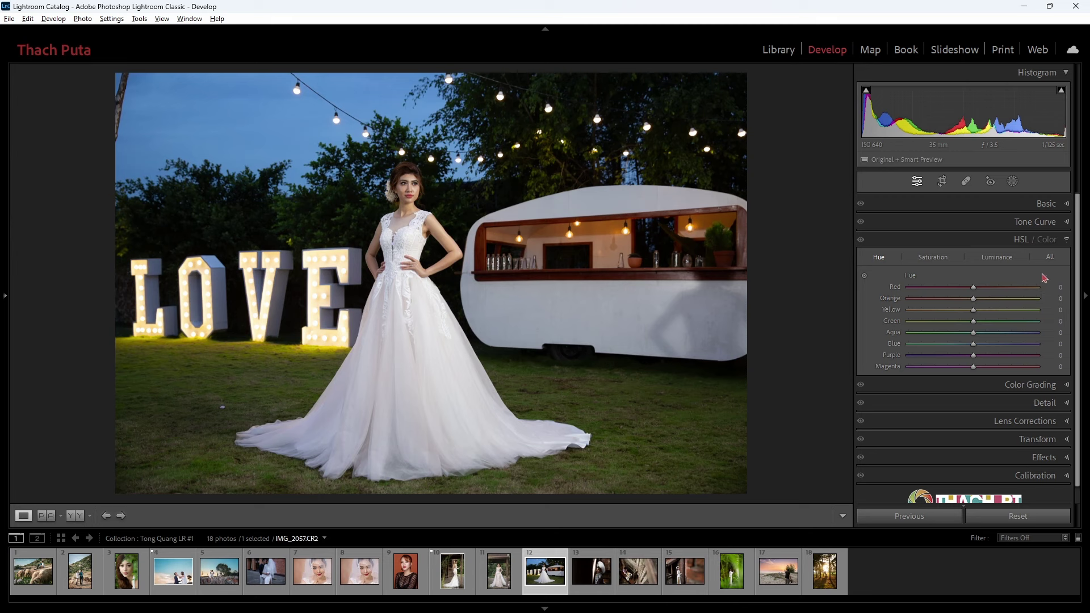
# Step: Show the HSL/Color Saturation sliders for the bride photo, all still at zero
pyautogui.click(1068, 244)
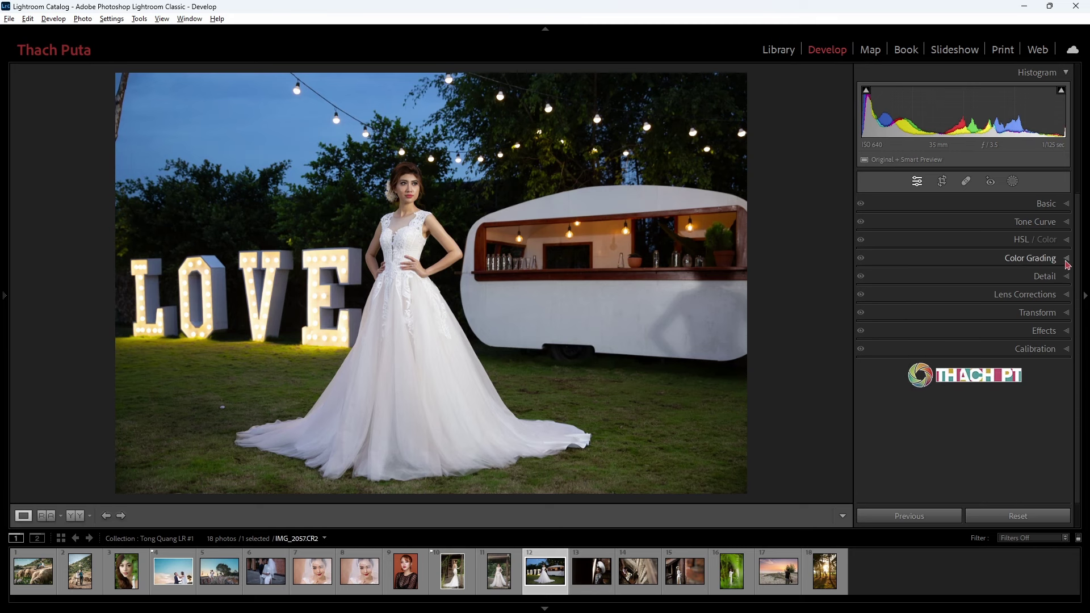
pyautogui.click(1065, 260)
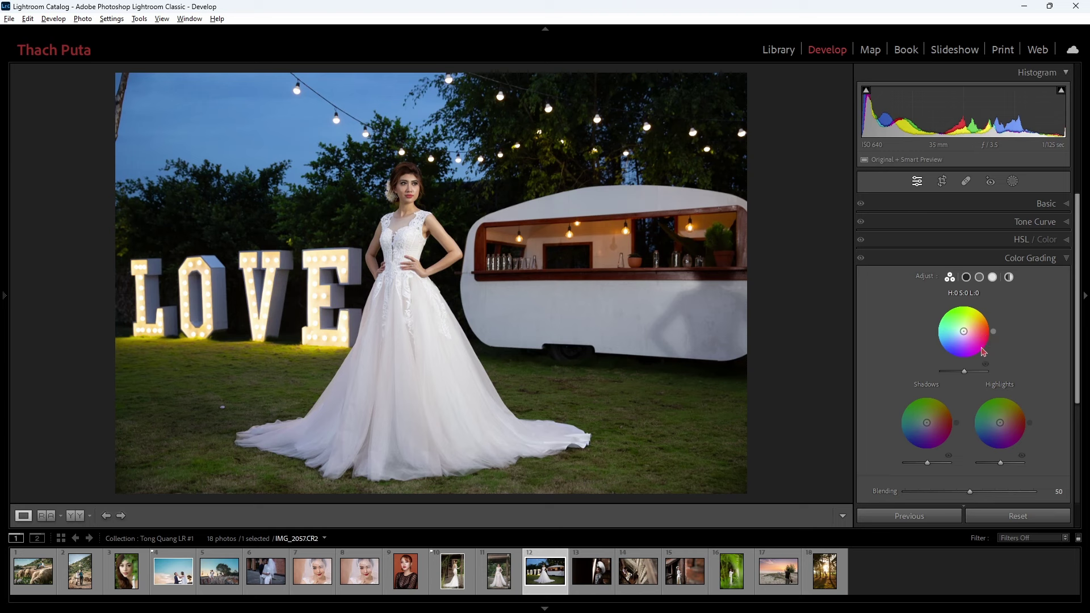
pyautogui.click(989, 241)
pyautogui.click(934, 261)
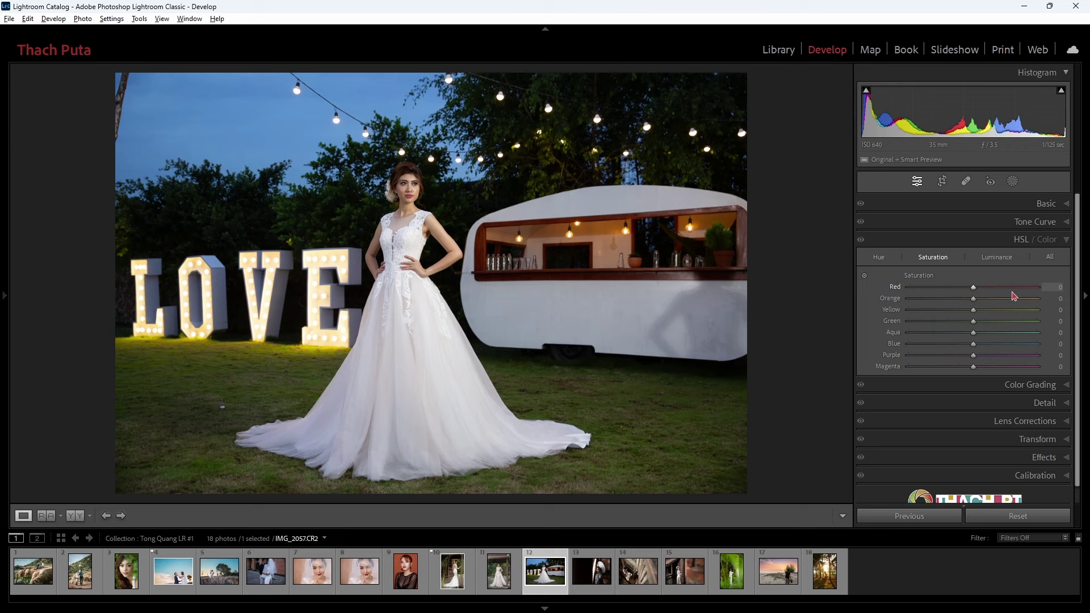
# Step: Test Orange saturation high and low, reset it to 0, then view Luminance sliders
pyautogui.moveTo(1014, 296); pyautogui.dragTo(1018, 304)
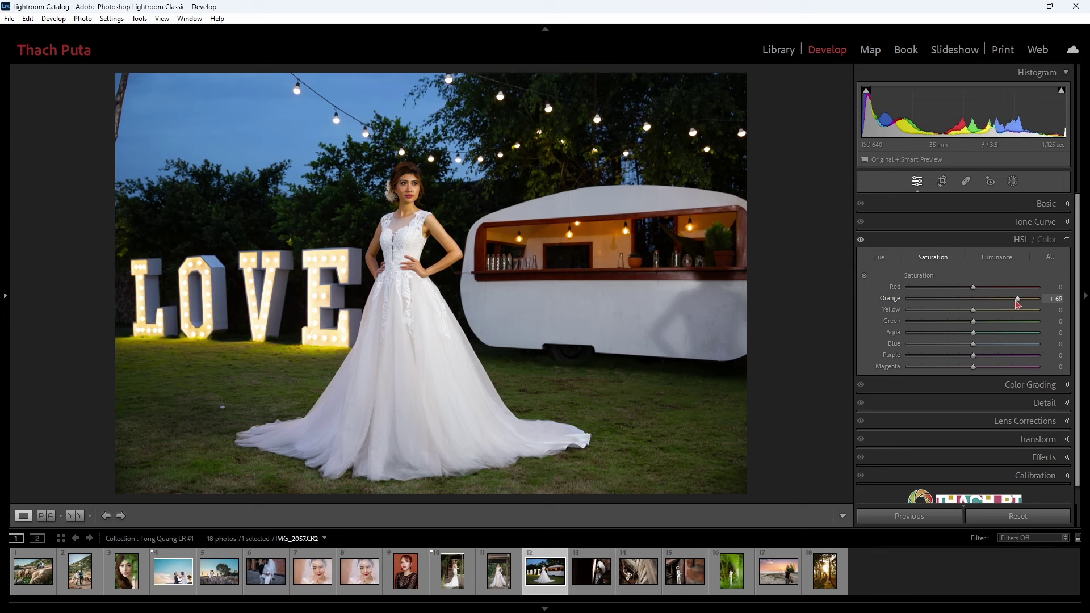
pyautogui.moveTo(1016, 303); pyautogui.dragTo(920, 318)
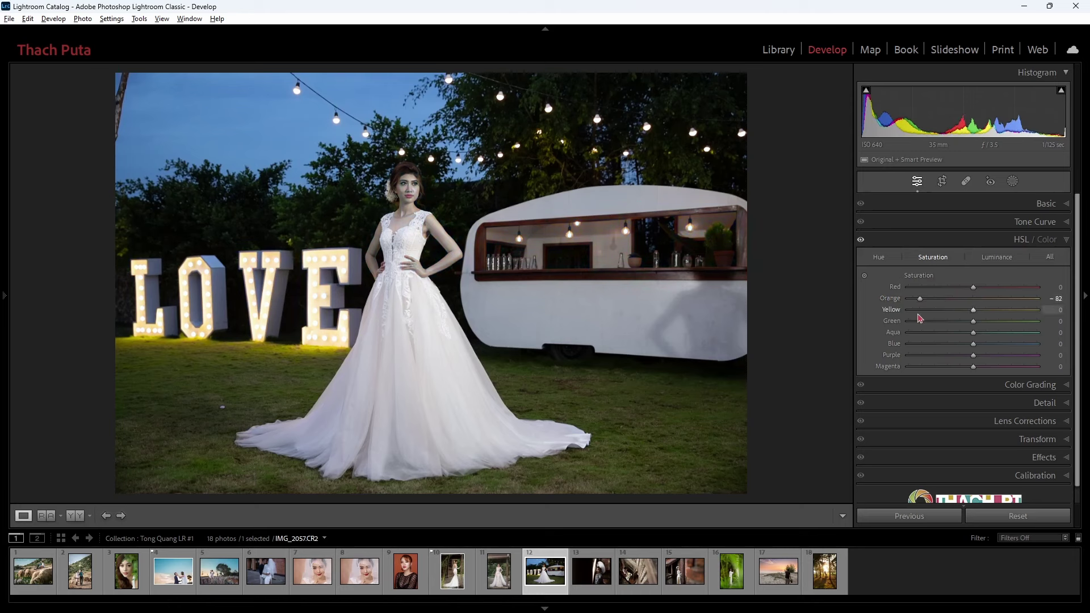
pyautogui.moveTo(920, 298); pyautogui.dragTo(906, 301)
pyautogui.doubleClick(909, 299)
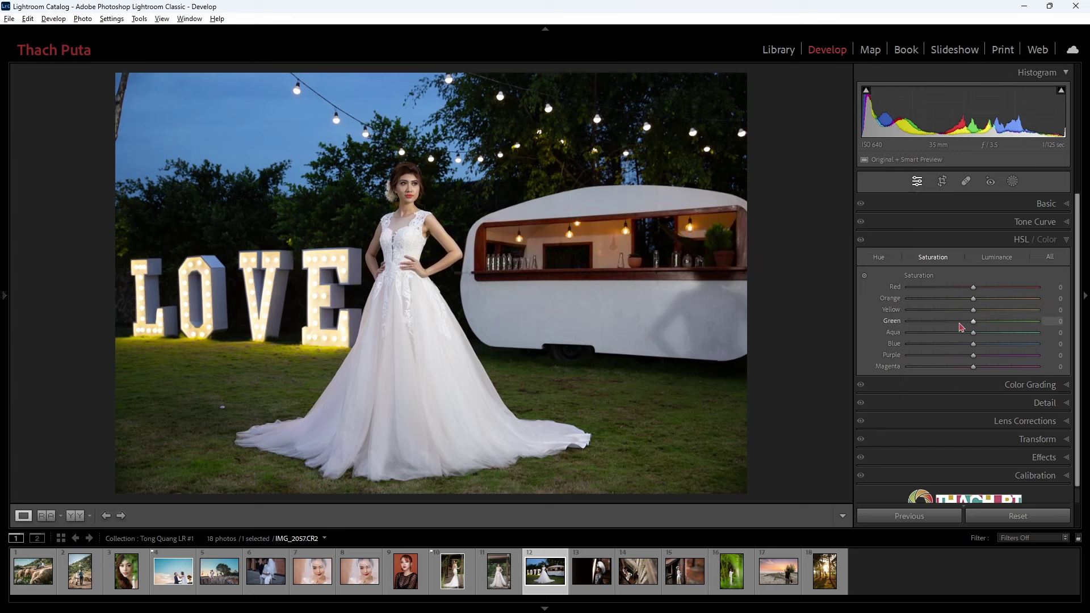
pyautogui.click(989, 261)
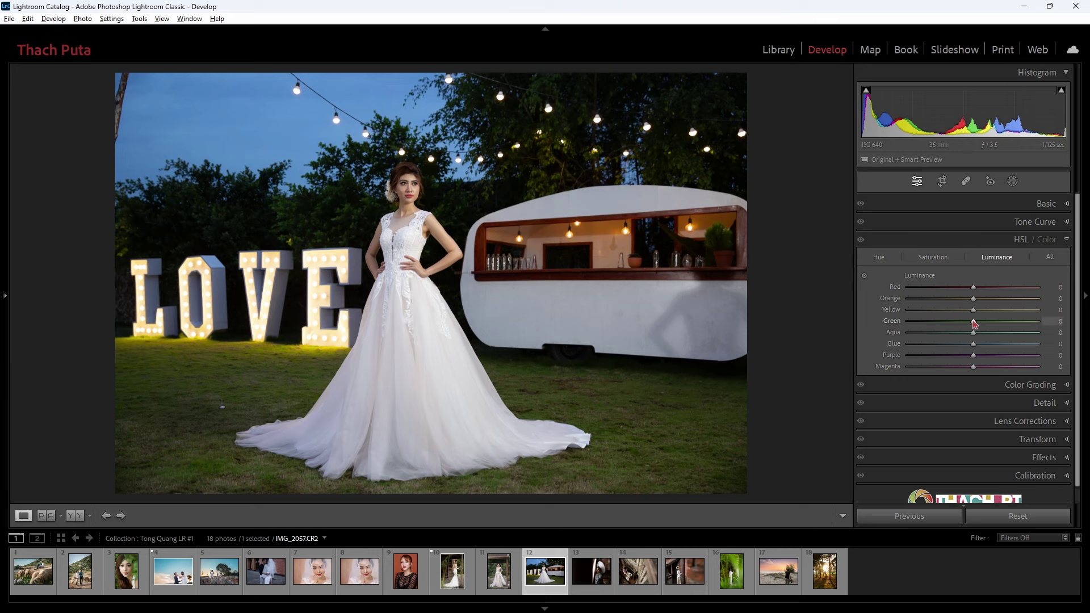
pyautogui.moveTo(974, 323); pyautogui.dragTo(1005, 325)
pyautogui.moveTo(1041, 322); pyautogui.dragTo(884, 333)
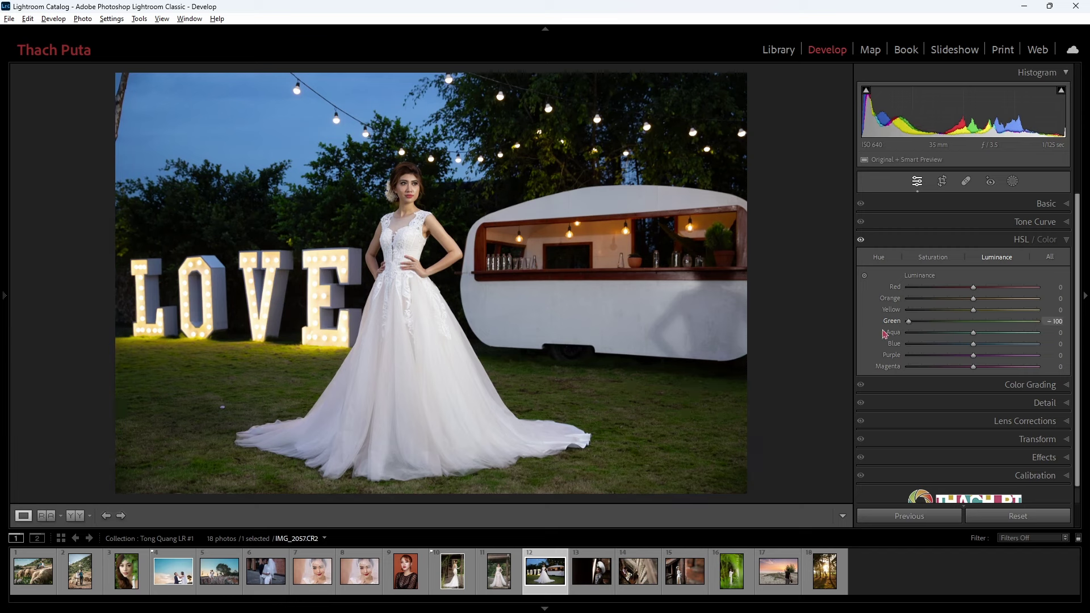
pyautogui.doubleClick(909, 321)
pyautogui.moveTo(973, 344)
pyautogui.mouseDown()
pyautogui.moveTo(1027, 345)
pyautogui.moveTo(902, 353)
pyautogui.mouseUp()
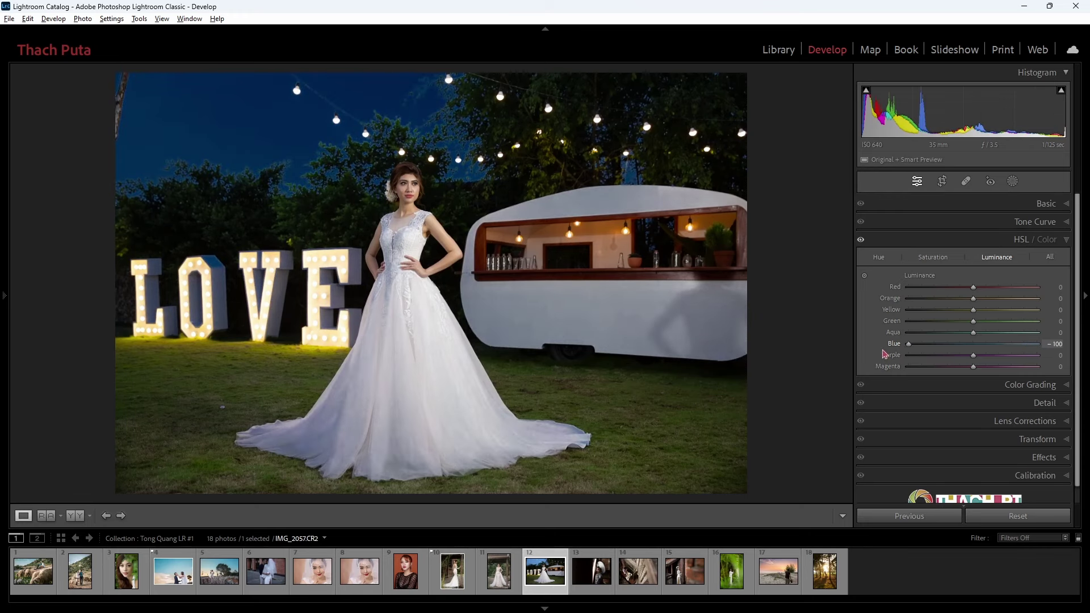
pyautogui.doubleClick(908, 344)
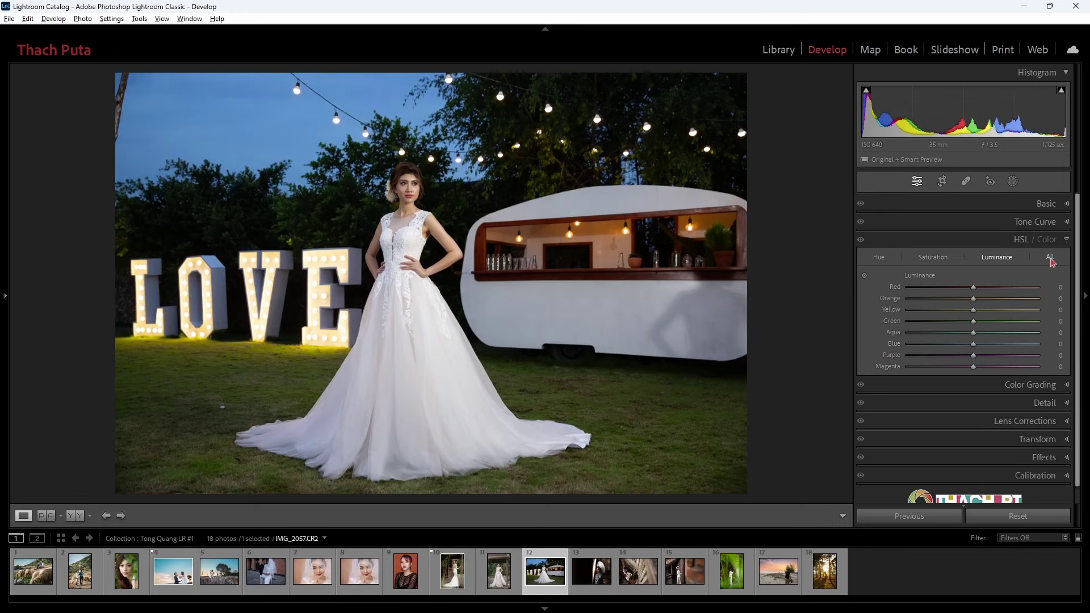
# Step: Switch HSL/Color from the All view to the single-colour Color view showing Green
pyautogui.click(1050, 258)
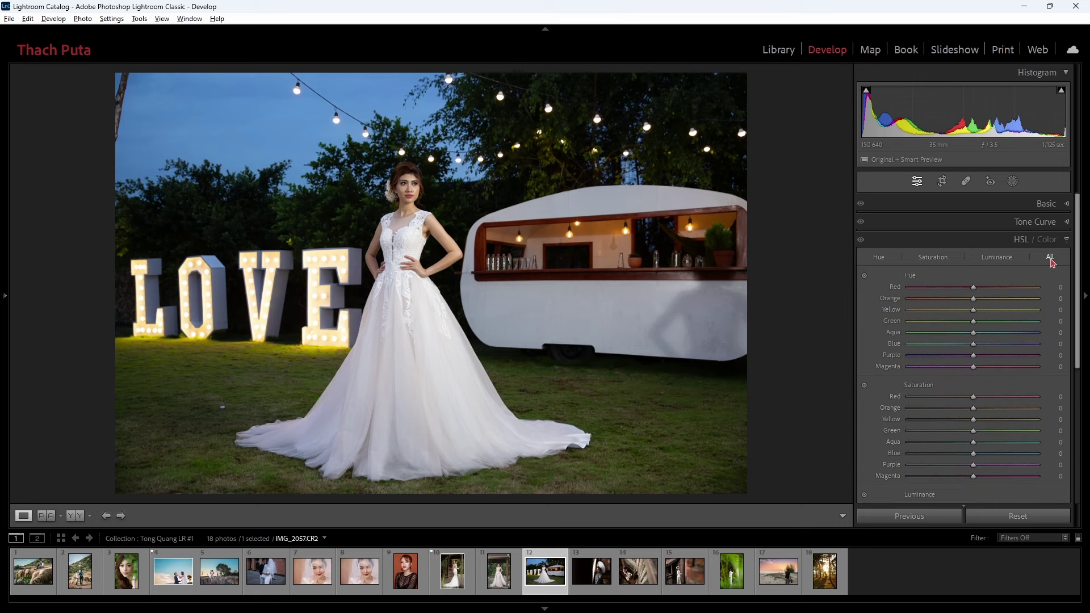
pyautogui.moveTo(1080, 284); pyautogui.dragTo(1079, 315)
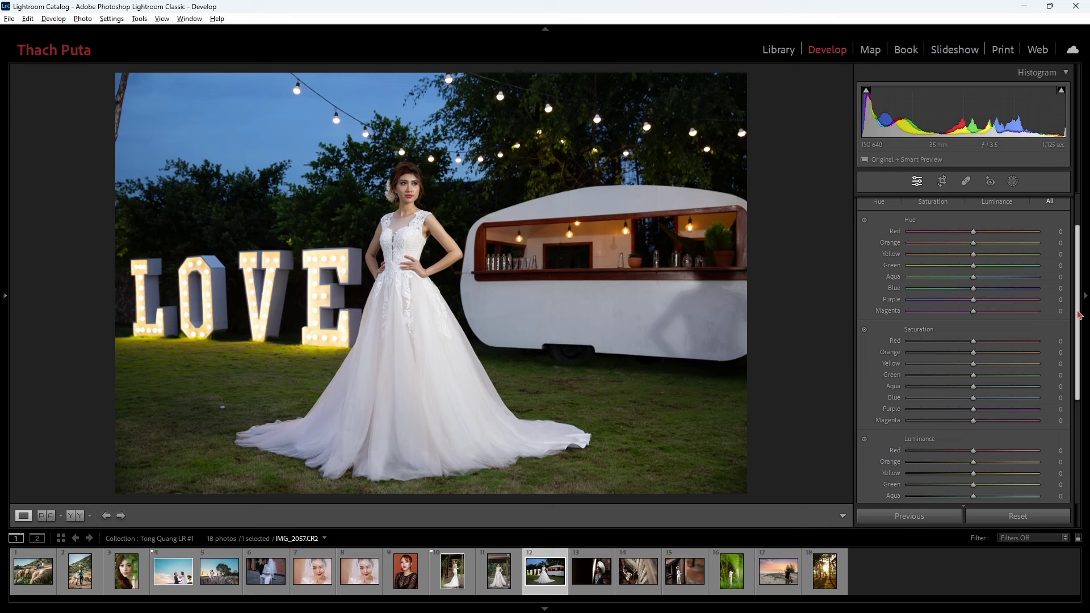
pyautogui.moveTo(1079, 315); pyautogui.dragTo(1049, 230)
pyautogui.click(1048, 228)
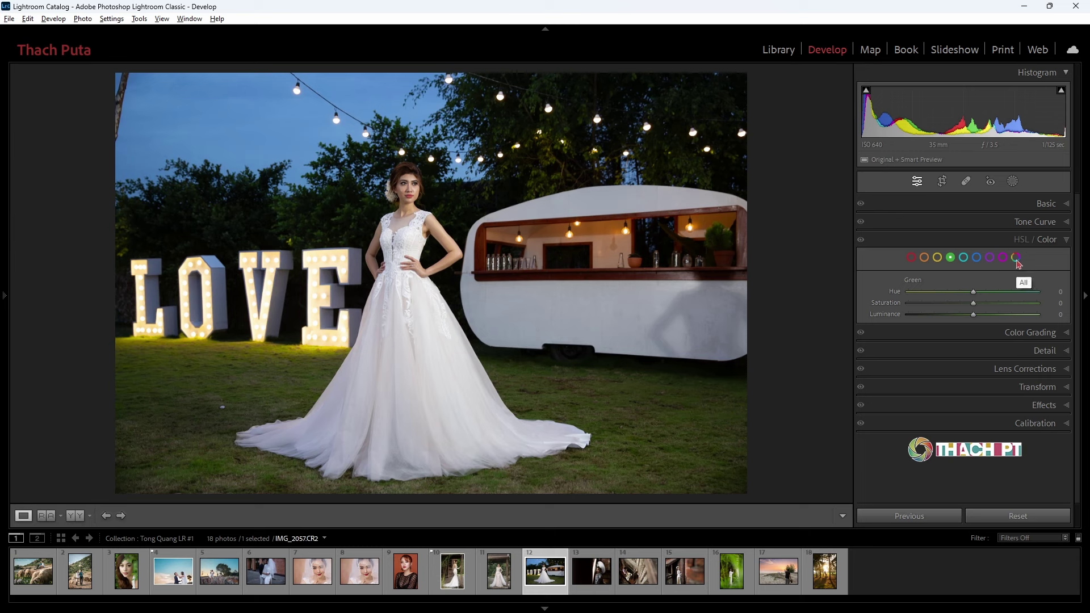
# Step: Pick Orange, return to HSL Hue with the targeted adjustment tool, and open photo 10
pyautogui.click(924, 257)
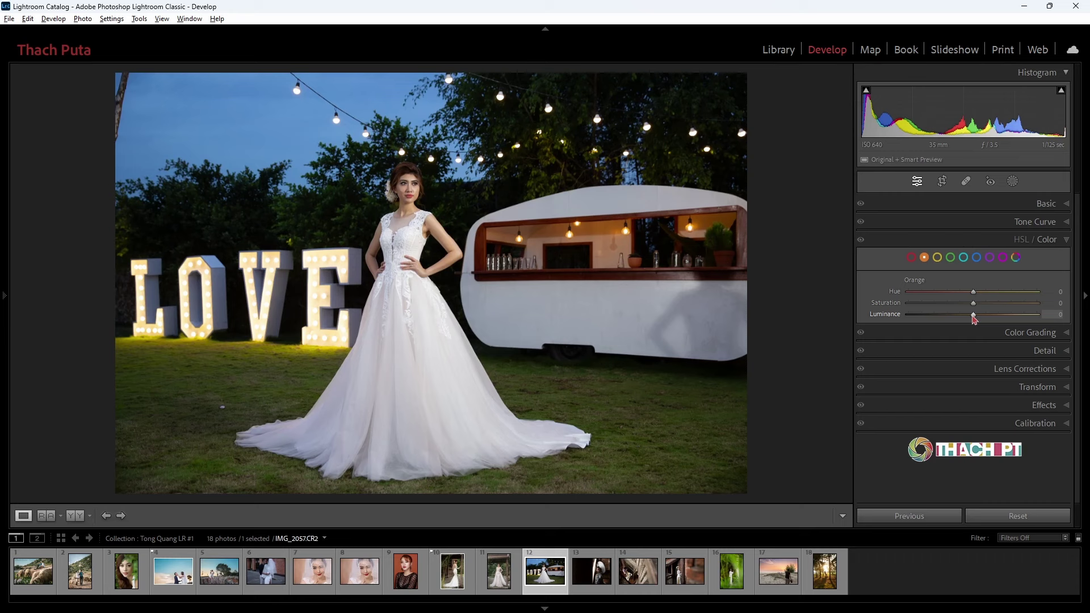
pyautogui.click(1020, 239)
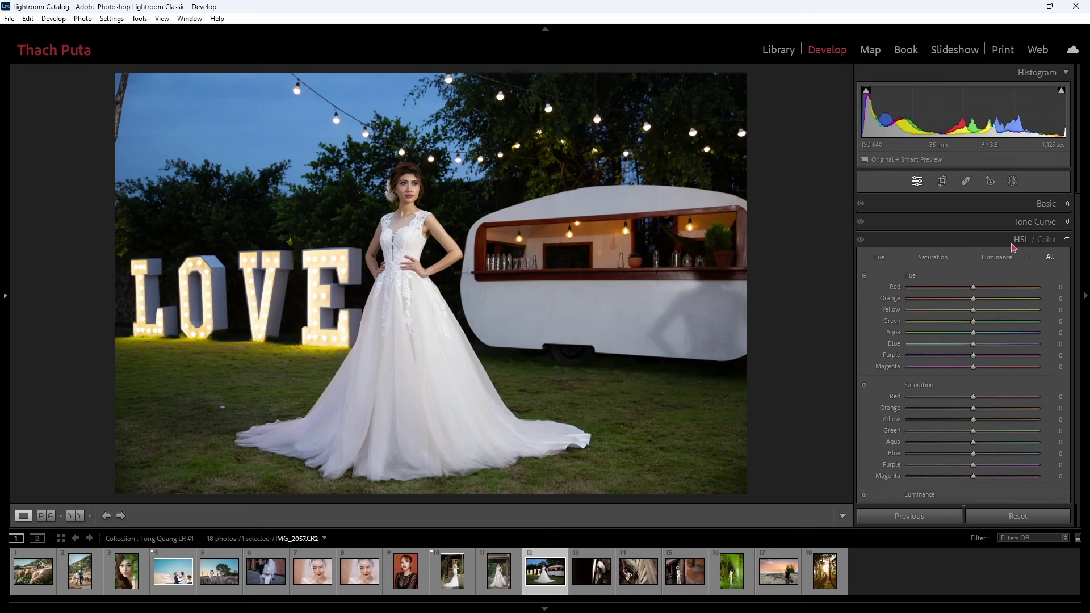
pyautogui.click(879, 259)
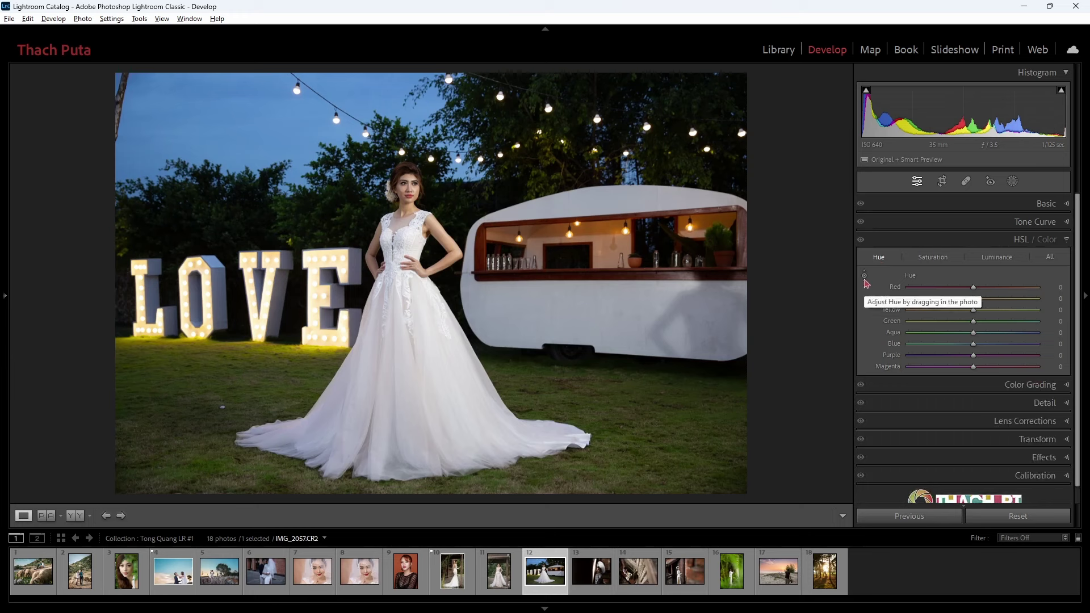
pyautogui.click(865, 276)
pyautogui.click(450, 574)
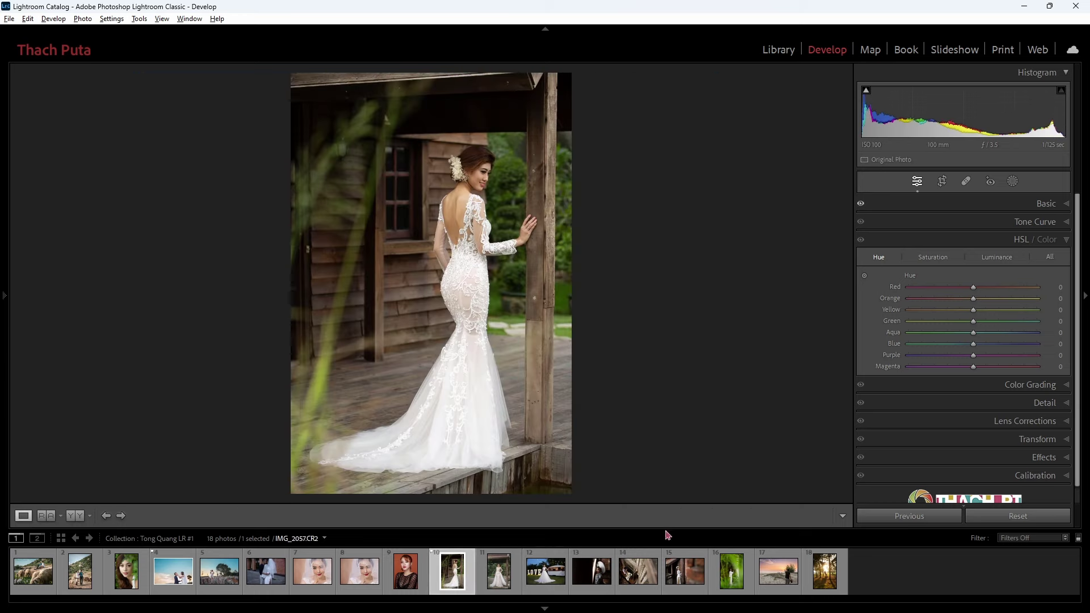
# Step: Drag an orange hue shift on the photo, then reset the hue shifts to zero
pyautogui.click(864, 278)
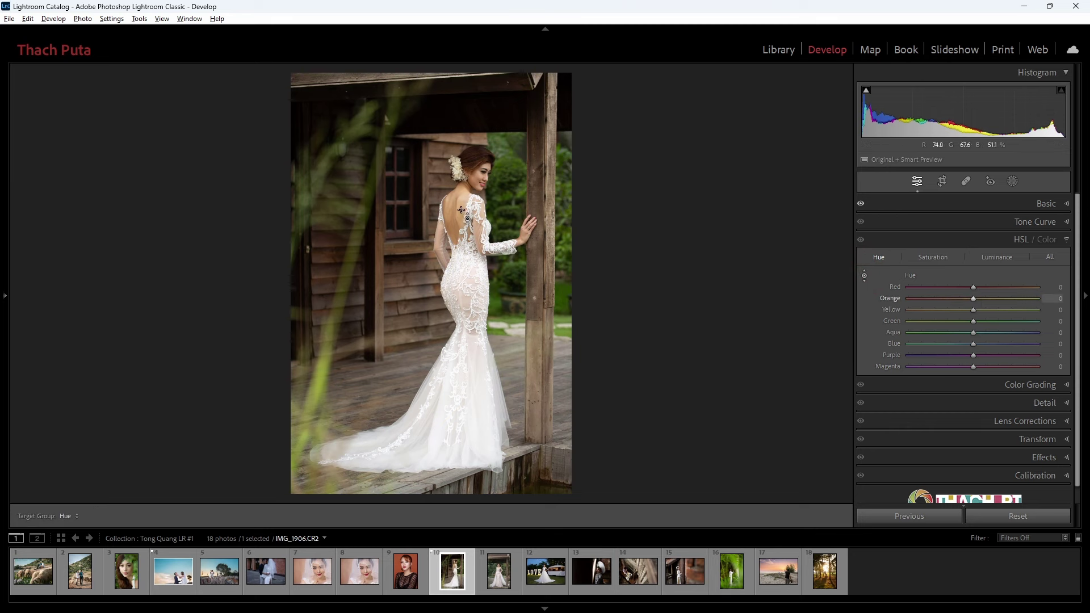
pyautogui.moveTo(455, 210)
pyautogui.mouseDown()
pyautogui.moveTo(455, 185)
pyautogui.moveTo(453, 222)
pyautogui.mouseUp()
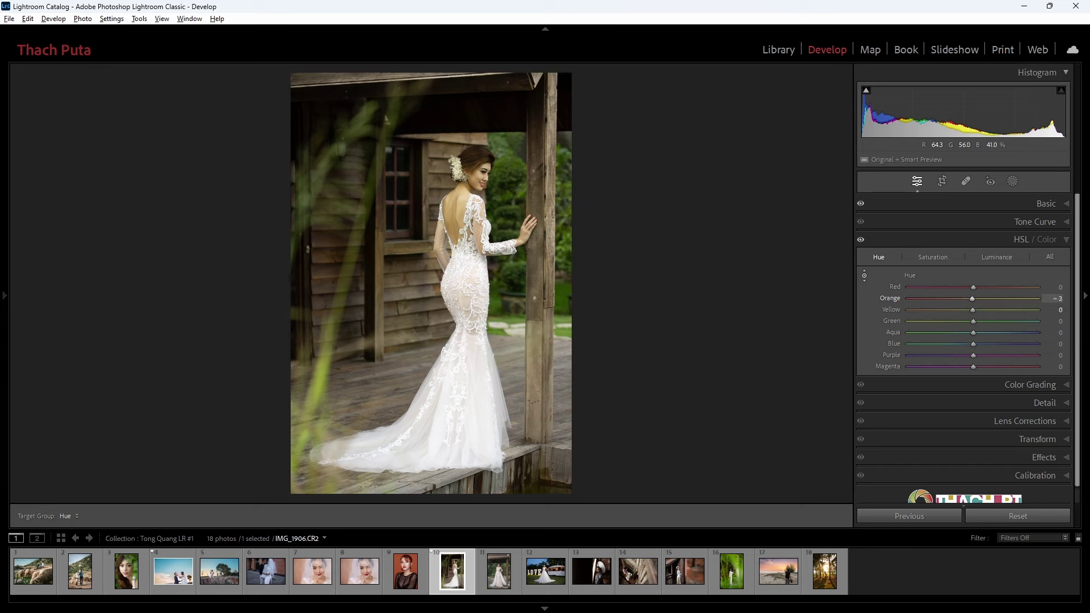
pyautogui.doubleClick(959, 299)
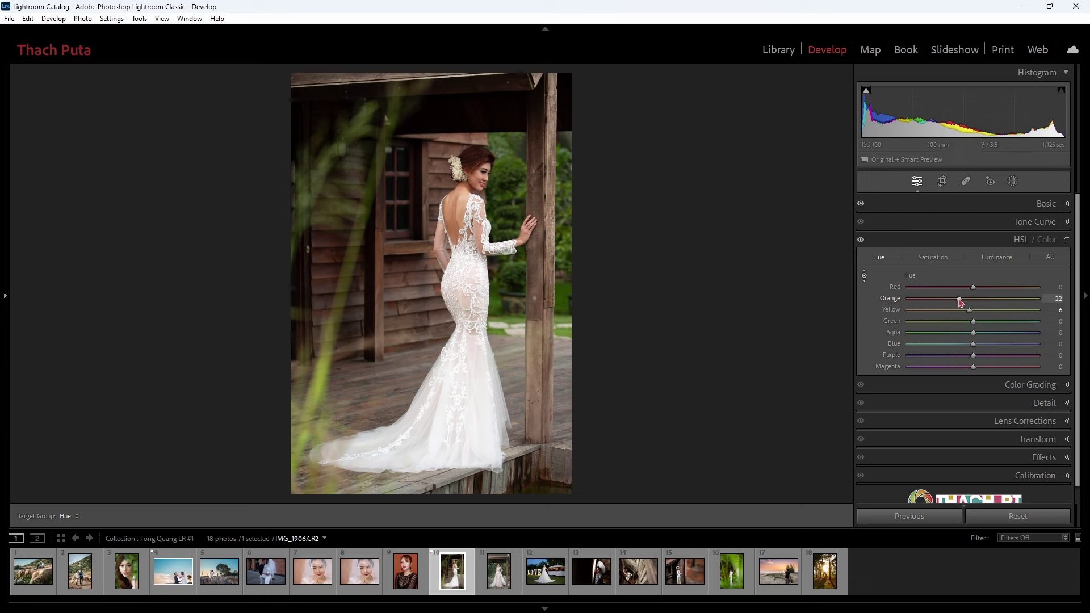
pyautogui.doubleClick(969, 310)
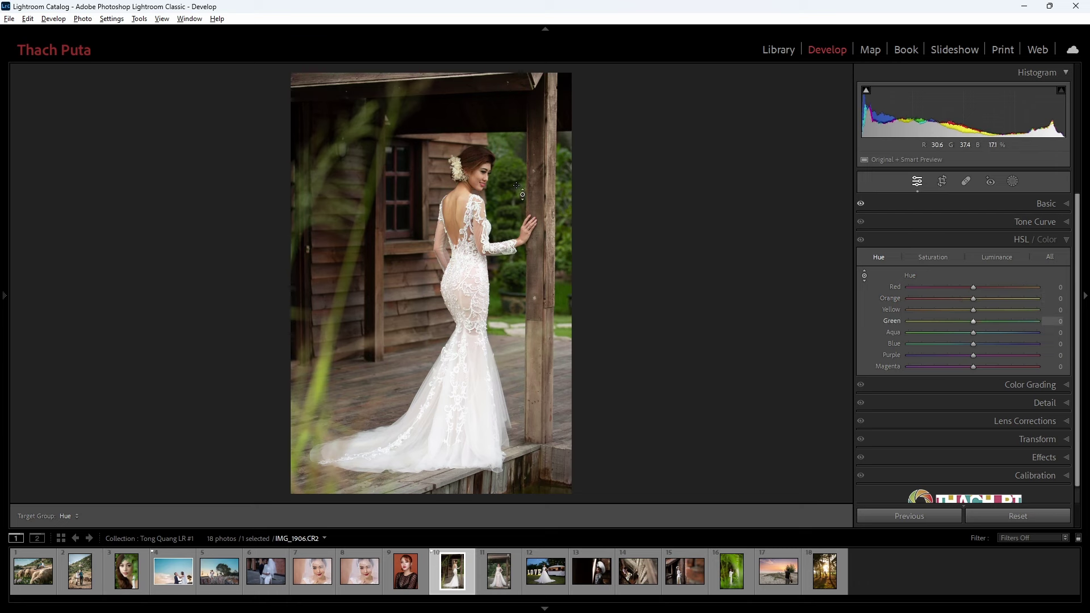
# Step: Test yellow and green hue shifts on the foliage, reset them, and close HSL/Color
pyautogui.moveTo(499, 174); pyautogui.dragTo(499, 183)
pyautogui.moveTo(499, 183)
pyautogui.mouseDown()
pyautogui.moveTo(499, 165)
pyautogui.moveTo(501, 192)
pyautogui.mouseUp()
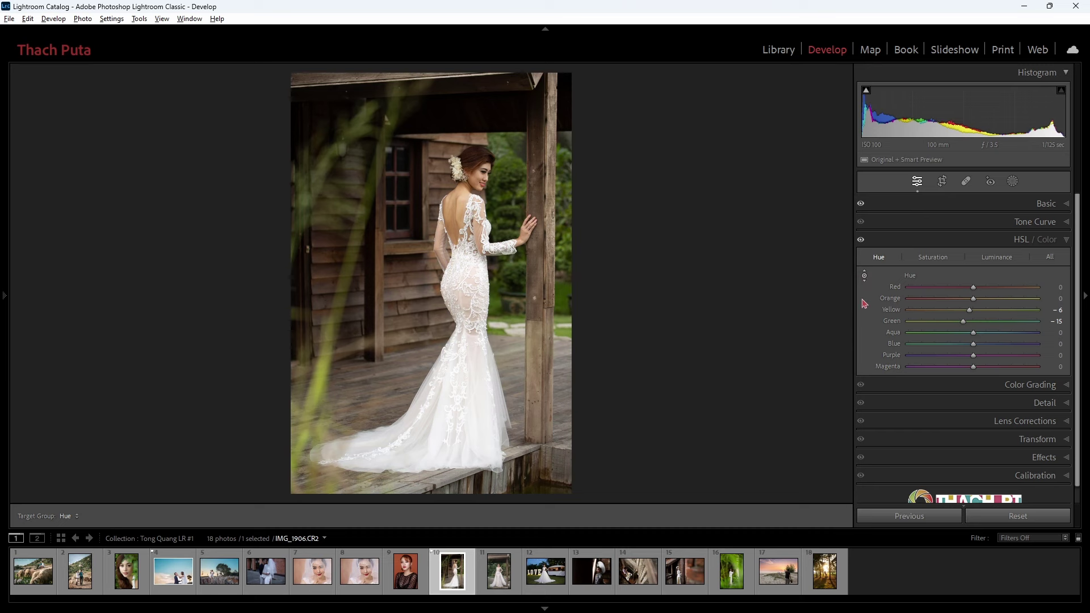
pyautogui.click(865, 278)
pyautogui.doubleClick(910, 275)
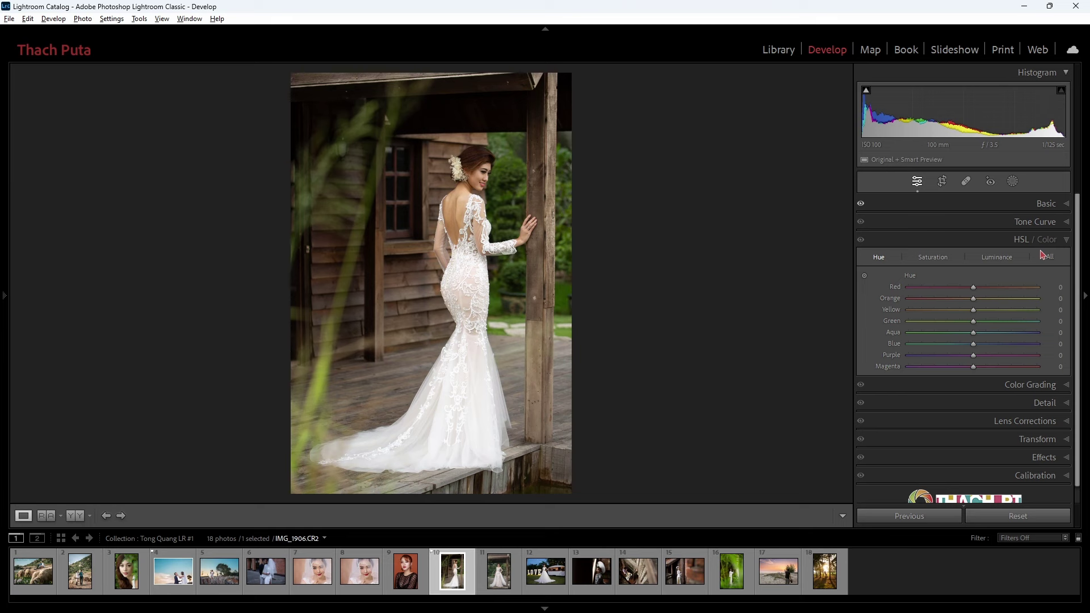
pyautogui.click(1067, 241)
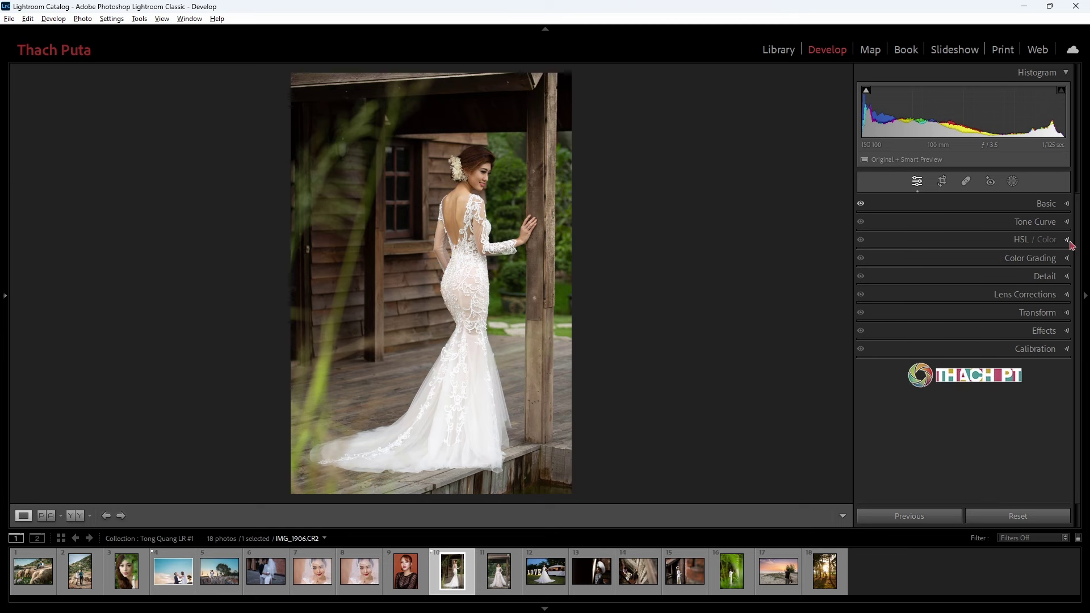
# Step: Grade the highlights red at hue 15, saturation 51, turning the dress pink
pyautogui.click(1013, 260)
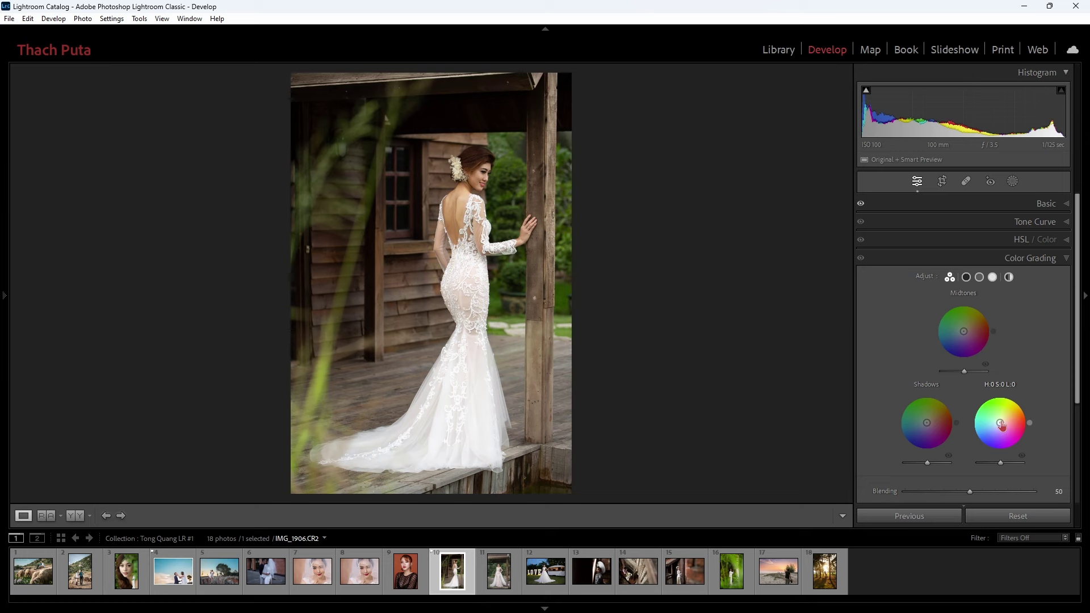
pyautogui.moveTo(1001, 425); pyautogui.dragTo(1012, 423)
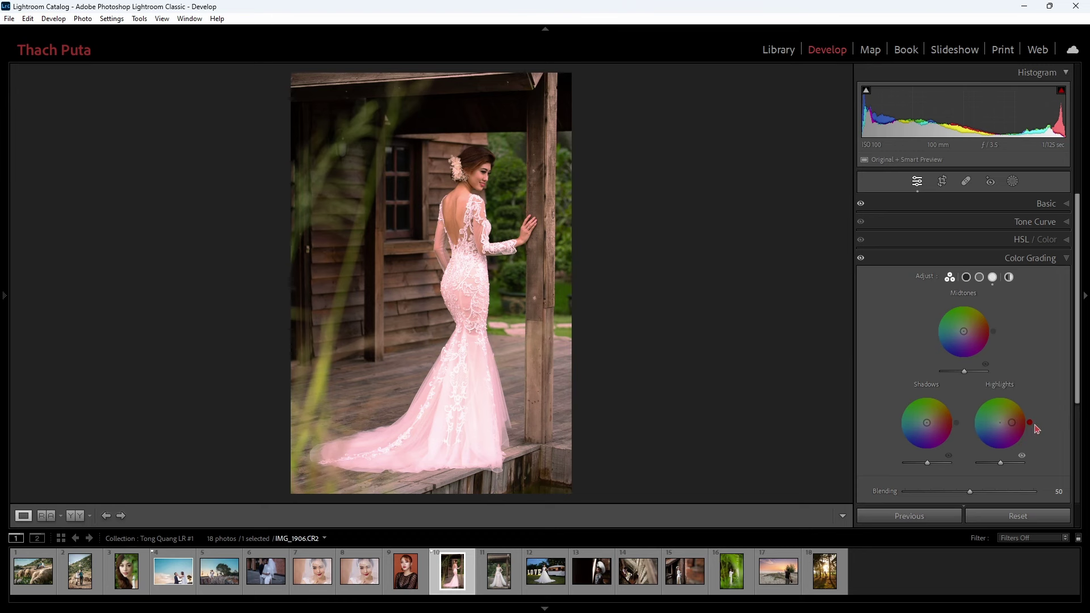
# Step: Experiment with the highlight tint and the highlight and shadow luminance sliders
pyautogui.moveTo(1030, 423)
pyautogui.mouseDown()
pyautogui.moveTo(1025, 407)
pyautogui.moveTo(1031, 430)
pyautogui.mouseUp()
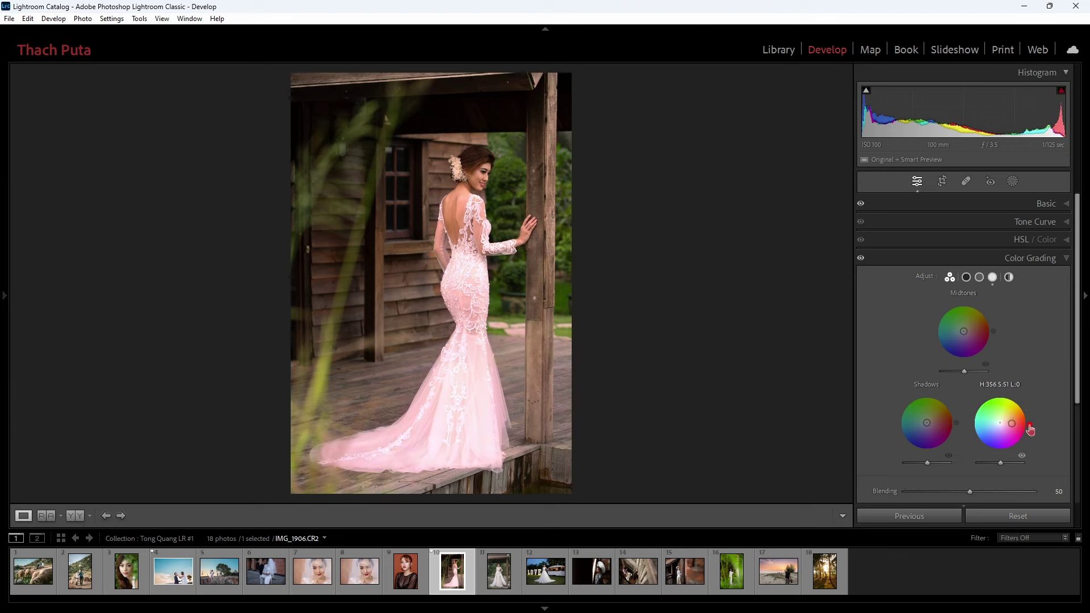
pyautogui.moveTo(1030, 430); pyautogui.dragTo(1031, 428)
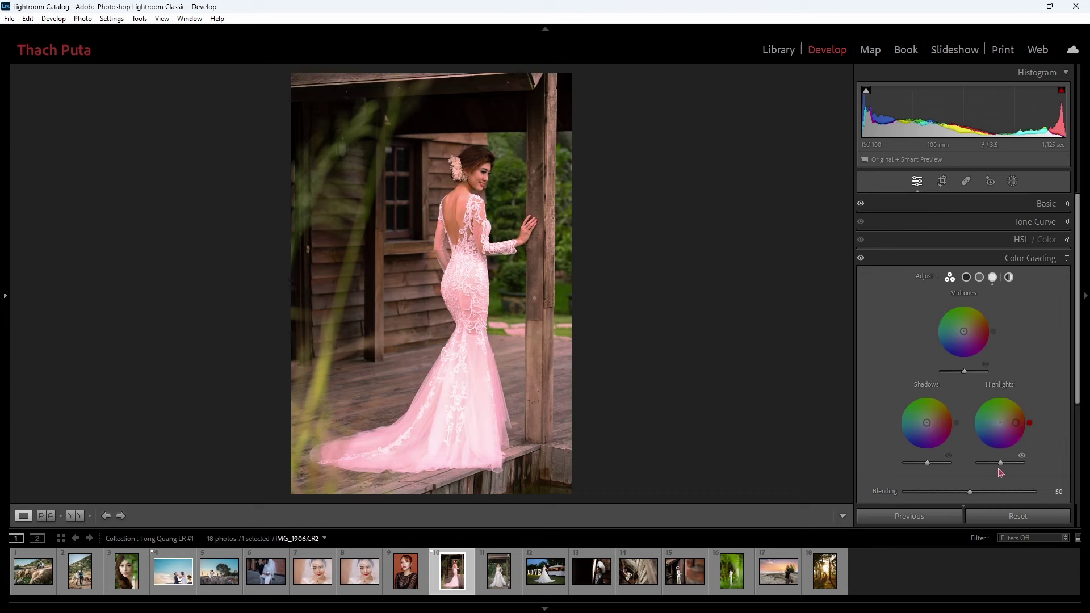
pyautogui.moveTo(1003, 466); pyautogui.dragTo(1002, 466)
pyautogui.moveTo(928, 466)
pyautogui.mouseDown()
pyautogui.moveTo(918, 463)
pyautogui.moveTo(929, 467)
pyautogui.mouseUp()
pyautogui.moveTo(1001, 463); pyautogui.dragTo(1025, 464)
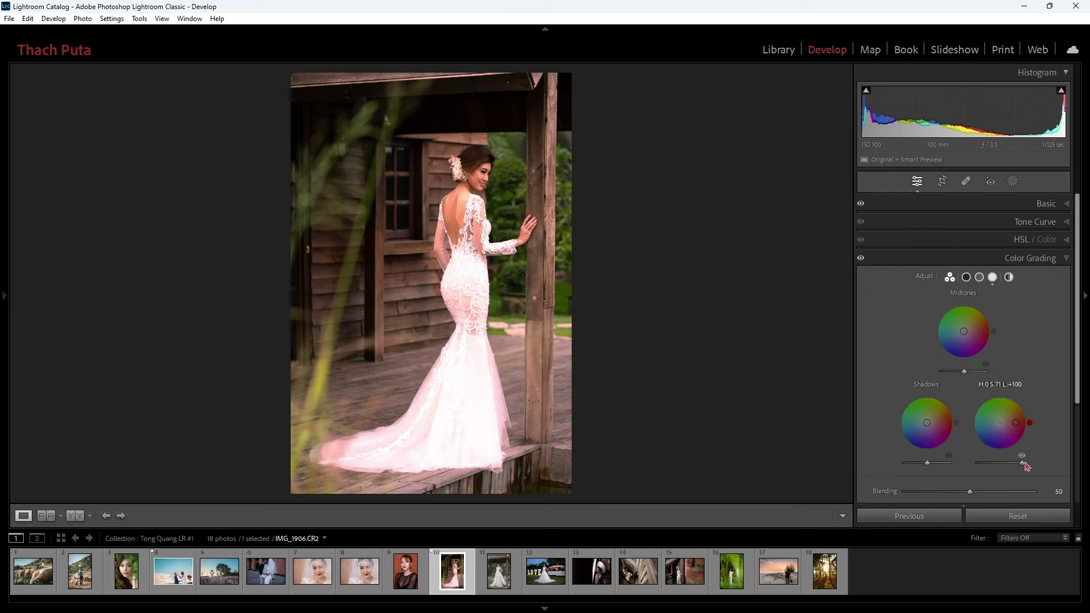
pyautogui.moveTo(1024, 463)
pyautogui.mouseDown()
pyautogui.moveTo(988, 469)
pyautogui.moveTo(997, 471)
pyautogui.mouseUp()
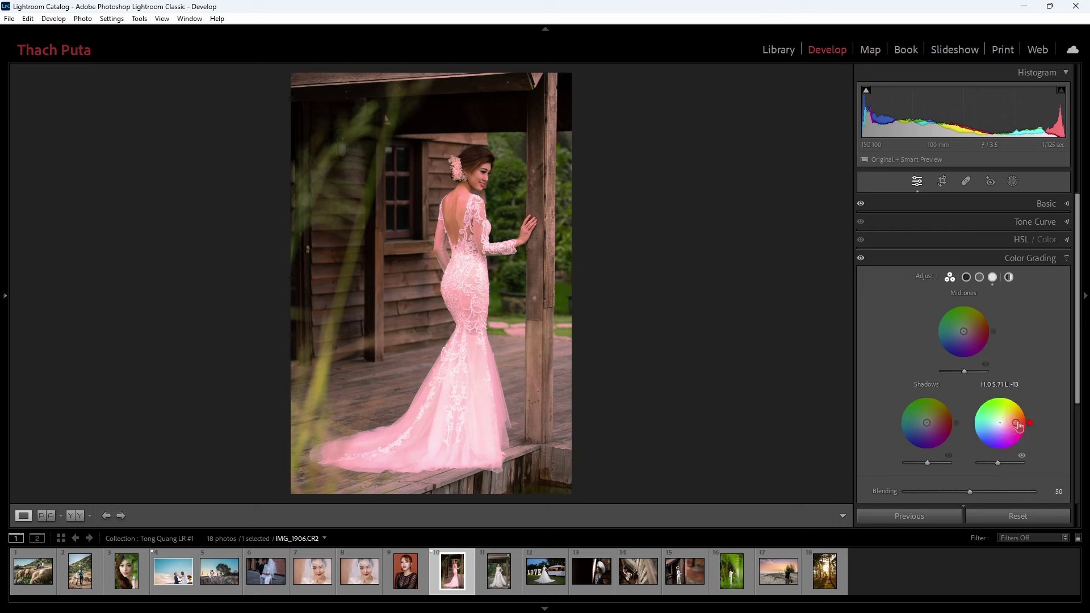
# Step: Reset the highlight tint and highlight luminance to neutral so the dress is white
pyautogui.moveTo(1019, 427)
pyautogui.mouseDown()
pyautogui.moveTo(1017, 467)
pyautogui.moveTo(988, 472)
pyautogui.mouseUp()
pyautogui.doubleClick(1016, 427)
pyautogui.doubleClick(988, 472)
pyautogui.scroll(-1, 988, 472)
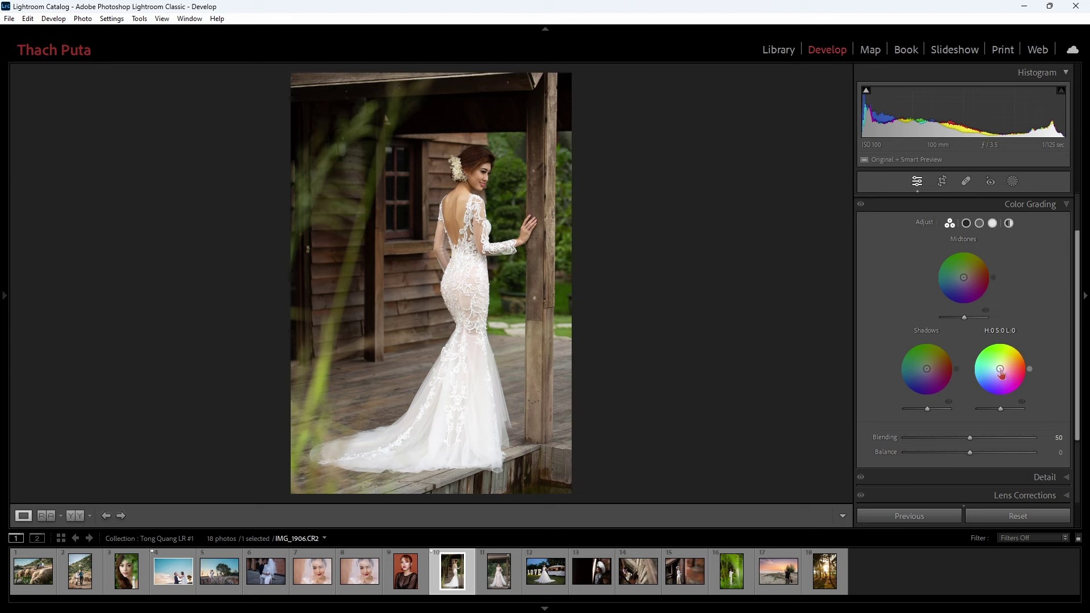
# Step: Tint highlights light pink (H 0, S 24) and shadows teal (H 178, S 36)
pyautogui.moveTo(1000, 374); pyautogui.dragTo(1008, 370)
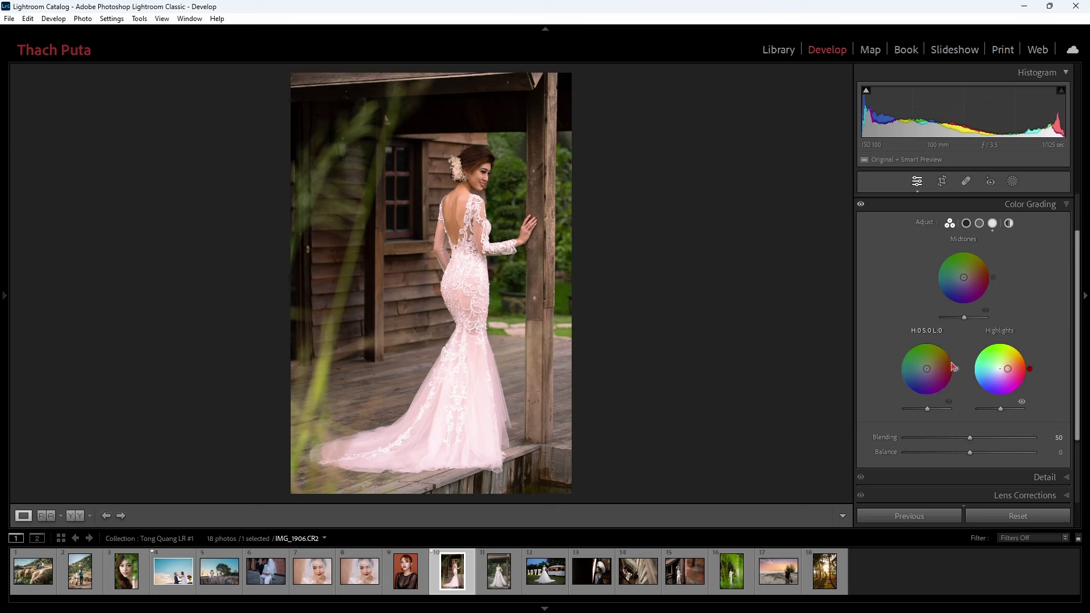
pyautogui.moveTo(957, 373)
pyautogui.mouseDown()
pyautogui.moveTo(897, 367)
pyautogui.moveTo(918, 369)
pyautogui.mouseUp()
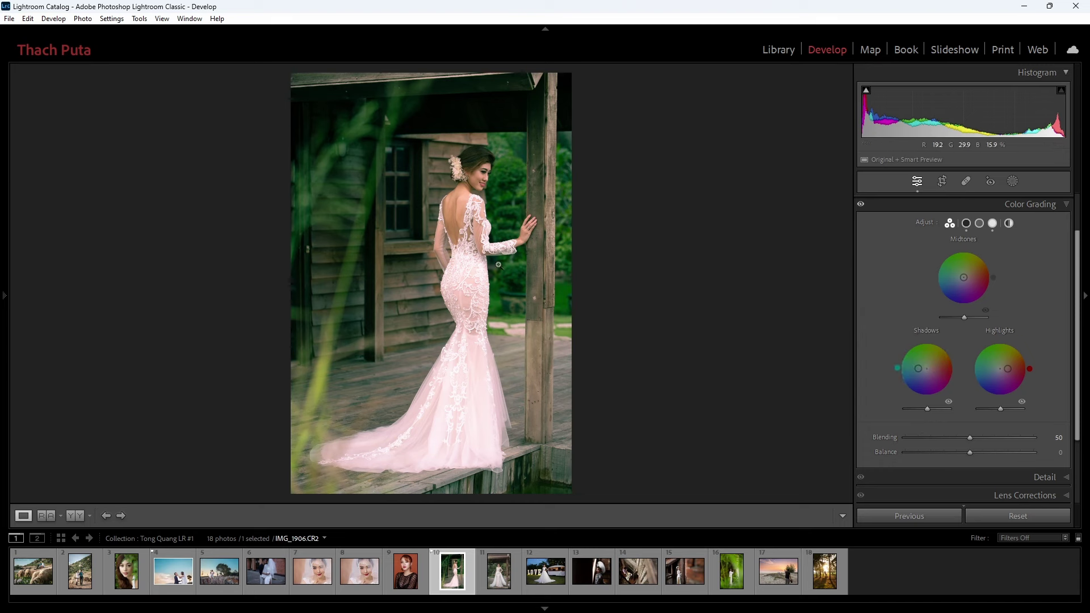
# Step: Zoom to 1:1 on the dress and set colour grading Blending to 16
pyautogui.click(432, 257)
pyautogui.click(432, 256)
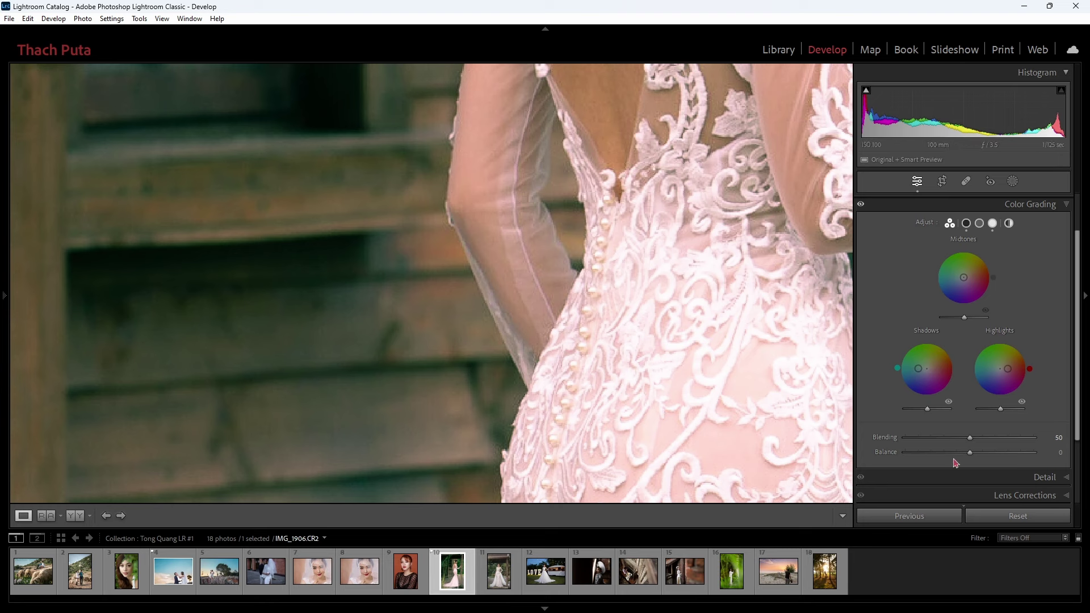
pyautogui.moveTo(970, 440); pyautogui.dragTo(1036, 446)
pyautogui.click(1058, 438)
pyautogui.write('16')
pyautogui.press('Return')
# Step: Try Blending values 89 and 4, then return it to 50
pyautogui.write('89')
pyautogui.press('Return')
pyautogui.write('4')
pyautogui.press('Return')
pyautogui.write('50')
pyautogui.press('Return')
# Step: Zoom back to Fit and drag Blending near maximum, then down to 0
pyautogui.click(627, 318)
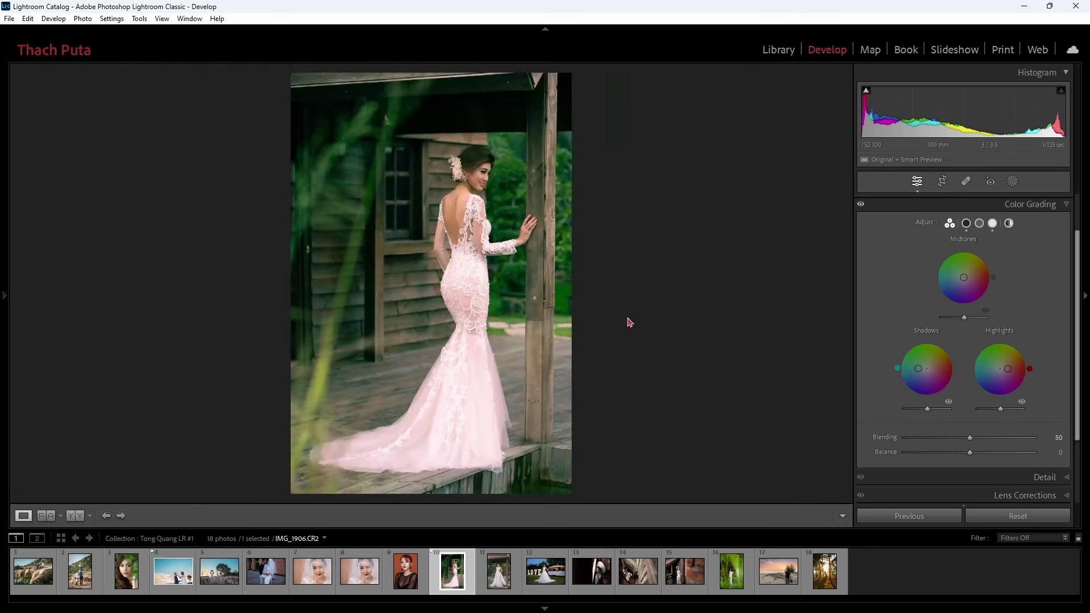
pyautogui.moveTo(970, 438); pyautogui.dragTo(1070, 447)
pyautogui.moveTo(954, 448); pyautogui.dragTo(869, 447)
# Step: Compare with Color Grading toggled off and on, then reset Blending to 50
pyautogui.click(861, 205)
pyautogui.click(862, 205)
pyautogui.doubleClick(905, 438)
pyautogui.moveTo(969, 455); pyautogui.dragTo(956, 457)
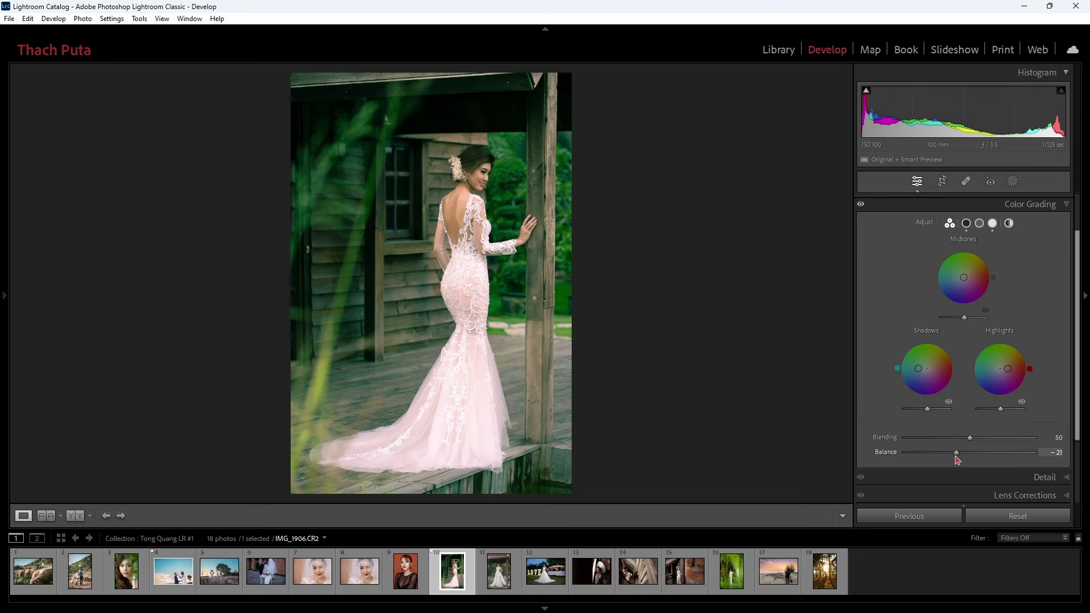
pyautogui.moveTo(958, 460); pyautogui.dragTo(1017, 463)
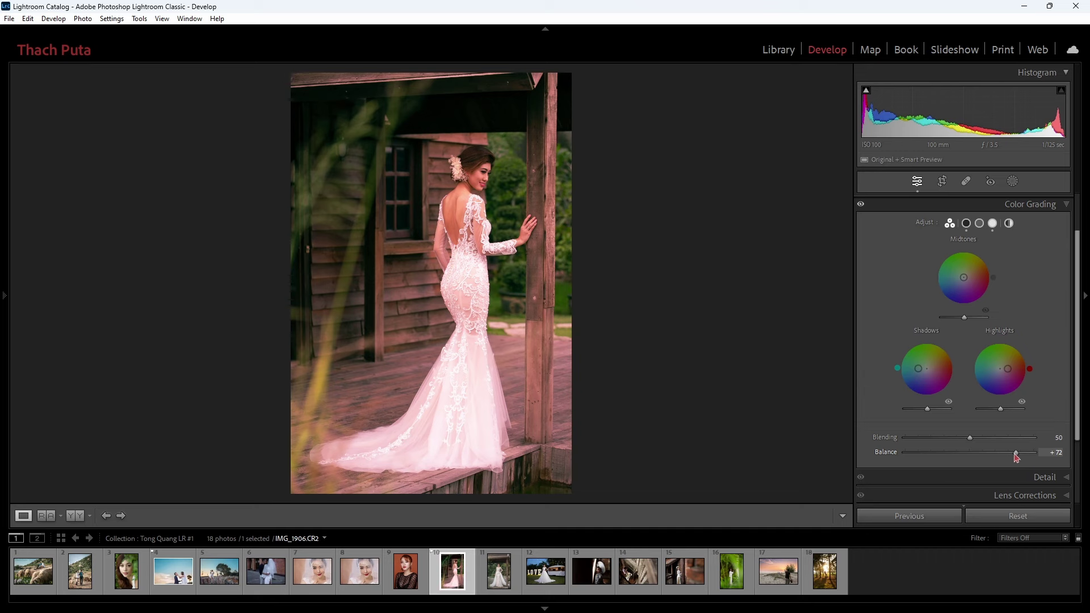
pyautogui.doubleClick(1014, 452)
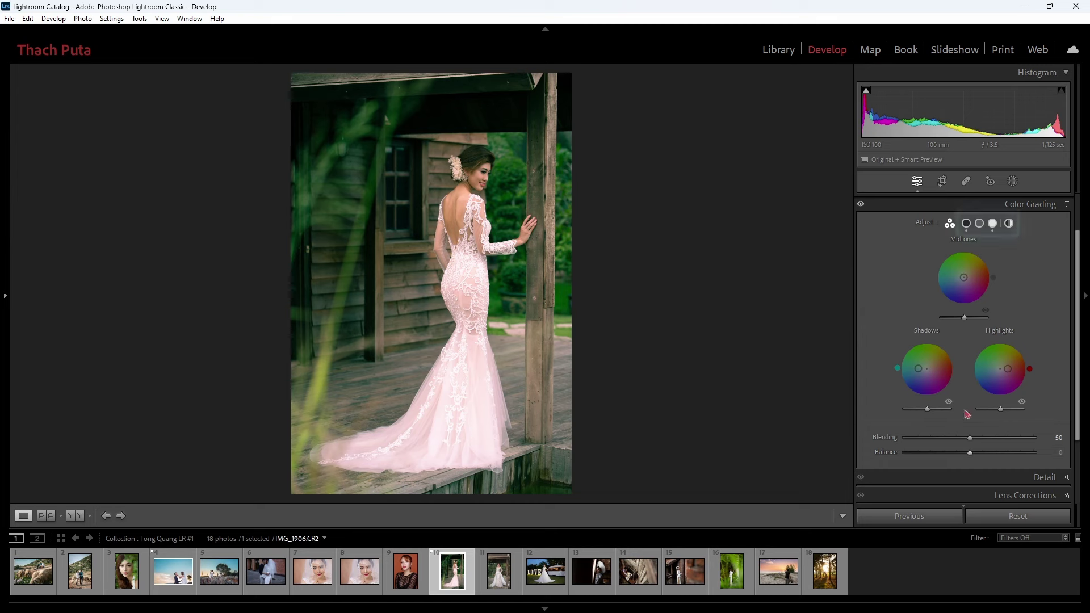
# Step: Show the Midtones colour wheel on its own with the hue and saturation sliders expanded
pyautogui.click(966, 224)
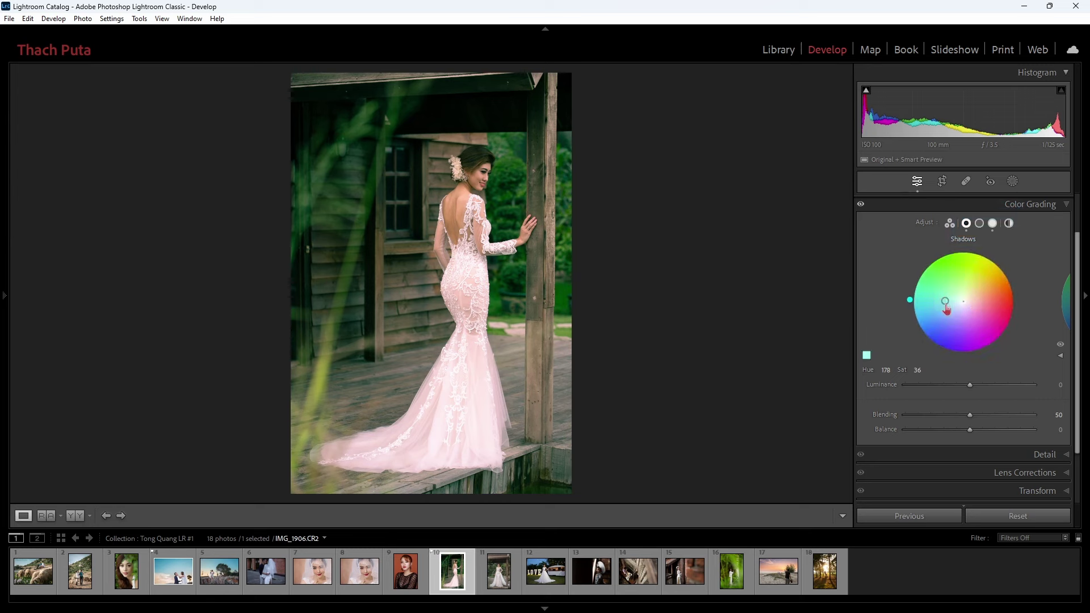
pyautogui.click(1060, 358)
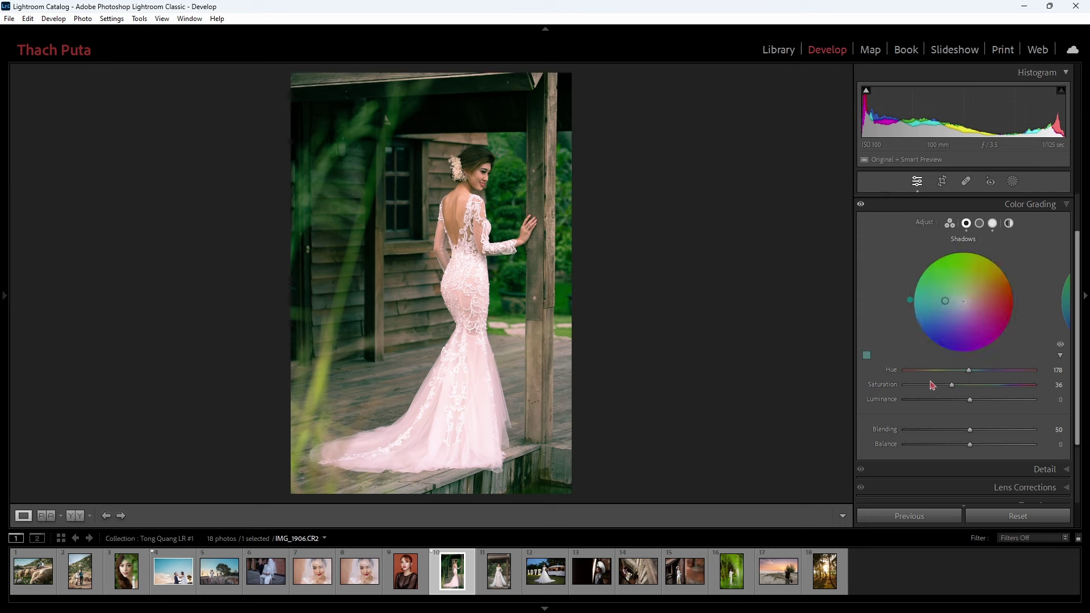
pyautogui.click(979, 223)
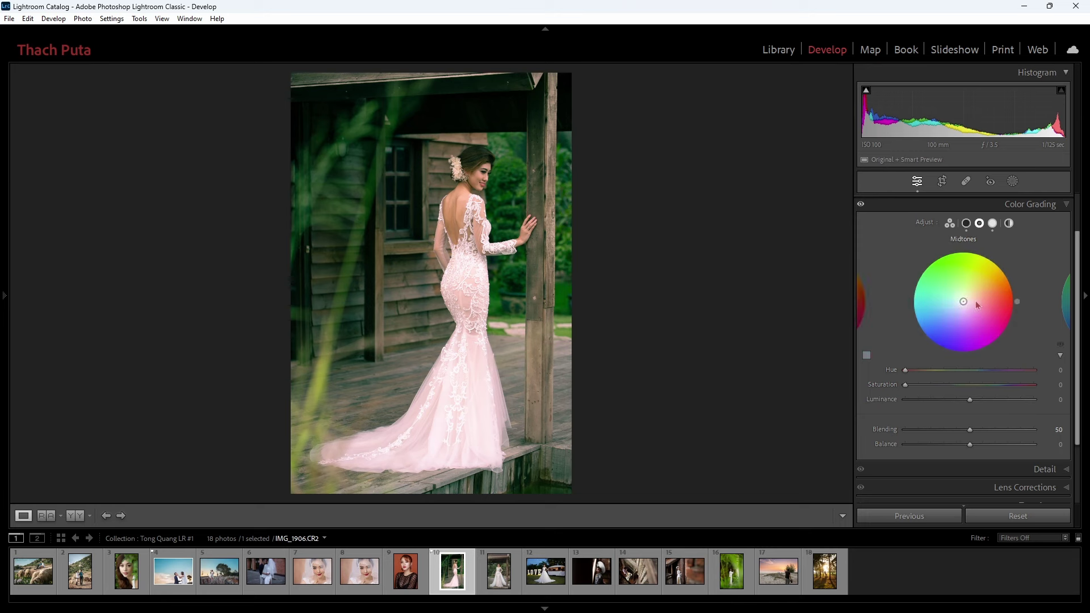
# Step: Preview the Highlights wheel at full pink, then settle it at hue 0, saturation 32
pyautogui.click(992, 223)
pyautogui.click(980, 302)
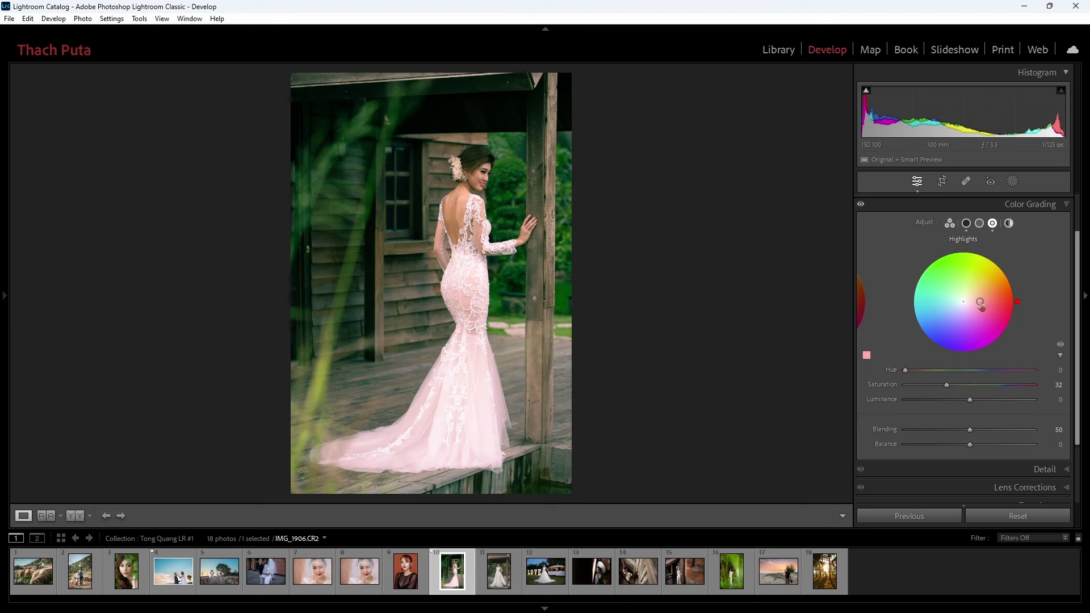
pyautogui.moveTo(980, 302); pyautogui.dragTo(1008, 302)
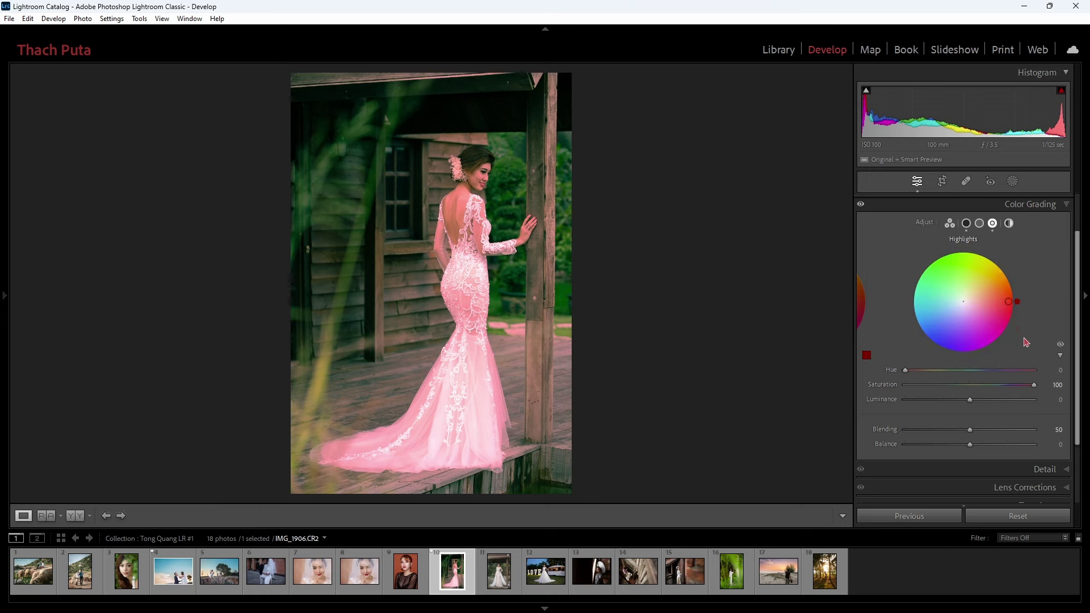
pyautogui.moveTo(1010, 307); pyautogui.dragTo(979, 302)
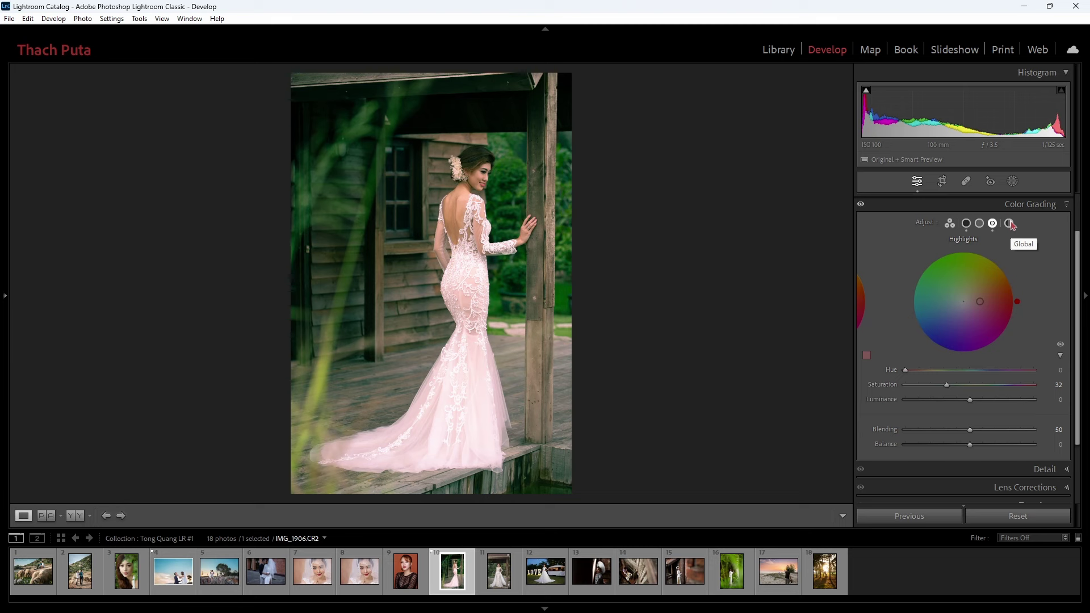
# Step: Set the Global colour grade to hue 160, saturation 21, and collapse Color Grading
pyautogui.click(1010, 223)
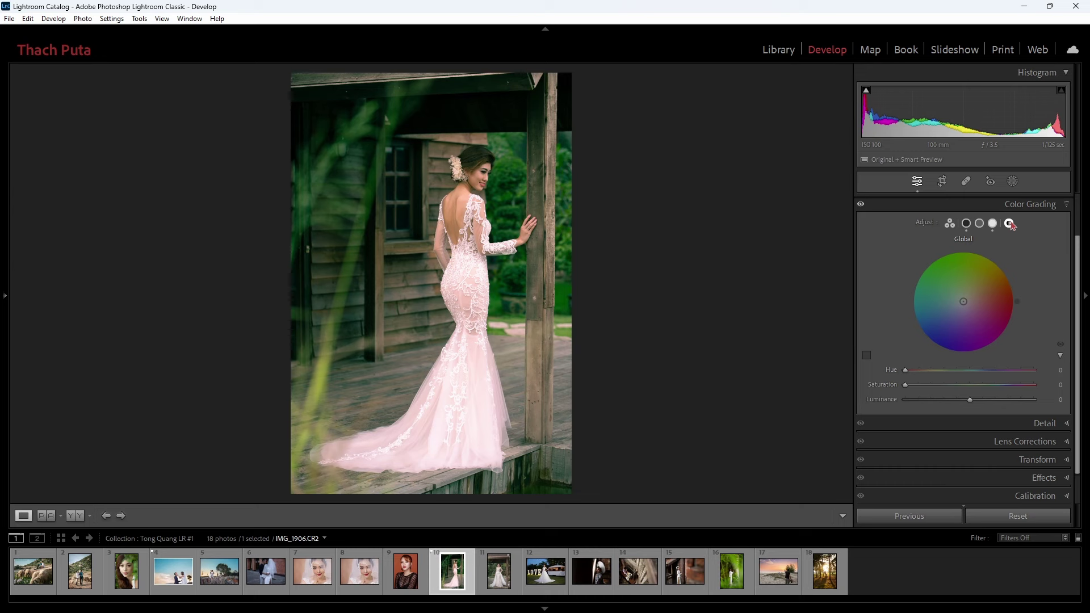
pyautogui.click(1010, 224)
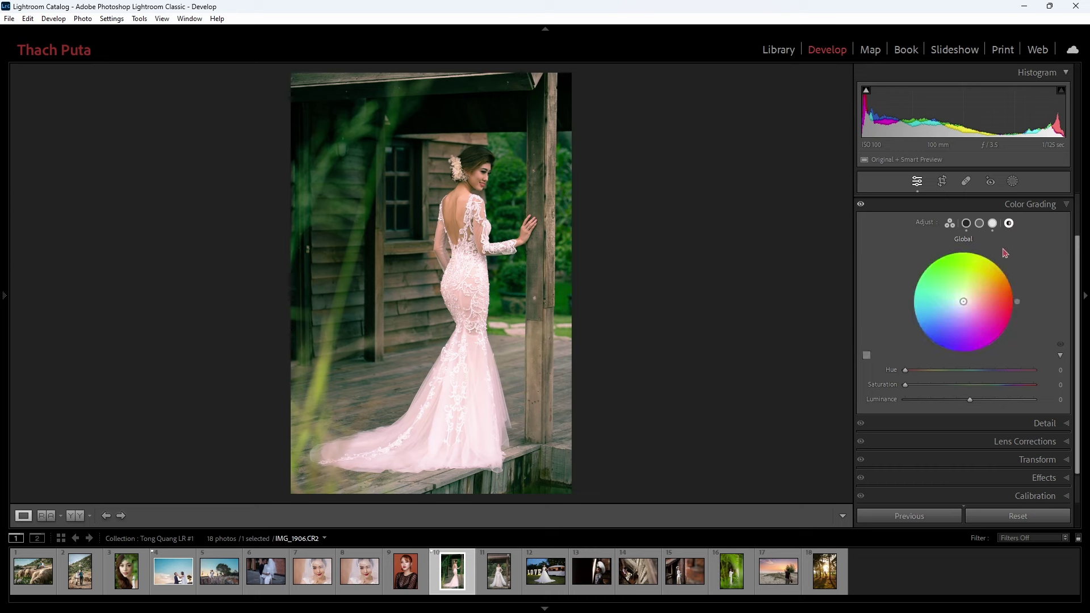
pyautogui.moveTo(957, 309)
pyautogui.mouseDown()
pyautogui.moveTo(967, 303)
pyautogui.moveTo(953, 297)
pyautogui.mouseUp()
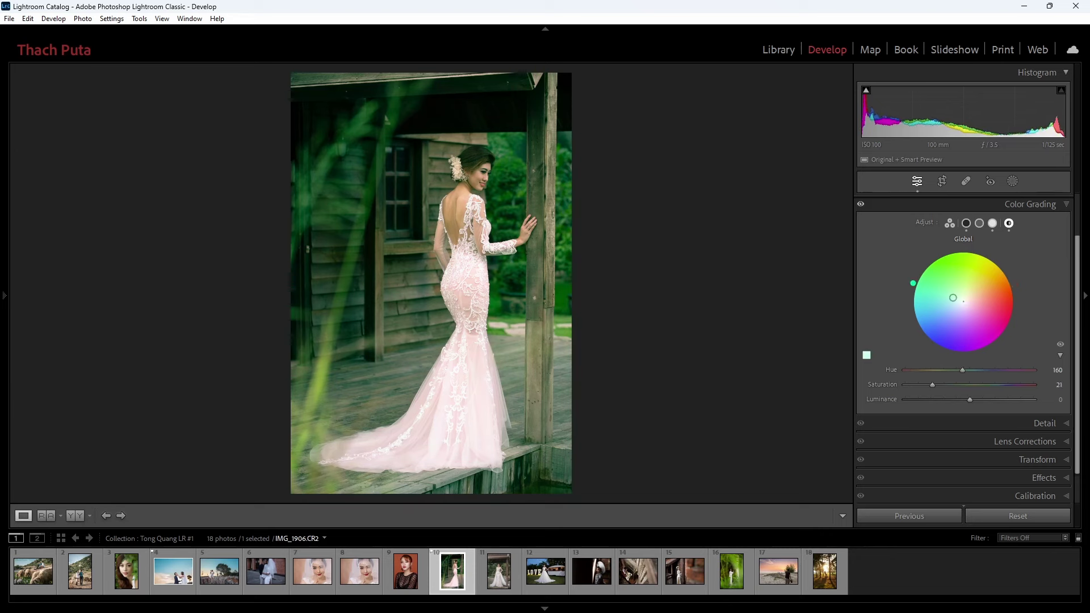
pyautogui.click(1031, 204)
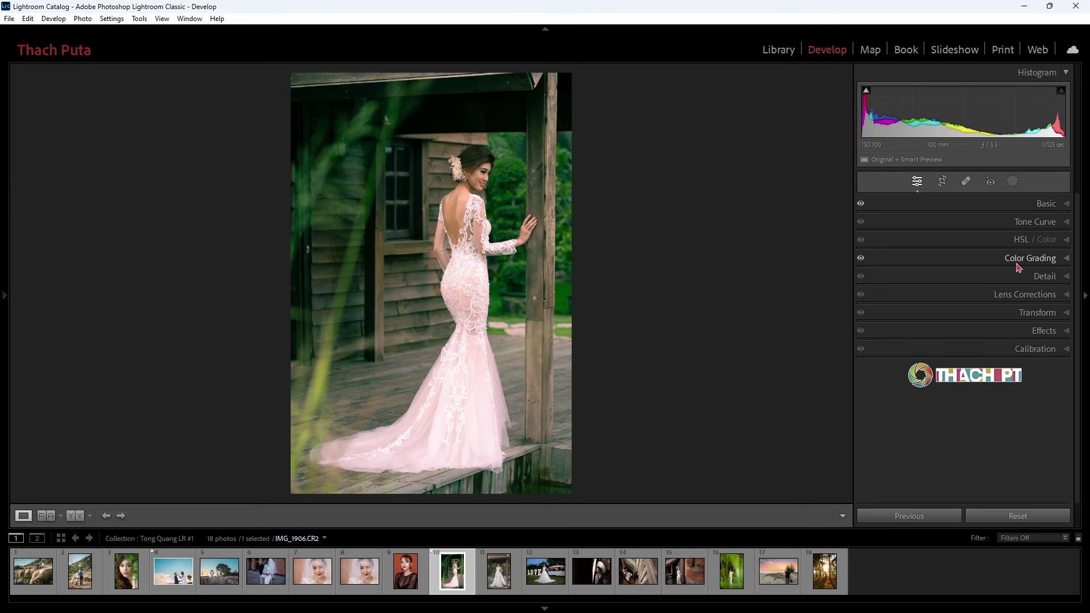
# Step: Expand the Detail panel with its preview window targeted on the bride's face
pyautogui.click(1030, 277)
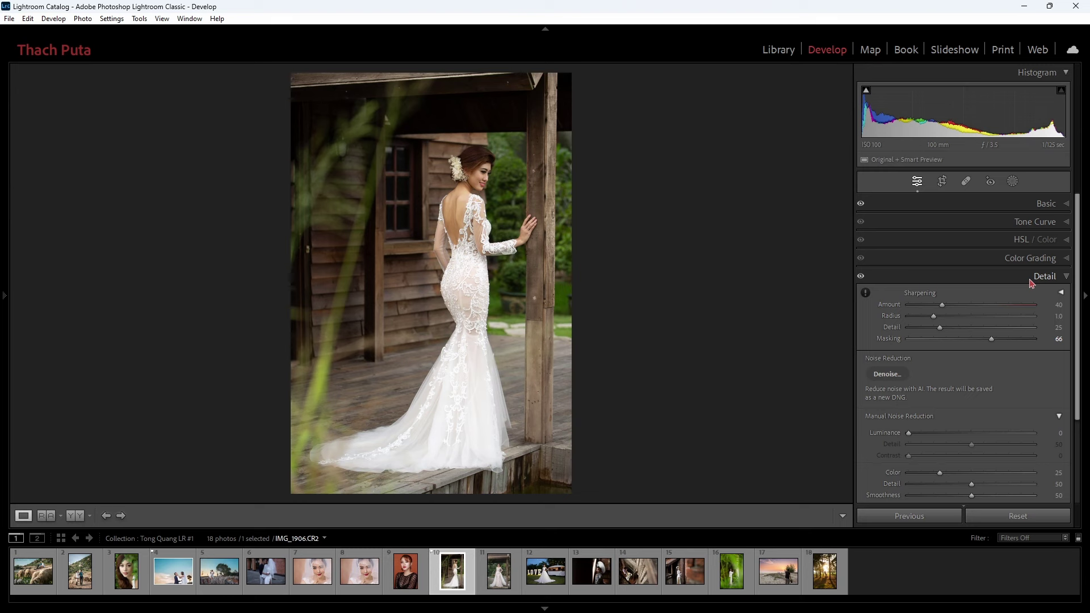
pyautogui.click(1061, 293)
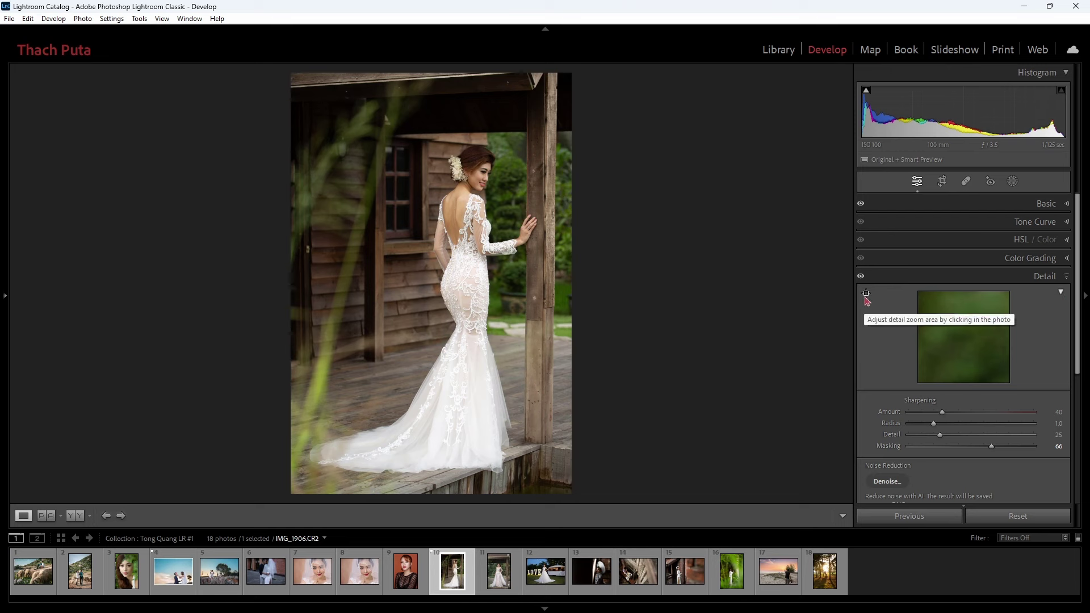
pyautogui.click(866, 295)
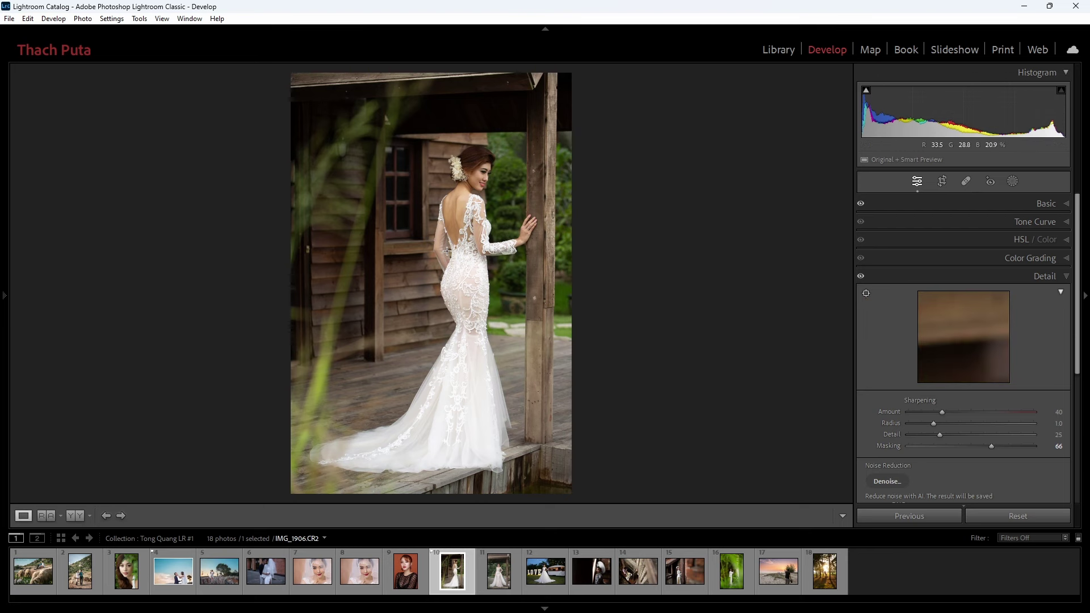
pyautogui.click(484, 181)
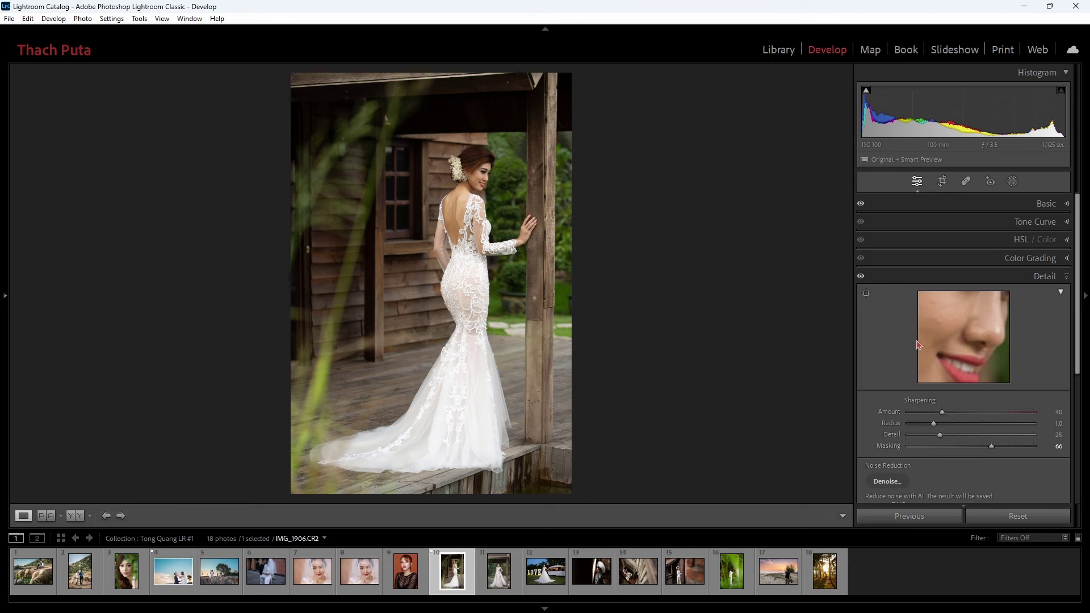
pyautogui.scroll(-3, 961, 341)
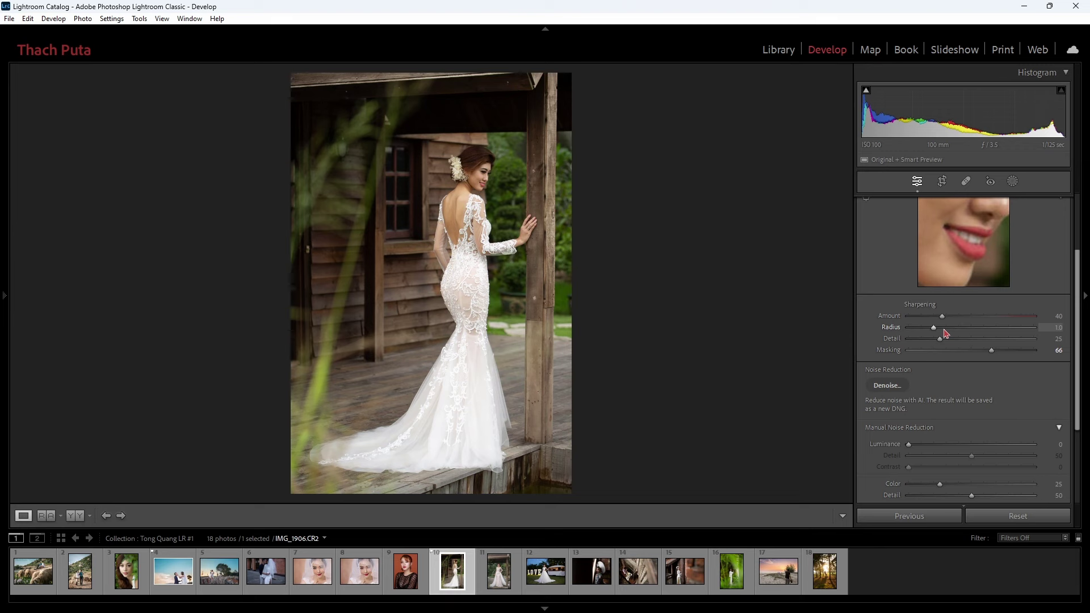
# Step: Set sharpening Amount 80, Radius 1.7 and Detail 41 using the Alt grayscale preview
pyautogui.click(943, 317)
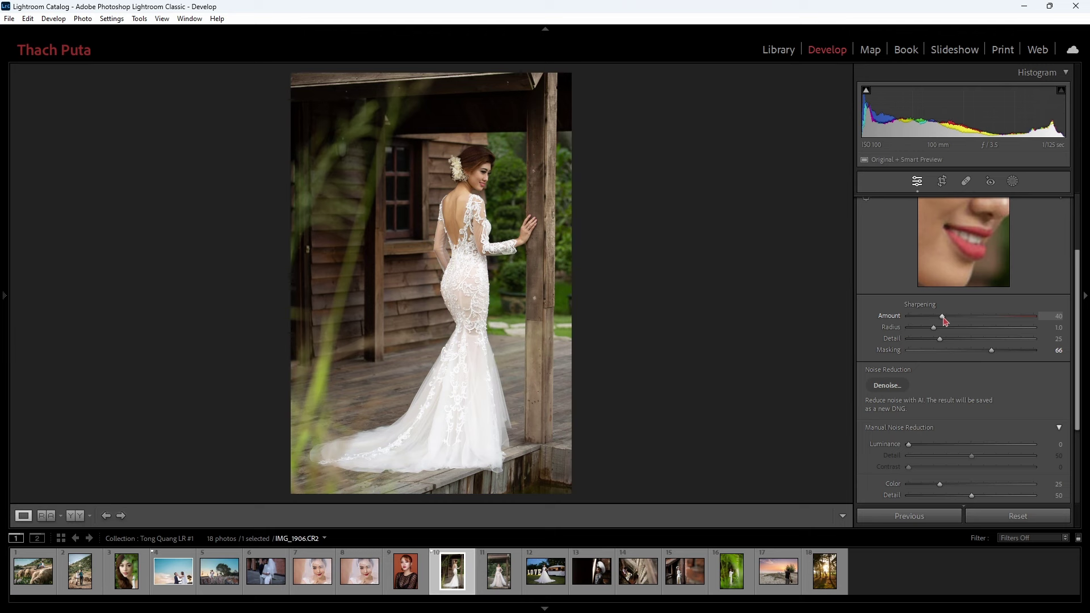
pyautogui.moveTo(942, 317); pyautogui.dragTo(992, 325)
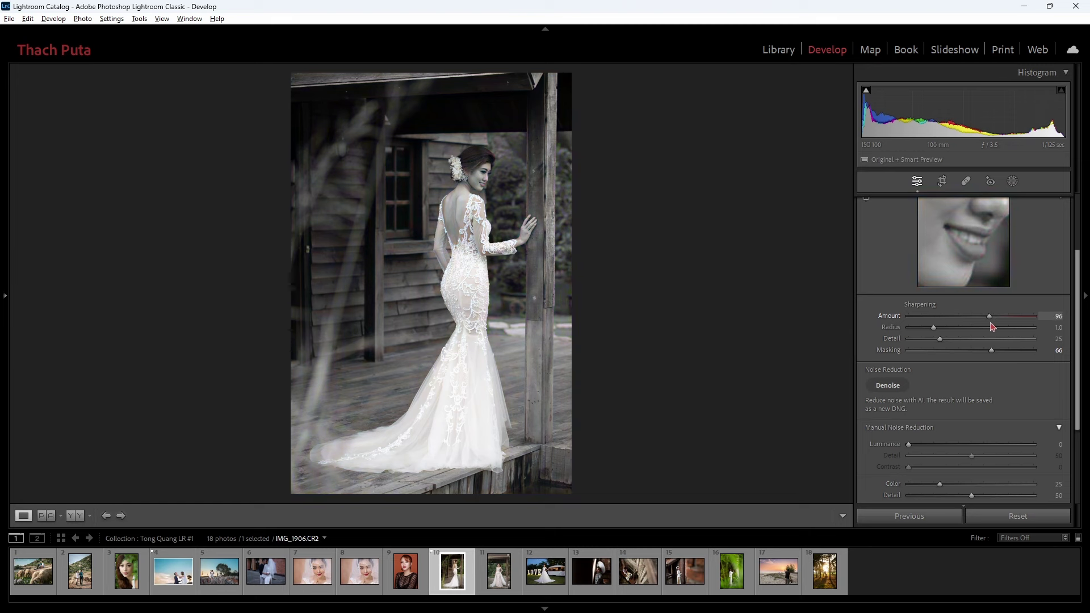
pyautogui.moveTo(992, 327); pyautogui.dragTo(977, 327)
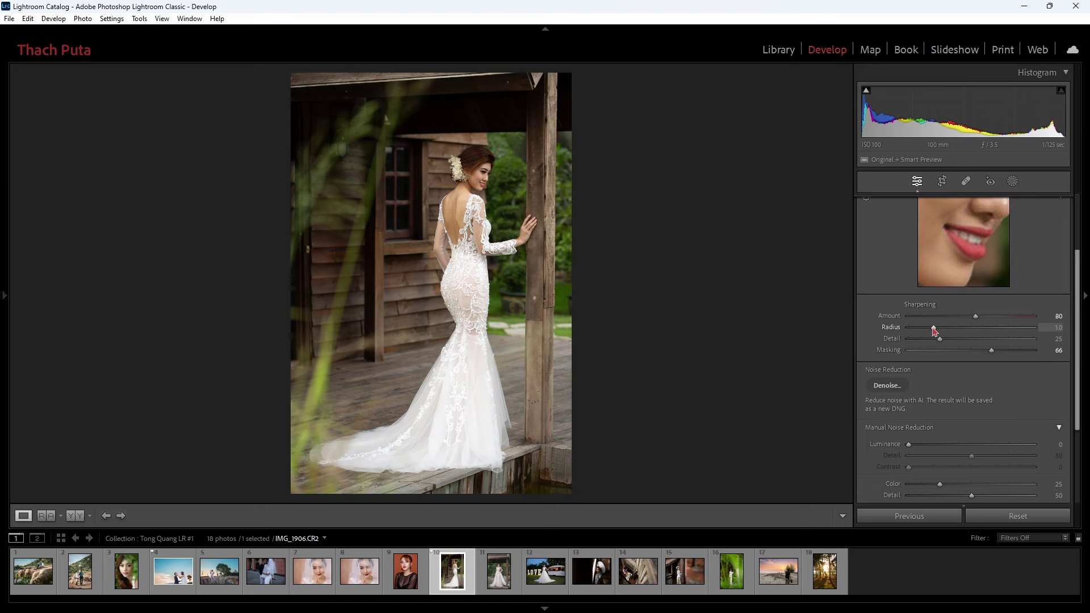
pyautogui.moveTo(933, 329); pyautogui.dragTo(973, 337)
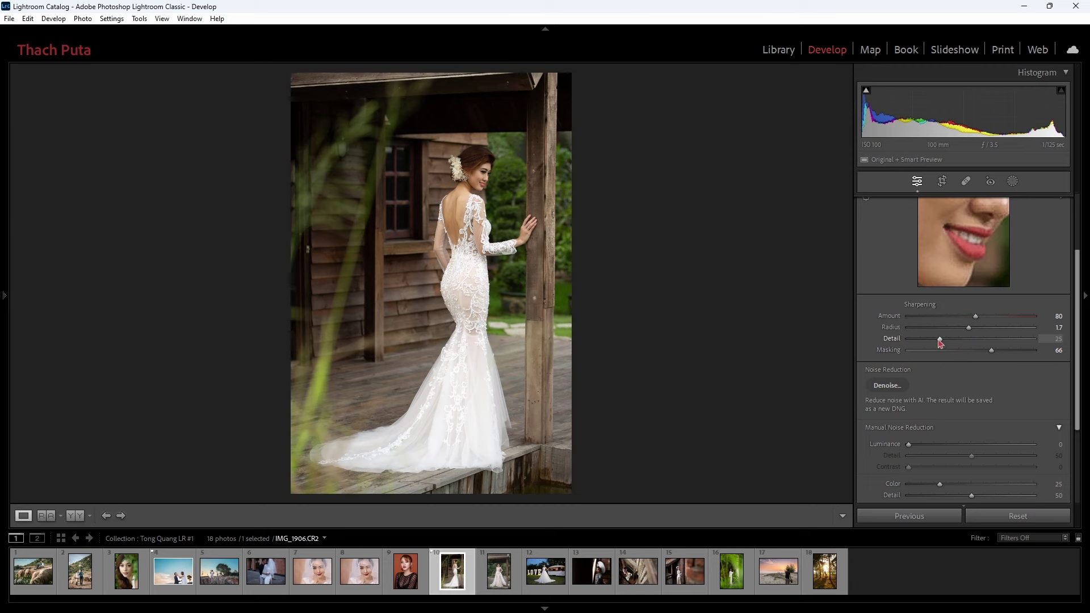
pyautogui.moveTo(939, 341); pyautogui.dragTo(963, 344)
# Step: Alt-drag sharpening Masking down to 0 to inspect the mask, then settle it at 61
pyautogui.keyDown('alt'); pyautogui.click(992, 352); pyautogui.keyUp('alt')
pyautogui.moveTo(993, 354); pyautogui.dragTo(911, 354)
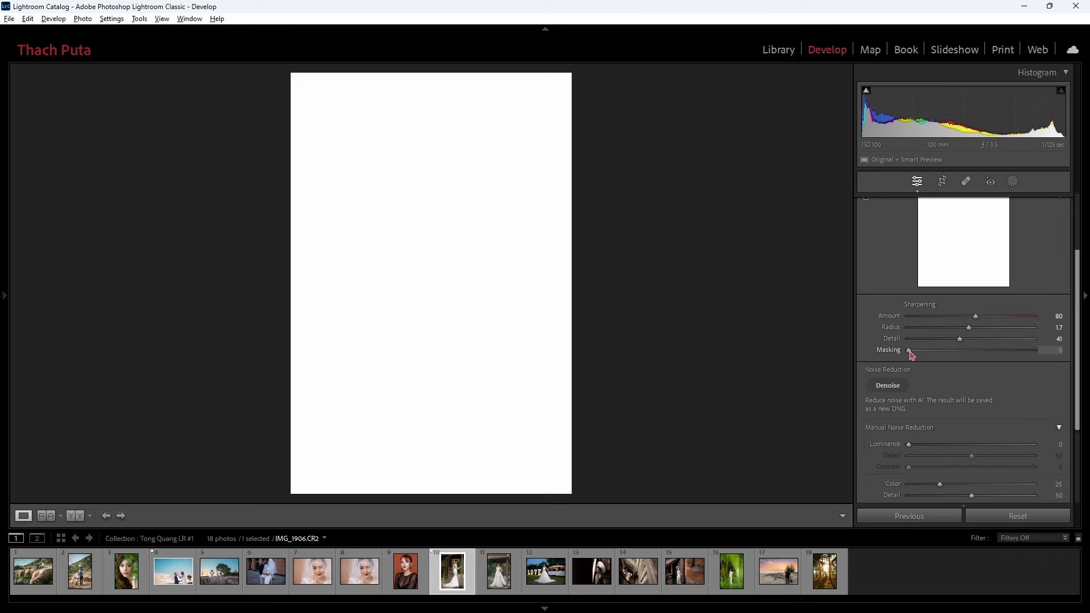
pyautogui.moveTo(912, 354); pyautogui.dragTo(977, 353)
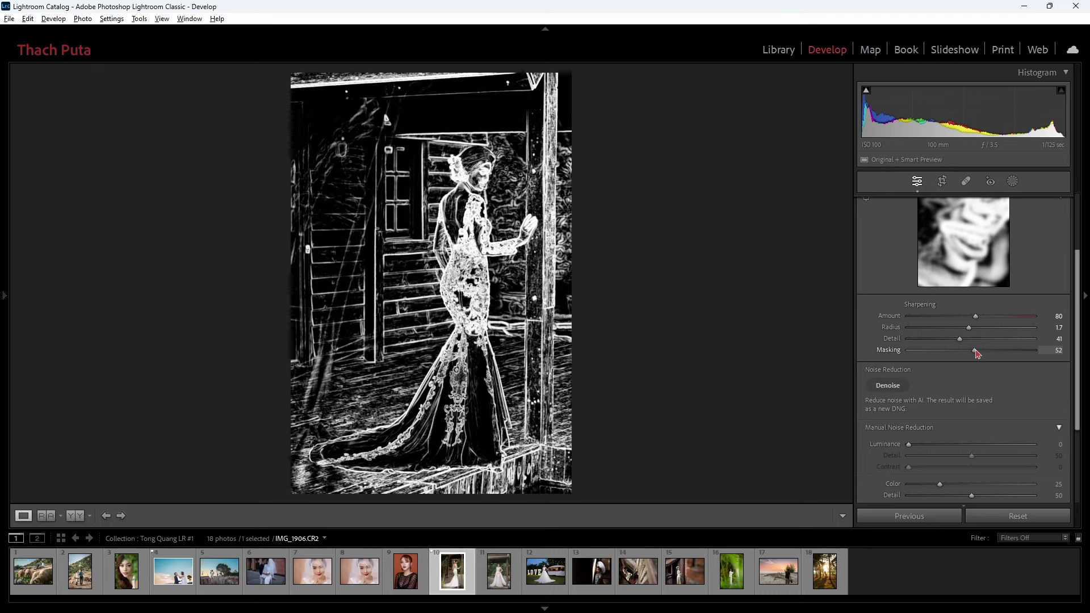
pyautogui.keyDown('alt'); pyautogui.click(977, 353); pyautogui.keyUp('alt')
pyautogui.moveTo(977, 354); pyautogui.dragTo(987, 355)
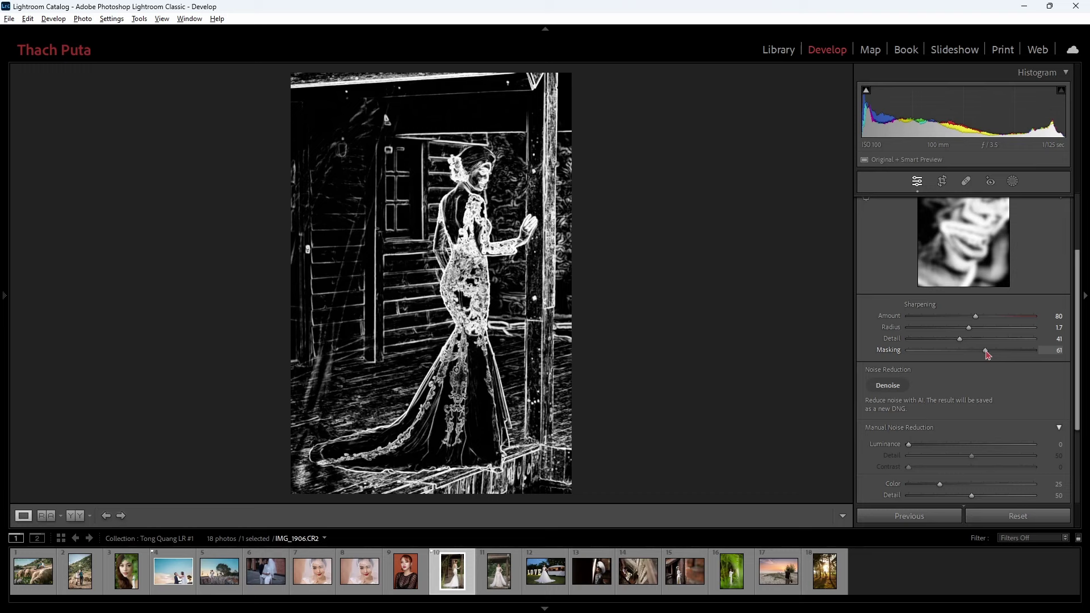
pyautogui.moveTo(987, 355); pyautogui.dragTo(986, 352)
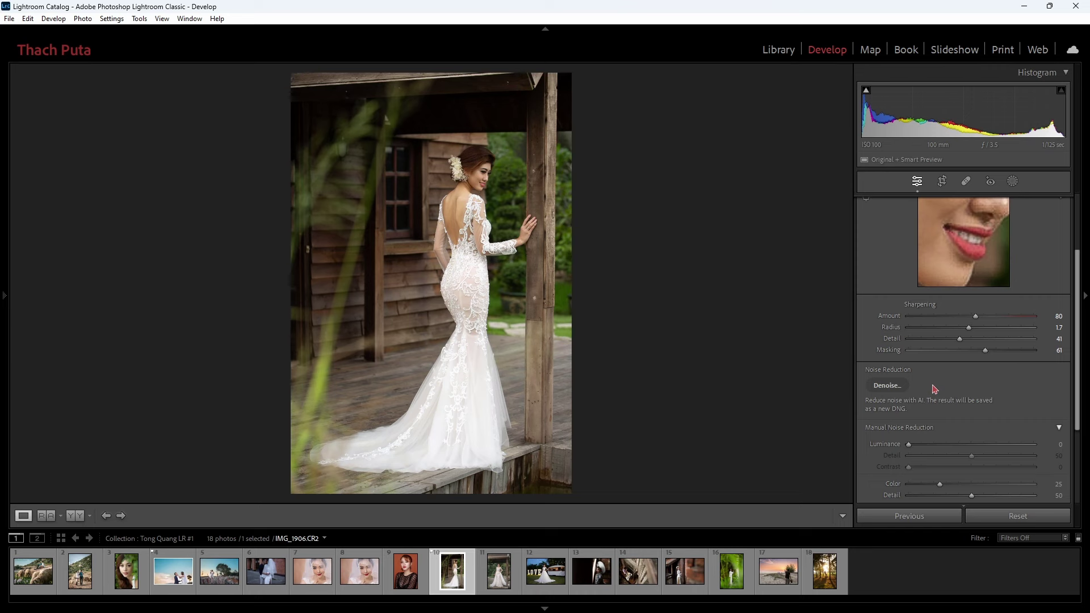
# Step: Open the sunset beach photo of the man waving, check its before view, and reveal the Detail settings
pyautogui.click(779, 577)
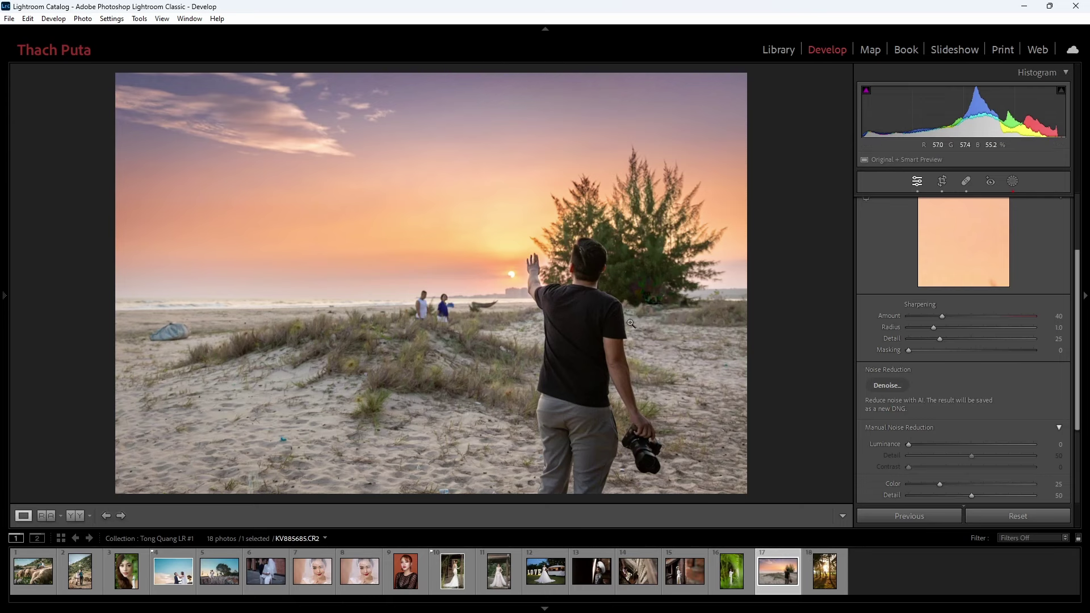
pyautogui.press('\\')
pyautogui.press('\\')
pyautogui.scroll(-1, 925, 426)
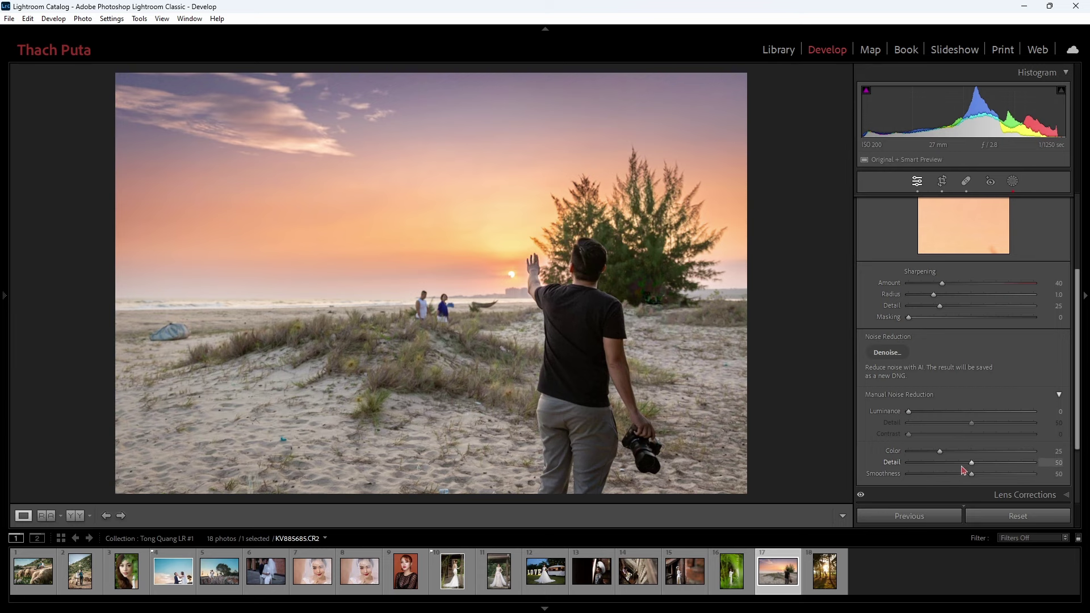
# Step: At 1:1 zoom, set luminance noise reduction 35, Detail 67, Contrast 17, and reset Color to 50
pyautogui.press('z')
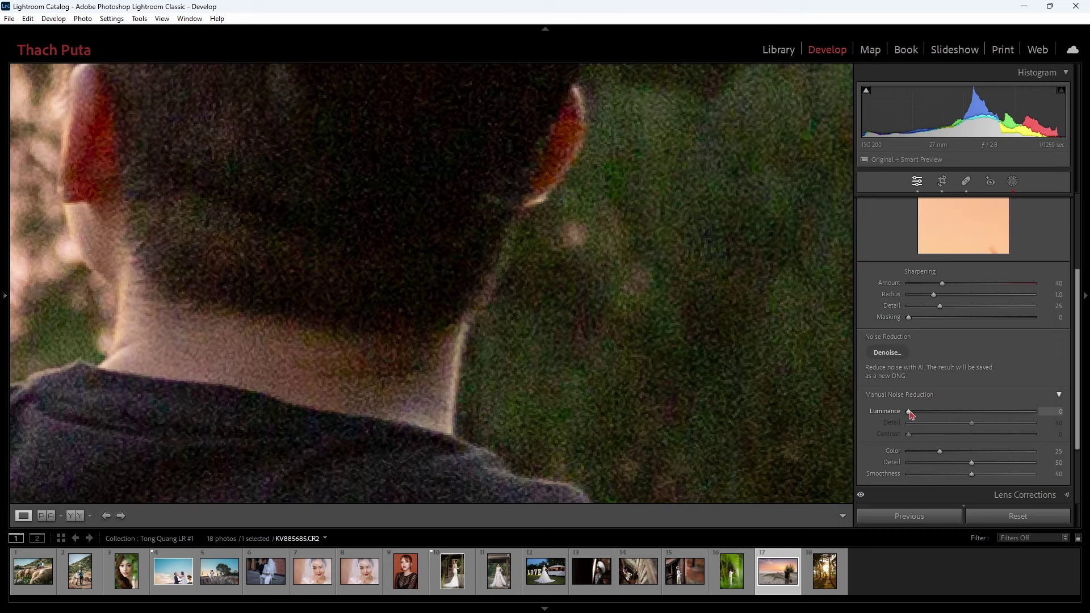
pyautogui.moveTo(910, 414); pyautogui.dragTo(952, 416)
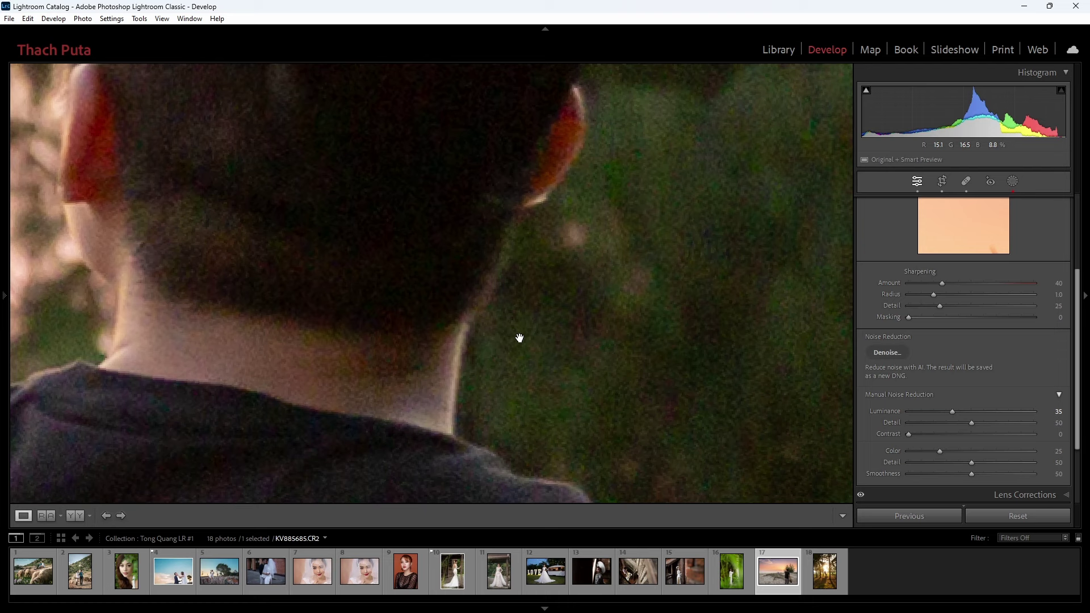
pyautogui.moveTo(972, 423); pyautogui.dragTo(992, 423)
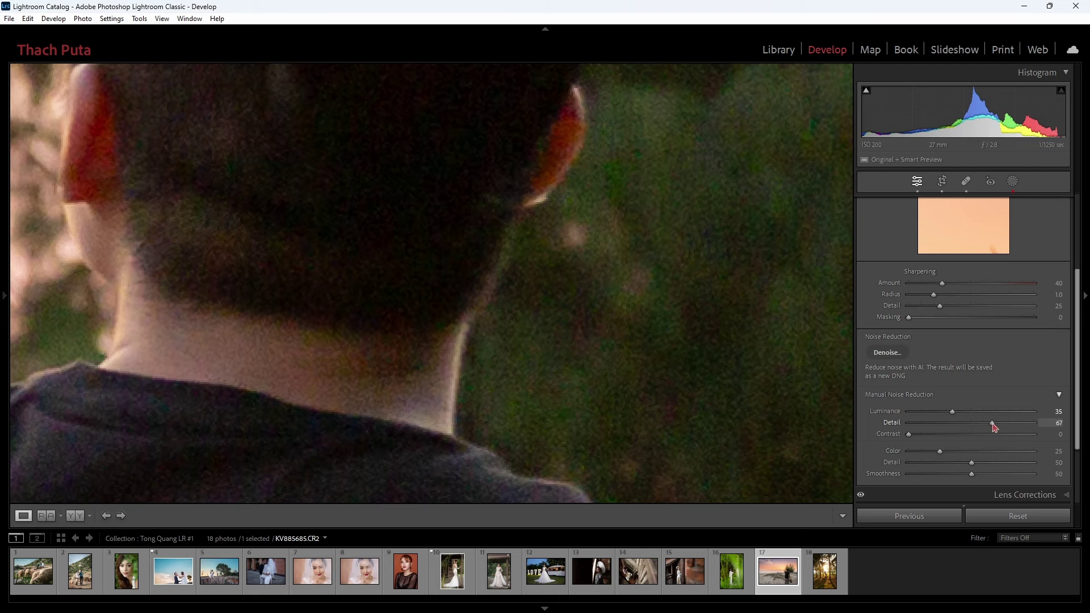
pyautogui.moveTo(908, 434); pyautogui.dragTo(933, 438)
pyautogui.moveTo(312, 288); pyautogui.dragTo(482, 289)
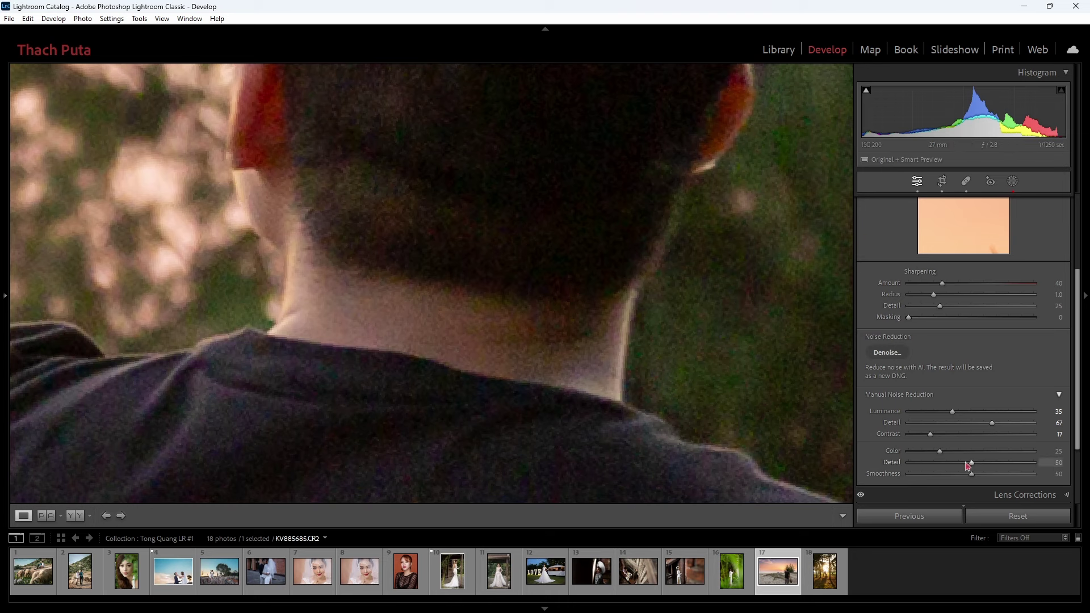
pyautogui.doubleClick(941, 452)
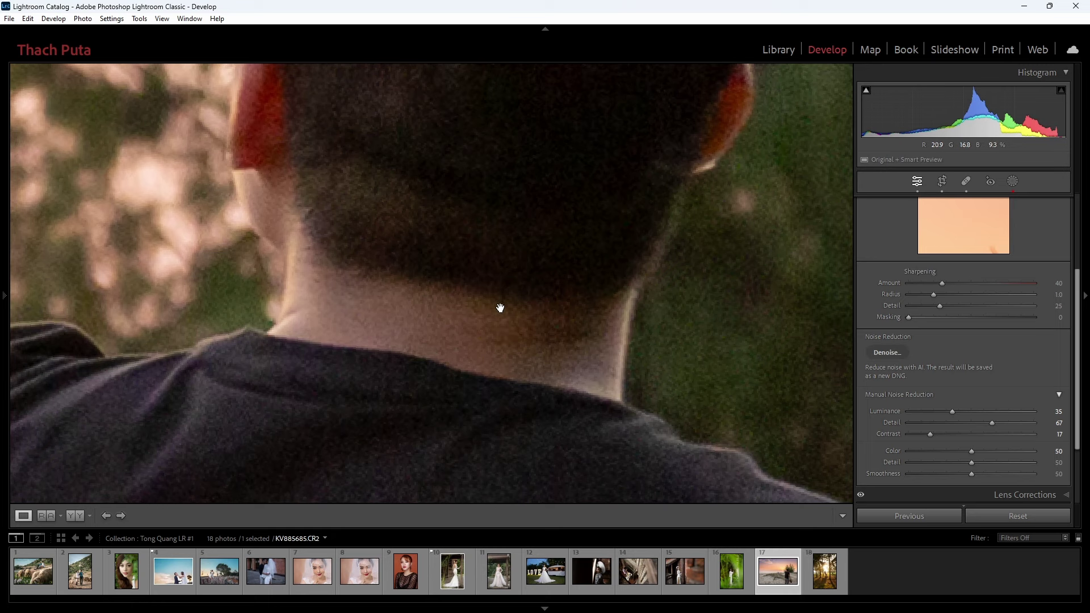
# Step: Compare Detail adjustments on and off, then set color noise Smoothness to about 64
pyautogui.scroll(3, 909, 255)
pyautogui.click(862, 221)
pyautogui.click(861, 221)
pyautogui.scroll(-3, 974, 376)
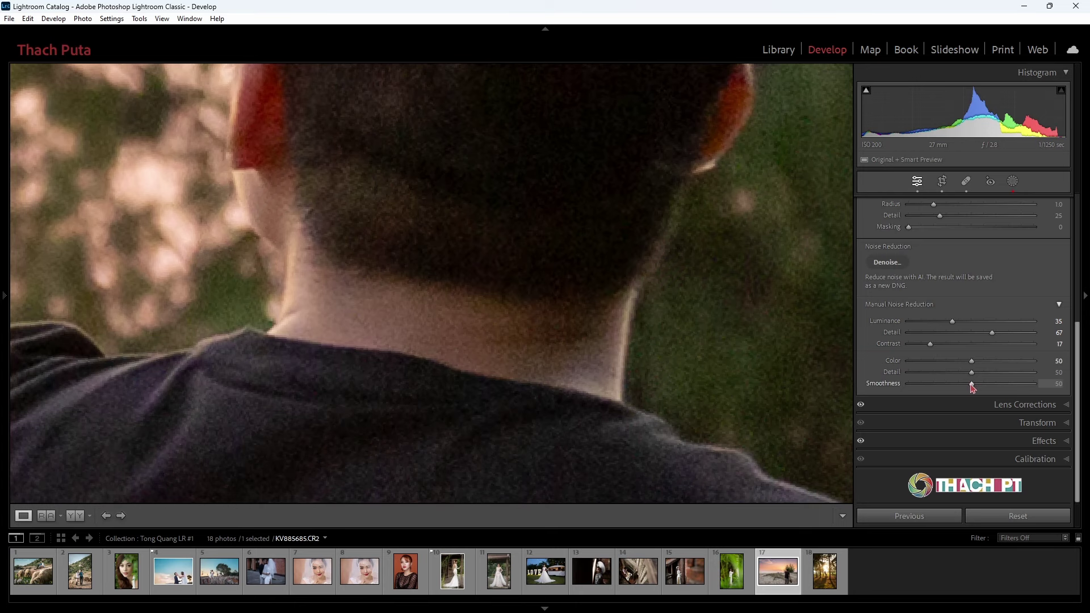
pyautogui.moveTo(972, 385); pyautogui.dragTo(1020, 384)
pyautogui.moveTo(689, 174); pyautogui.dragTo(674, 204)
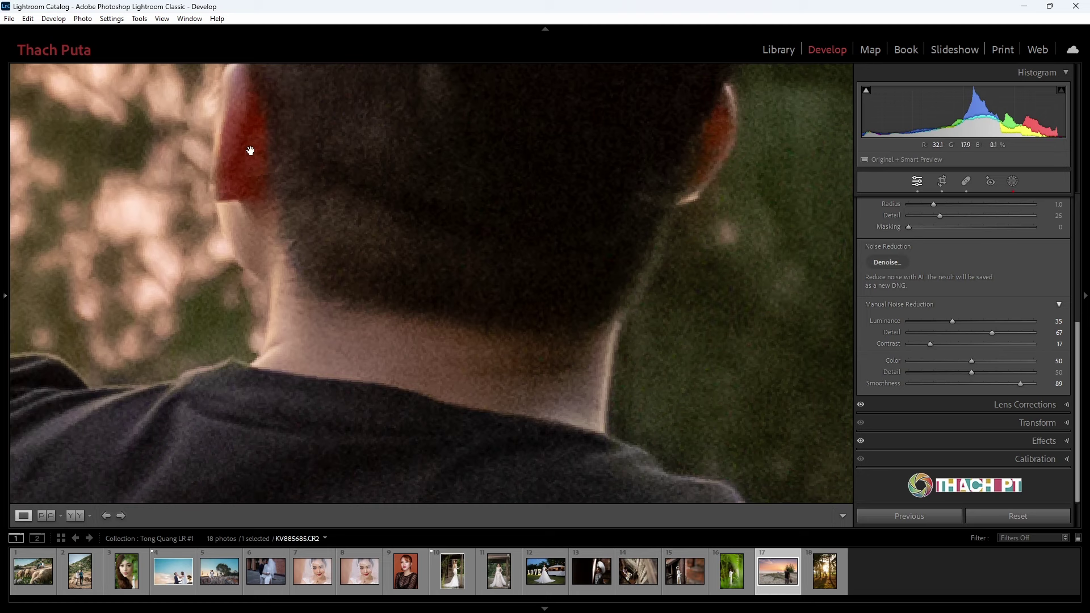
pyautogui.moveTo(1020, 384); pyautogui.dragTo(967, 385)
pyautogui.moveTo(969, 386); pyautogui.dragTo(994, 388)
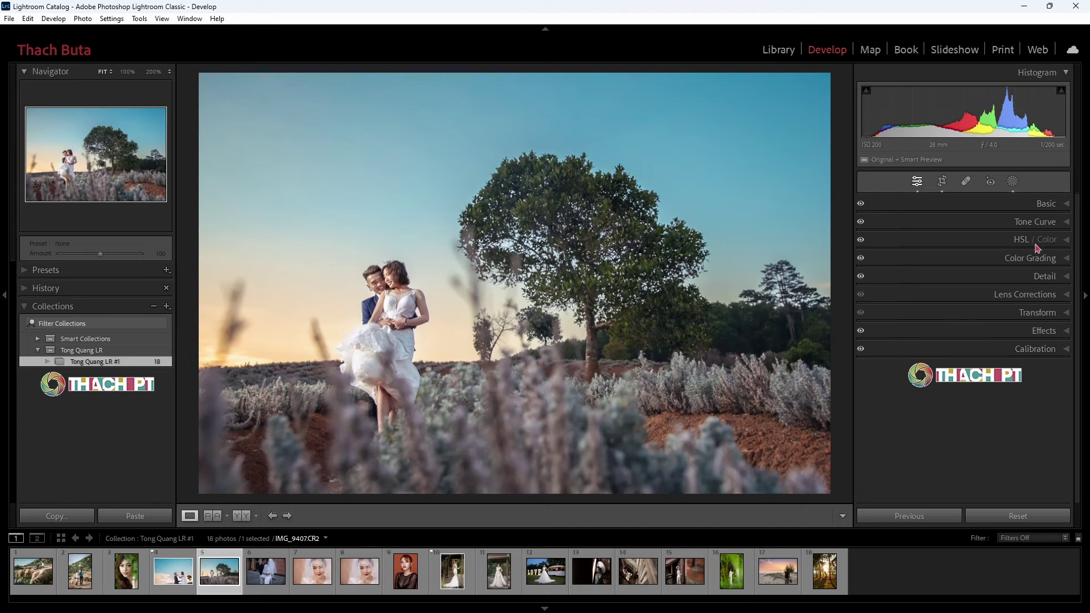
# Step: Turn on Remove Chromatic Aberration, checking the bride's shoulder edge up close
pyautogui.click(1041, 294)
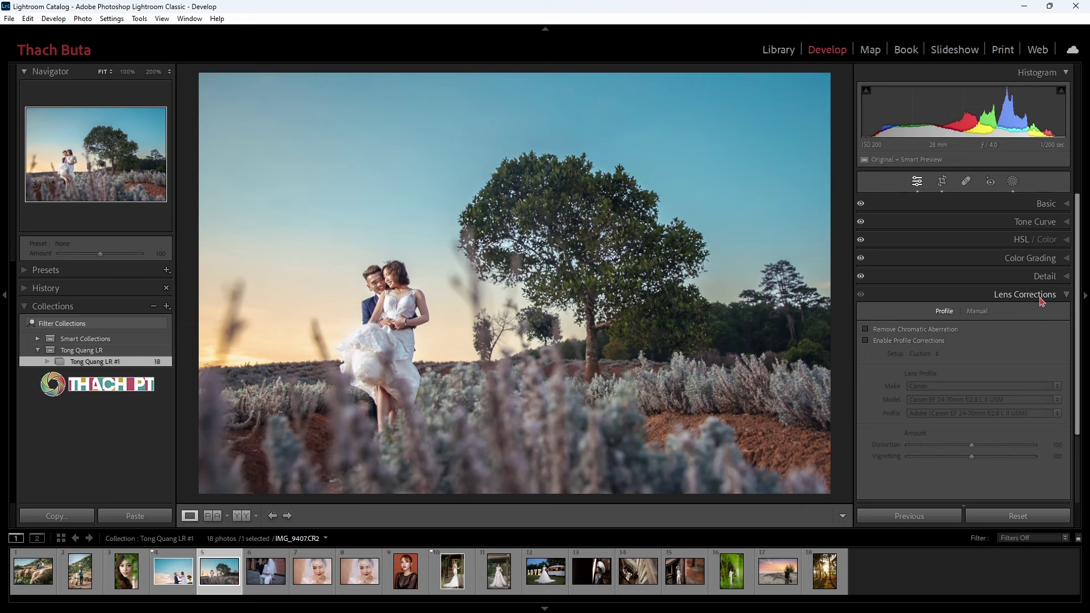
pyautogui.scroll(-2, 877, 248)
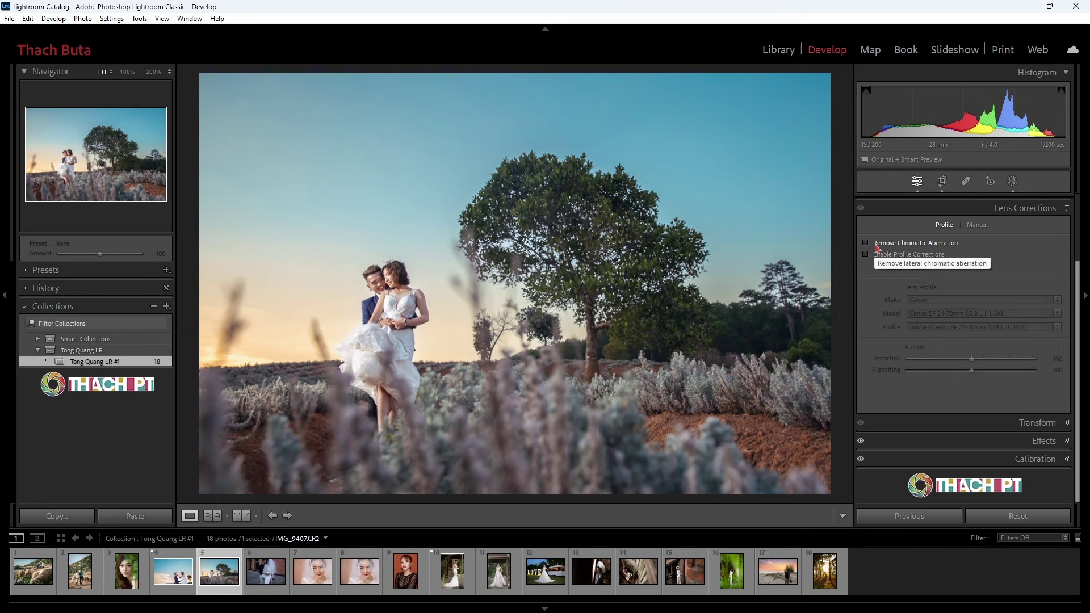
pyautogui.click(427, 352)
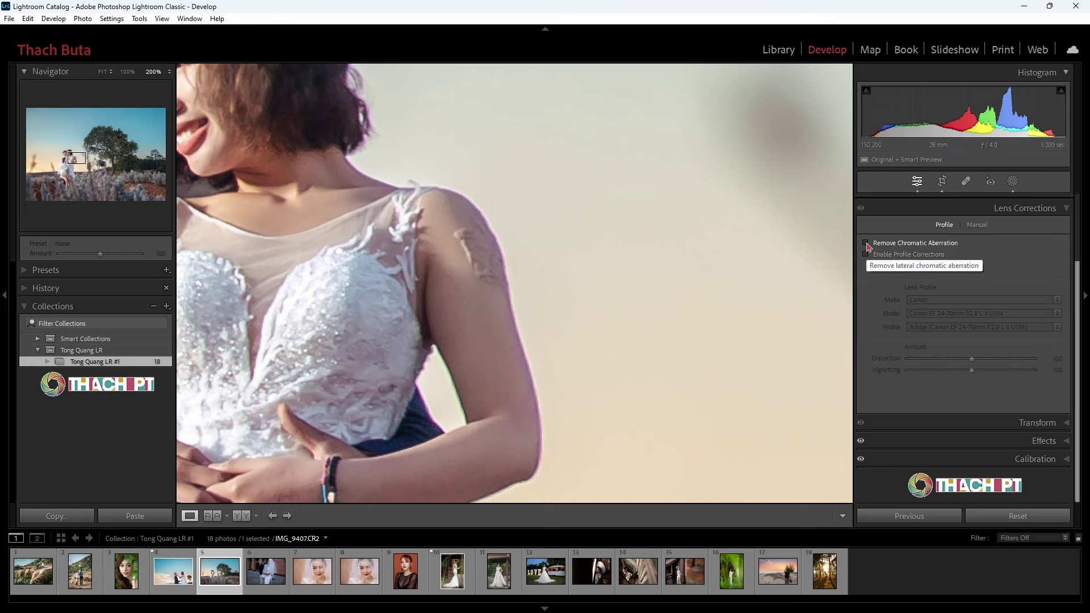
pyautogui.click(865, 243)
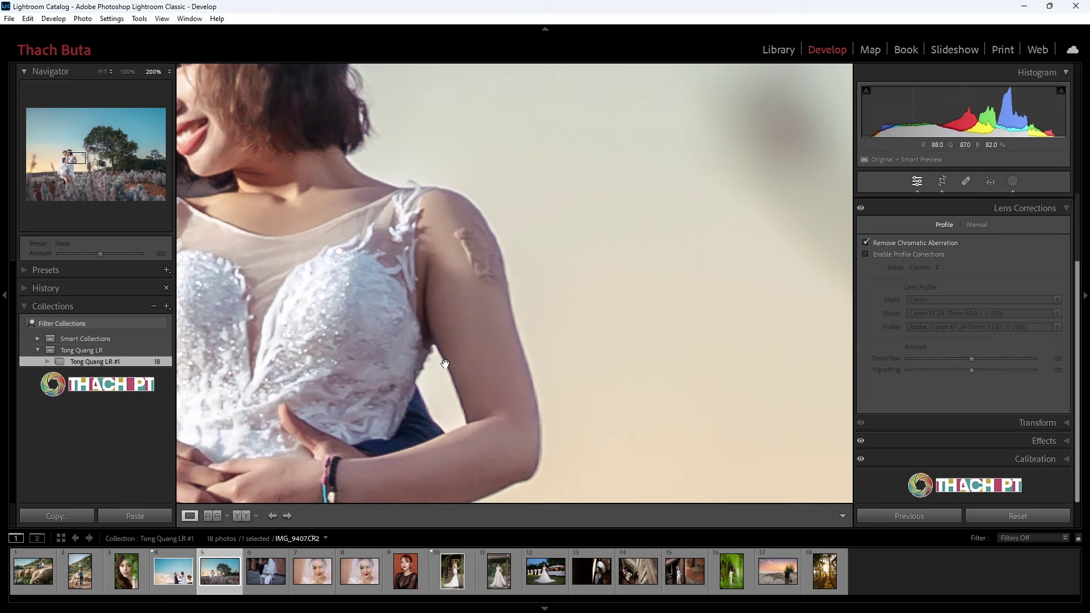
pyautogui.click(470, 390)
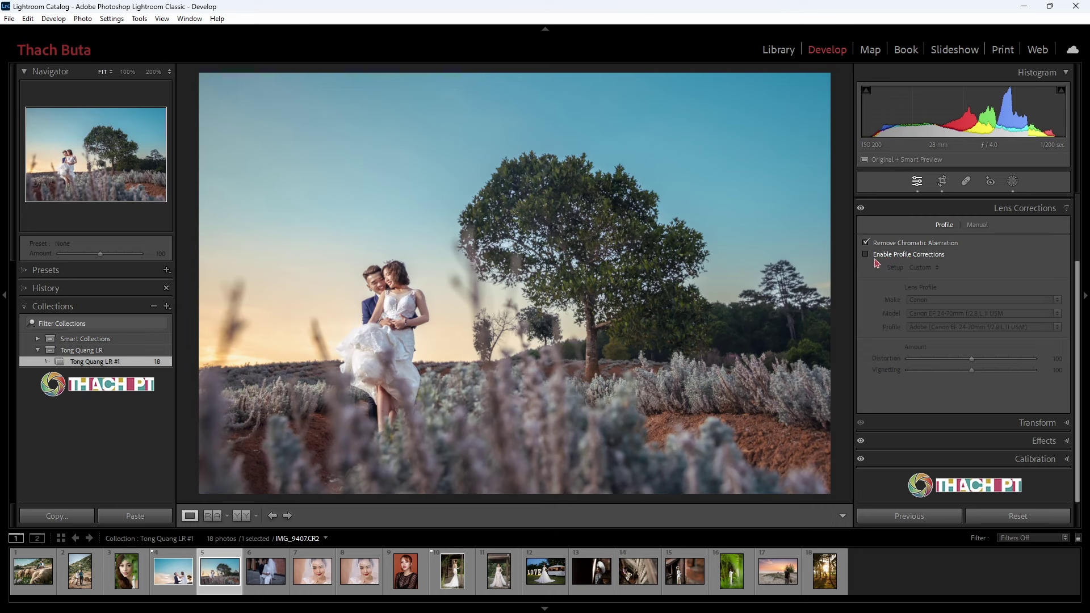
# Step: Enable lens profile corrections with the Setup set to Auto
pyautogui.click(869, 256)
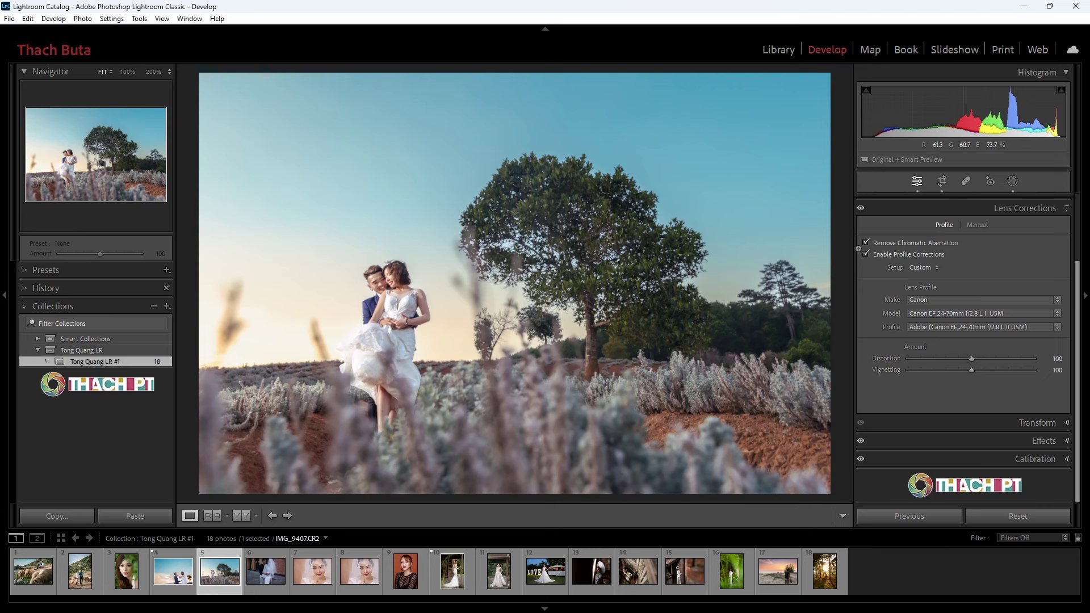
pyautogui.click(923, 268)
pyautogui.click(942, 294)
# Step: Try distortion and vignetting amounts, keep distortion at 100, then open the wooden-house bride photo
pyautogui.moveTo(971, 359); pyautogui.dragTo(1005, 364)
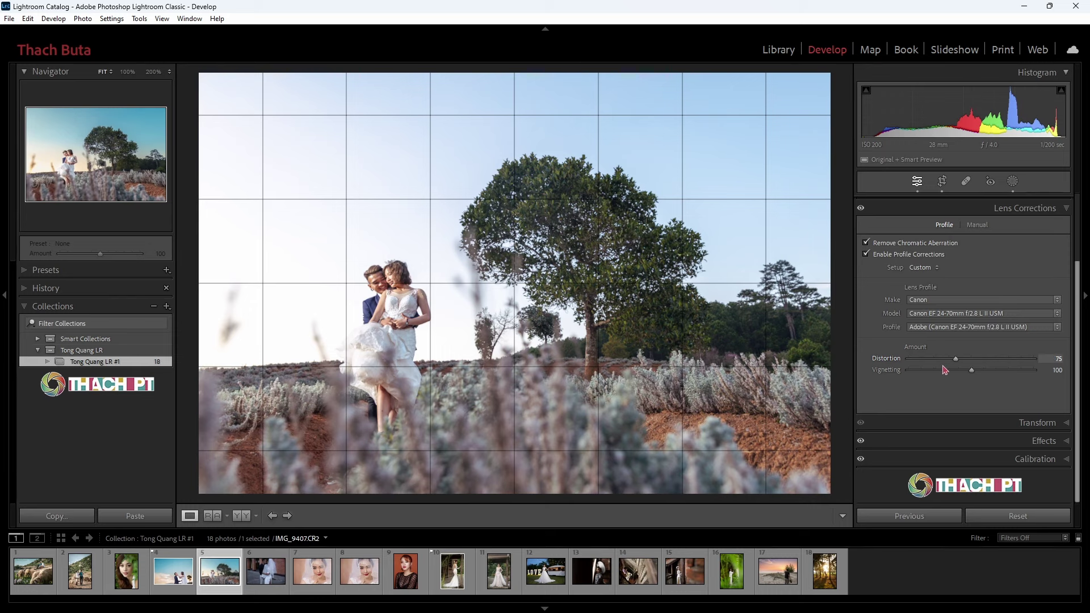
pyautogui.moveTo(1005, 363); pyautogui.dragTo(972, 362)
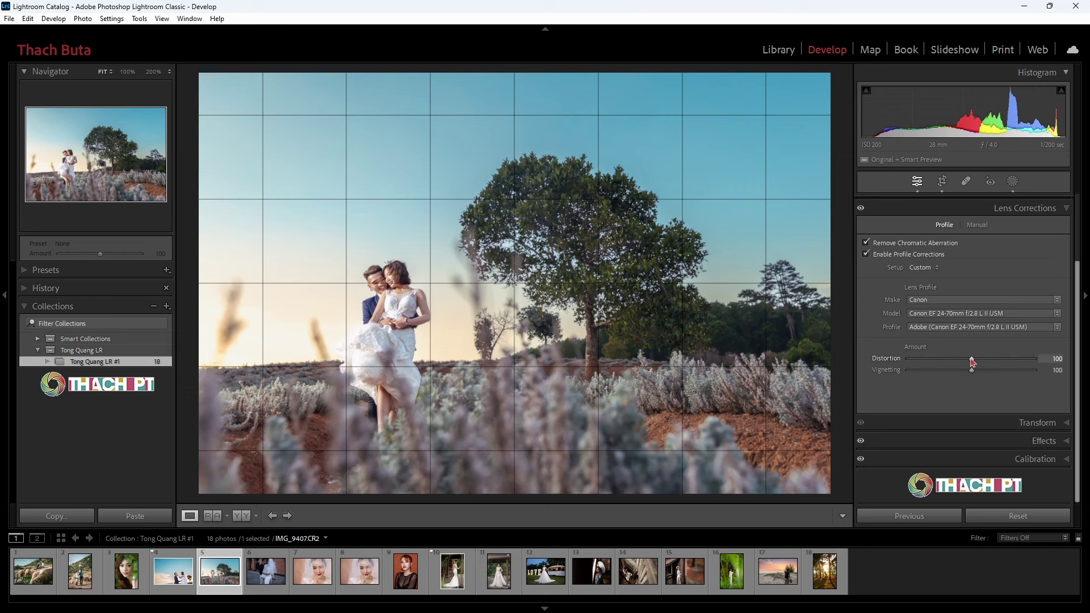
pyautogui.moveTo(973, 372)
pyautogui.mouseDown()
pyautogui.moveTo(932, 382)
pyautogui.moveTo(1003, 381)
pyautogui.moveTo(975, 381)
pyautogui.mouseUp()
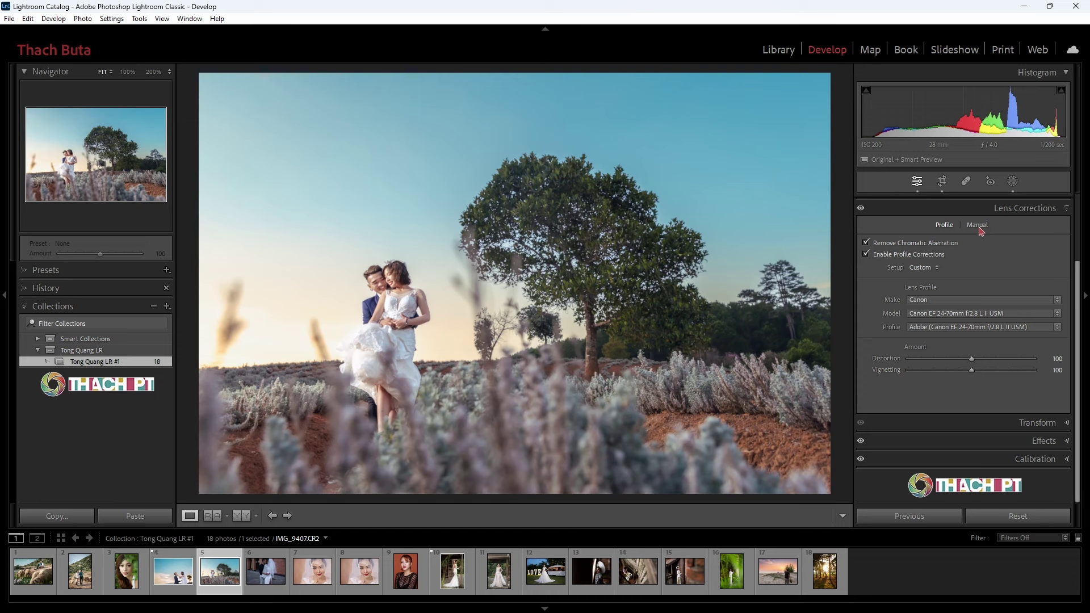
pyautogui.click(979, 227)
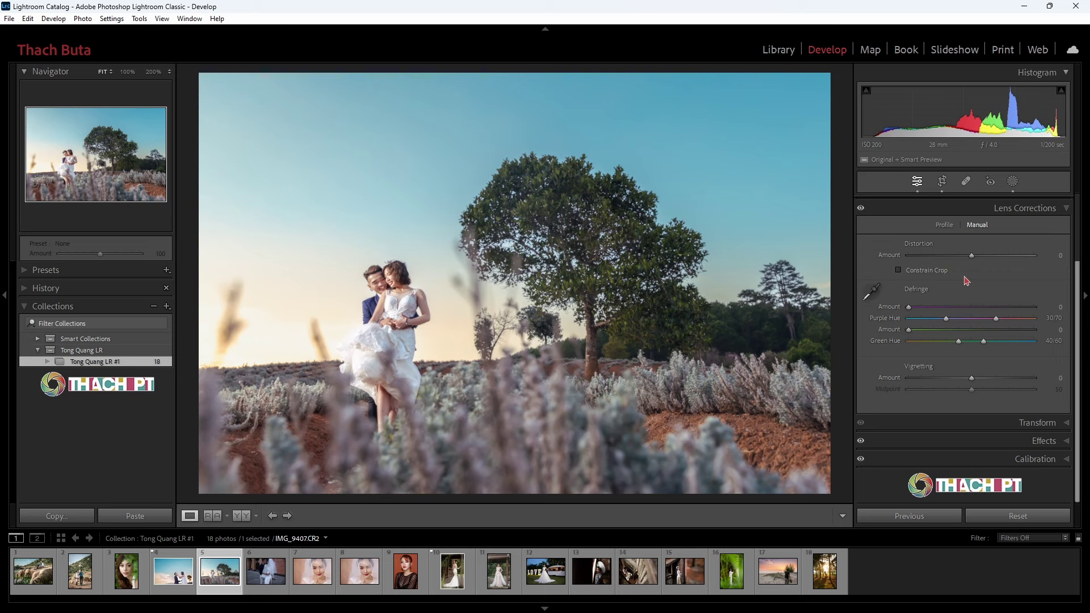
pyautogui.click(945, 225)
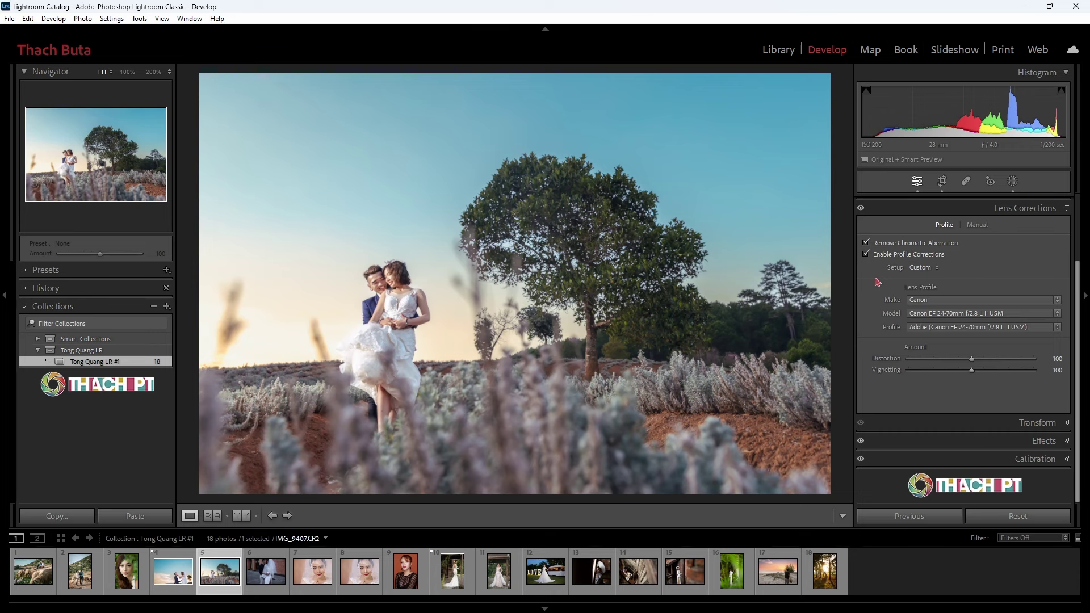
pyautogui.click(457, 570)
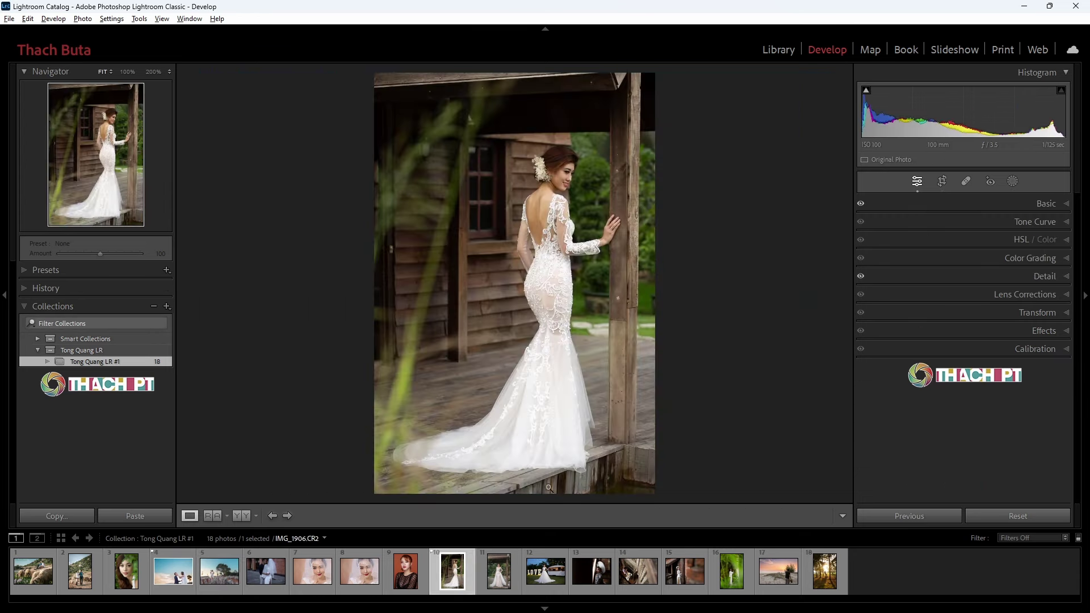
# Step: Tilt the bride photo's vertical and horizontal perspective with the Transform sliders
pyautogui.click(1041, 318)
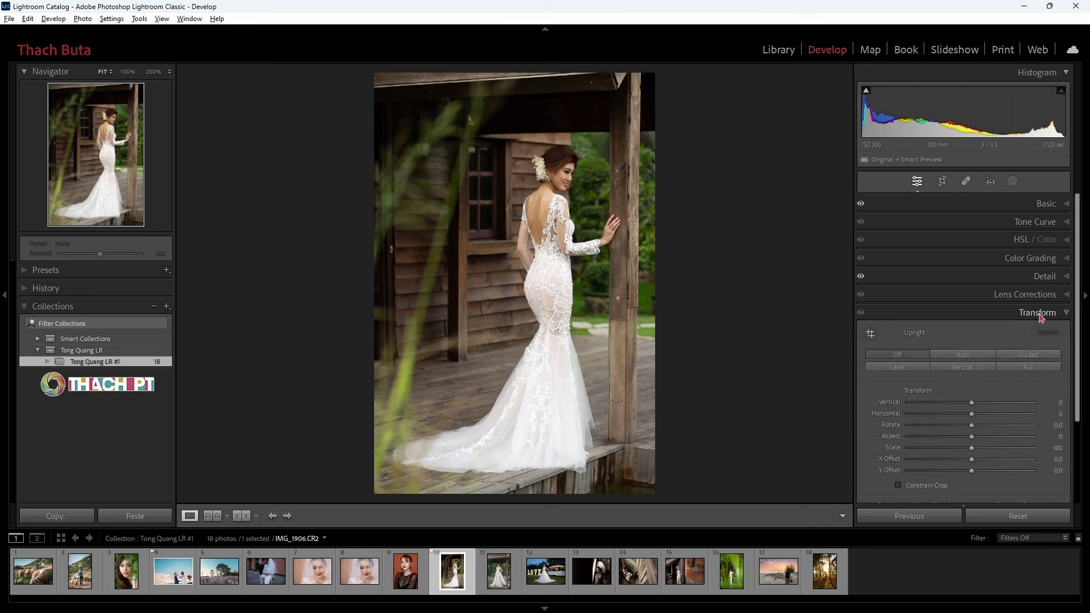
pyautogui.scroll(-3, 1041, 318)
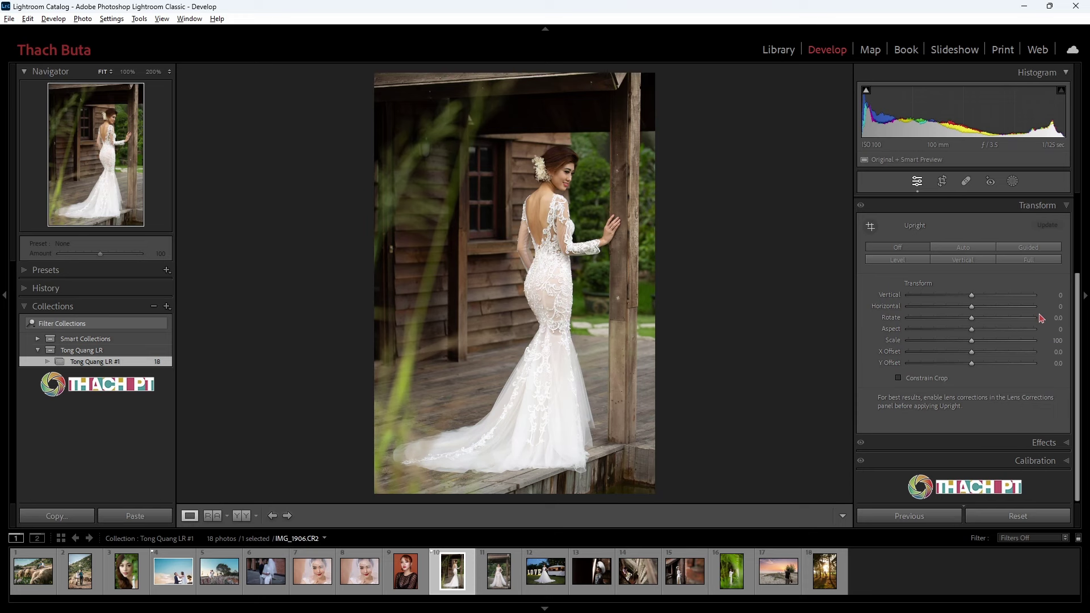
pyautogui.click(972, 296)
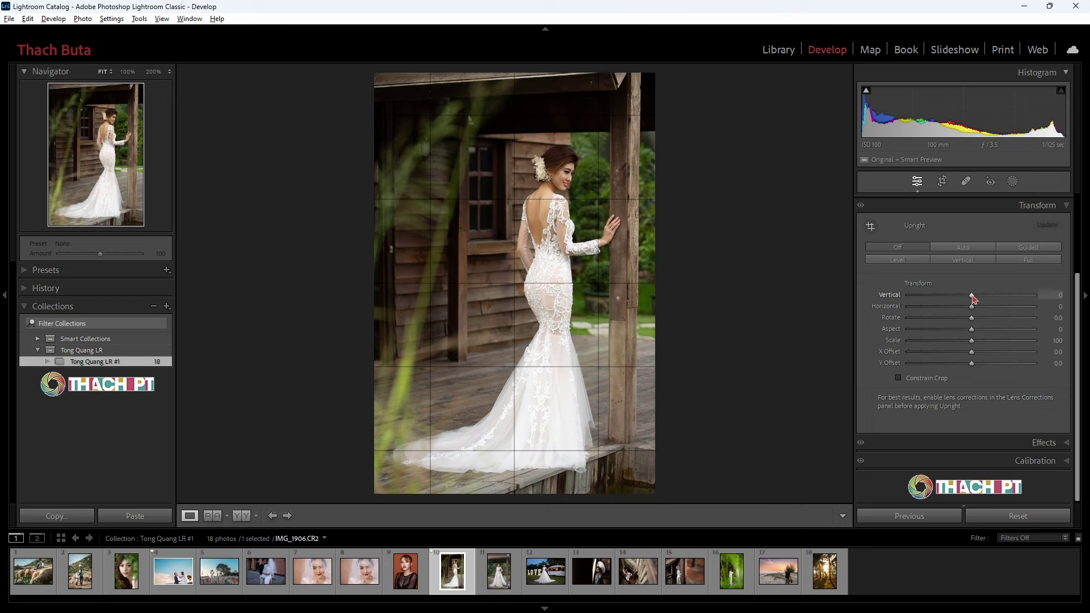
pyautogui.moveTo(973, 298)
pyautogui.mouseDown()
pyautogui.moveTo(985, 299)
pyautogui.moveTo(963, 303)
pyautogui.moveTo(974, 303)
pyautogui.mouseUp()
pyautogui.moveTo(974, 306); pyautogui.dragTo(974, 312)
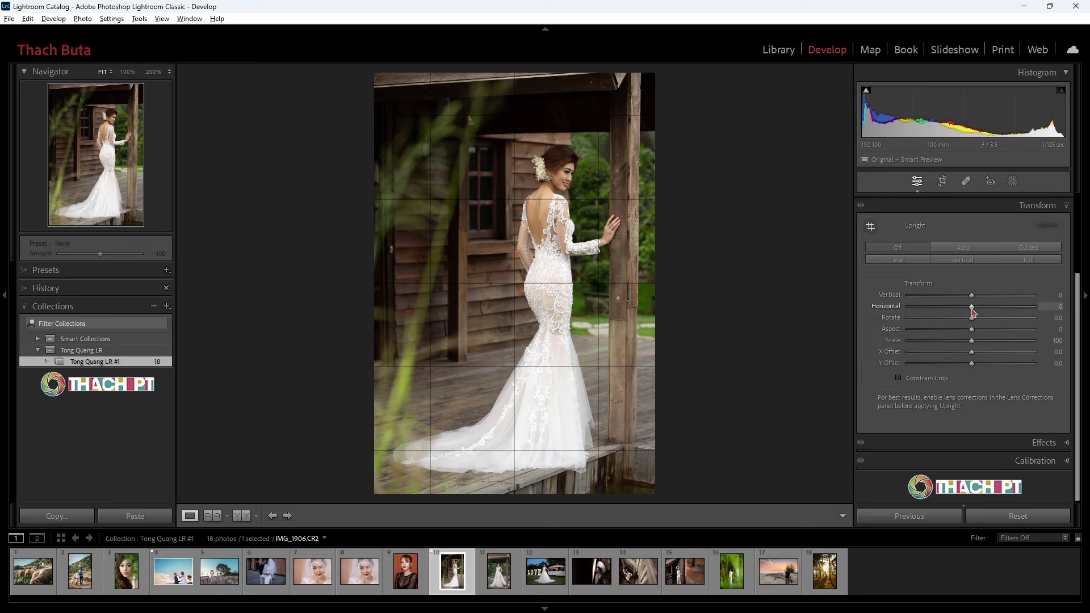
pyautogui.moveTo(973, 310)
pyautogui.mouseDown()
pyautogui.moveTo(960, 313)
pyautogui.moveTo(995, 324)
pyautogui.moveTo(974, 333)
pyautogui.moveTo(992, 333)
pyautogui.mouseUp()
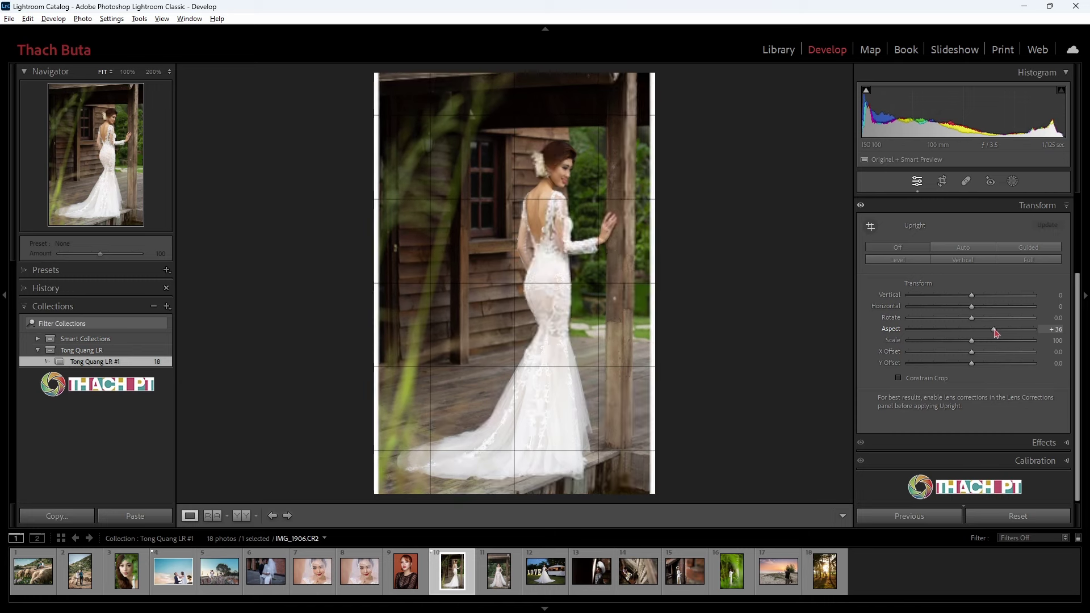
# Step: Try aspect, scale and X offset changes, resetting each back to its default
pyautogui.moveTo(994, 332); pyautogui.dragTo(961, 341)
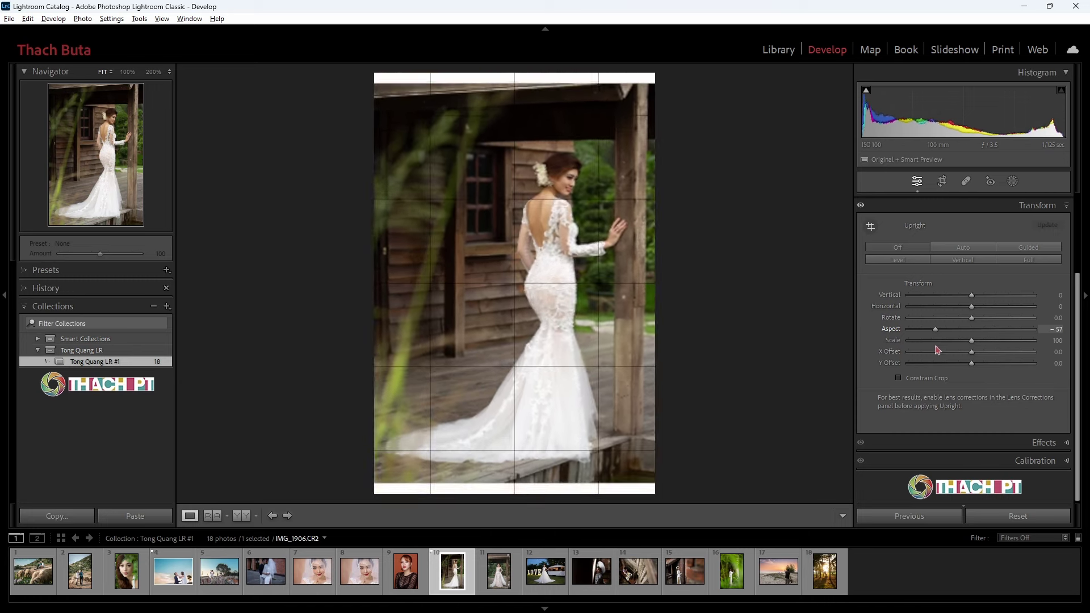
pyautogui.doubleClick(971, 330)
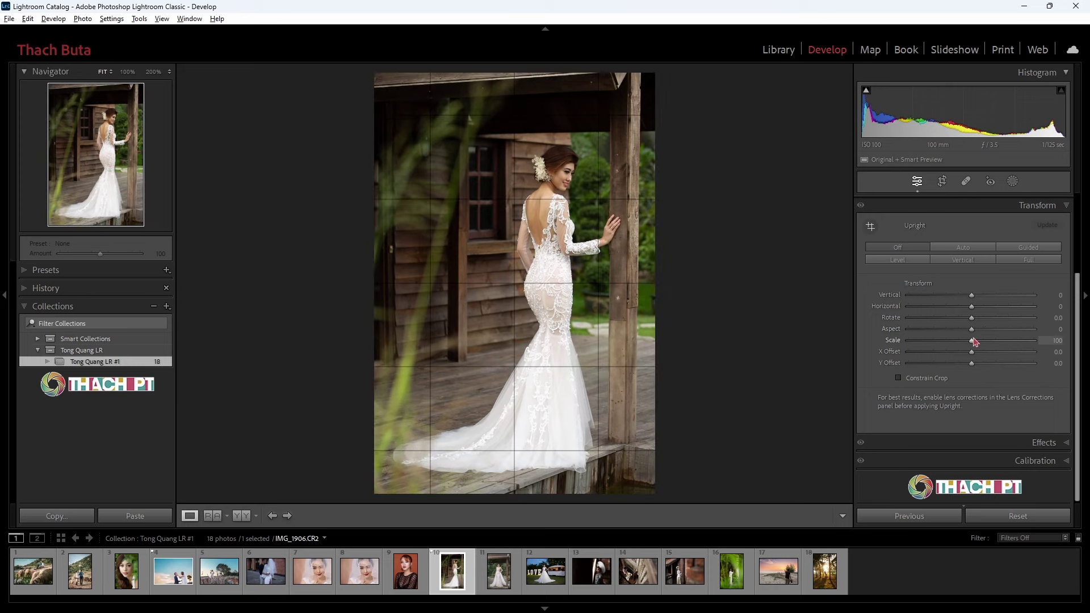
pyautogui.moveTo(972, 341); pyautogui.dragTo(960, 340)
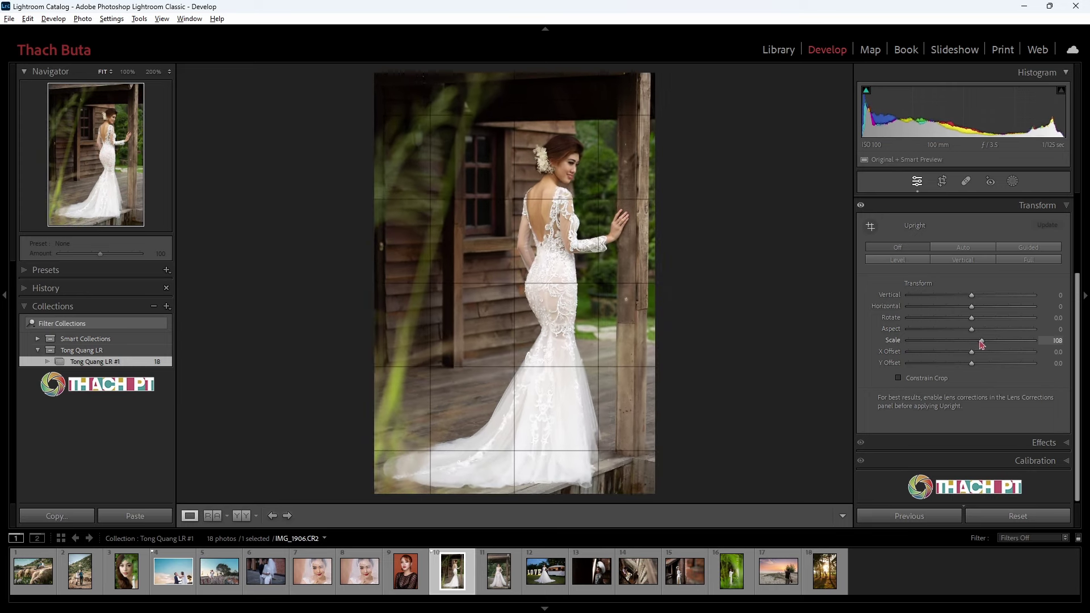
pyautogui.doubleClick(960, 342)
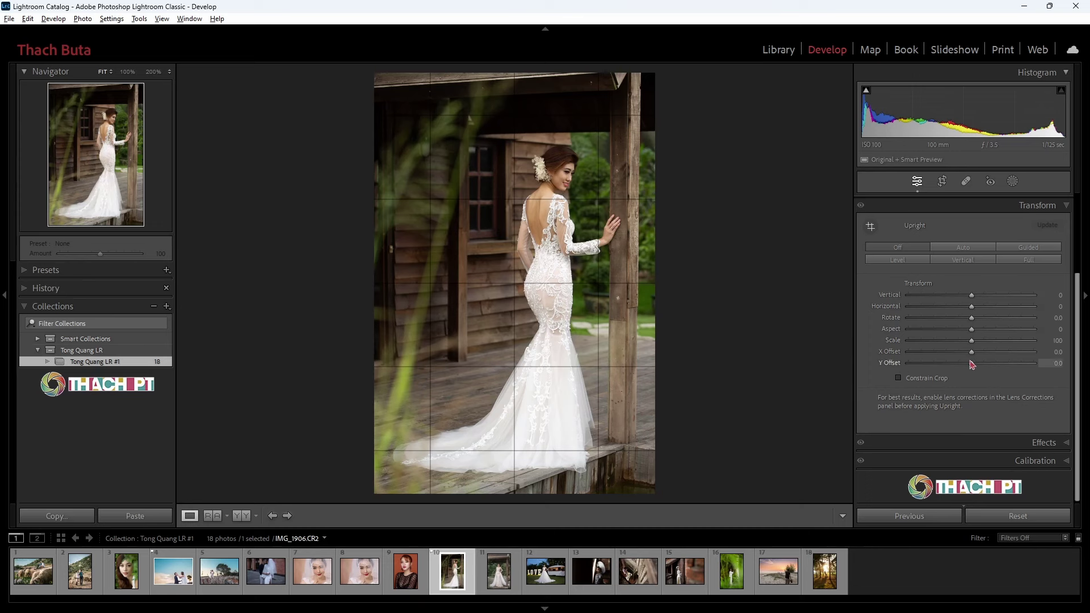
pyautogui.moveTo(972, 357)
pyautogui.mouseDown()
pyautogui.moveTo(985, 363)
pyautogui.moveTo(979, 352)
pyautogui.moveTo(972, 368)
pyautogui.mouseUp()
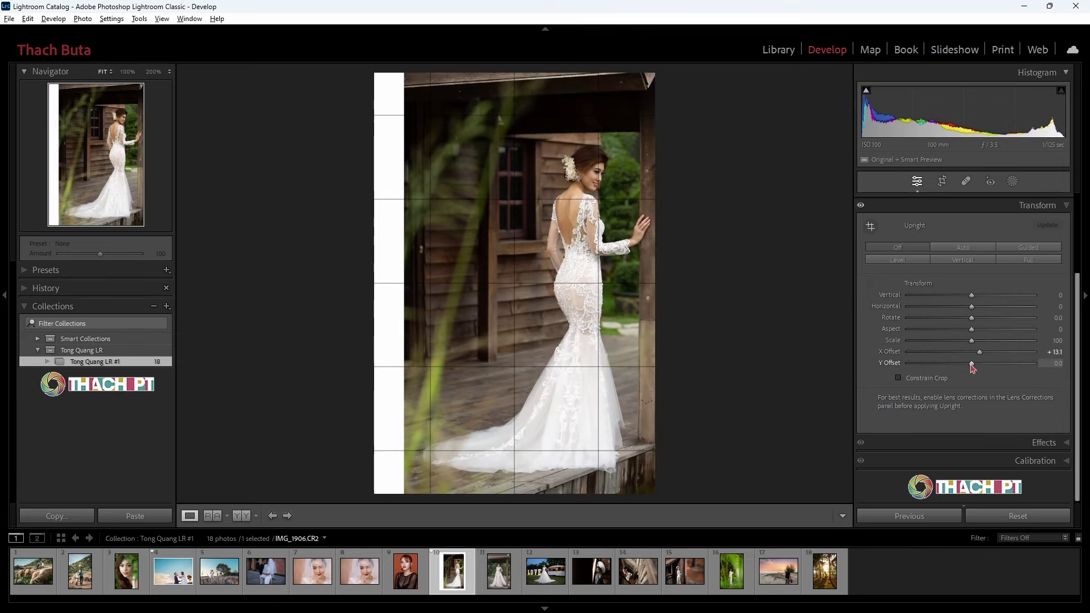
pyautogui.doubleClick(979, 352)
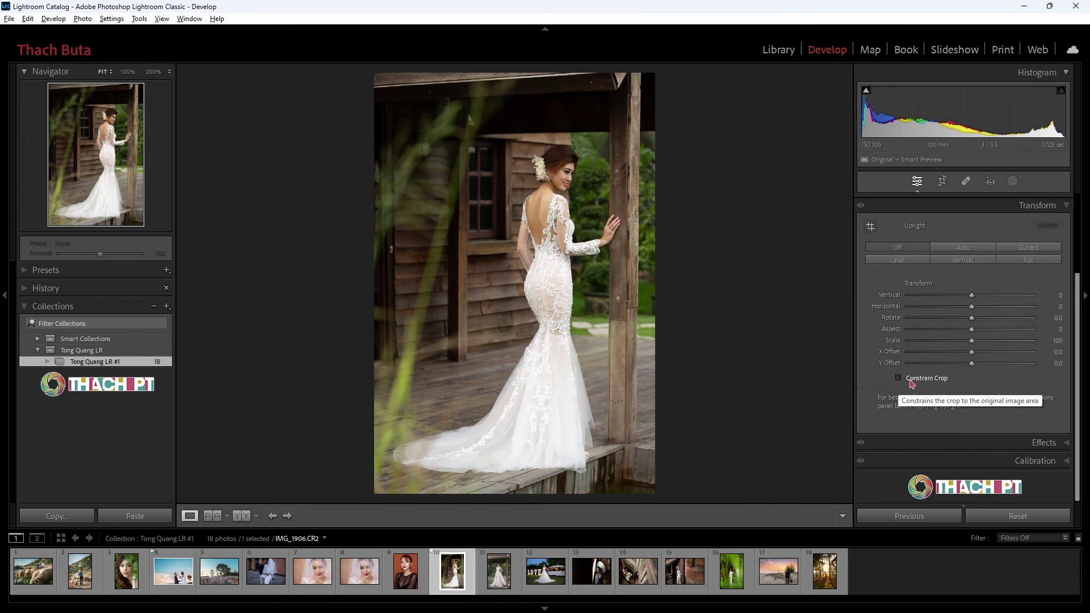
pyautogui.click(943, 181)
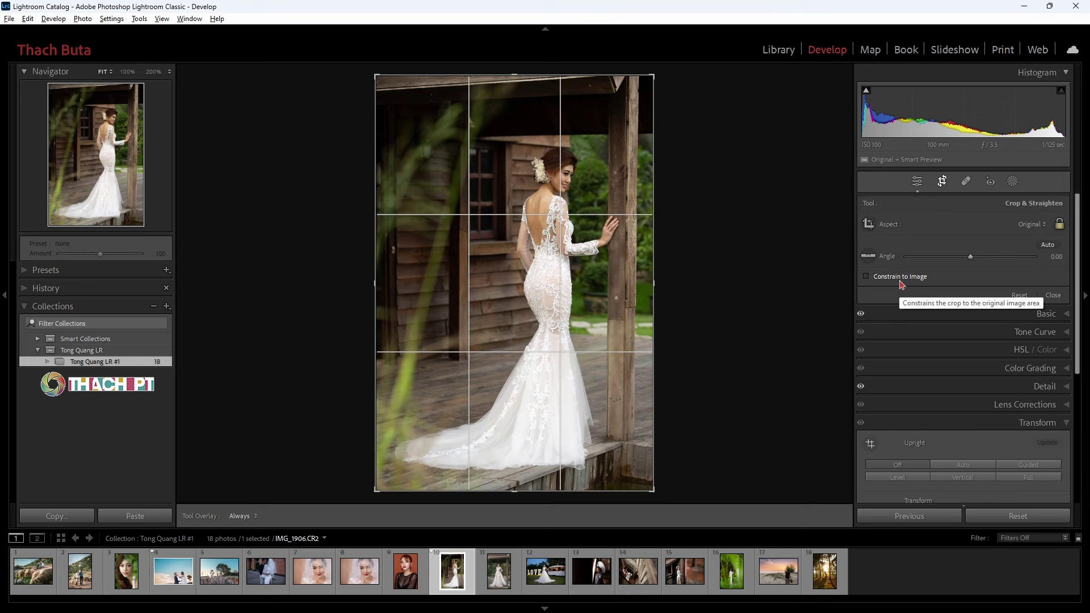
pyautogui.press('r')
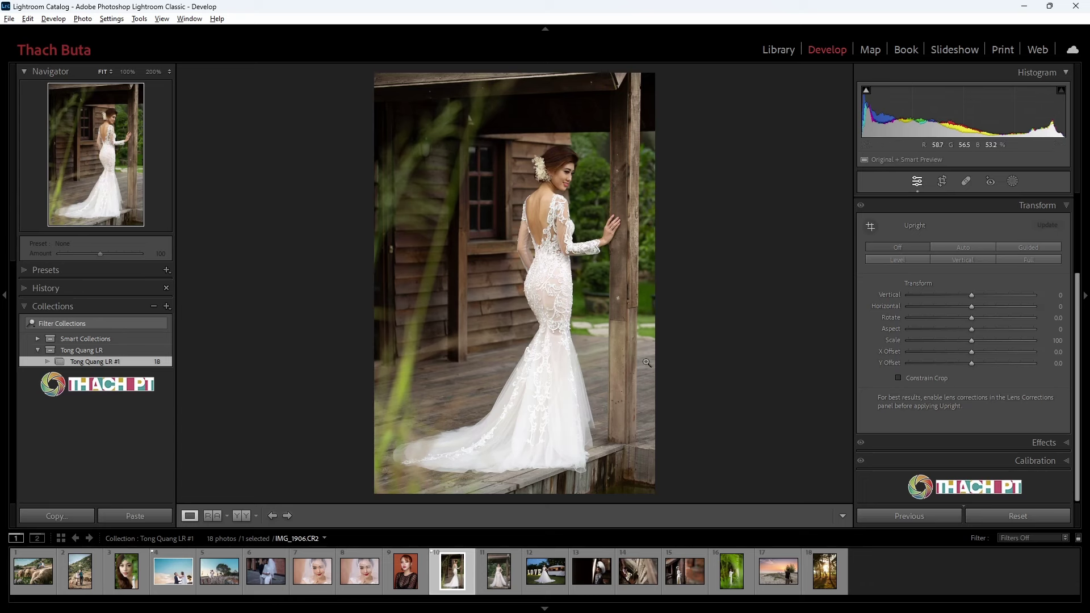
# Step: Try Upright Auto, turn it back Off, and choose the Guided Upright tool
pyautogui.click(976, 248)
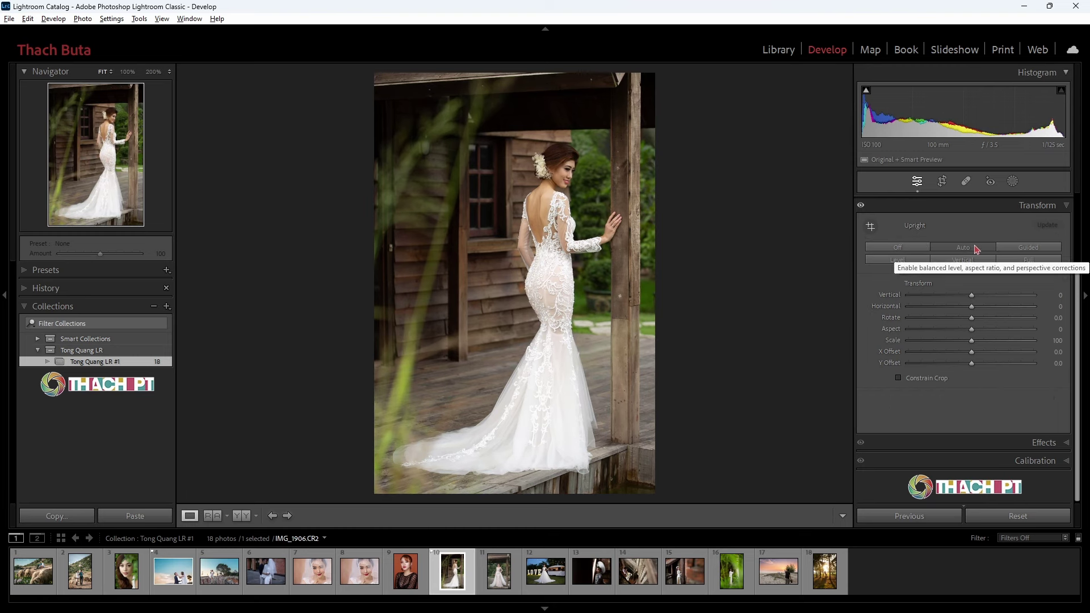
pyautogui.click(896, 250)
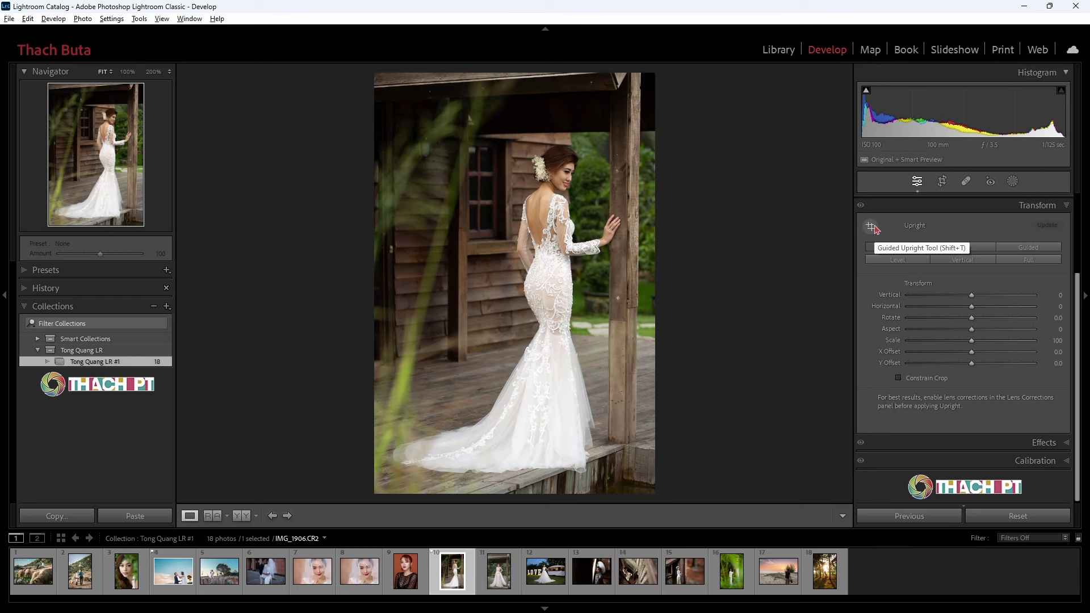
pyautogui.click(870, 228)
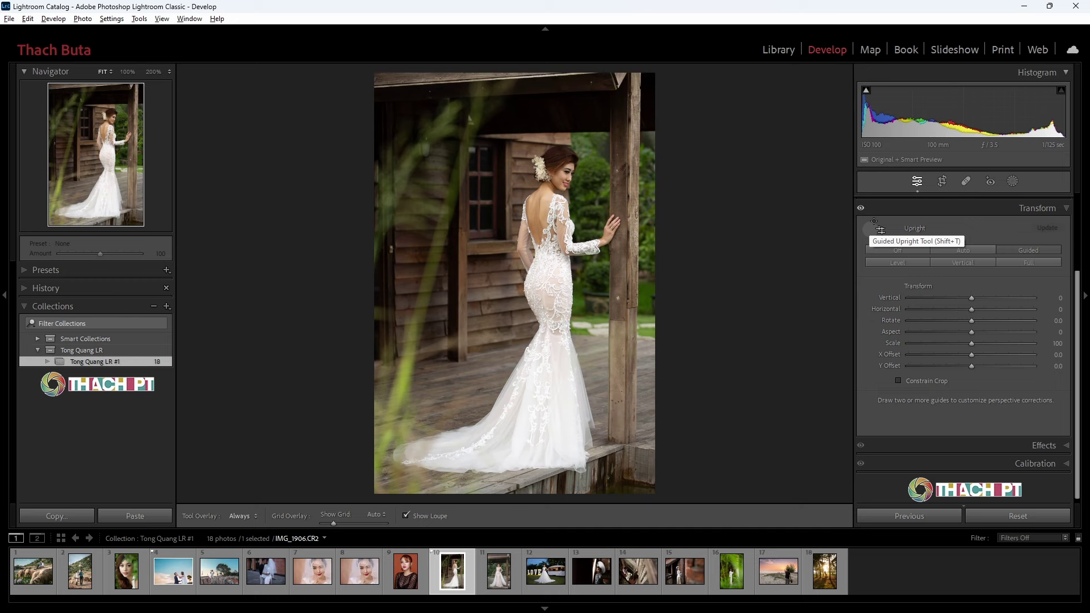
# Step: Draw two vertical guides along the wooden posts, close the tool, and compare Before
pyautogui.click(881, 230)
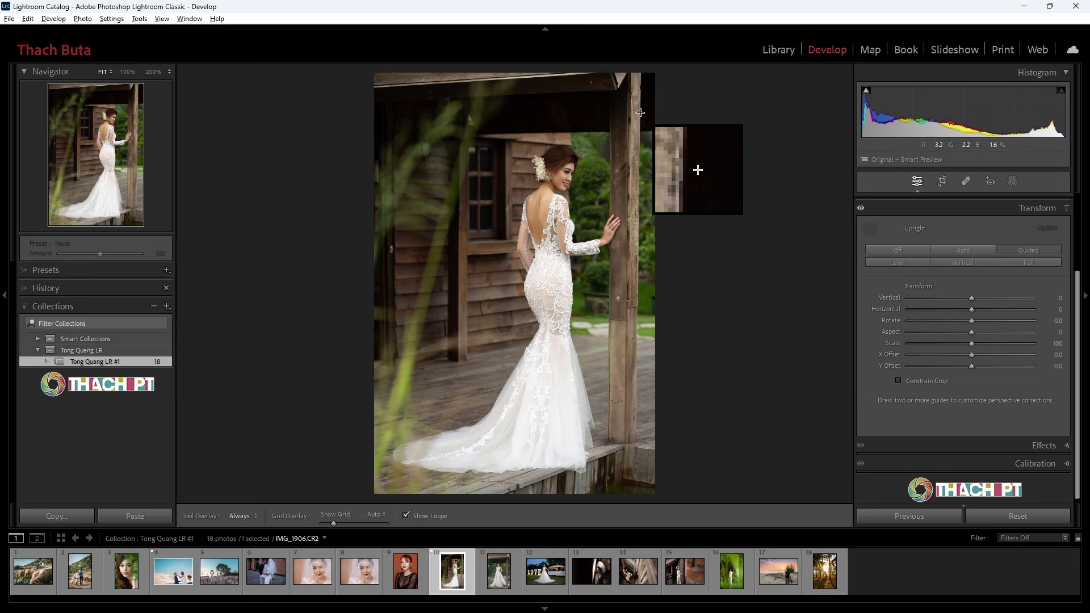
pyautogui.moveTo(641, 112); pyautogui.dragTo(640, 279)
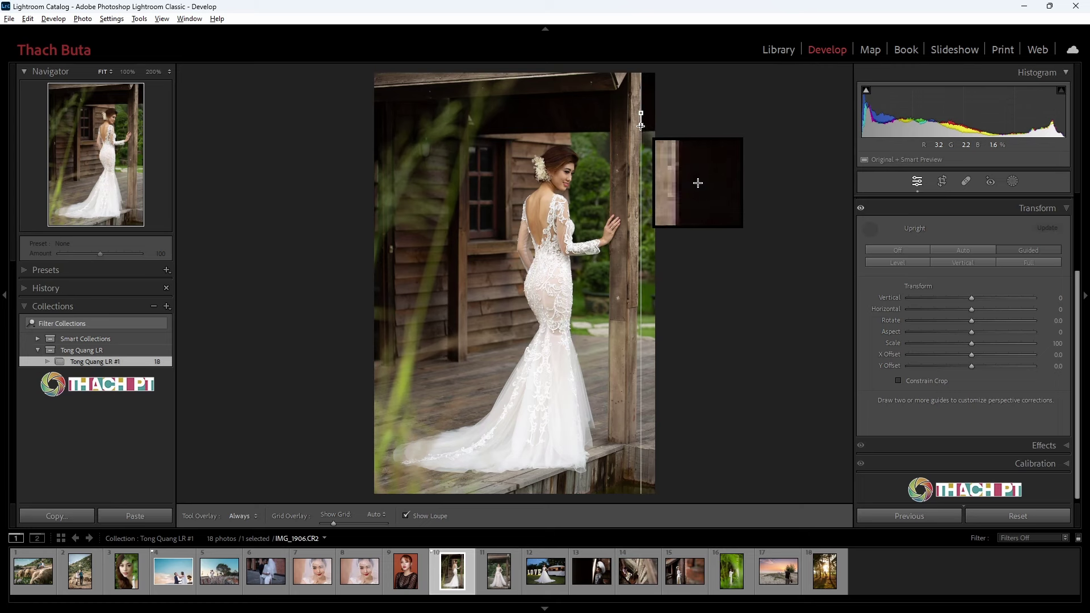
pyautogui.moveTo(640, 279); pyautogui.dragTo(634, 322)
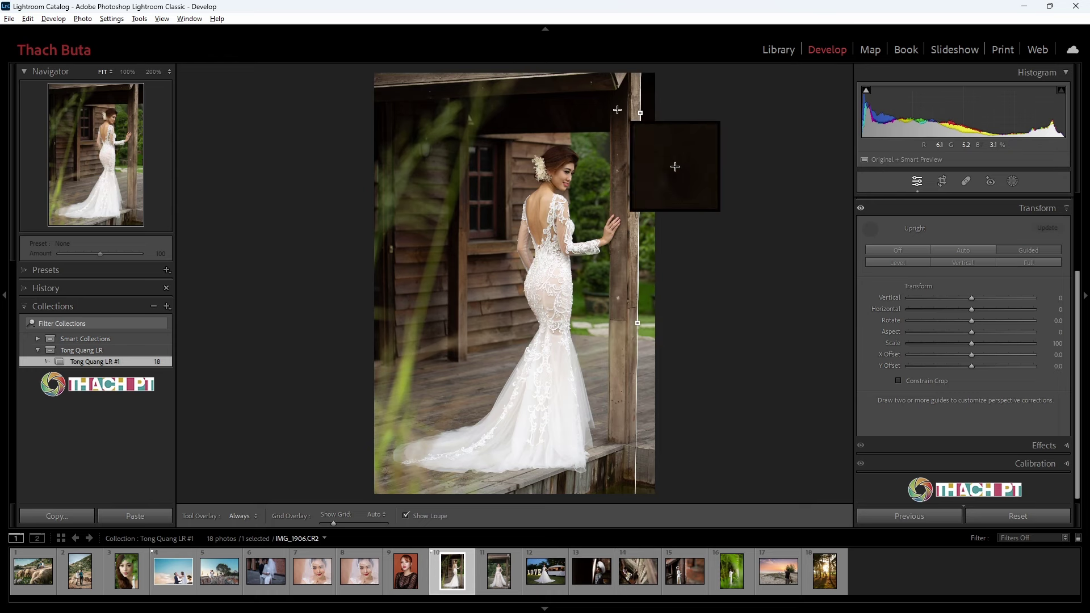
pyautogui.moveTo(610, 124); pyautogui.dragTo(611, 295)
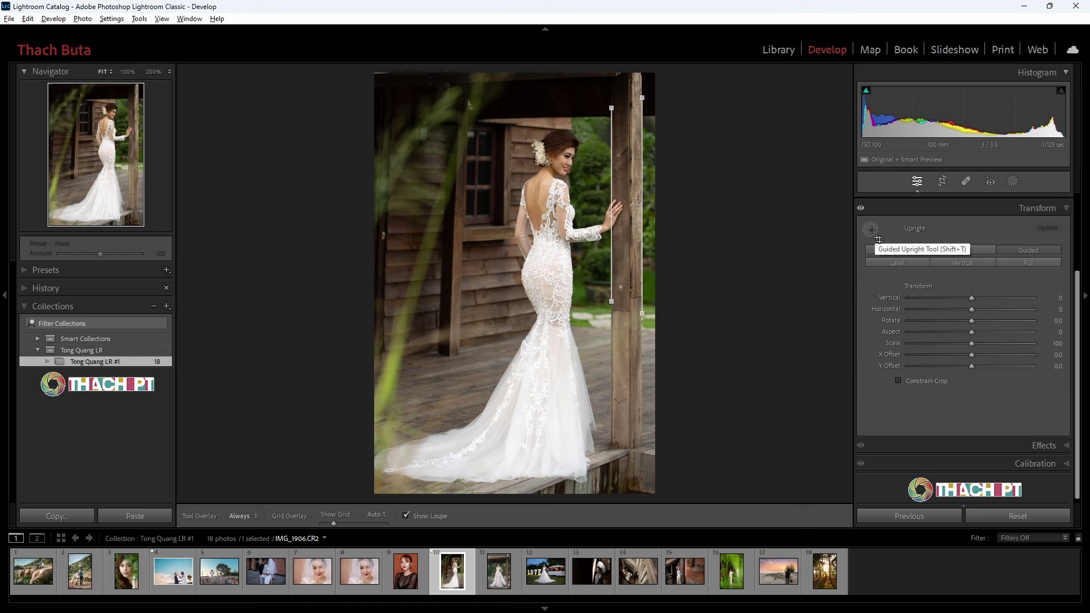
pyautogui.click(878, 239)
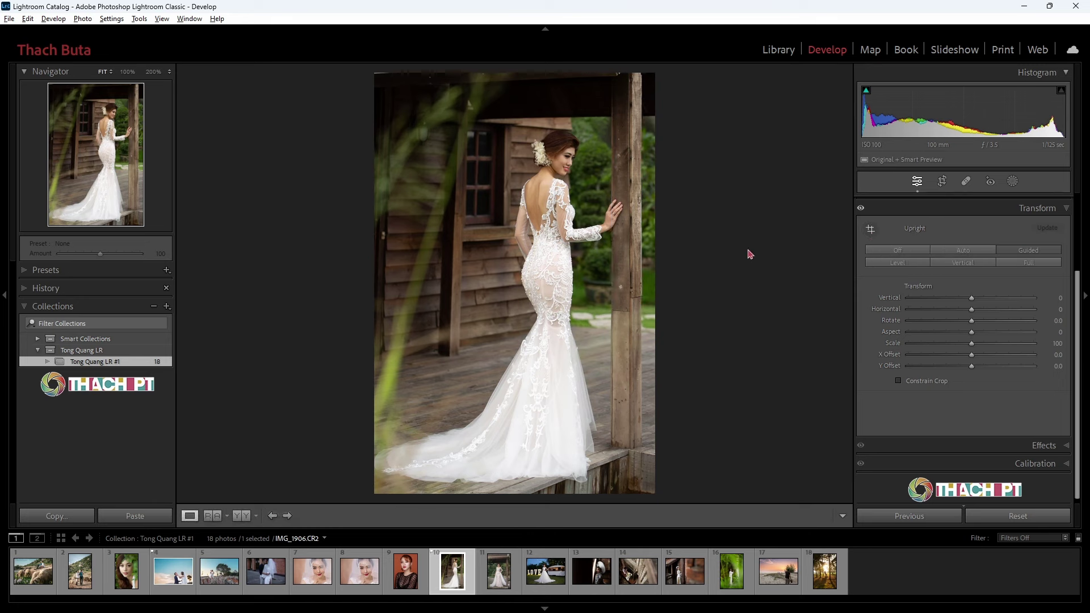
pyautogui.press('\\')
pyautogui.press('\\')
# Step: On photo 13, draw vertical and horizontal guides, compare Before, then return to photo 10
pyautogui.click(594, 583)
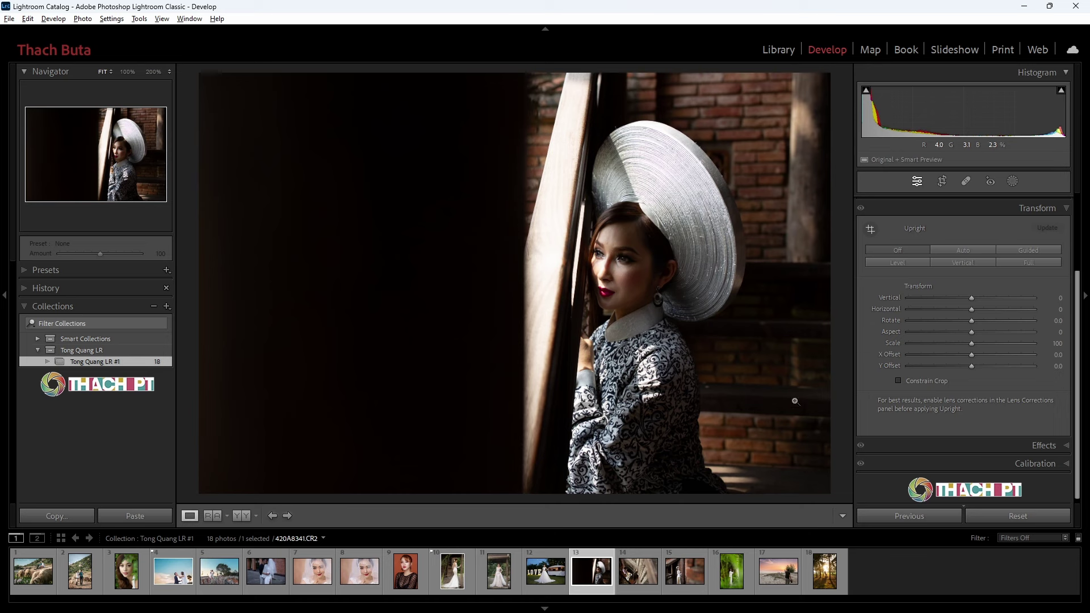
pyautogui.click(1028, 251)
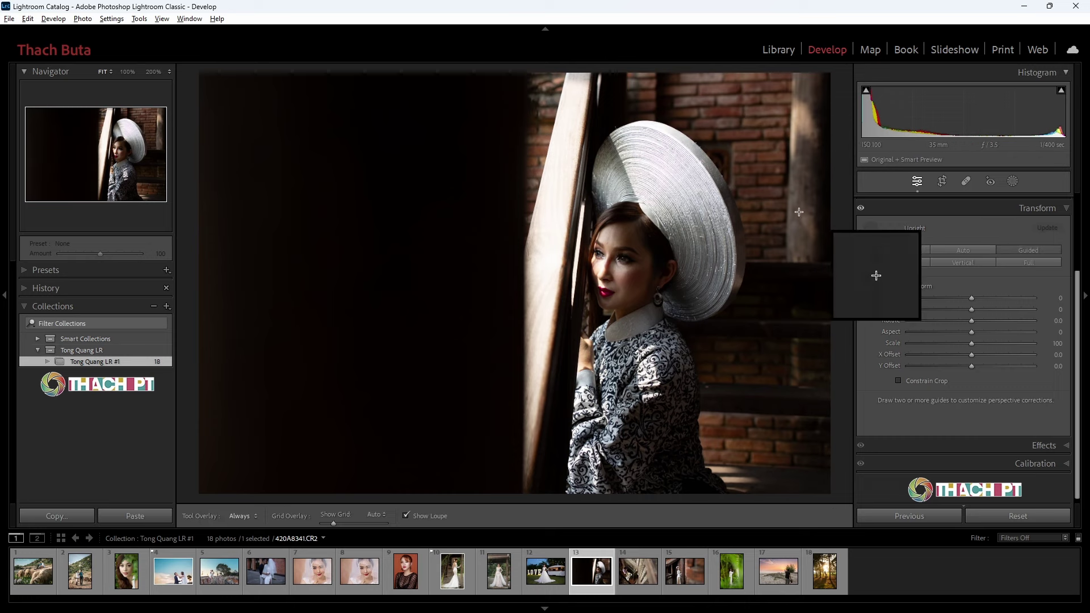
pyautogui.moveTo(790, 80); pyautogui.dragTo(785, 247)
pyautogui.moveTo(703, 410); pyautogui.dragTo(800, 414)
pyautogui.click(871, 230)
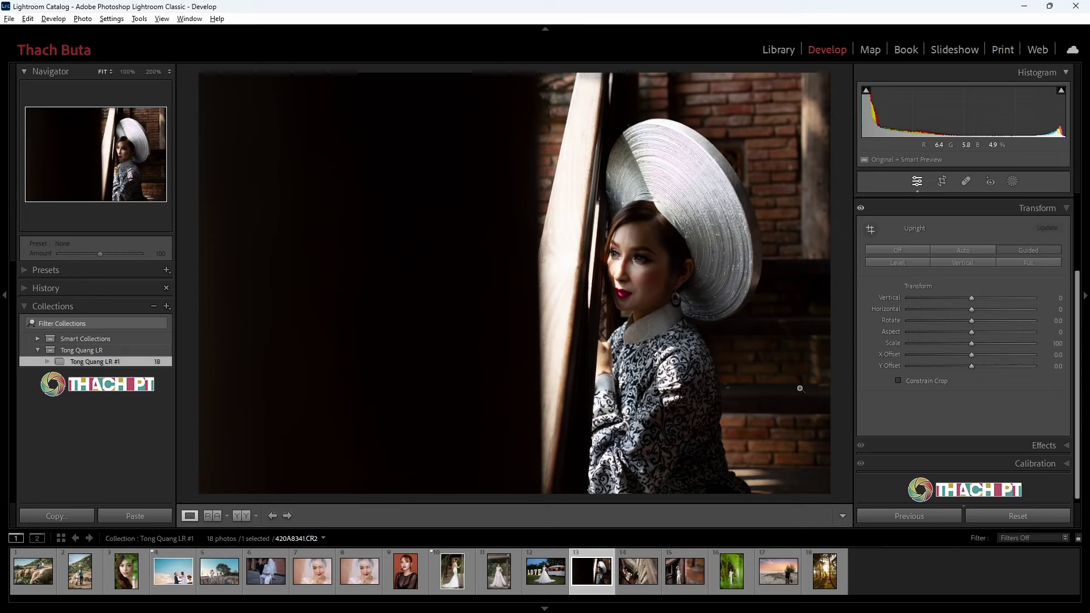
pyautogui.press('\\')
pyautogui.press('\\')
pyautogui.press('\\')
pyautogui.press('\\')
pyautogui.press('Left')
pyautogui.press('Left')
pyautogui.press('Left')
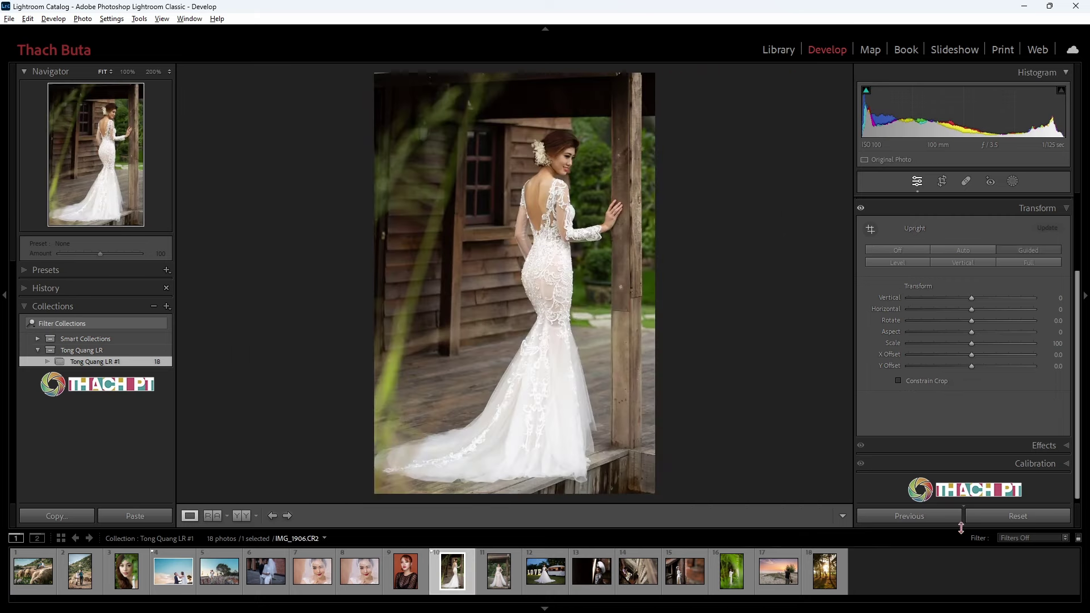
# Step: Try the Upright Level, Vertical and Full corrections on the bride photo
pyautogui.click(1009, 517)
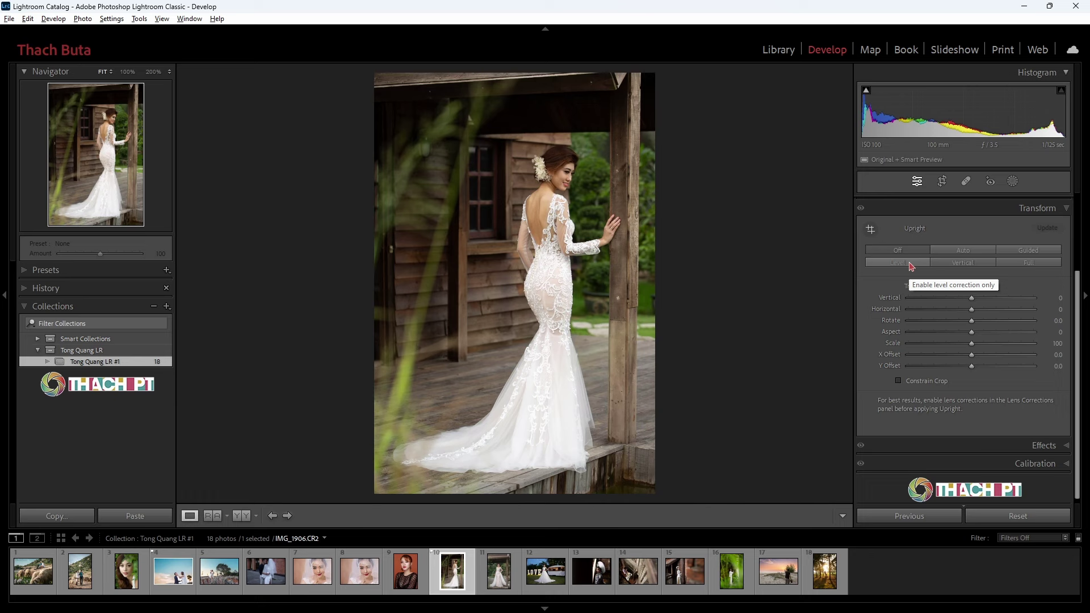
pyautogui.click(911, 264)
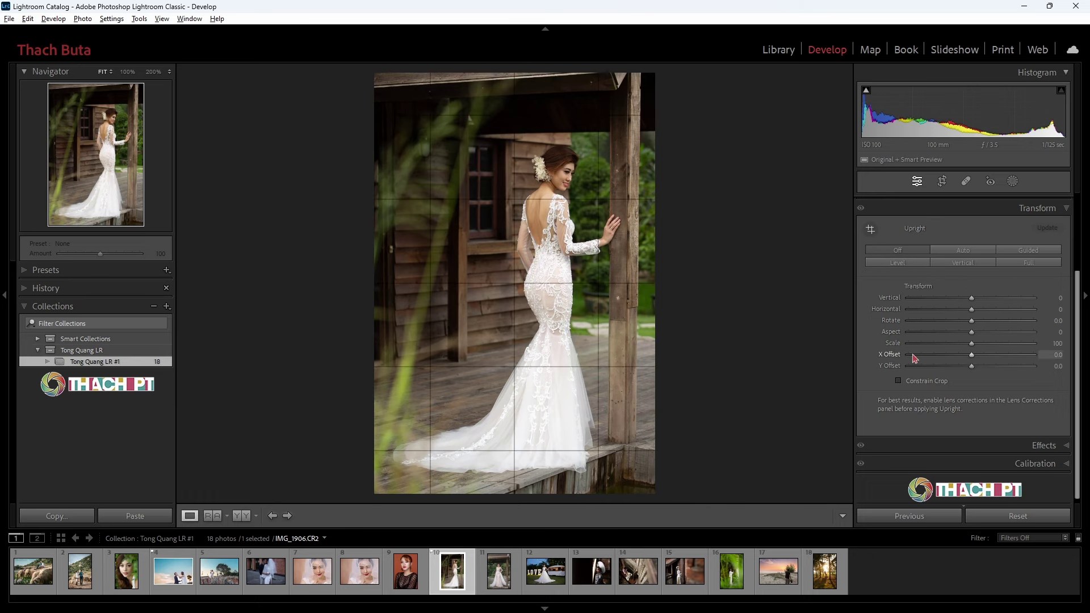
pyautogui.click(963, 264)
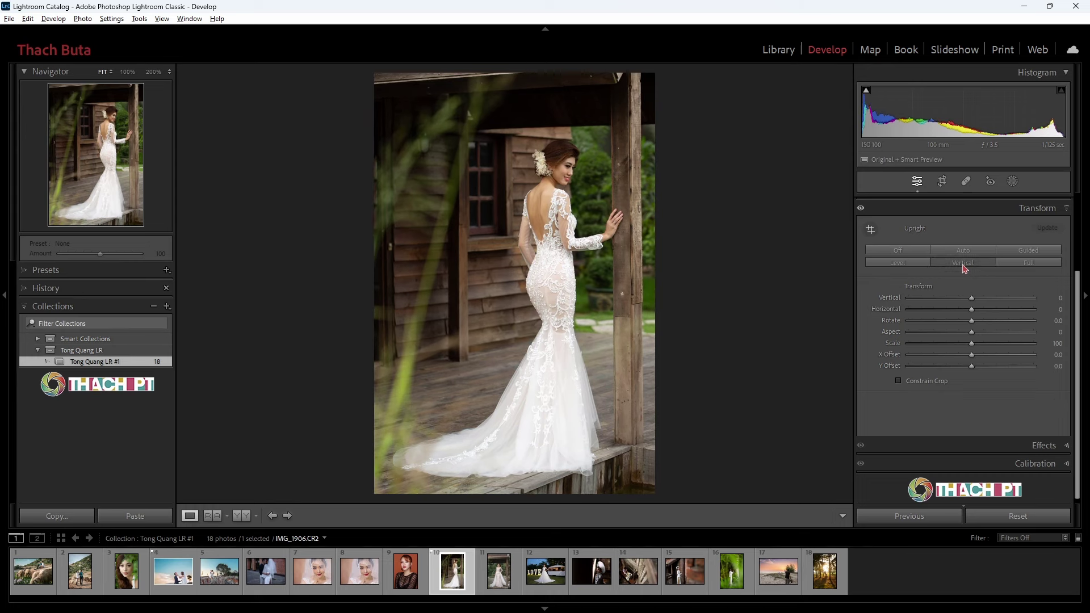
pyautogui.click(1018, 263)
pyautogui.click(1017, 267)
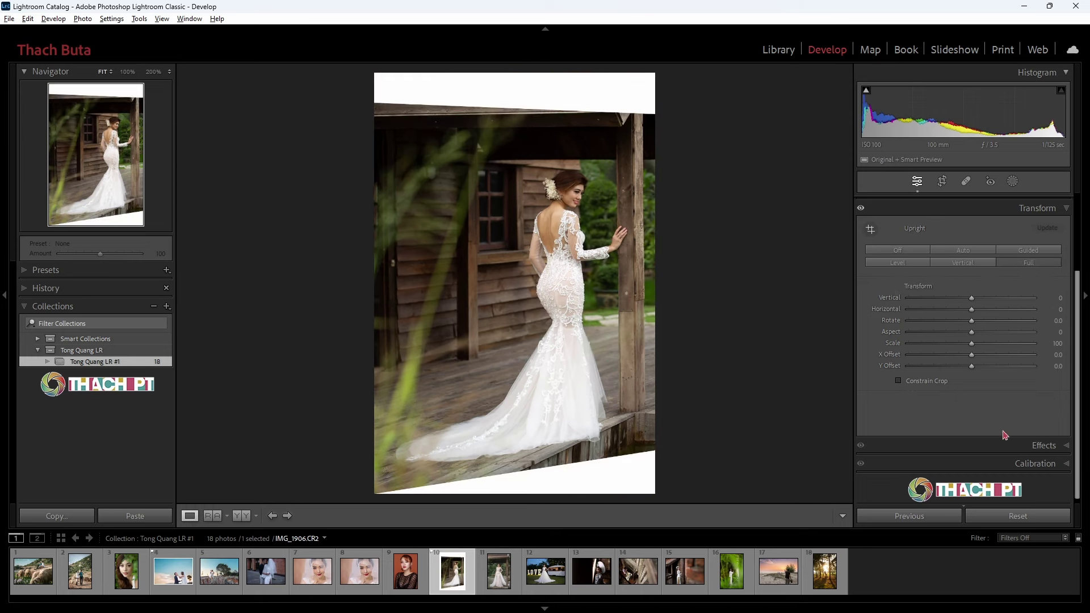
# Step: Reset all Transform corrections and show the Effects panel's vignetting and grain settings
pyautogui.click(1016, 518)
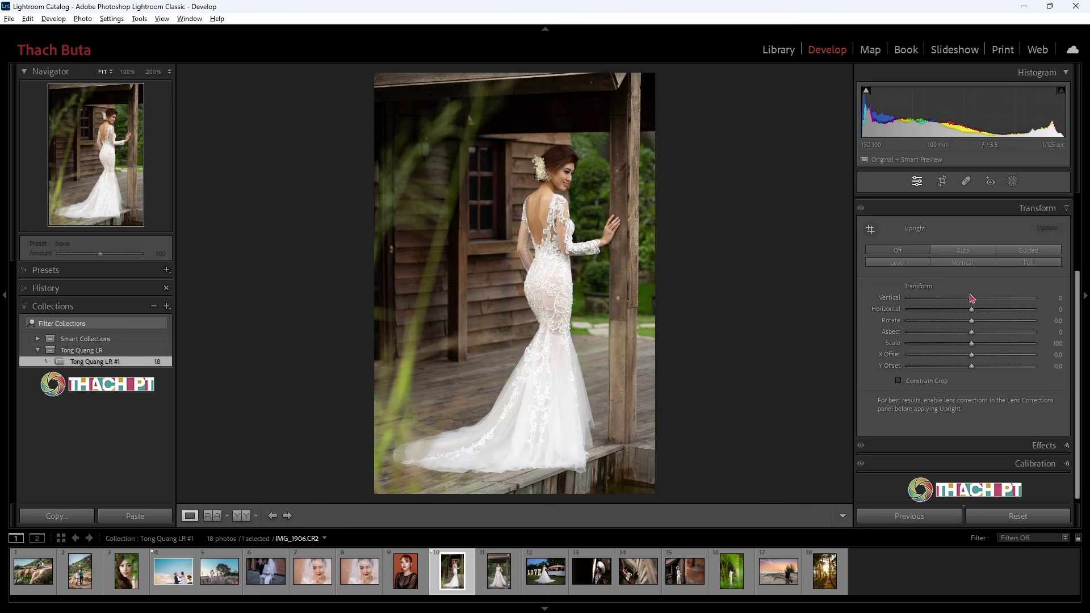
pyautogui.click(988, 208)
pyautogui.click(1063, 333)
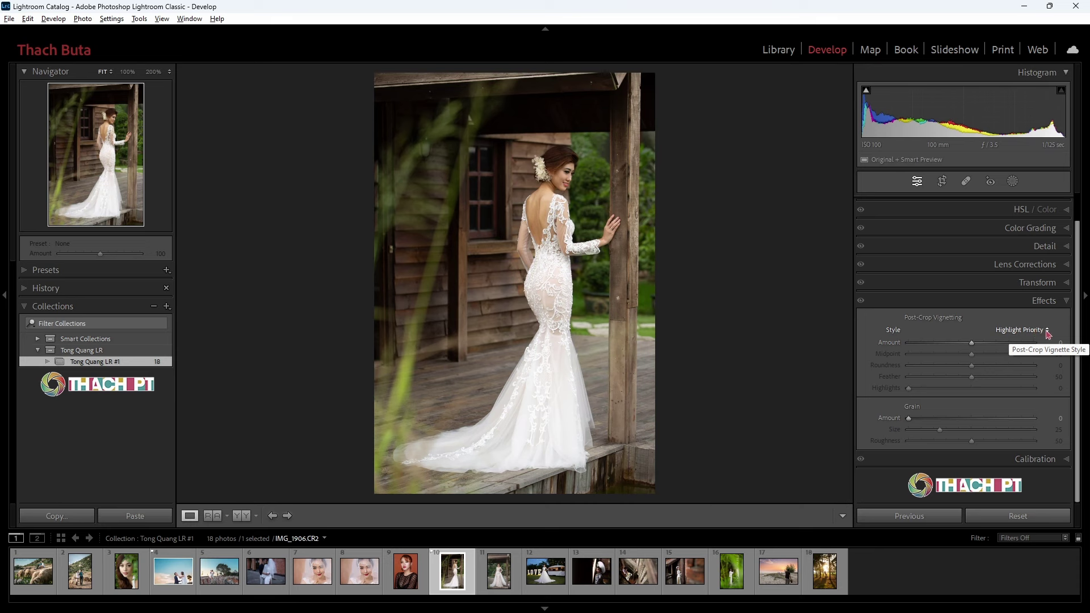
# Step: Keep Highlight Priority style and set vignette Amount -29, Midpoint 42, Roundness -100
pyautogui.click(1048, 334)
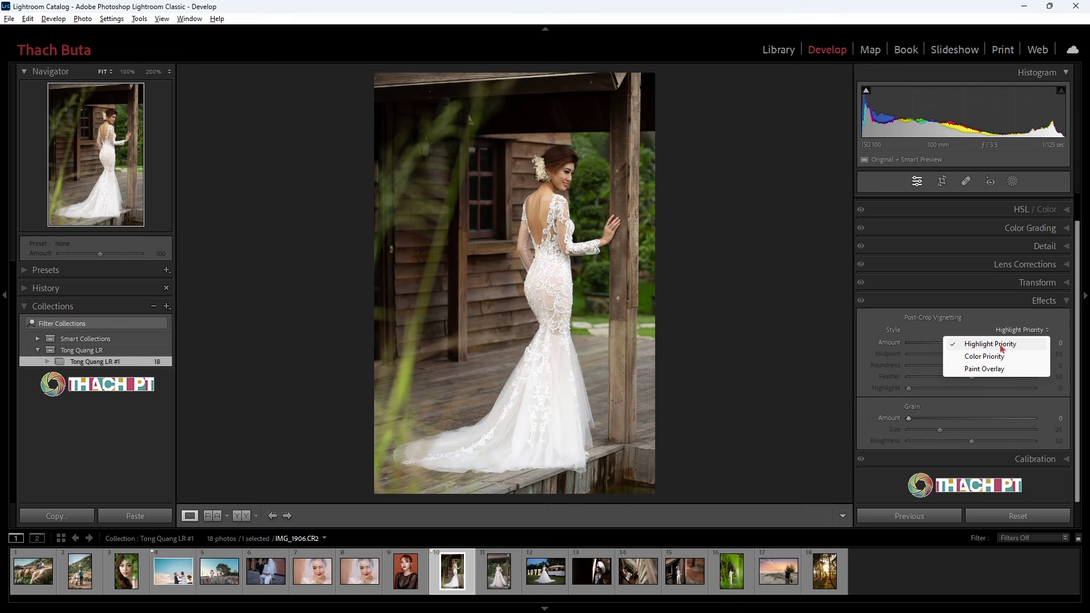
pyautogui.click(987, 344)
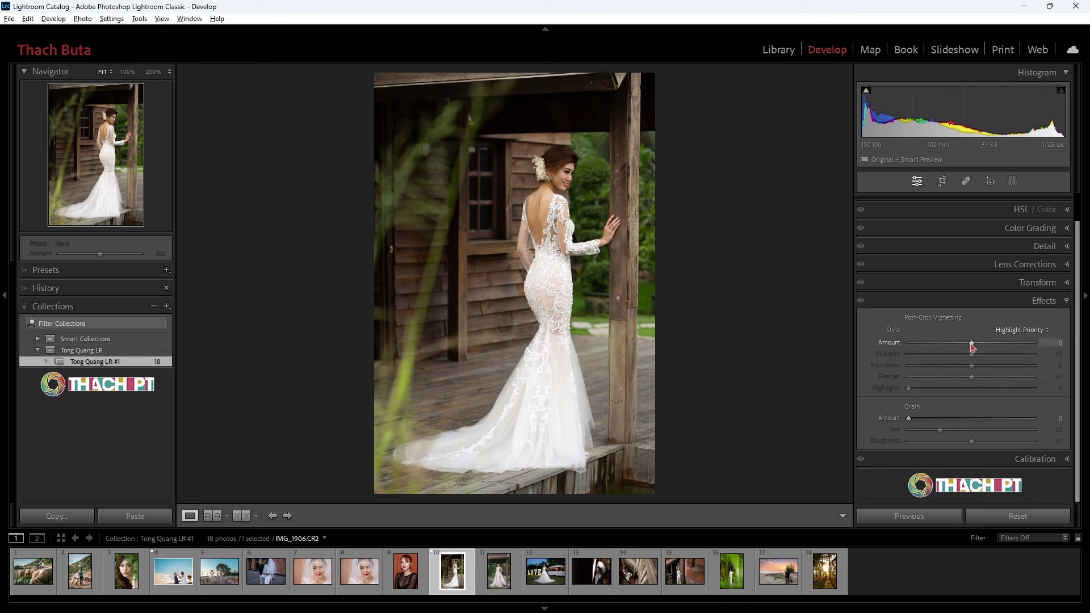
pyautogui.moveTo(972, 344); pyautogui.dragTo(960, 344)
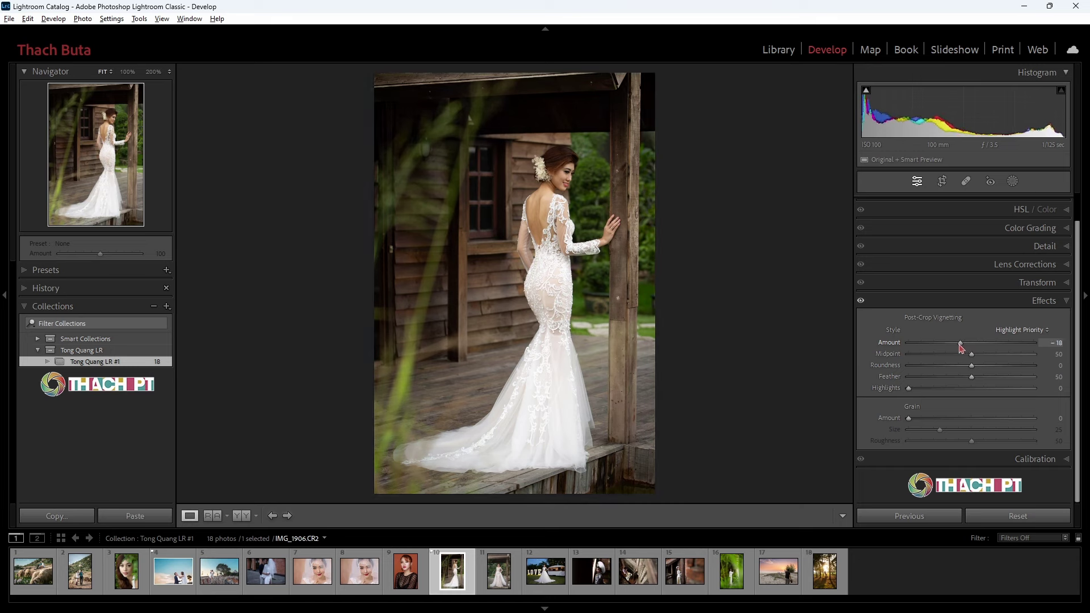
pyautogui.moveTo(960, 344)
pyautogui.mouseDown()
pyautogui.moveTo(988, 344)
pyautogui.moveTo(952, 344)
pyautogui.mouseUp()
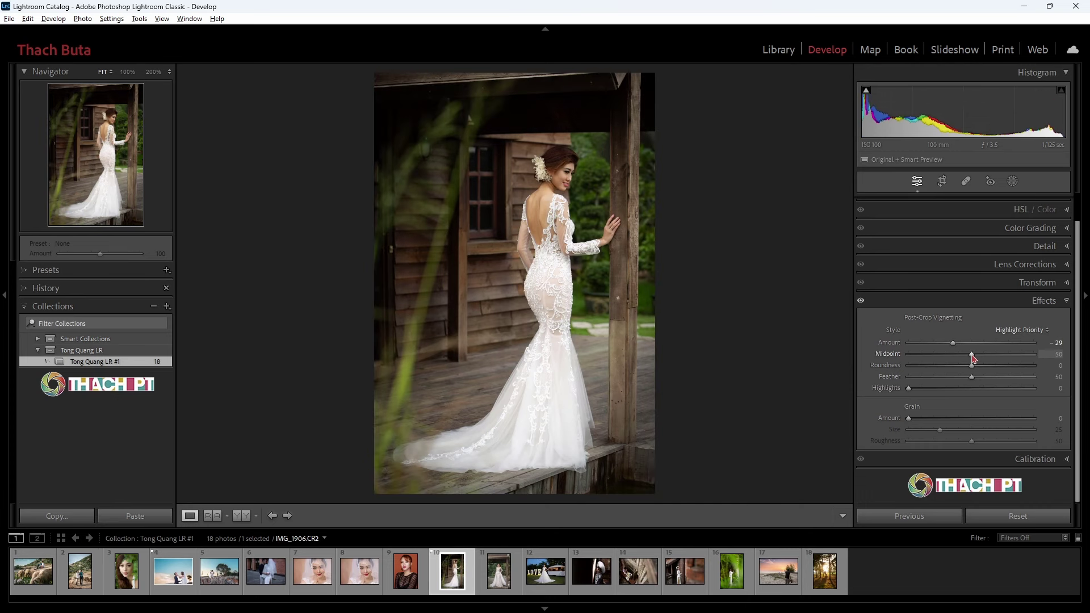
pyautogui.moveTo(972, 355)
pyautogui.mouseDown()
pyautogui.moveTo(954, 366)
pyautogui.moveTo(982, 365)
pyautogui.moveTo(963, 366)
pyautogui.mouseUp()
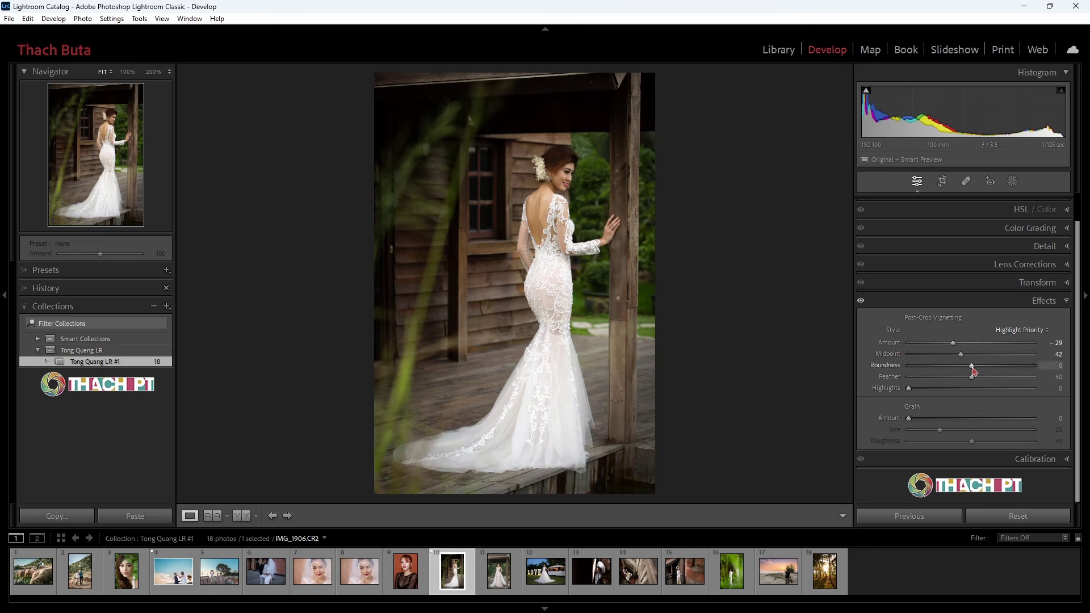
pyautogui.moveTo(972, 370); pyautogui.dragTo(900, 374)
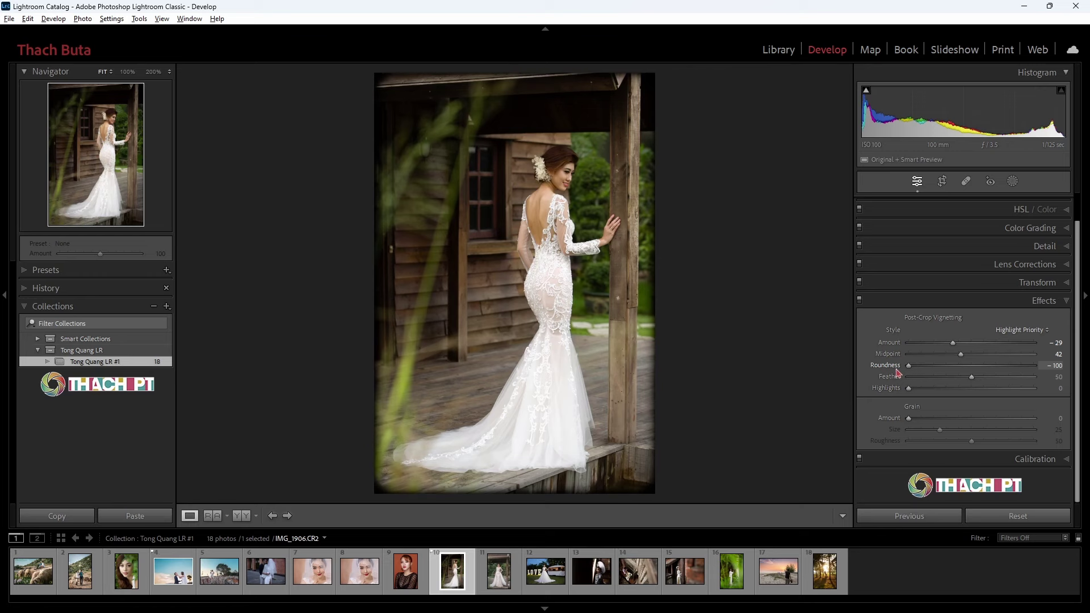
# Step: Adjust the vignette to roundness +17 with a soft feather of 94
pyautogui.moveTo(909, 366)
pyautogui.mouseDown()
pyautogui.moveTo(1046, 363)
pyautogui.moveTo(981, 366)
pyautogui.mouseUp()
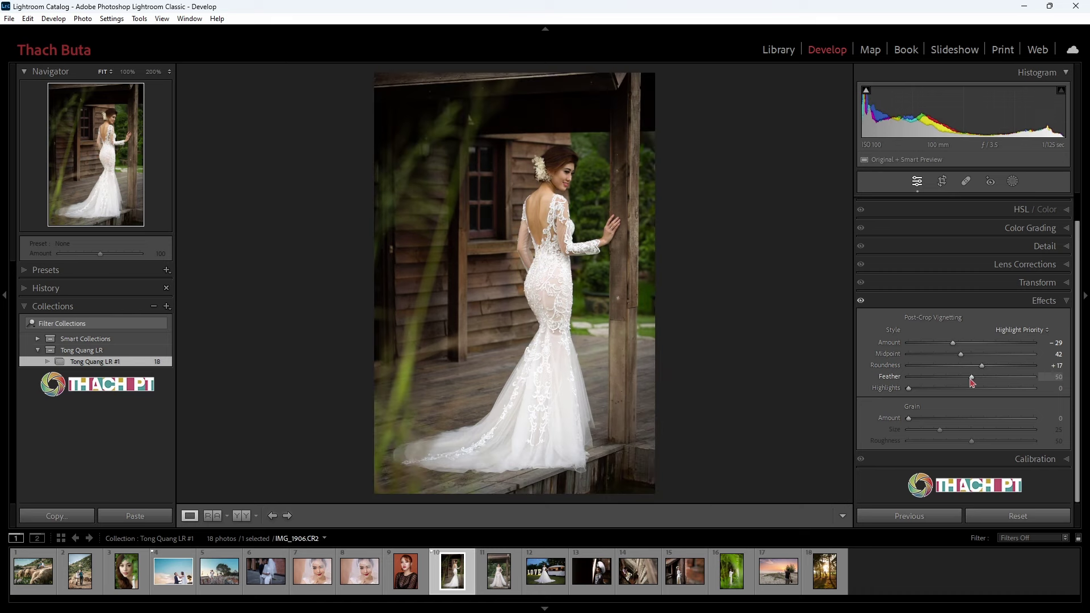
pyautogui.moveTo(972, 382); pyautogui.dragTo(911, 388)
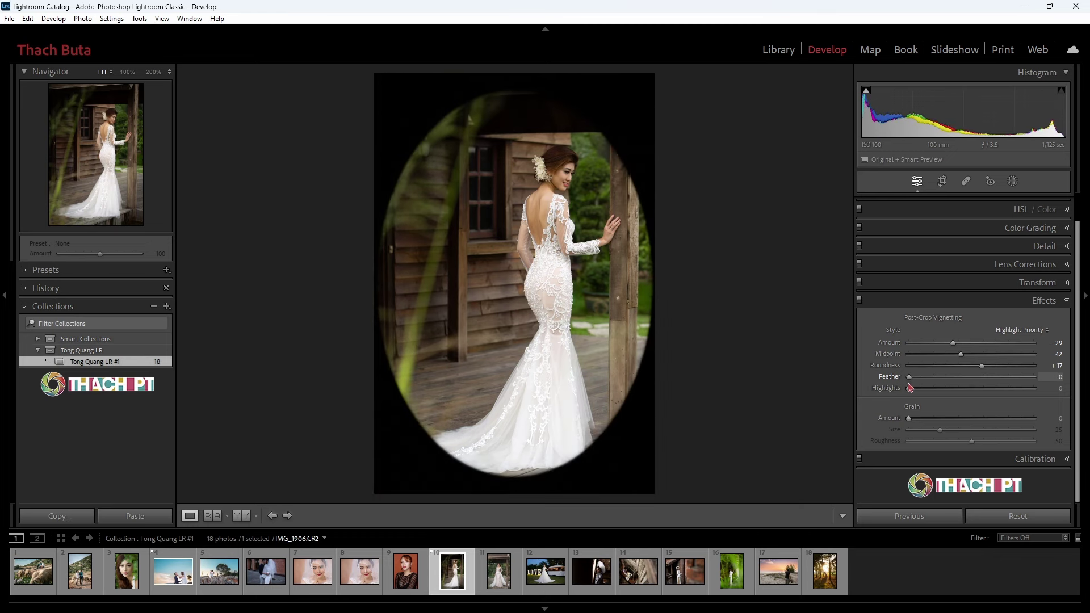
pyautogui.moveTo(908, 377); pyautogui.dragTo(1028, 384)
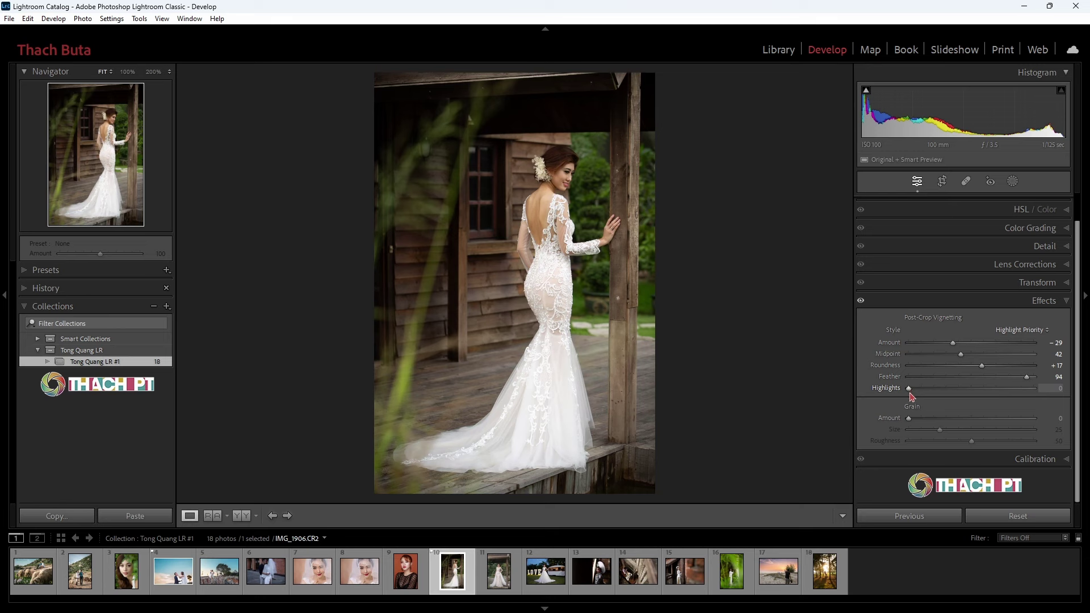
# Step: Set the vignette Highlights to 85, resetting it once along the way
pyautogui.press('alt')
pyautogui.moveTo(909, 389); pyautogui.dragTo(1041, 388)
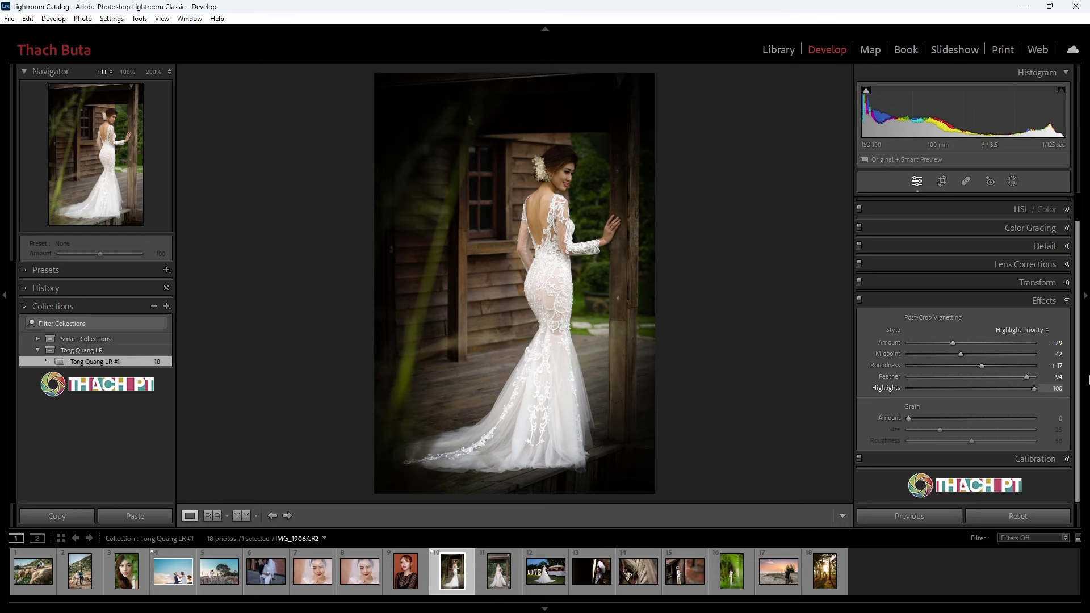
pyautogui.doubleClick(1025, 390)
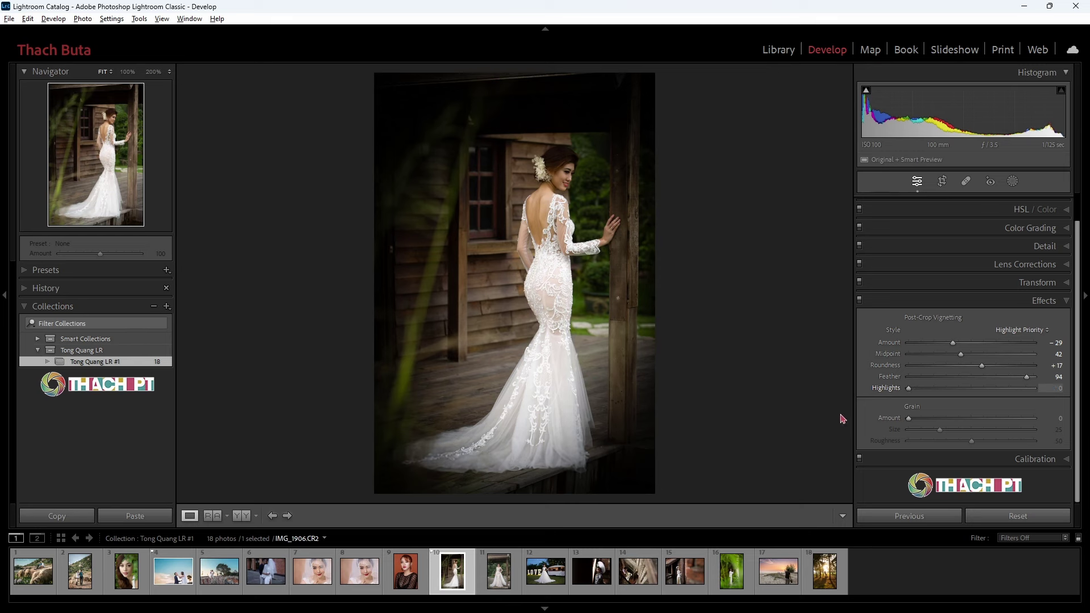
pyautogui.moveTo(909, 407); pyautogui.dragTo(999, 403)
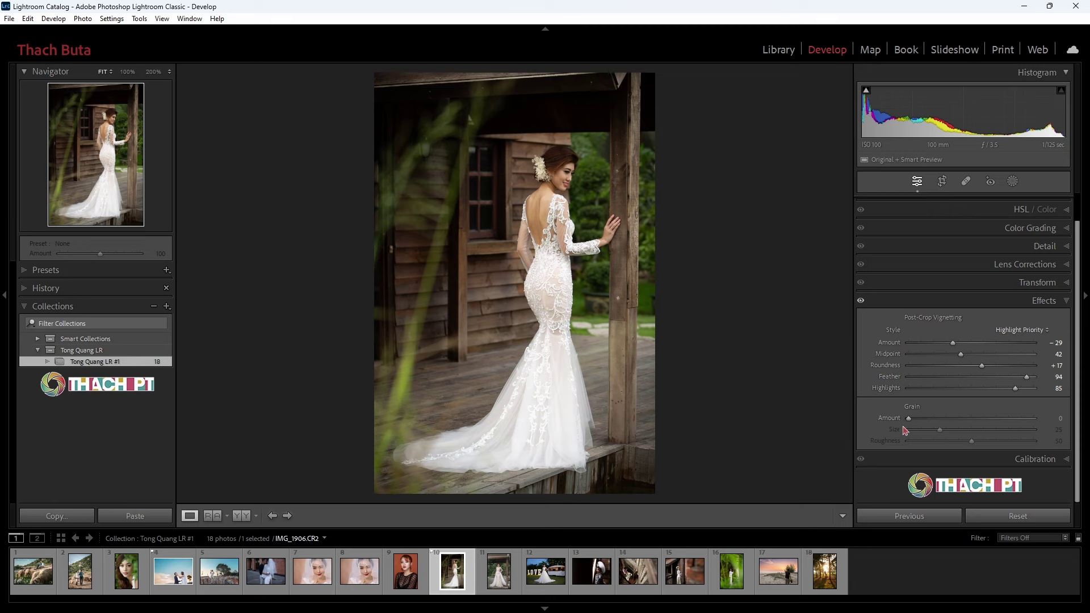
# Step: Zoom to 200% and add grain with Amount about 19 and Roughness 24
pyautogui.moveTo(577, 199)
pyautogui.mouseDown()
pyautogui.moveTo(476, 299)
pyautogui.moveTo(359, 230)
pyautogui.mouseUp()
pyautogui.moveTo(908, 418); pyautogui.dragTo(941, 420)
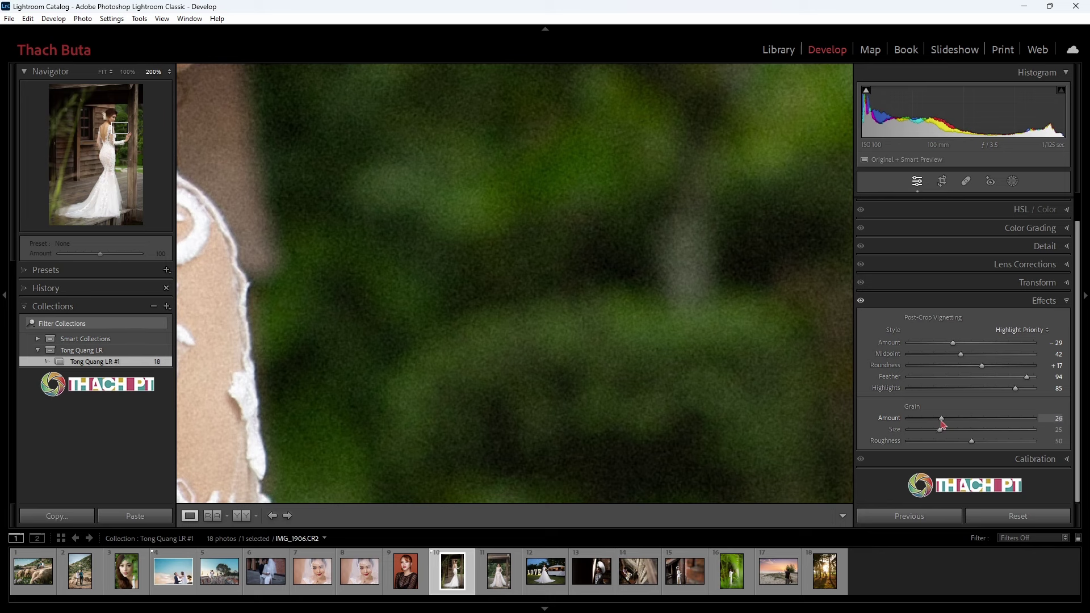
pyautogui.moveTo(941, 422)
pyautogui.mouseDown()
pyautogui.moveTo(975, 434)
pyautogui.moveTo(943, 433)
pyautogui.mouseUp()
pyautogui.moveTo(973, 442)
pyautogui.mouseDown()
pyautogui.moveTo(939, 442)
pyautogui.moveTo(1005, 445)
pyautogui.moveTo(946, 457)
pyautogui.mouseUp()
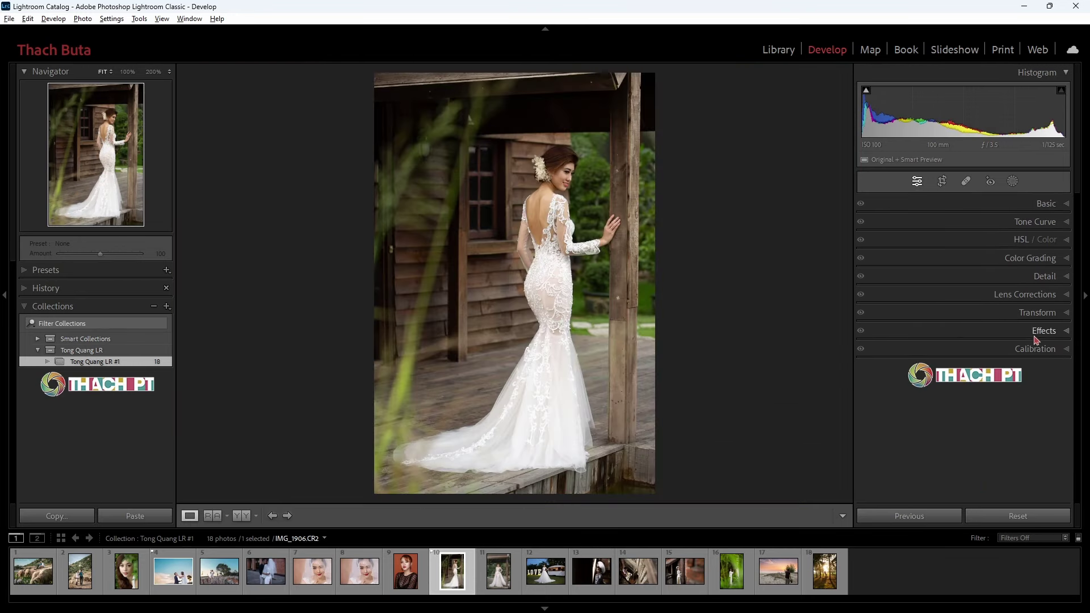
# Step: Look through the Calibration and HSL/Color panels, then scroll up to the Basic panel
pyautogui.click(1038, 348)
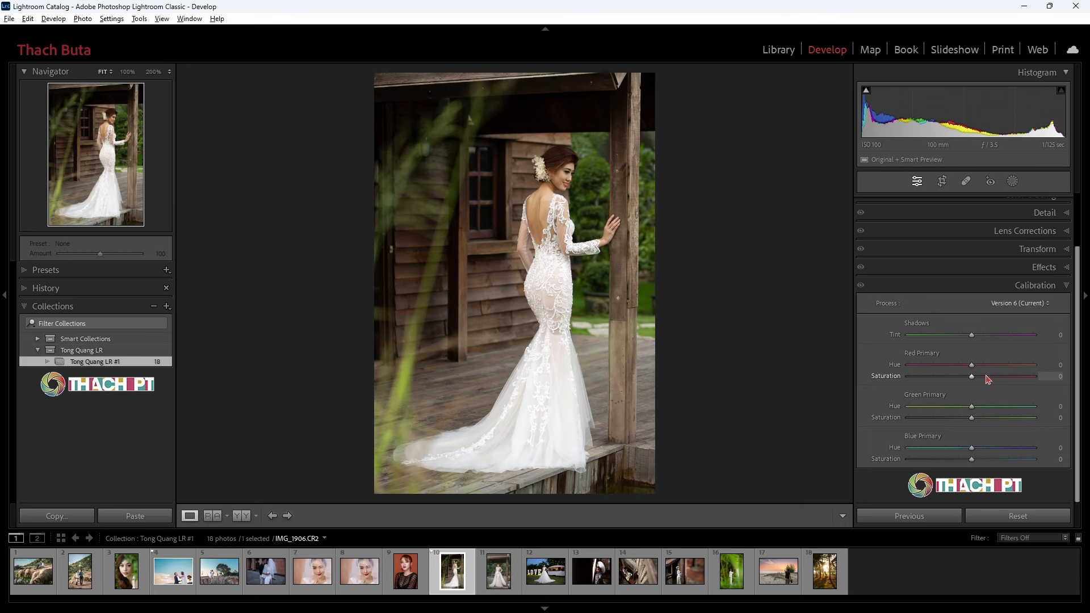
pyautogui.scroll(1, 1021, 255)
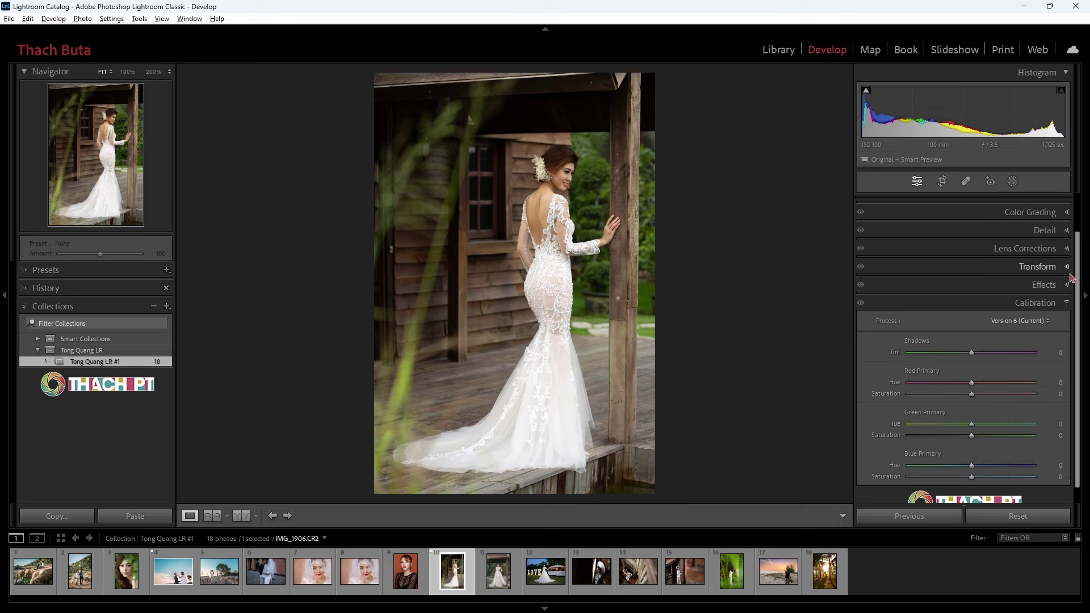
pyautogui.scroll(2, 1028, 232)
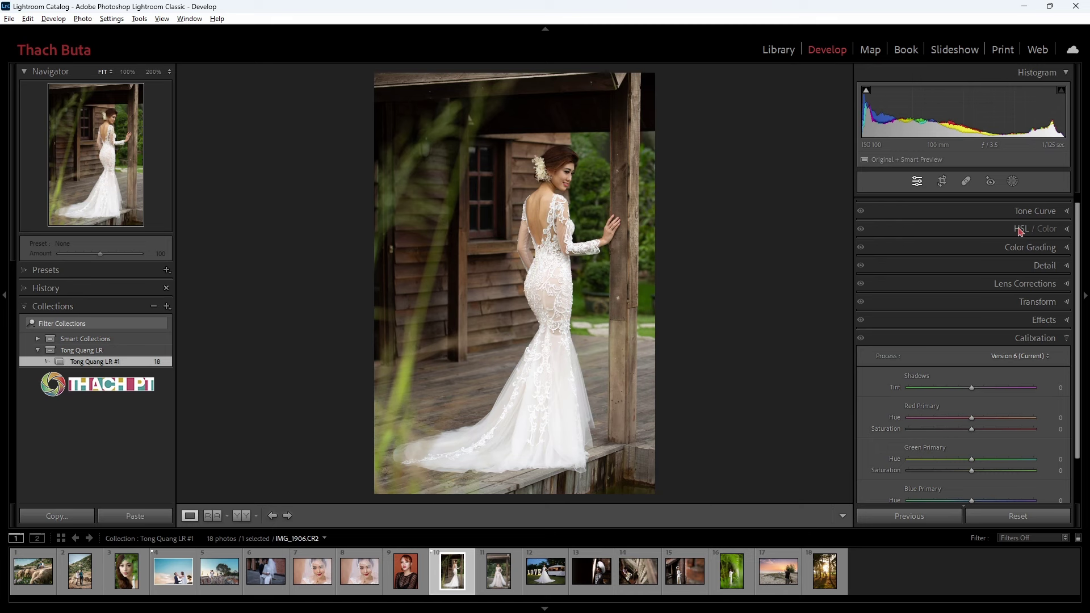
pyautogui.click(1020, 229)
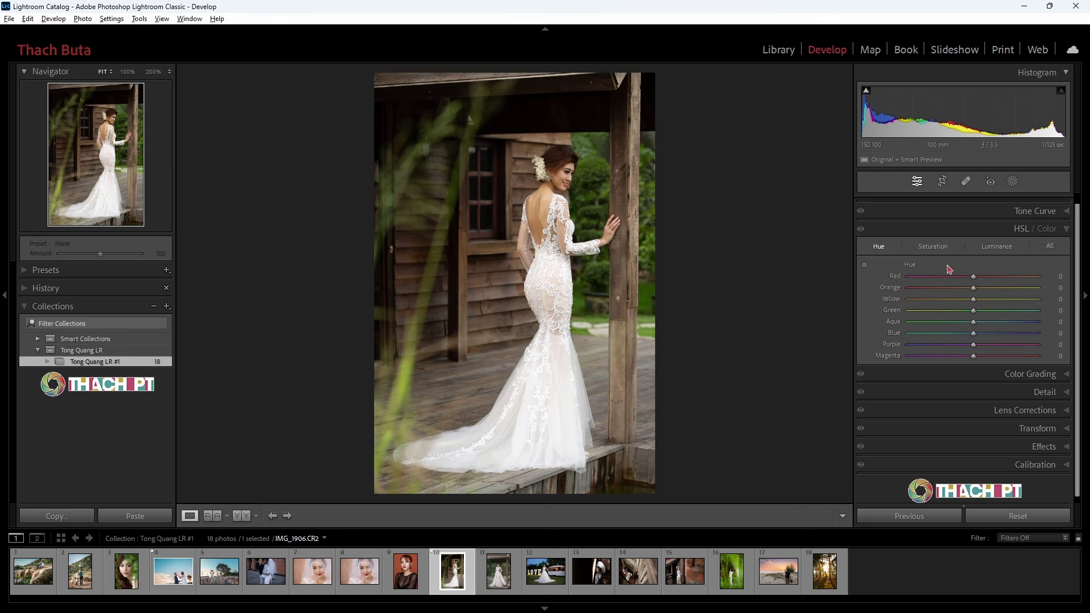
pyautogui.click(942, 464)
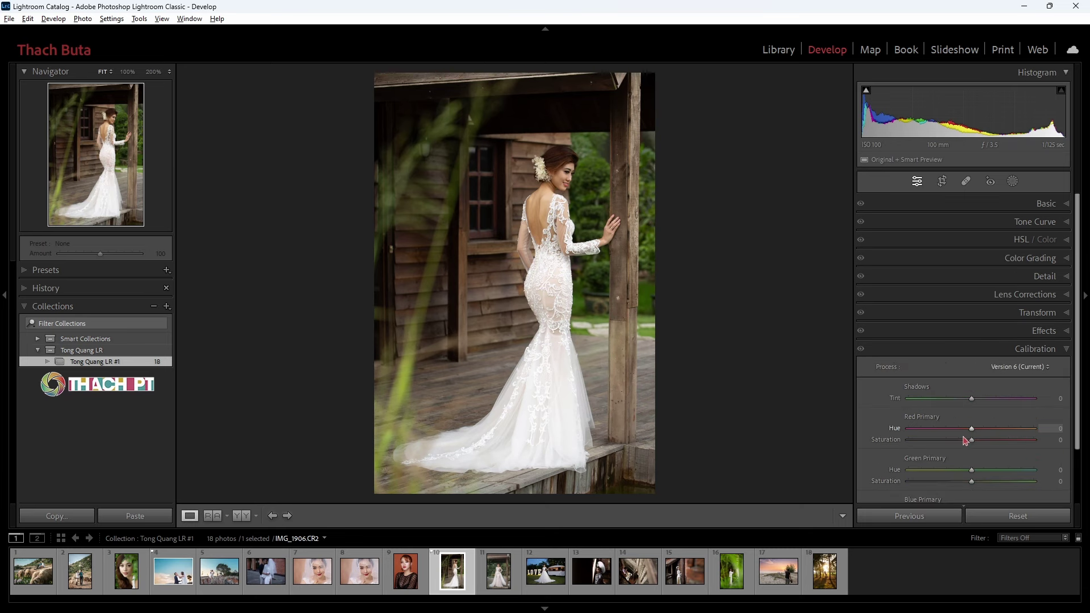
pyautogui.scroll(-1, 931, 462)
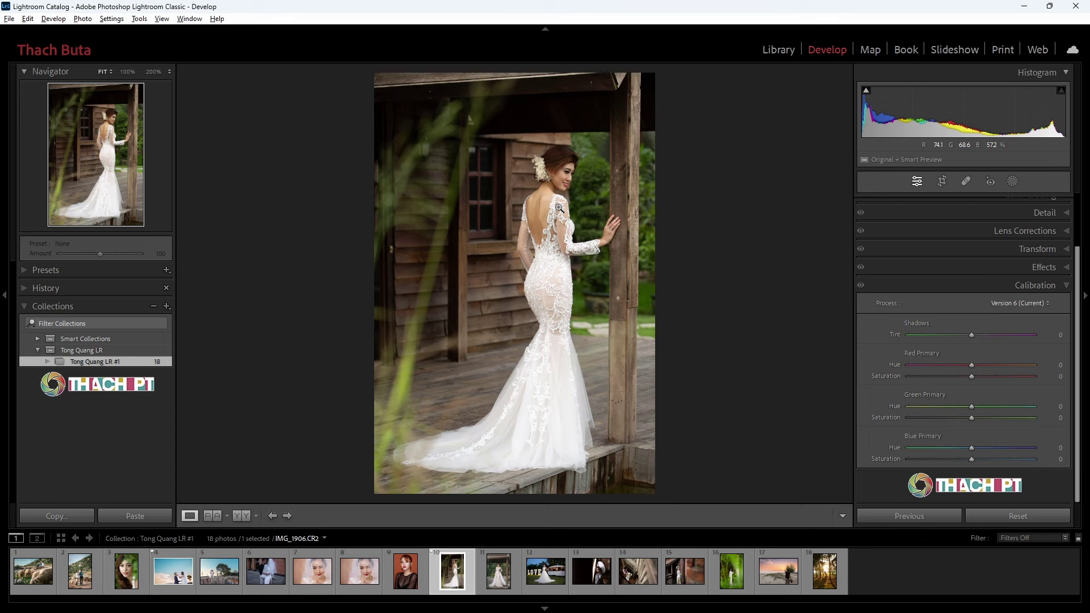
pyautogui.scroll(5, 1022, 230)
pyautogui.scroll(3, 1022, 236)
# Step: Try the Black & White treatment, switch back to Color, and collapse Basic
pyautogui.click(1048, 205)
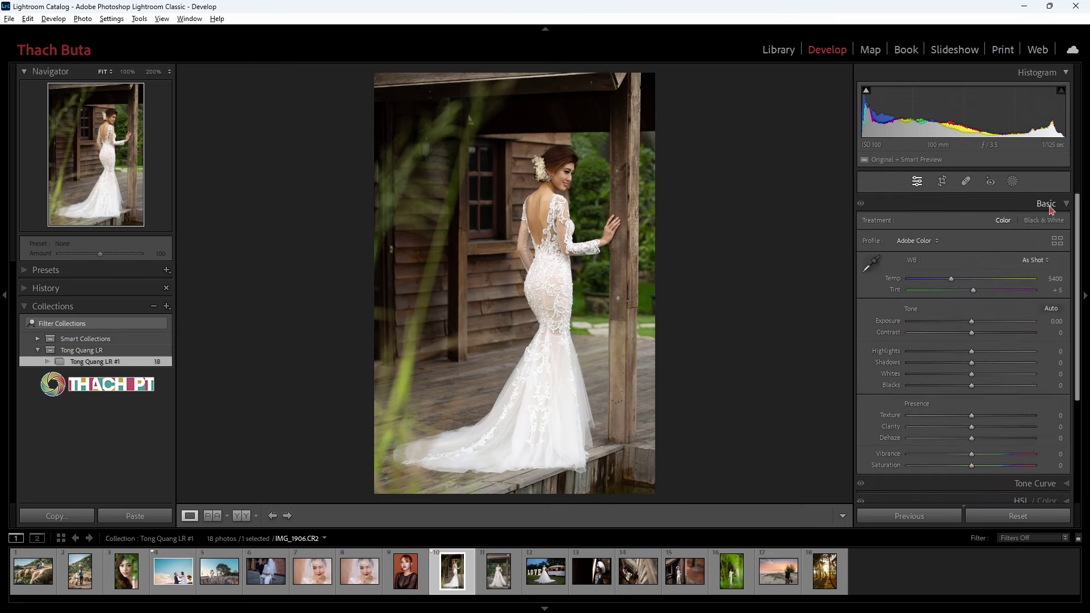
pyautogui.click(1049, 222)
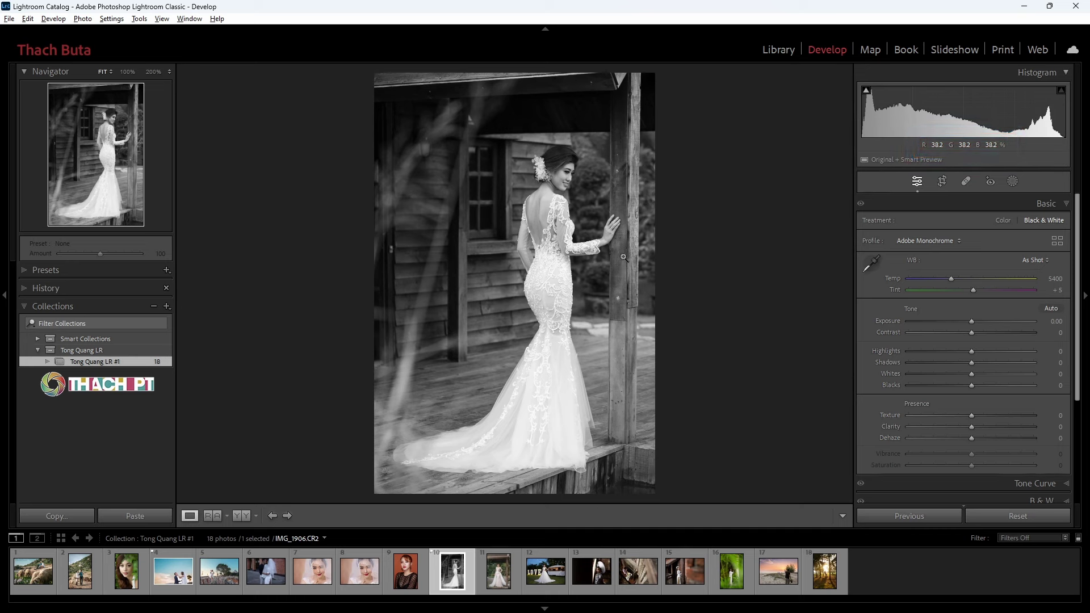
pyautogui.click(1003, 221)
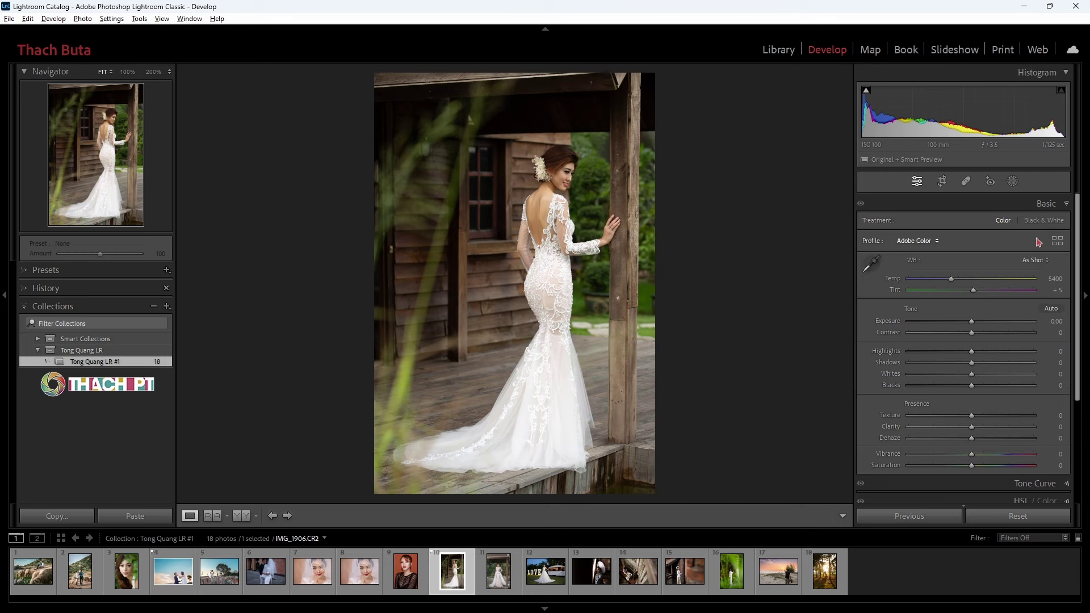
pyautogui.click(1056, 205)
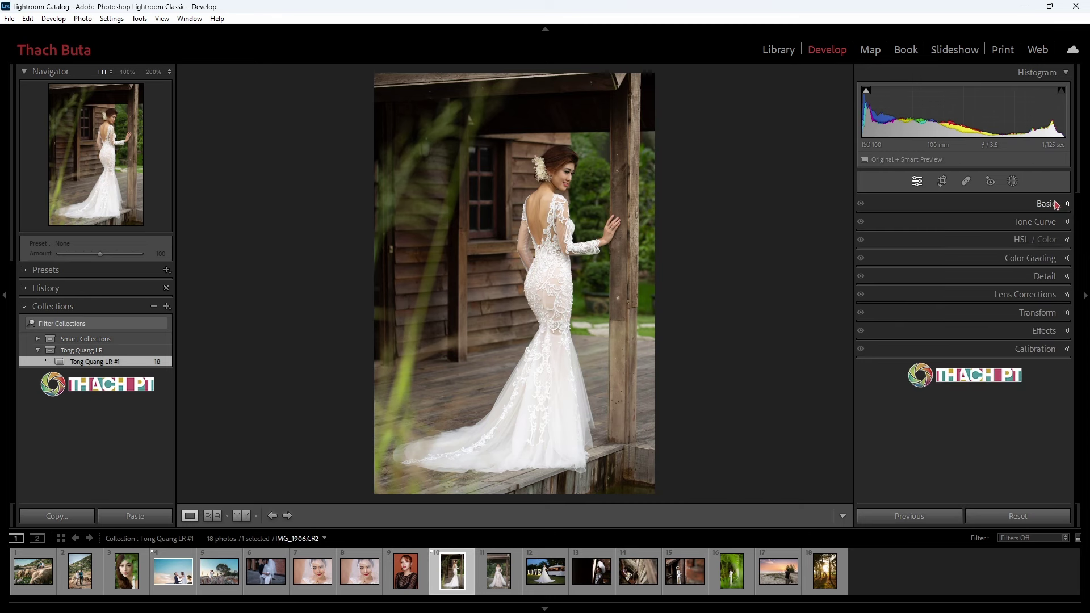
# Step: Set the bride photo's Calibration Green Primary Hue to +81
pyautogui.click(1034, 351)
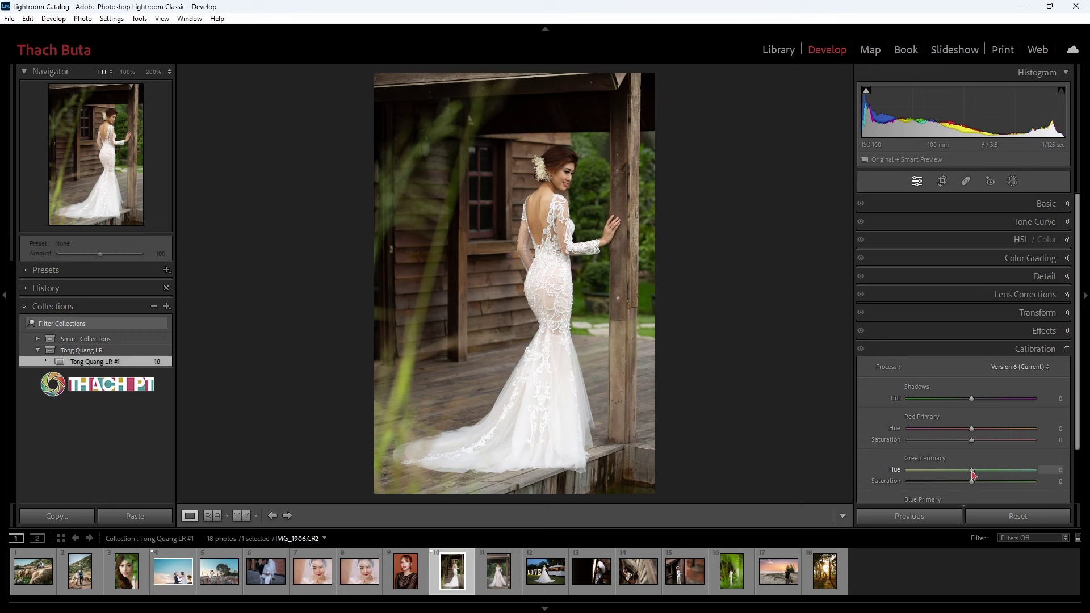
pyautogui.moveTo(973, 474); pyautogui.dragTo(1024, 481)
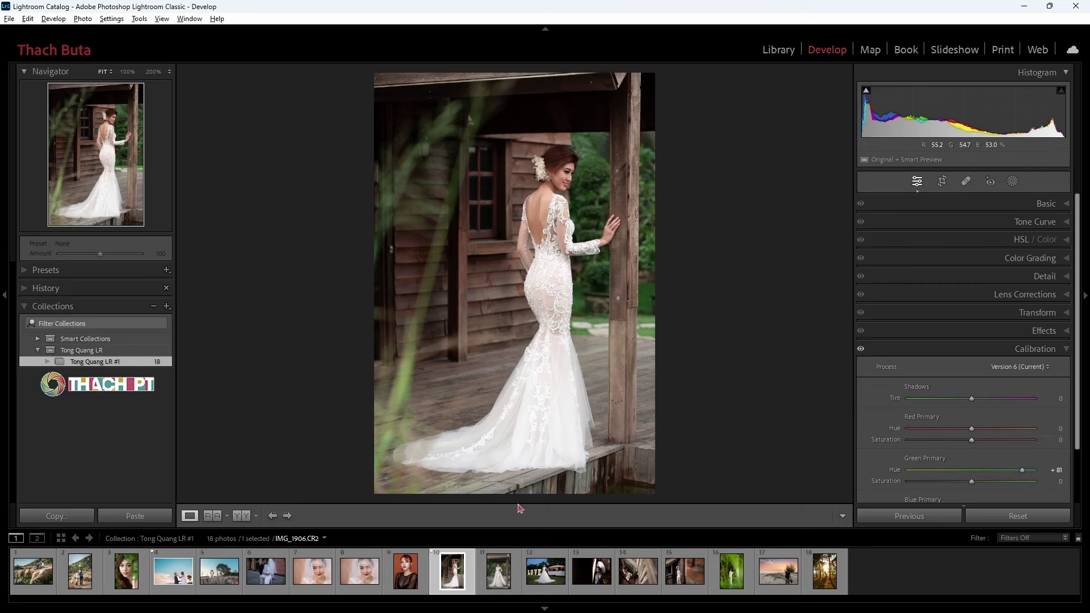
# Step: Create a virtual copy of the bride photo and set its HSL Color Green hue to +100
pyautogui.rightClick(459, 574)
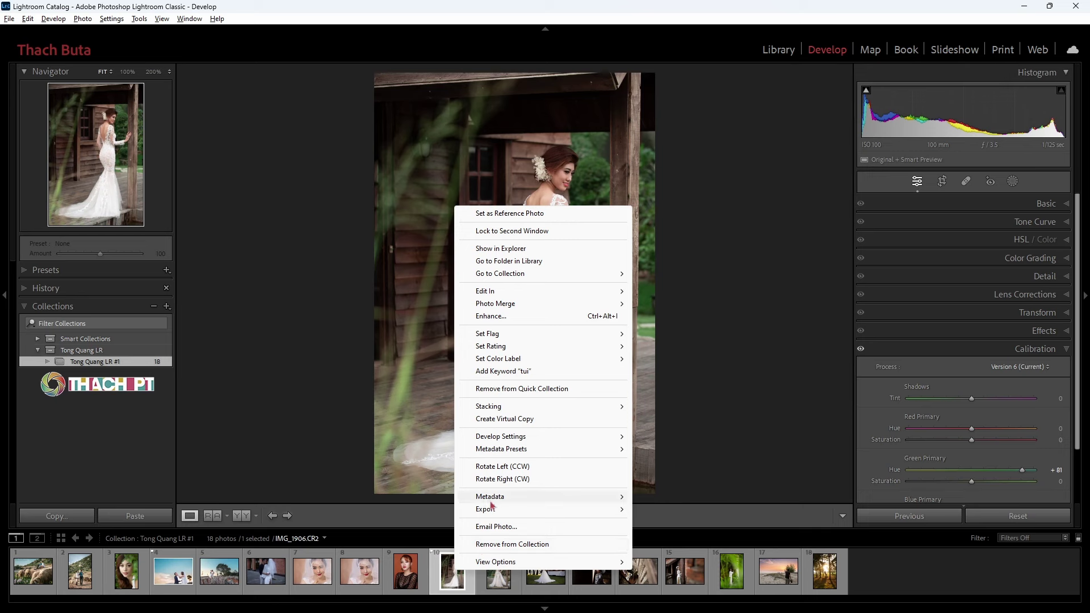
pyautogui.click(495, 421)
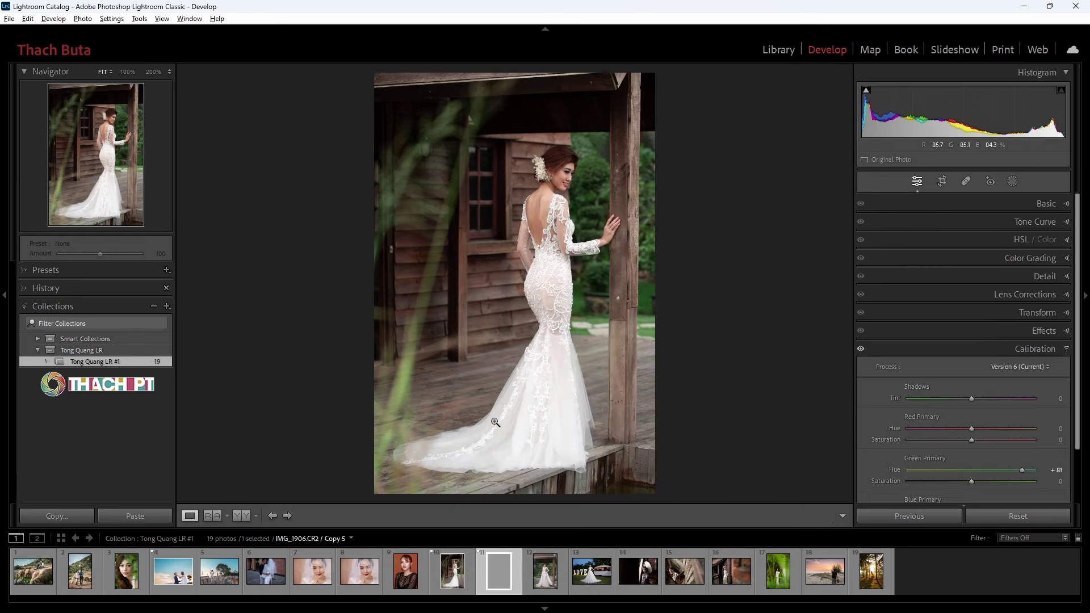
pyautogui.click(1021, 241)
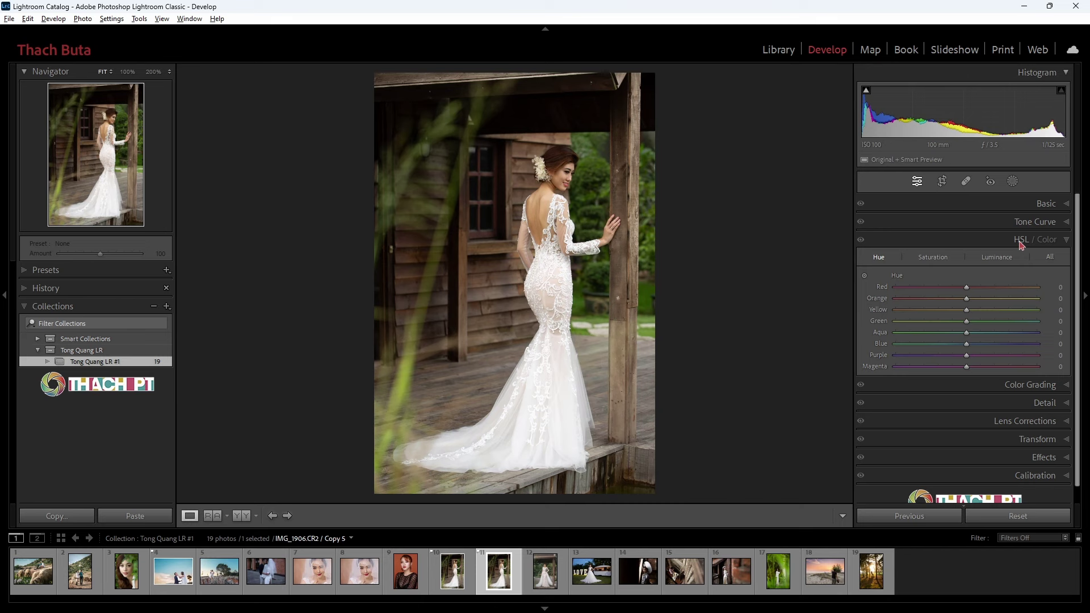
pyautogui.click(1047, 239)
pyautogui.click(951, 258)
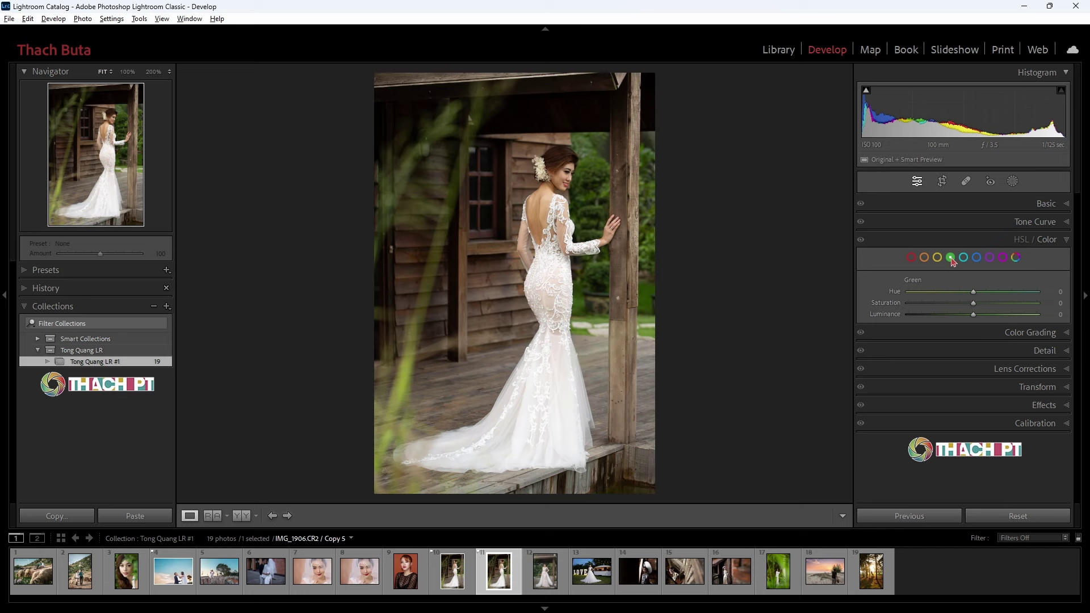
pyautogui.moveTo(973, 292); pyautogui.dragTo(1064, 301)
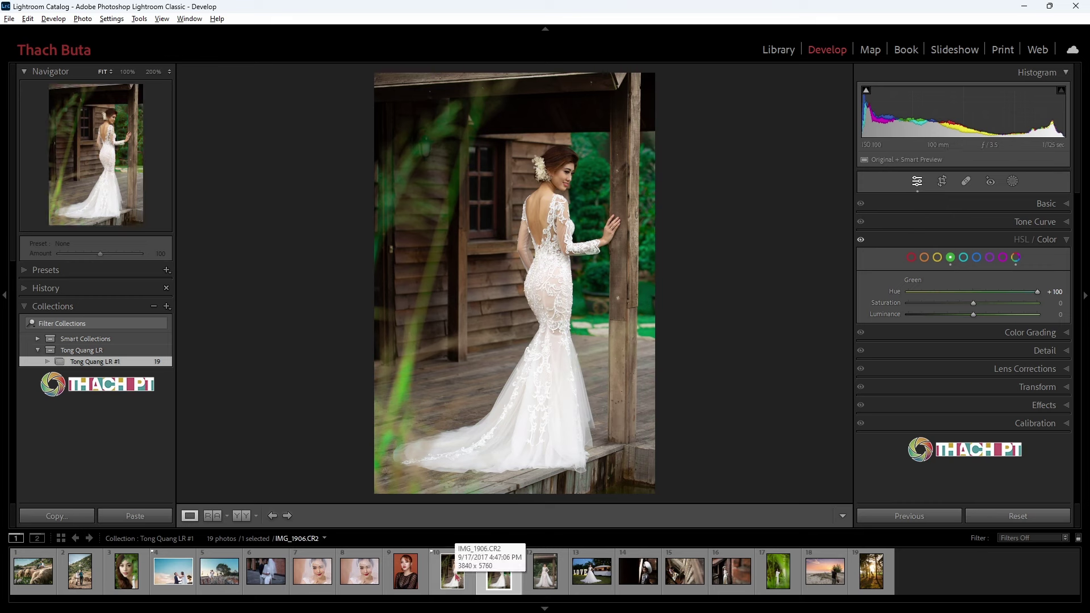
# Step: On the original bride photo, set Calibration Shadows Tint to -50, keeping Process Version 6, then collapse Calibration
pyautogui.click(454, 571)
pyautogui.click(1037, 423)
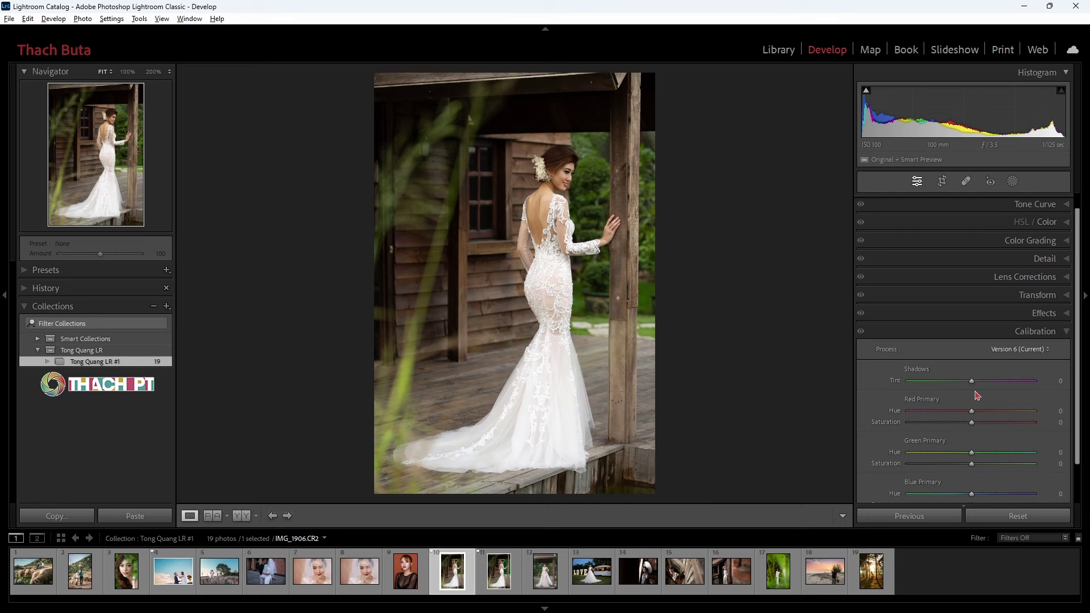
pyautogui.moveTo(971, 381); pyautogui.dragTo(941, 389)
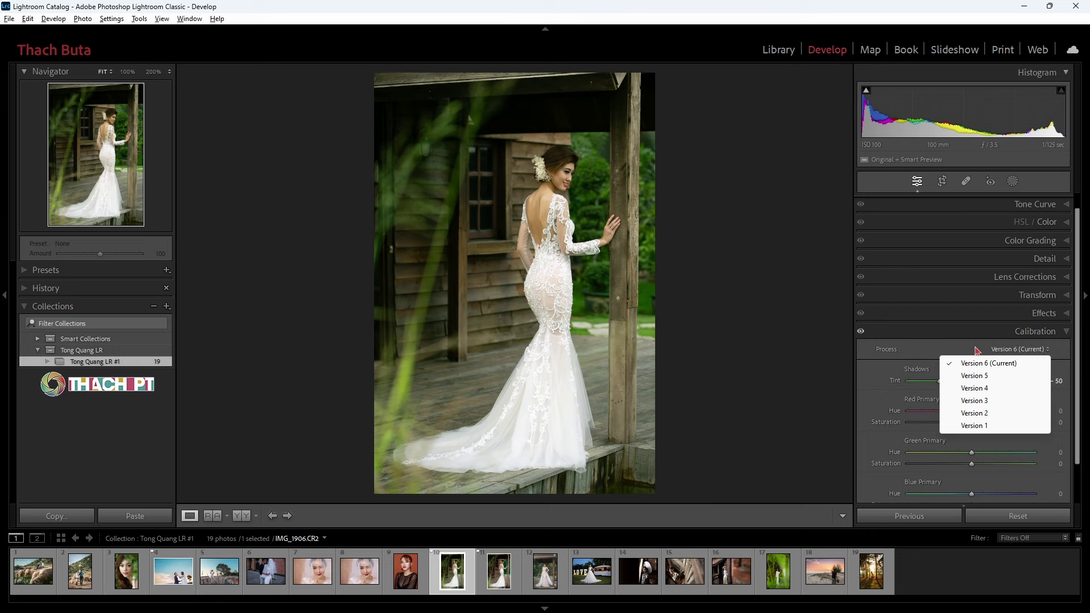
pyautogui.click(1014, 366)
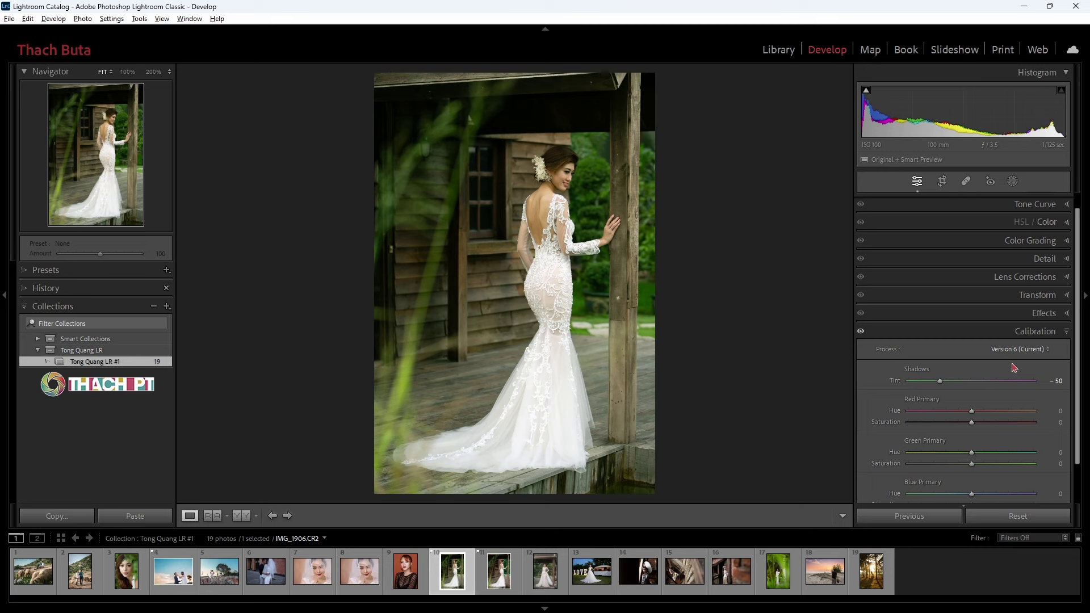
pyautogui.scroll(-1, 1014, 367)
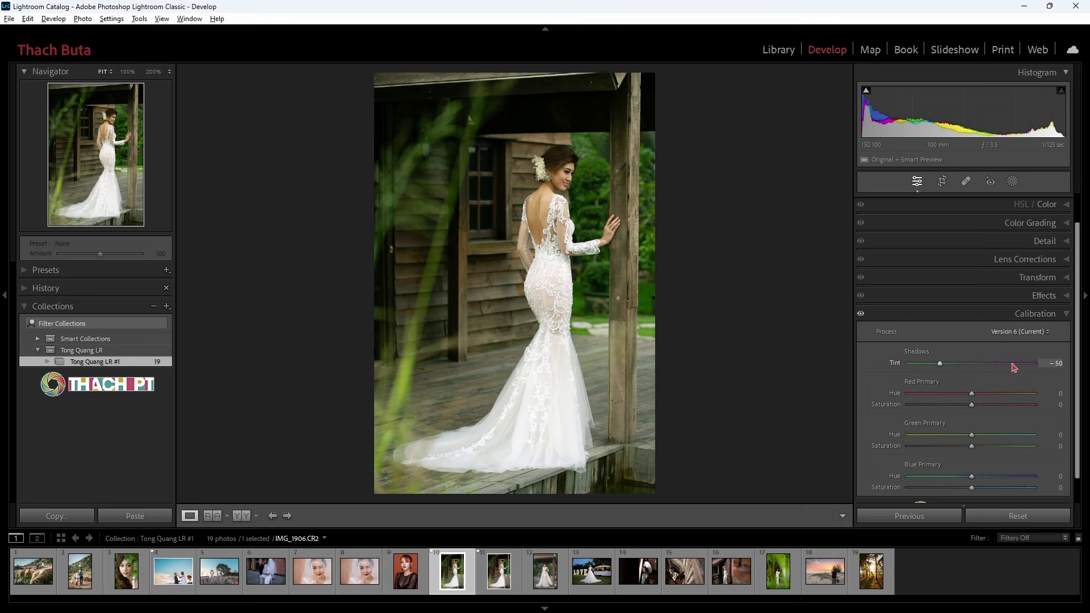
pyautogui.scroll(-1, 1015, 368)
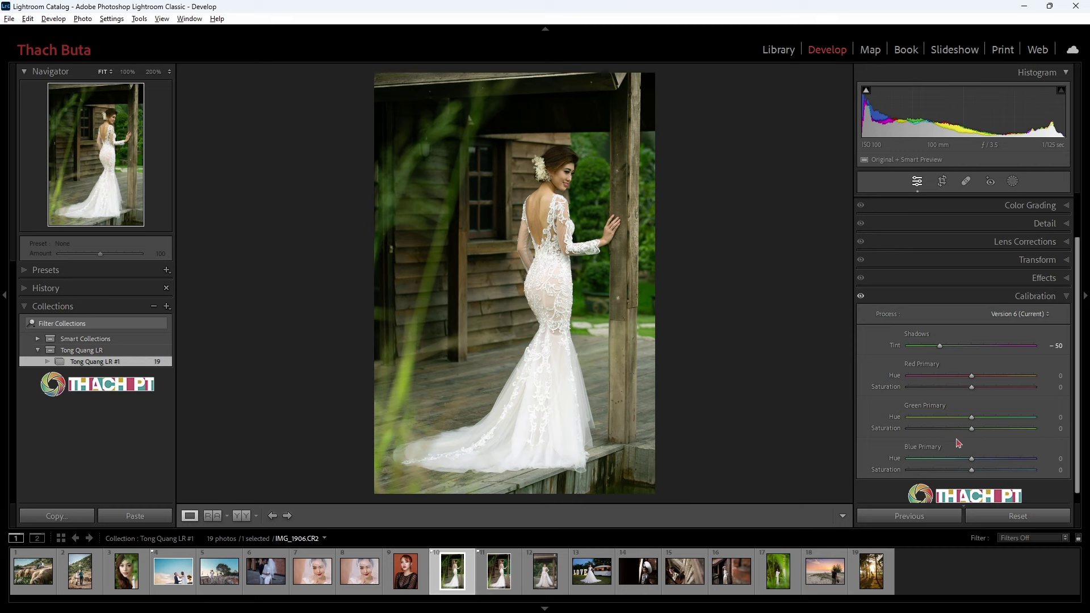
pyautogui.scroll(-1, 958, 444)
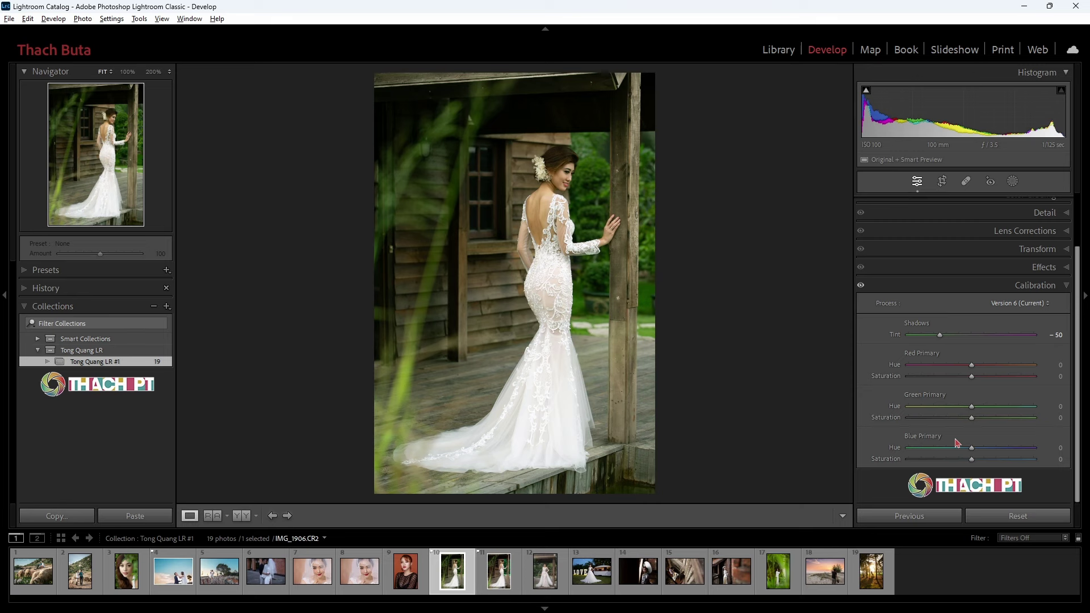
pyautogui.click(928, 285)
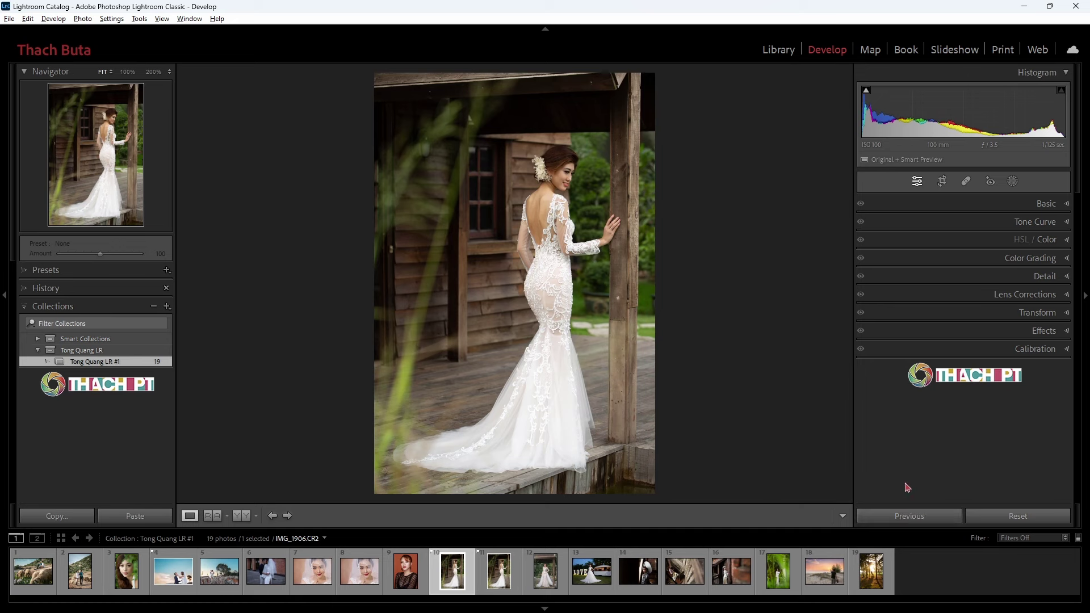
# Step: Reset photo 12, then undo the reset to restore the bride's edits
pyautogui.click(540, 573)
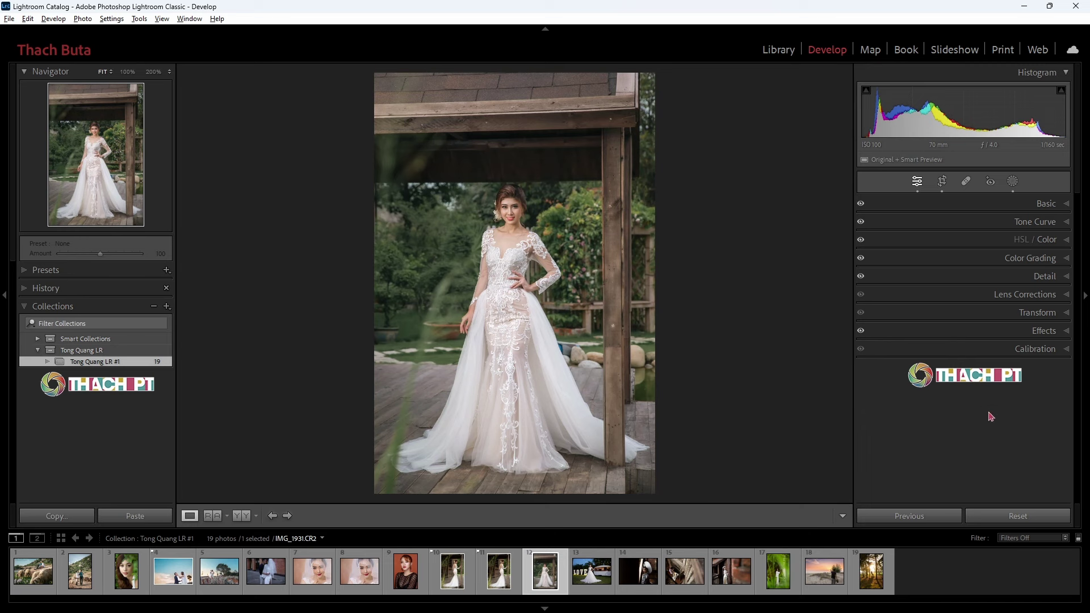
pyautogui.click(1017, 517)
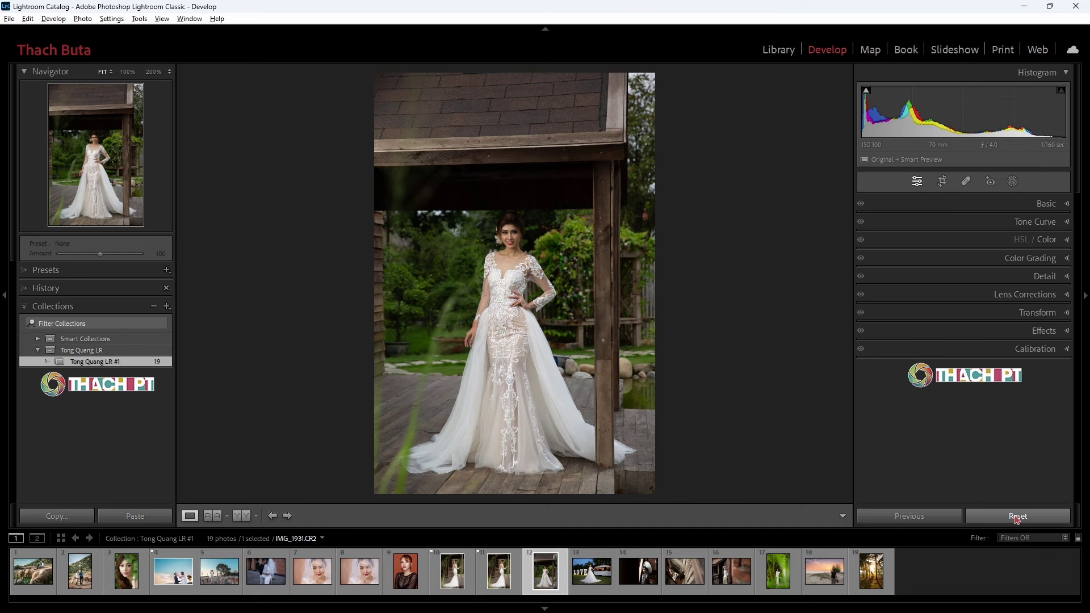
pyautogui.hotkey('ctrl', 'z')
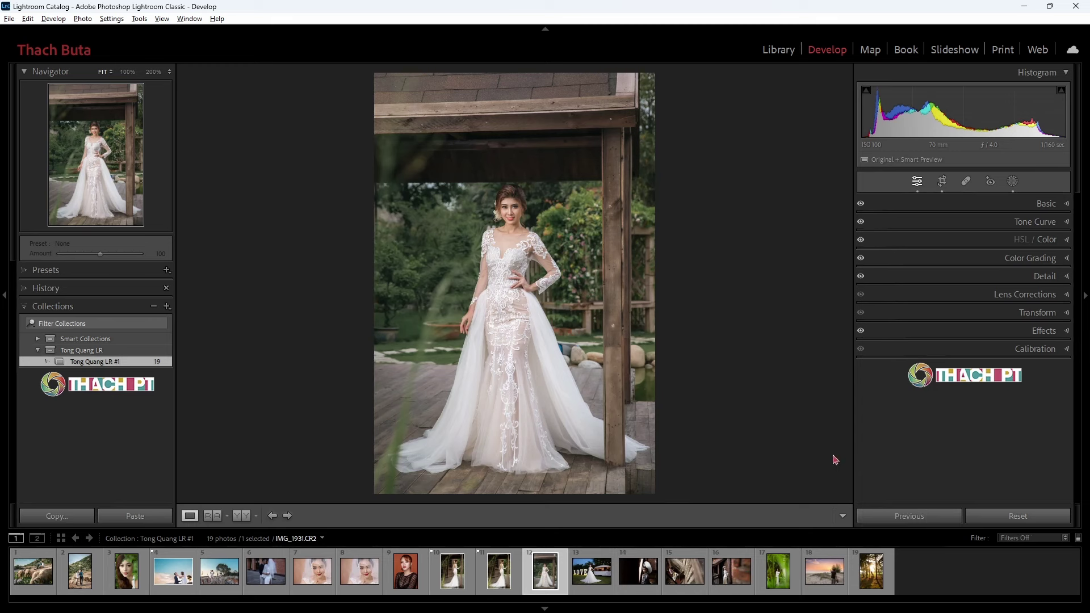
# Step: Apply the previous photo's edits to the LOVE photo, reset it, and reselect the bride photo
pyautogui.click(589, 571)
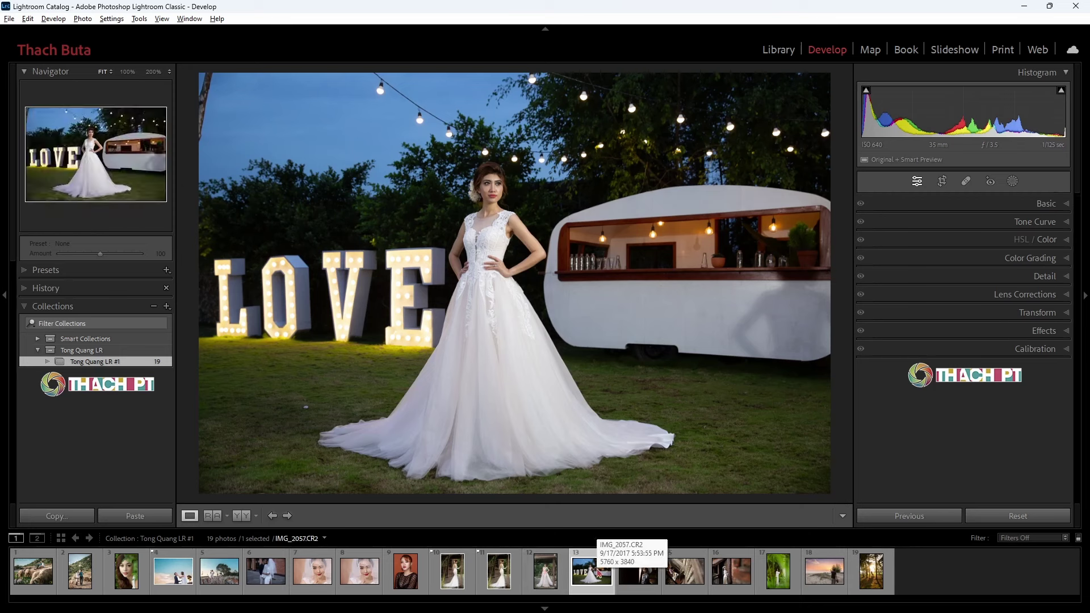
pyautogui.click(903, 518)
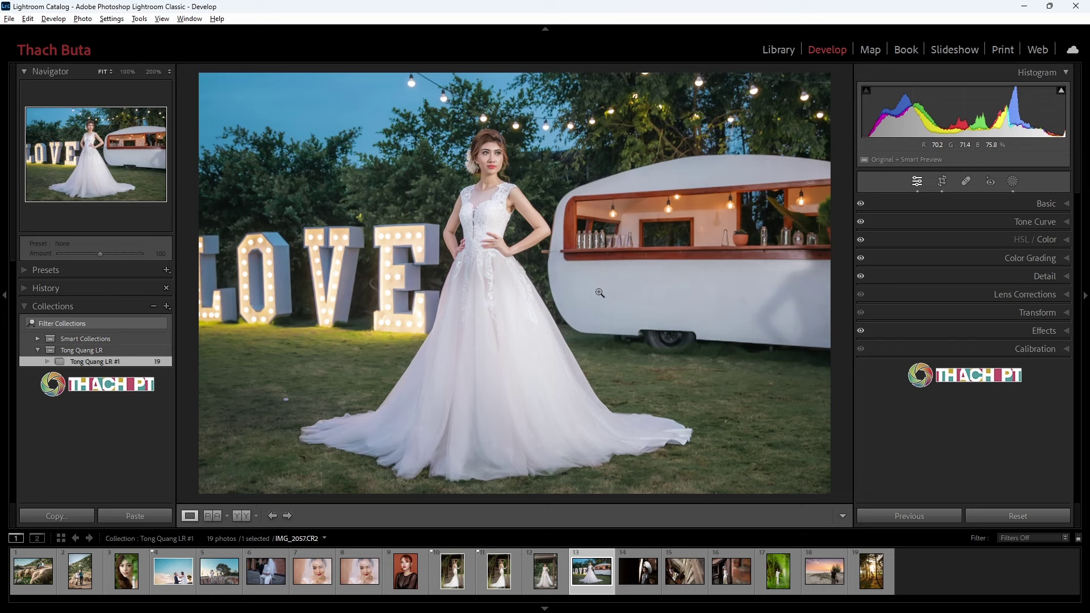
pyautogui.click(1005, 516)
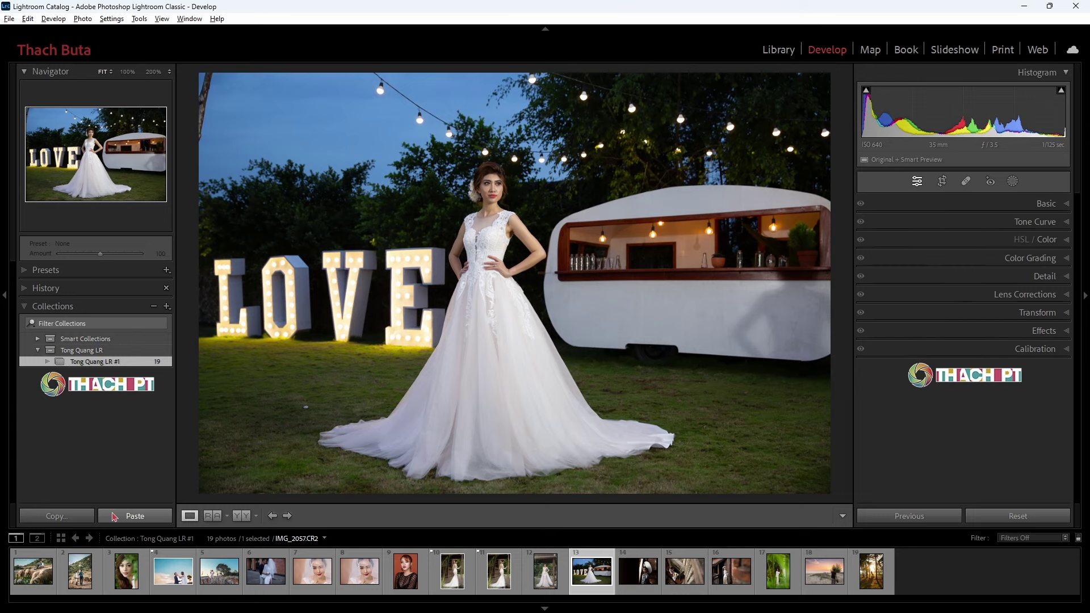
pyautogui.click(544, 579)
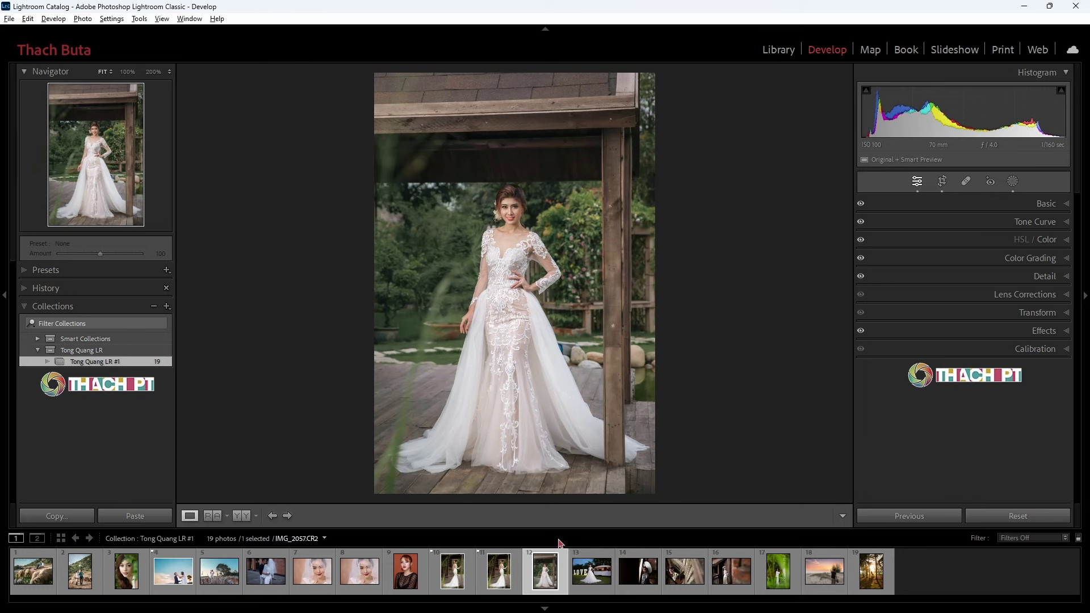
# Step: Copy the front-view bride's develop settings without Crop and paste them onto the back-view photo
pyautogui.click(68, 517)
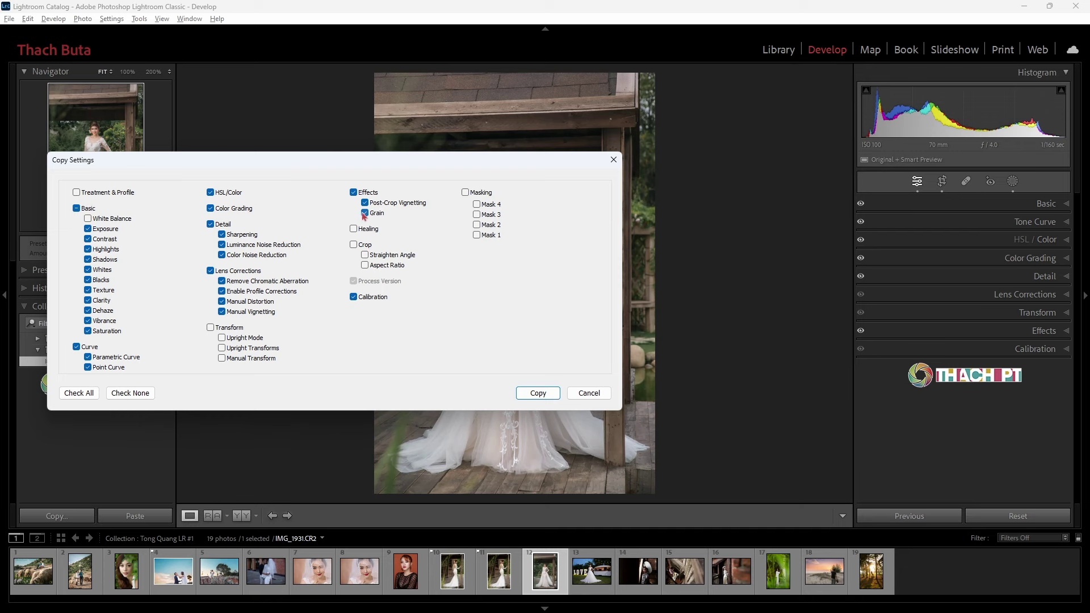
pyautogui.click(353, 244)
pyautogui.click(537, 396)
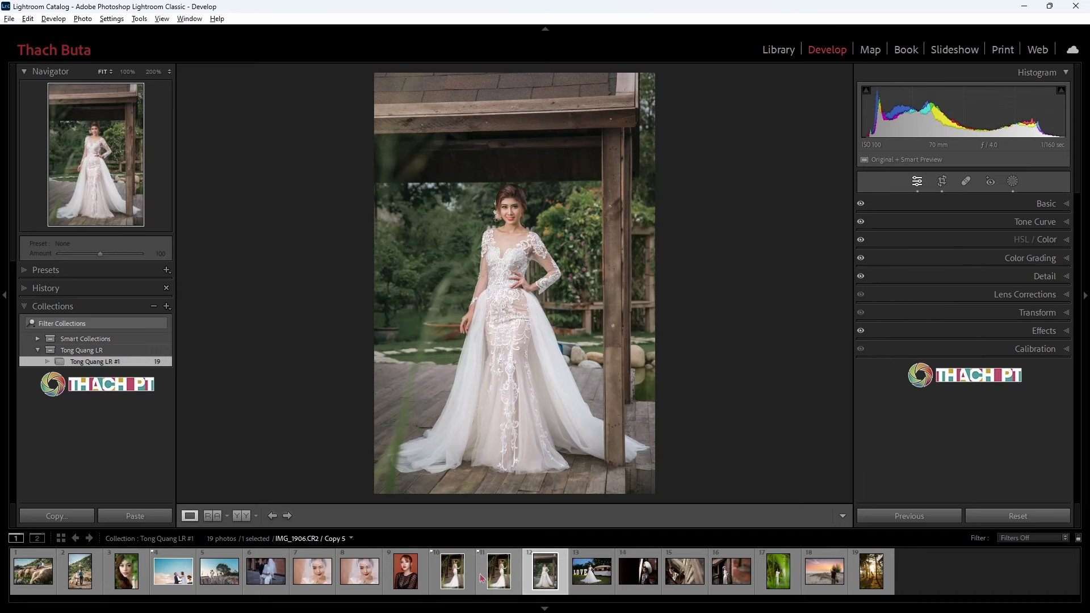
pyautogui.click(452, 570)
pyautogui.click(151, 519)
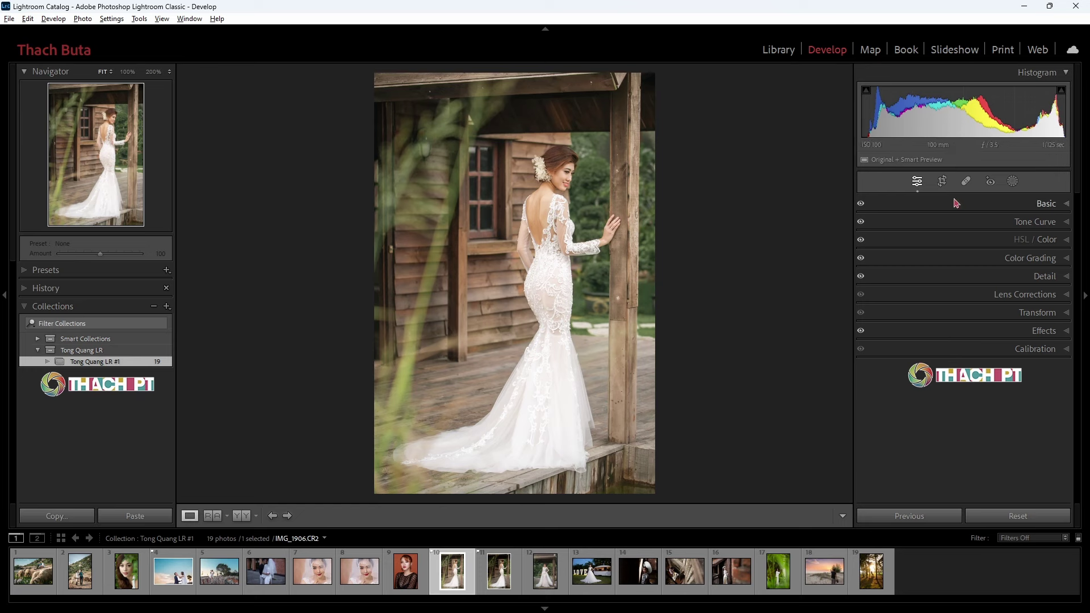
# Step: Set the back-view photo's Exposure to +0.20 and Highlights to -27, then reselect the front-view bride photo
pyautogui.click(956, 203)
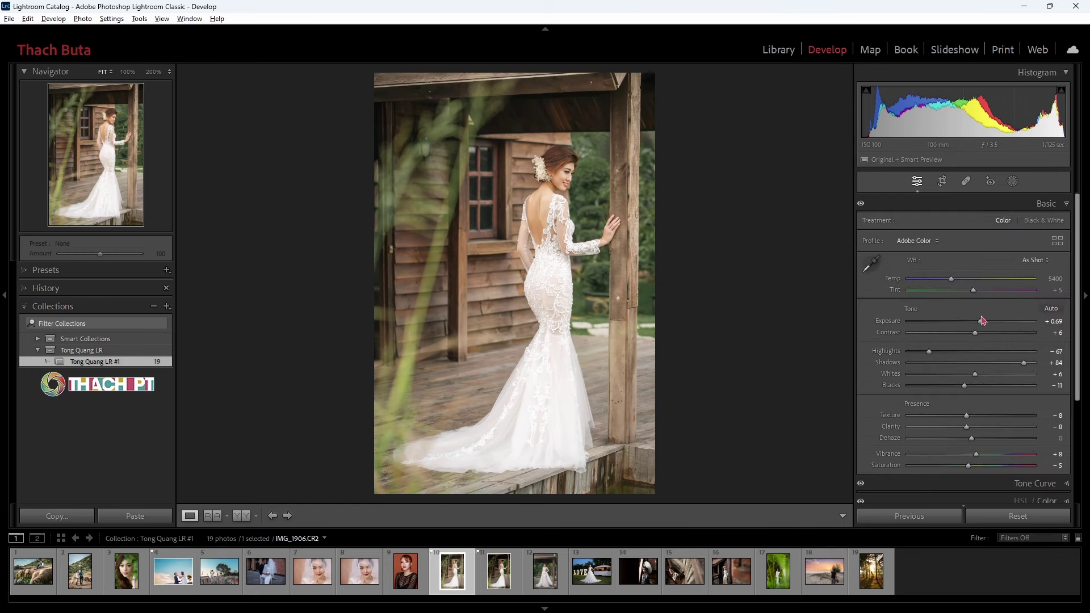
pyautogui.moveTo(982, 321); pyautogui.dragTo(976, 322)
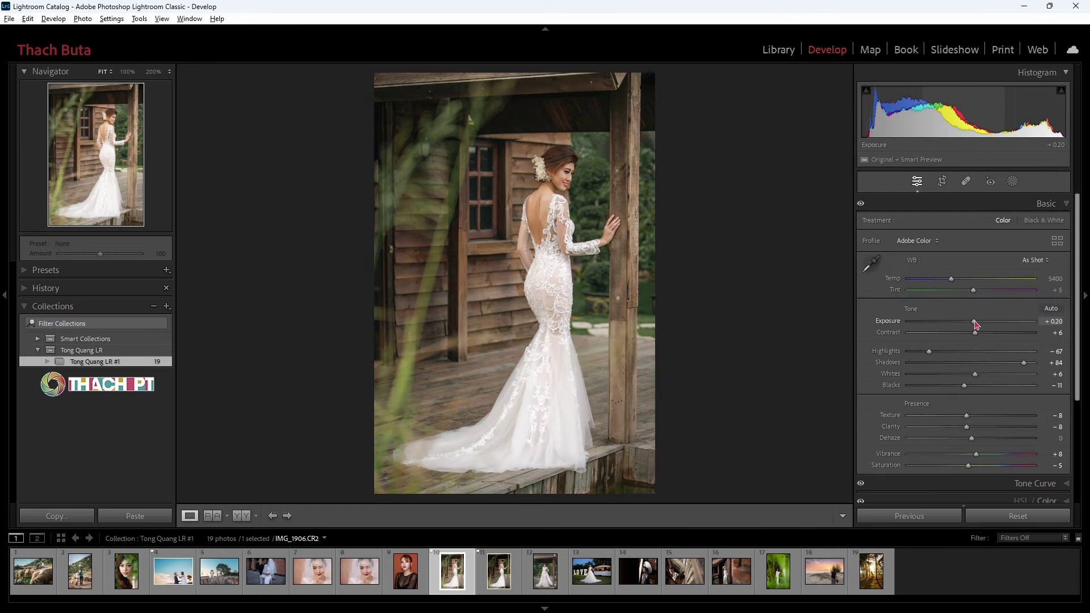
pyautogui.moveTo(929, 351)
pyautogui.mouseDown()
pyautogui.moveTo(955, 351)
pyautogui.moveTo(980, 333)
pyautogui.moveTo(959, 351)
pyautogui.mouseUp()
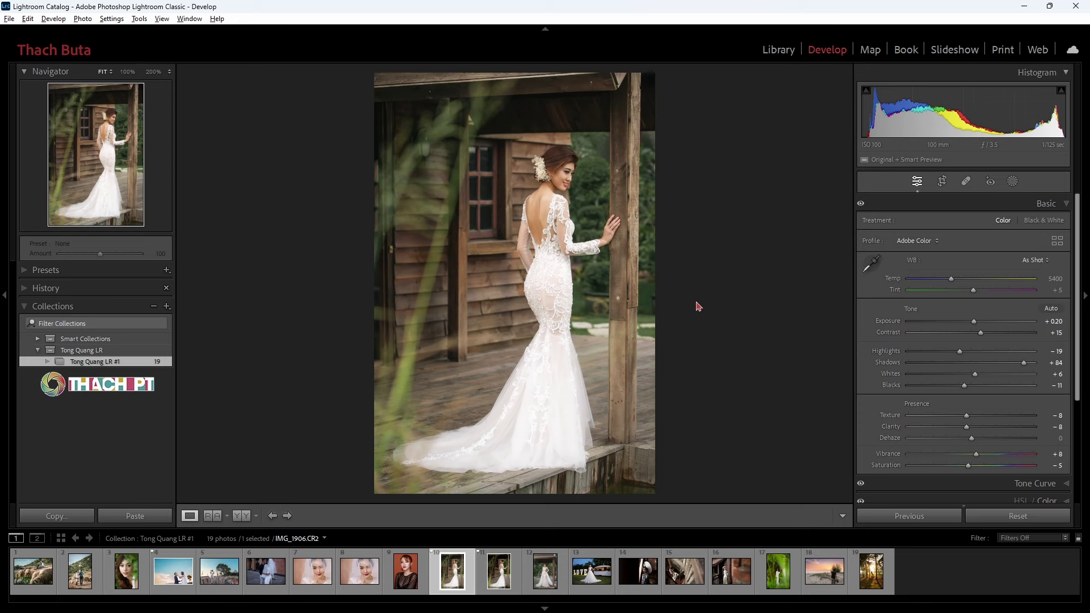
pyautogui.click(556, 581)
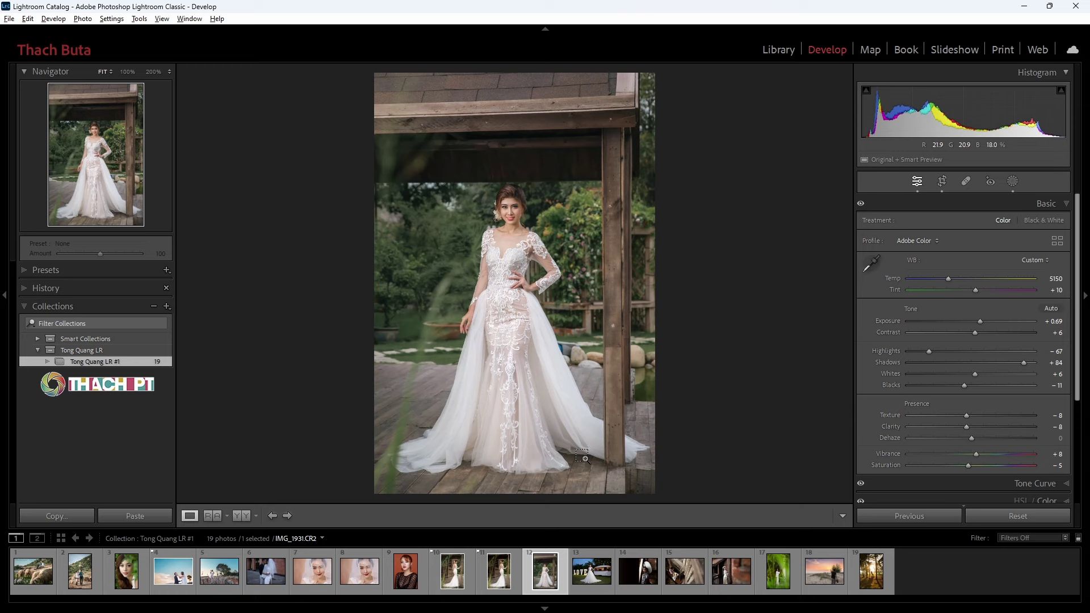
pyautogui.hotkey('ctrl', 'shift', 'c')
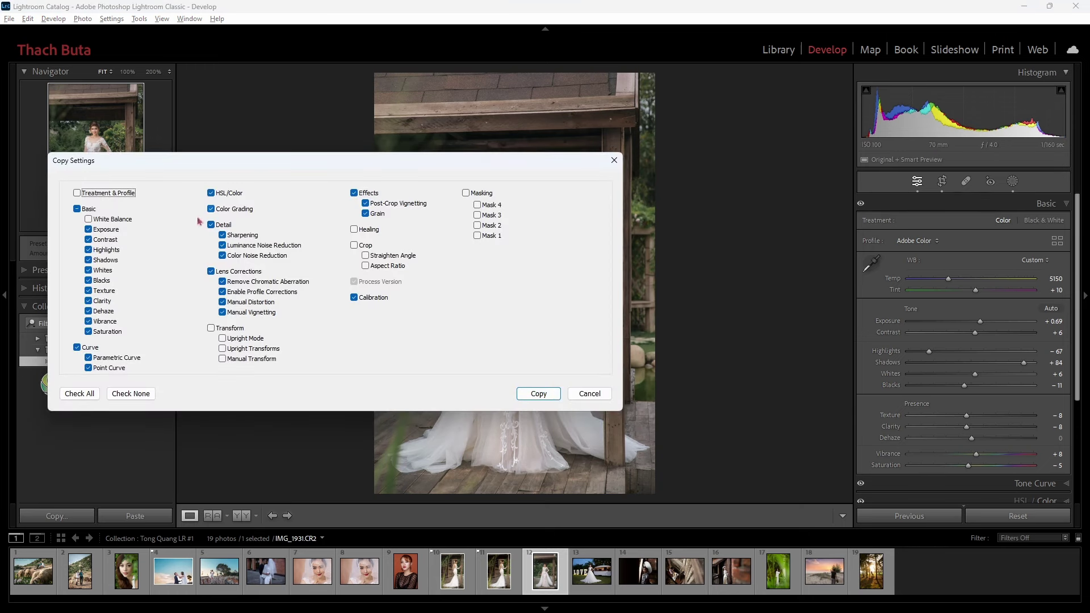
# Step: Paste the bride's settings onto the close-up portrait with Exposure +0.25, Shadows +60, Highlights -78
pyautogui.click(538, 393)
pyautogui.click(126, 570)
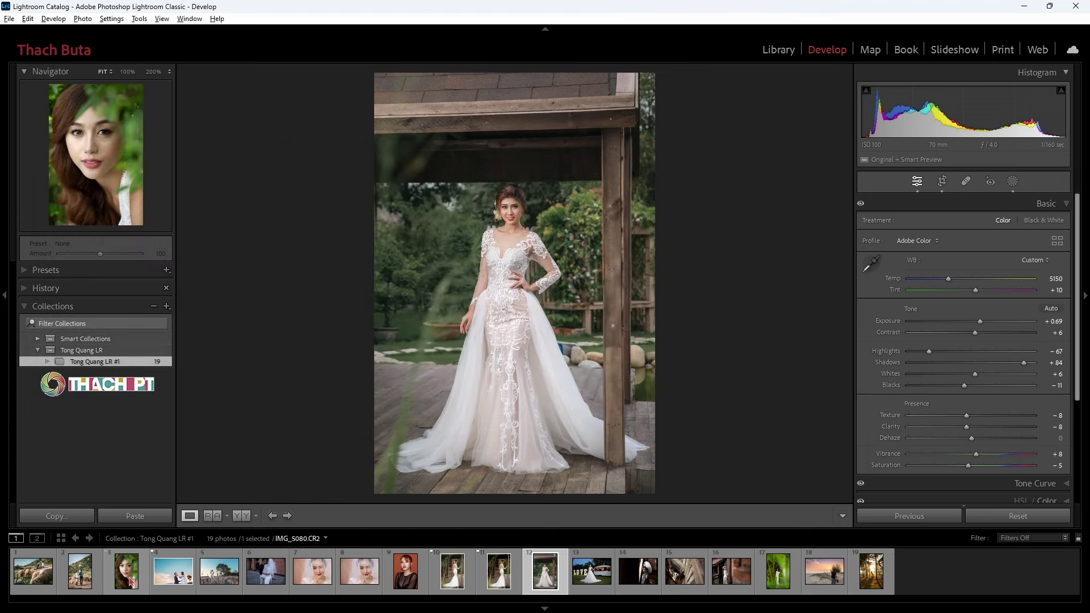
pyautogui.hotkey('ctrl', 'v')
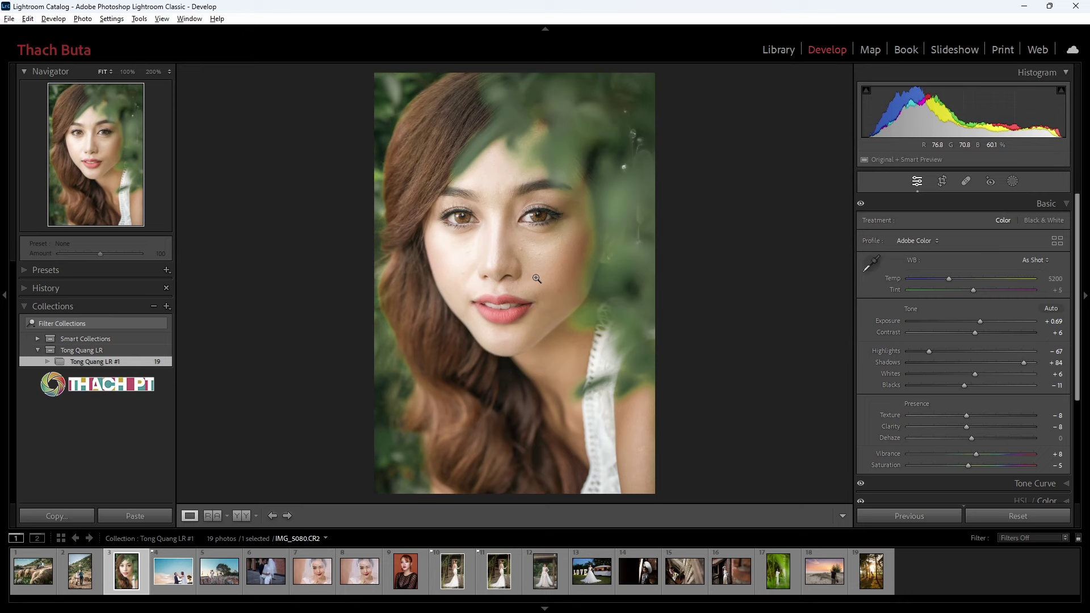
pyautogui.moveTo(979, 321); pyautogui.dragTo(977, 322)
pyautogui.moveTo(1024, 363); pyautogui.dragTo(1009, 363)
pyautogui.moveTo(929, 353); pyautogui.dragTo(973, 374)
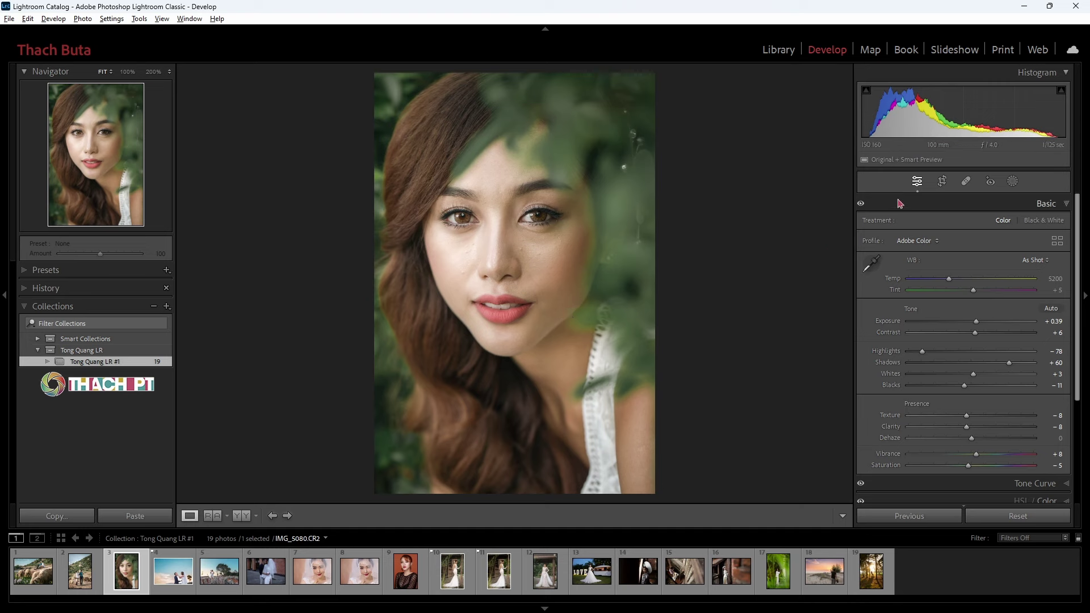
# Step: Lower the portrait's HSL Yellow saturation to -47 and return to the front-view bride photo
pyautogui.scroll(-1, 1080, 311)
pyautogui.scroll(-3, 1079, 311)
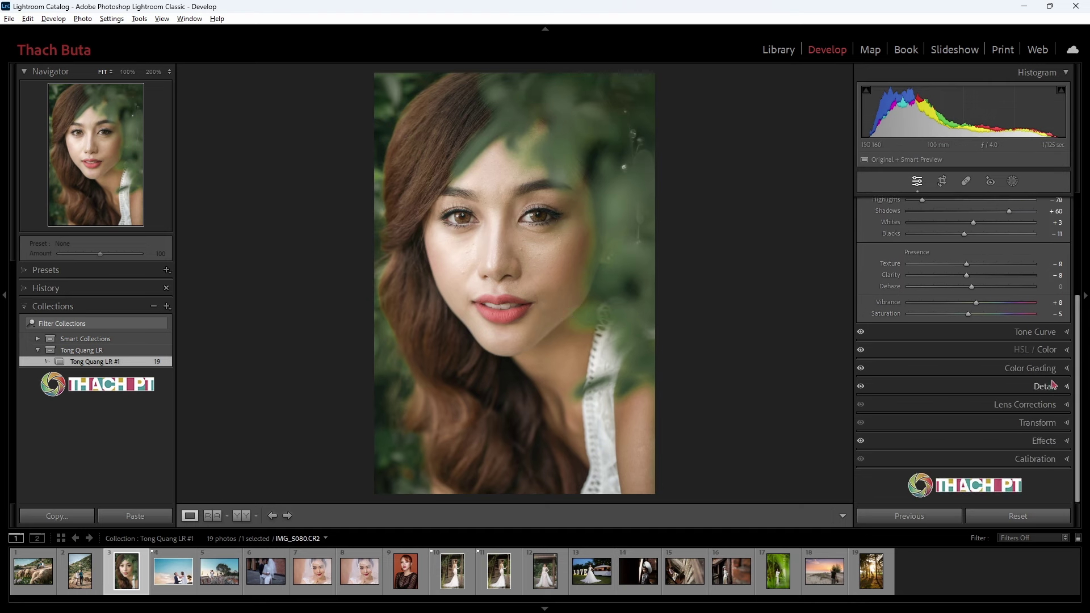
pyautogui.click(1018, 349)
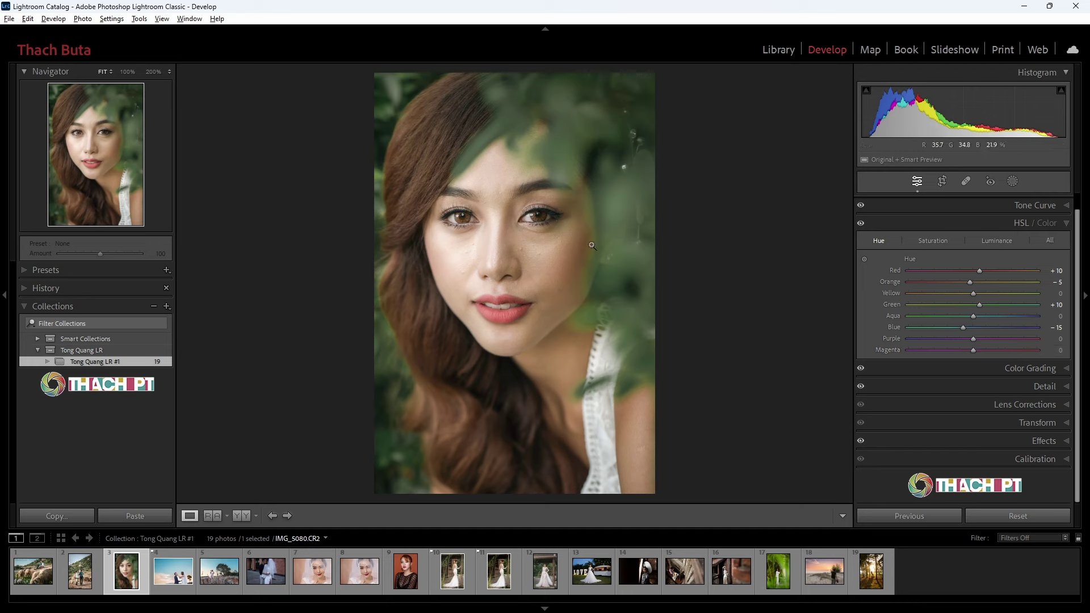
pyautogui.click(946, 243)
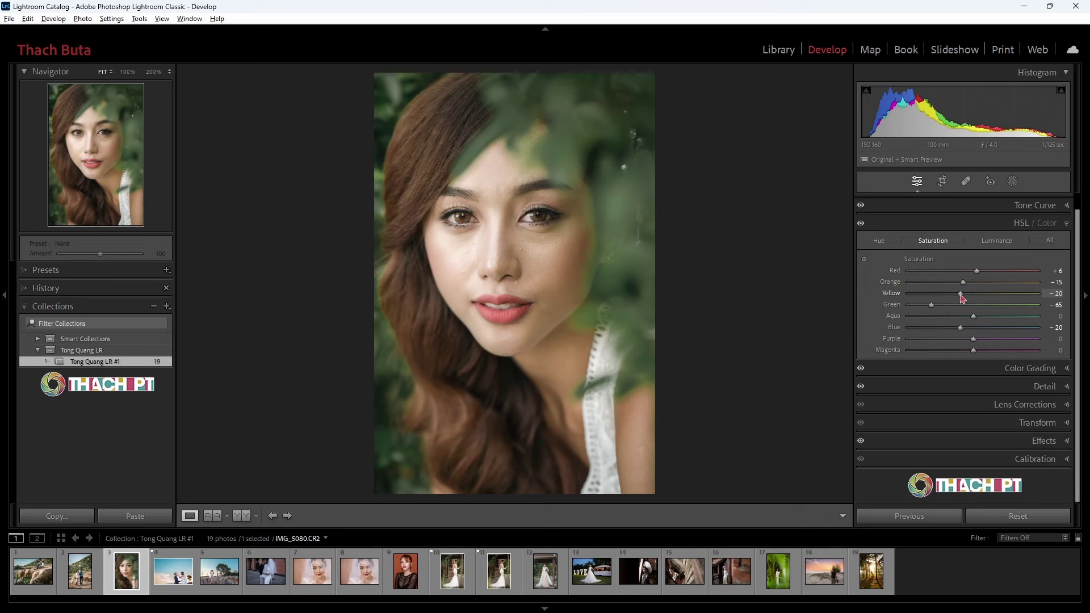
pyautogui.moveTo(960, 293); pyautogui.dragTo(942, 293)
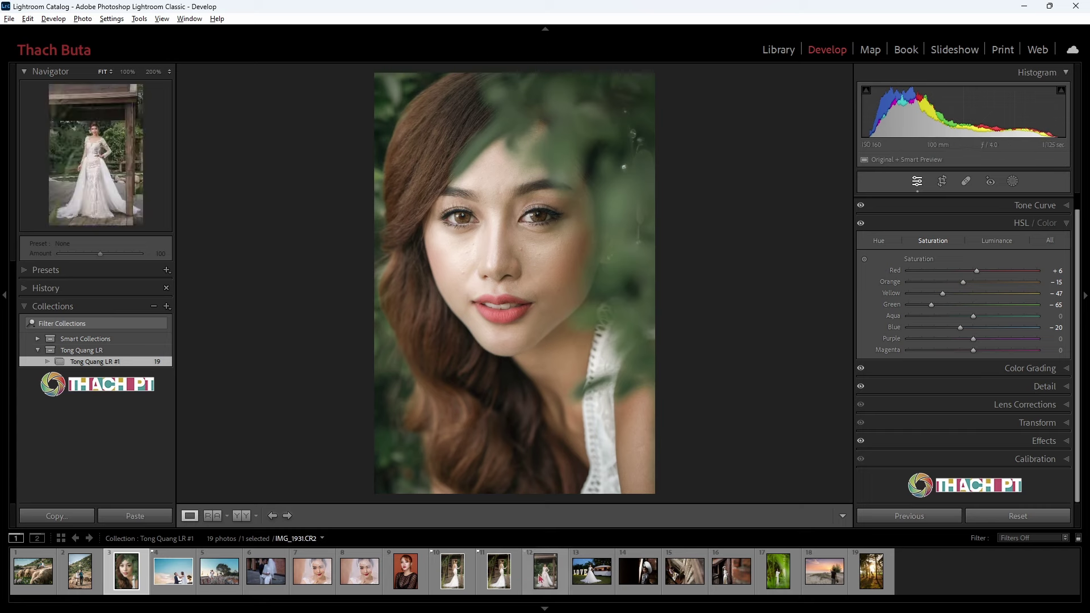
pyautogui.click(540, 579)
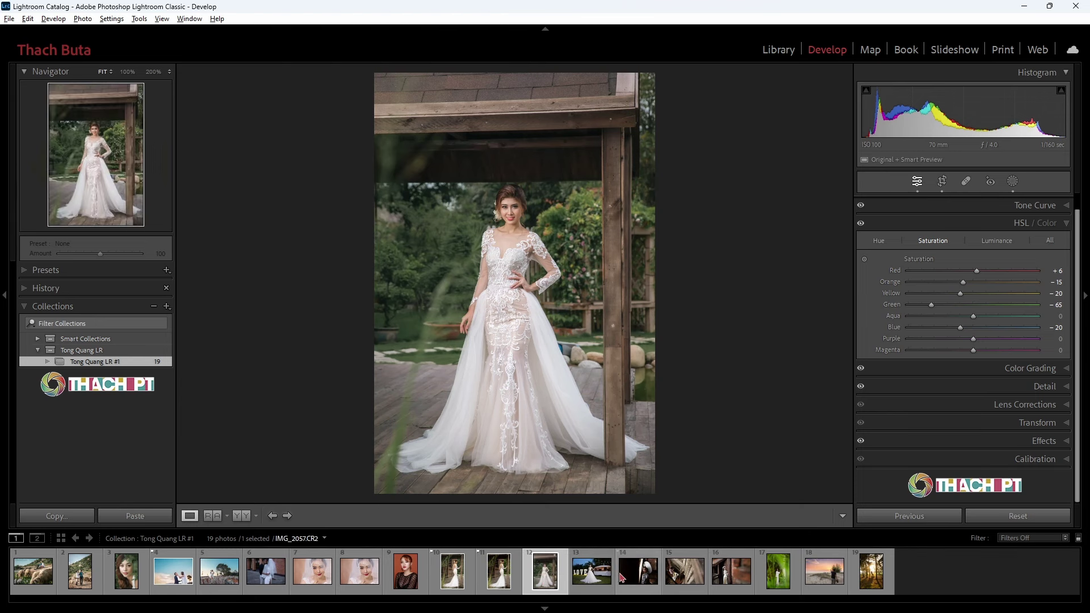
# Step: Synchronize the bride photo's develop settings onto the next four wedding photos
pyautogui.keyDown('shift'); pyautogui.click(736, 572); pyautogui.keyUp('shift')
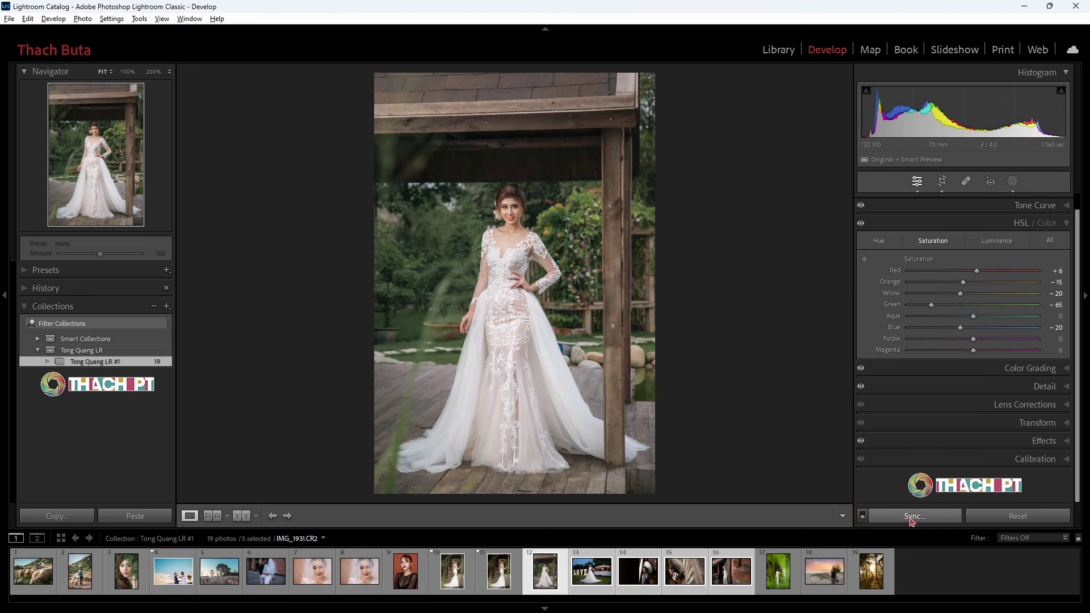
pyautogui.click(911, 519)
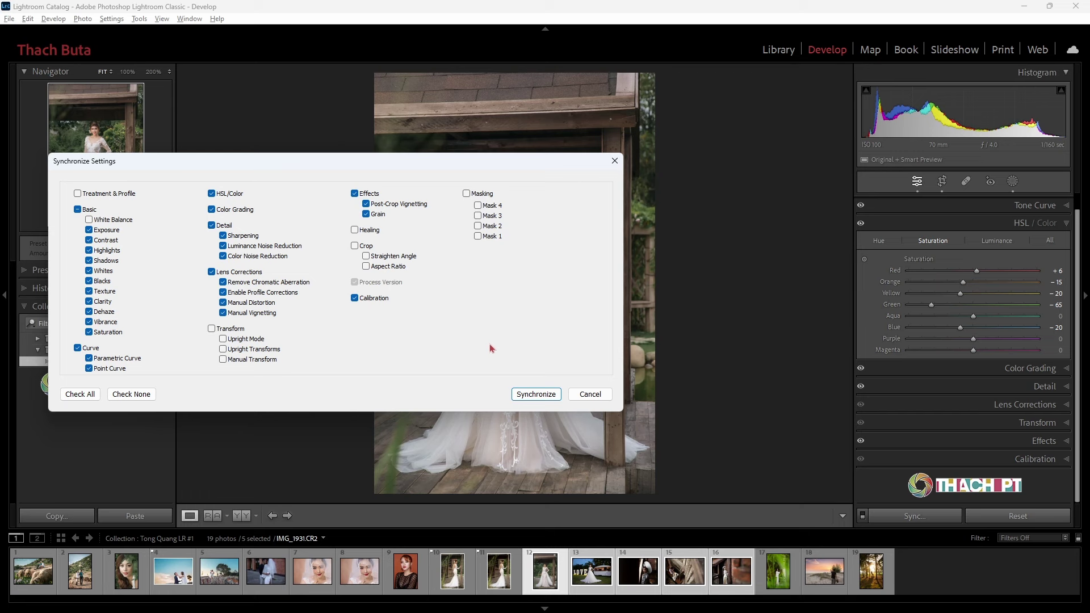
pyautogui.click(543, 399)
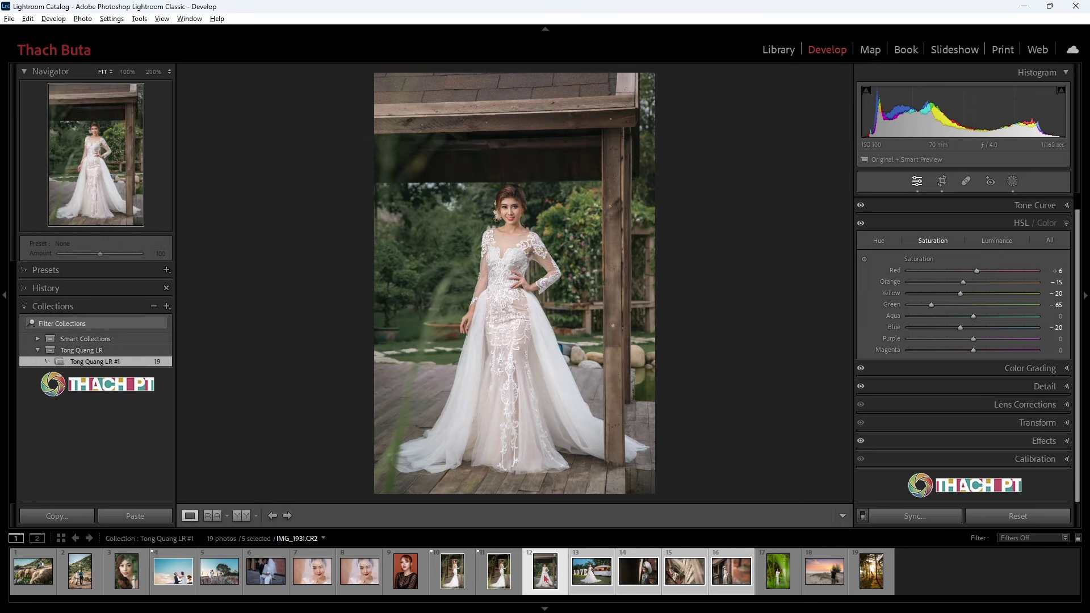
# Step: Select the bride photo plus photo 6, then cancel the Synchronize Settings dialog
pyautogui.click(545, 579)
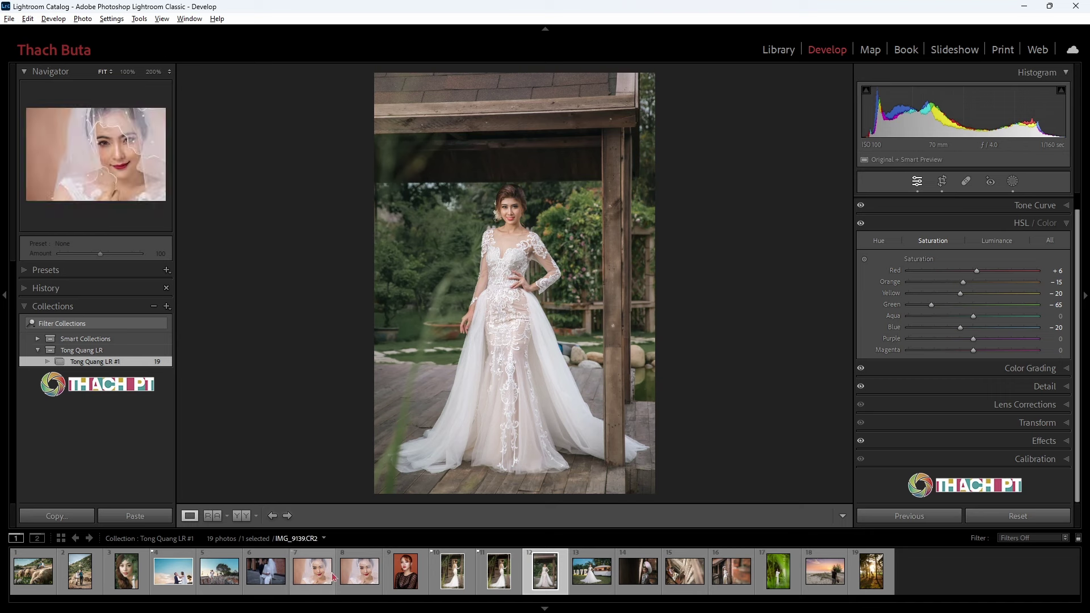
pyautogui.keyDown('ctrl'); pyautogui.click(275, 577); pyautogui.keyUp('ctrl')
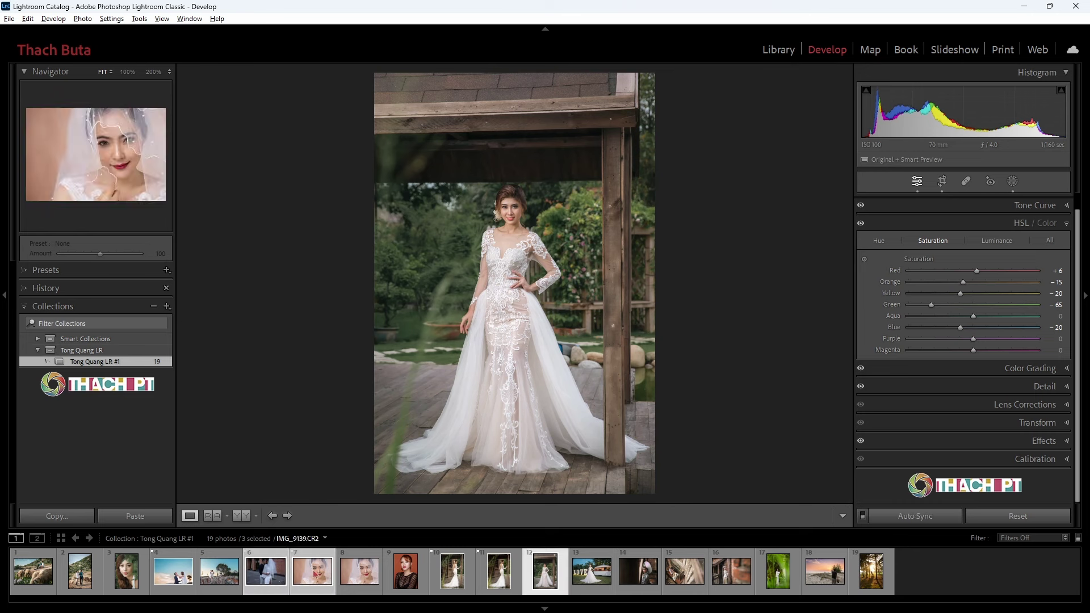
pyautogui.click(914, 517)
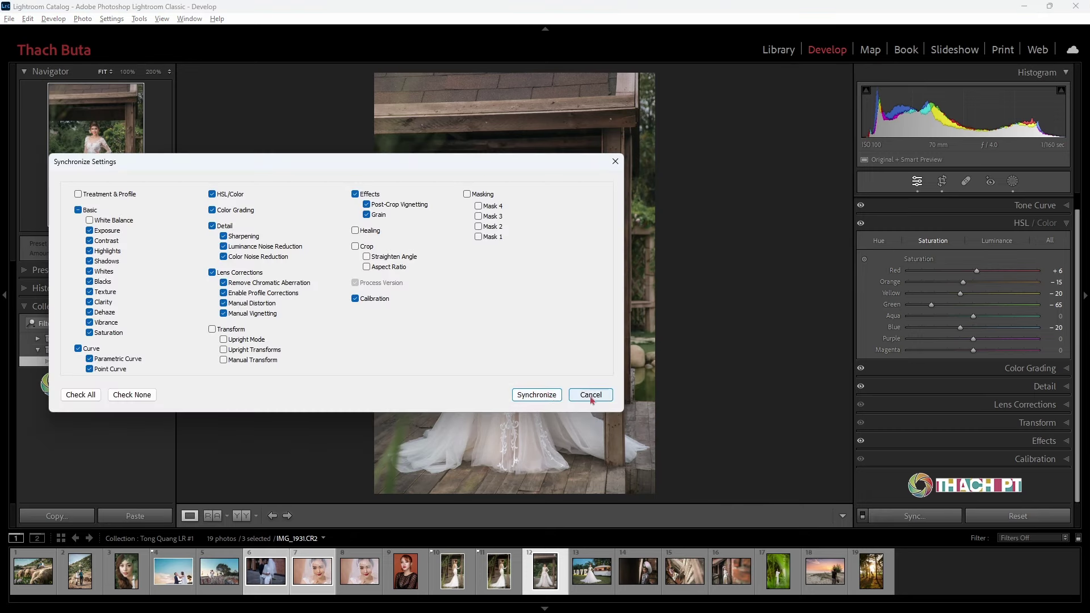
pyautogui.click(536, 395)
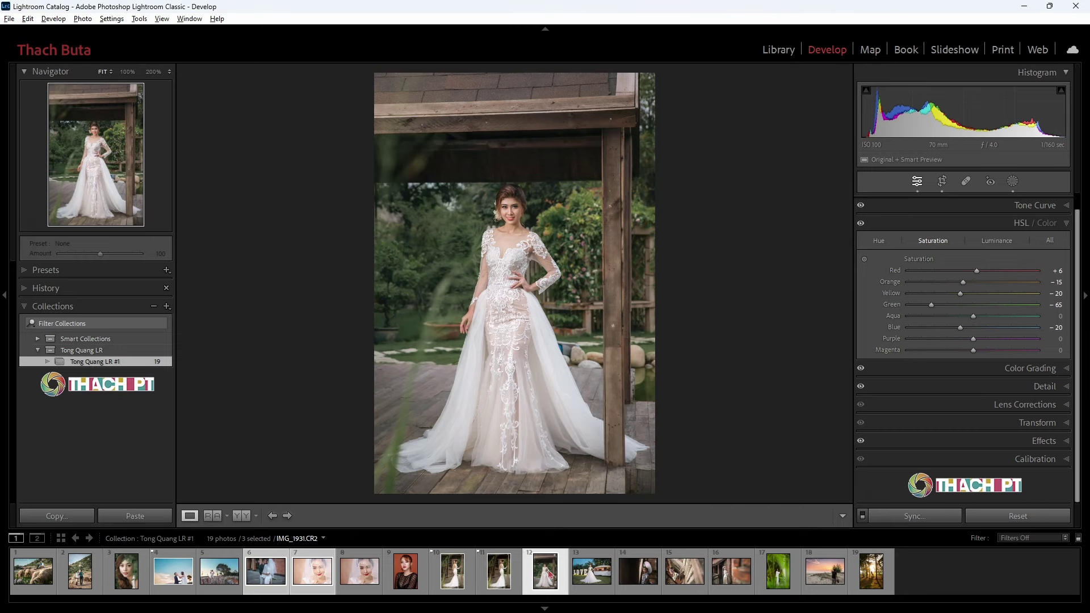